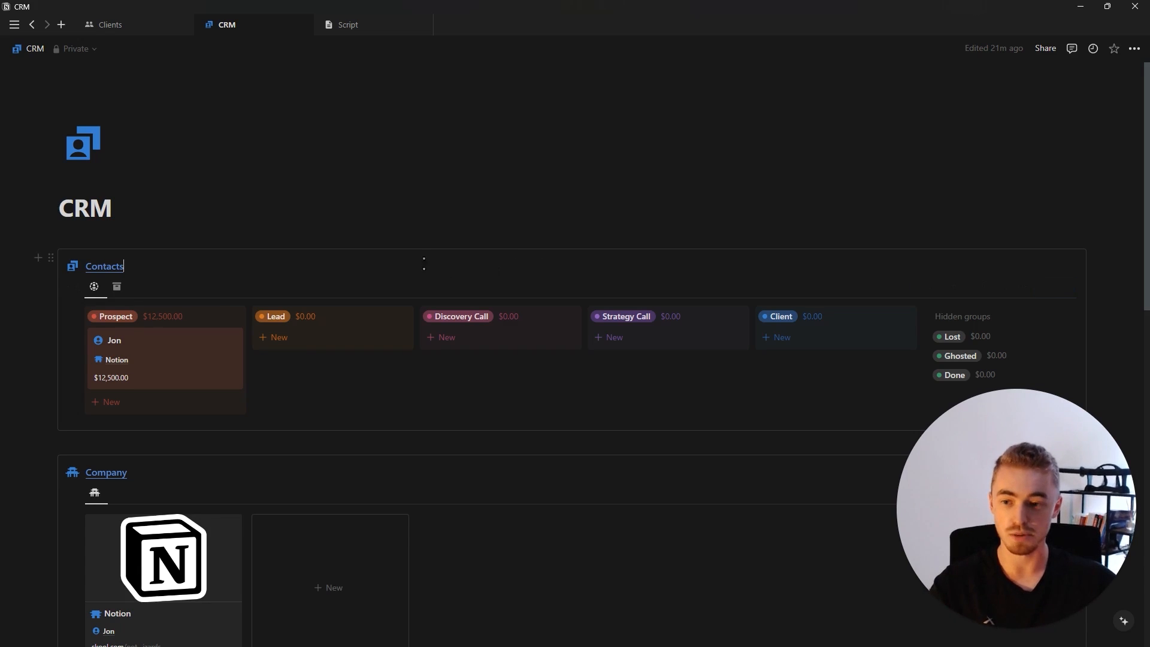
Step: Move the $12,500.00 contact card to the Discovery Call column and review its properties, company and meetings
scroll(424, 264, "down", 2)
left_click_drag(131, 218, 537, 252)
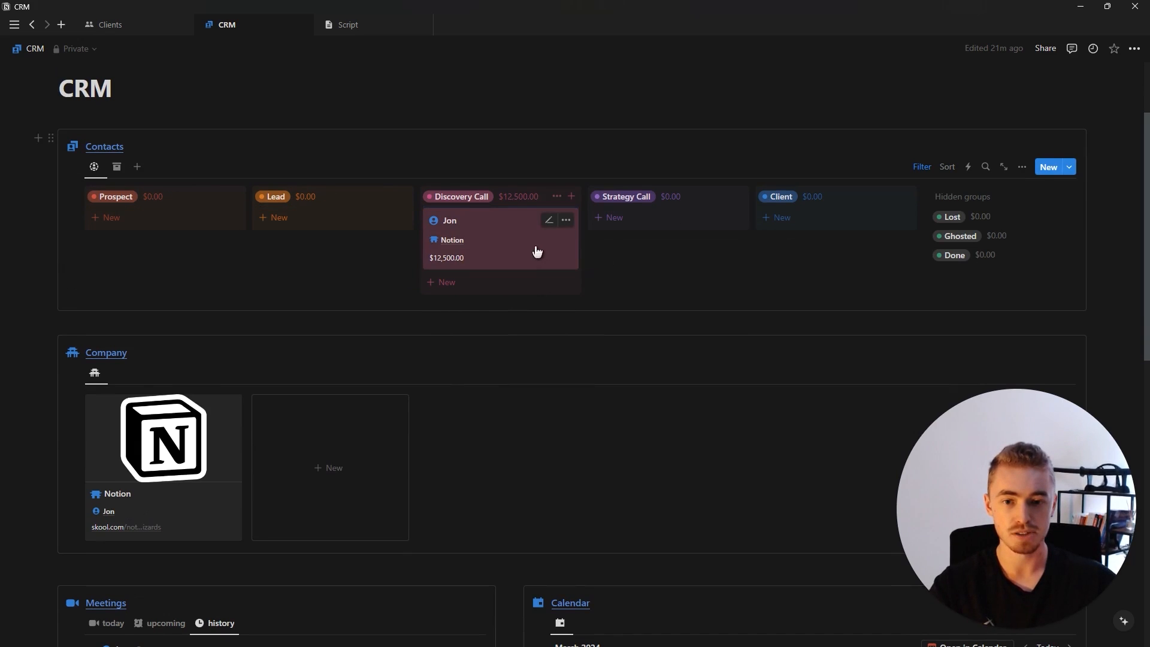
left_click(494, 238)
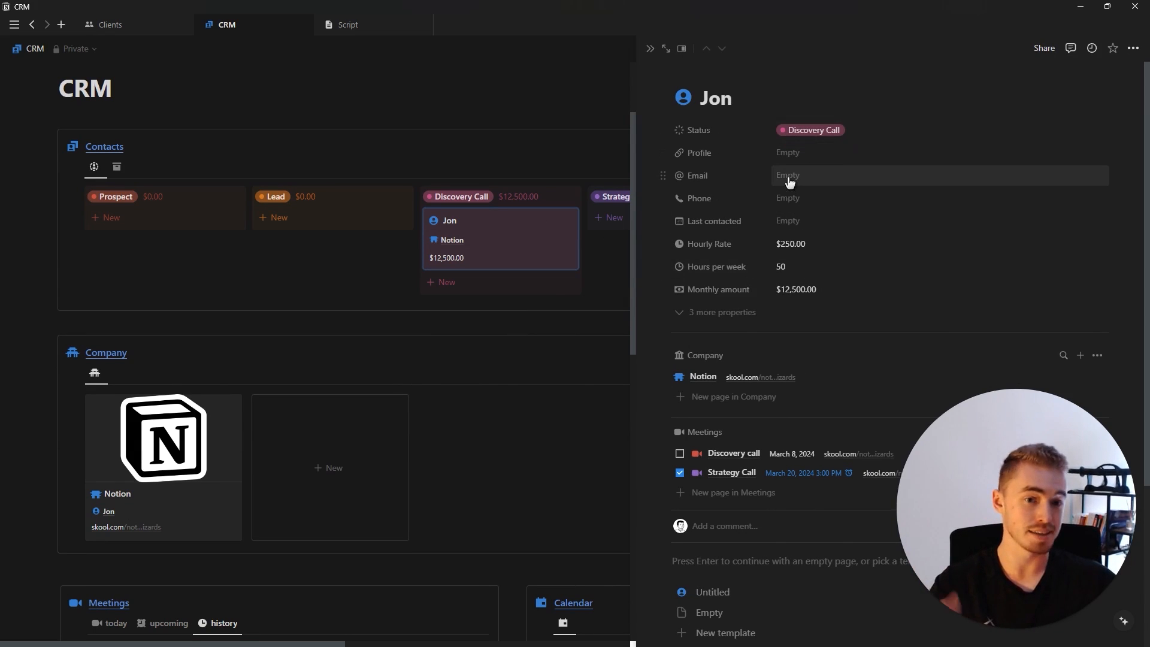
left_click(795, 224)
left_click(806, 230)
scroll(757, 373, "down", 3)
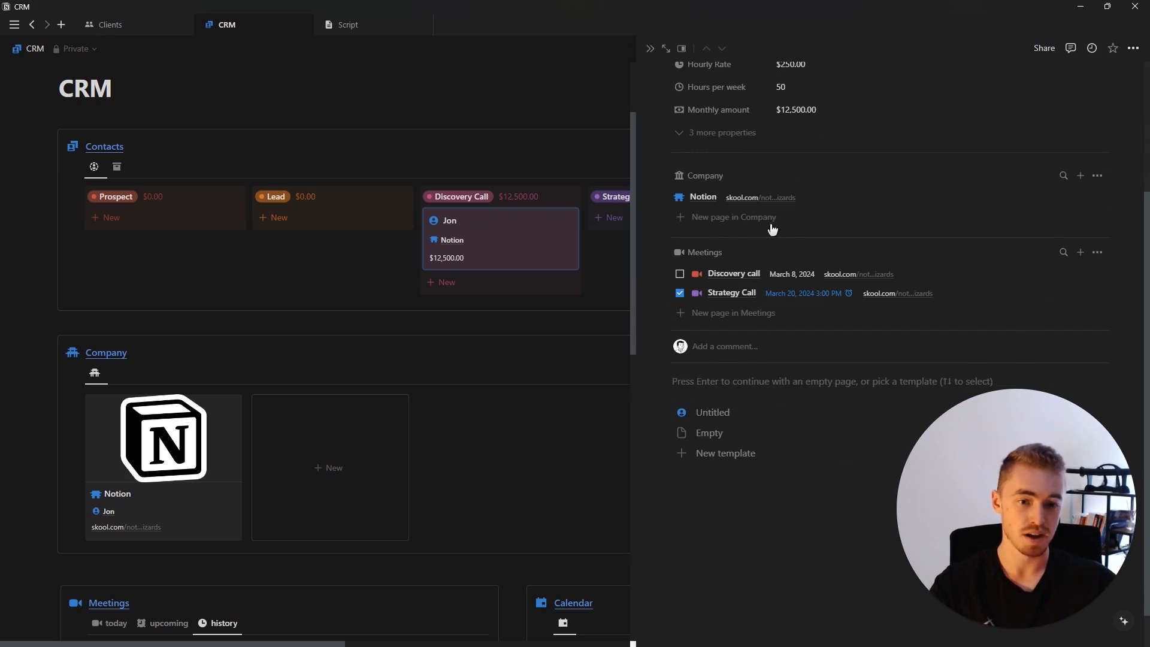
left_click(650, 49)
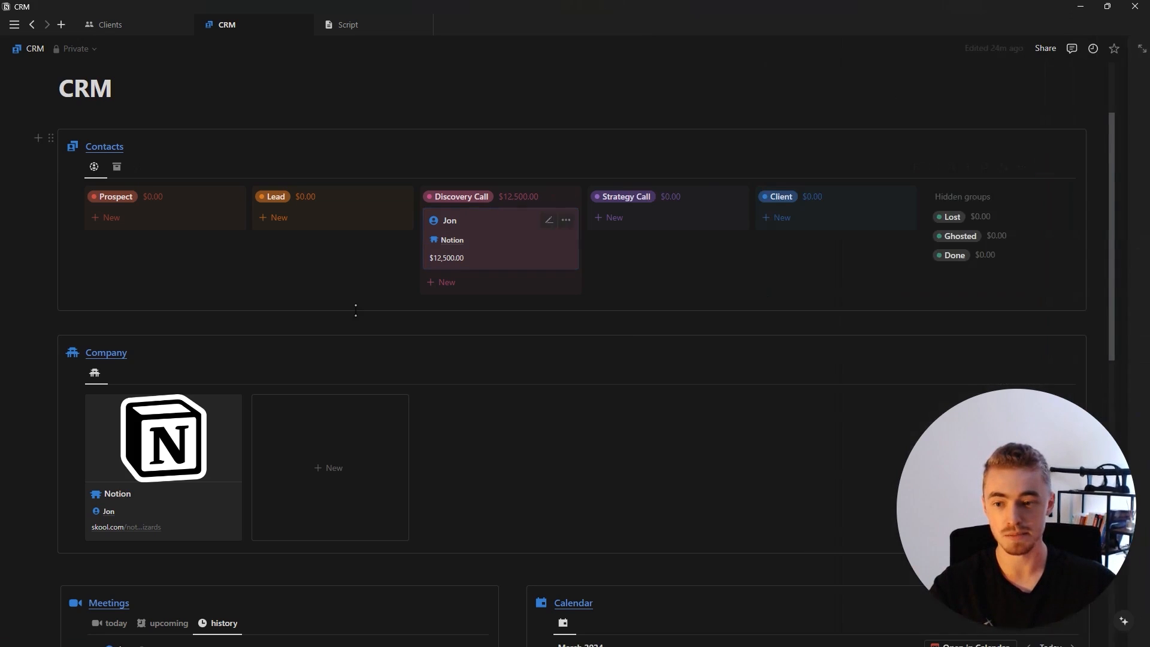
Step: Check the upcoming view of the Meetings list, ending on the today view
scroll(353, 306, "down", 5)
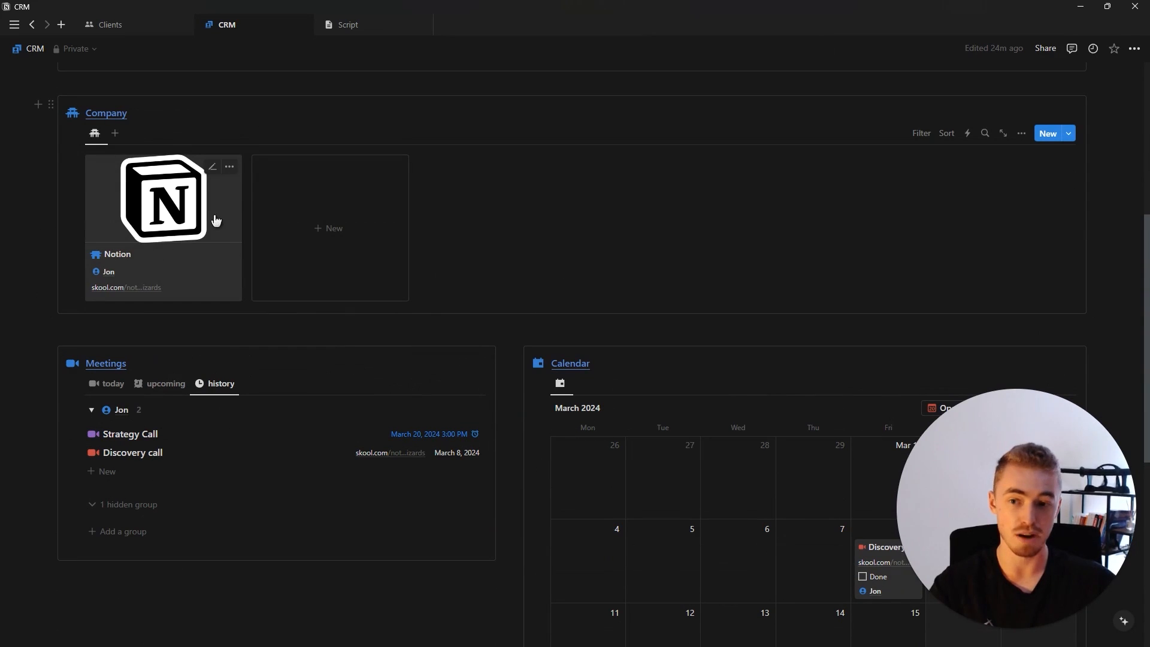
left_click(159, 386)
left_click(109, 386)
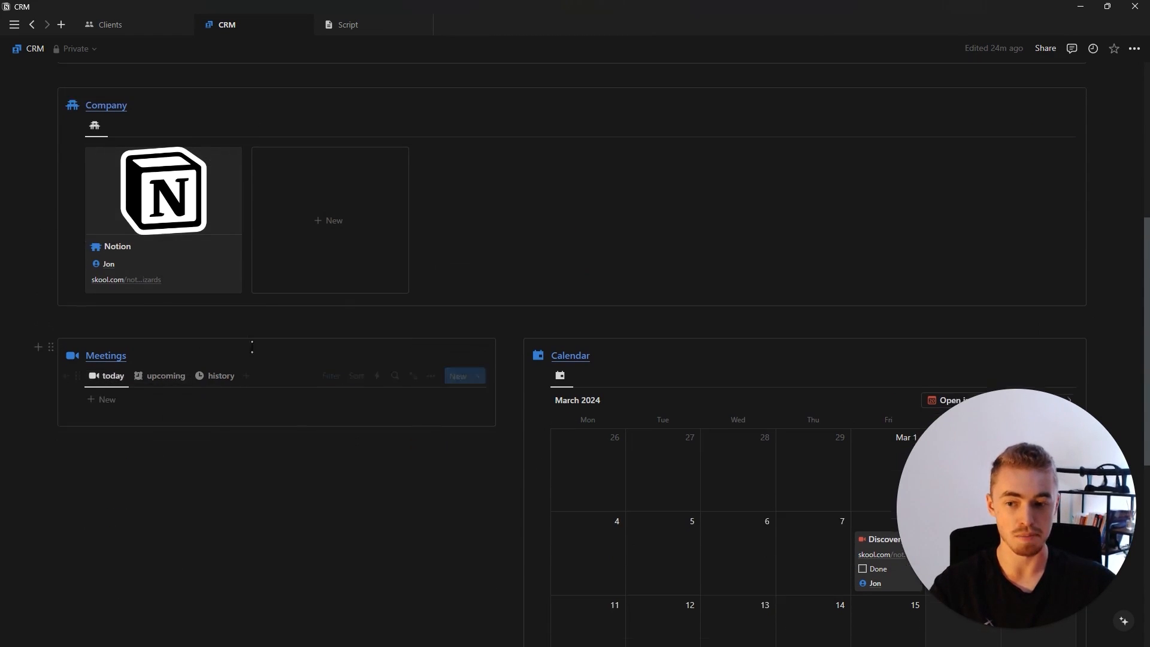
Step: Reschedule the Discovery call in the March 2024 calendar to March 14 and mark it as done
scroll(383, 328, "down", 4)
scroll(866, 335, "down", 3)
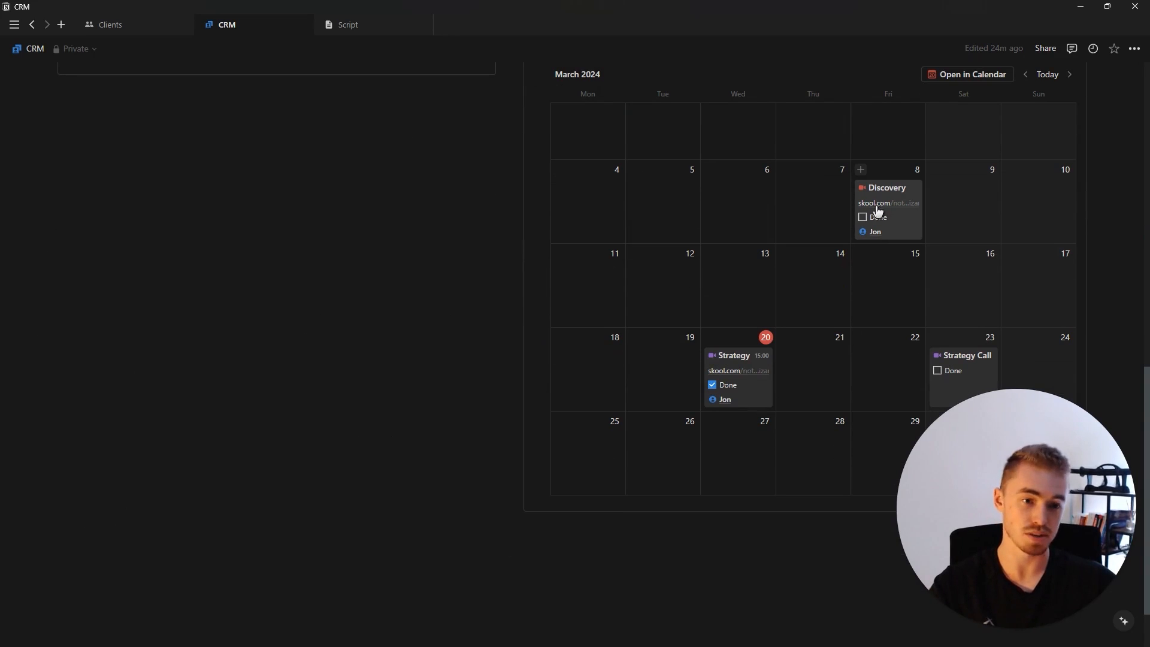
scroll(880, 282, "up", 3)
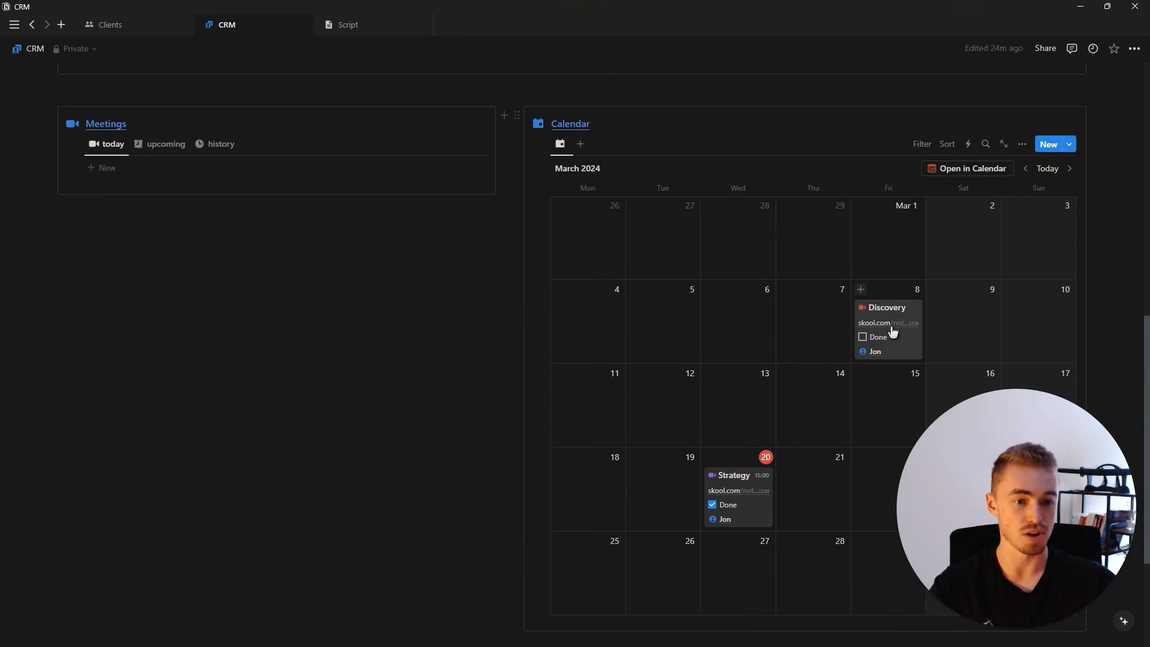
left_click_drag(868, 329, 777, 421)
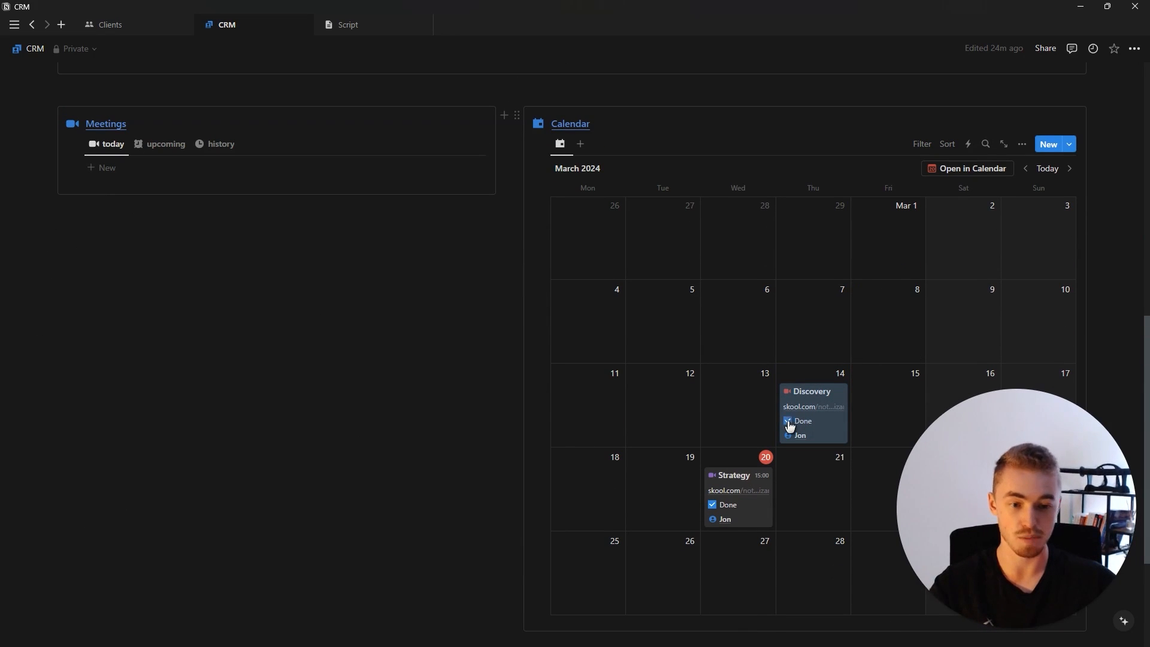
Step: Open the contact in the Discovery Call column and check the dates and status of its meetings
scroll(804, 423, "up", 10)
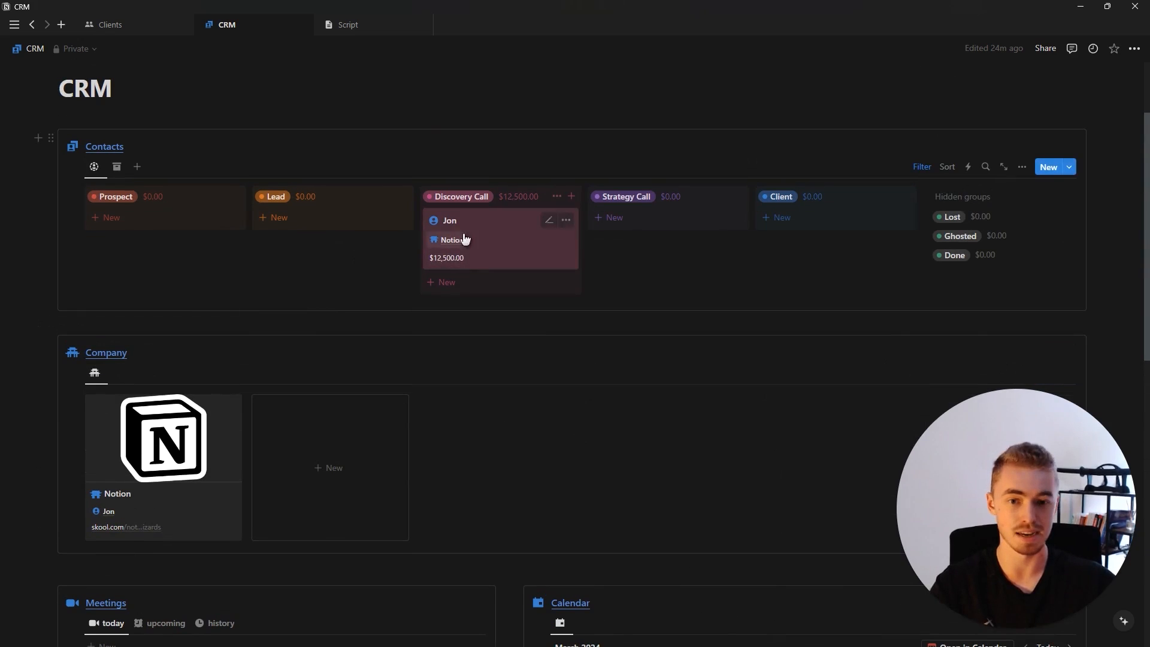
left_click(490, 225)
scroll(732, 258, "down", 4)
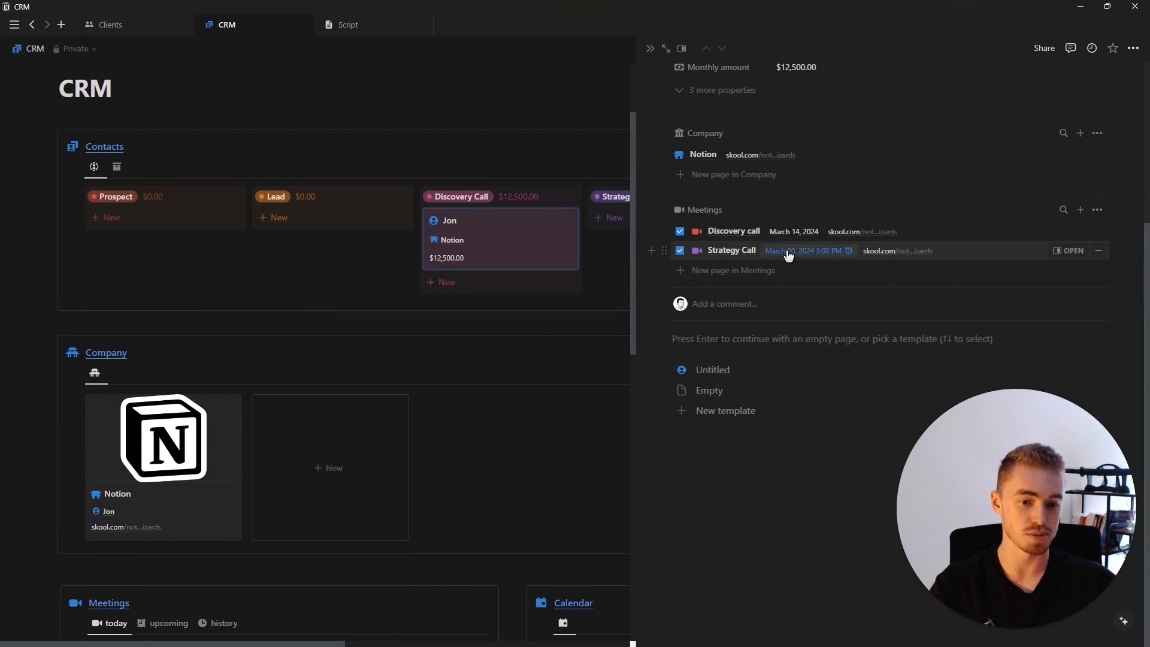
left_click(650, 48)
Step: Open the Discovery call on March 14 in the calendar and look through its page
scroll(398, 366, "down", 5)
left_click(805, 584)
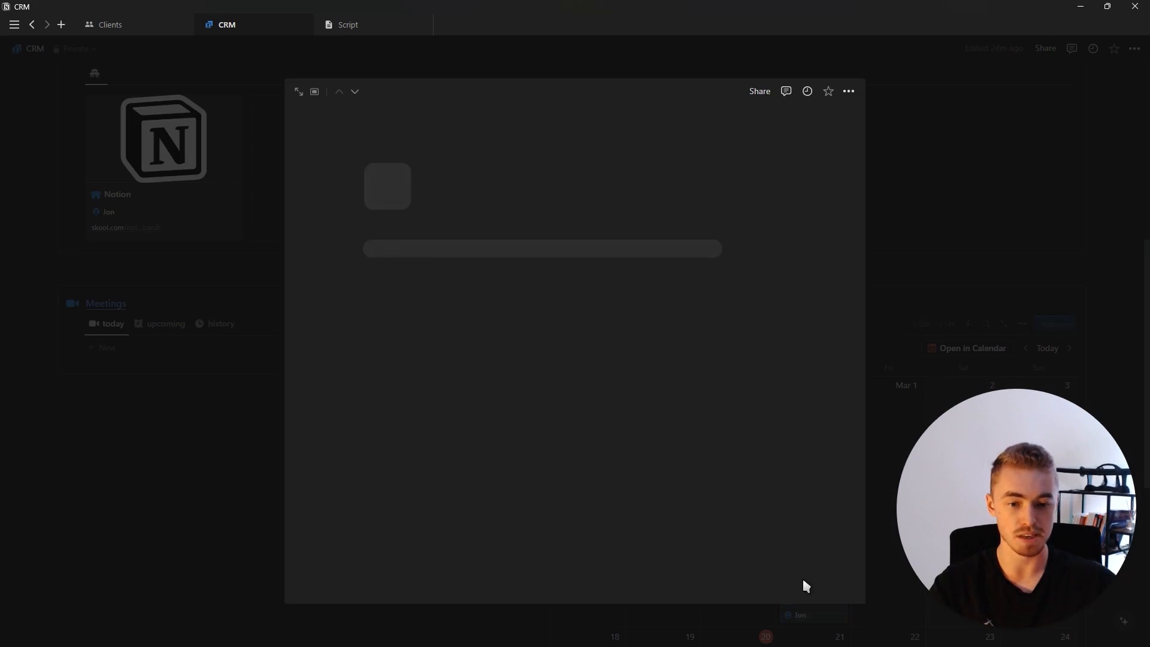
scroll(566, 360, "down", 5)
left_click_drag(829, 247, 468, 620)
key("BackSpace")
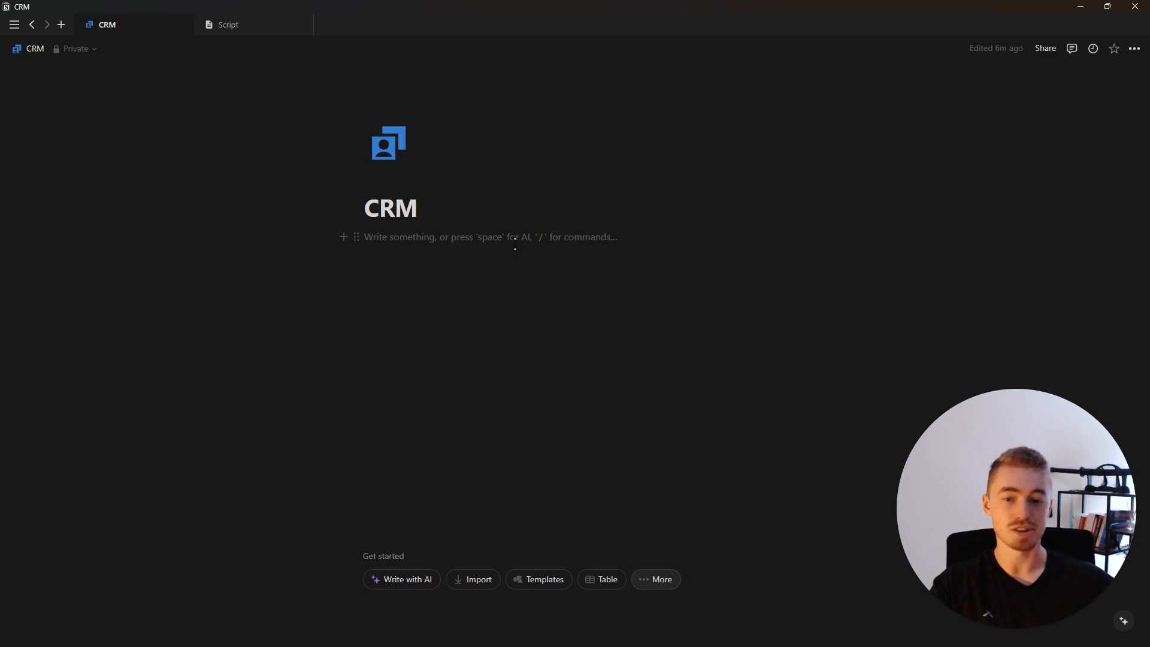
mouse_move(42, 251)
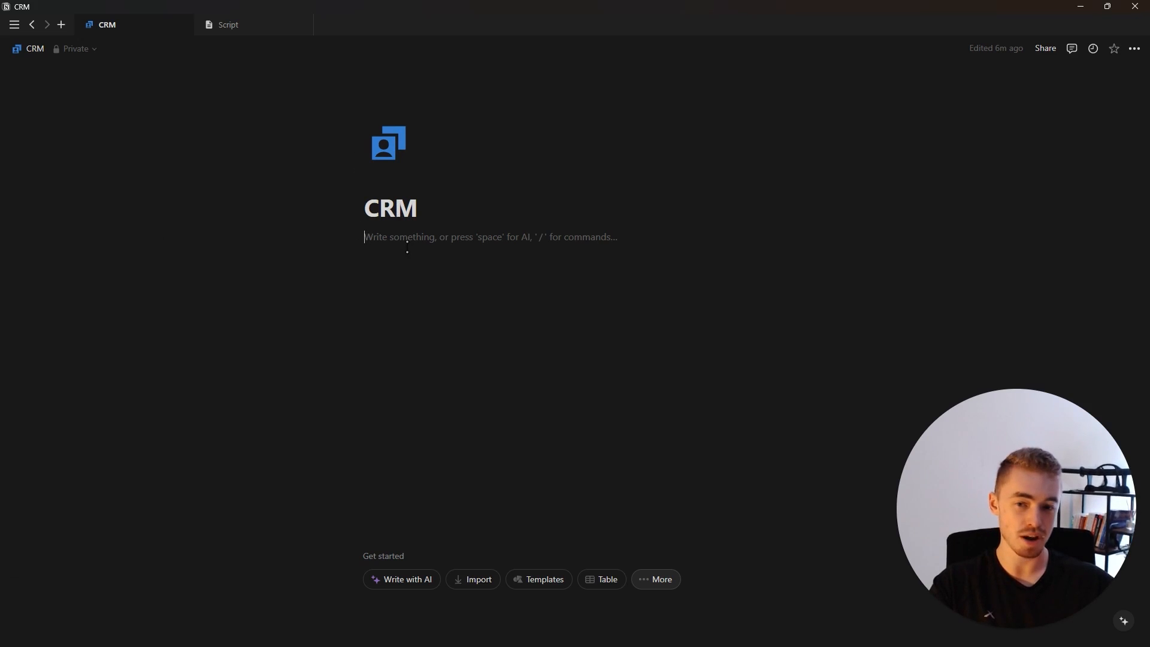
left_click(670, 587)
left_click(669, 587)
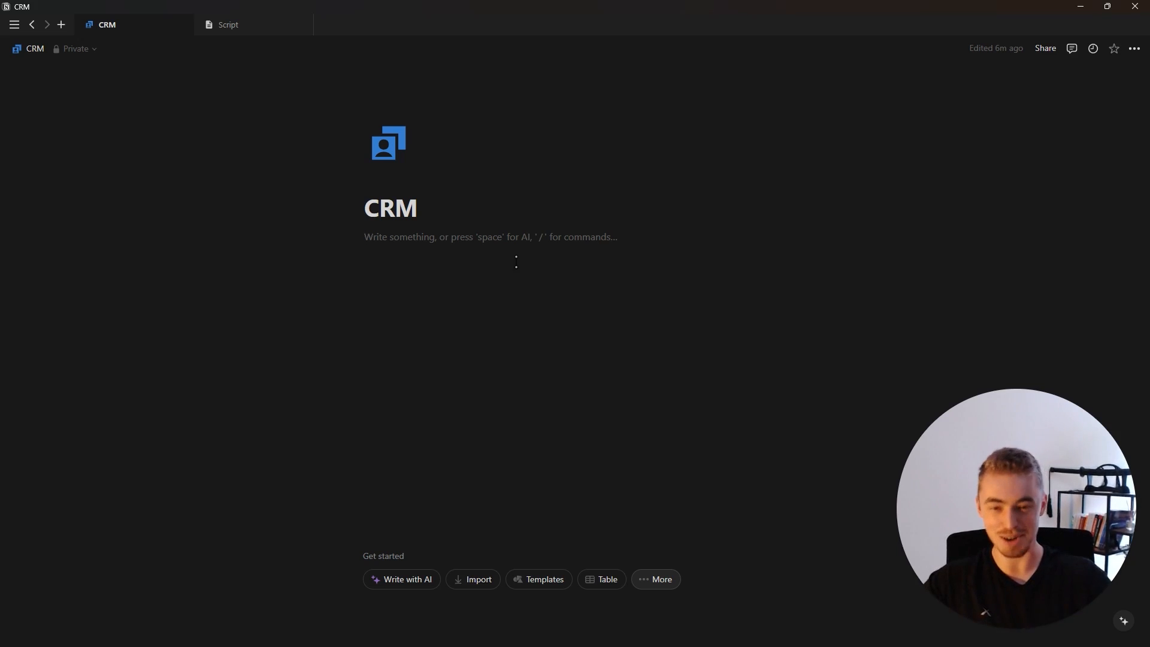
Step: Insert a table view with a new database on the empty CRM page and title it Contacts
key("Return")
type("/tabl")
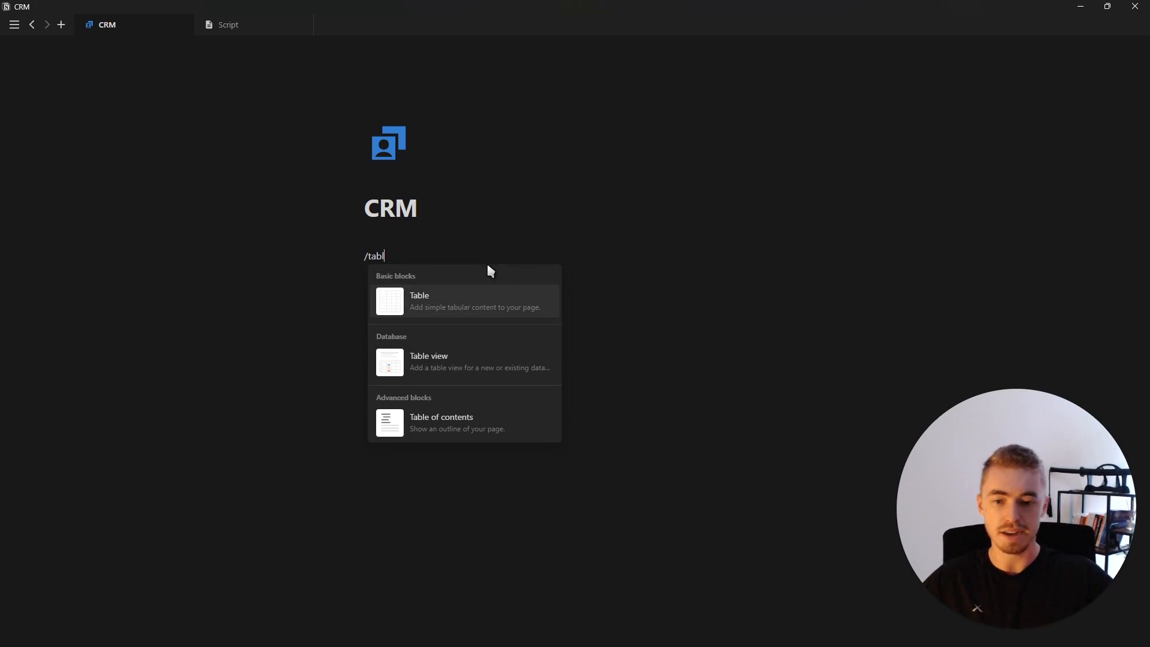
left_click(467, 371)
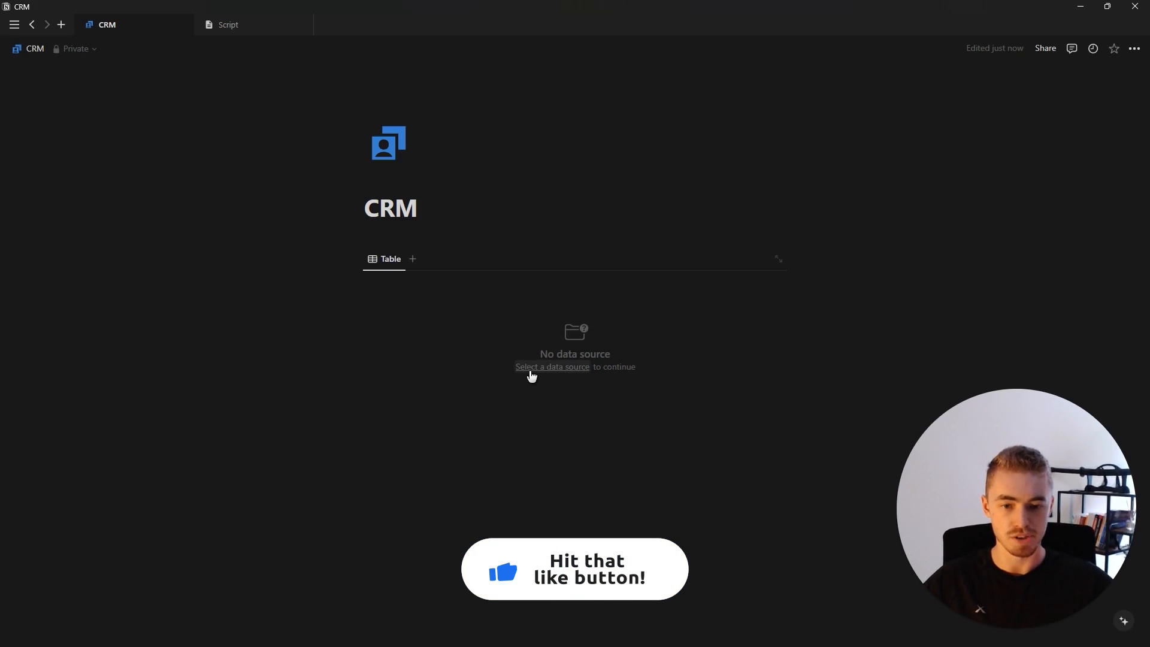
left_click(530, 367)
left_click(647, 487)
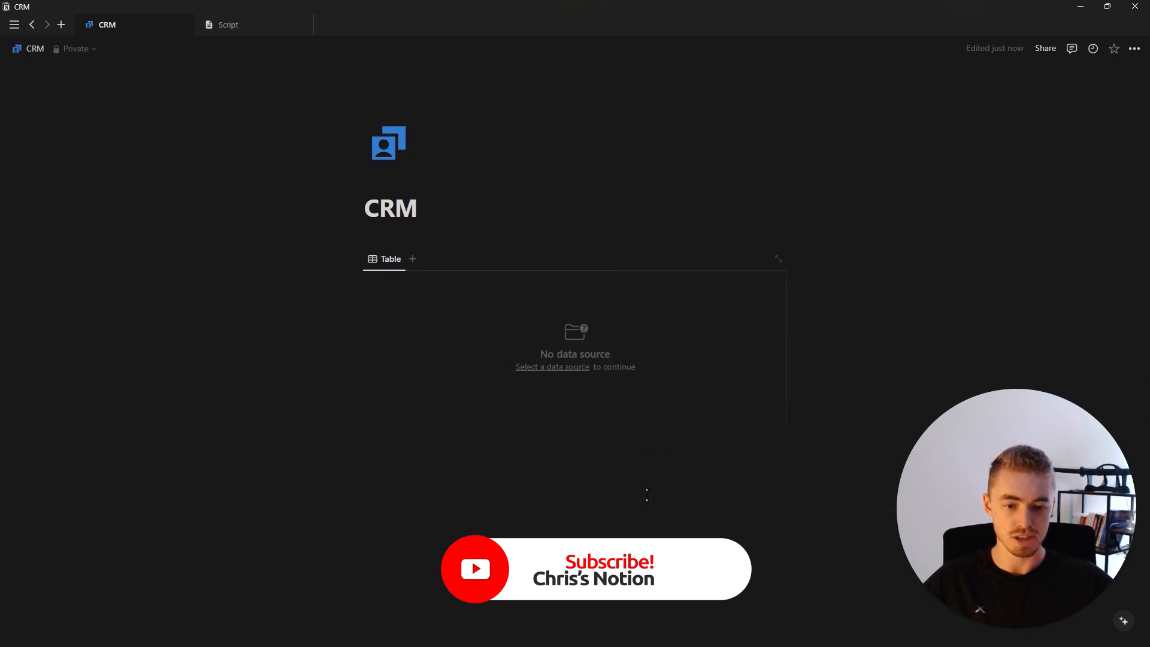
type("Conta")
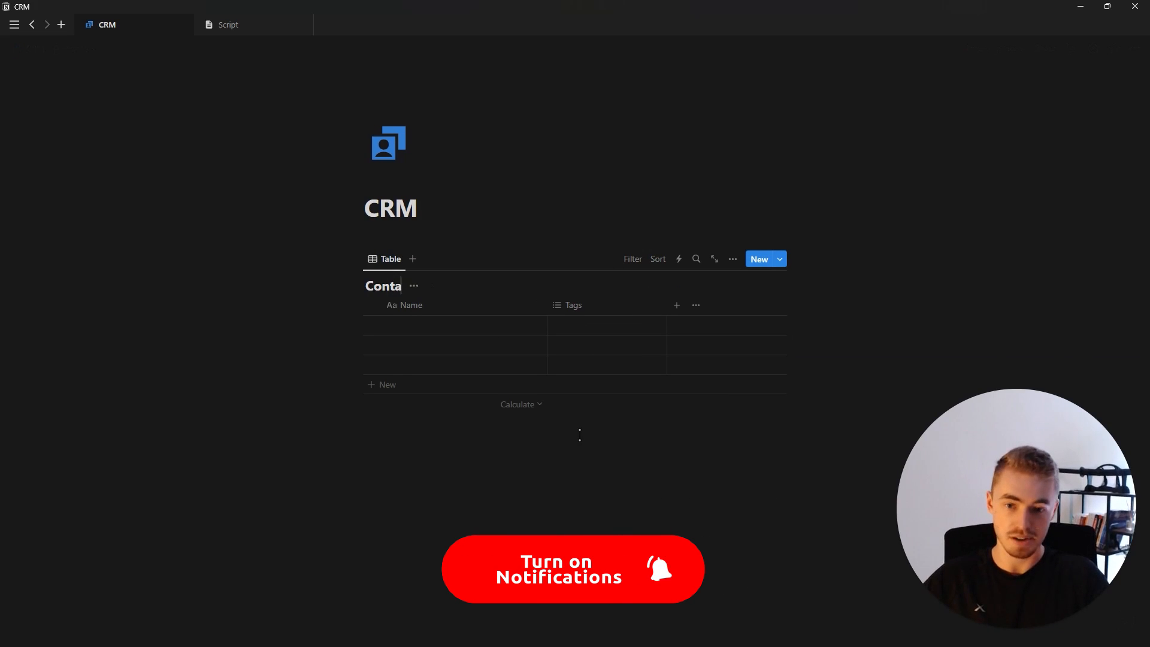
type("cts")
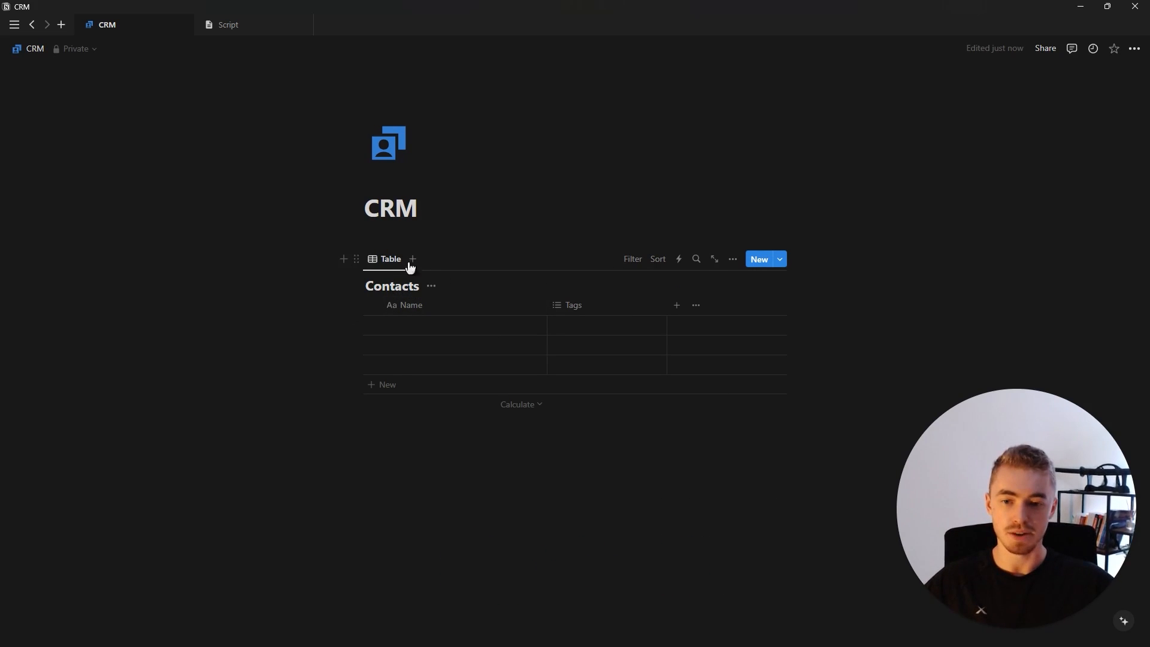
Step: Give the Contacts database the same blue contact-card icon as the CRM page
left_click(357, 260)
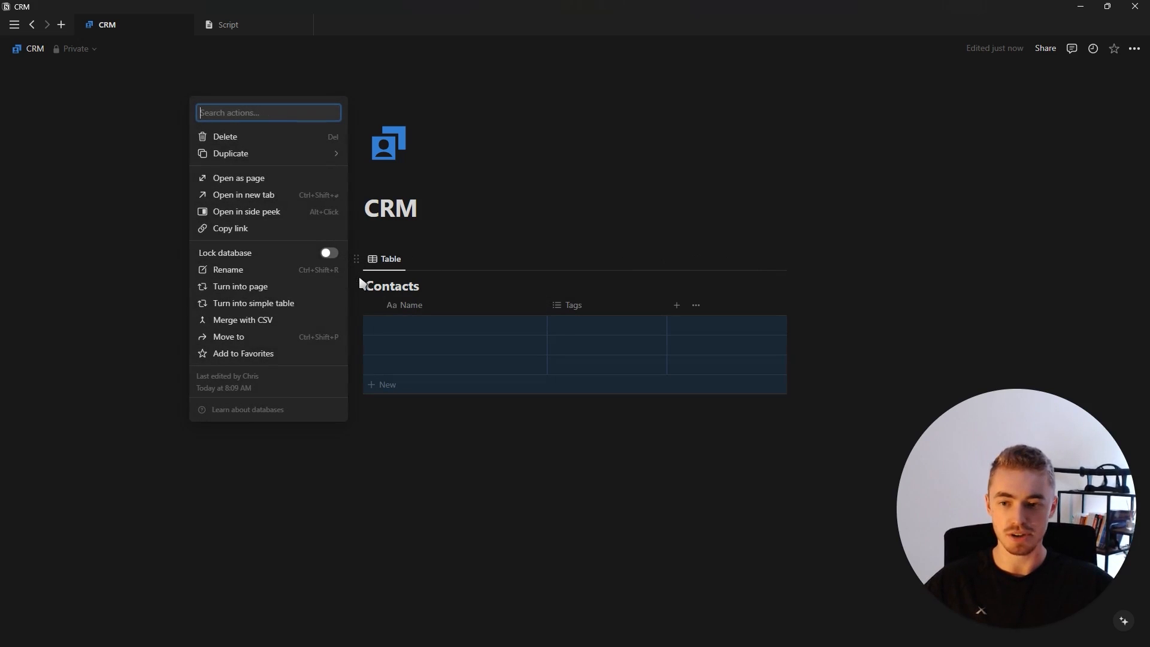
left_click(326, 273)
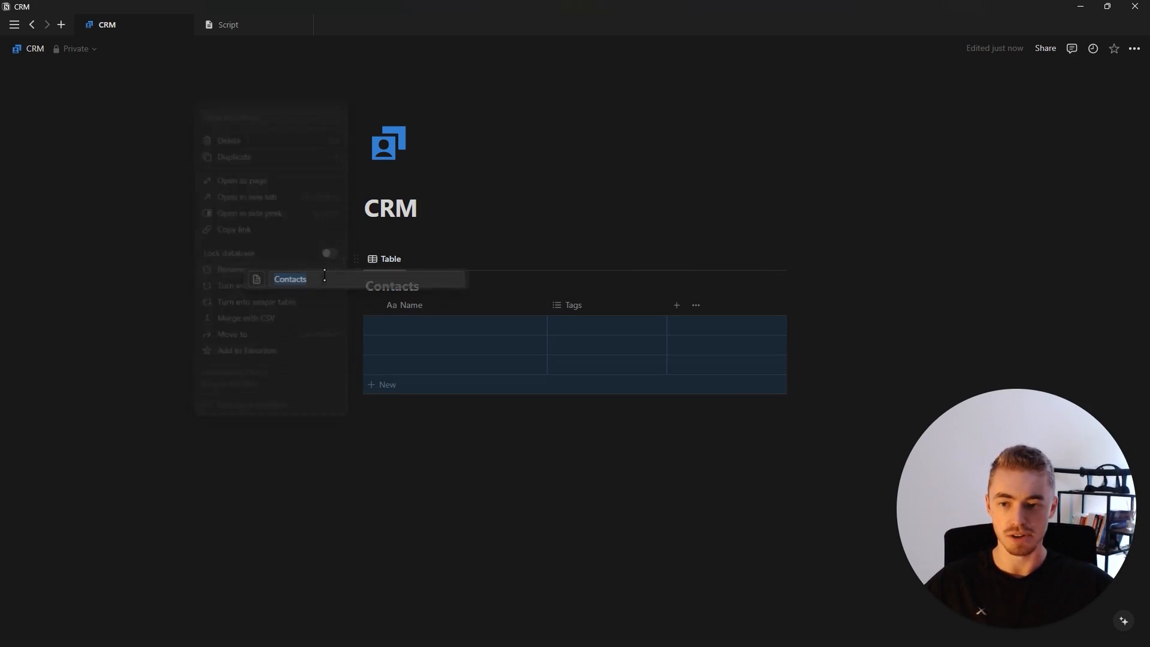
left_click(255, 280)
left_click(186, 302)
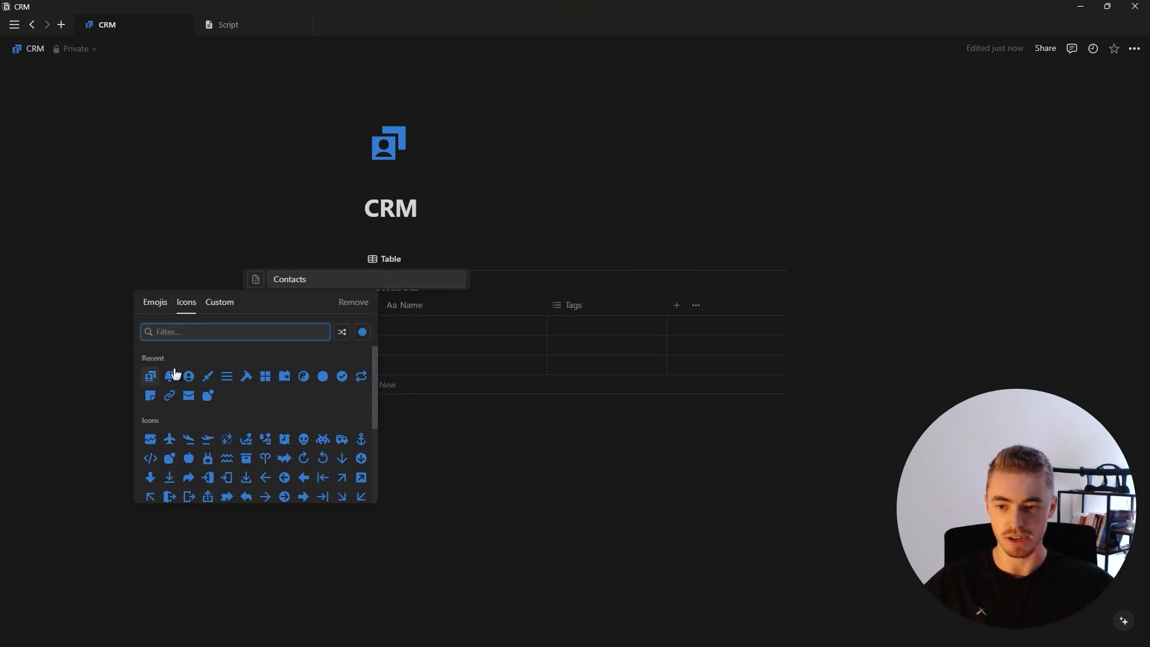
left_click(387, 377)
left_click(349, 339)
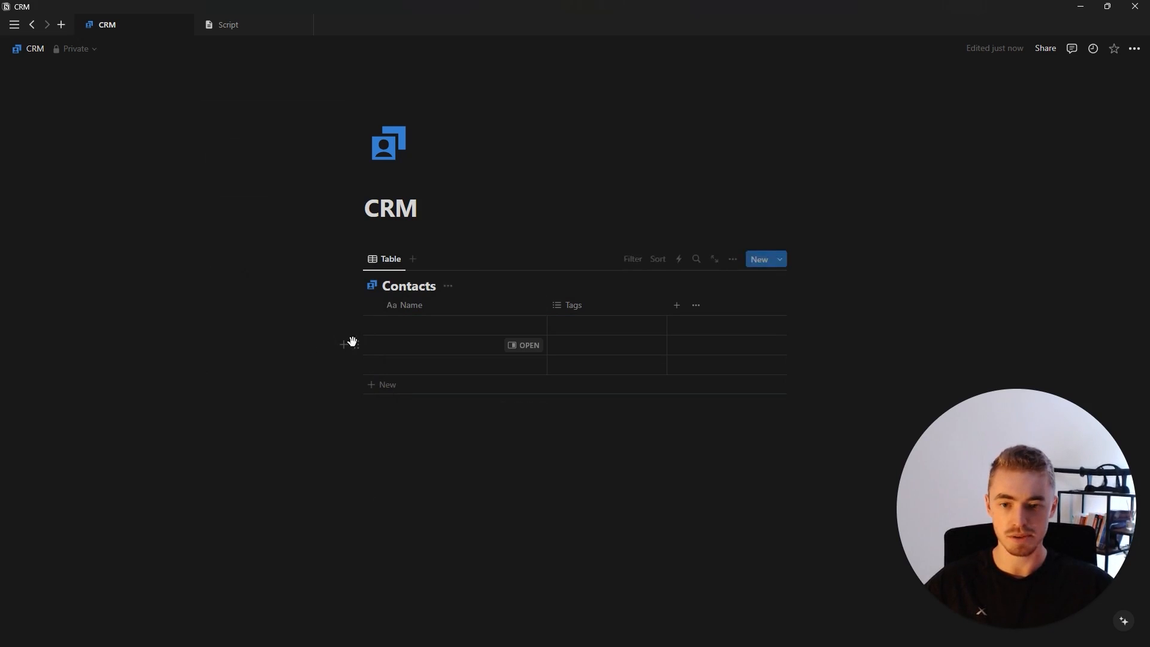
Step: Delete the Tags property from the Contacts database
left_click(593, 306)
left_click(575, 502)
left_click(588, 339)
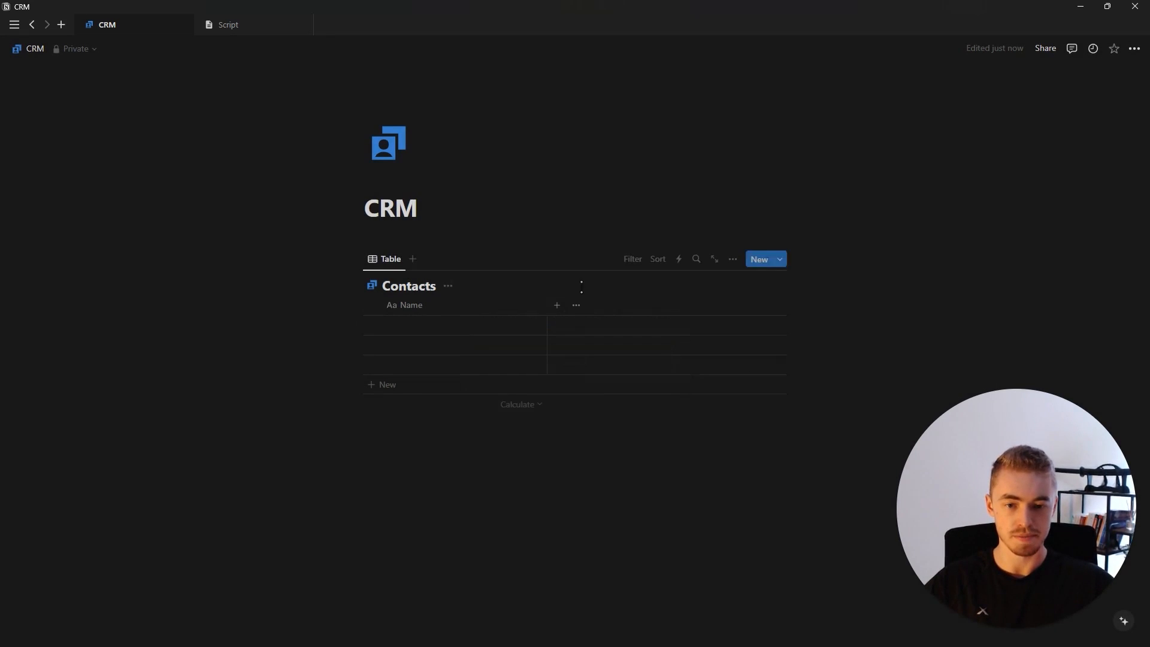
Step: Insert a table view with a new database below Contacts and title it Company
left_click(397, 460)
type("/table")
key("Down")
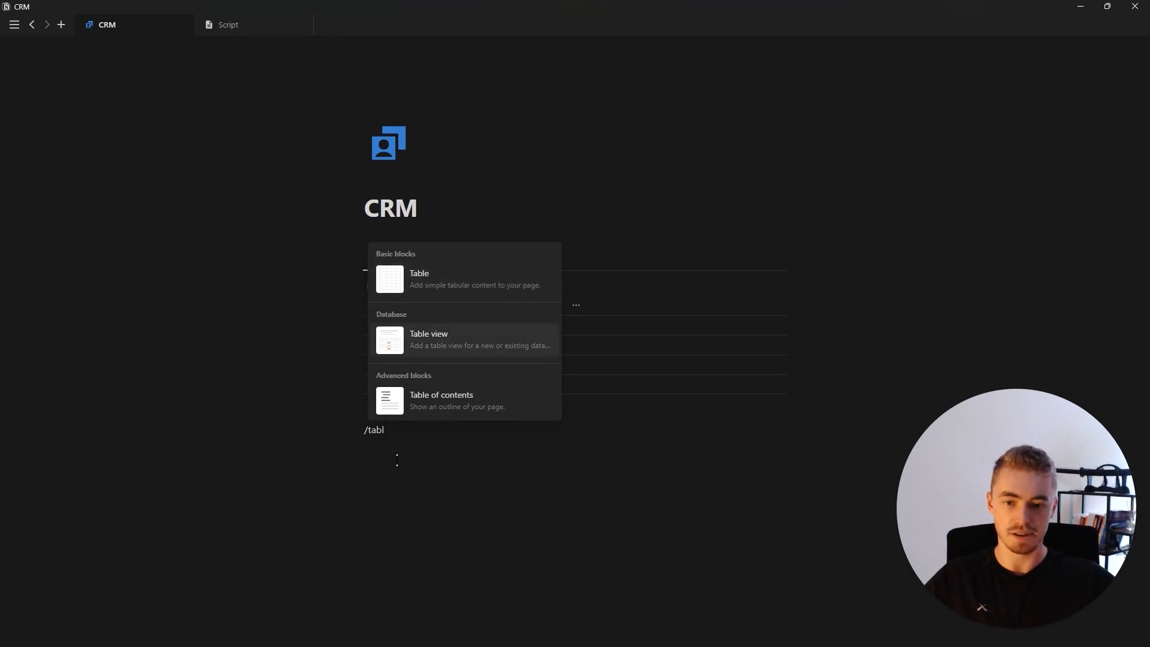
key("Return")
left_click(633, 529)
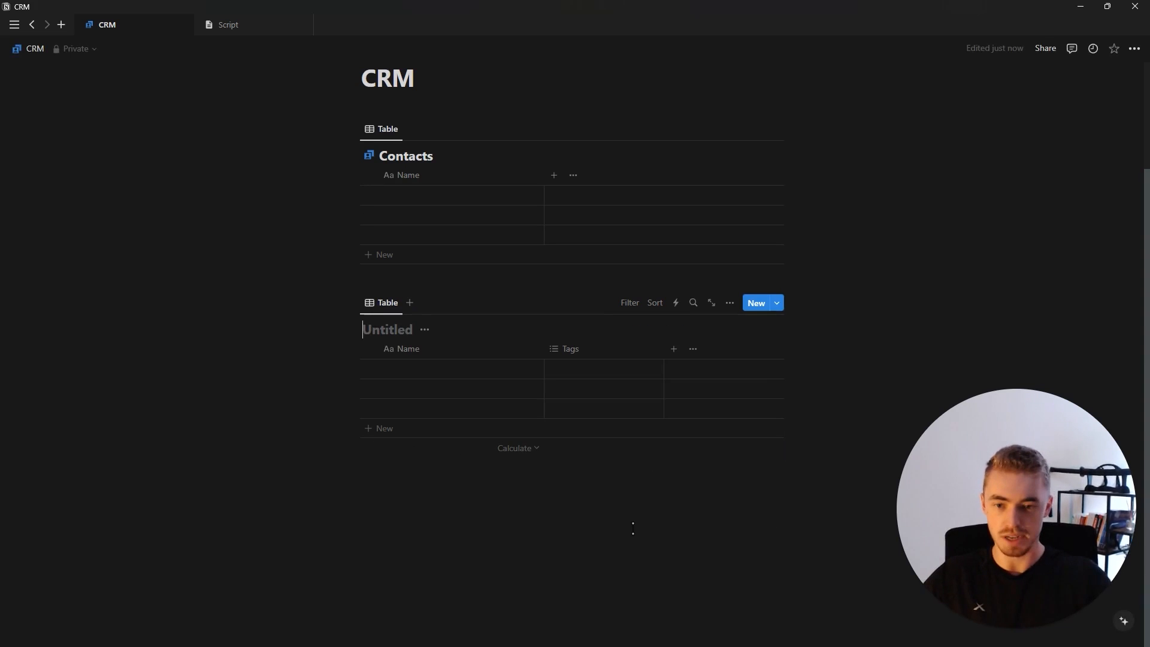
type("Company")
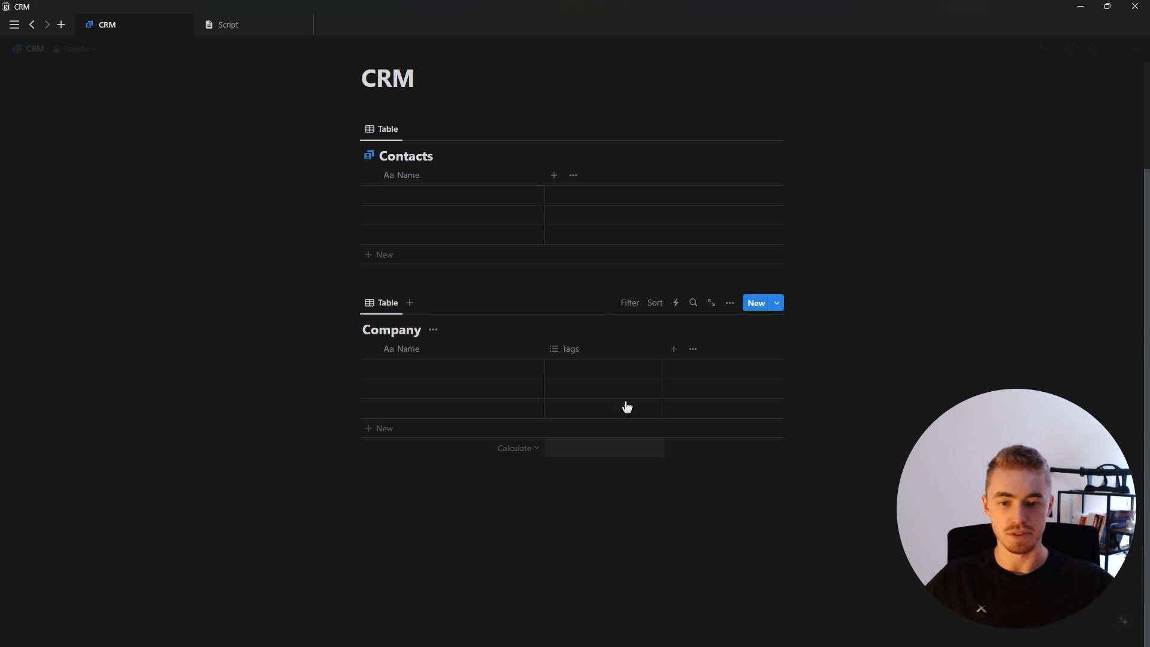
Step: Delete the Tags property from the Company database
left_click(594, 351)
left_click(569, 543)
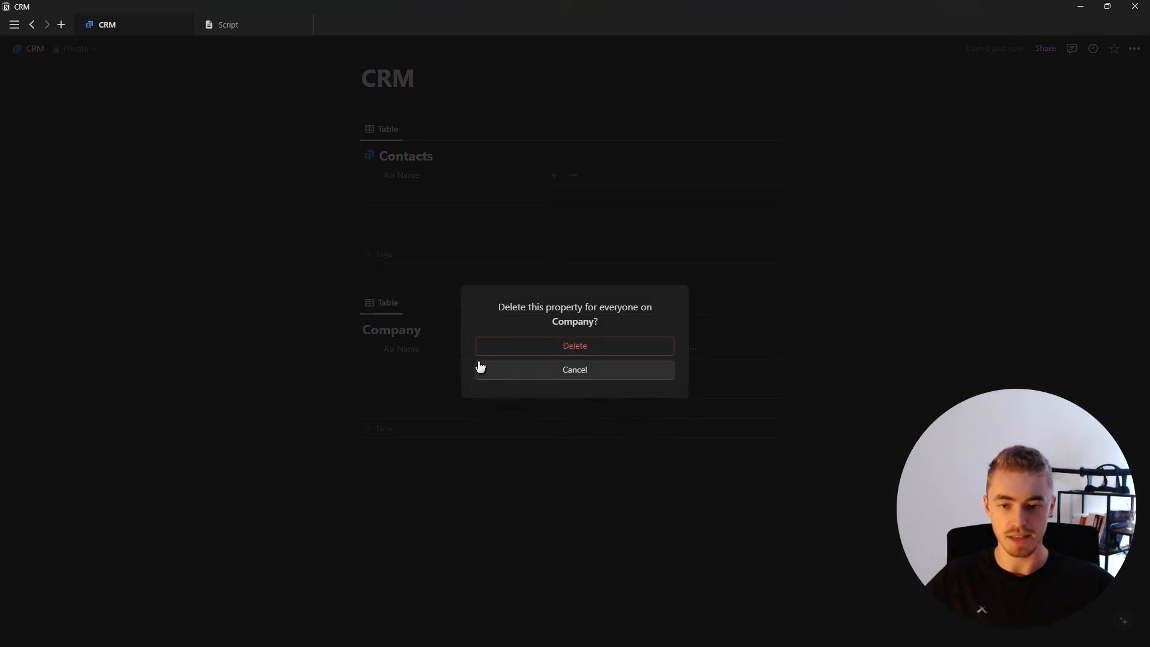
left_click(479, 348)
Step: Give the Company database a blue columned-building icon
left_click(354, 304)
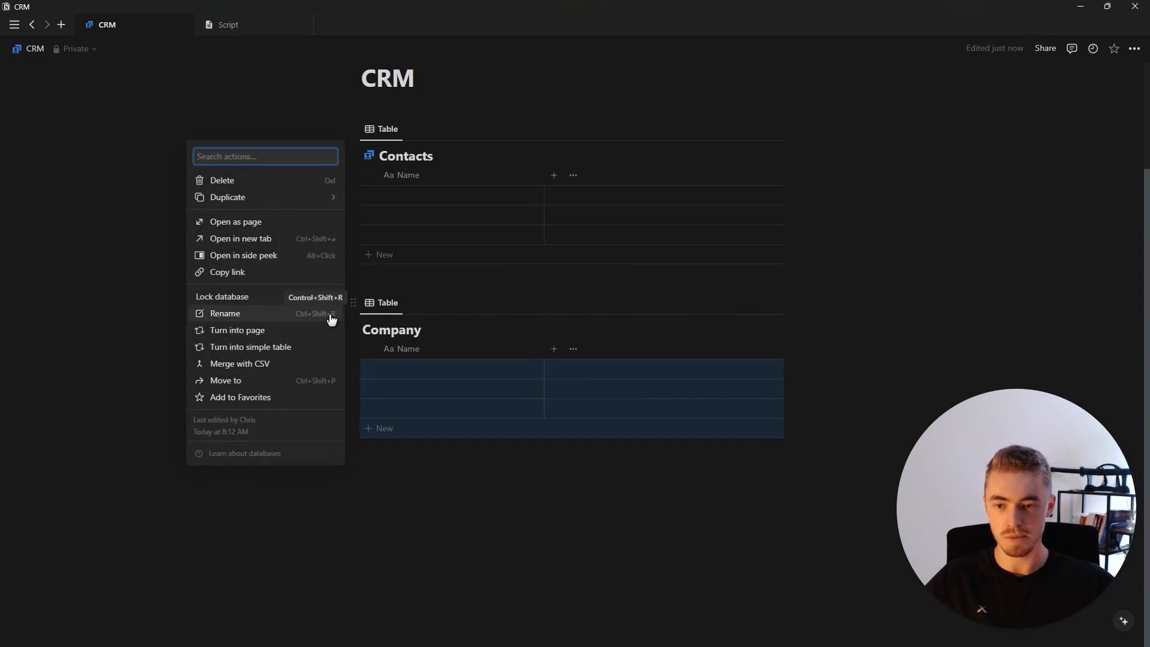
left_click(332, 315)
left_click(252, 323)
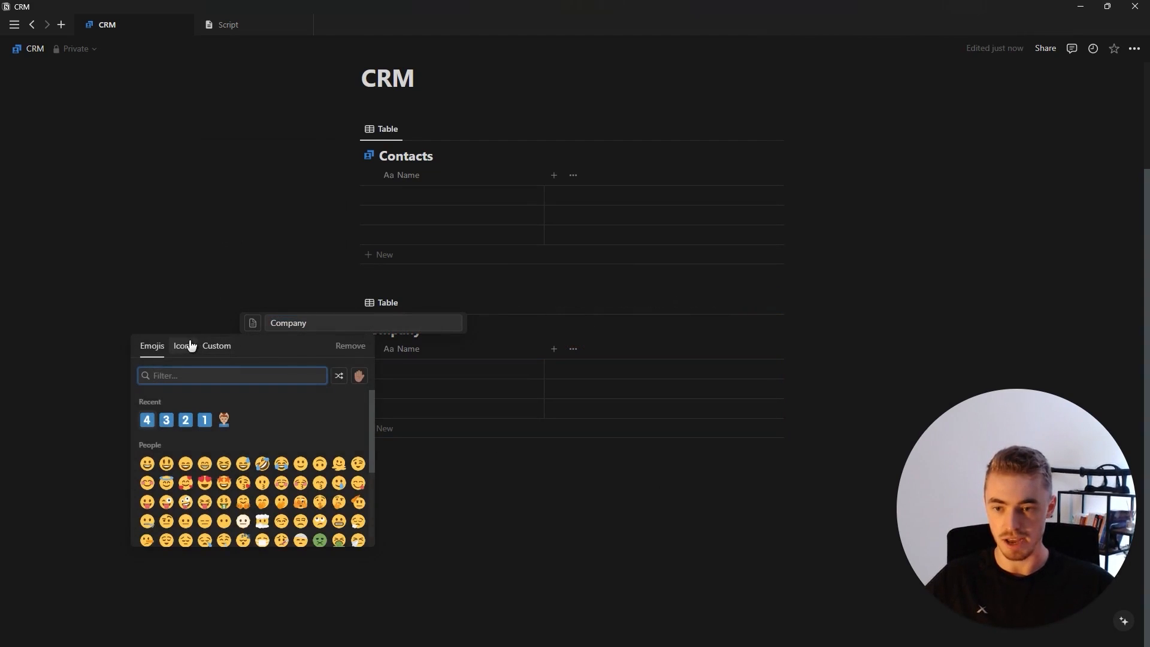
left_click(147, 420)
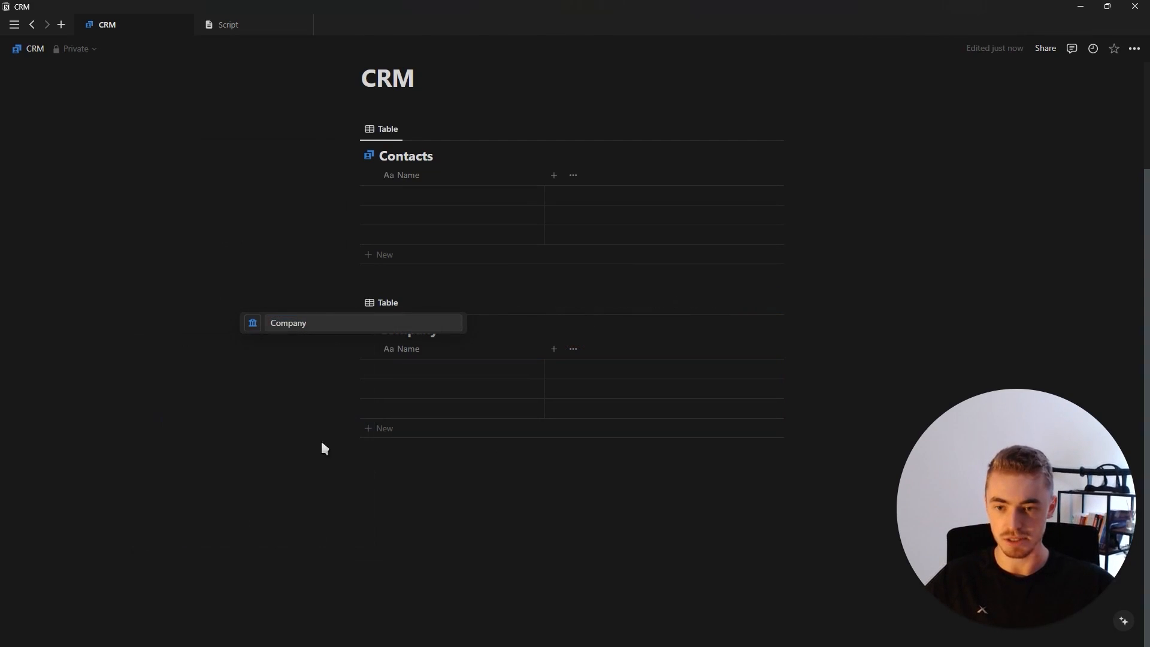
left_click(321, 438)
Step: Insert a table view with a new database below Company and title it Meetings
left_click(538, 490)
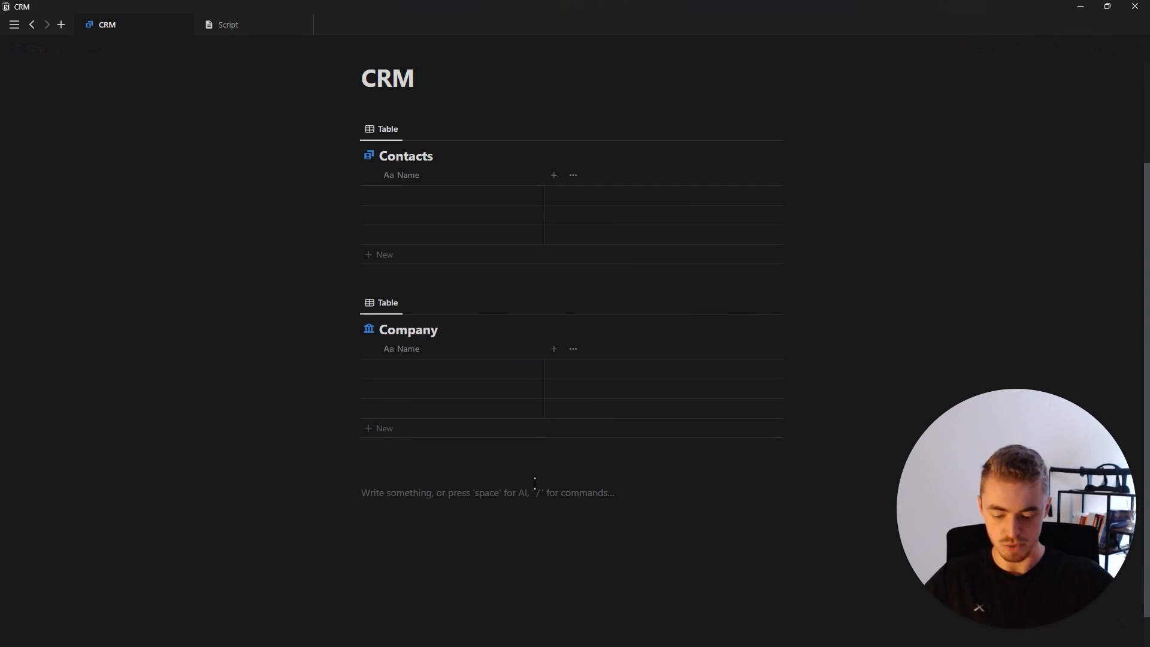
type("/tabl")
key("Down")
key("Return")
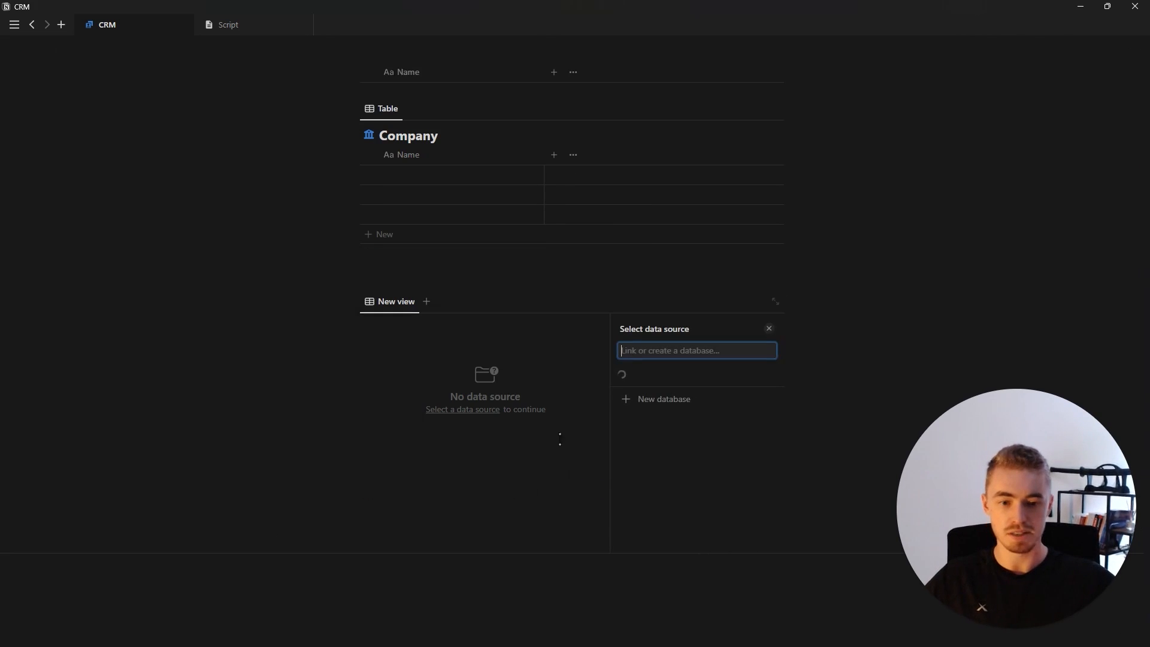
left_click(623, 530)
type("Meetings")
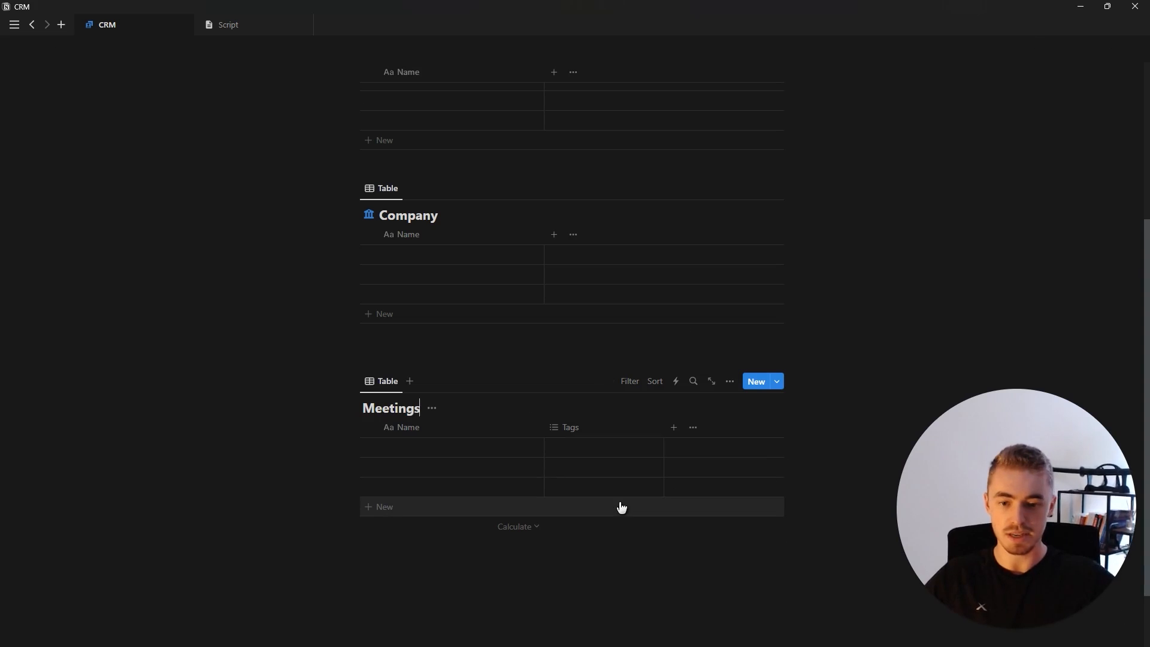
Step: Delete the Tags property from the Meetings database
left_click(603, 430)
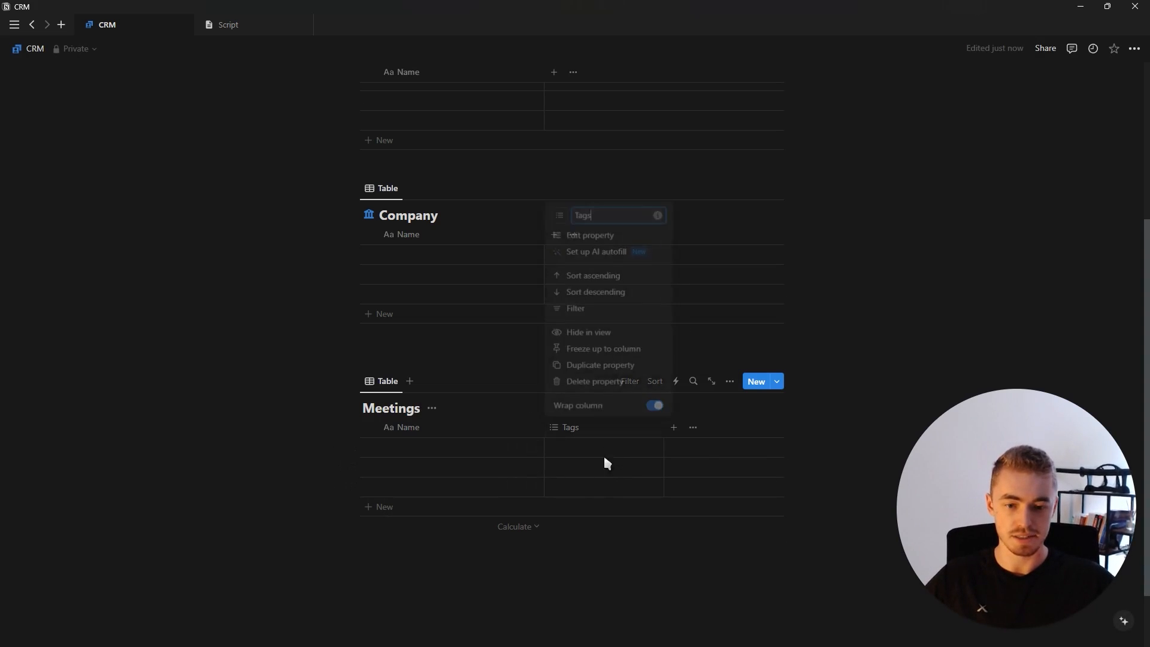
left_click(587, 384)
left_click(484, 348)
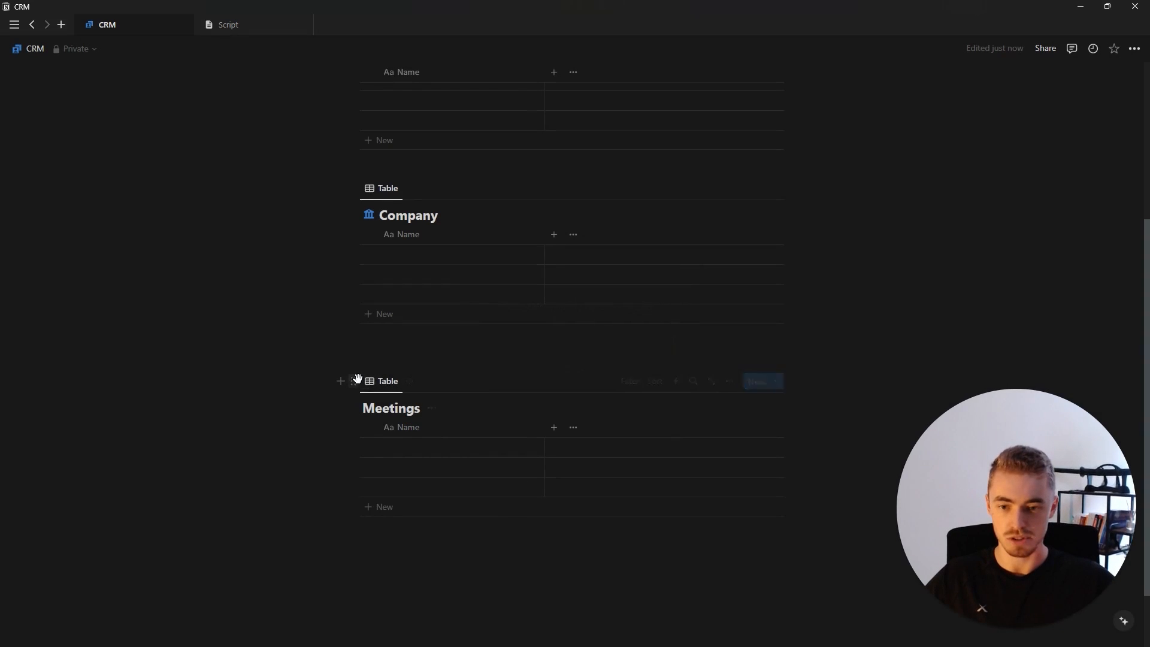
Step: Give the Meetings database a blue video camera icon
left_click(353, 381)
left_click(334, 395)
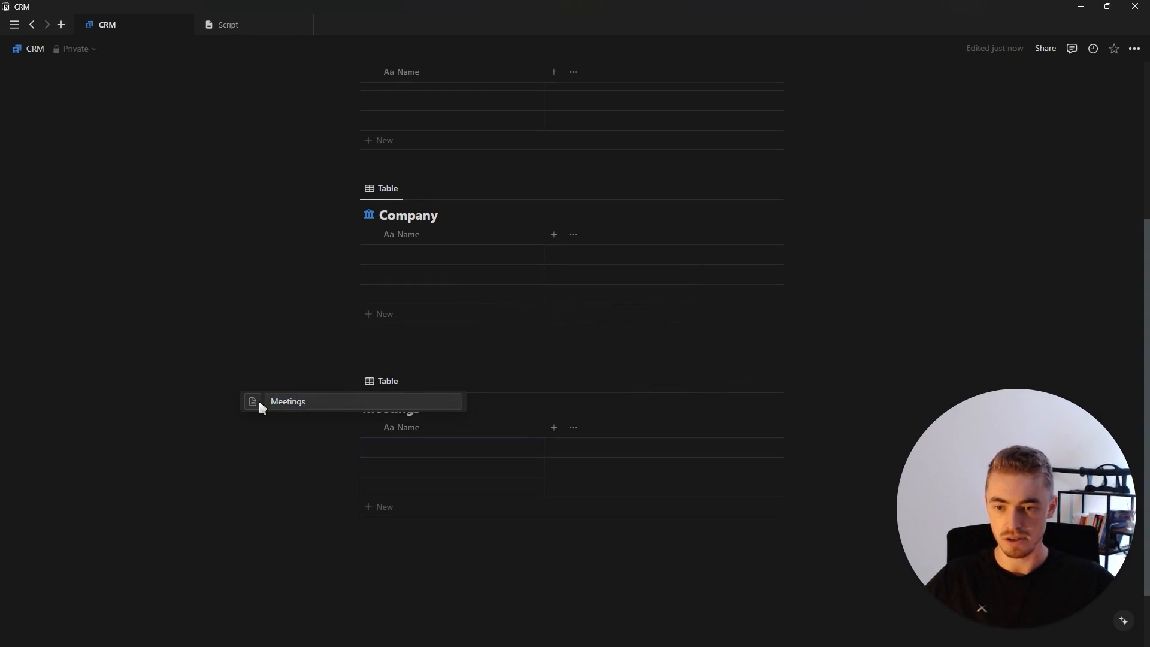
left_click(259, 405)
left_click(191, 425)
type("vide")
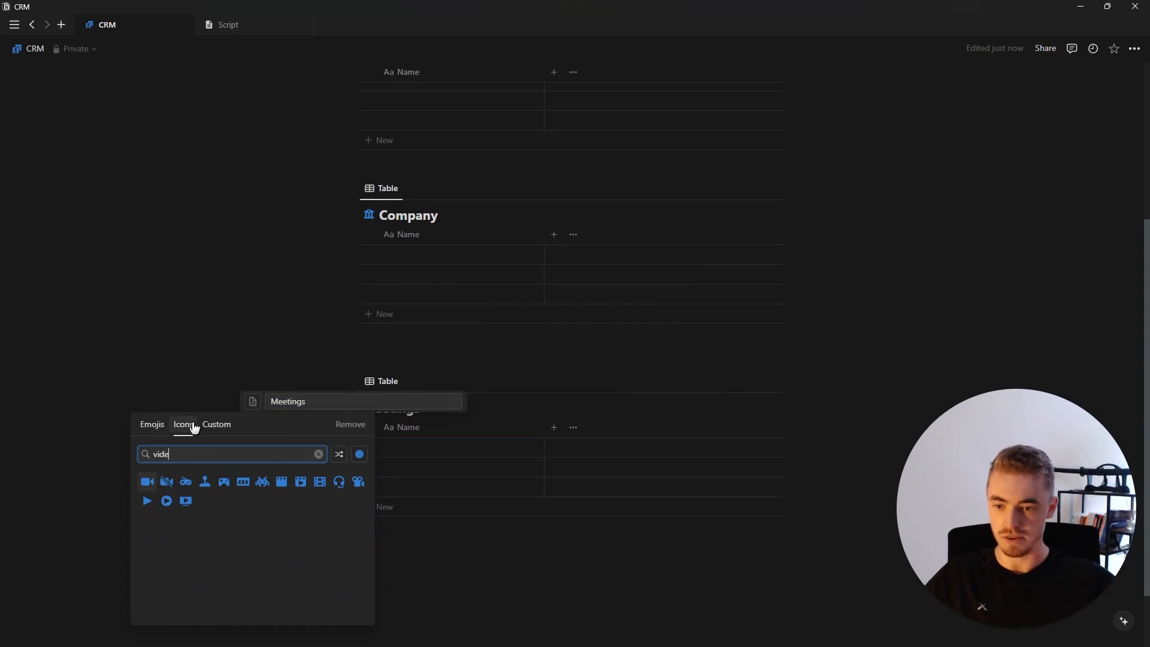
left_click(147, 481)
left_click(324, 533)
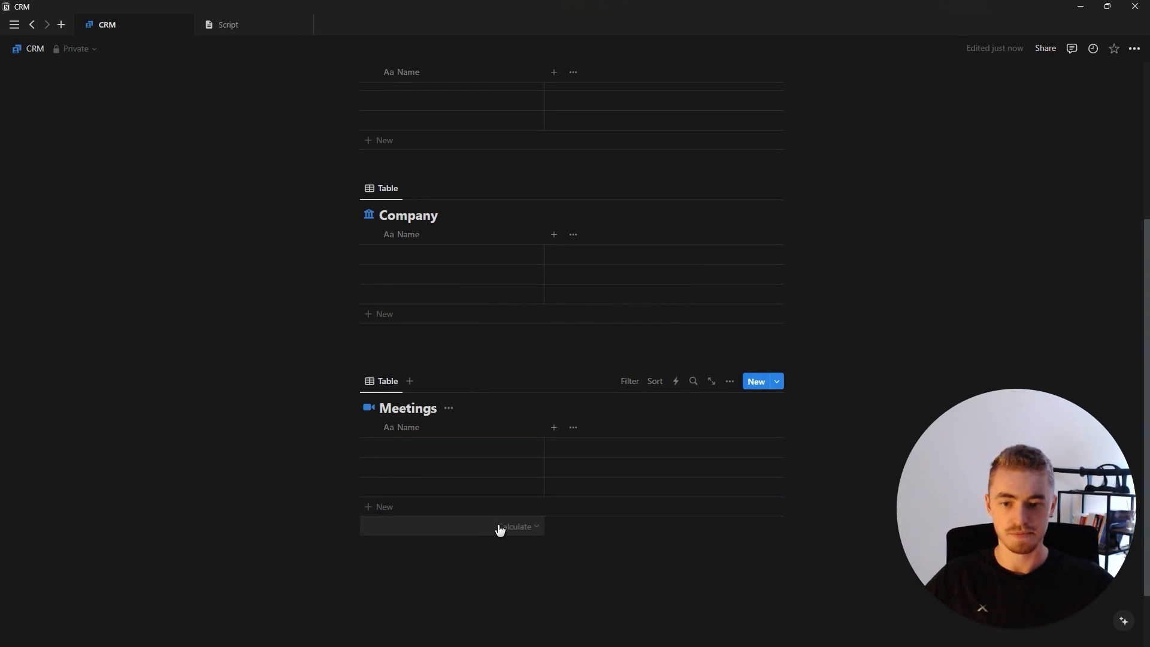
Step: Switch the CRM page to full width
left_click(1133, 49)
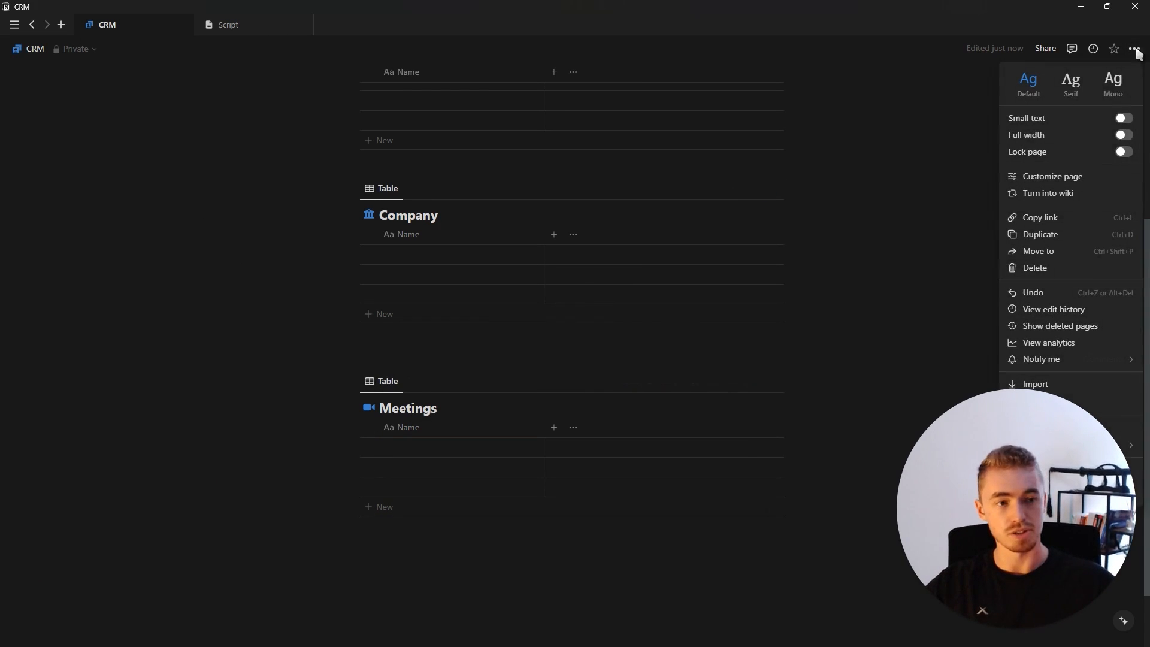
left_click(1052, 136)
left_click(932, 170)
scroll(274, 322, "up", 4)
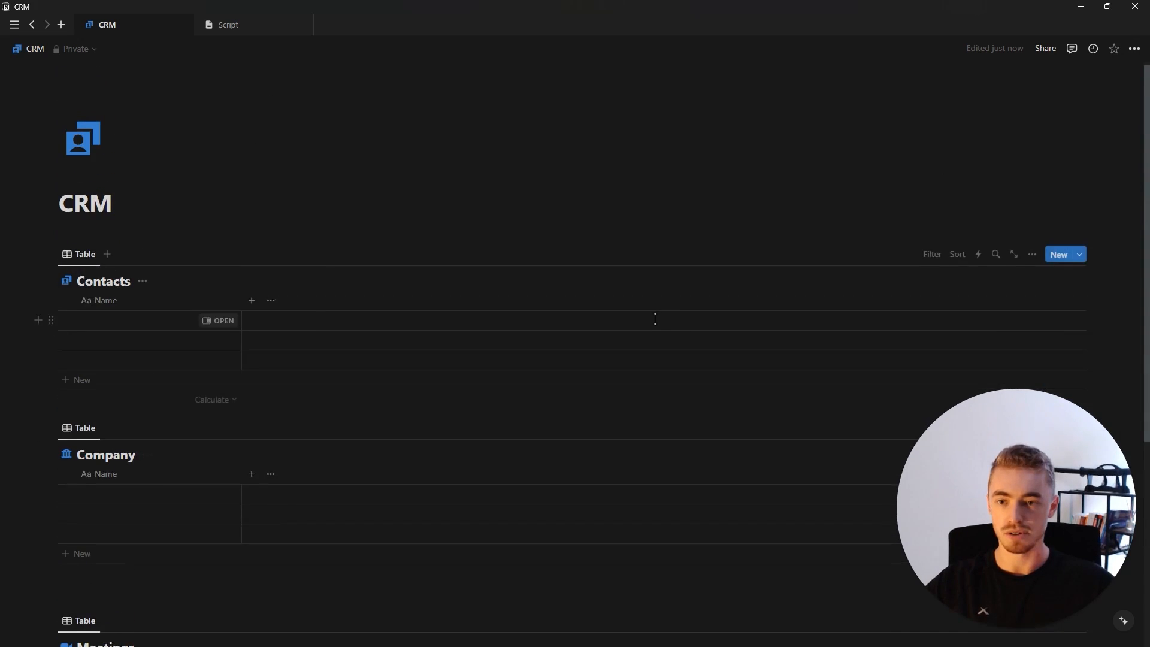
Step: Insert a callout block between the page title and the Contacts database with the text Contacts
left_click(231, 239)
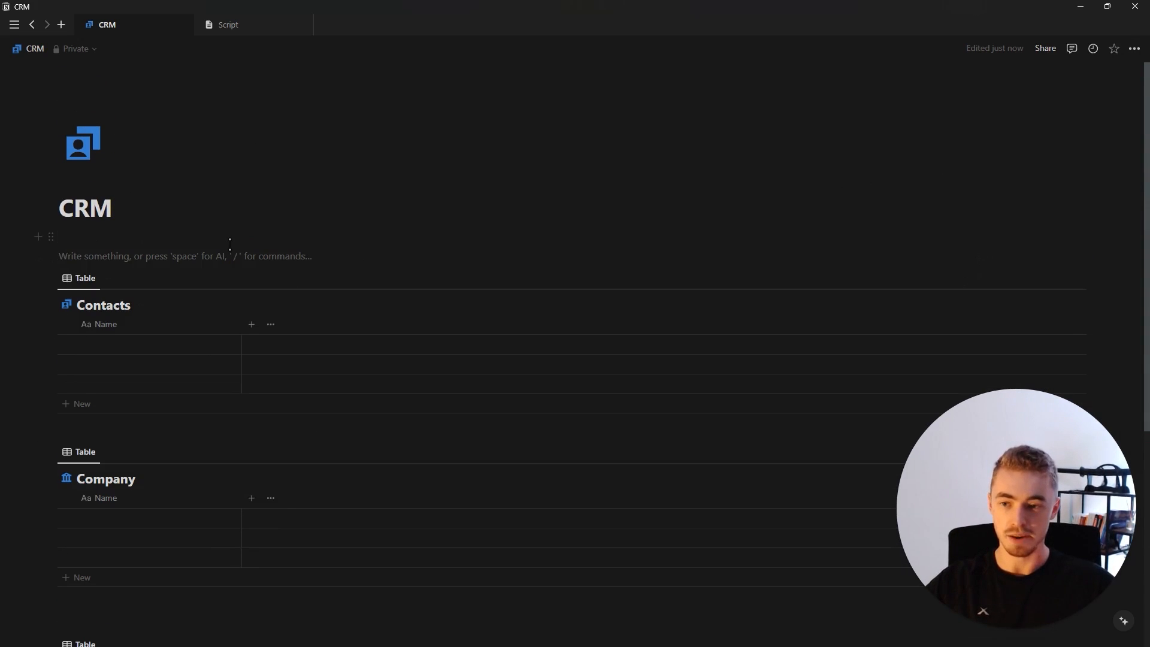
type("/call")
key("Return")
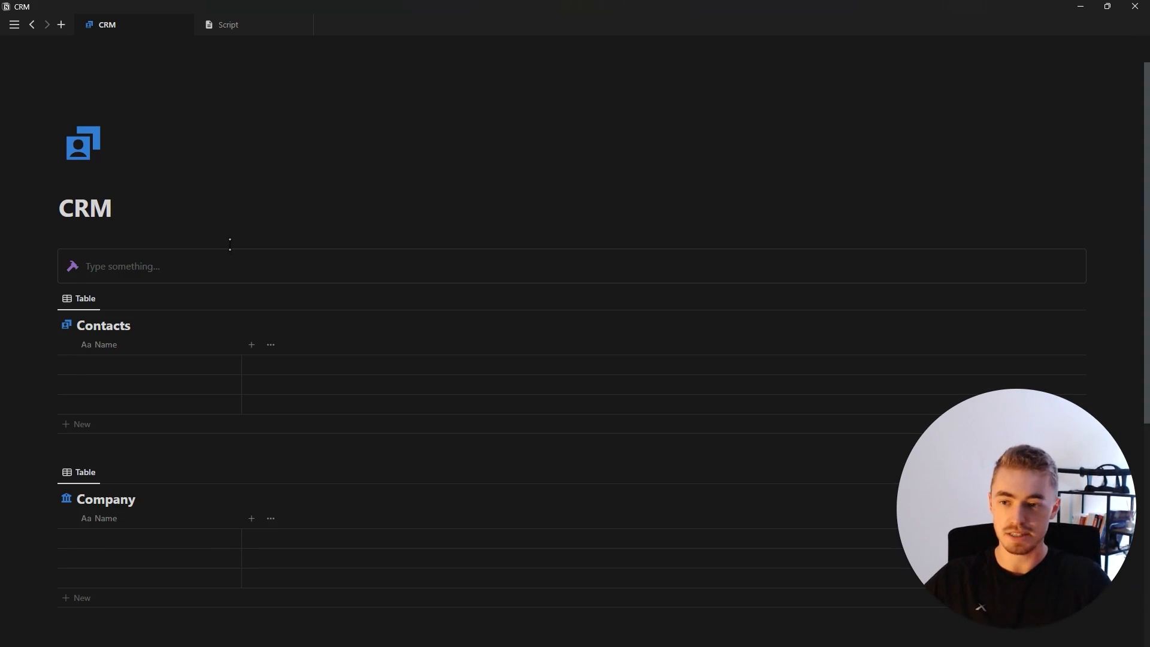
type("Contacts")
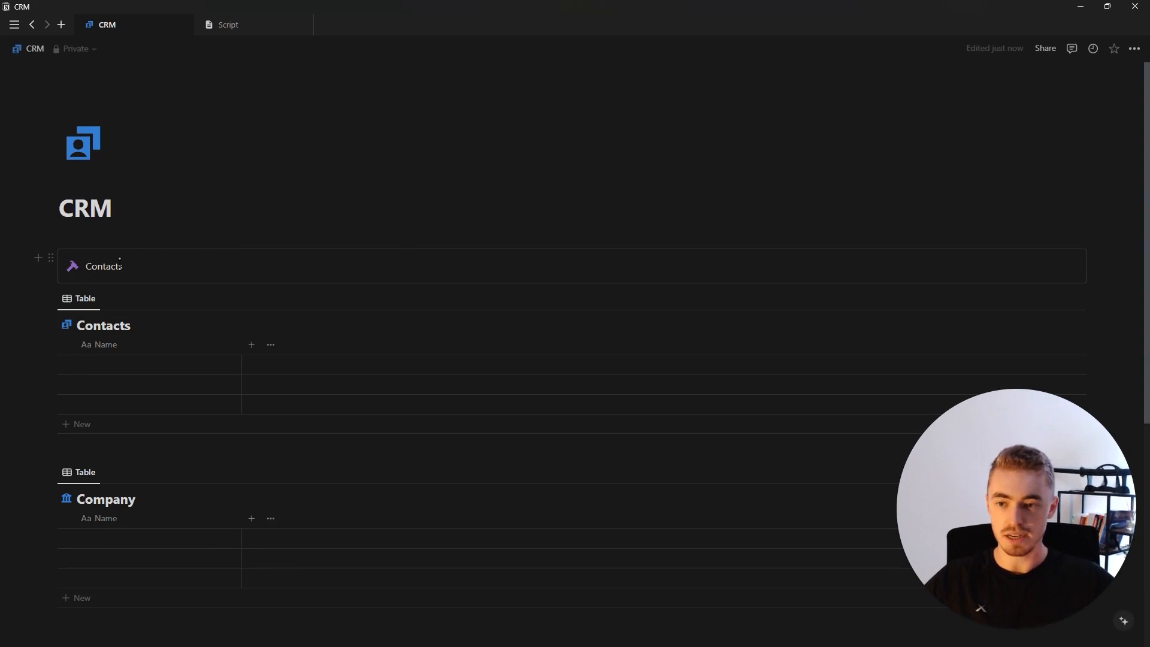
Step: Format the callout's Contacts text as bold, underlined and blue, and change the callout icon to the blue contacts icon
key("shift+Home")
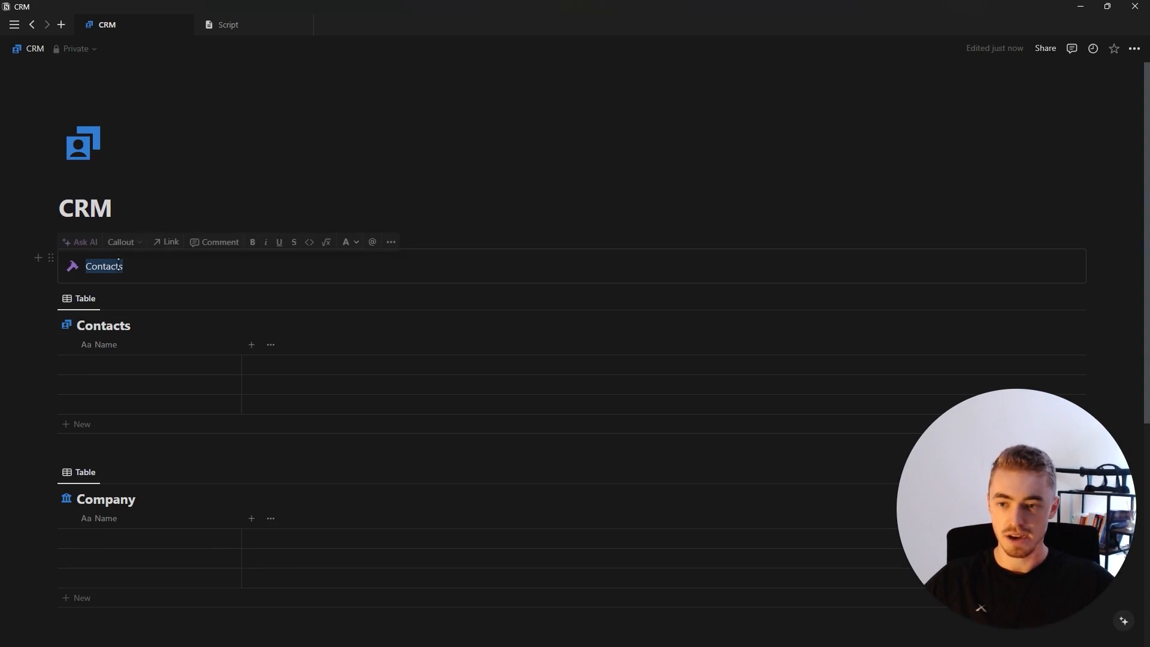
left_click(351, 242)
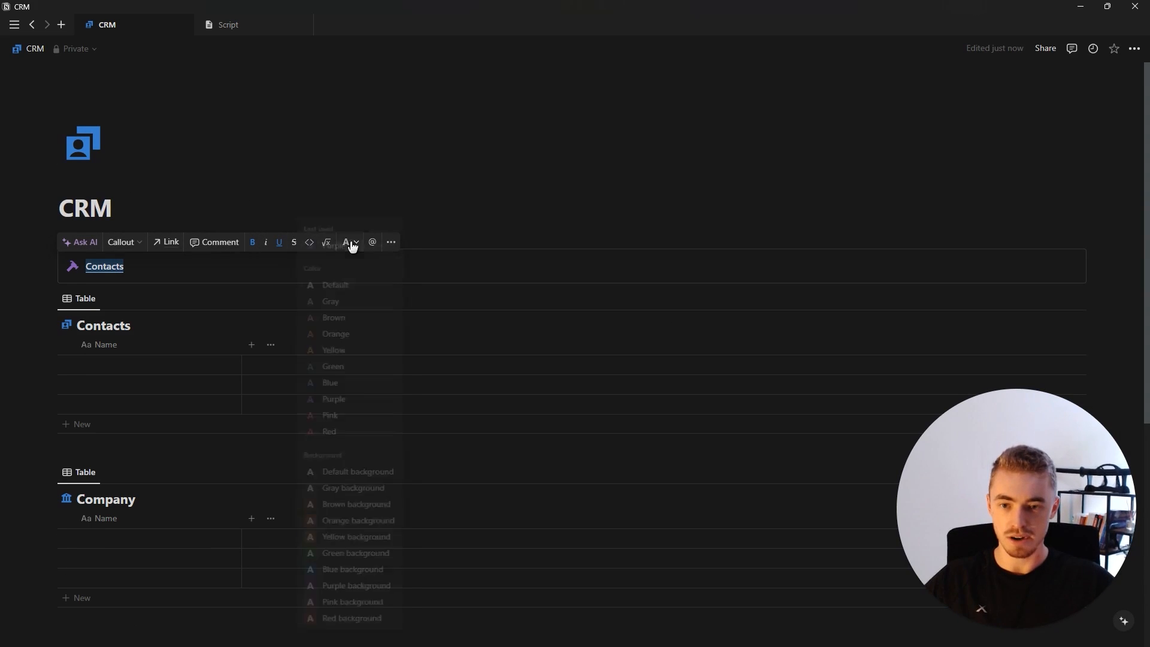
left_click(329, 391)
left_click(143, 268)
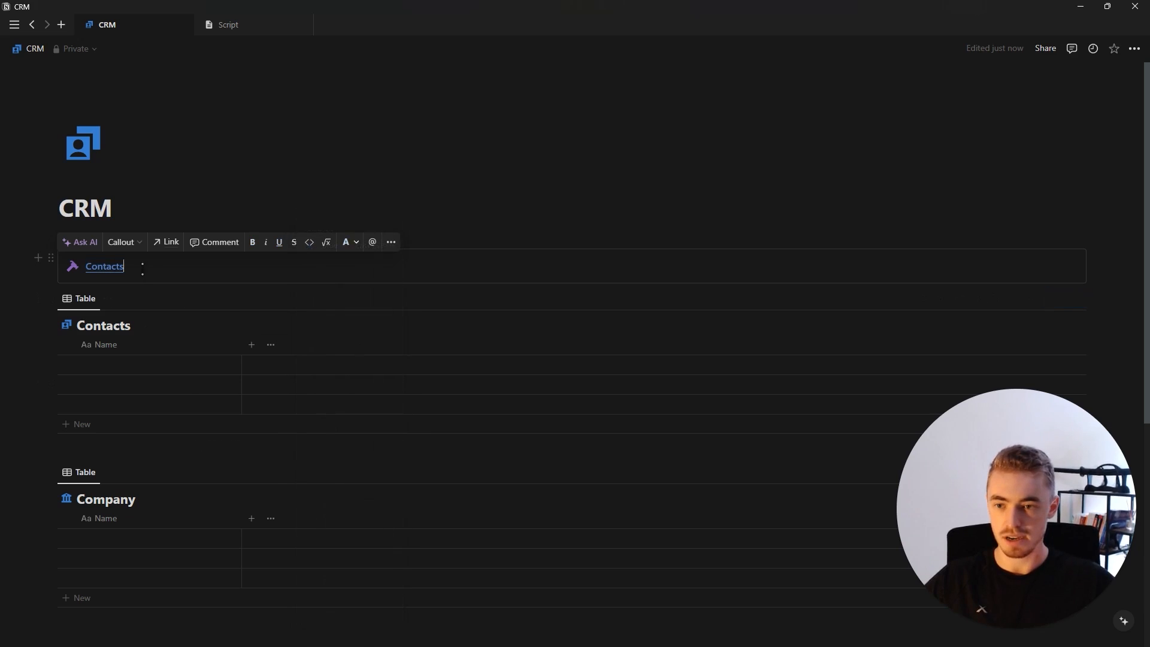
left_click(73, 266)
left_click(64, 362)
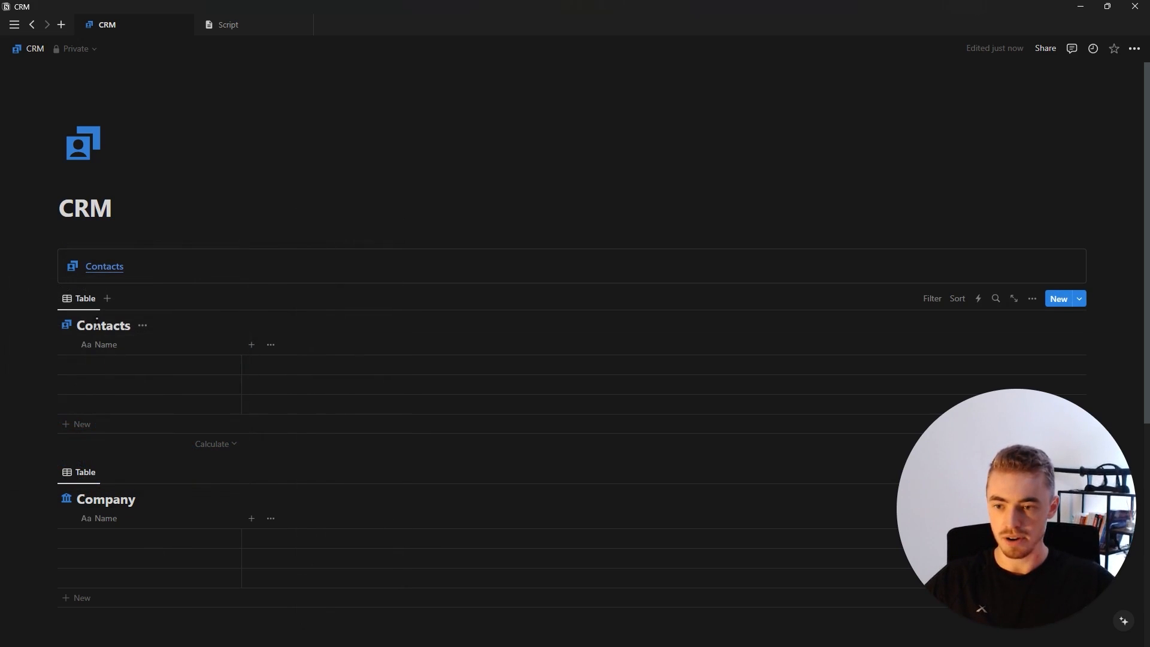
Step: Hide the Contacts database title and move its table inside the Contacts callout
left_click(144, 328)
left_click(135, 384)
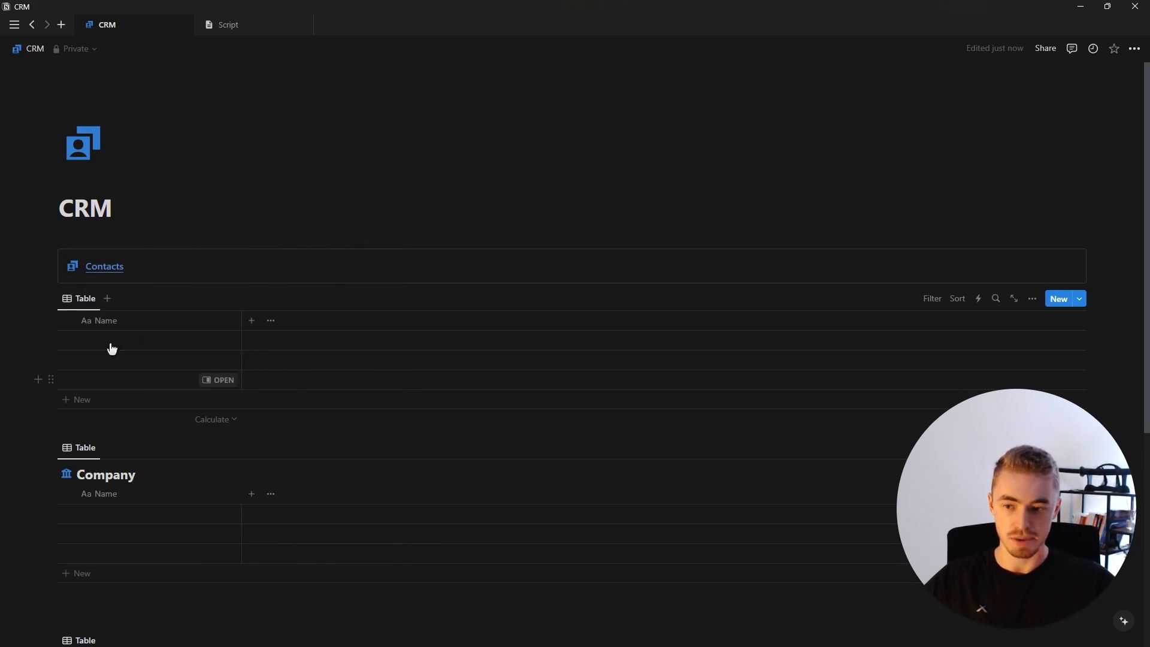
left_click_drag(51, 295, 134, 268)
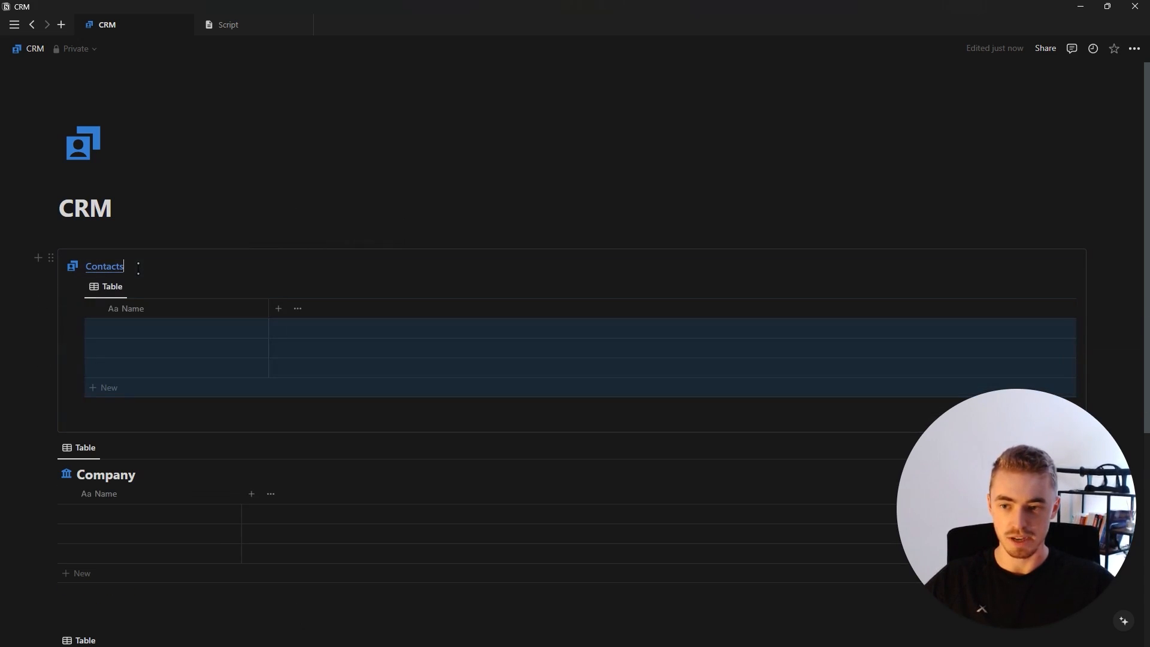
key("Return")
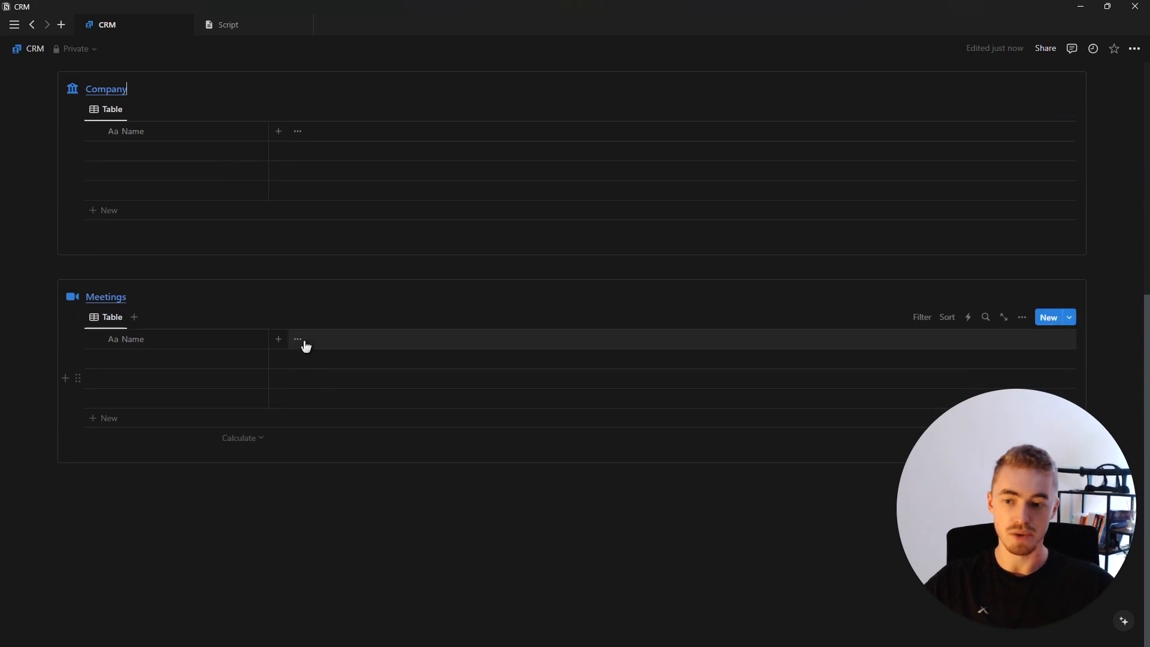
Step: Try the Company callout beside Contacts in a two-column layout and return it beneath Contacts
scroll(303, 344, "up", 5)
left_click_drag(50, 383, 1103, 248)
left_click(677, 191)
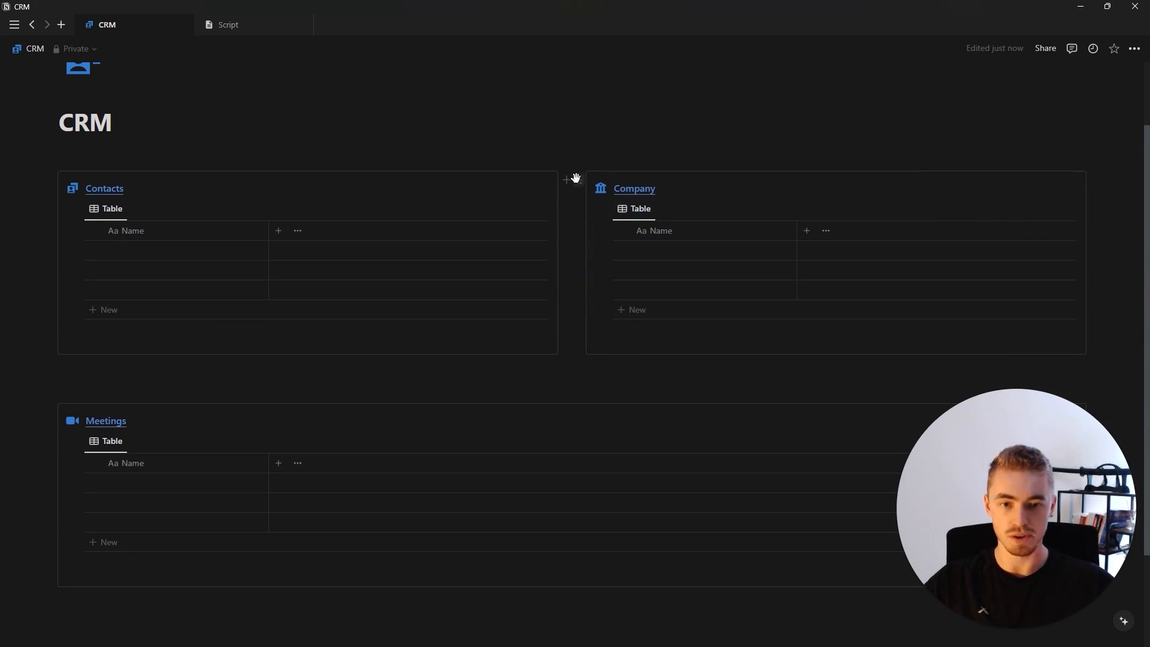
left_click_drag(575, 177, 375, 382)
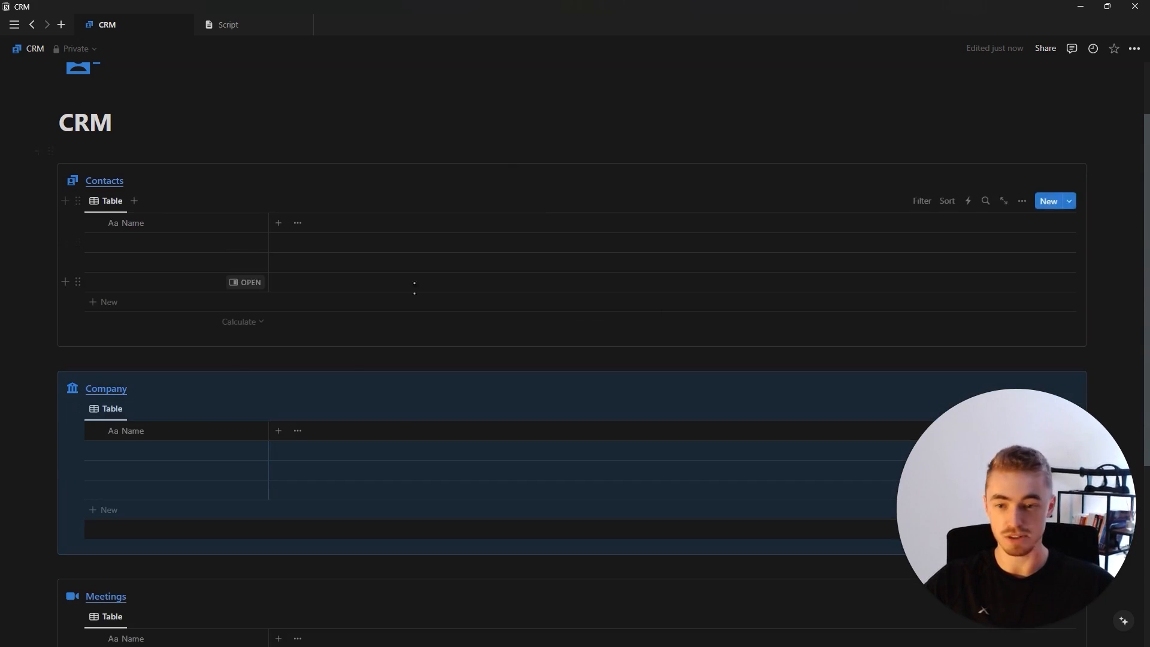
left_click(203, 179)
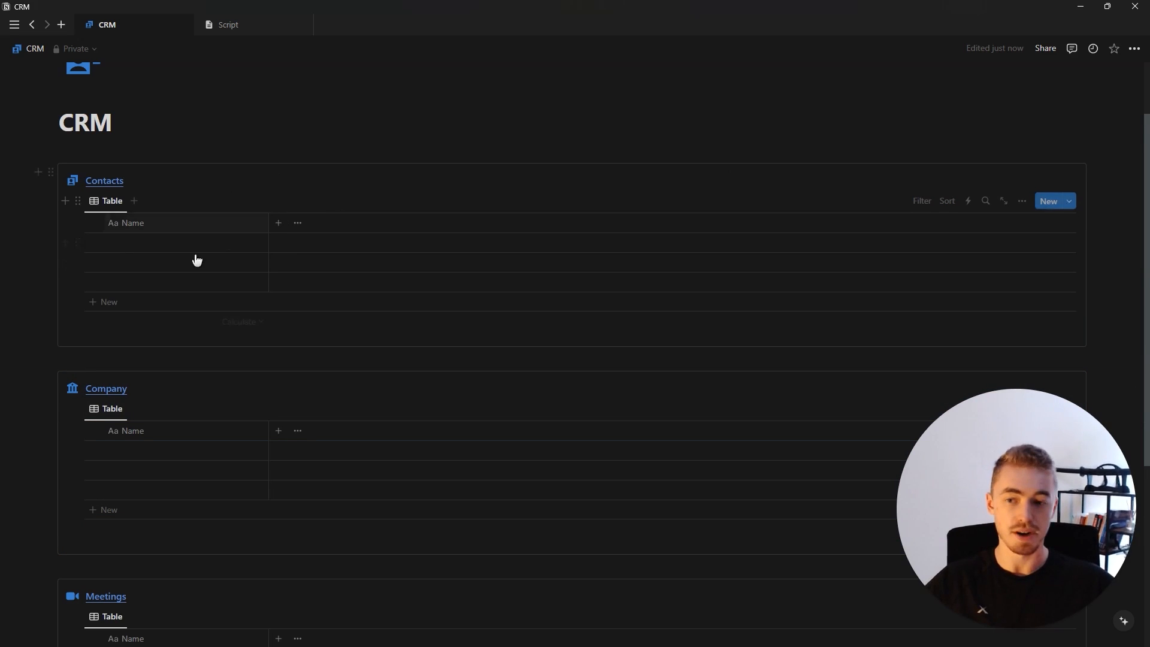
scroll(218, 277, "down", 5)
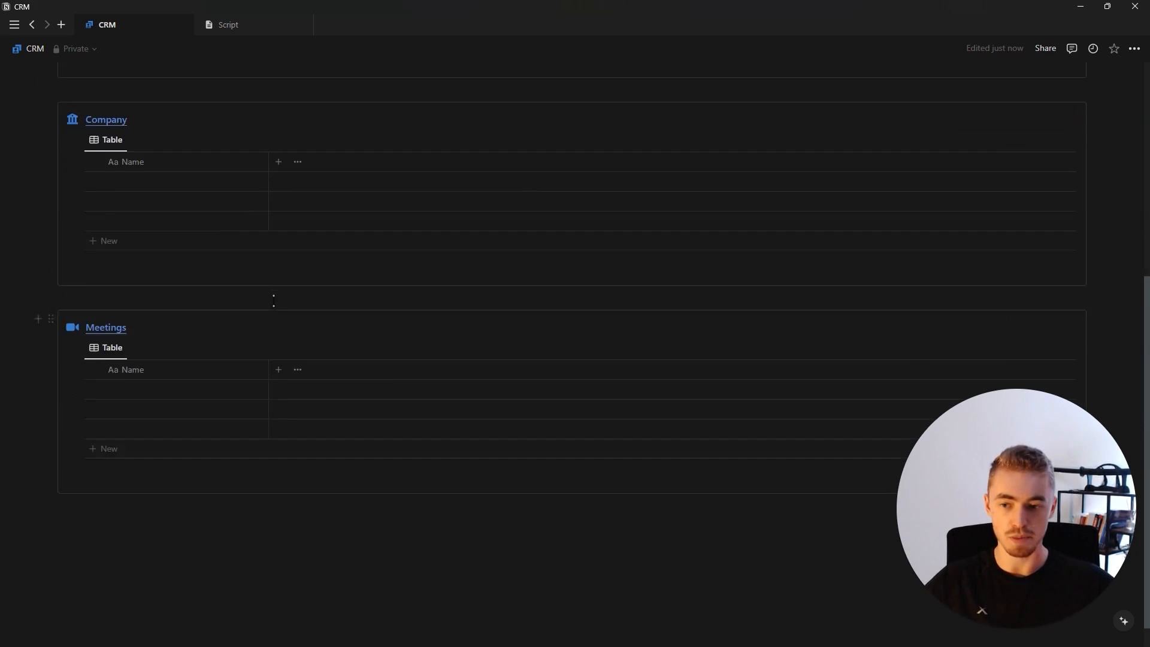
scroll(274, 300, "up", 6)
scroll(280, 315, "down", 5)
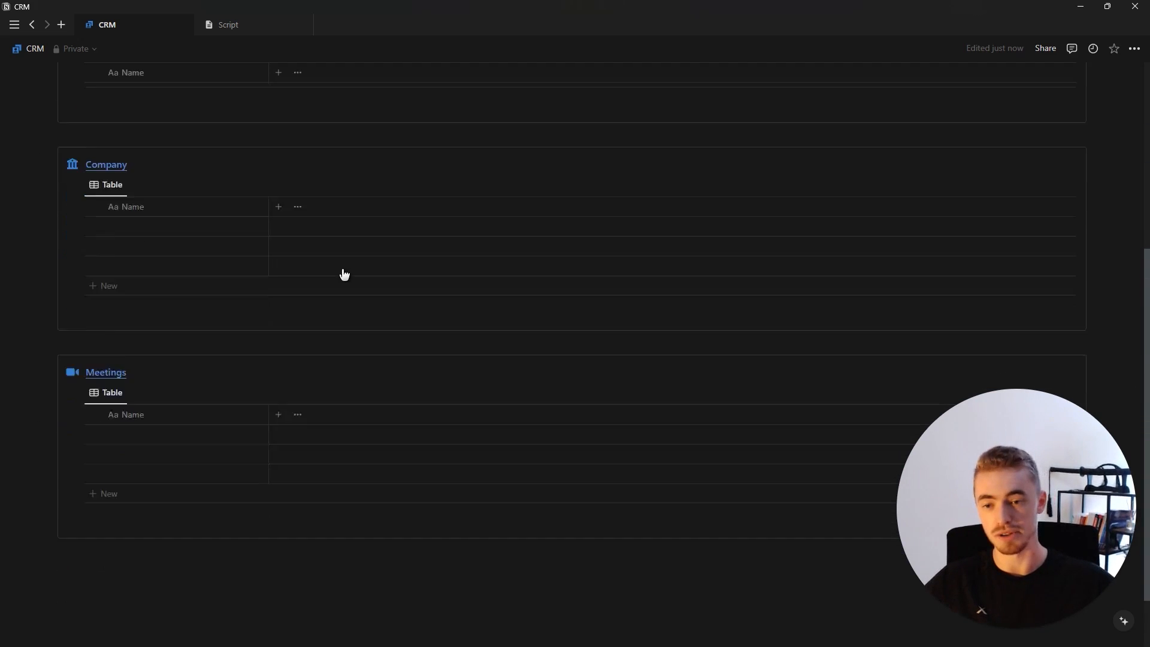
scroll(344, 275, "down", 1)
scroll(341, 258, "up", 5)
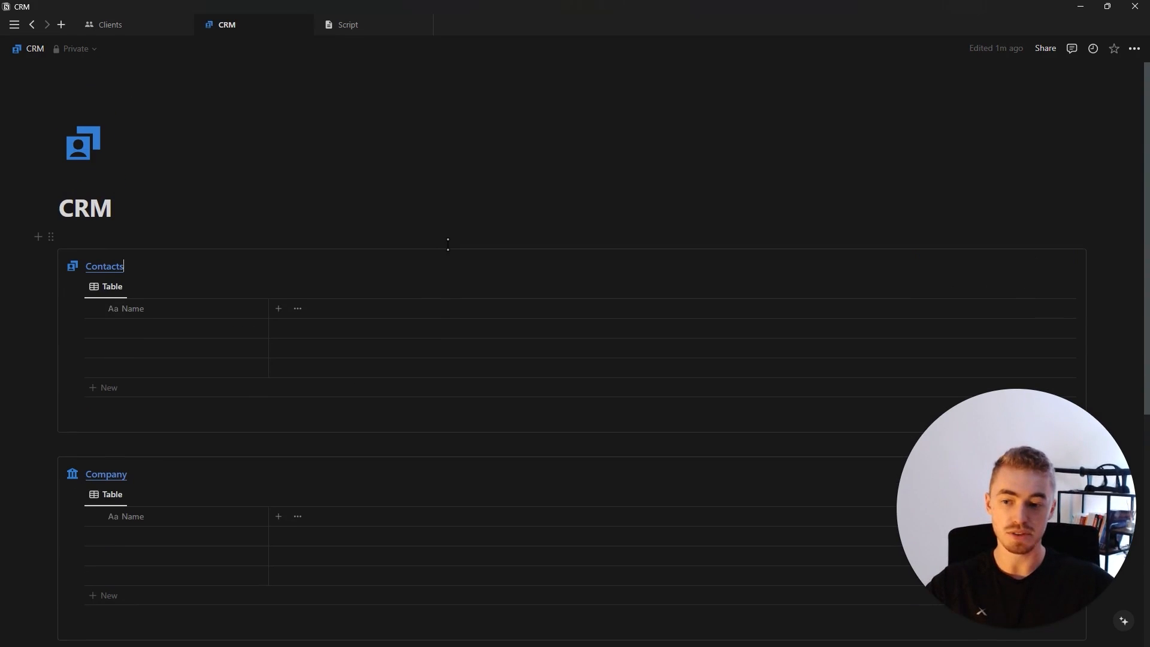
Step: Add a date property named Date to the Meetings database
scroll(448, 244, "down", 5)
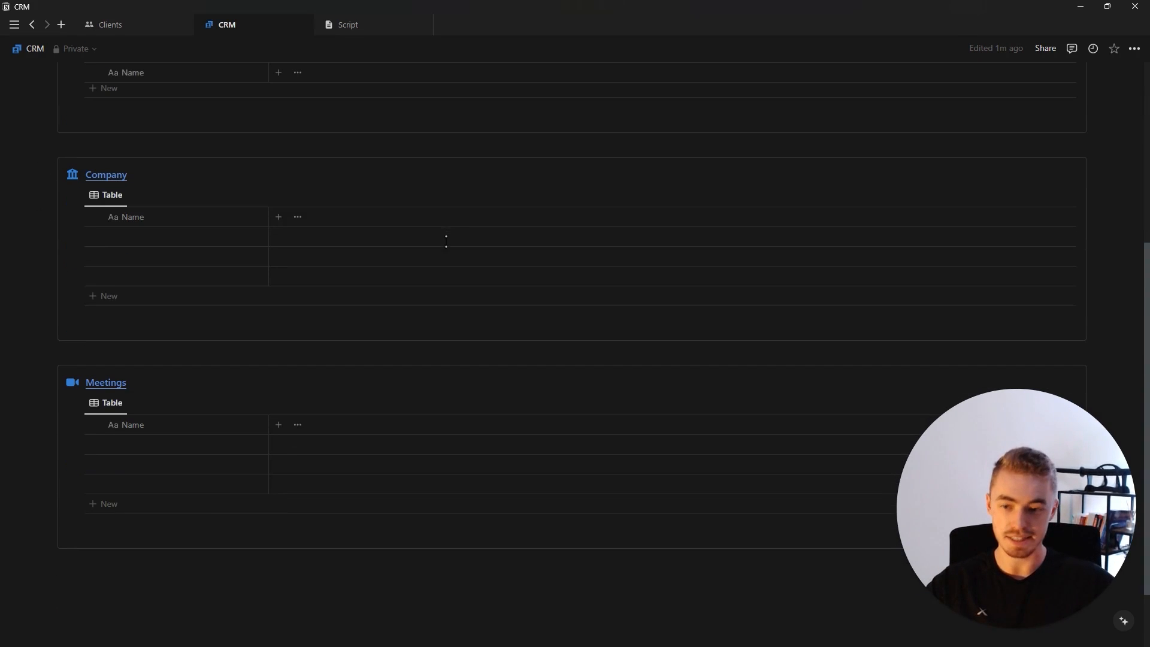
scroll(226, 431, "down", 2)
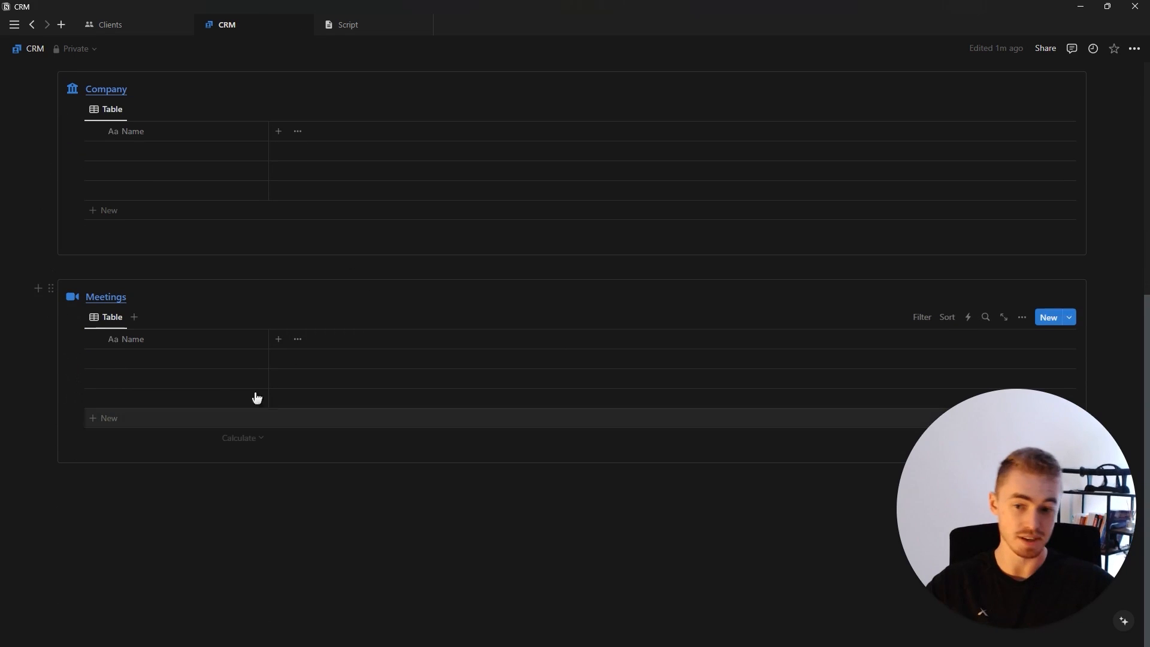
left_click(279, 340)
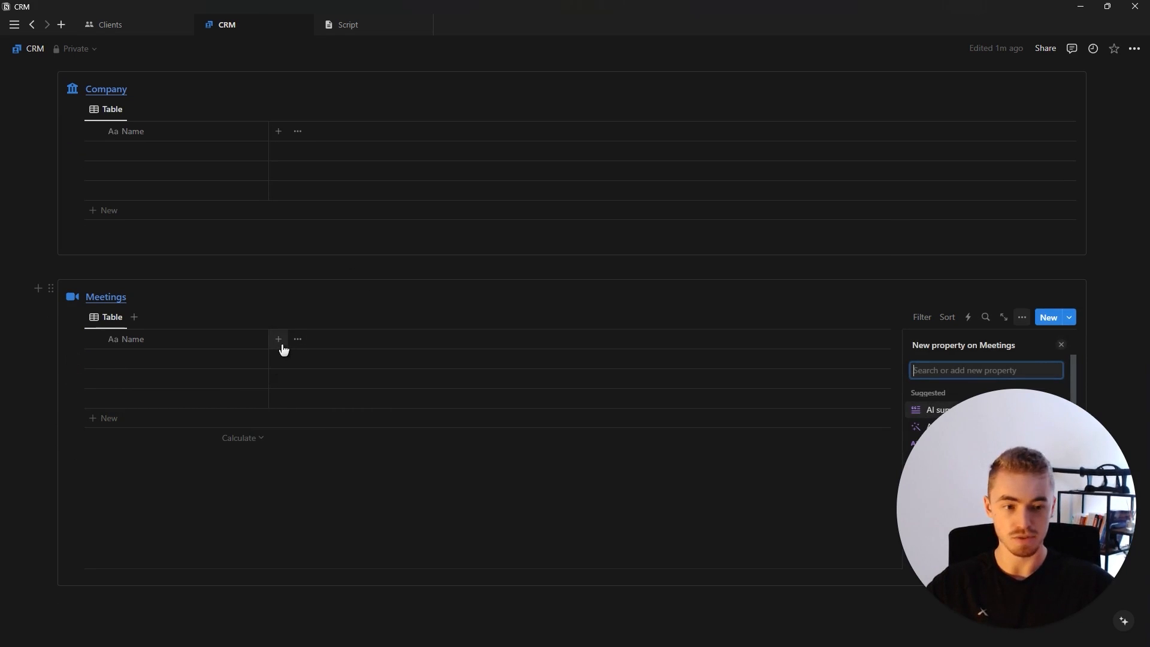
left_click(972, 371)
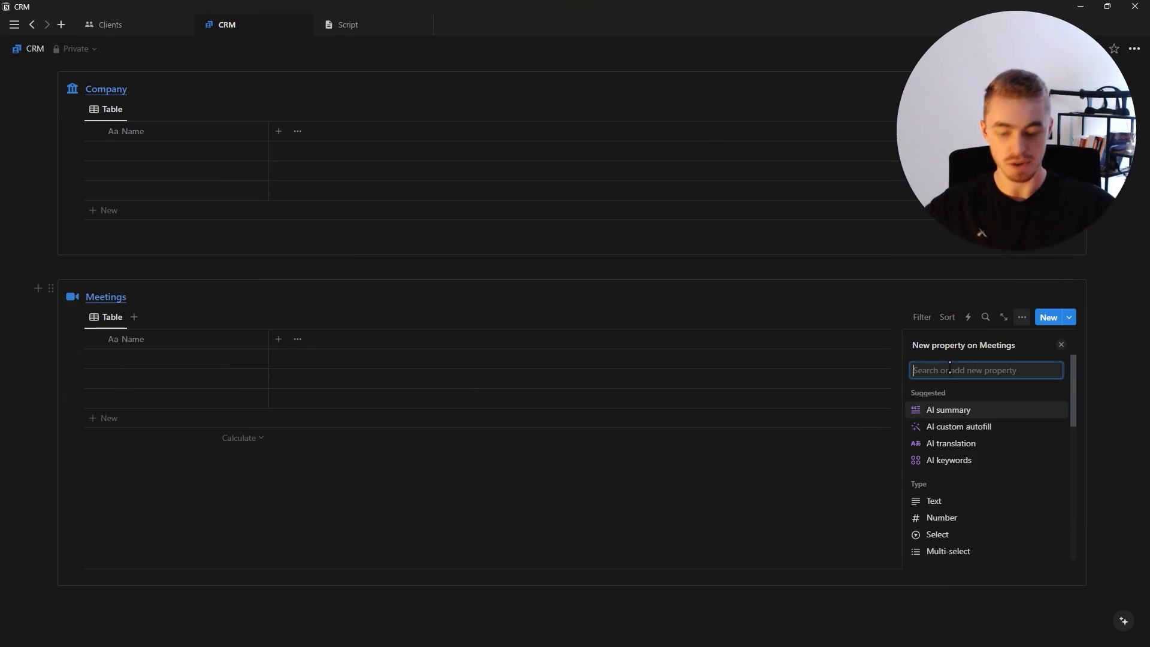
type("date")
left_click(987, 410)
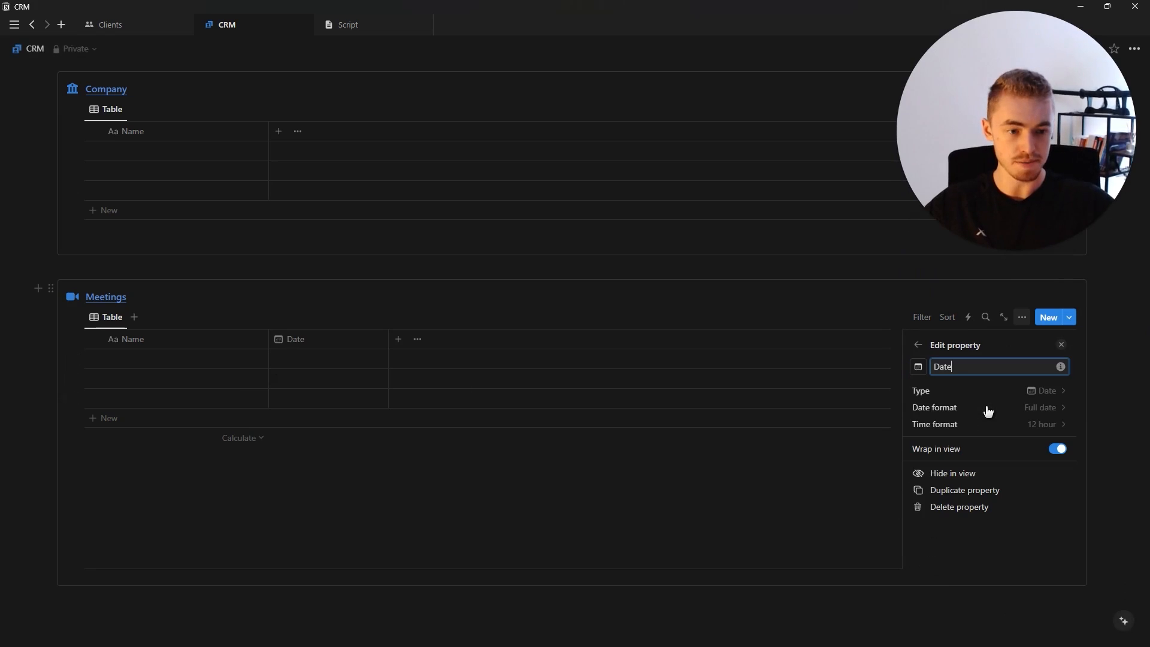
left_click(1063, 346)
Step: Add a URL property named Meeting link and a text property named Passcode to the Meetings database
left_click(395, 340)
type("ur")
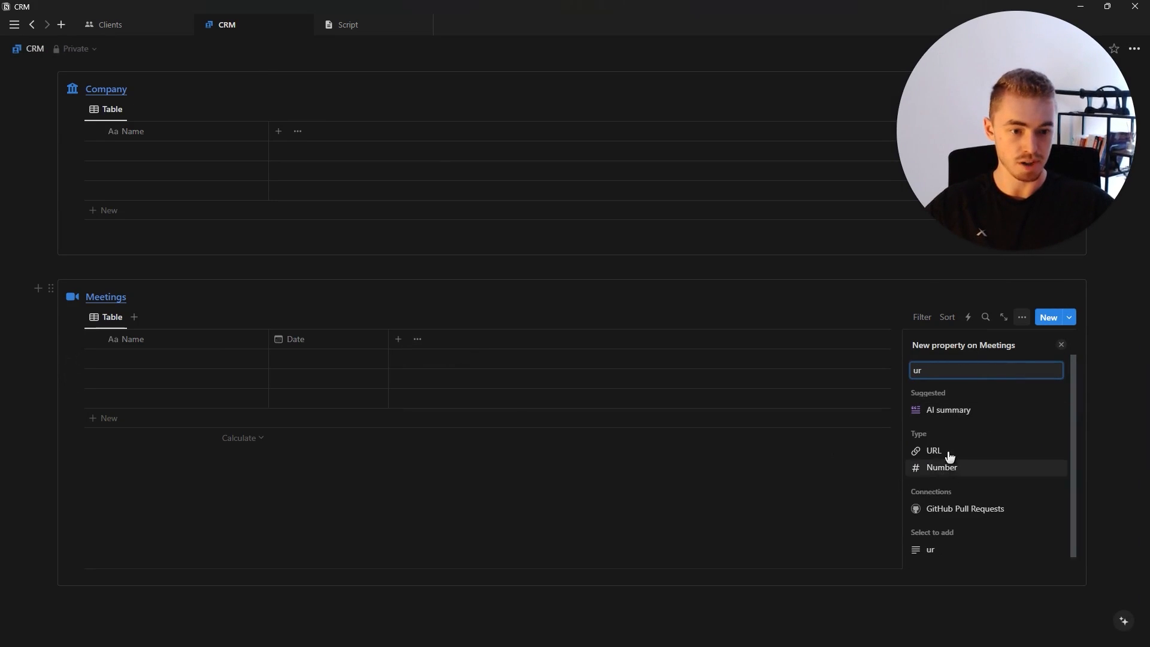
left_click(949, 452)
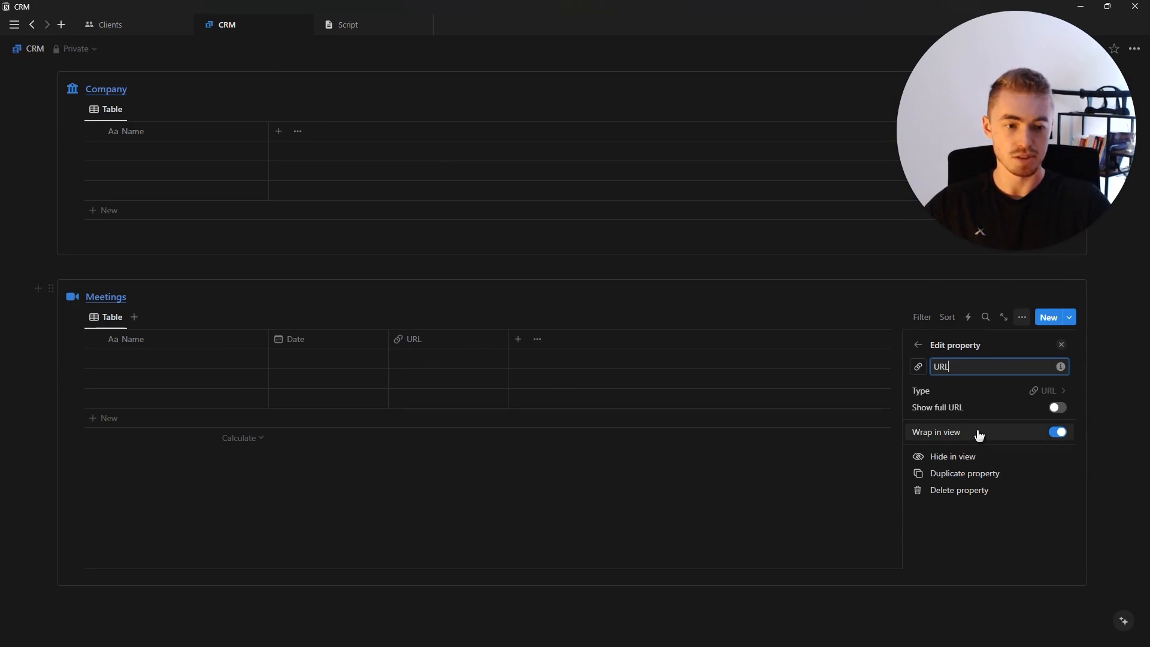
type("Meeting link")
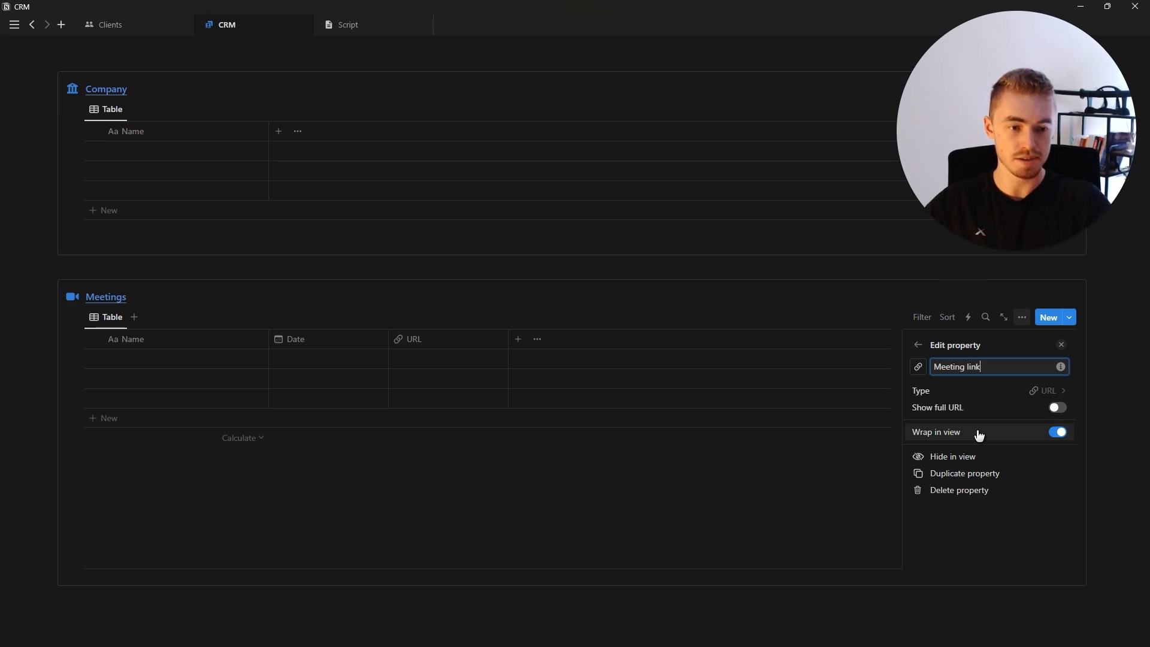
left_click(1062, 346)
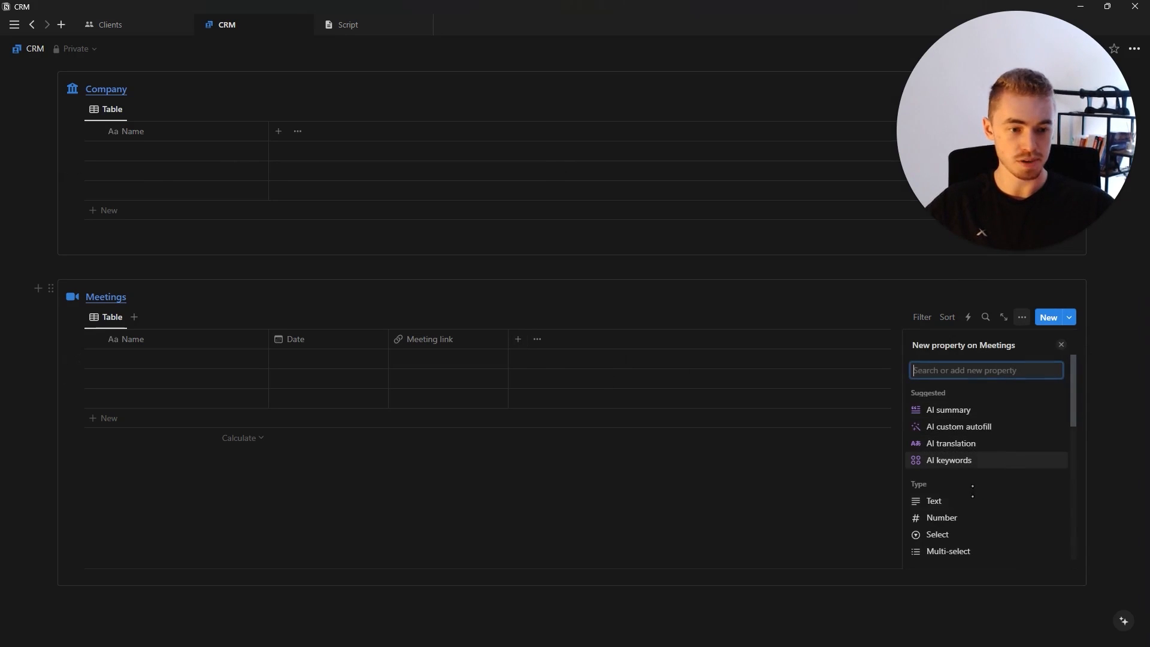
left_click(958, 504)
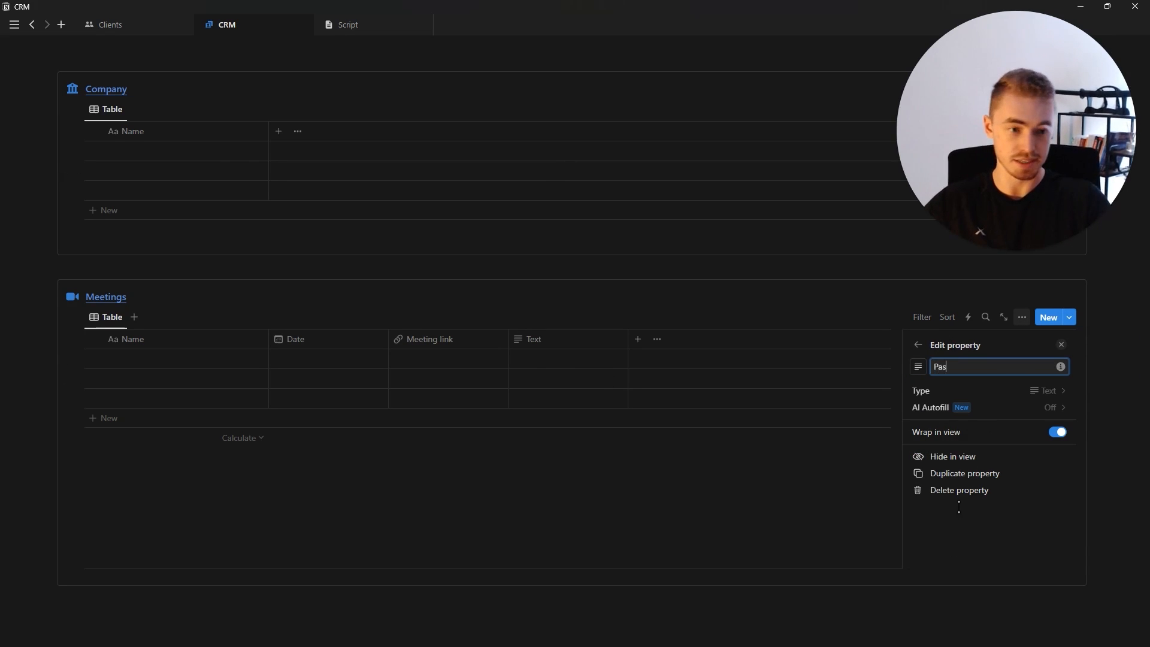
left_click(1061, 345)
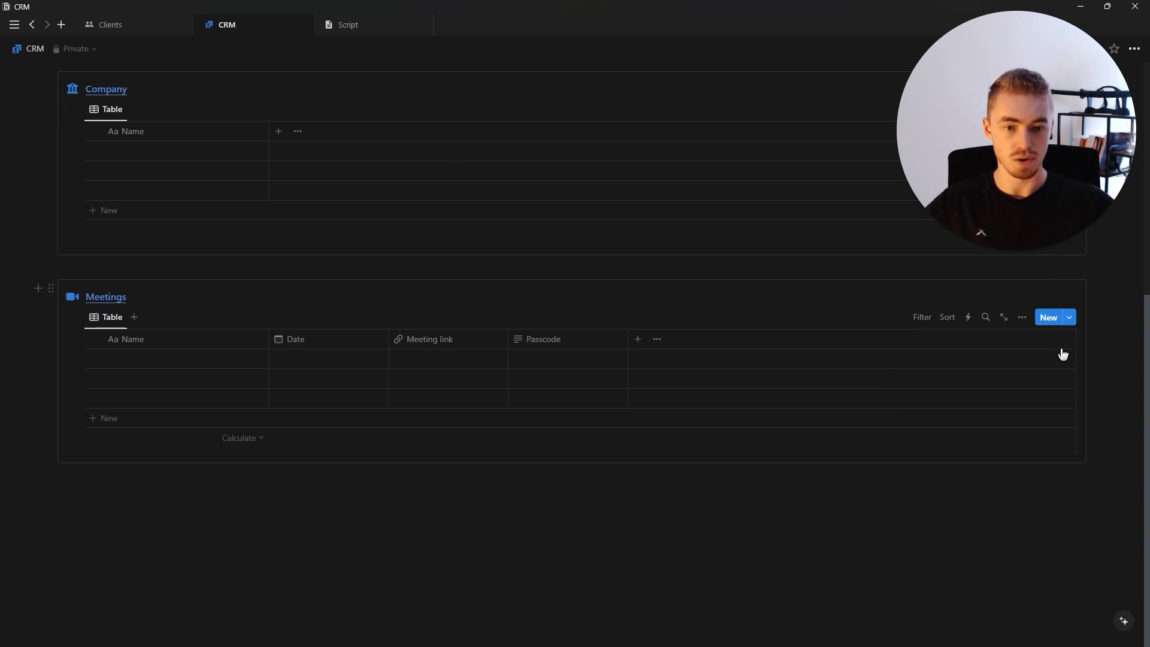
Step: Add a URL property named Recording to the Meetings database
left_click(637, 340)
type("ur")
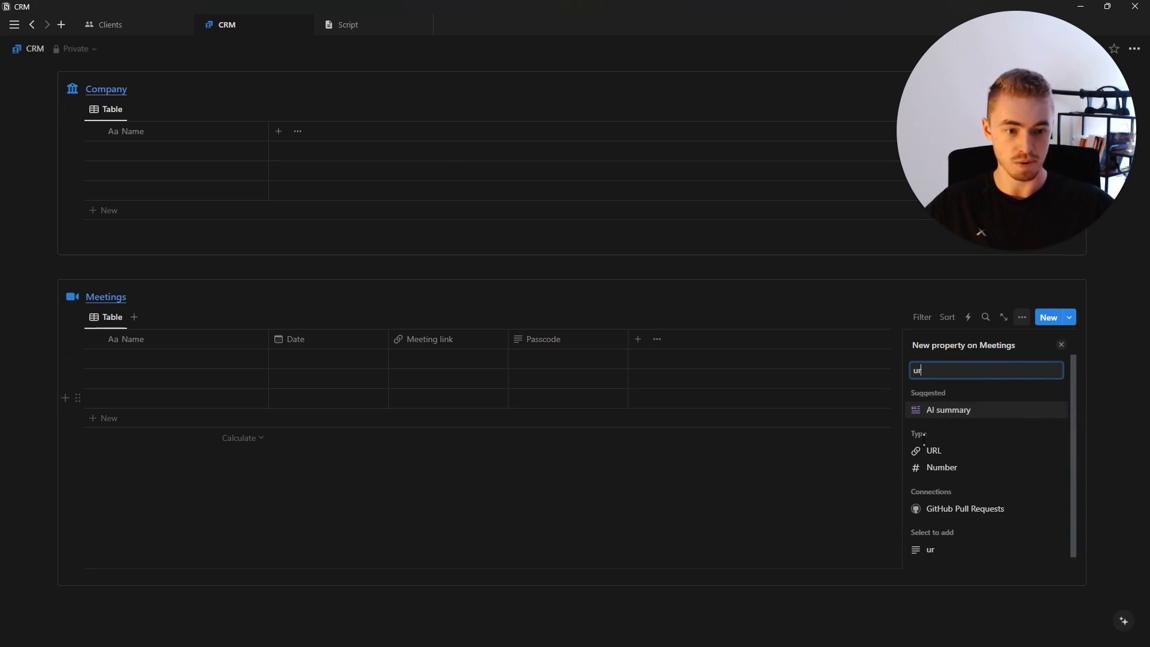
left_click(930, 451)
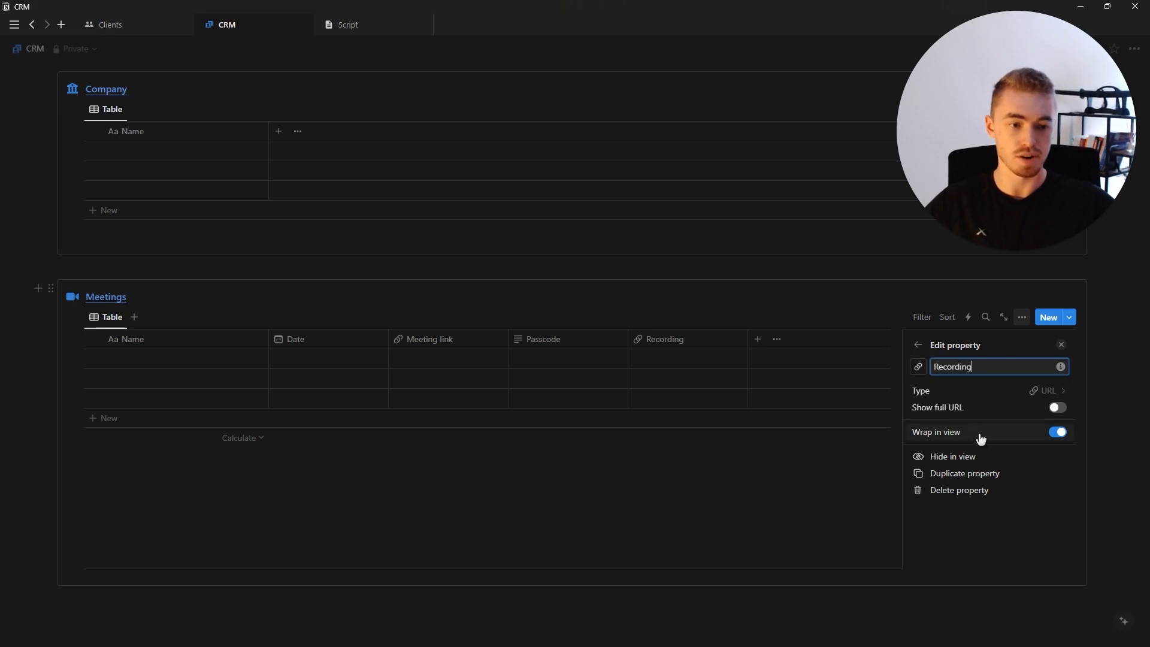
left_click(1064, 346)
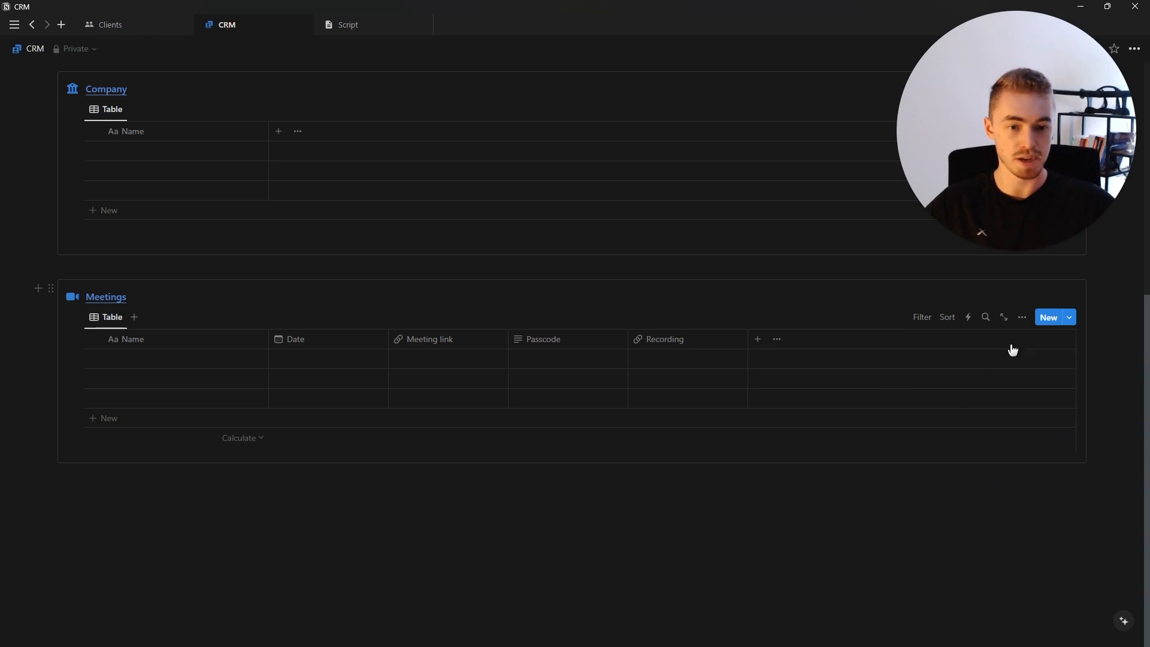
Step: Add a checkbox property named Done to the Meetings database
left_click(757, 339)
type("che")
left_click(936, 406)
key("ctrl+a")
key("BackSpace")
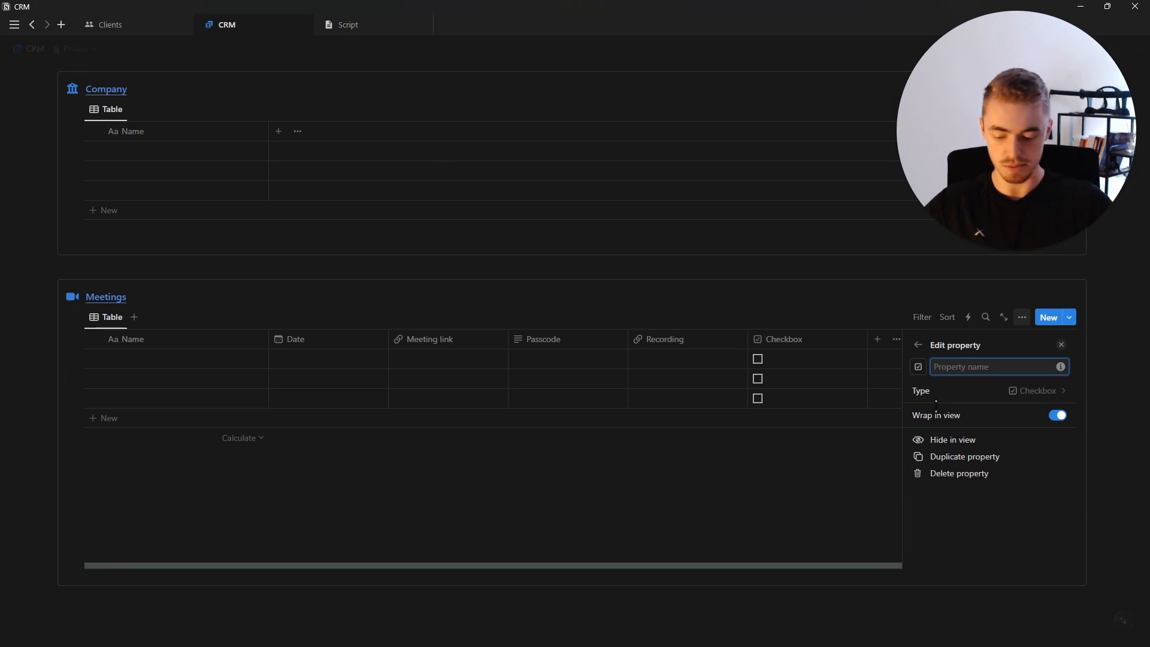
key("Return")
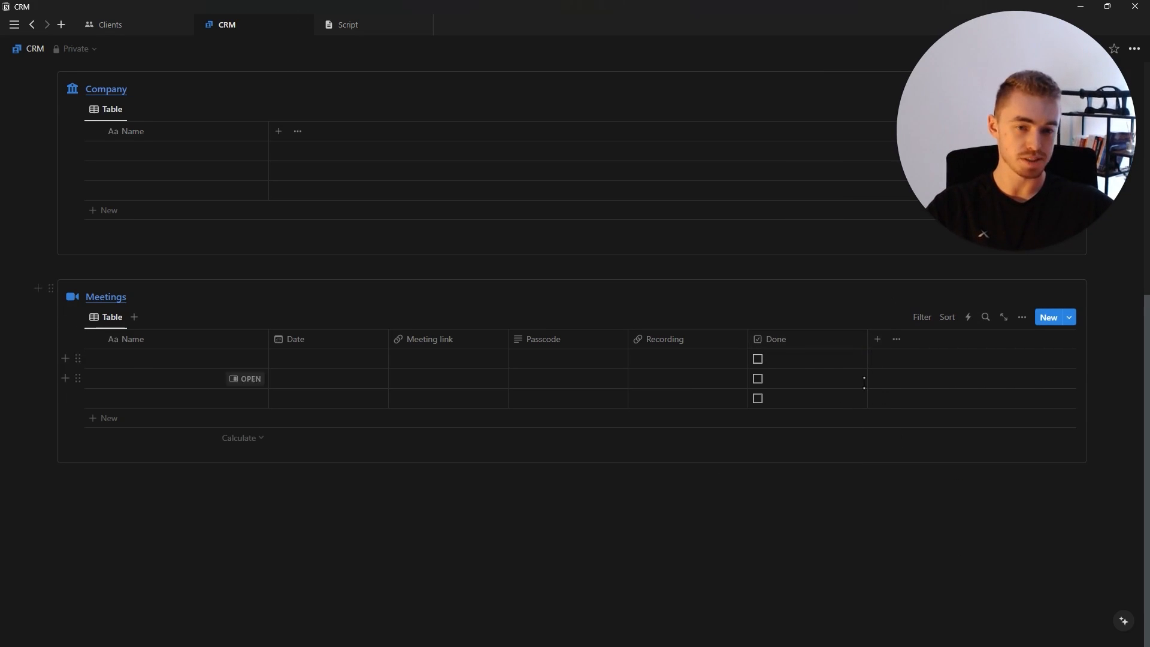
Step: Add a files and media property named Logo to the Company database
scroll(865, 383, "up", 5)
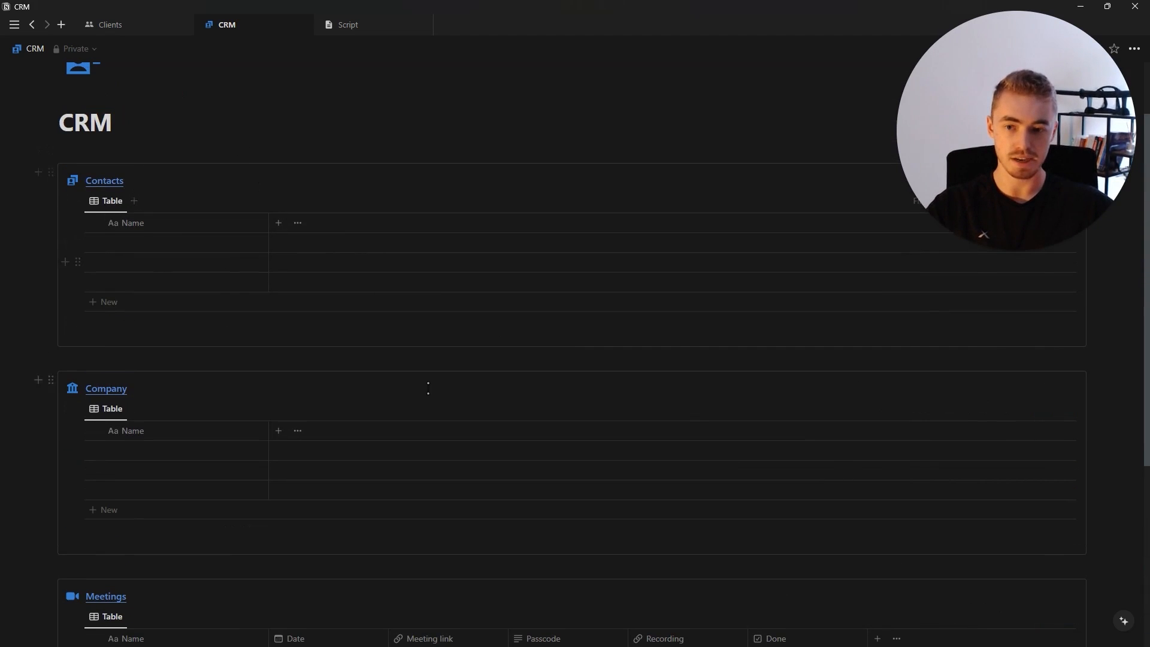
scroll(530, 413, "down", 5)
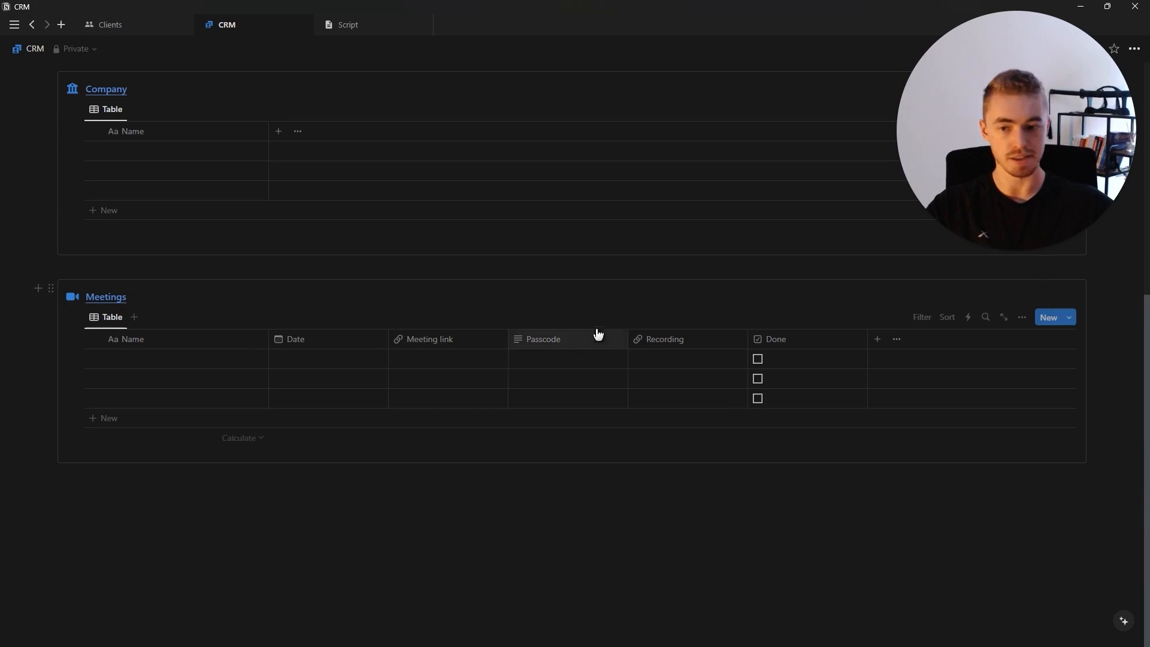
scroll(336, 295, "up", 4)
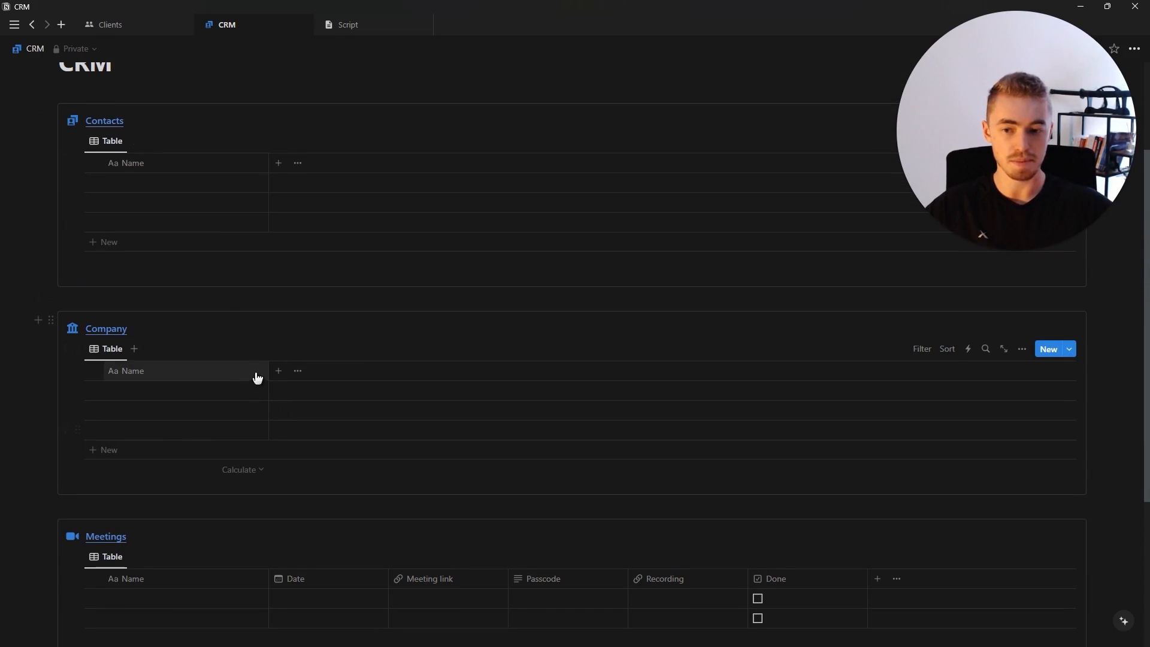
left_click(280, 372)
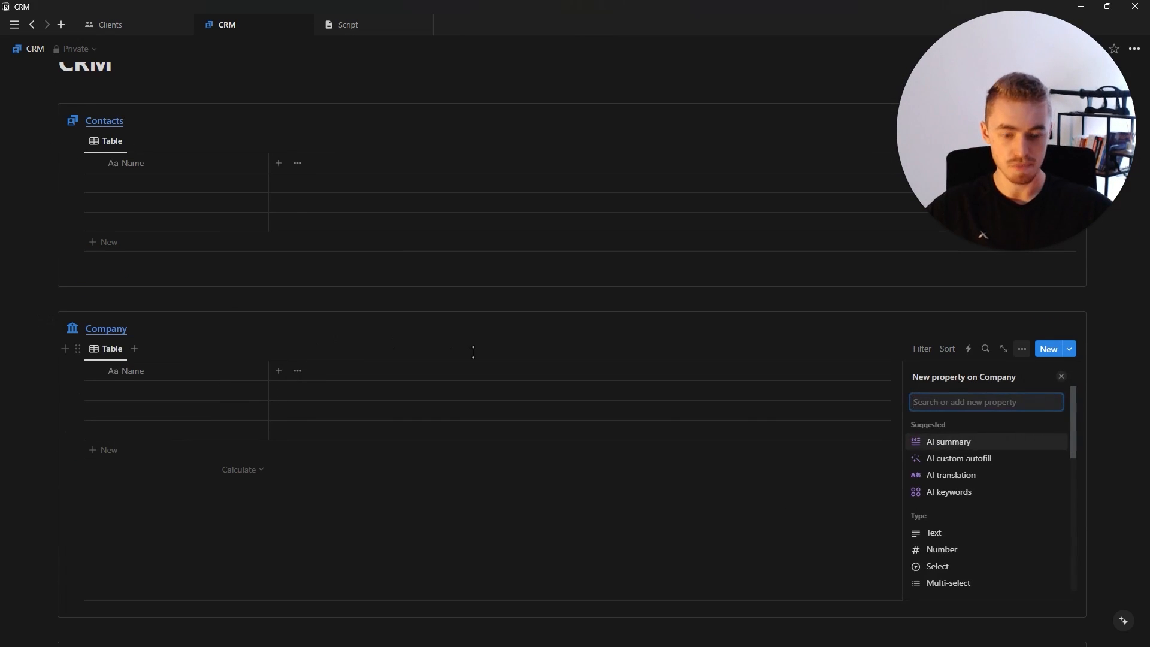
type("fil")
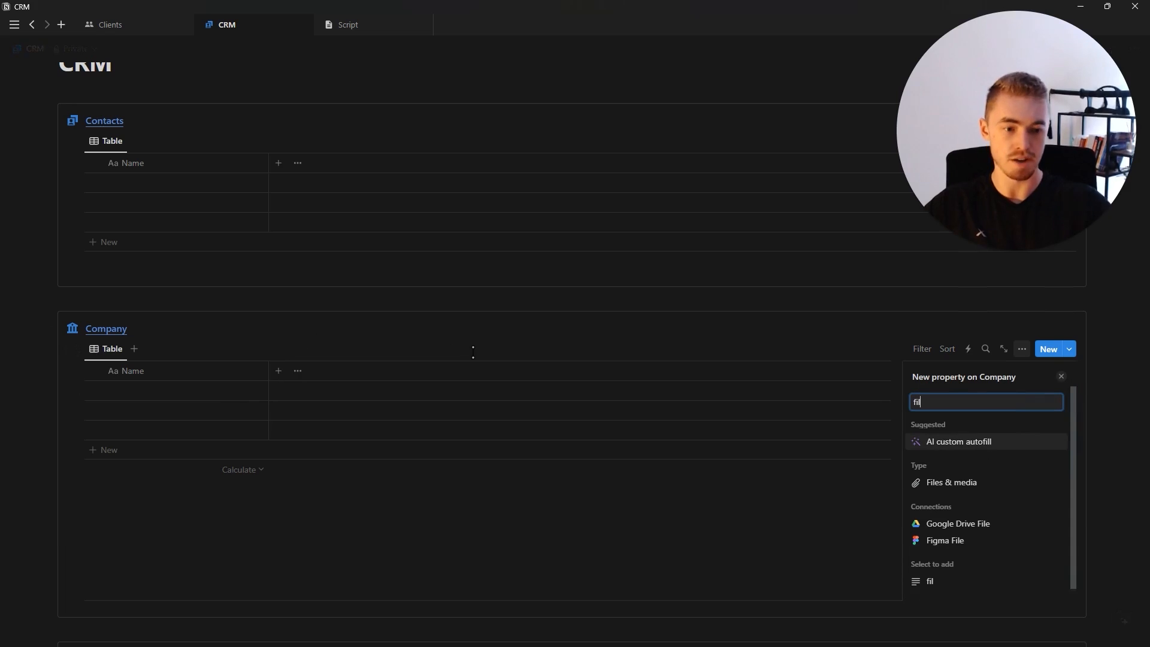
left_click(995, 488)
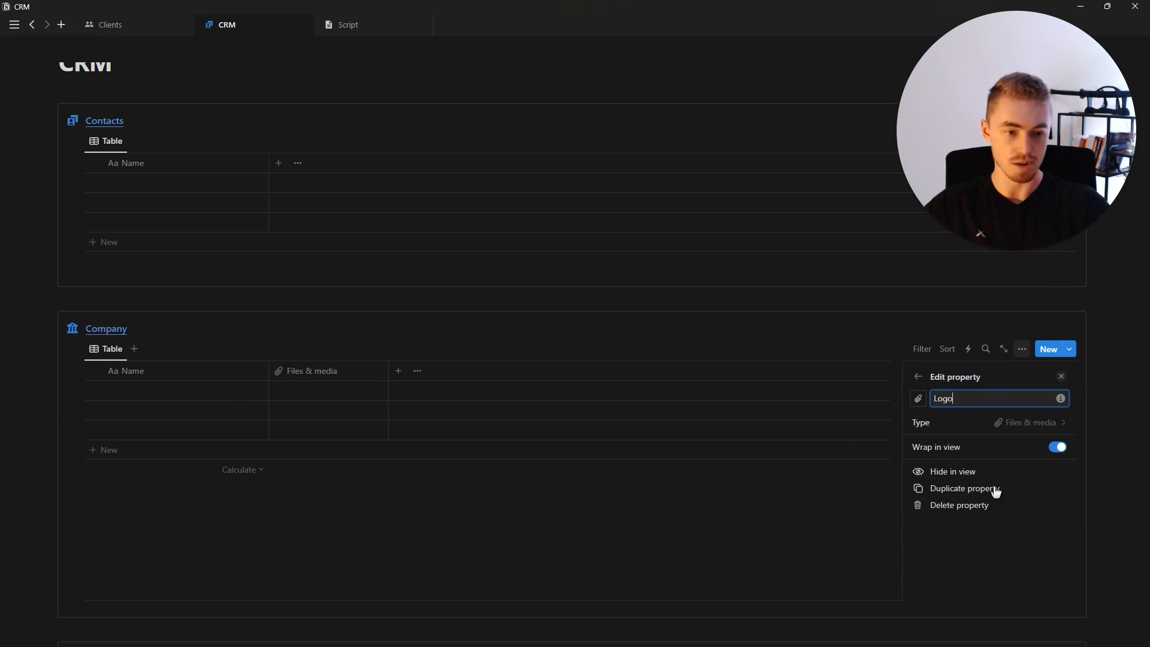
key("Escape")
Step: Add a URL property named Website to the Company database
left_click(405, 375)
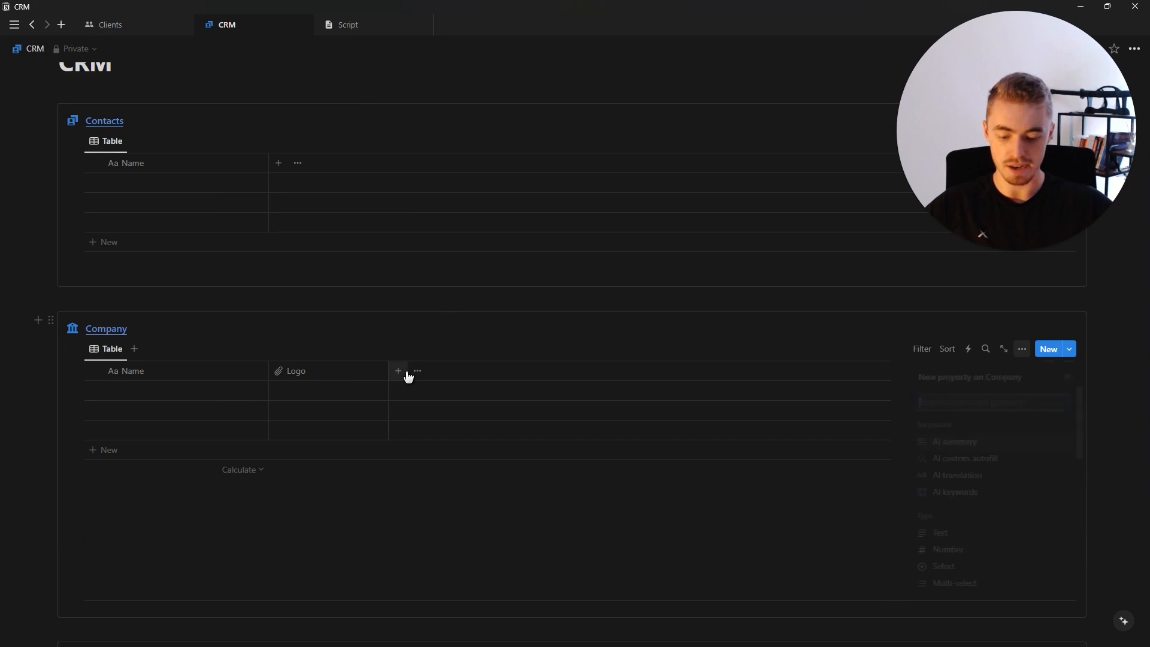
type("ur")
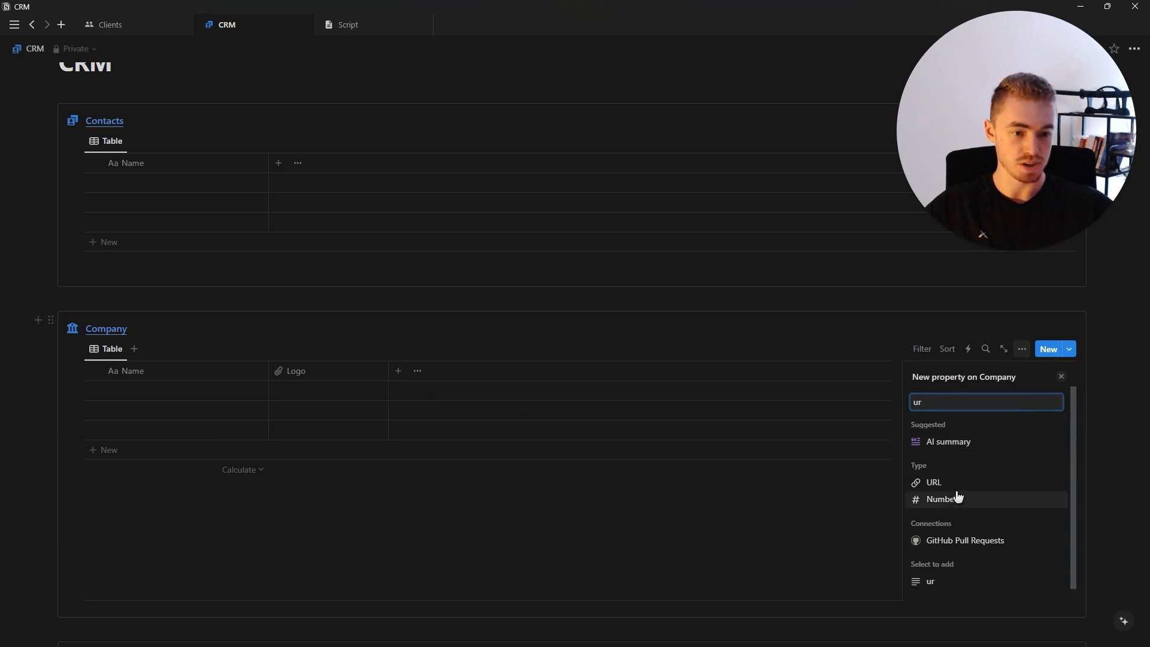
left_click(939, 479)
type("Website")
key("Return")
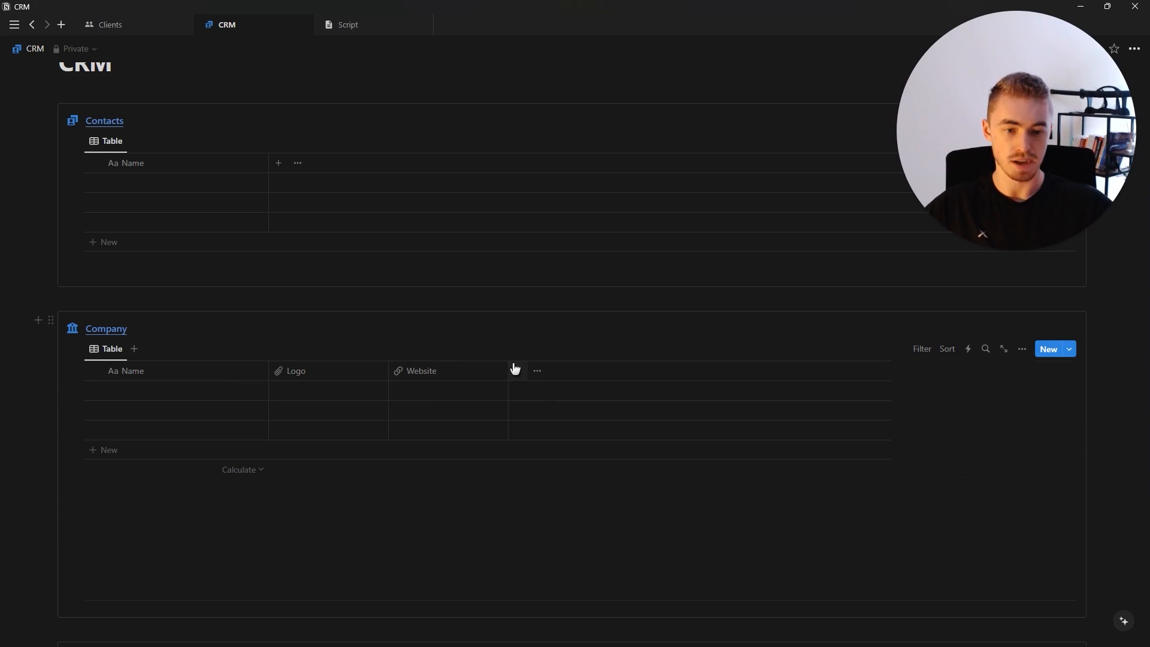
Step: Add a select property named Location to the Company database
left_click(517, 370)
type("se")
left_click(996, 443)
key("BackSpace")
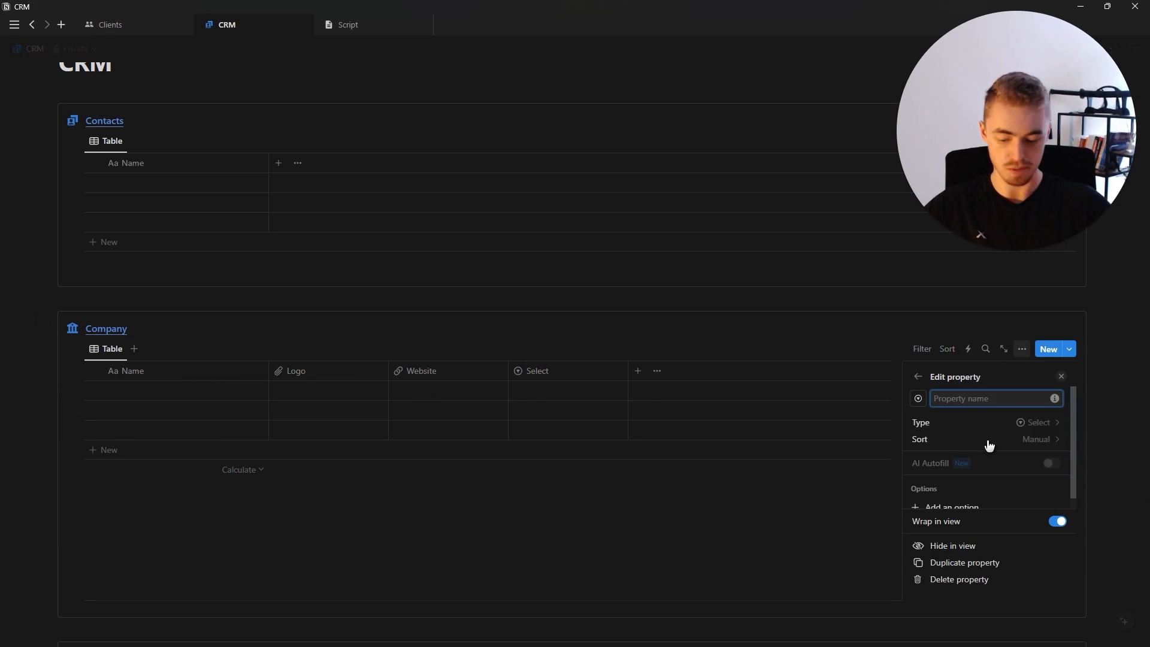
type("Location")
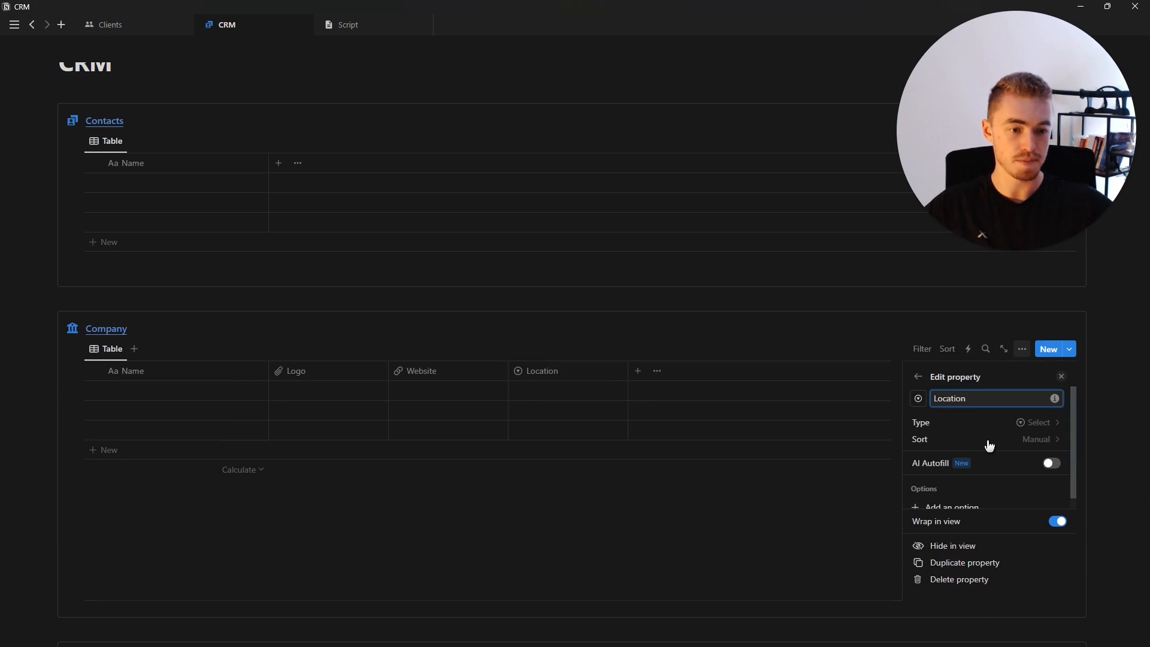
left_click(639, 373)
Step: Add a select property named Industry to the Company database
left_click(639, 374)
type("sele")
key("Return")
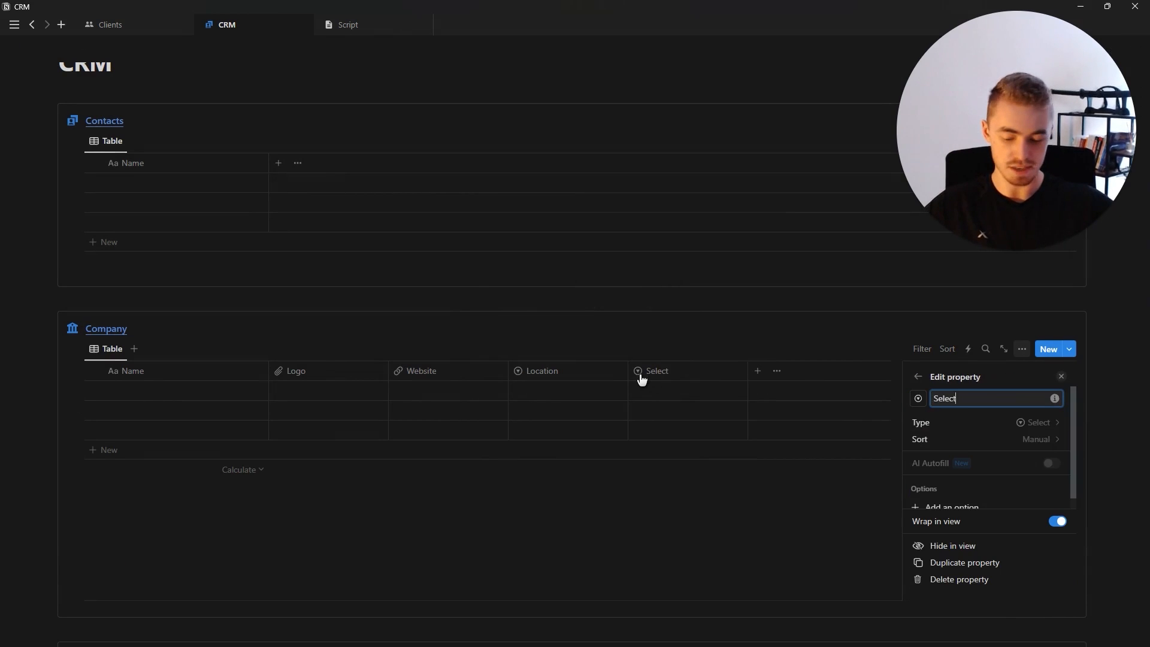
type("I")
type("ndustry")
left_click(822, 433)
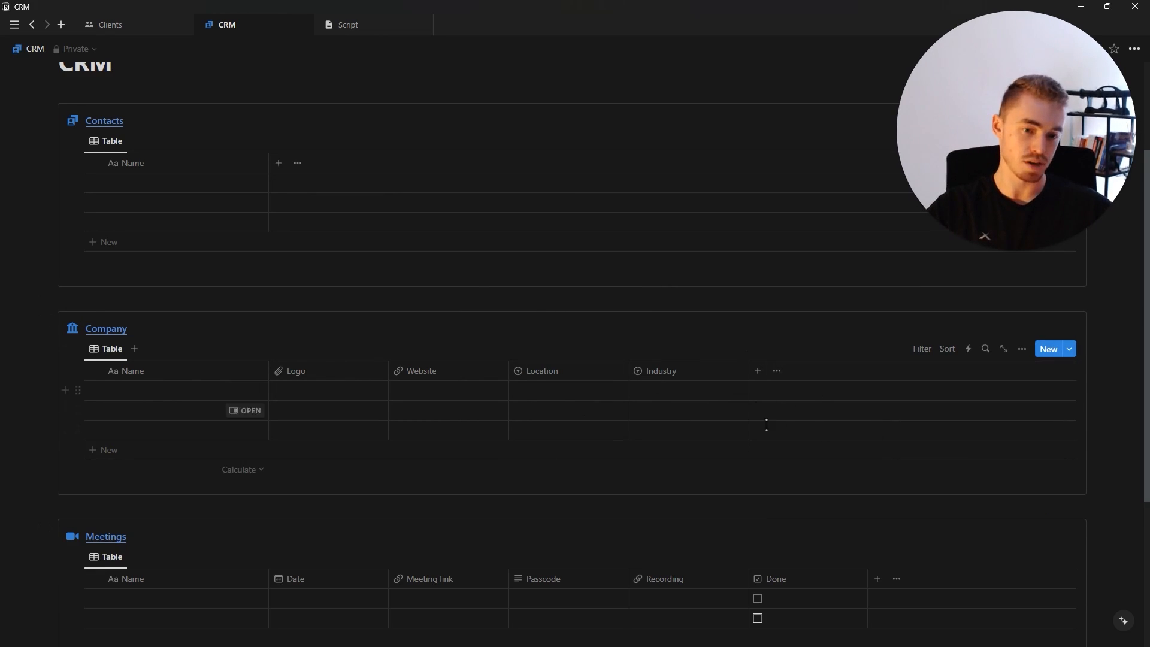
Step: Add a checkbox property named Archive to the Contacts database
scroll(177, 336, "up", 3)
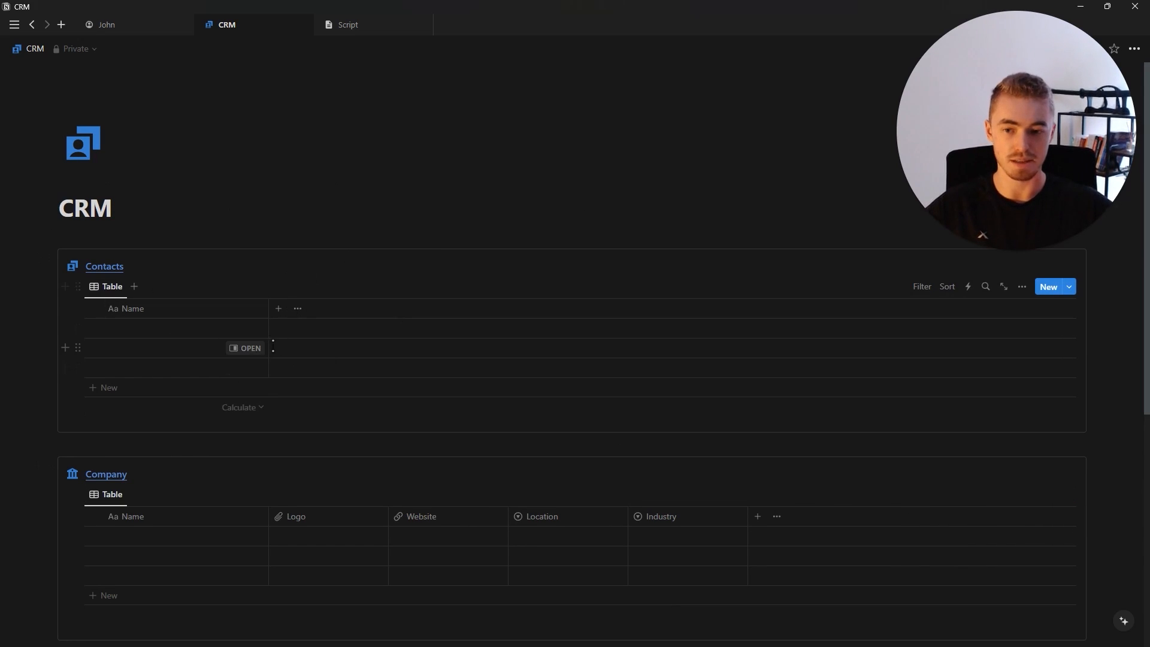
left_click(279, 308)
type("ch")
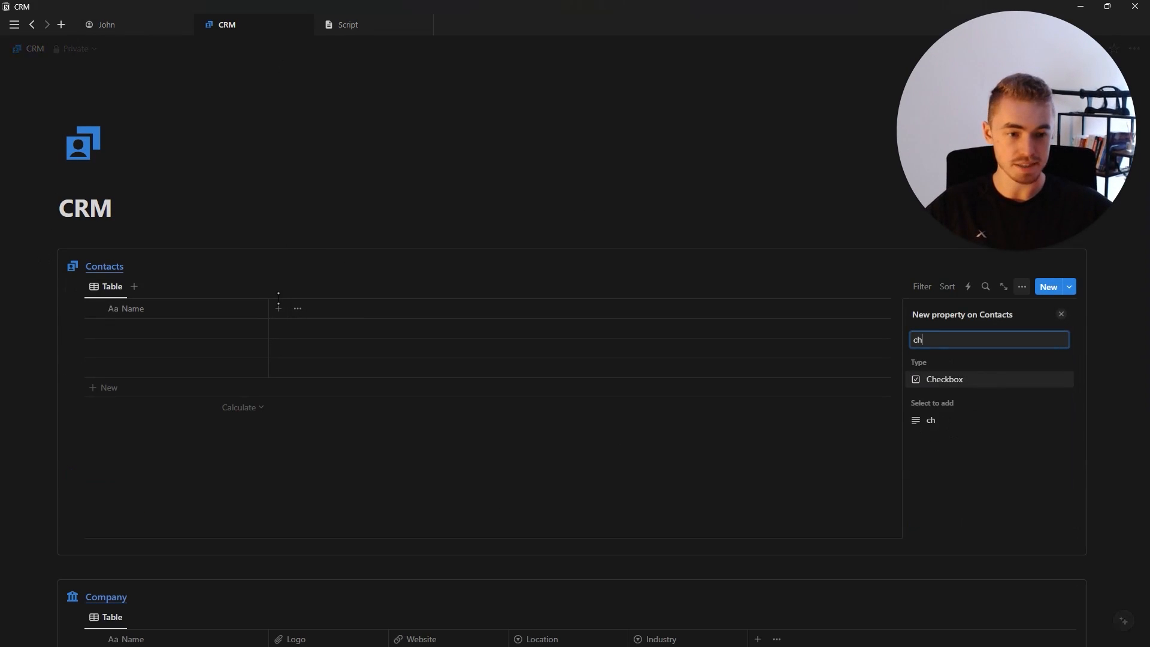
key("Return")
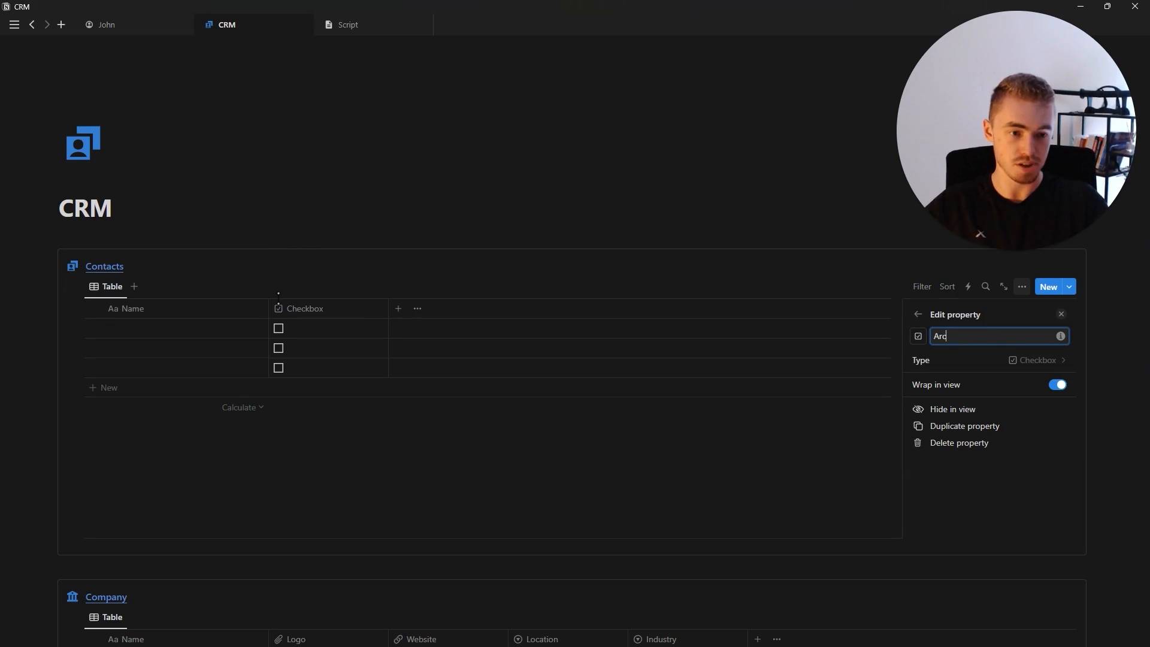
key("Escape")
Step: Add a status property to the Contacts database with its default name and options
left_click(400, 308)
type("sta")
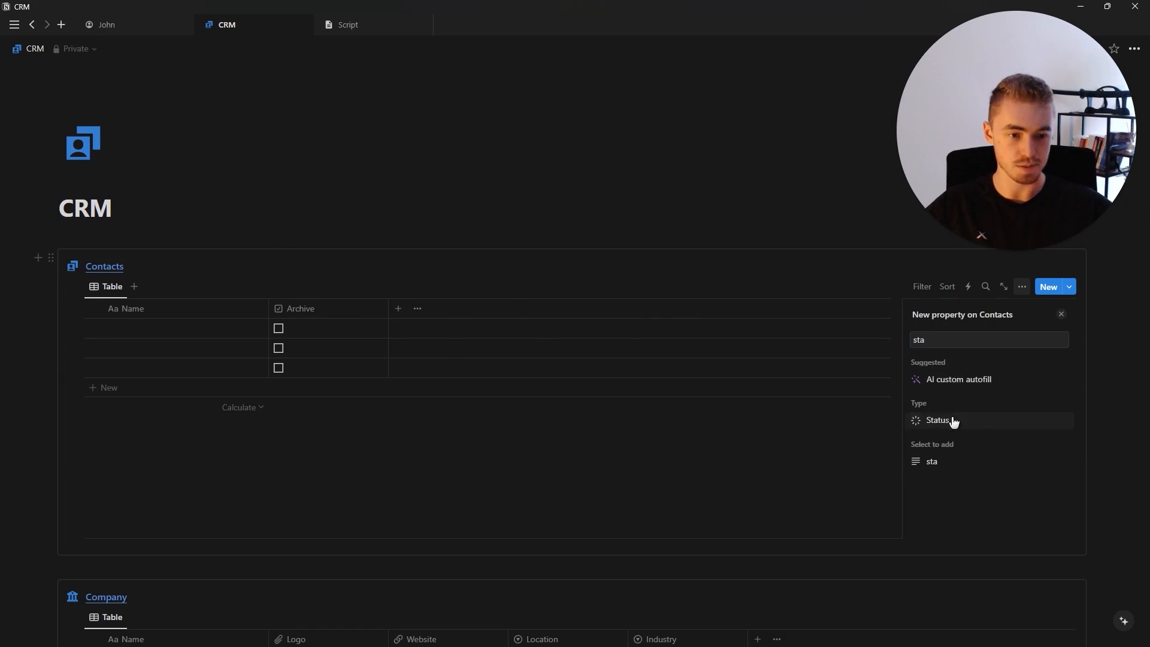
left_click(953, 422)
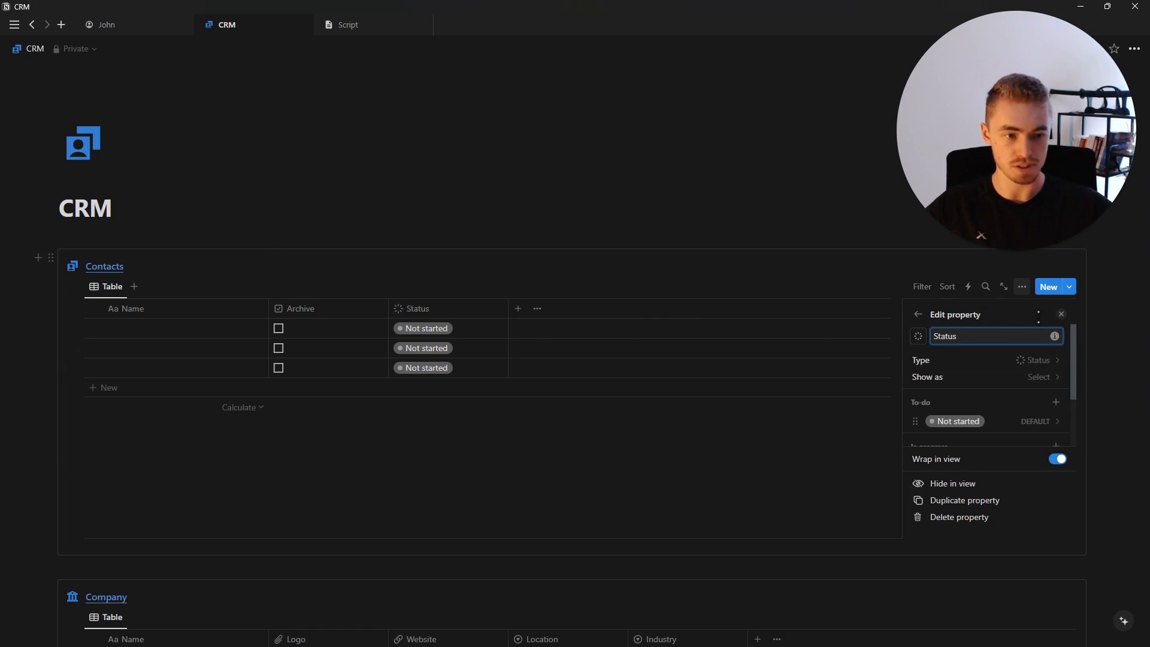
left_click(1062, 316)
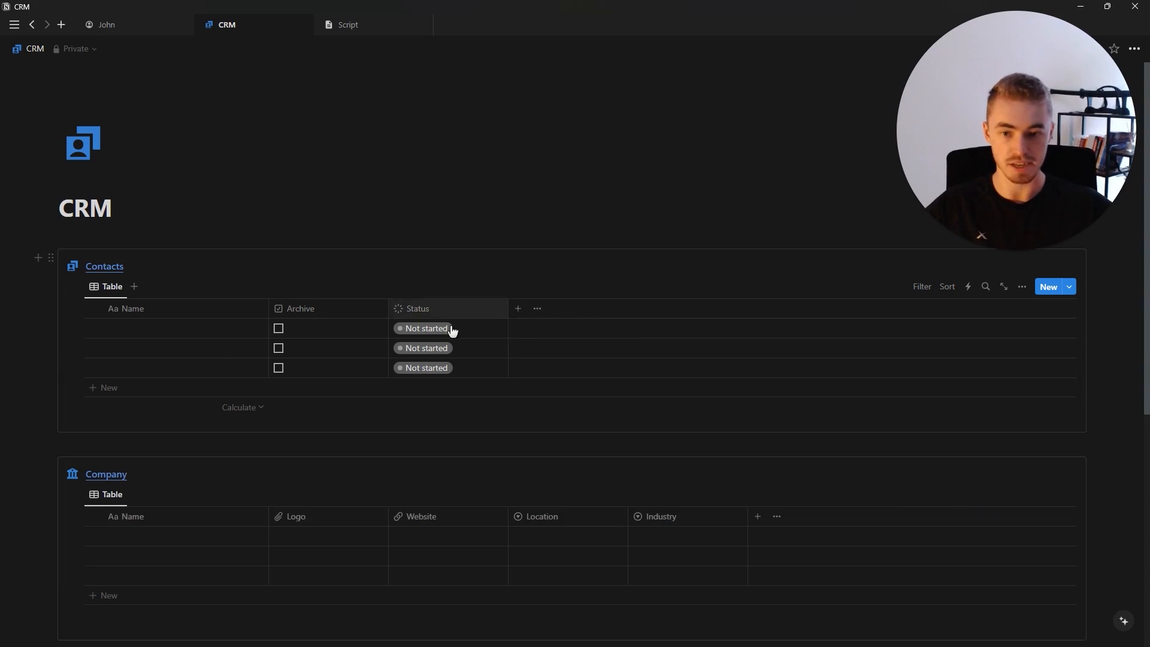
Step: Add a URL property named Profile and an email property named Email to the Contacts database
left_click(518, 309)
type("url")
key("Return")
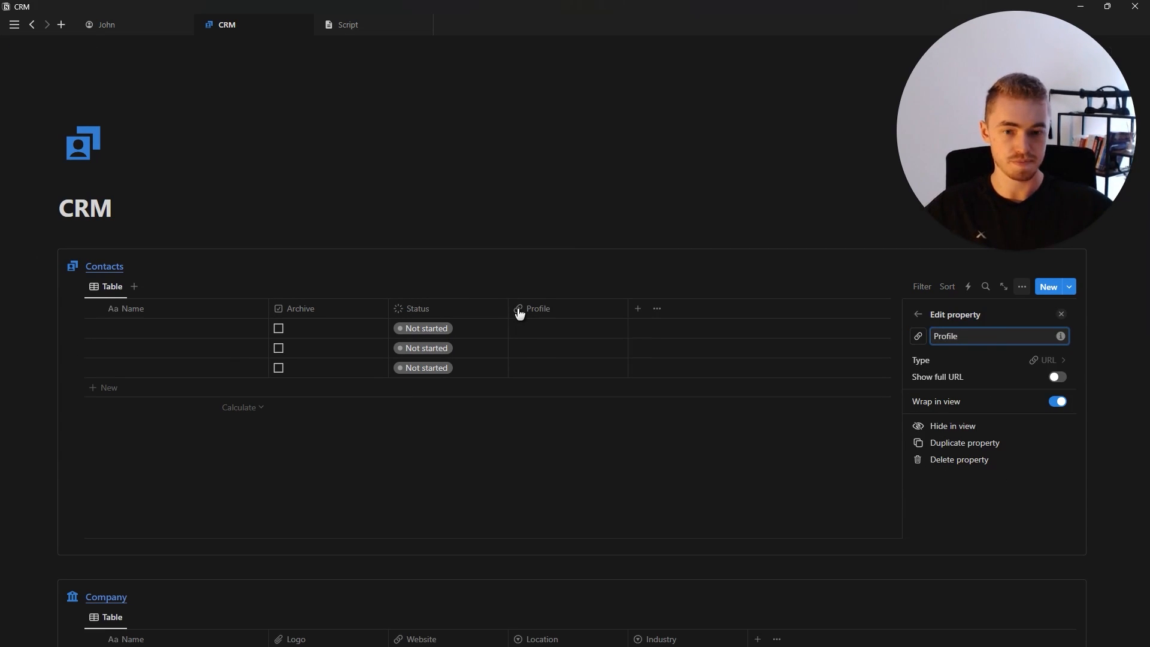
left_click(637, 309)
type("email")
key("Return")
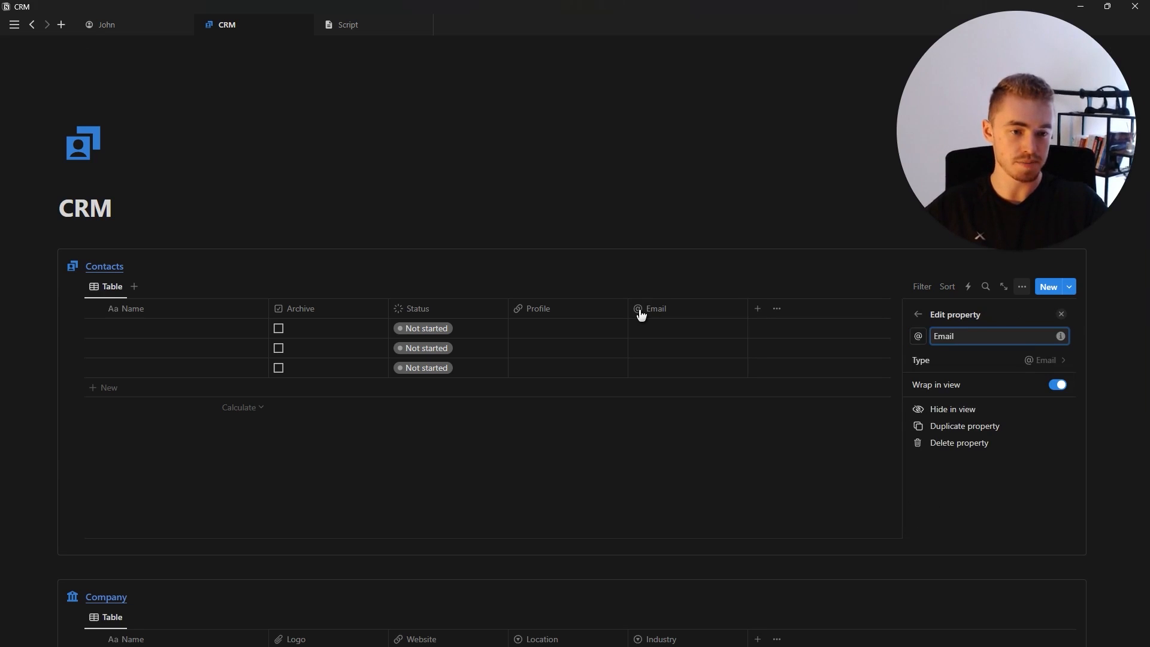
Step: Add a phone property and a created time property to the Contacts database, keeping their default names
left_click(758, 309)
type("pho")
key("Return")
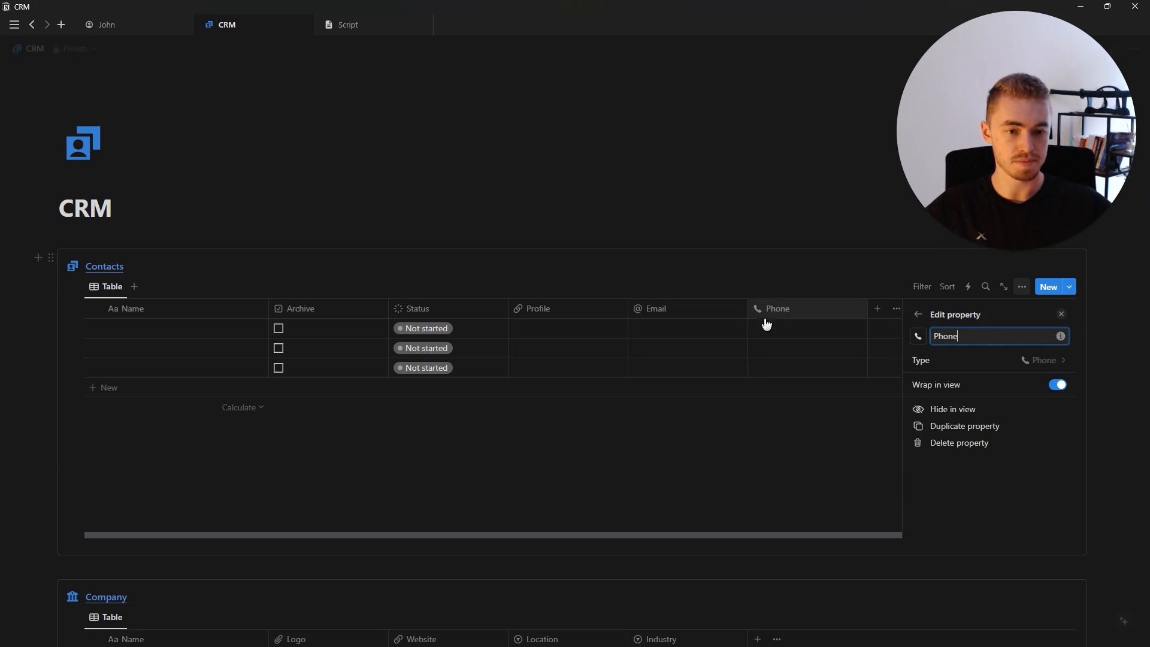
left_click(877, 309)
left_click(877, 309)
type("cre")
key("Return")
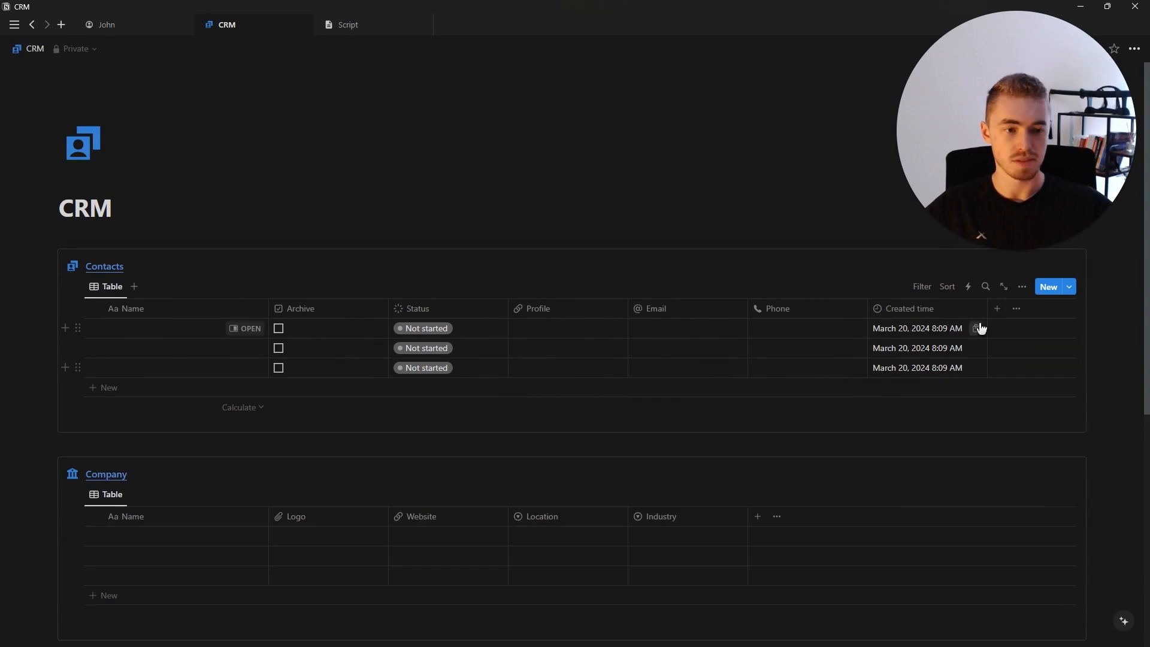
Step: Add a date property named Last contacted to the Contacts database
left_click(992, 309)
type("date")
key("Return")
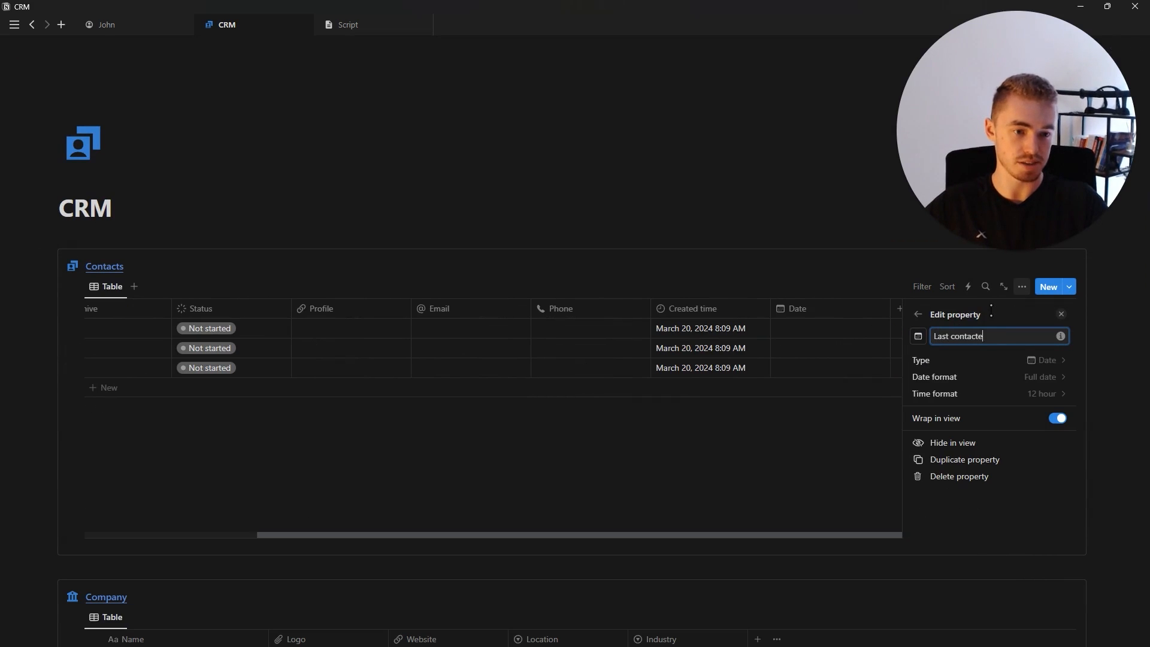
left_click(486, 342)
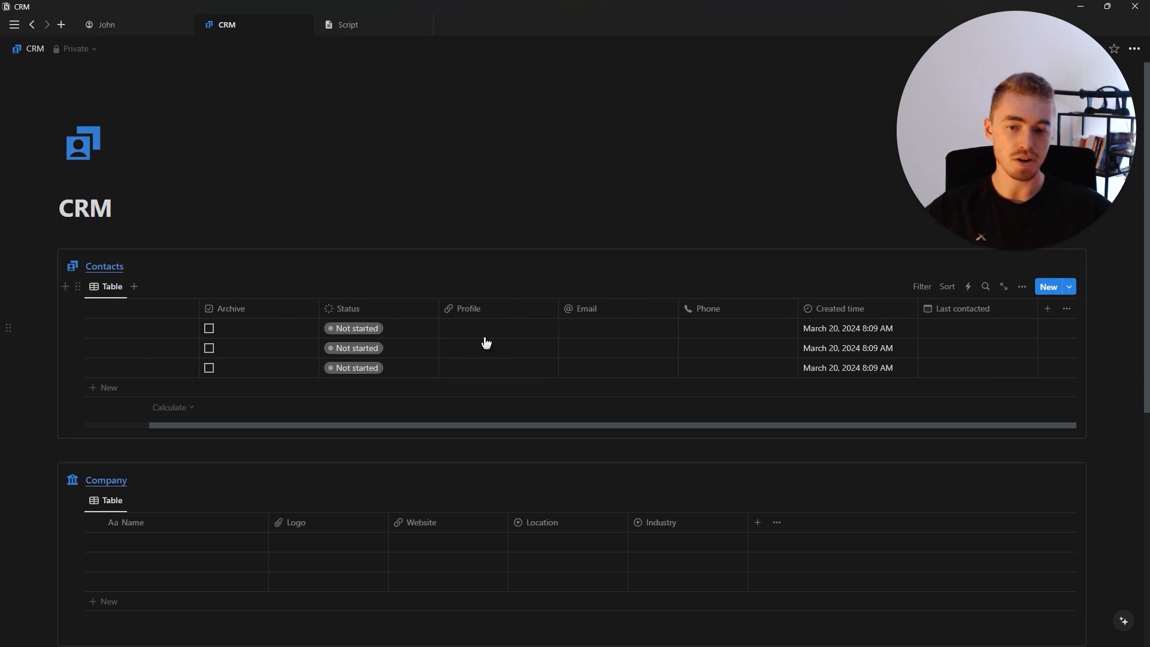
scroll(480, 357, "left", 2)
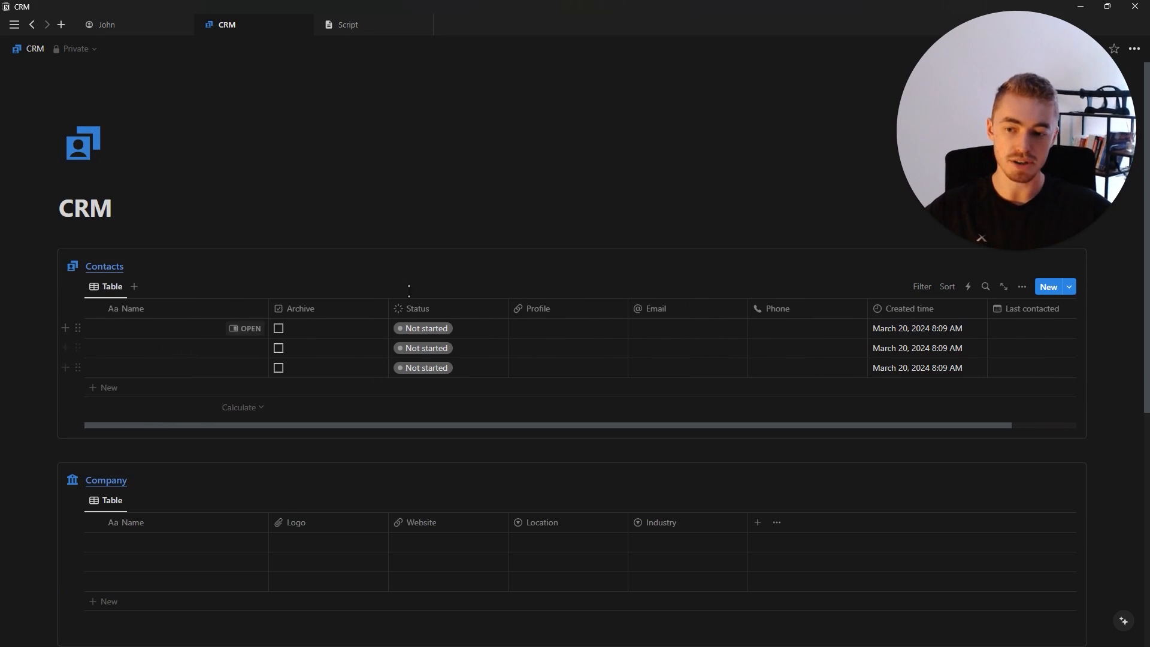
scroll(732, 360, "right", 2)
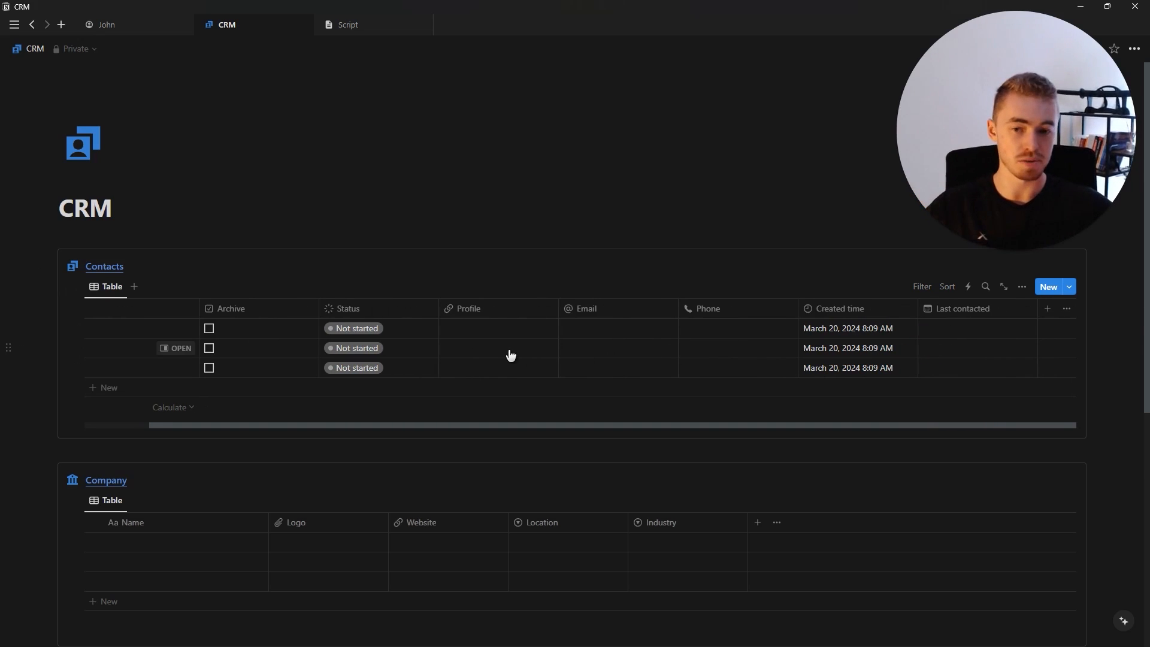
scroll(442, 364, "down", 6)
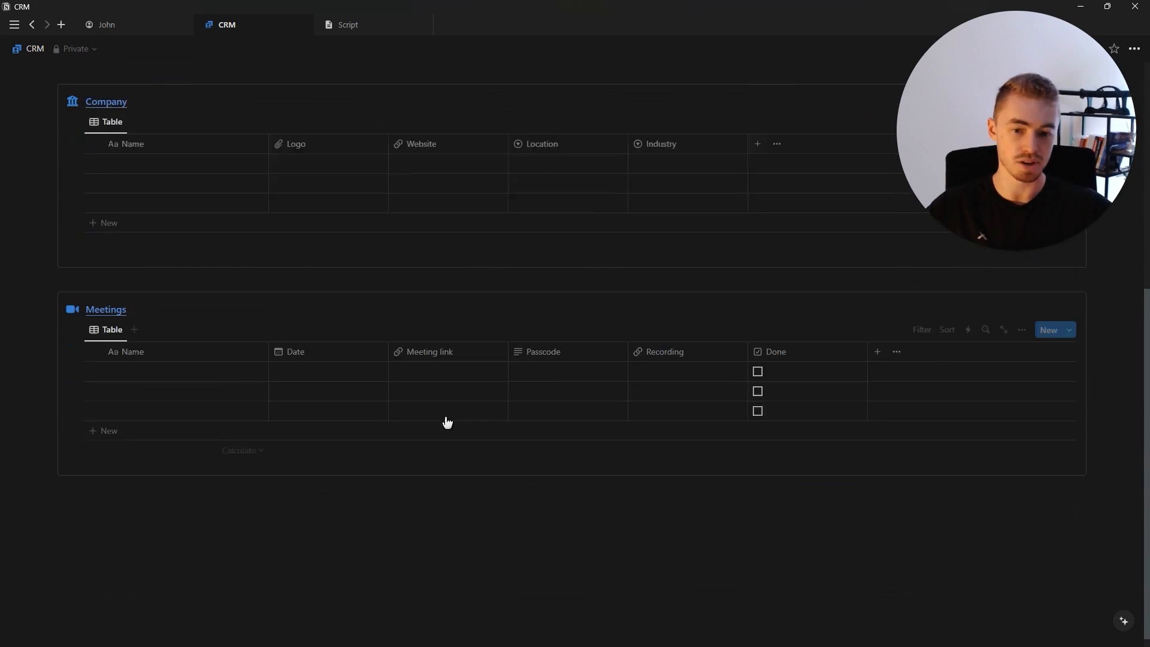
scroll(444, 422, "up", 6)
scroll(436, 329, "down", 4)
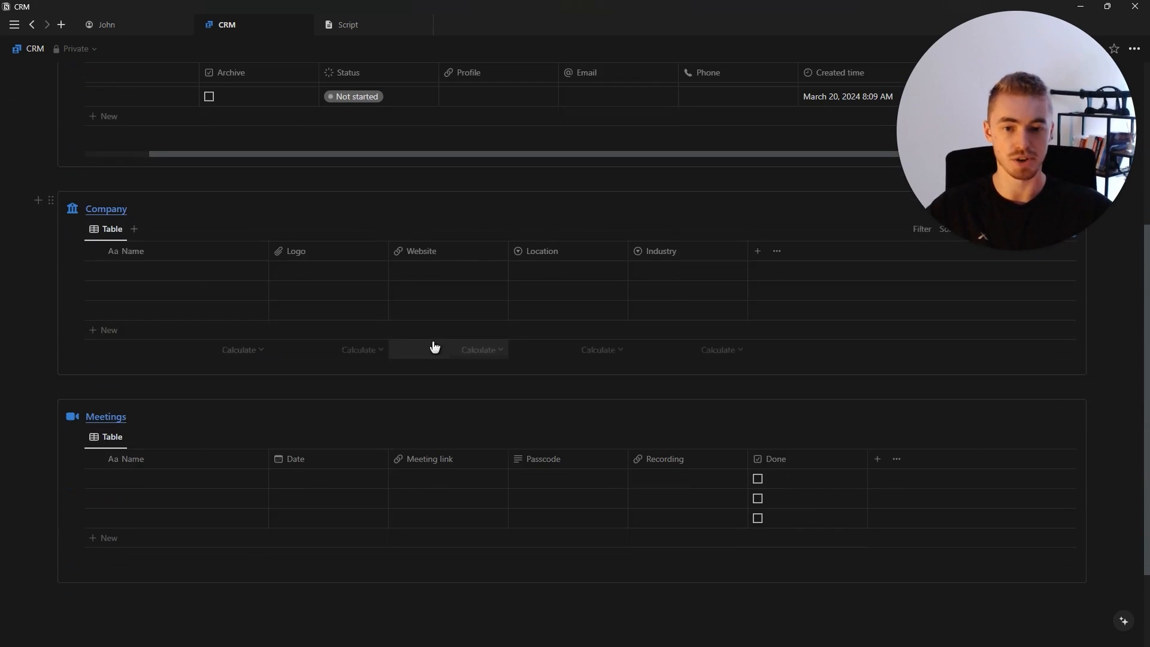
scroll(431, 346, "up", 5)
scroll(442, 393, "down", 3)
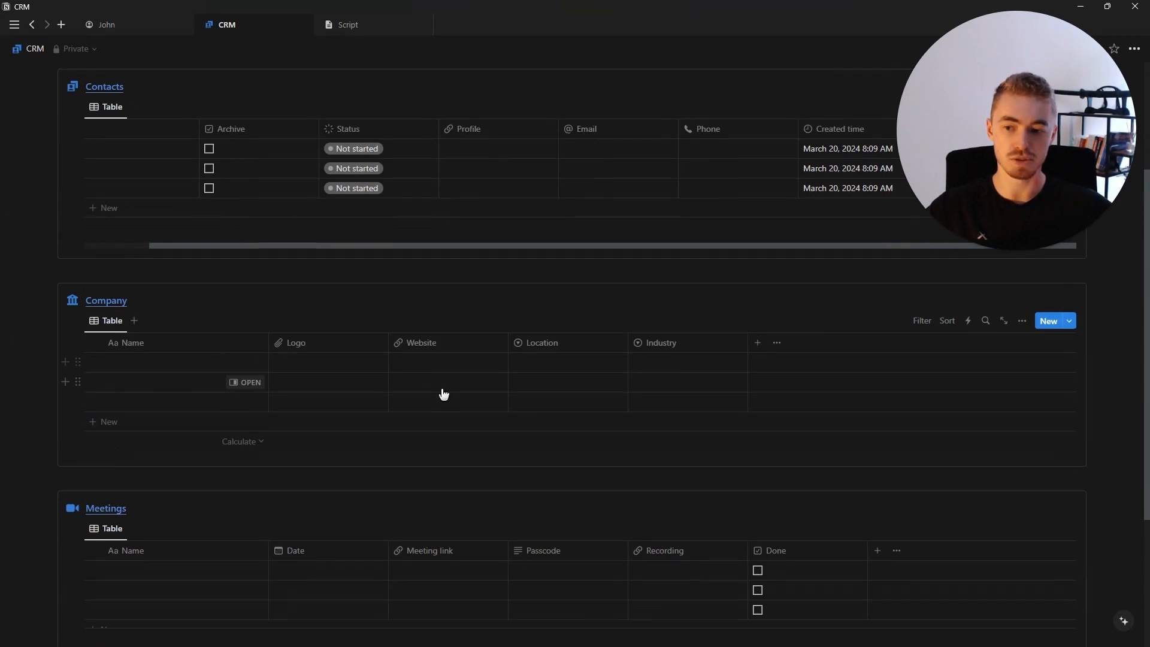
Step: Add a number property named Monthly Price to the Contacts database and format it as US Dollar
scroll(442, 383, "up", 3)
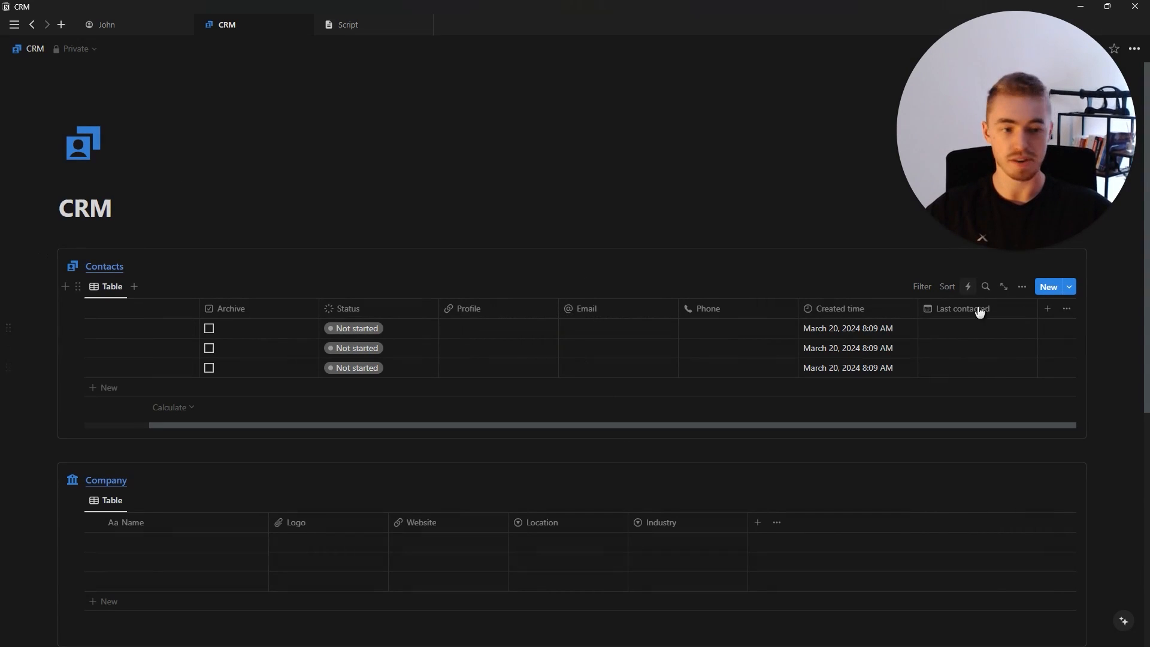
left_click(1048, 308)
left_click(945, 484)
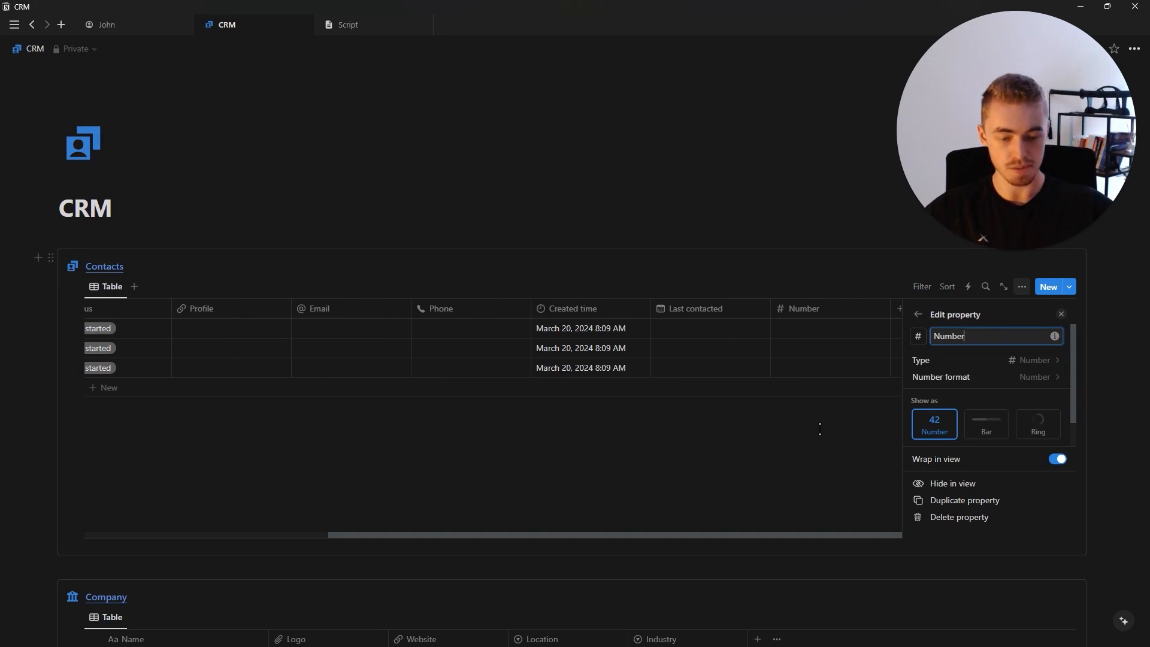
key("BackSpace")
type("Monthly ")
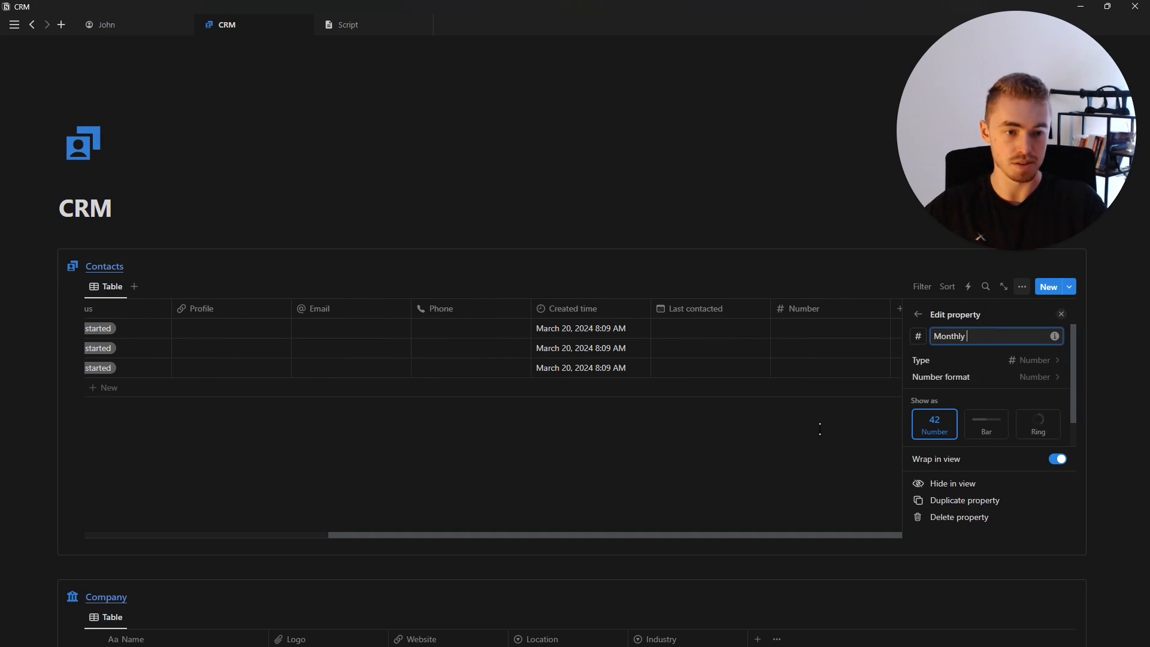
type("Price")
left_click(915, 380)
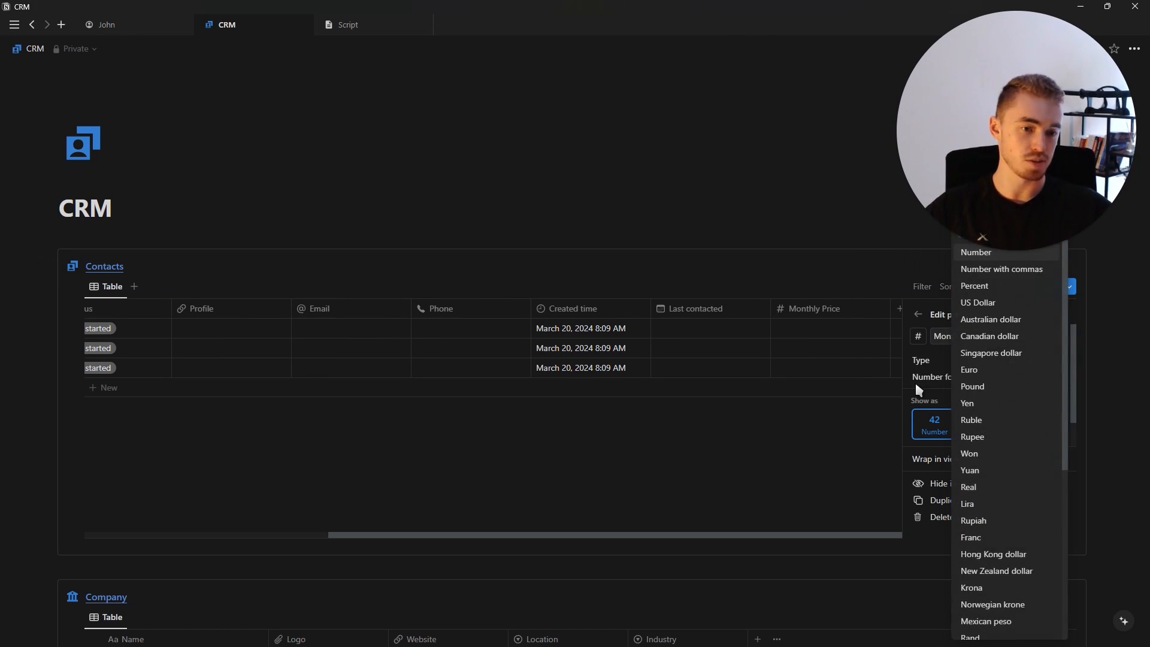
left_click(978, 303)
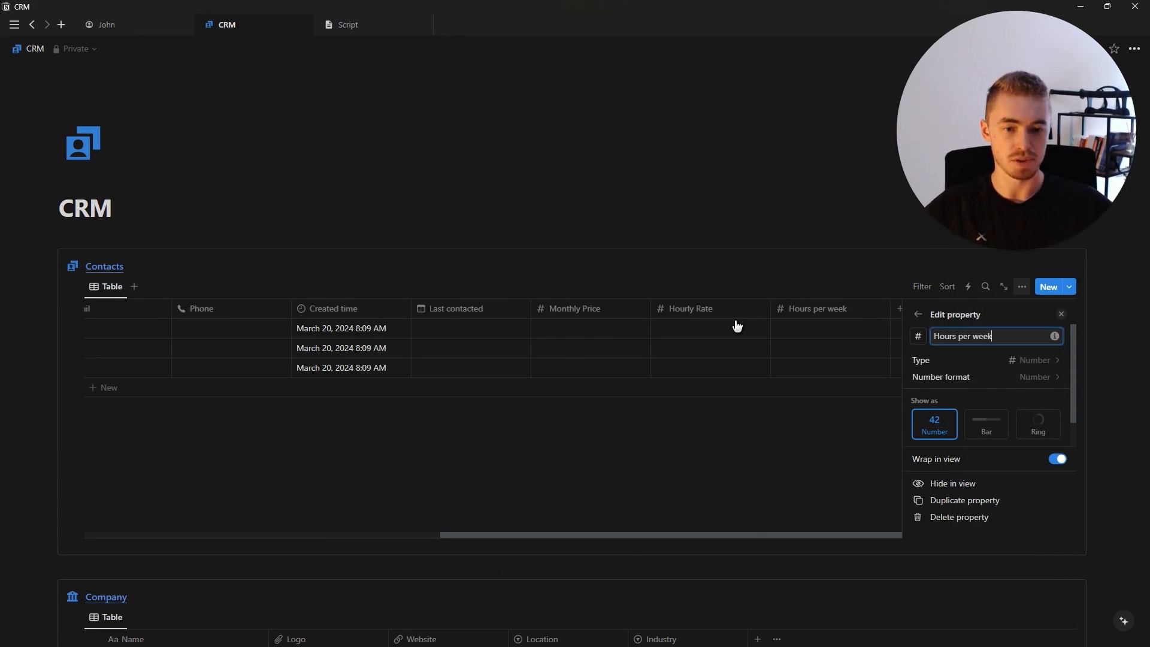
Step: Set the number format of the Hourly Rate property in Contacts to US Dollar
left_click(729, 309)
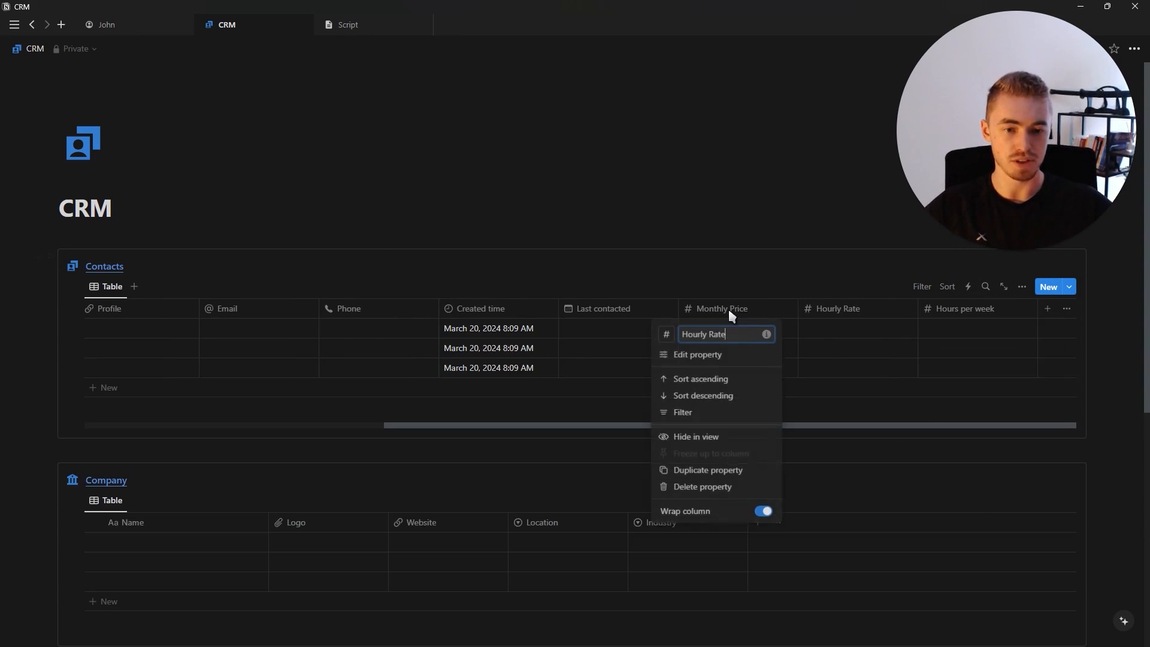
left_click(732, 354)
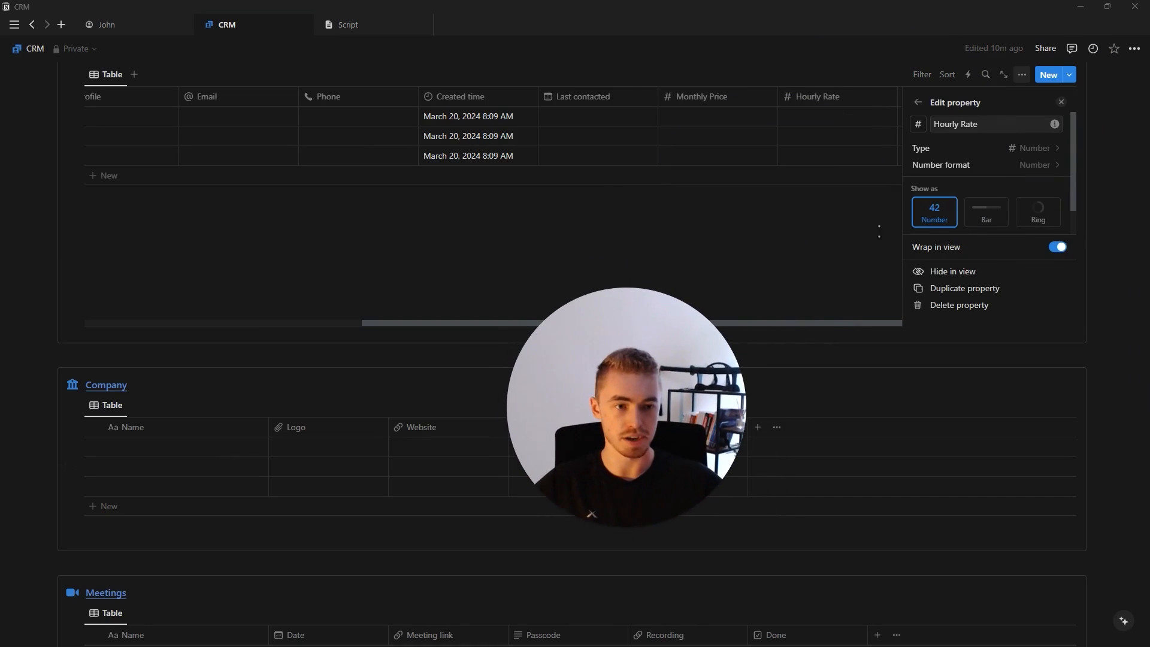
left_click(947, 169)
left_click(1006, 259)
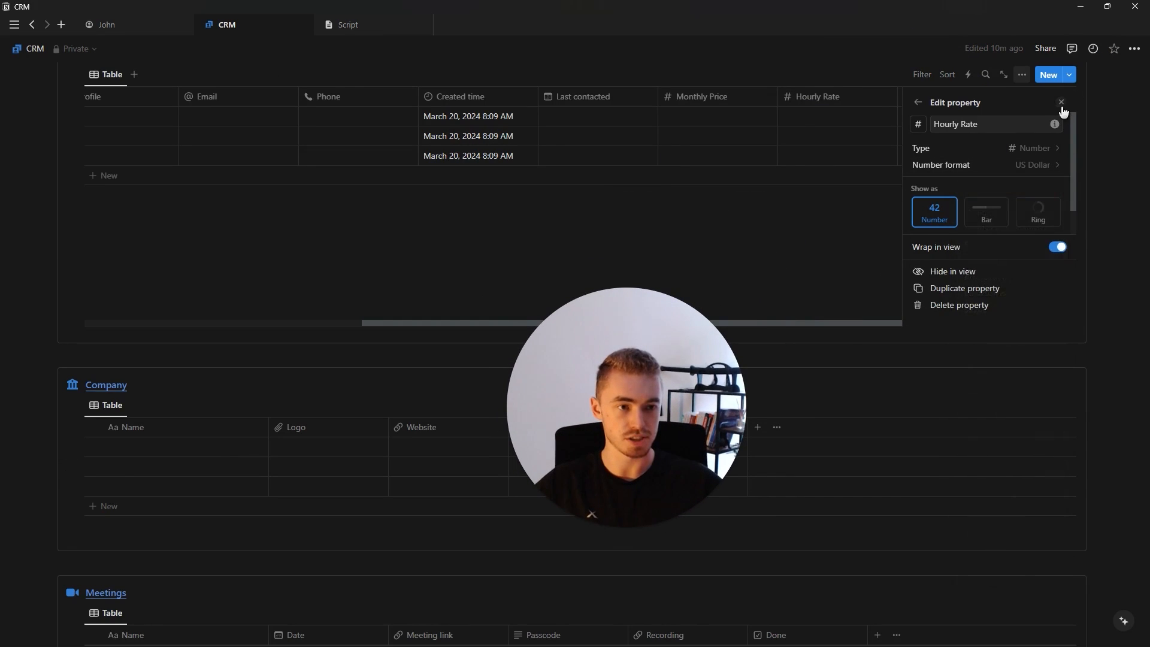
left_click(1062, 106)
Step: Add a formula property named Monthly amount to the Contacts database
scroll(959, 296, "up", 3)
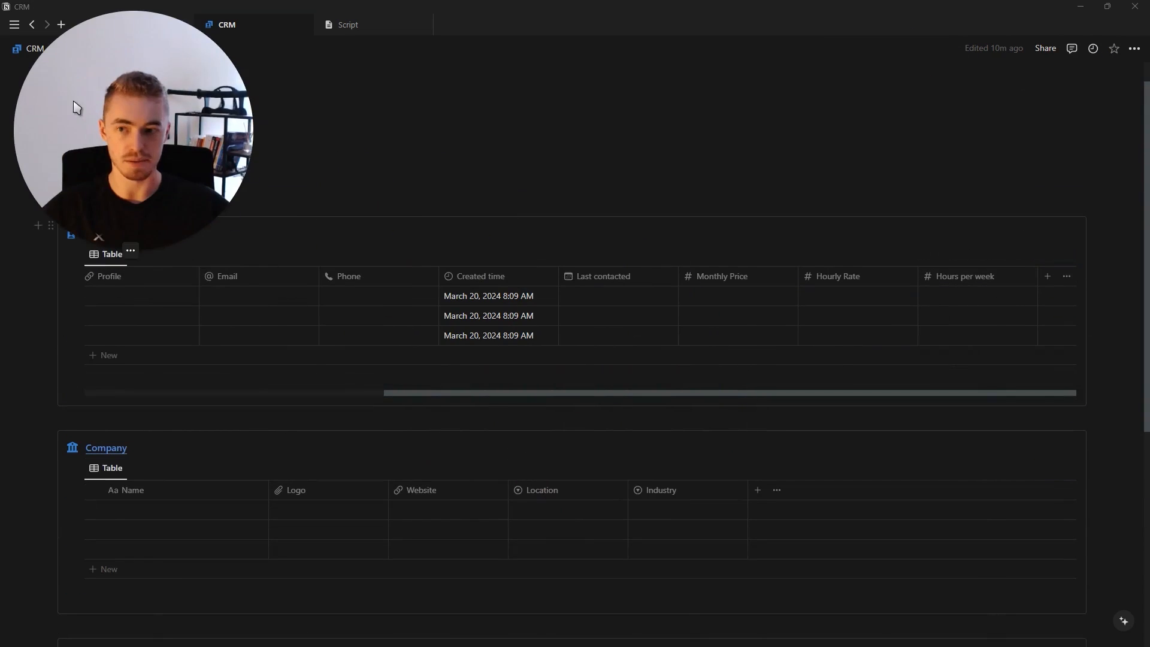
left_click(1047, 276)
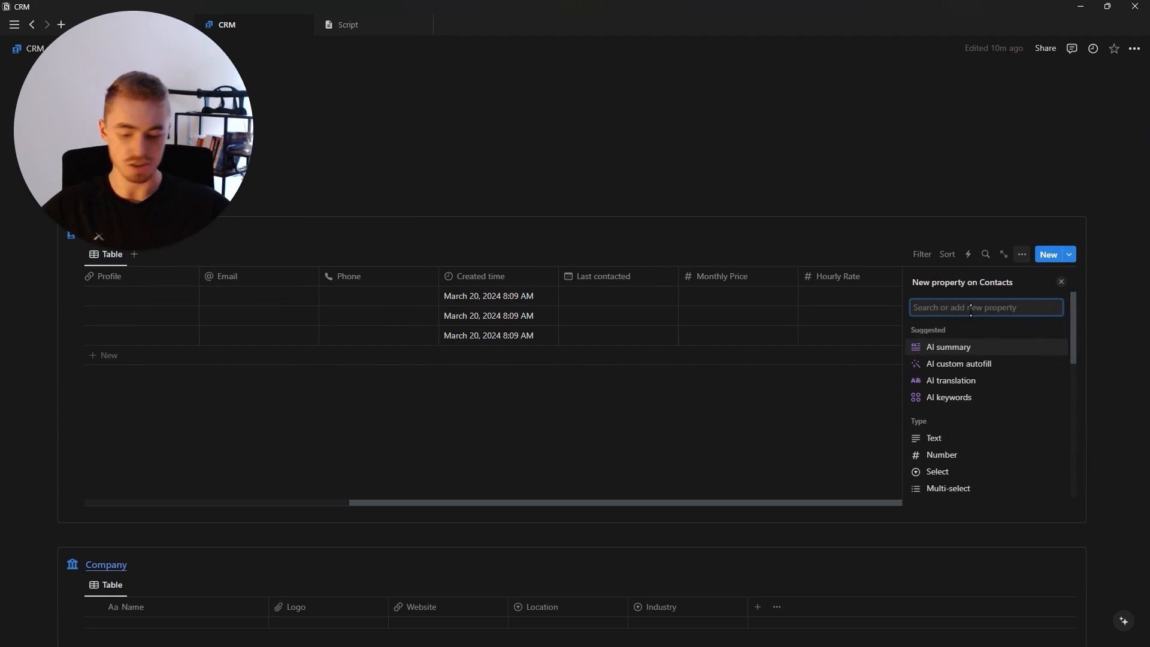
type("for")
left_click(973, 347)
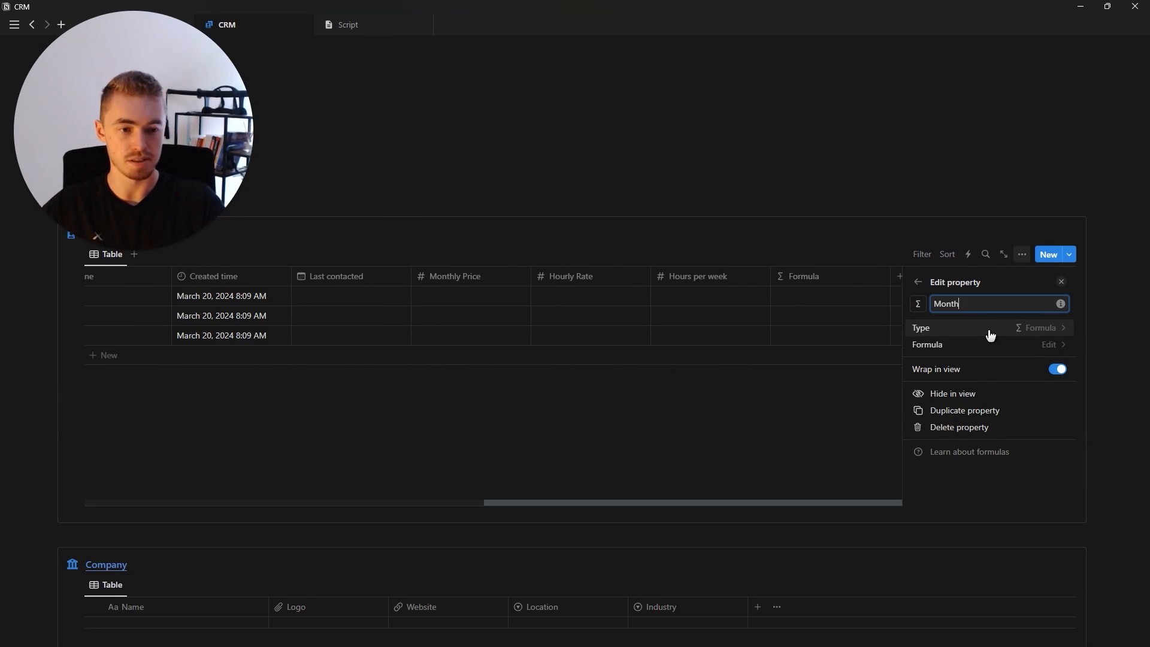
type("Monthly amount")
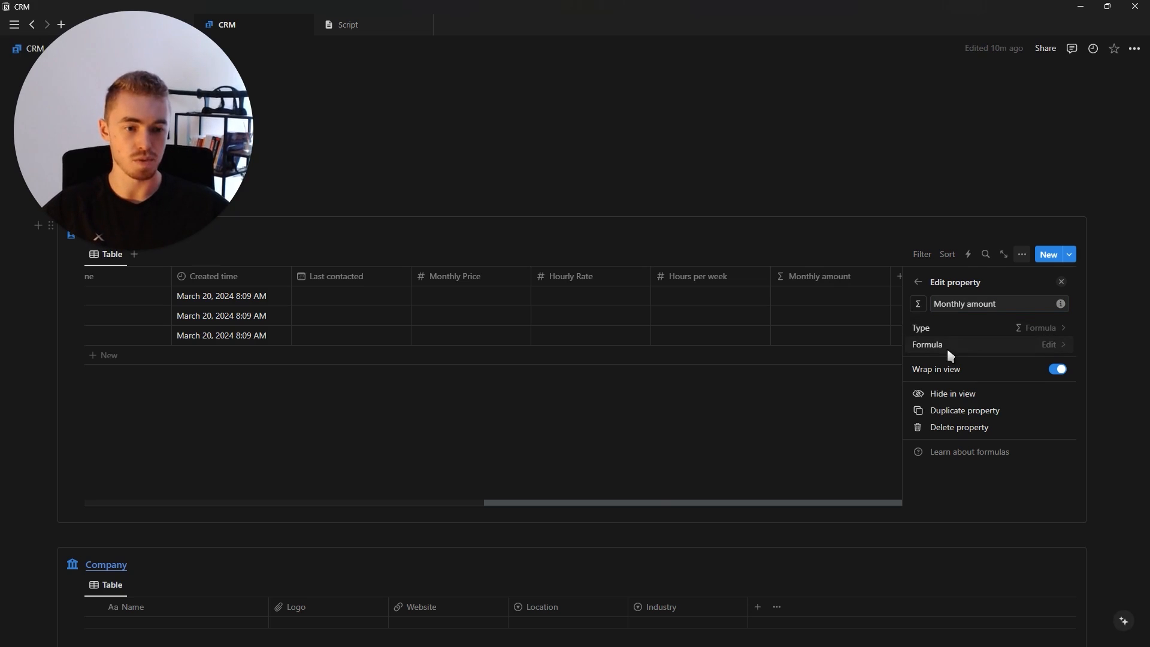
Step: Define the Monthly amount formula as Hours per week * Hourly Rate
left_click(946, 346)
type("hour")
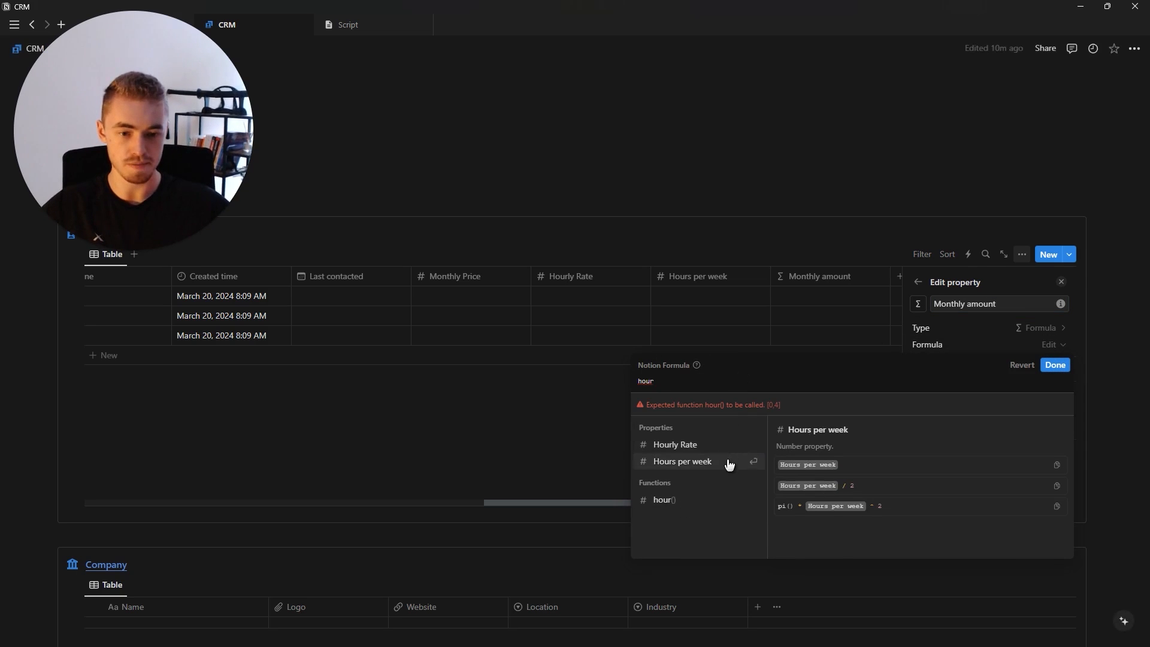
left_click(729, 465)
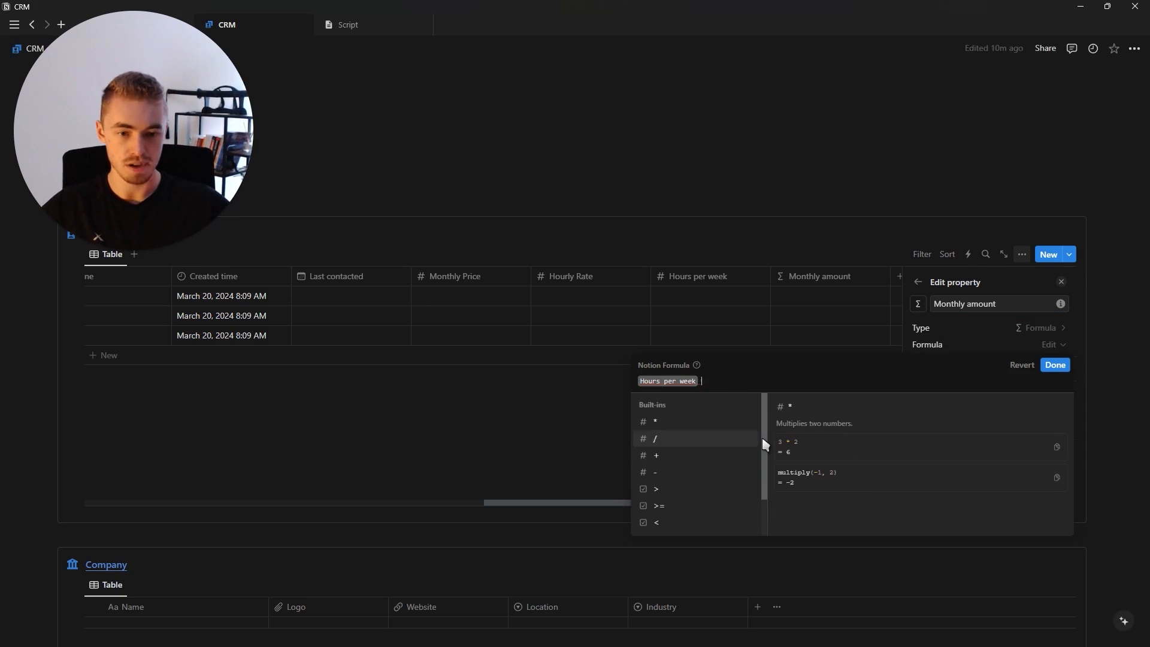
type("* hour")
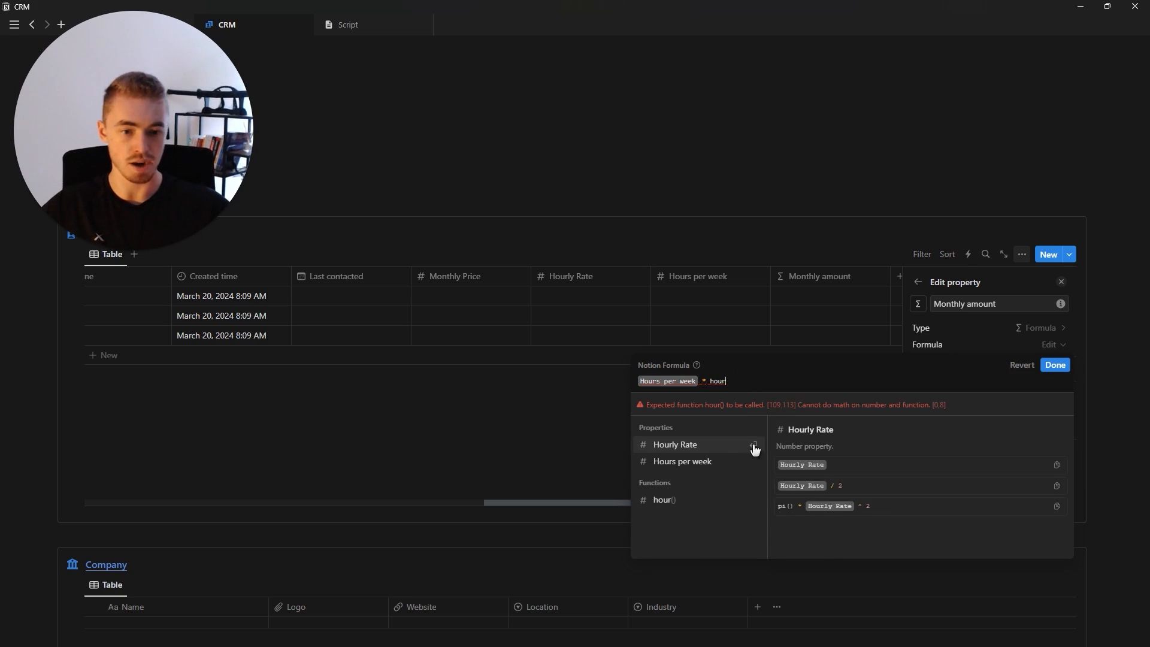
left_click(753, 444)
left_click(1054, 364)
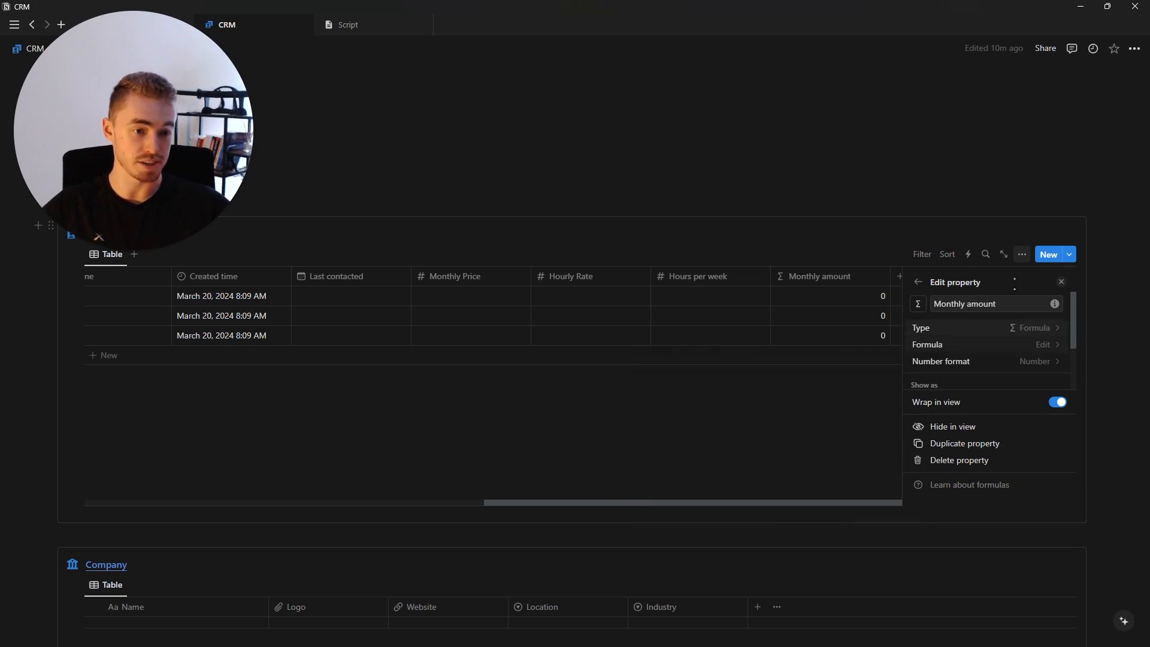
Step: Set the number format of the Monthly amount formula property to US Dollar
left_click(985, 371)
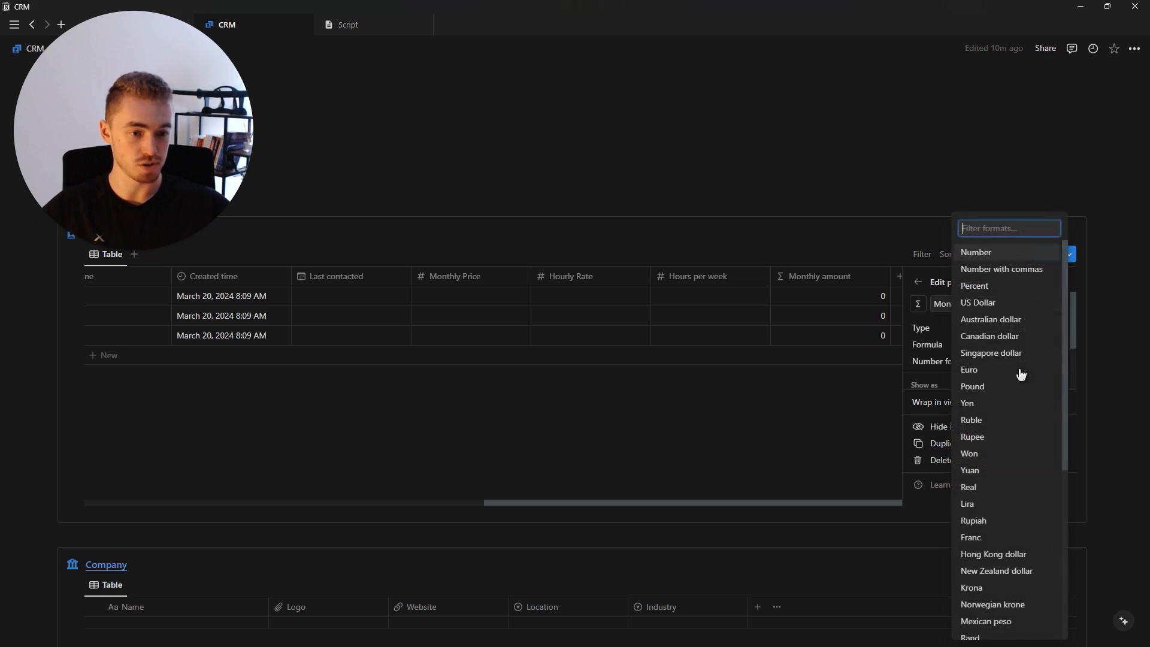
left_click(983, 306)
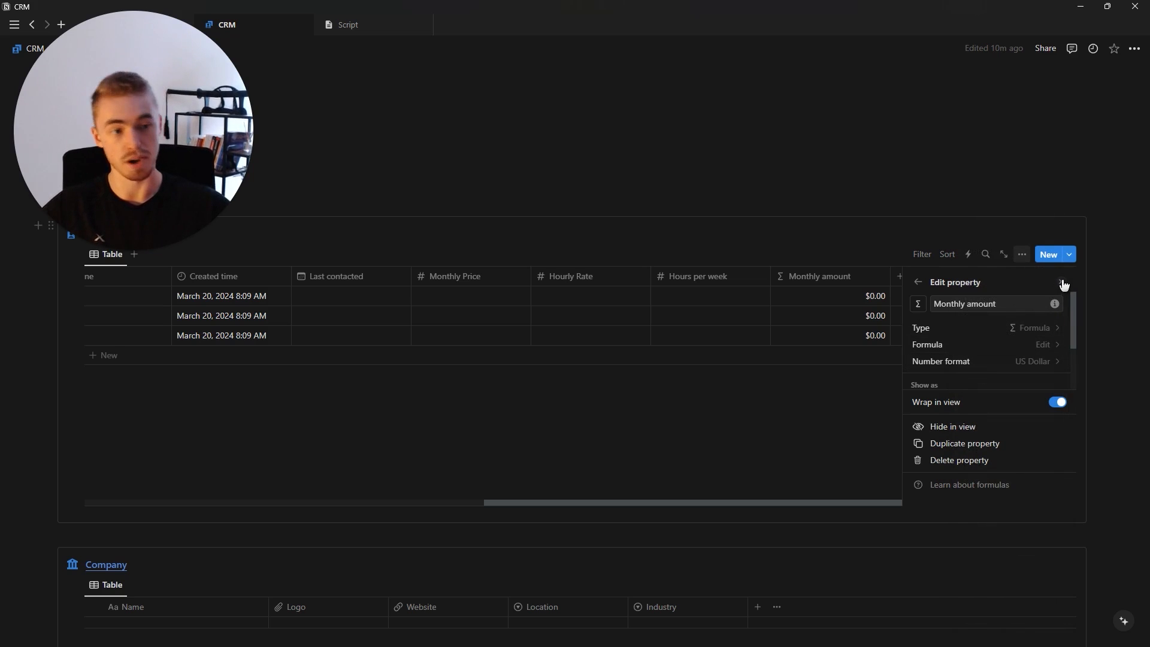
left_click(1059, 284)
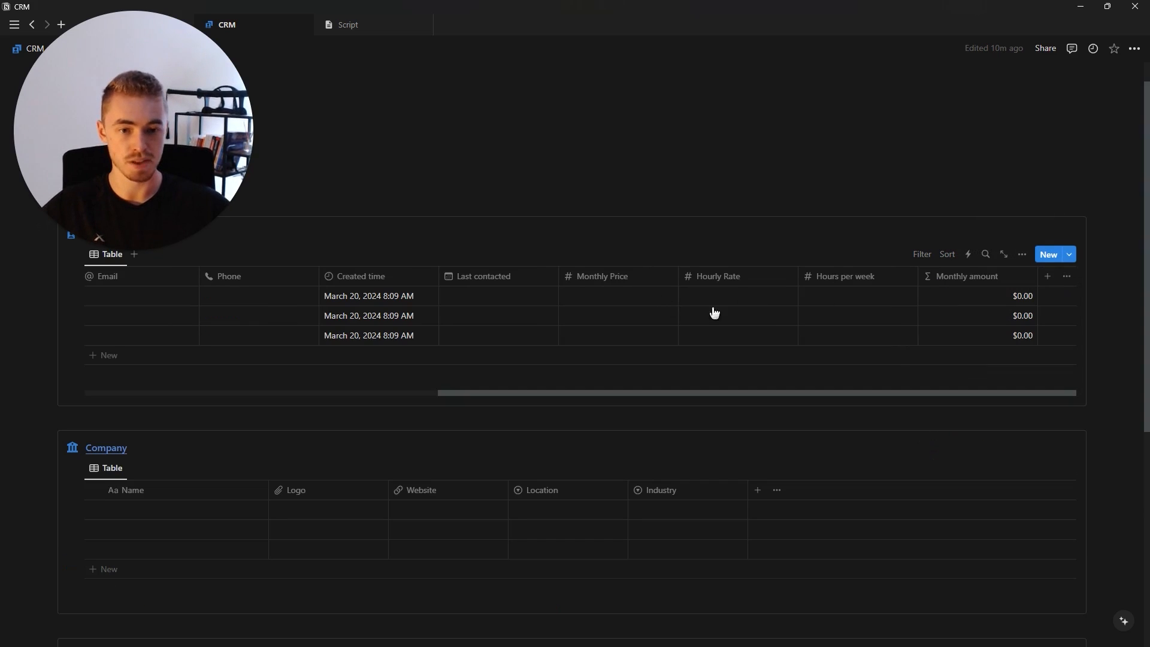
Step: Enter an hourly rate of 250 and 50 hours per week for the first contact
left_click(768, 305)
type("250")
key("Return")
left_click(839, 297)
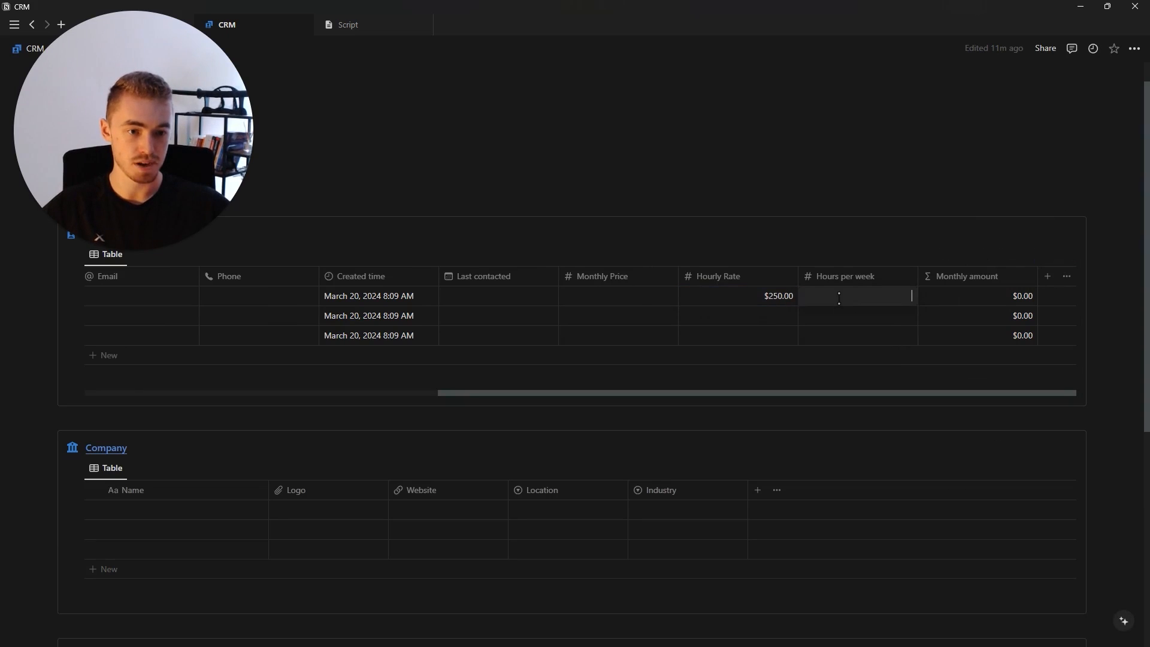
type("50")
key("Return")
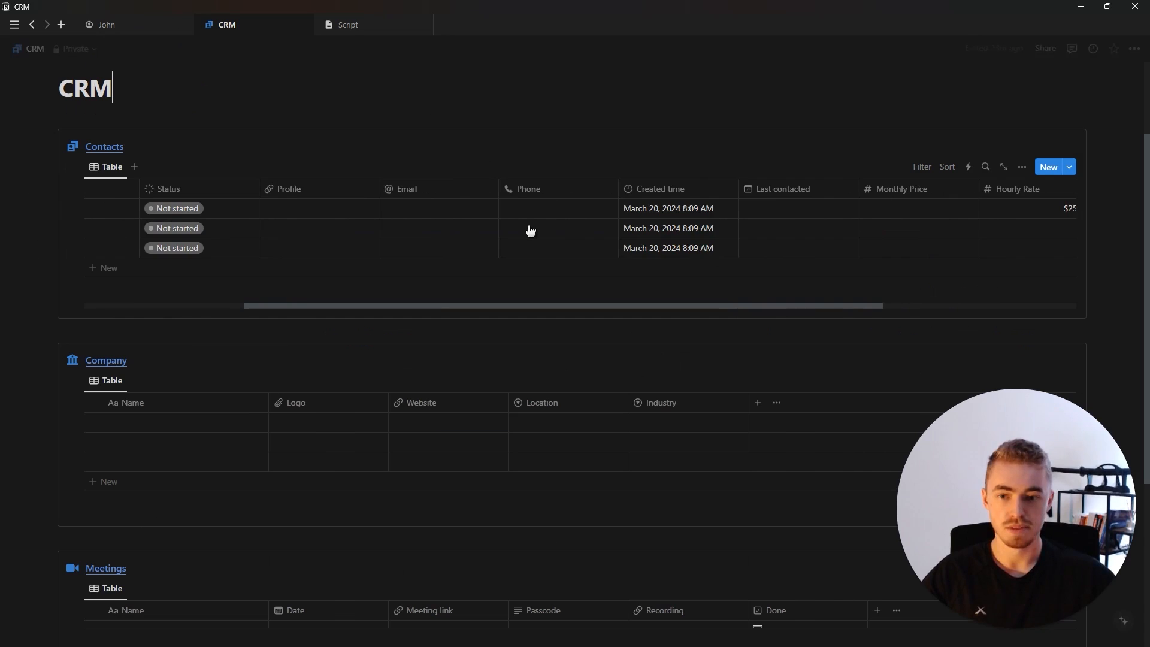
Step: Rename the Not started option of the Contacts Status property to Prospect
scroll(530, 231, "left", 5)
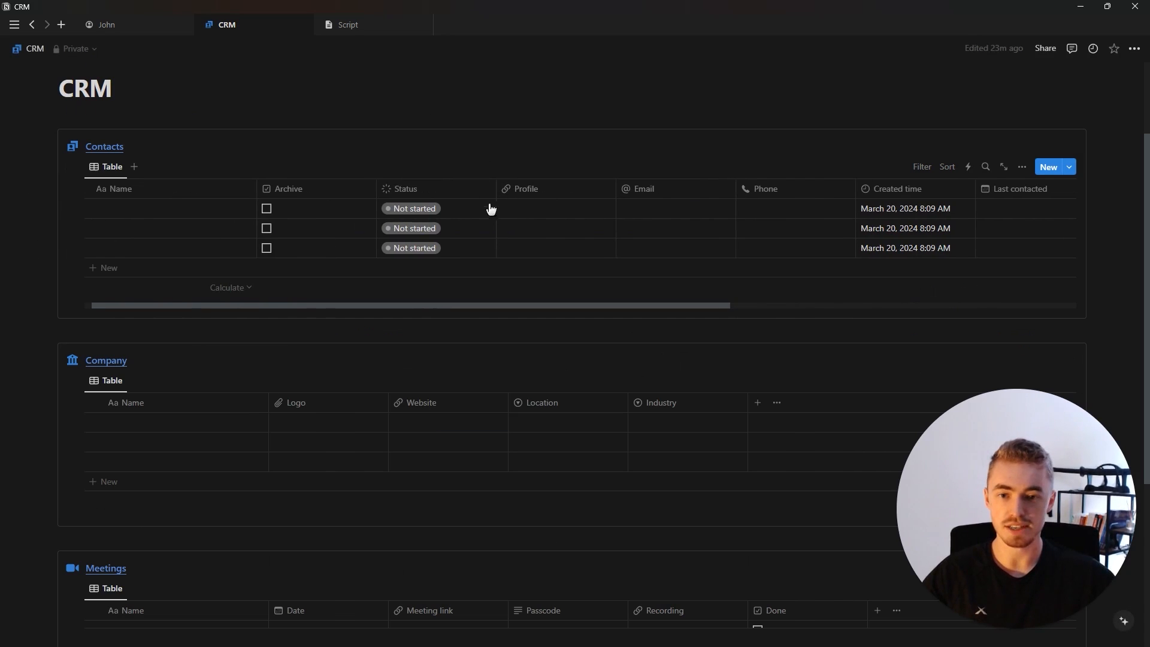
left_click(437, 189)
left_click(433, 236)
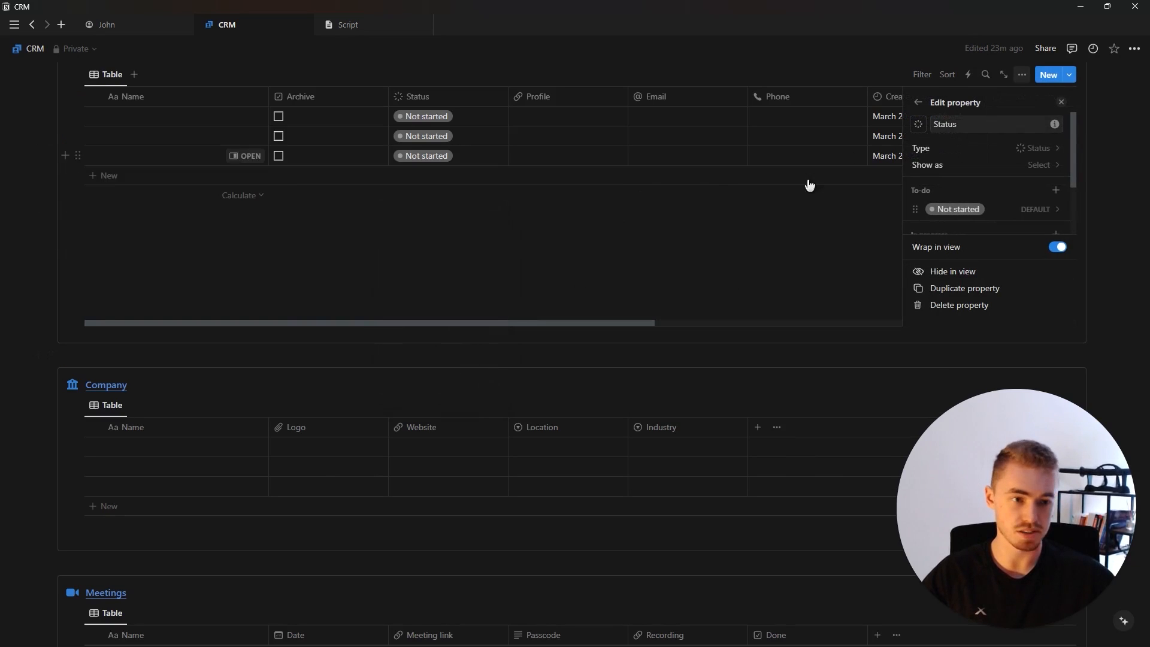
scroll(1025, 165, "down", 3)
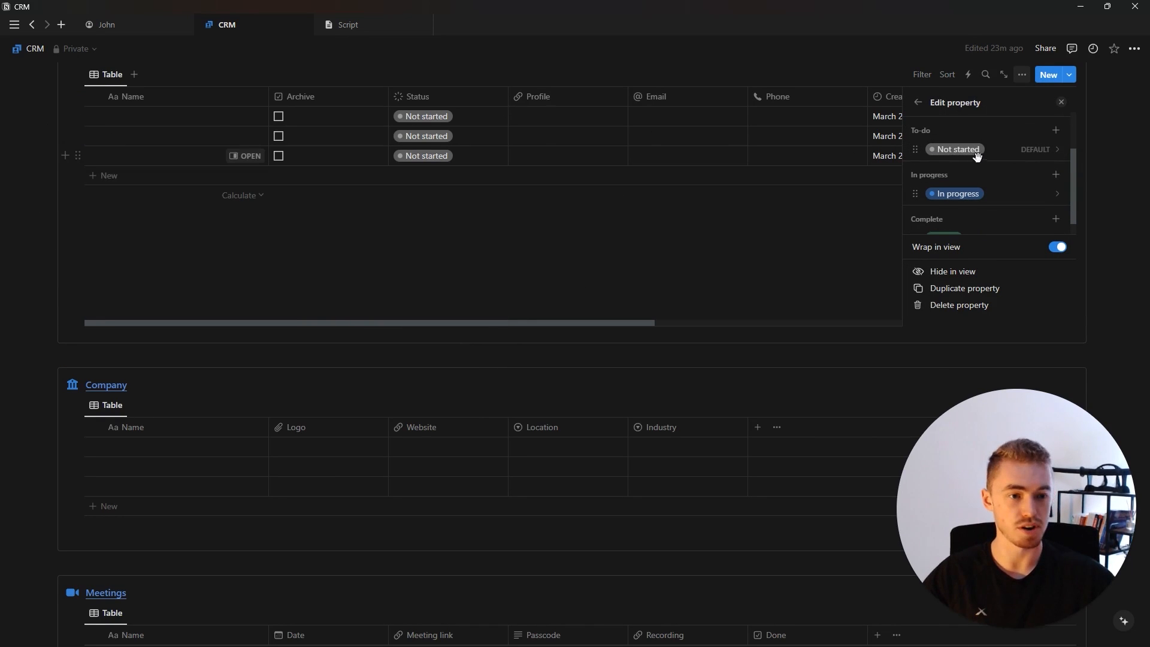
scroll(947, 192, "up", 1)
scroll(945, 192, "down", 1)
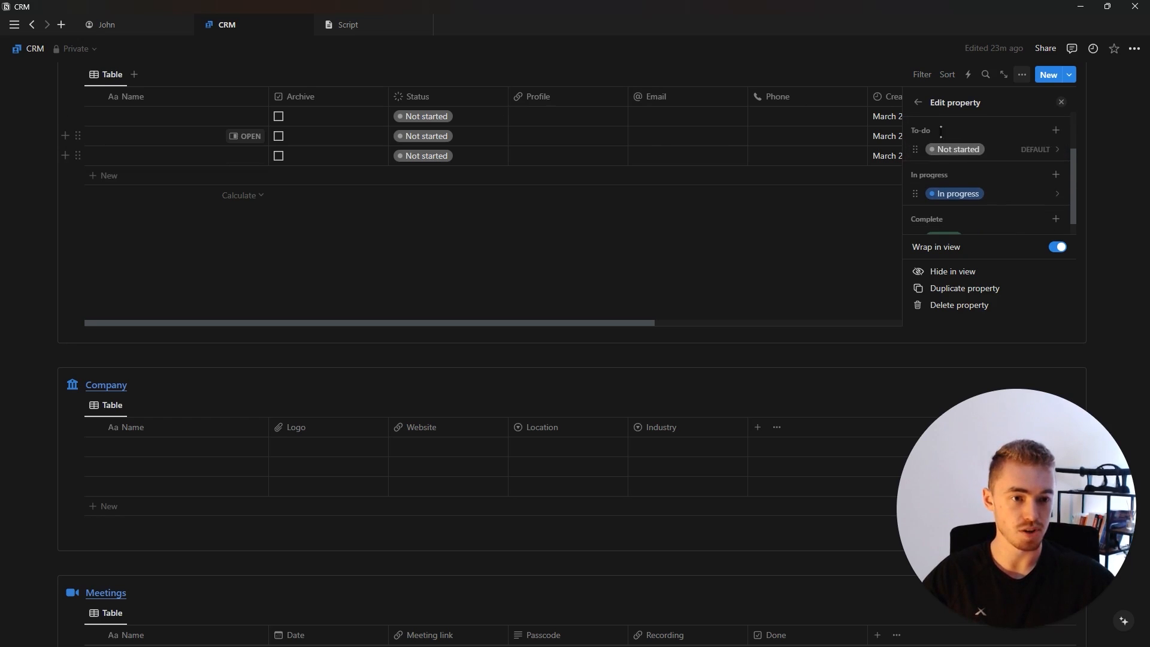
scroll(934, 151, "down", 1)
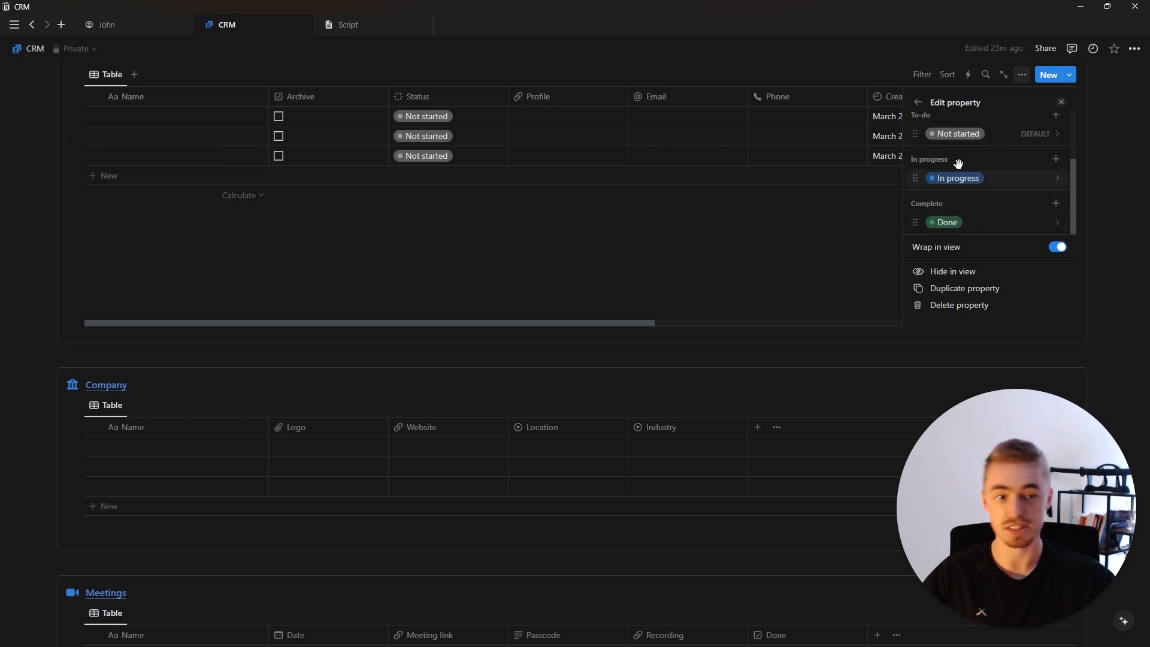
scroll(957, 161, "up", 1)
scroll(961, 160, "up", 1)
left_click(972, 195)
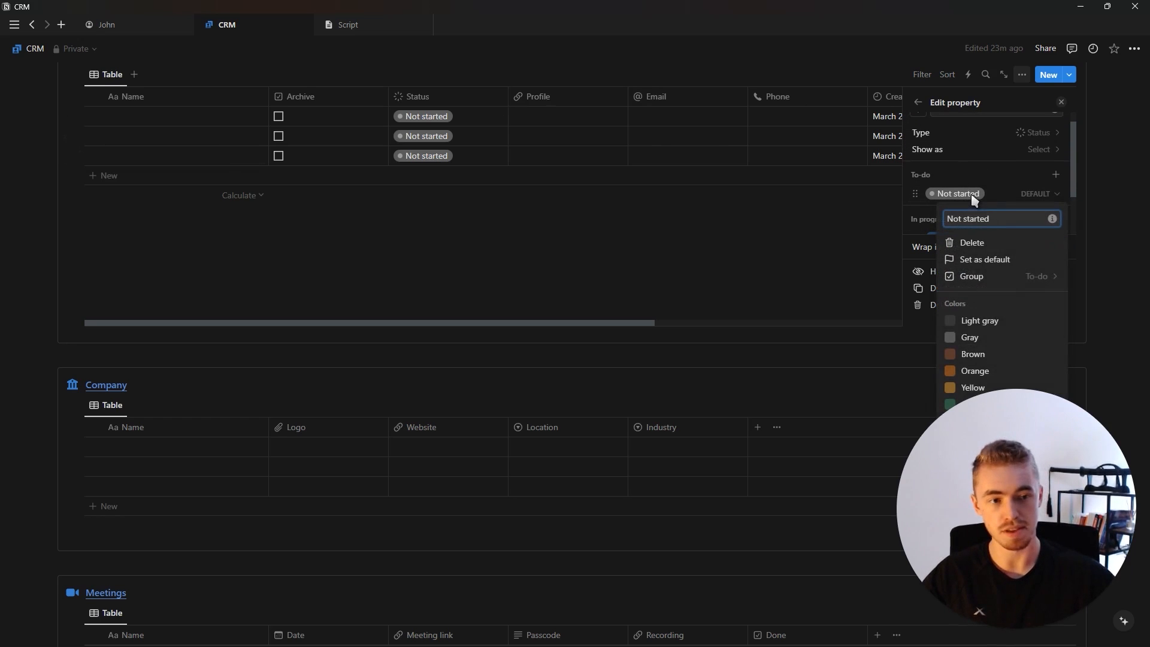
key("BackSpace")
key("BackSpace")
key("BackSpace")
key("BackSpace")
key("BackSpace")
key("BackSpace")
key("BackSpace")
key("BackSpace")
key("BackSpace")
key("BackSpace")
key("BackSpace")
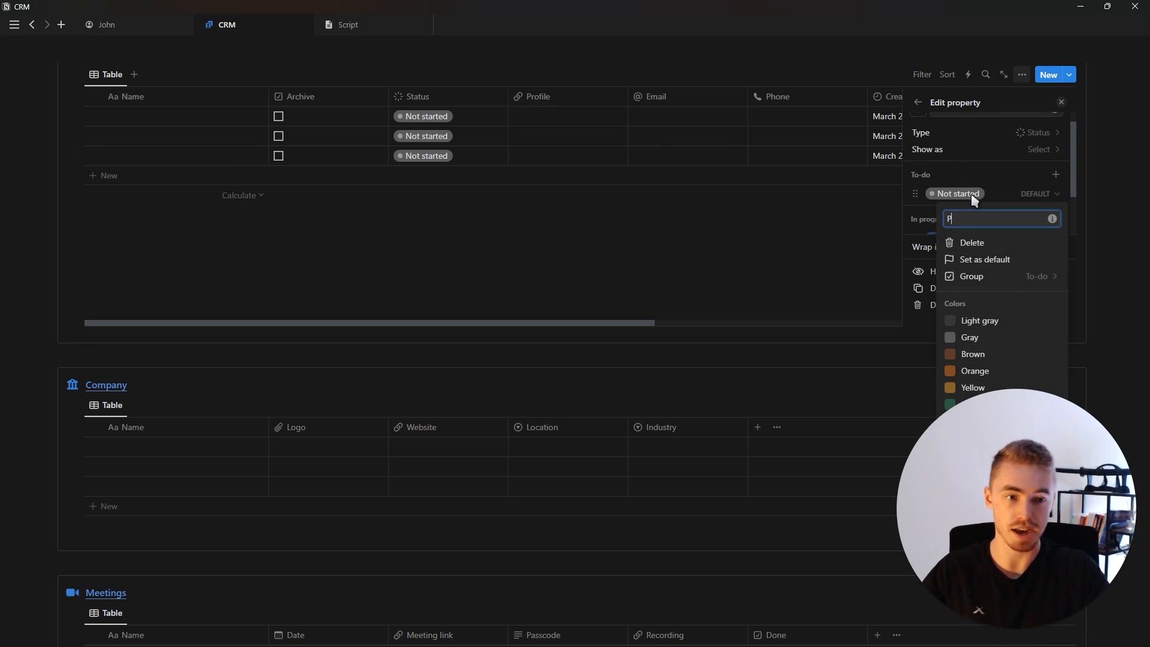
type("Prospect")
key("Return")
Step: Add a Lead option to the To-do group of the Status property
left_click(1056, 175)
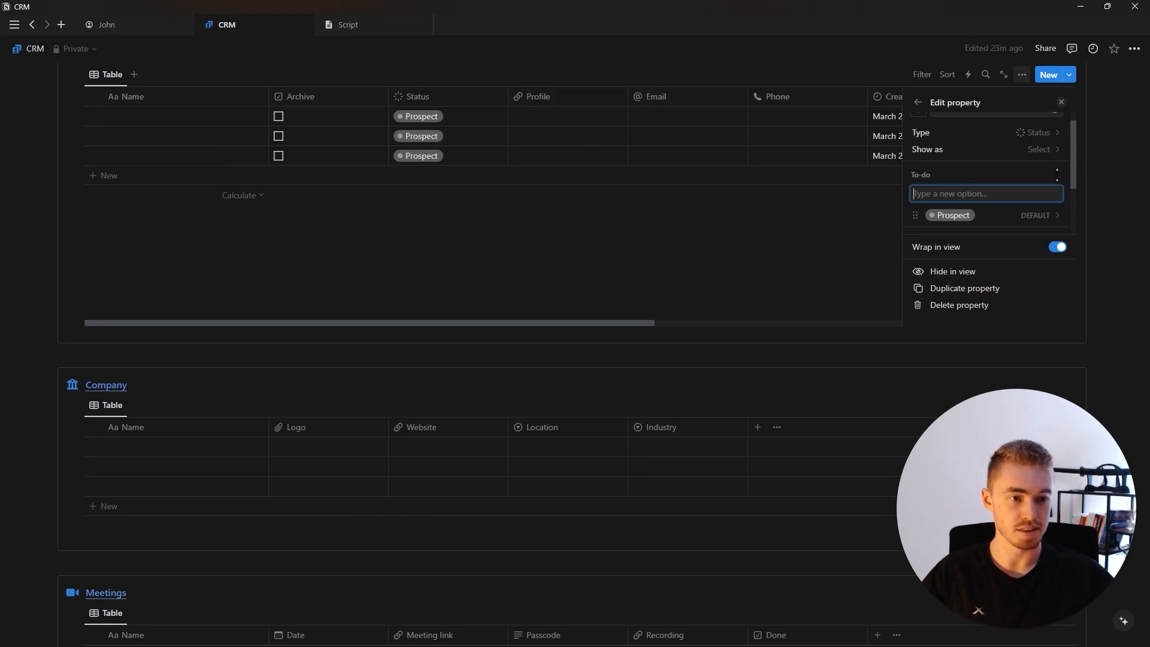
type("Lead")
key("Return")
Step: Rename the In progress option of the Status property to Discovery Call
scroll(1037, 192, "down", 2)
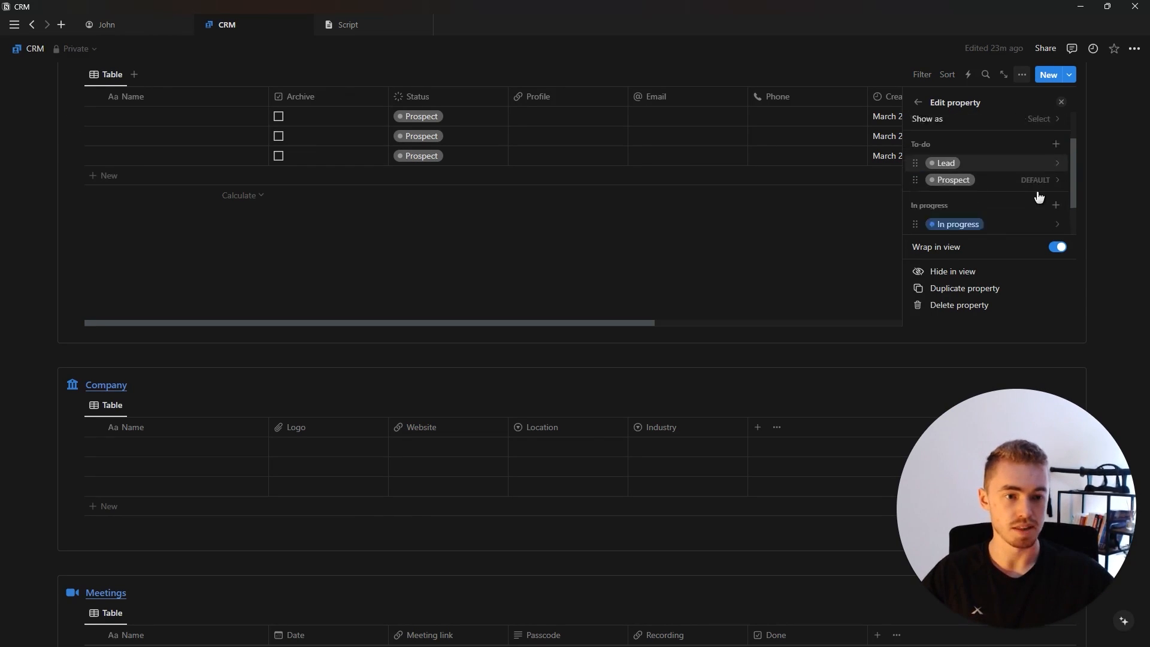
left_click(1006, 201)
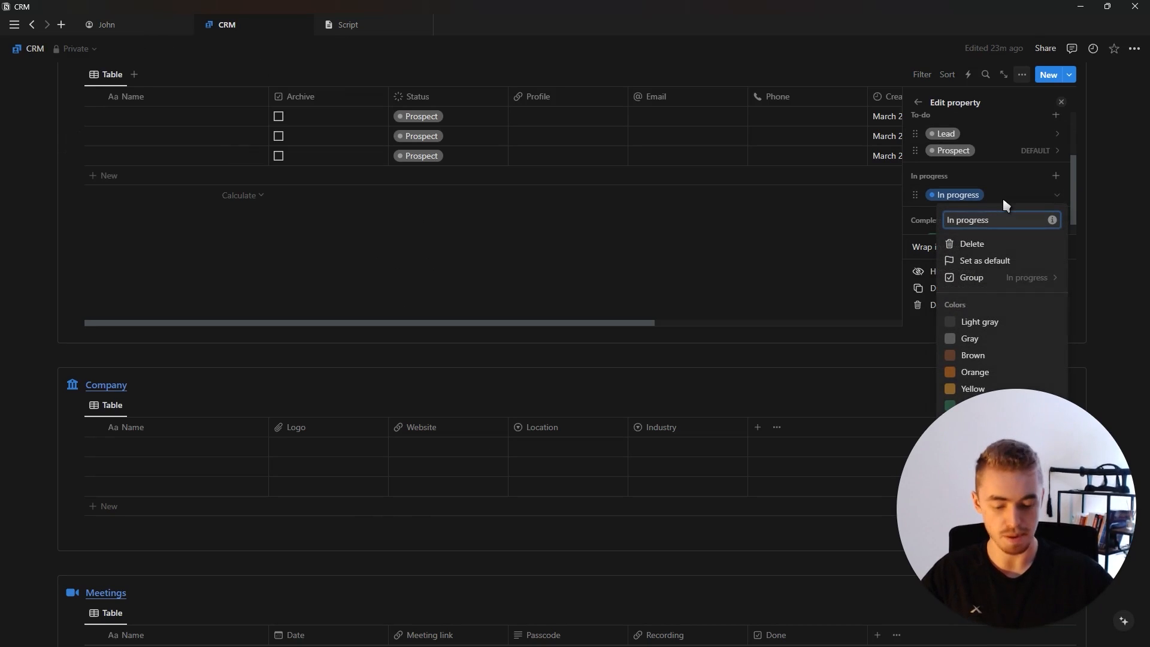
key("BackSpace")
key("BackSpace")
key("BackSpace")
key("BackSpace")
key("BackSpace")
key("BackSpace")
key("BackSpace")
key("BackSpace")
key("BackSpace")
key("BackSpace")
key("BackSpace")
type("Discvo")
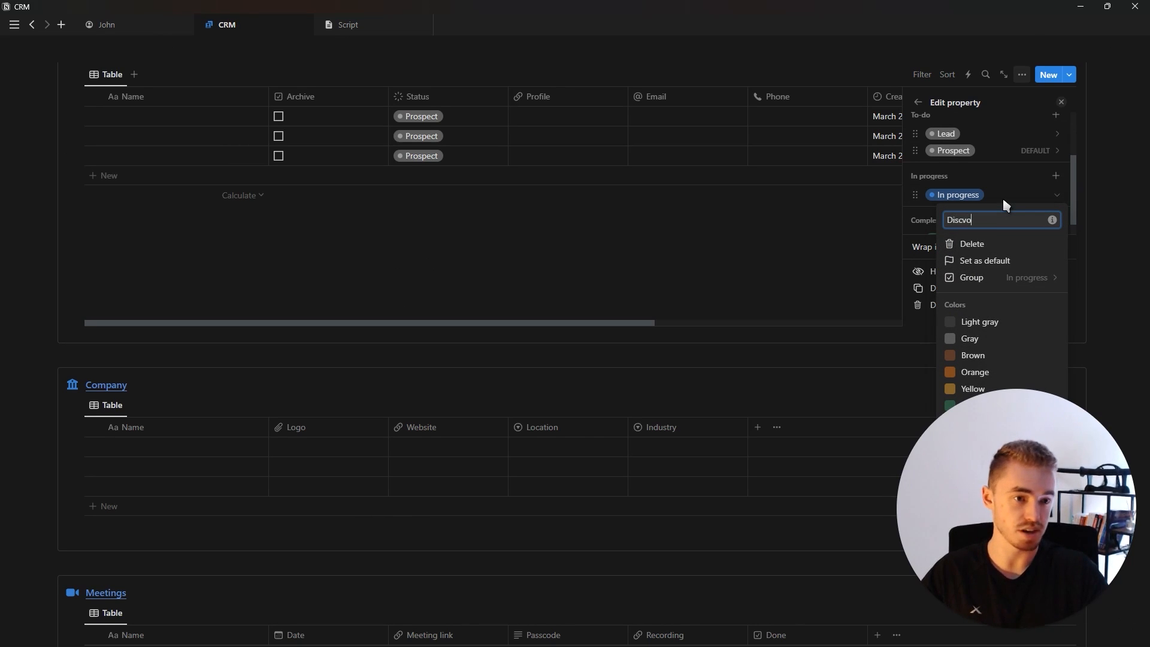
key("BackSpace")
type("overy Call")
key("Return")
Step: Add the options Strategy Call and Client to the In progress group of the Status property
left_click(1055, 175)
type("S")
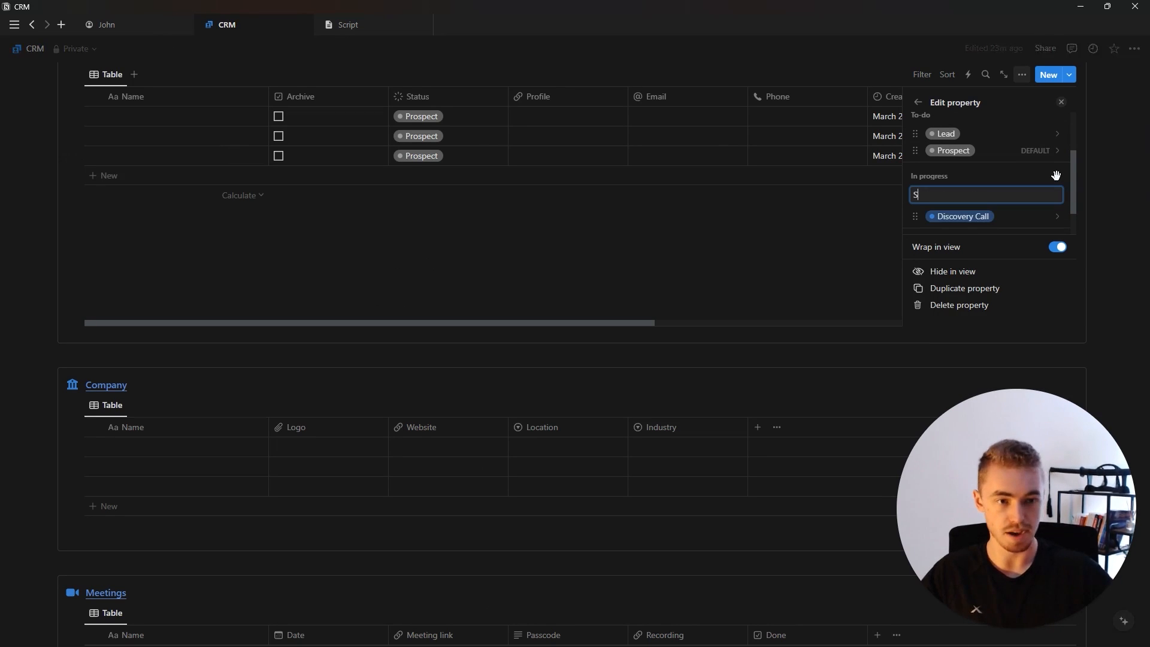
type("trategy Call")
key("Return")
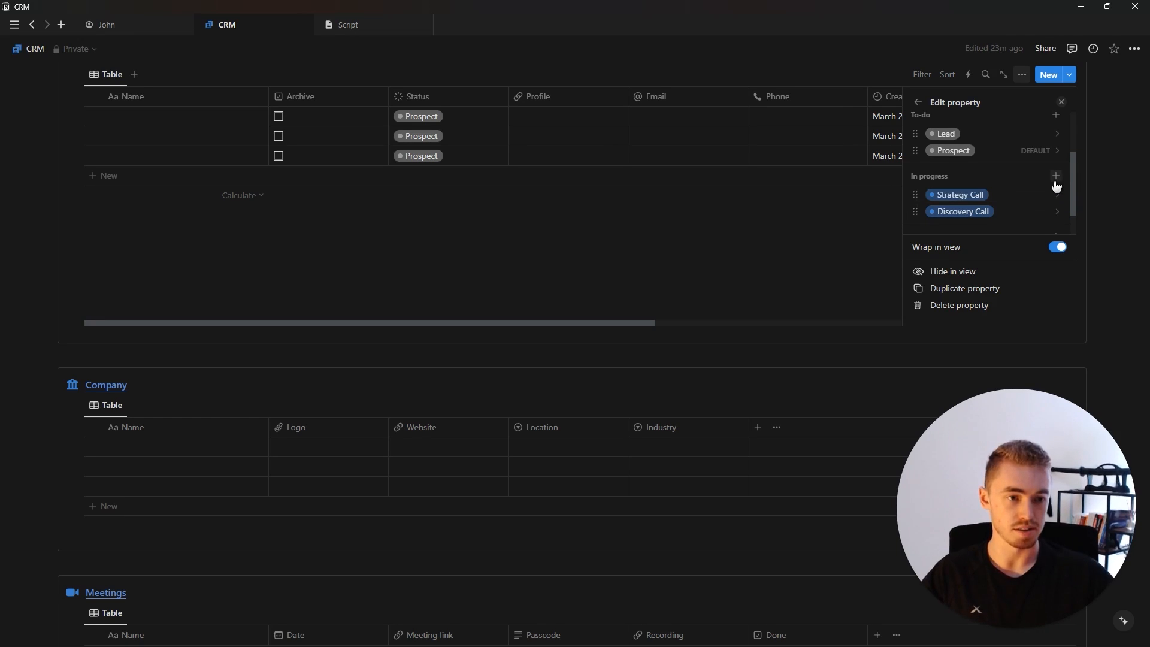
left_click(1055, 176)
type("Client")
key("Return")
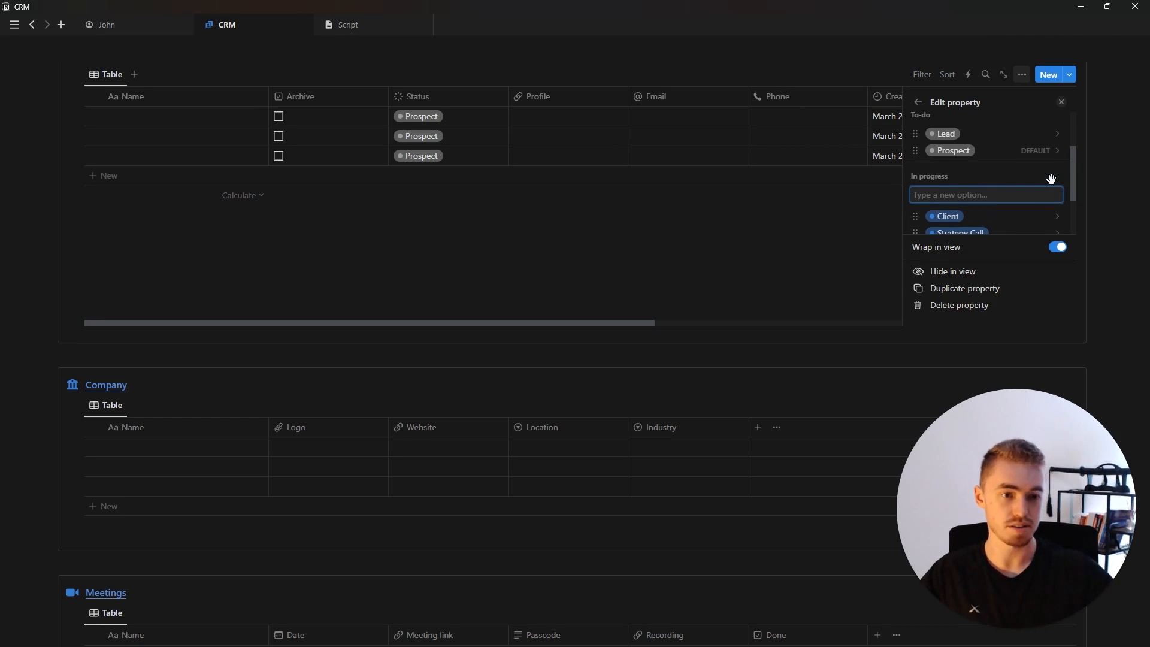
Step: Add the options Ghosted and Lost to the Complete group of the Contacts Status property
scroll(986, 160, "down", 2)
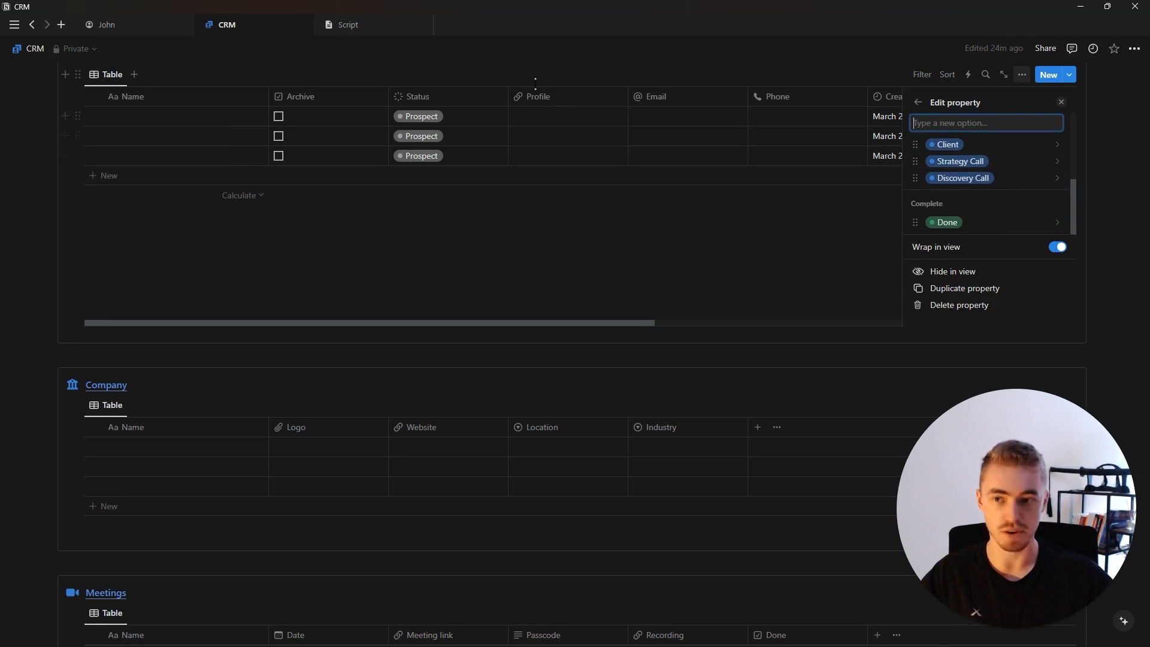
scroll(995, 180, "up", 3)
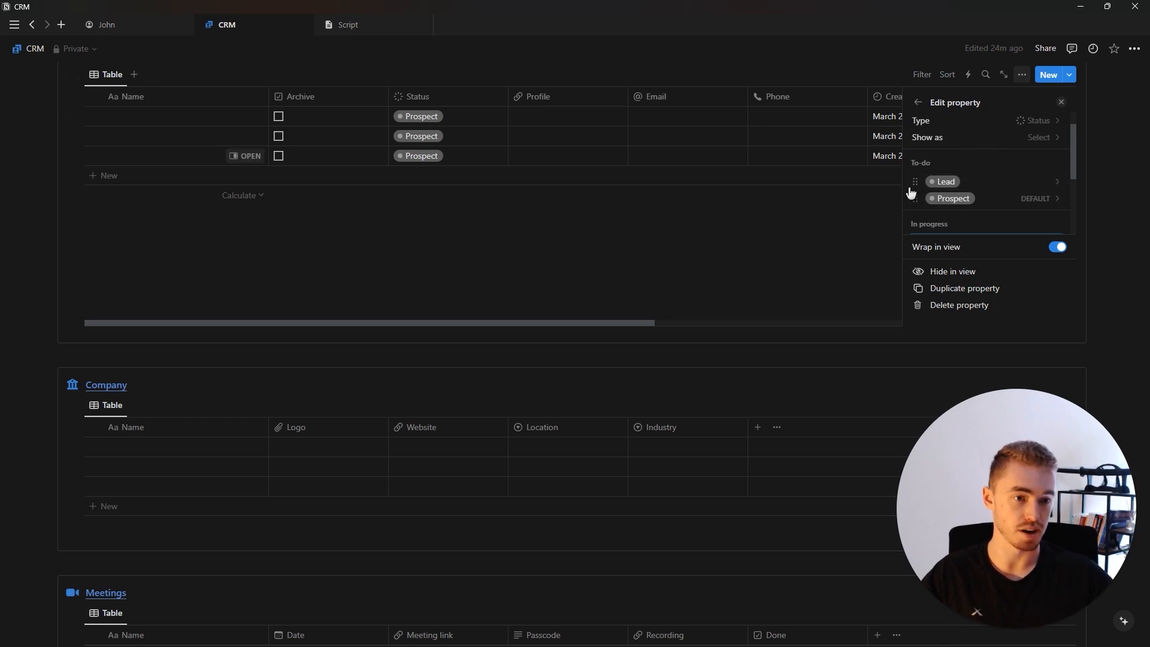
scroll(946, 197, "down", 5)
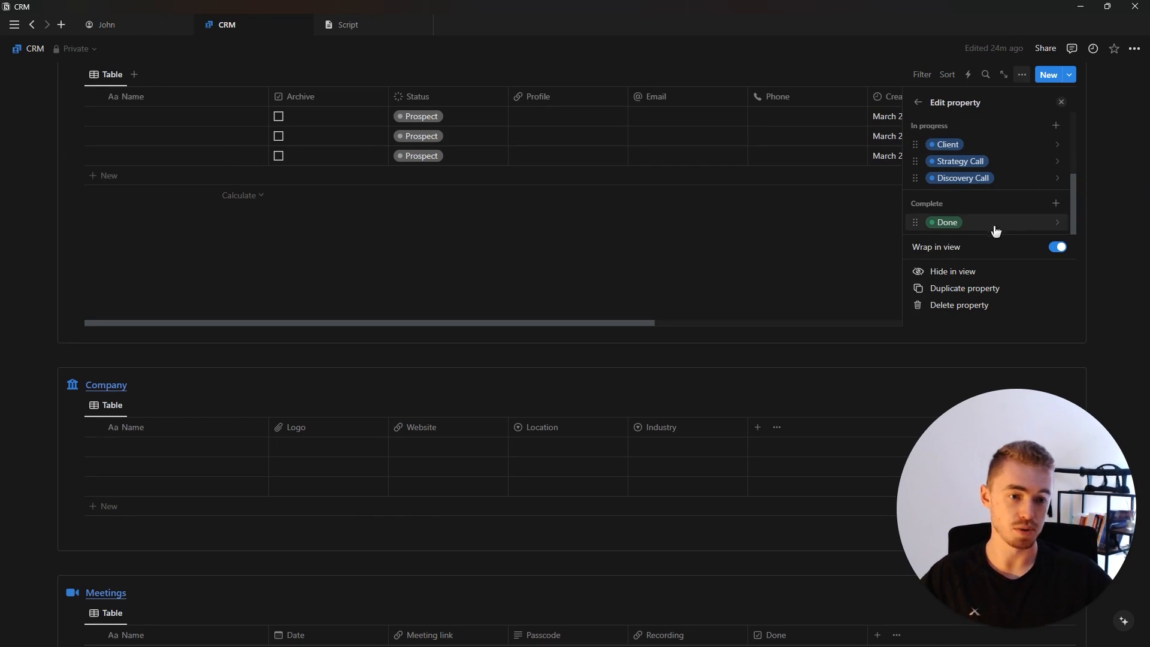
left_click(1066, 199)
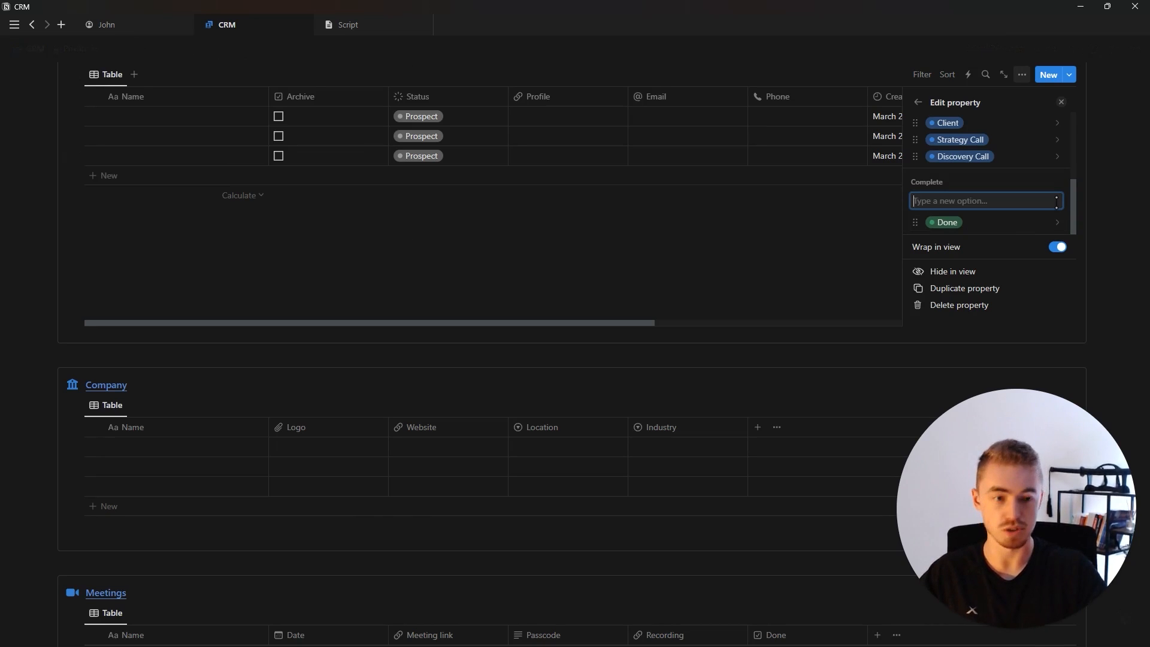
type("Ghosted")
key("Return")
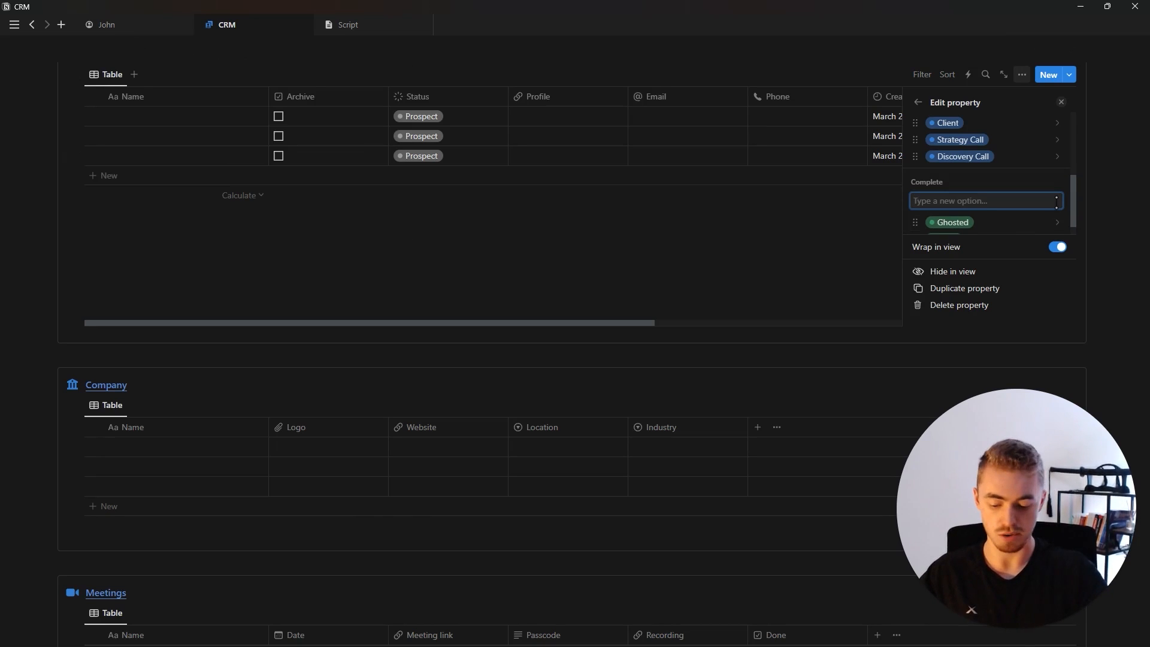
scroll(975, 195, "down", 1)
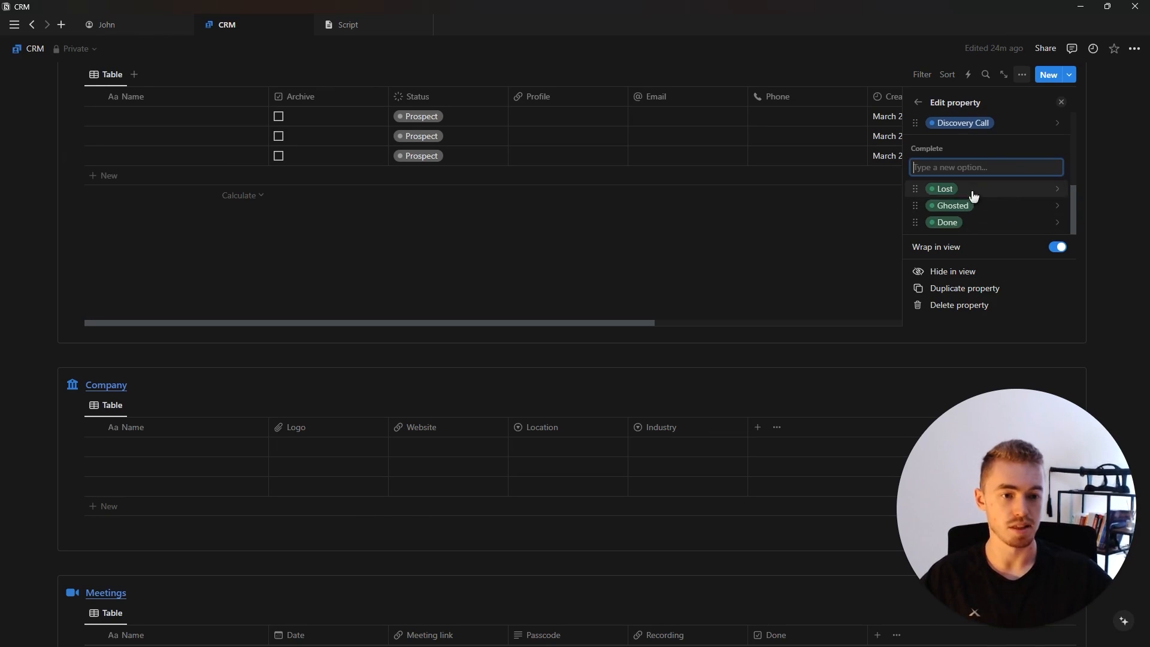
Step: Set the color of the Lost, Ghosted and Done status options to Light gray
left_click(976, 191)
left_click(980, 316)
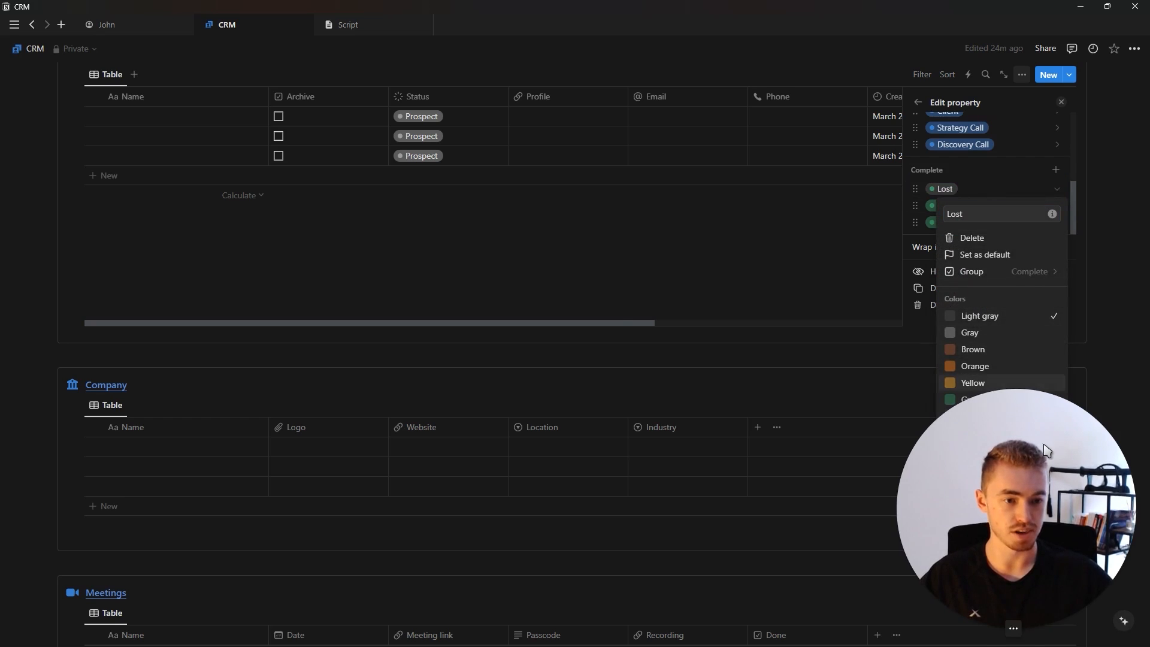
left_click(920, 226)
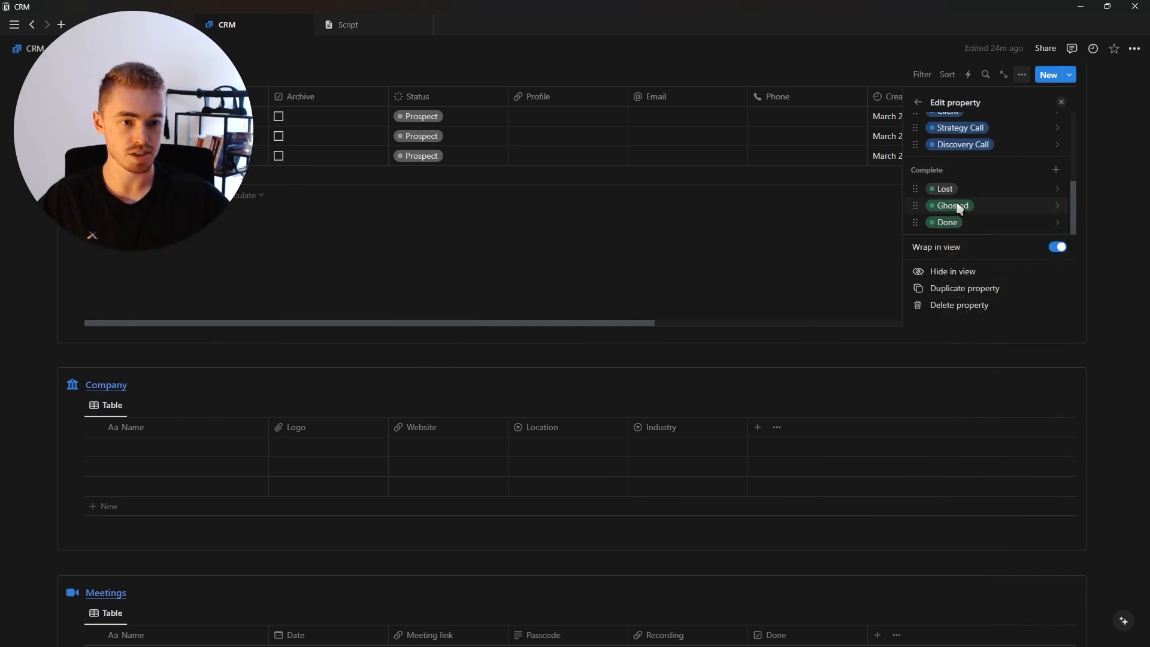
left_click(954, 205)
left_click(982, 331)
left_click(929, 222)
left_click(950, 225)
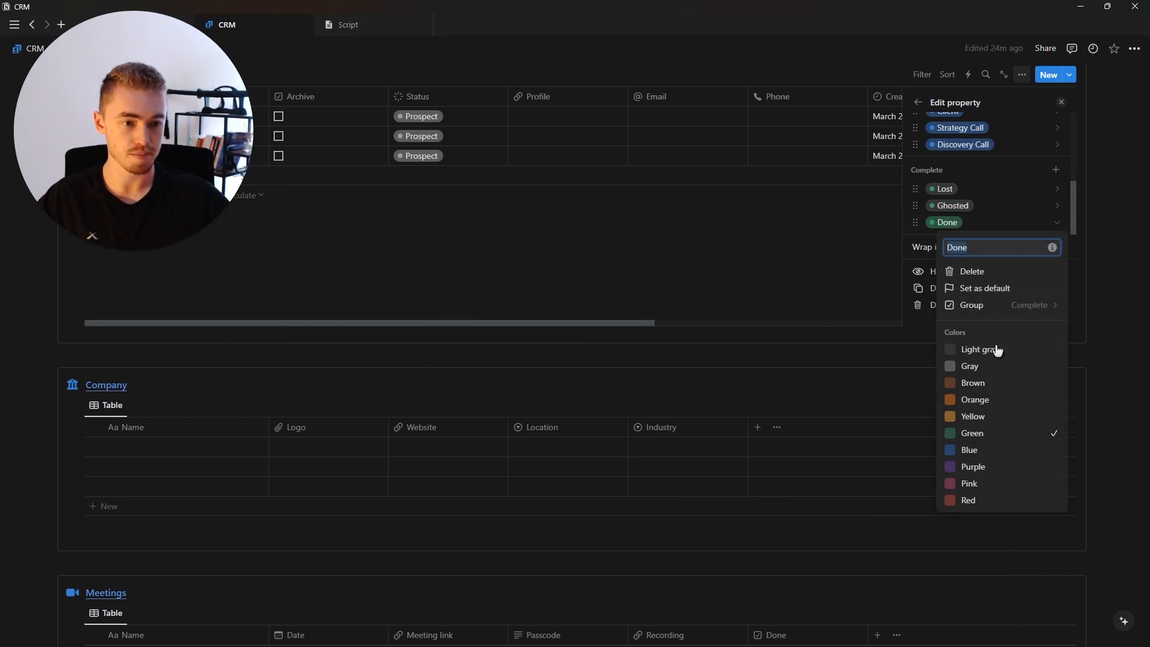
left_click(926, 179)
Step: Reorder the In progress options as Discovery Call, Strategy Call, Client, and color Client purple
scroll(980, 186, "up", 2)
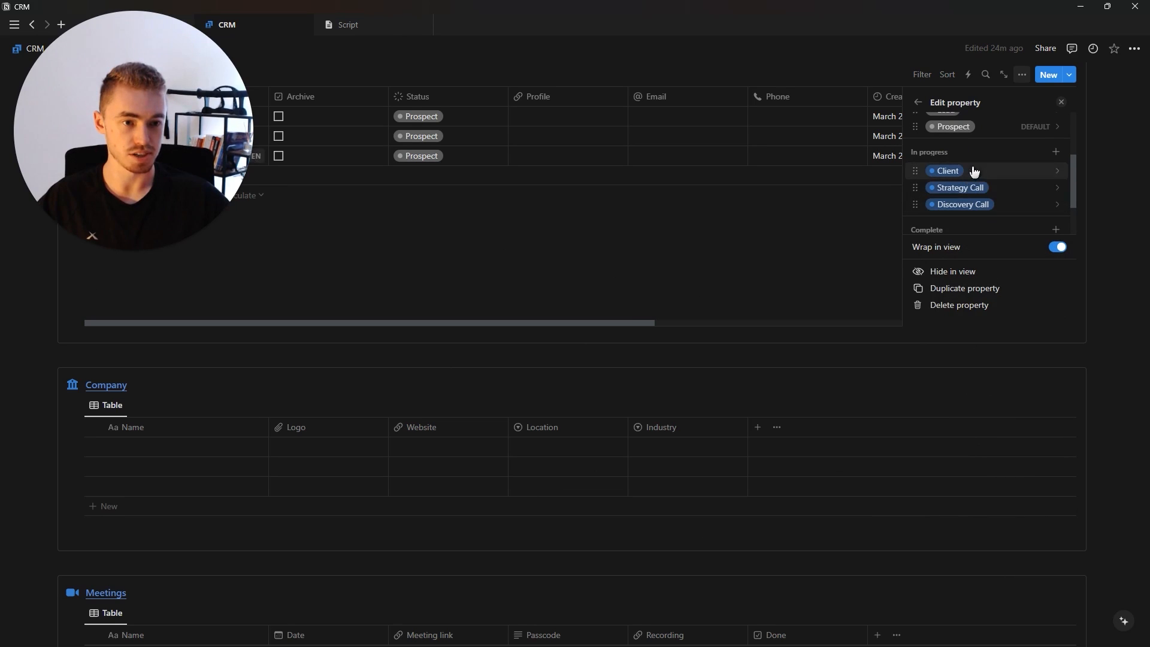
left_click_drag(974, 172, 966, 204)
left_click(962, 207)
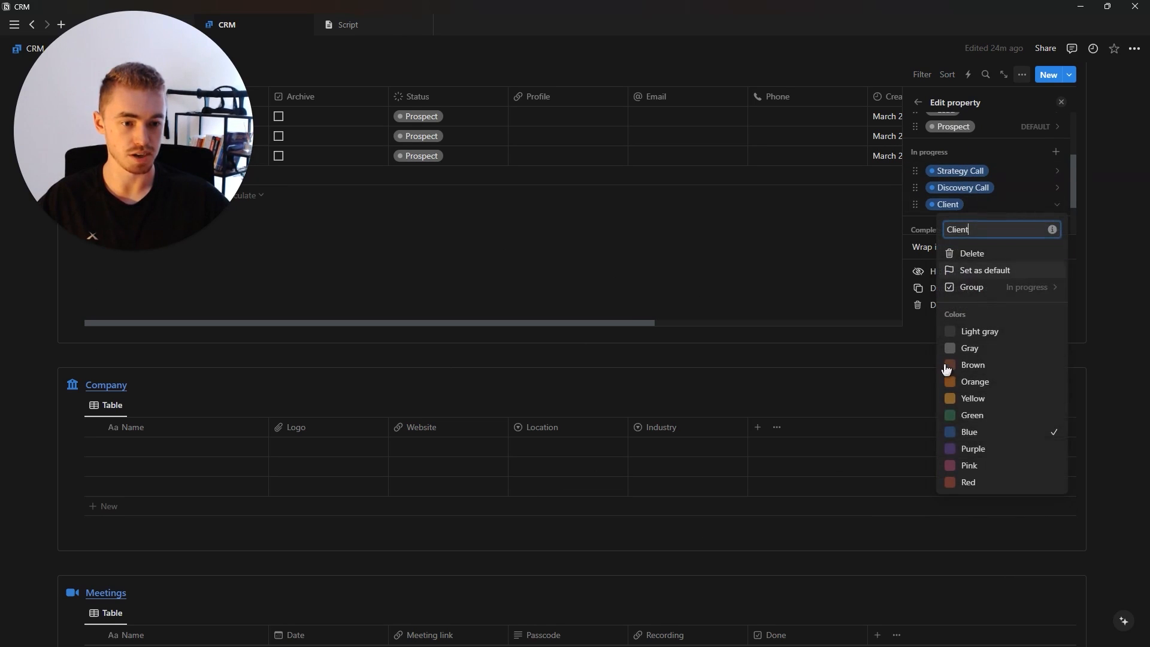
left_click(983, 450)
left_click(966, 190)
left_click_drag(966, 190, 973, 174)
Step: Color the In progress options Client blue, Strategy Call purple and Discovery Call pink
left_click(974, 172)
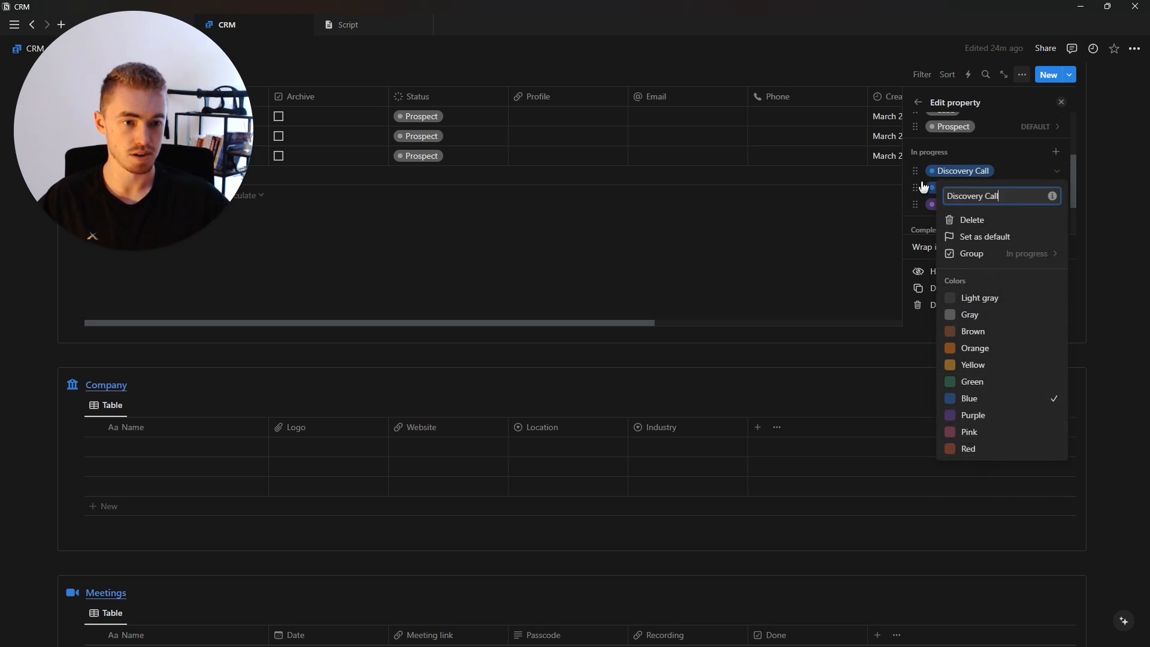
left_click(956, 187)
key("Escape")
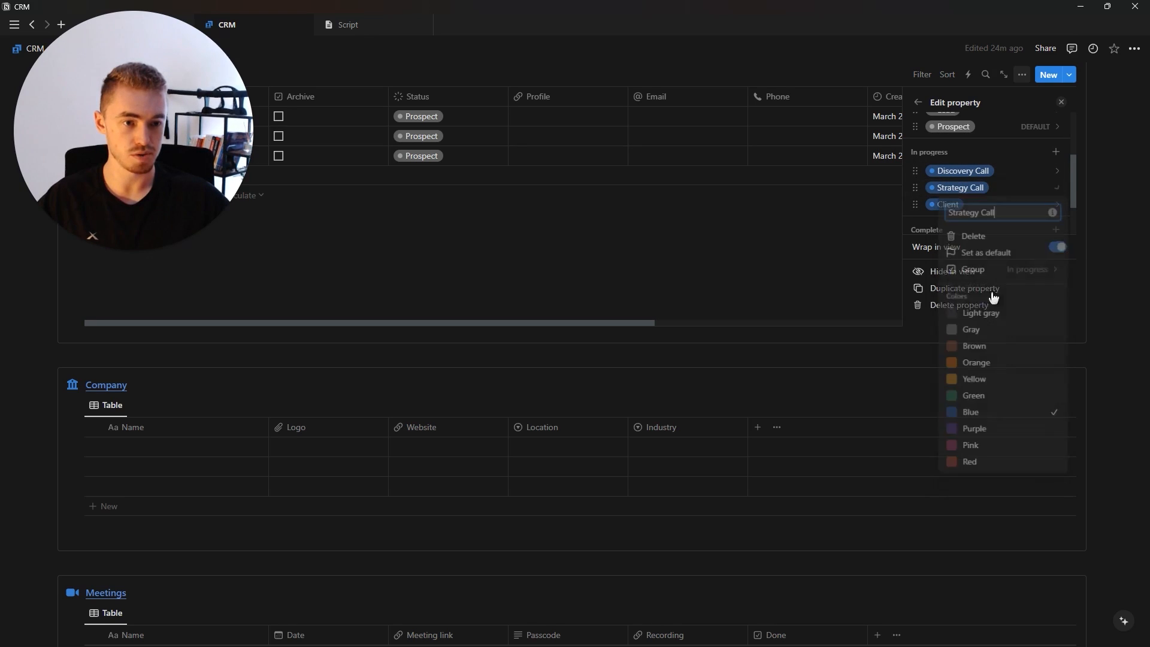
left_click(995, 428)
left_click(965, 173)
left_click(965, 173)
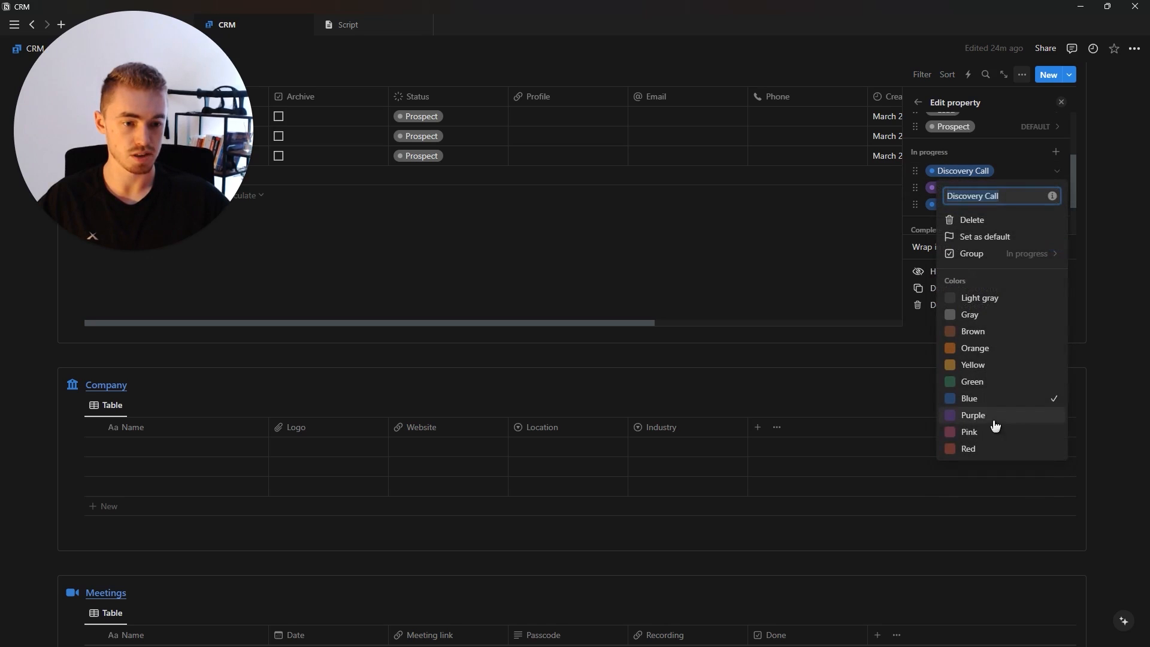
left_click(995, 431)
key("Escape")
Step: Set the color of the To-do options Prospect and Lead to red
scroll(985, 180, "up", 2)
left_click(970, 186)
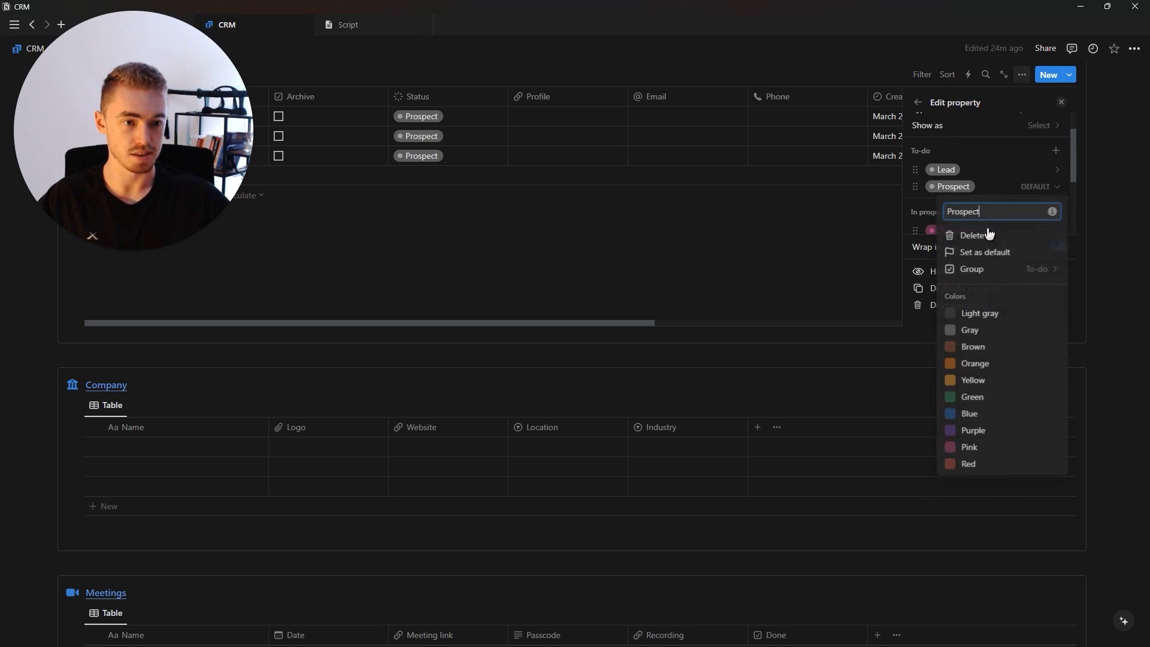
left_click(969, 464)
key("Escape")
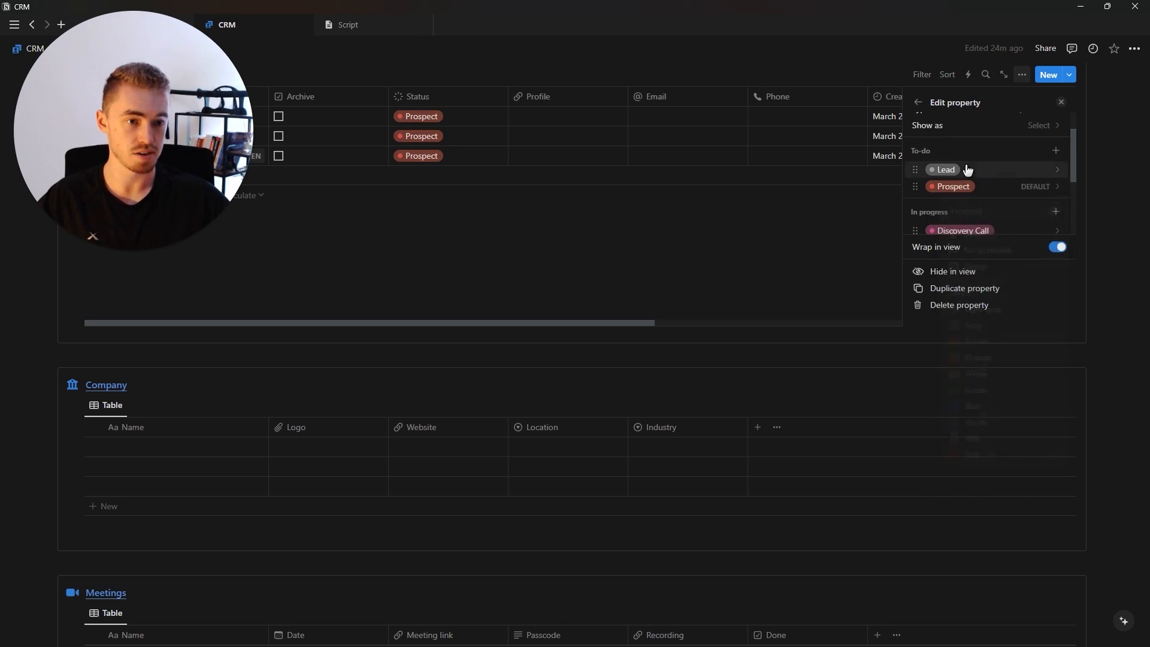
left_click(969, 170)
left_click(1008, 154)
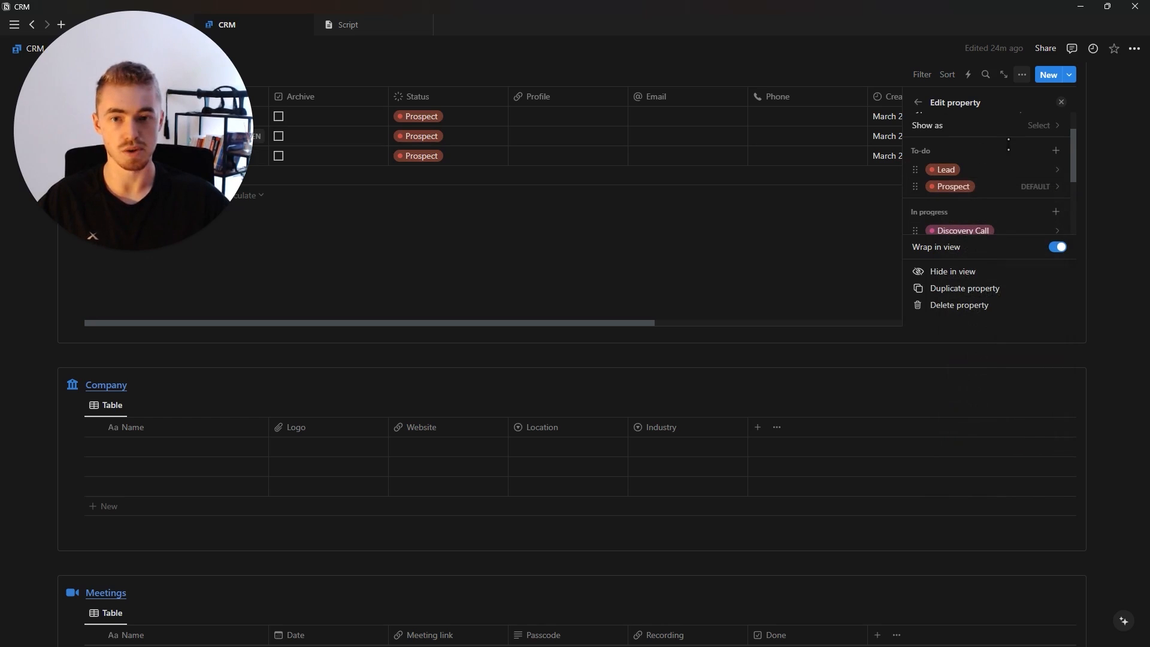
Step: Move the Lead option below Prospect in the To-do group and color it orange
left_click_drag(1001, 171, 1001, 191)
left_click(1001, 188)
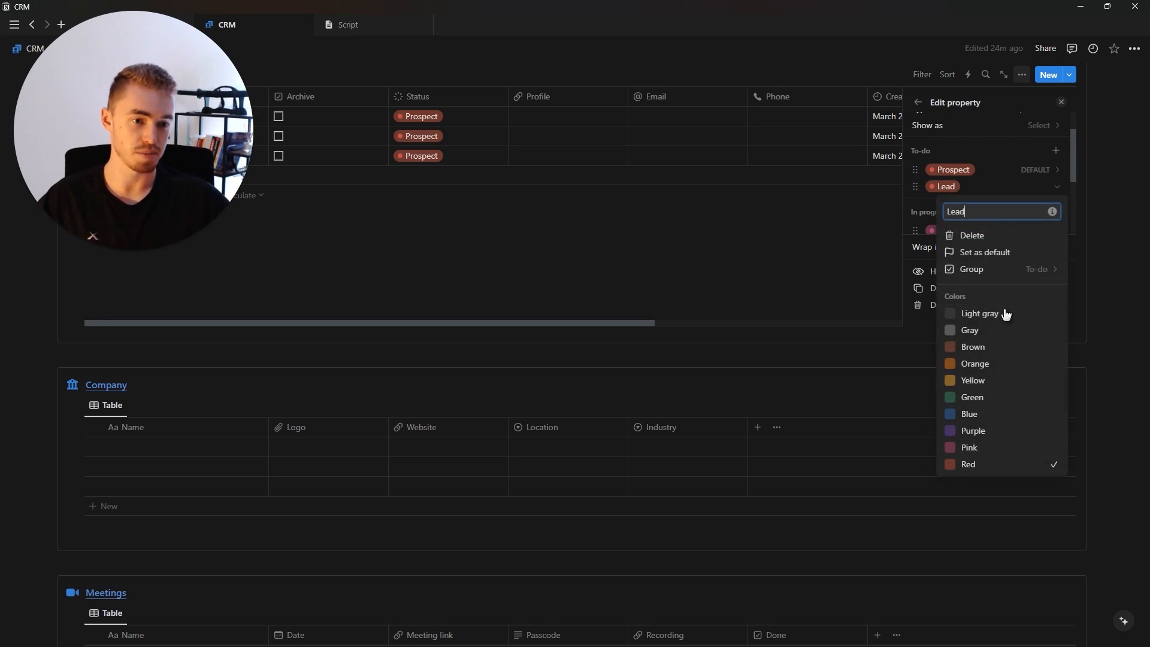
left_click(989, 363)
left_click(970, 152)
Step: Enter a sample first name for the first contact and view its available Status options
left_click(239, 238)
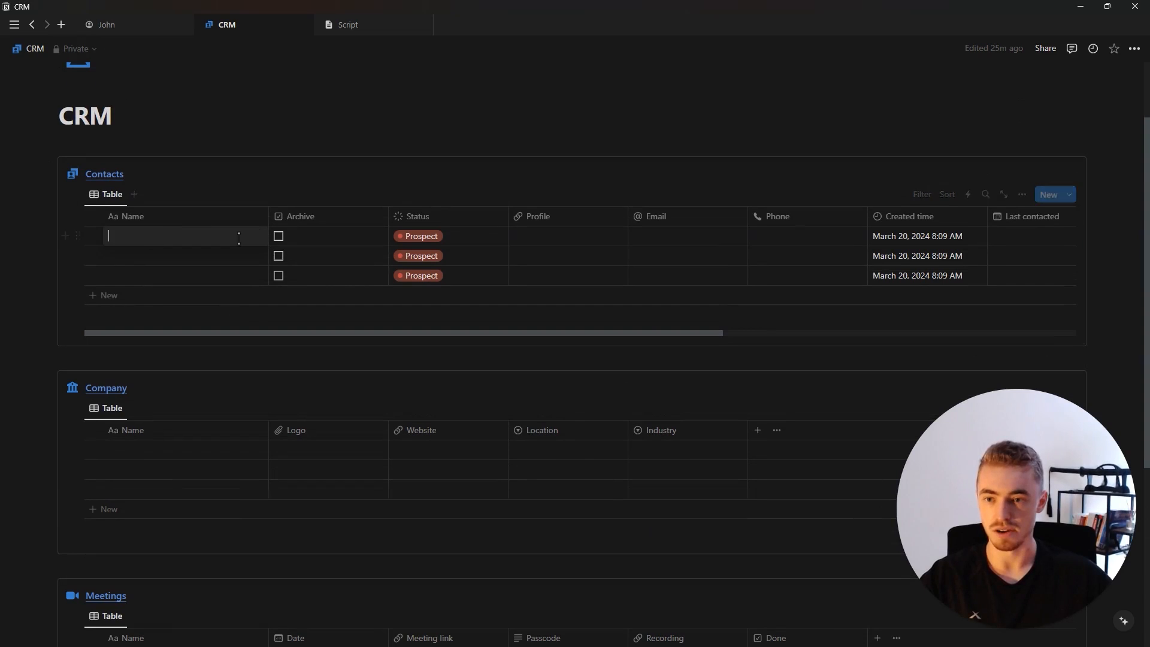
type("Jon")
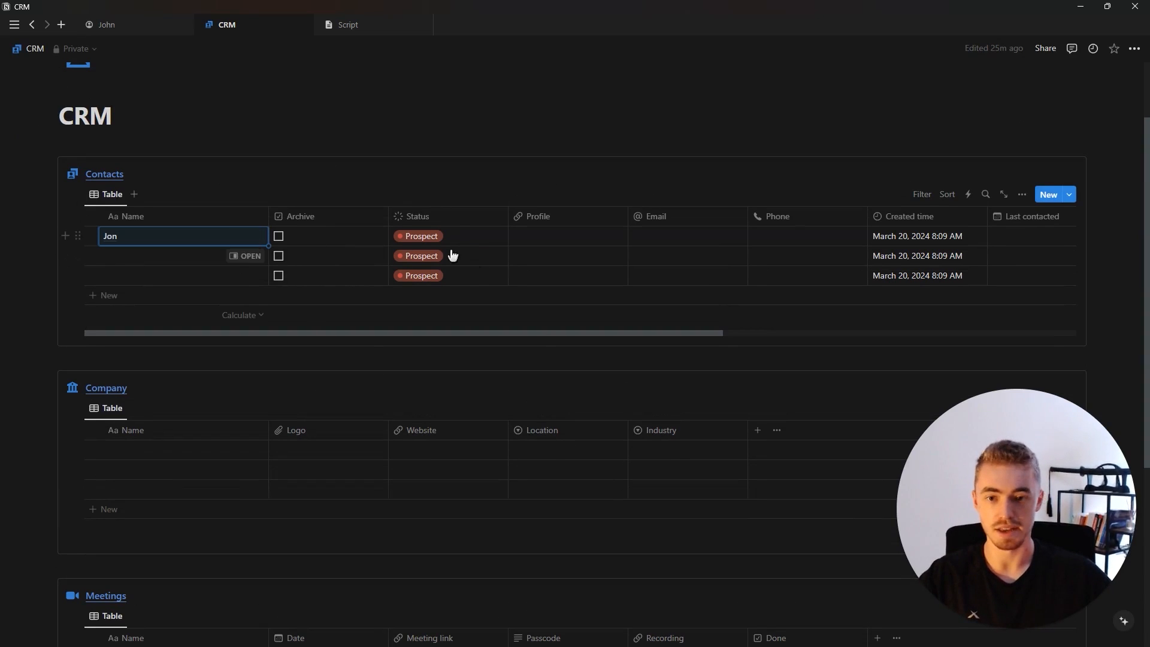
left_click(458, 232)
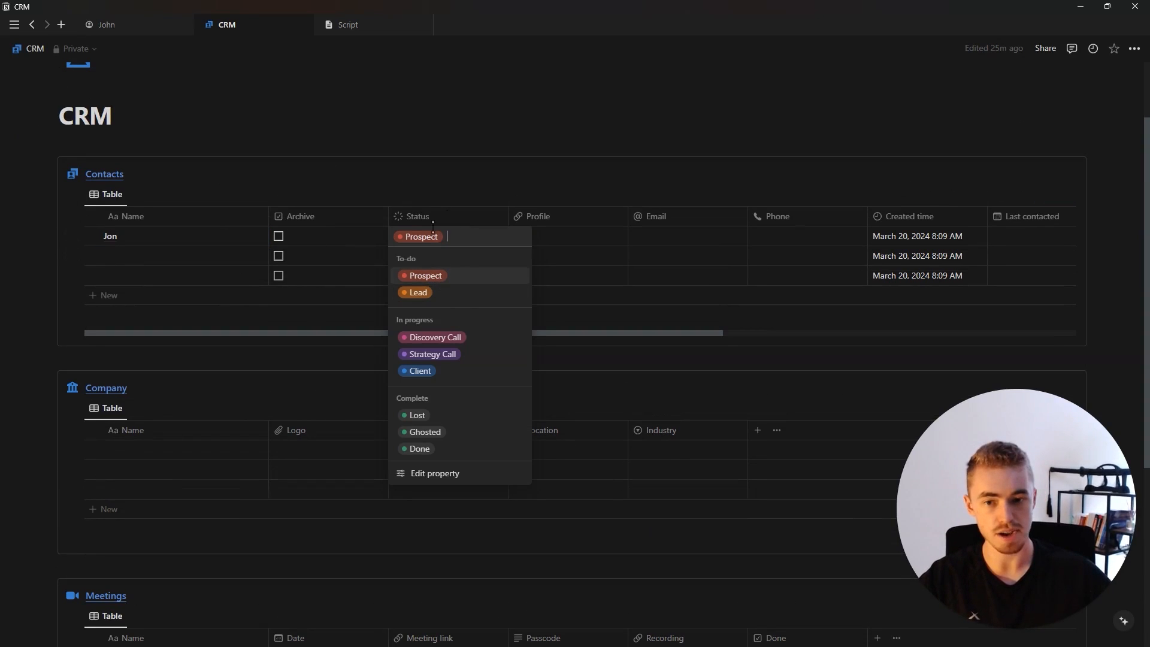
left_click(355, 201)
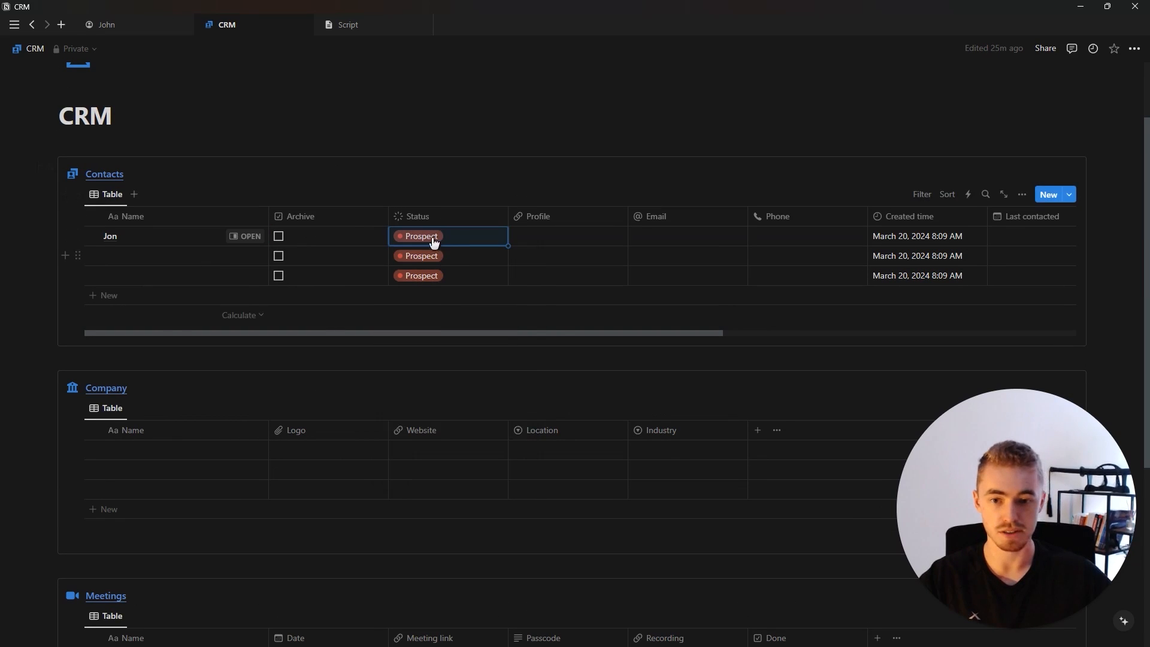
Step: Open the Status property's settings and examine how the Lead option could be set as default
left_click(436, 239)
left_click(455, 474)
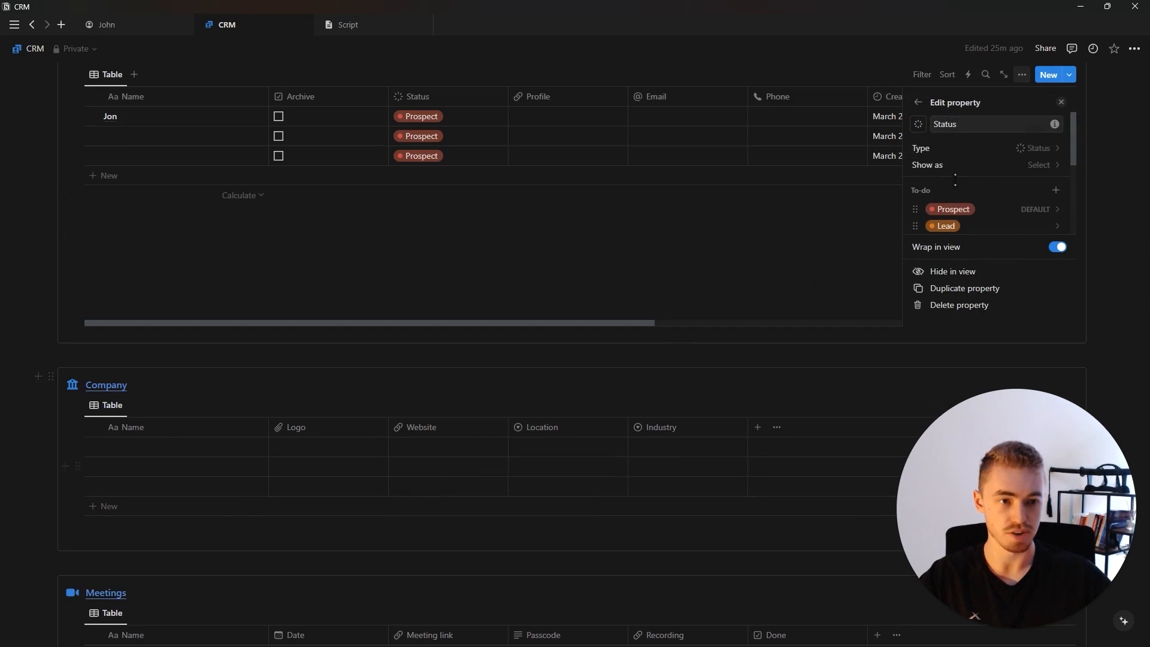
left_click(981, 226)
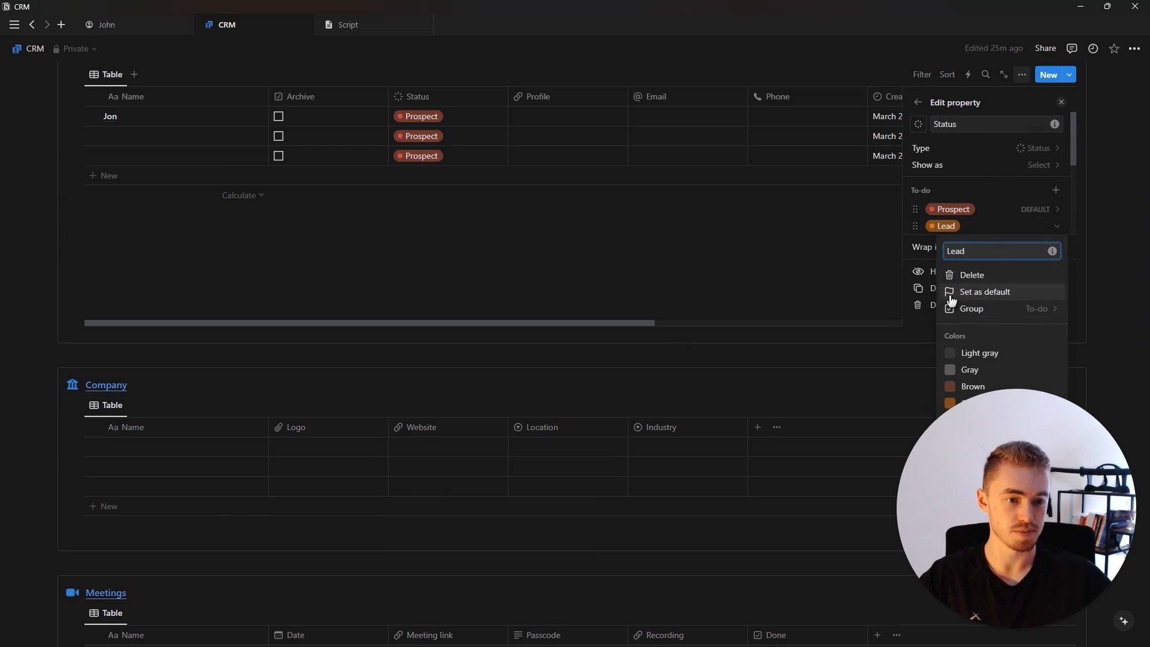
left_click(963, 176)
left_click(1062, 106)
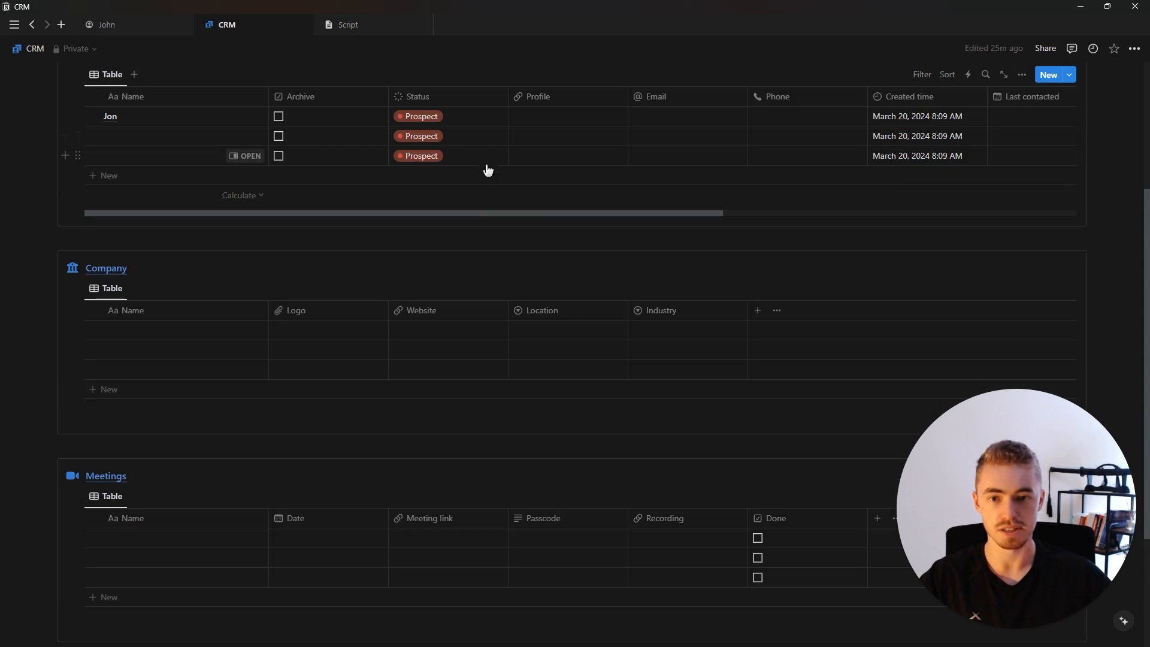
Step: Add two blank rows to the Contacts table
left_click(468, 176)
left_click(453, 196)
key("Escape")
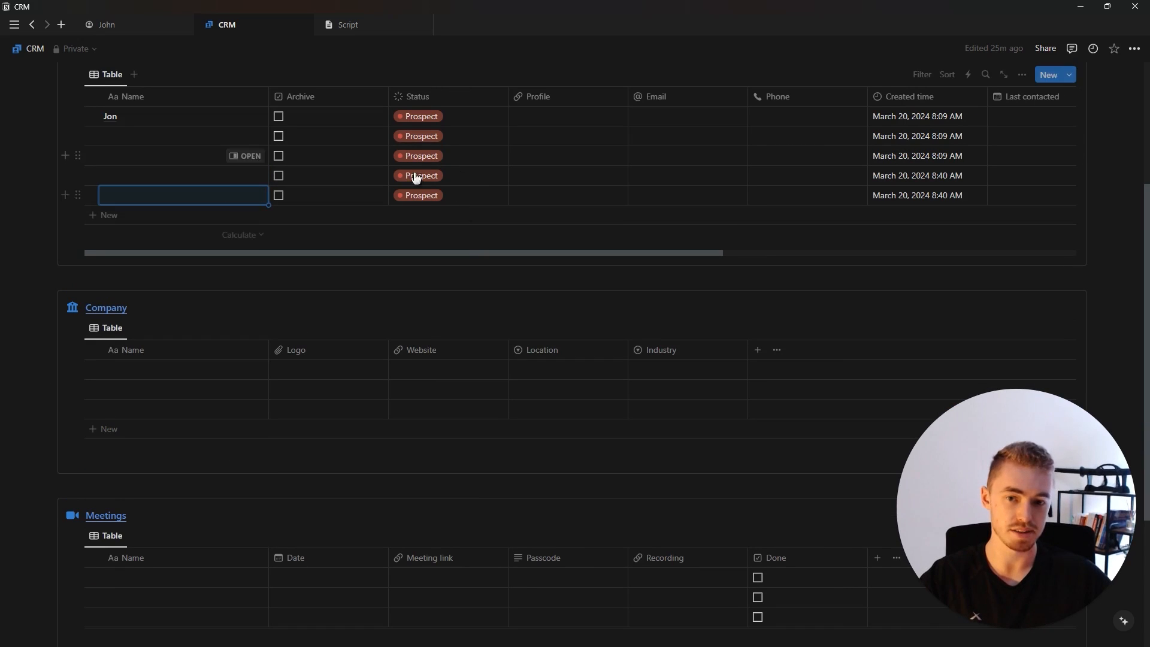
scroll(441, 190, "up", 2)
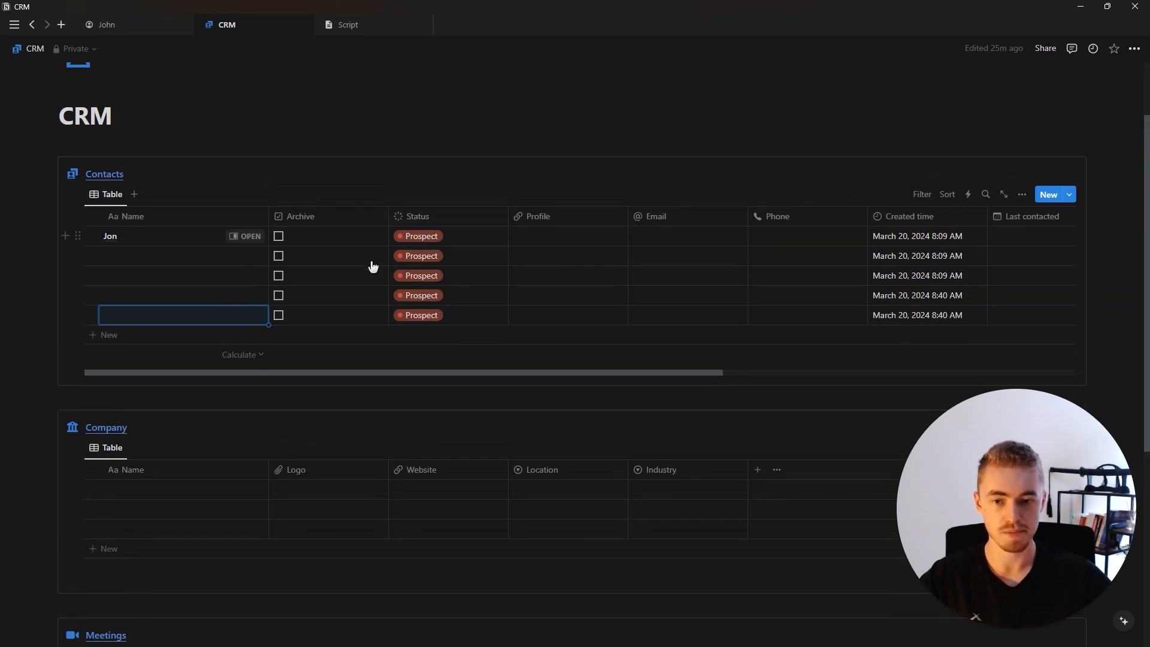
Step: Try moving the first contact's Status through Lead, Discovery Call, Client and Done
left_click(408, 236)
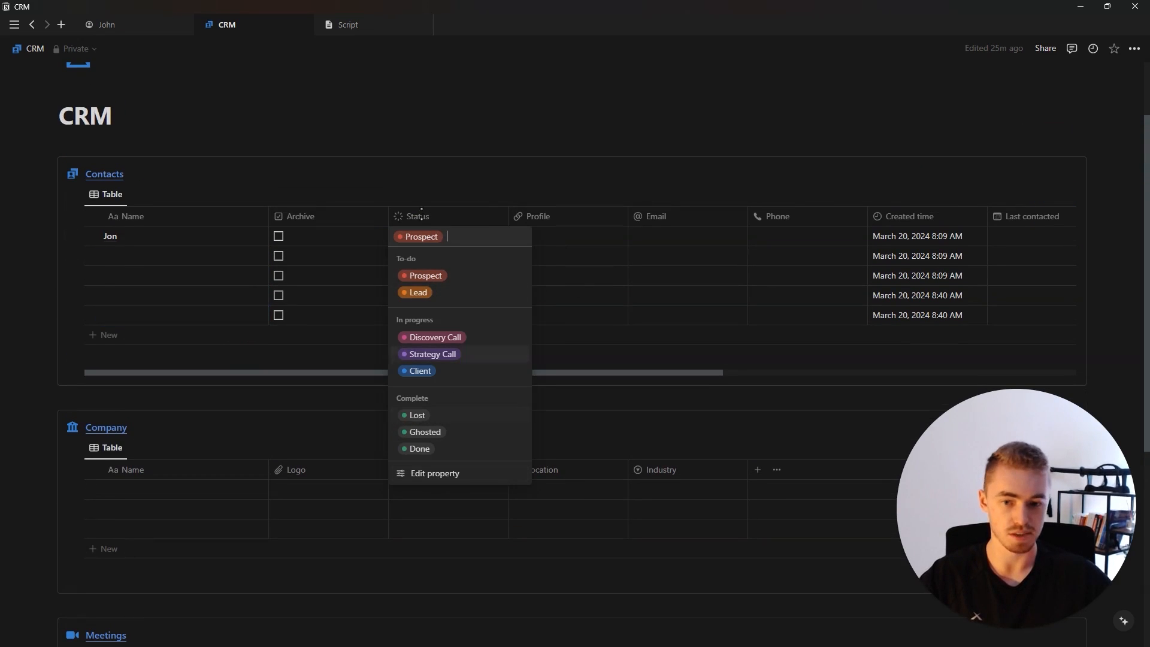
left_click(308, 238)
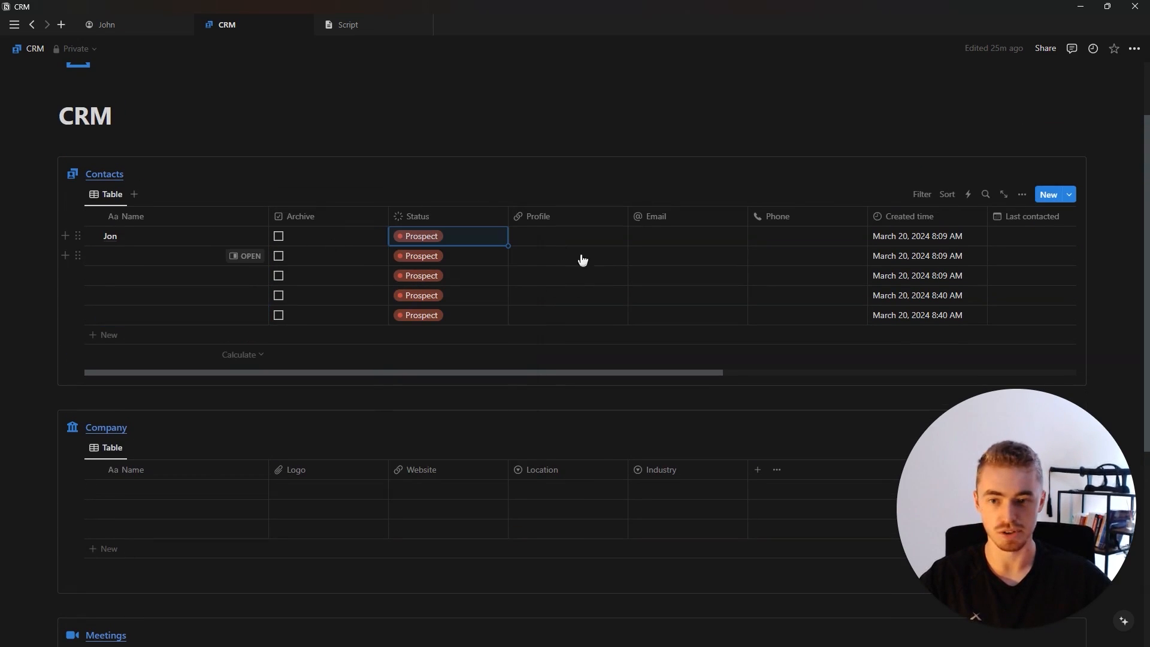
left_click(432, 236)
left_click(426, 294)
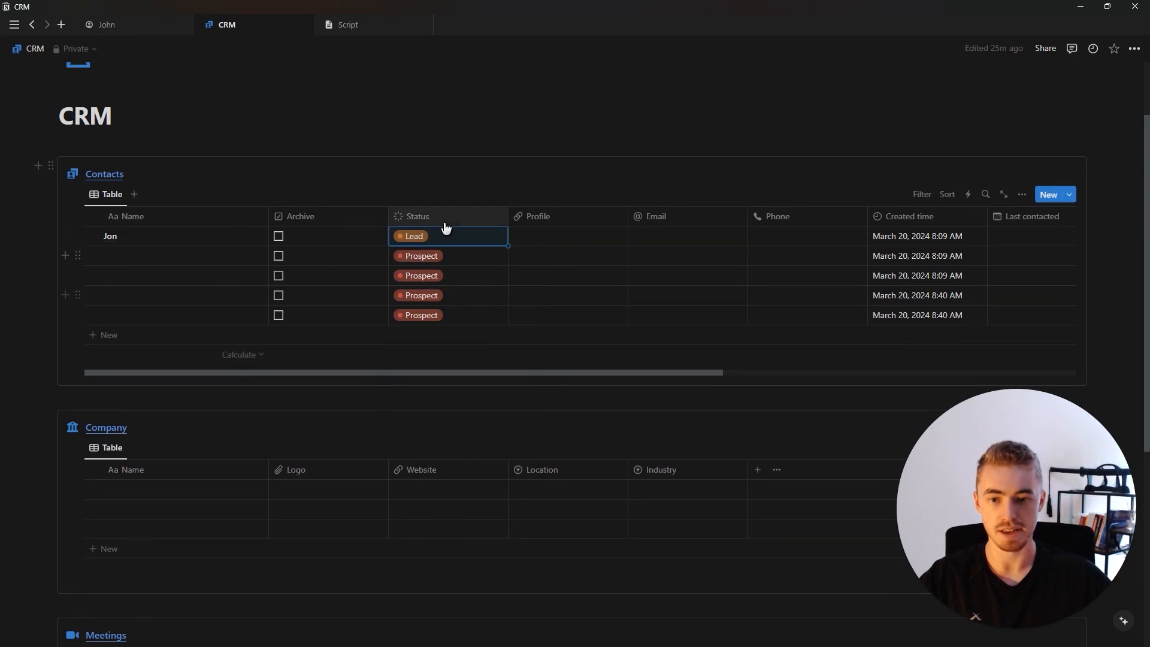
left_click(442, 235)
left_click(440, 337)
left_click(434, 242)
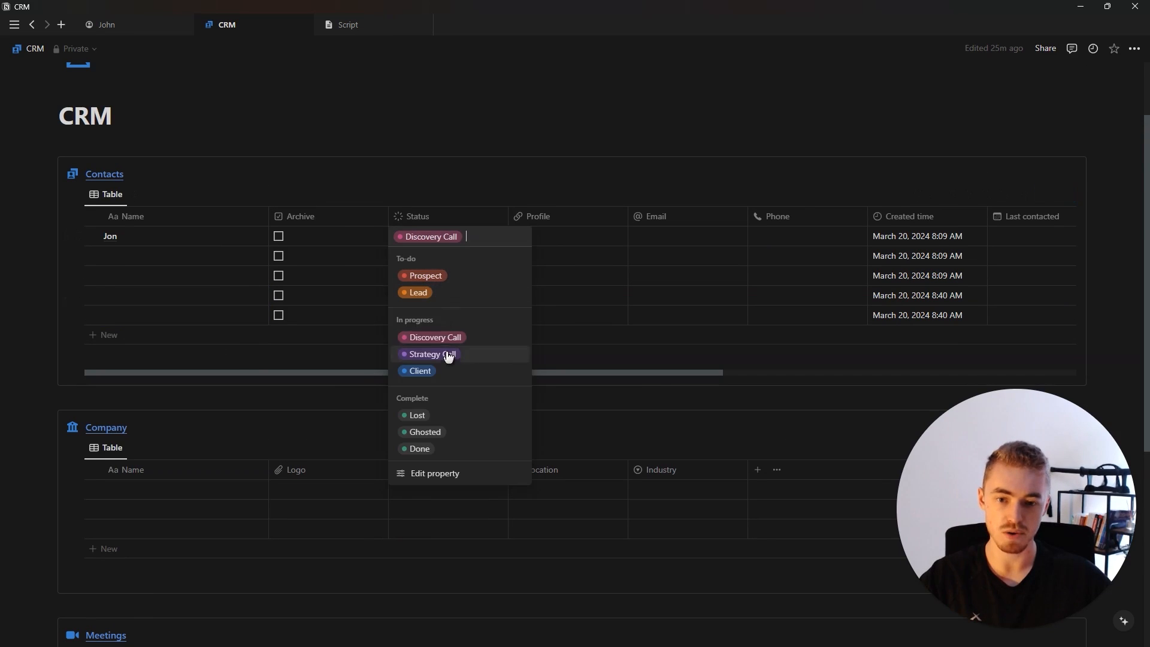
left_click(446, 369)
left_click(427, 239)
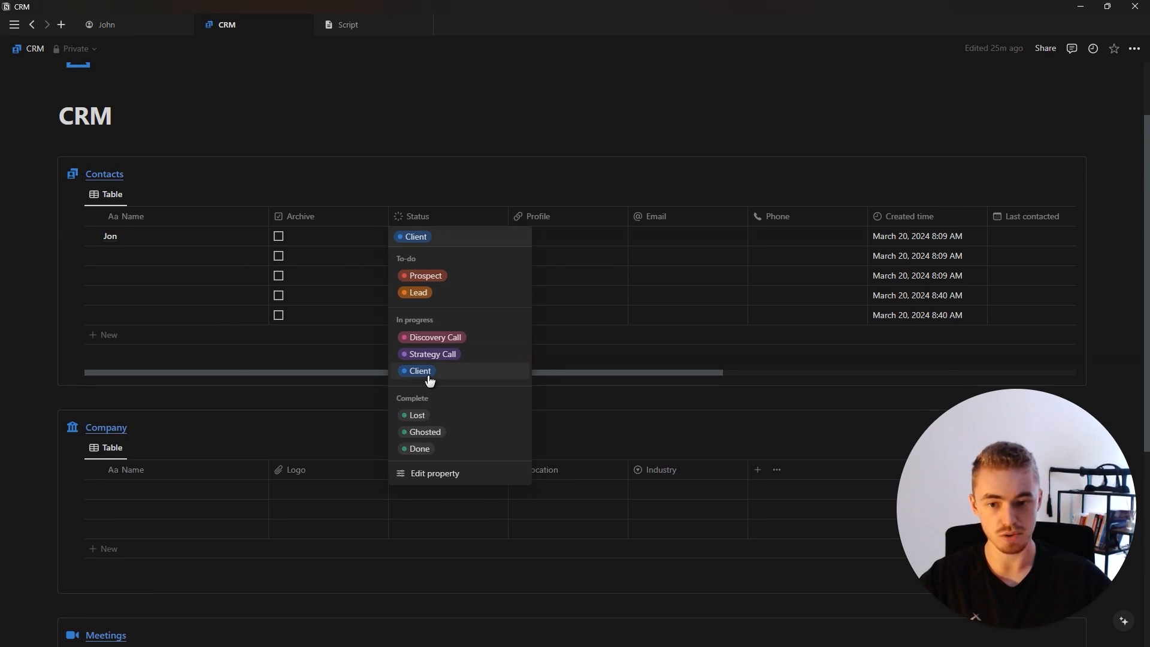
left_click(437, 448)
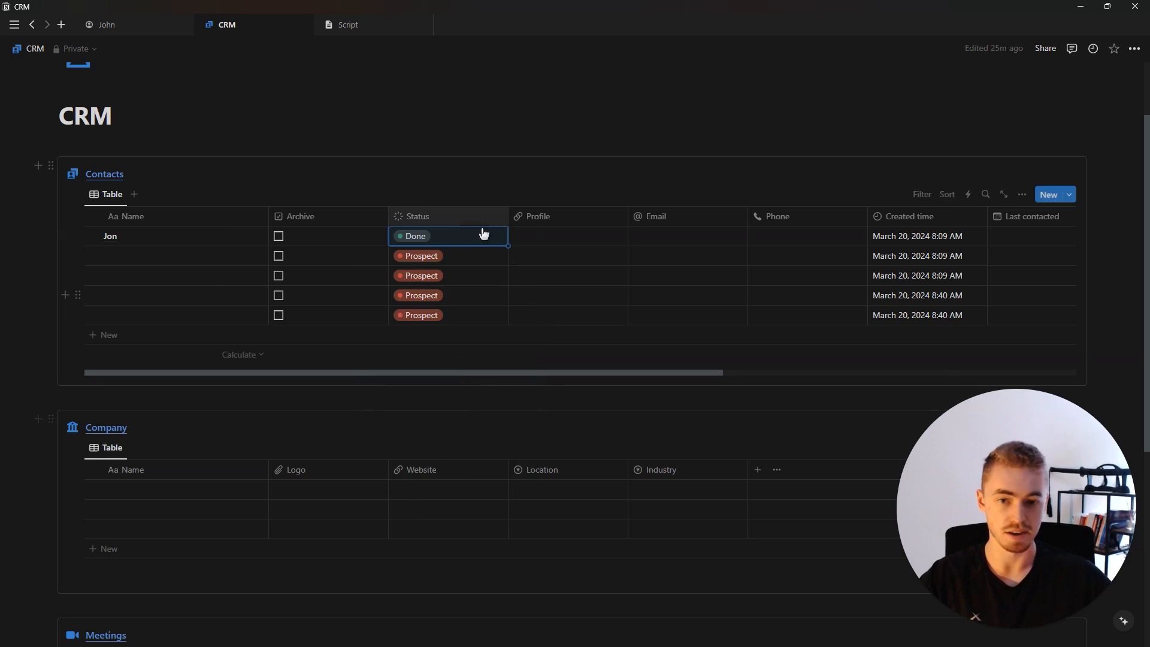
Step: Set the first contact's Status to Client
left_click(459, 238)
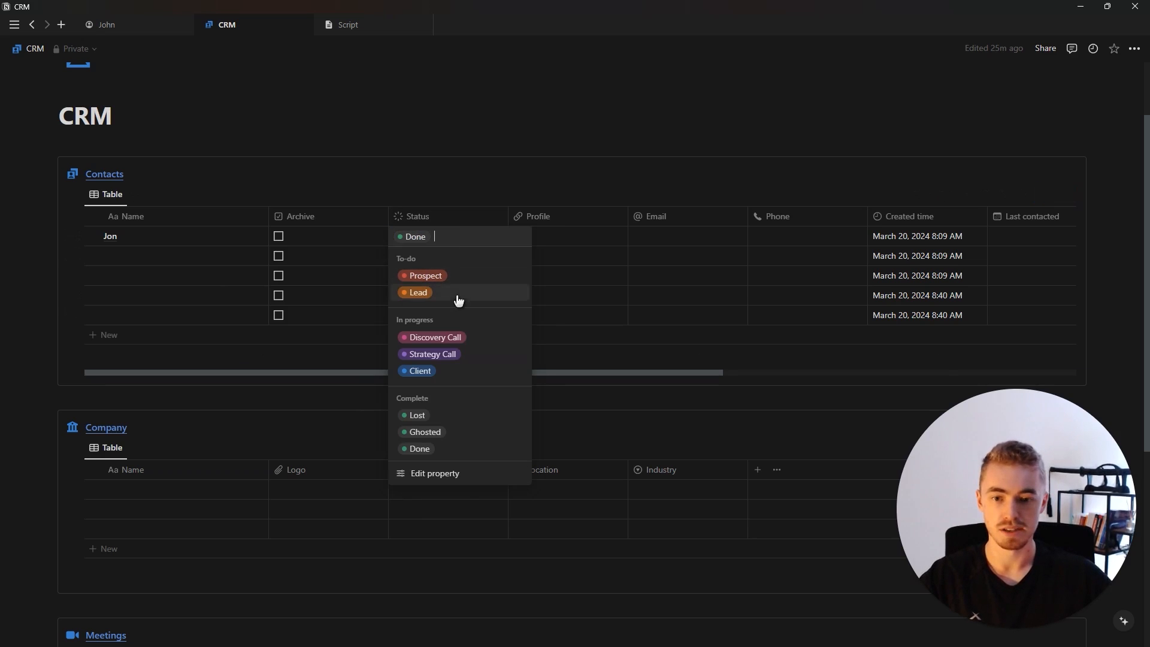
left_click(422, 372)
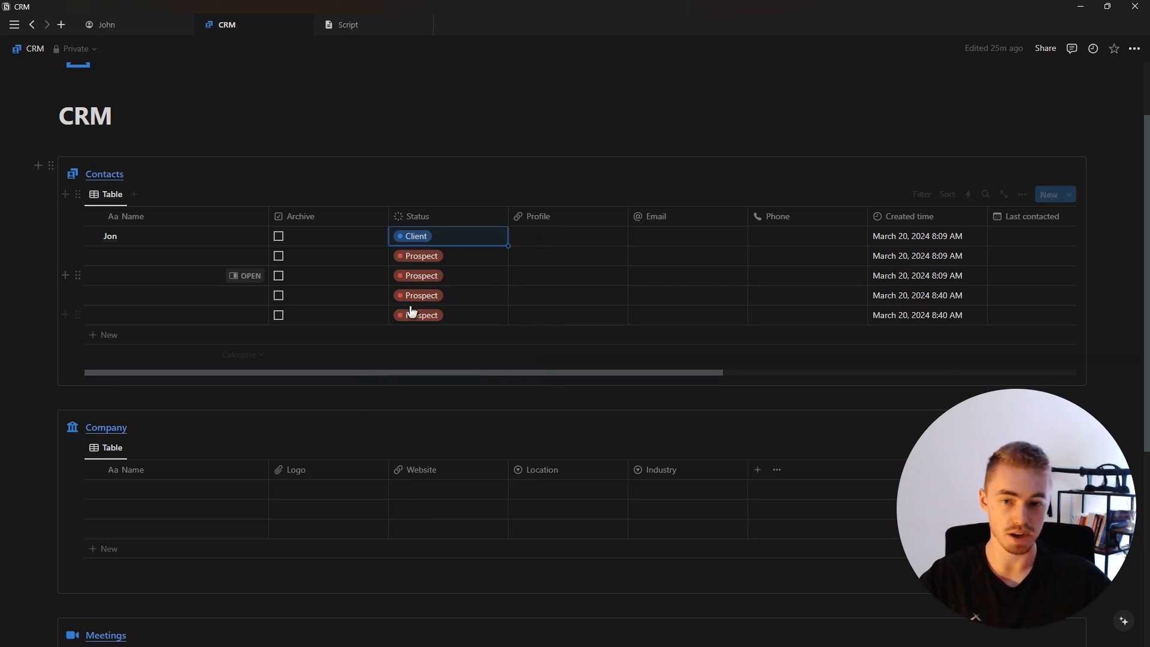
Step: Review the Status options available for the first contact
left_click(444, 236)
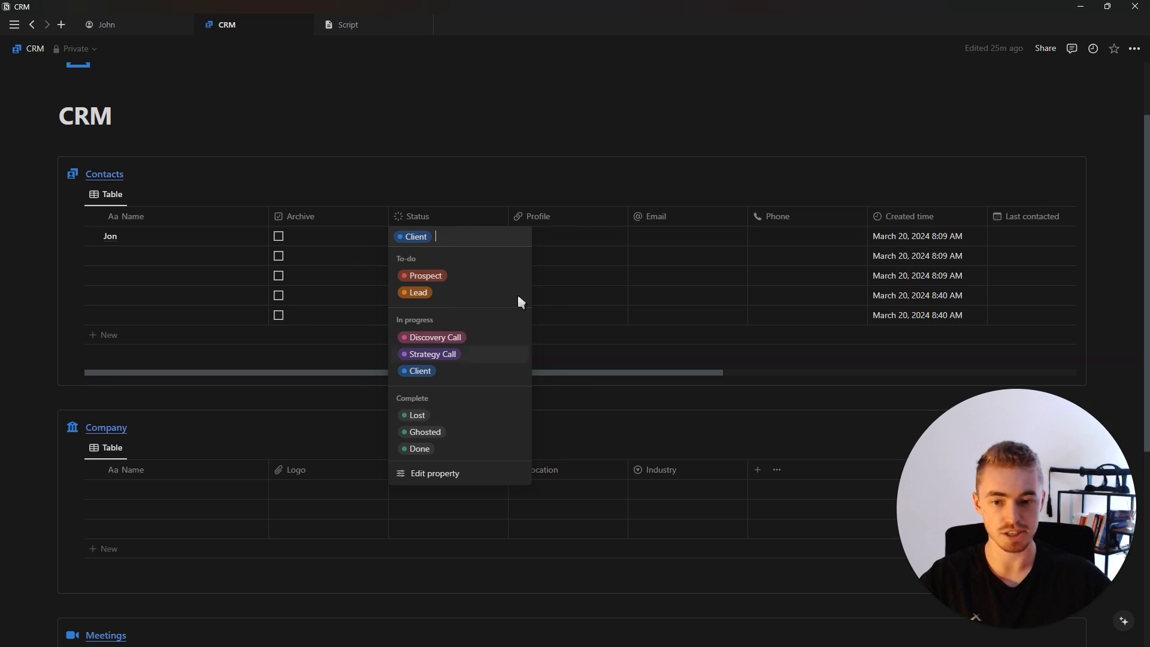
key("Escape")
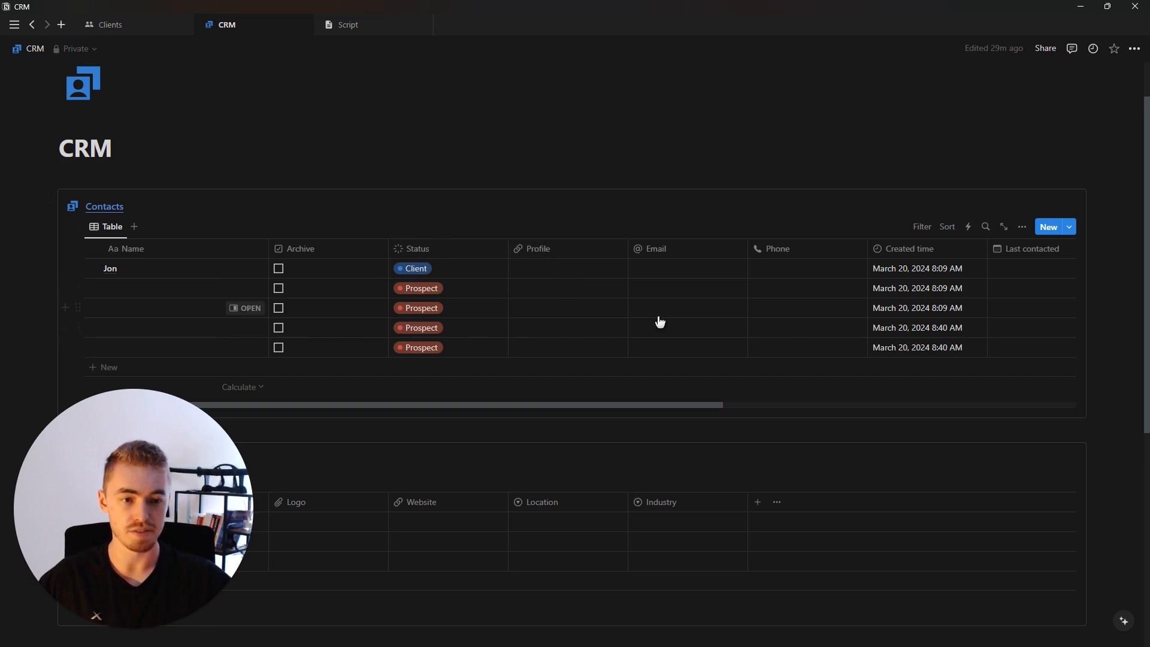
Step: Add a Meetings relation property to Contacts, linked to the CRM page's Meetings database and also shown on Meetings
scroll(660, 321, "right", 10)
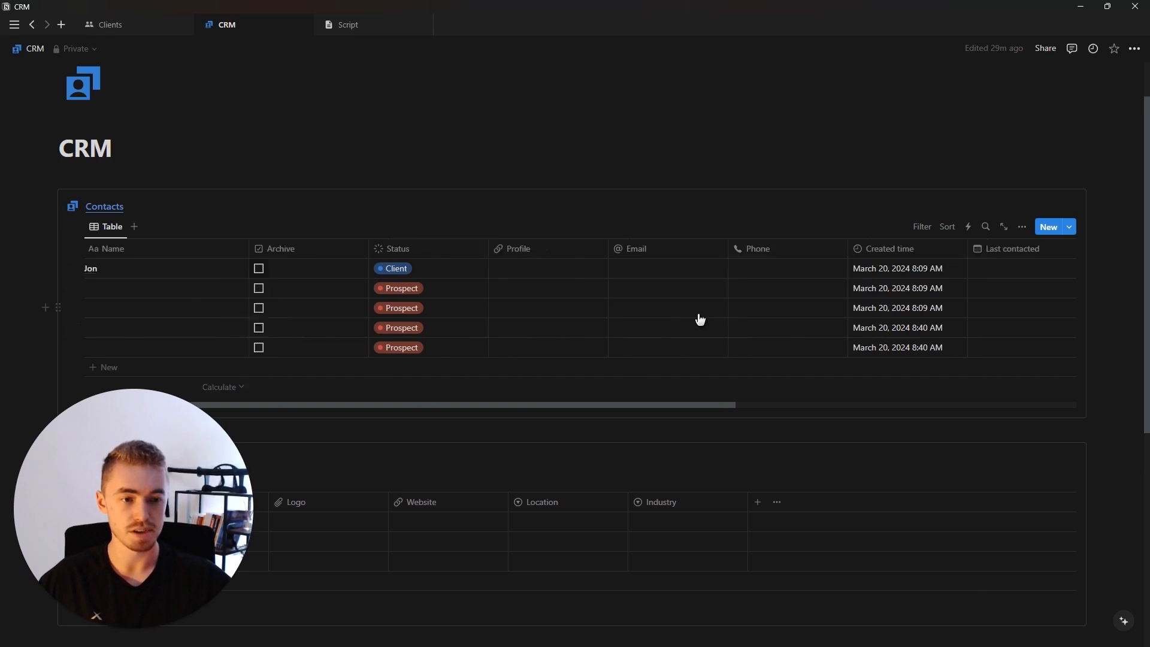
left_click(1048, 254)
type("re")
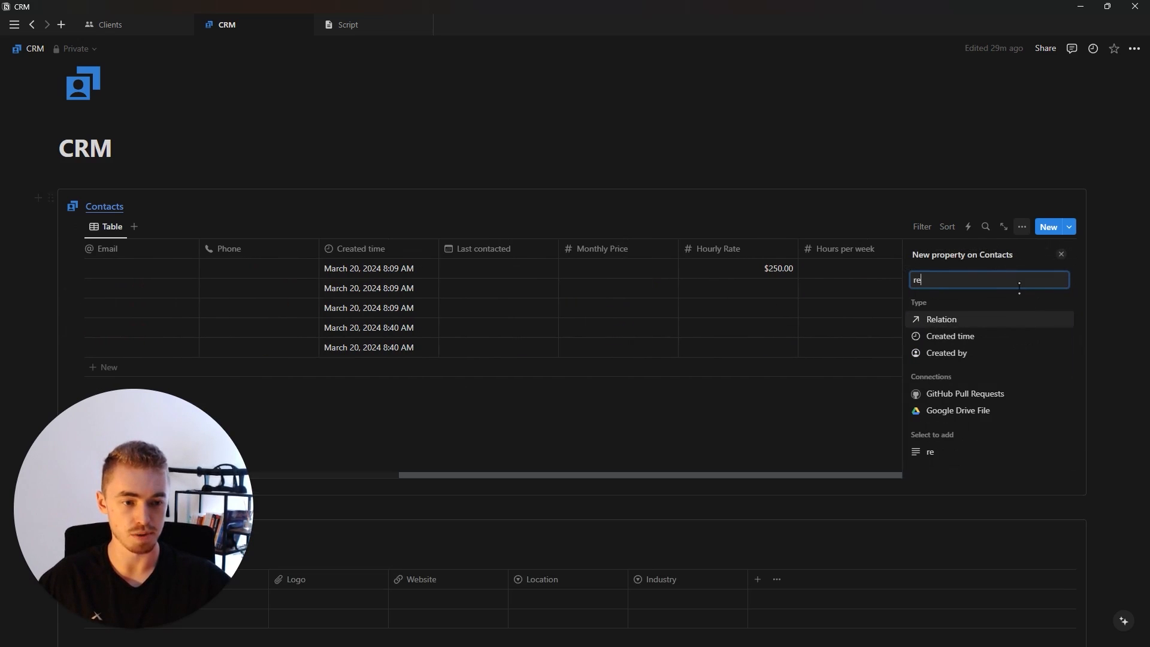
left_click(936, 319)
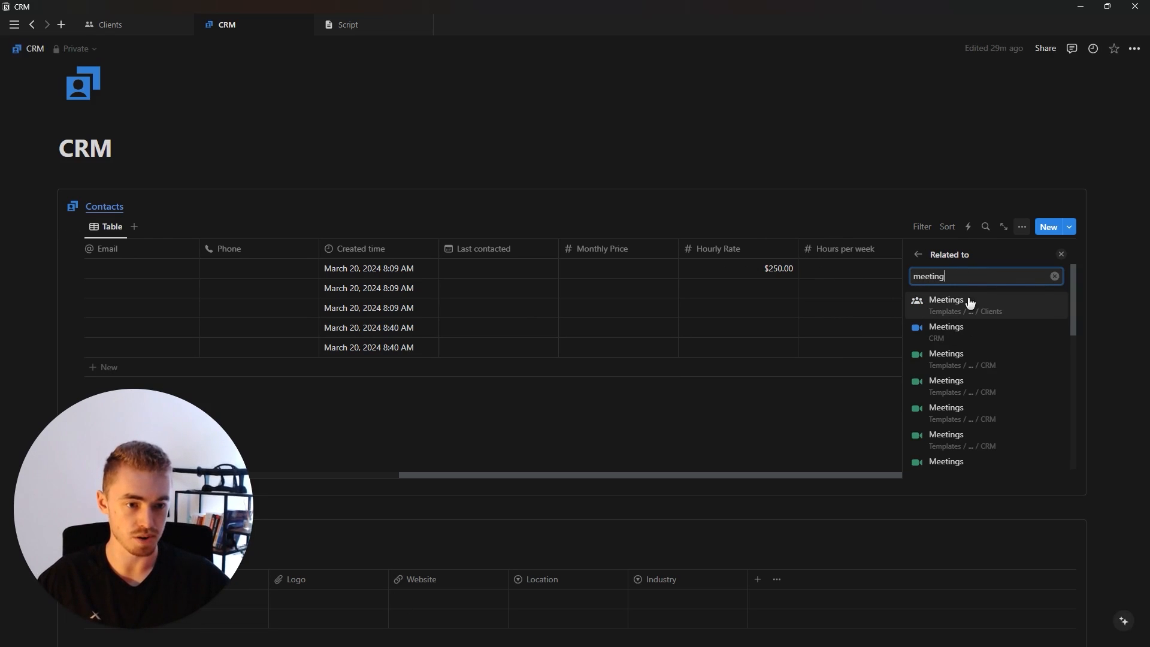
left_click(963, 333)
left_click(938, 334)
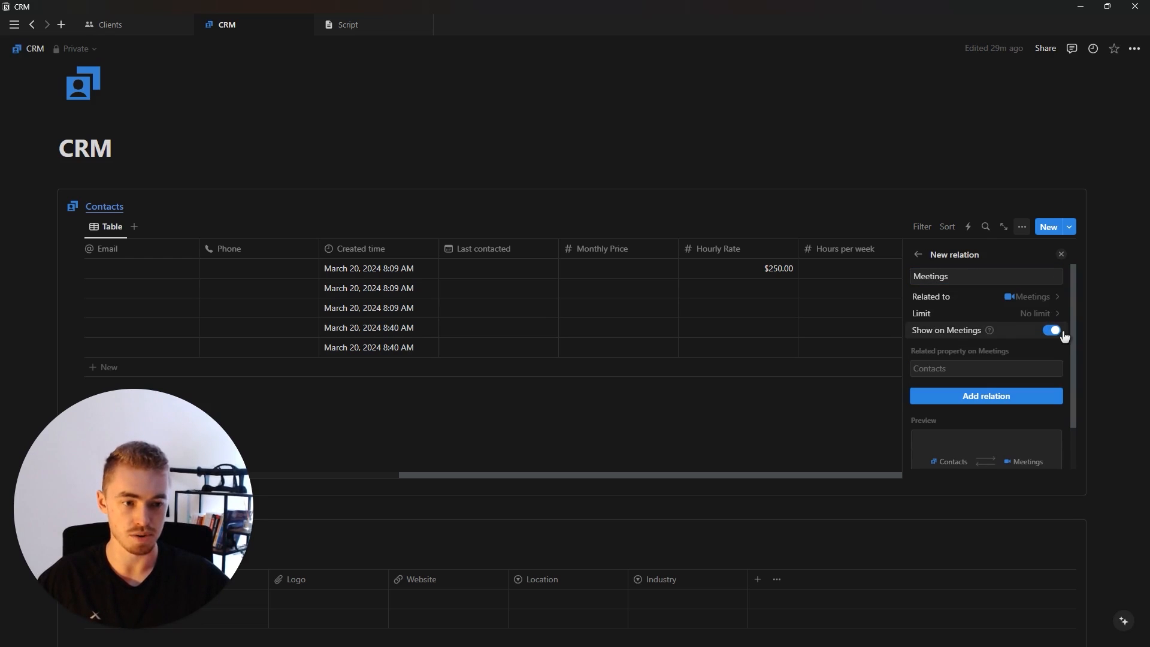
left_click(963, 398)
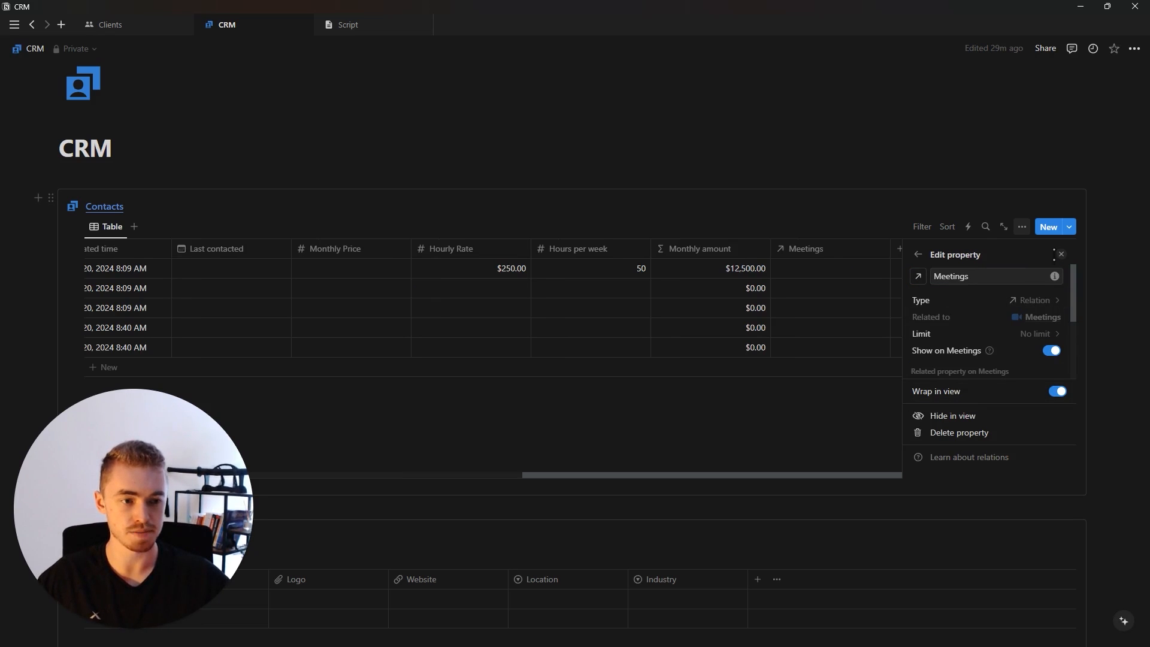
Step: Give the new Meetings relation property in Contacts the video camera icon
left_click(920, 277)
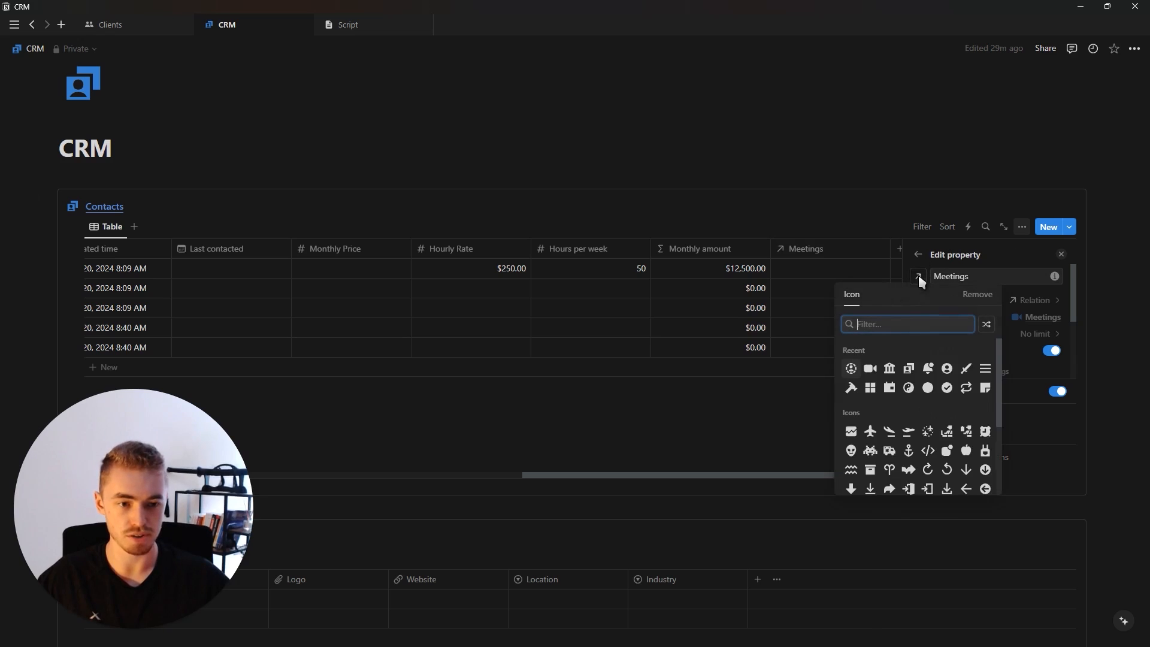
left_click(870, 367)
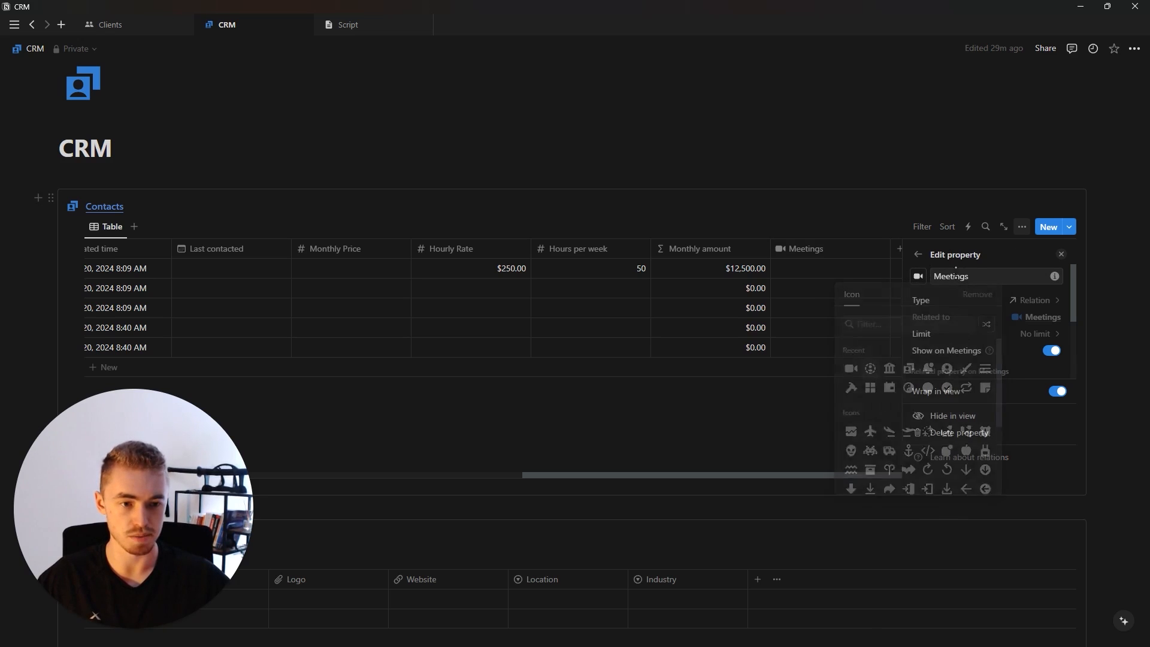
left_click(1062, 257)
Step: Add a Company relation property to Contacts, linked to the CRM page's Company database and also shown on Company
left_click(1045, 253)
type("re")
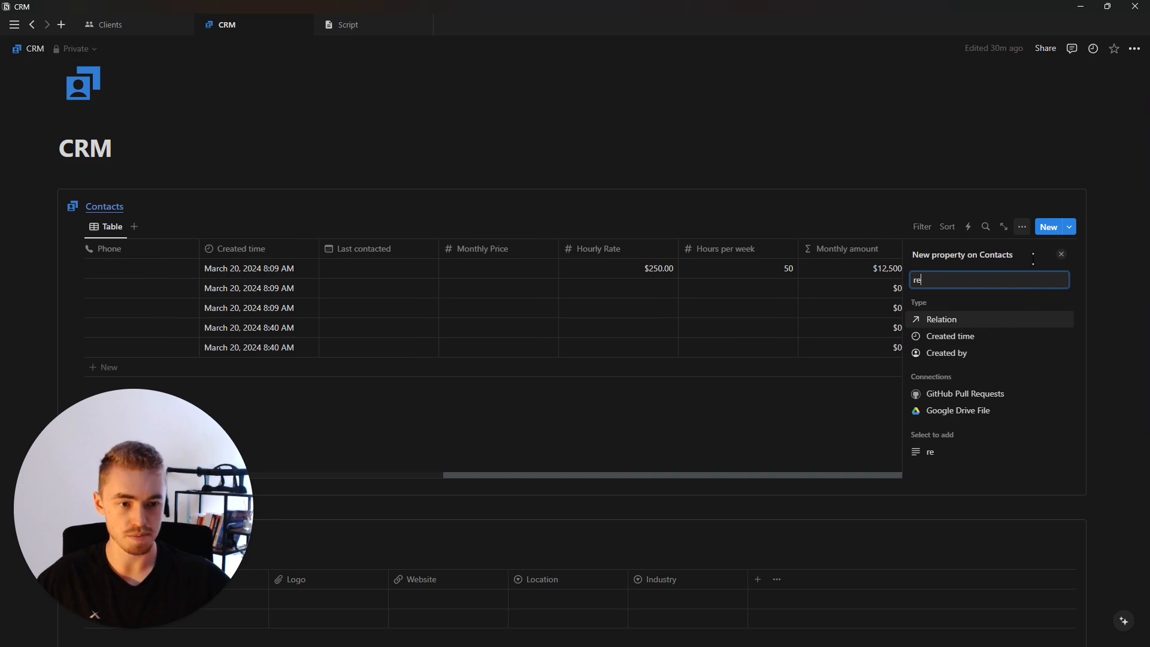
left_click(1024, 321)
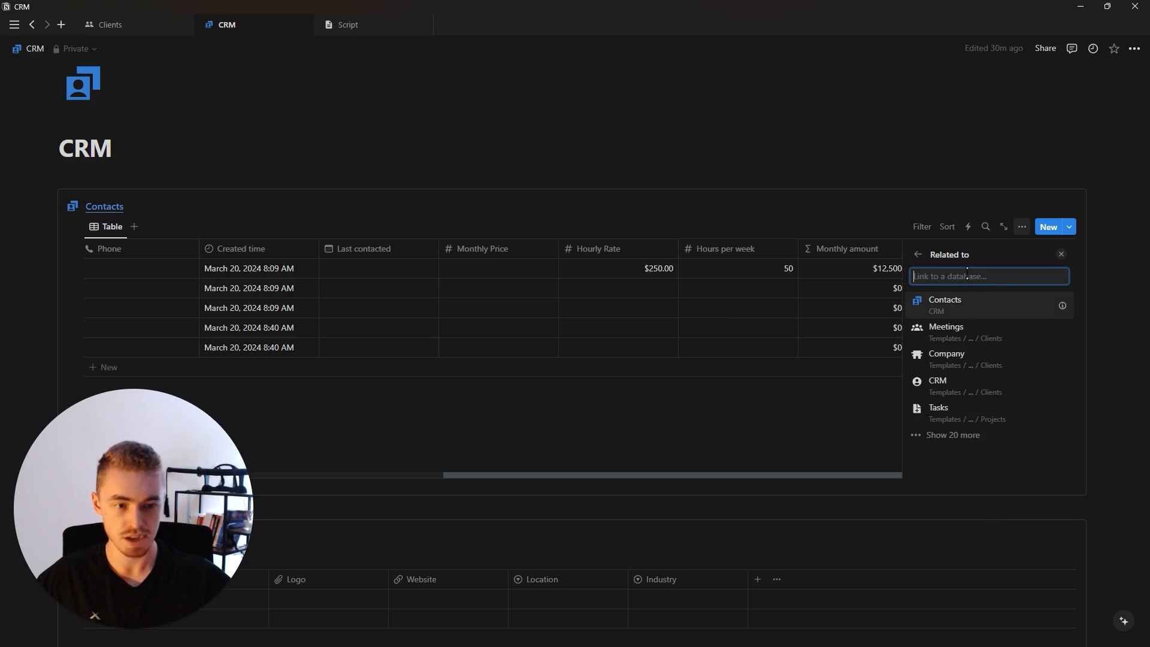
type("company")
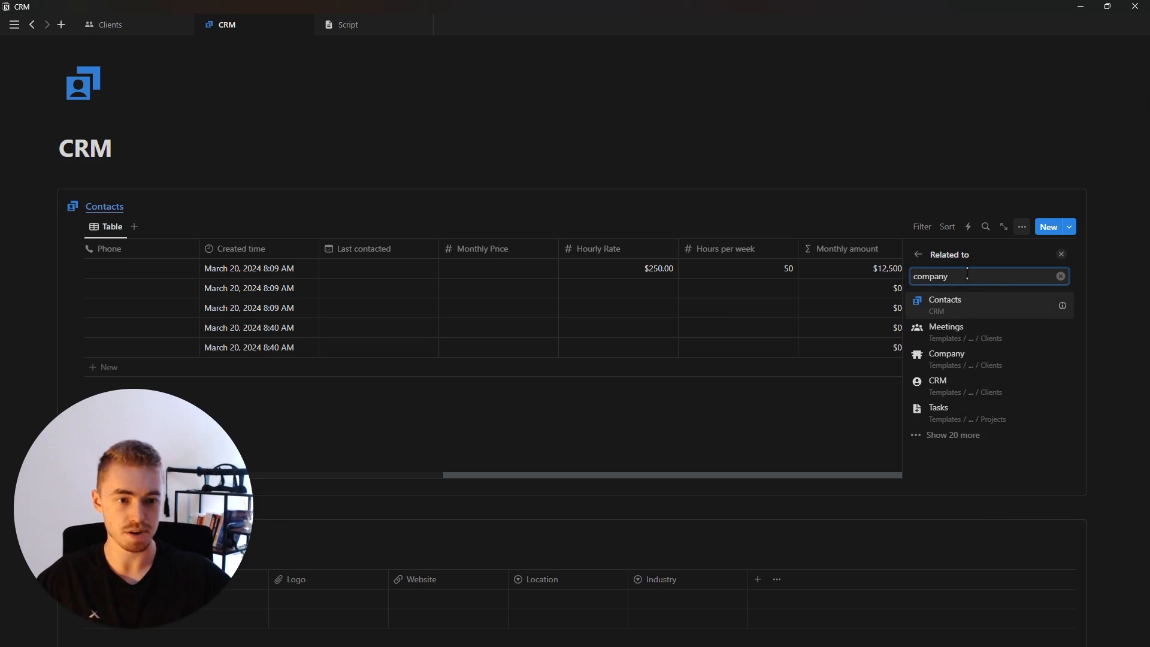
left_click(956, 303)
left_click(958, 333)
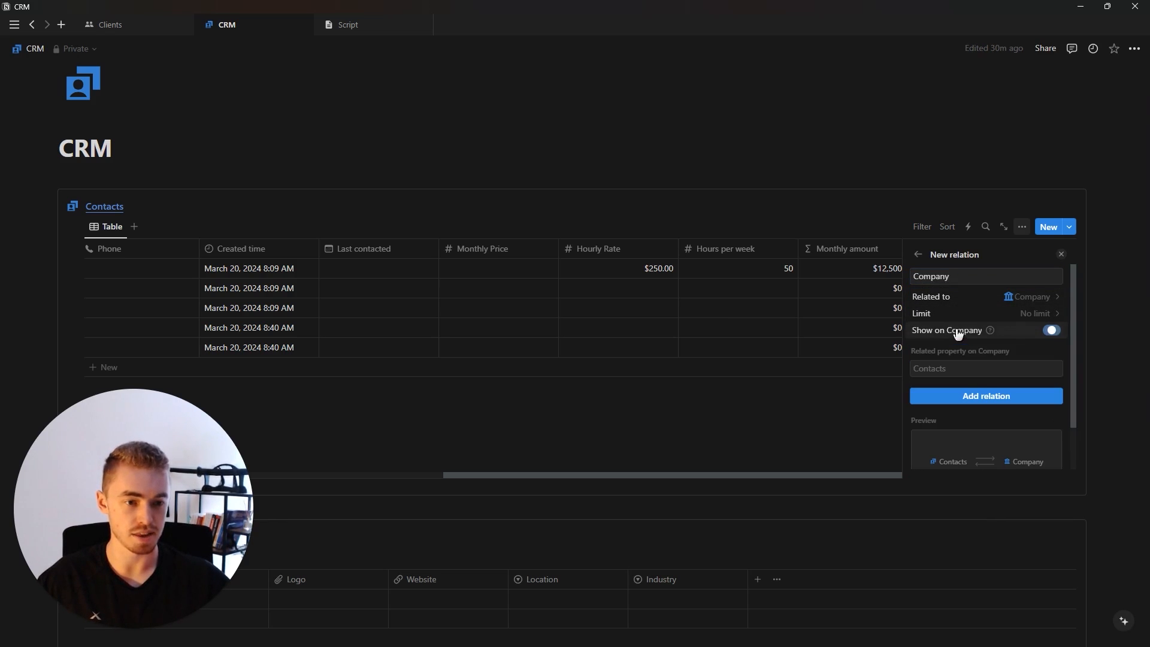
left_click(963, 396)
Step: Give the new Company relation property in Contacts the bank building icon
left_click(920, 275)
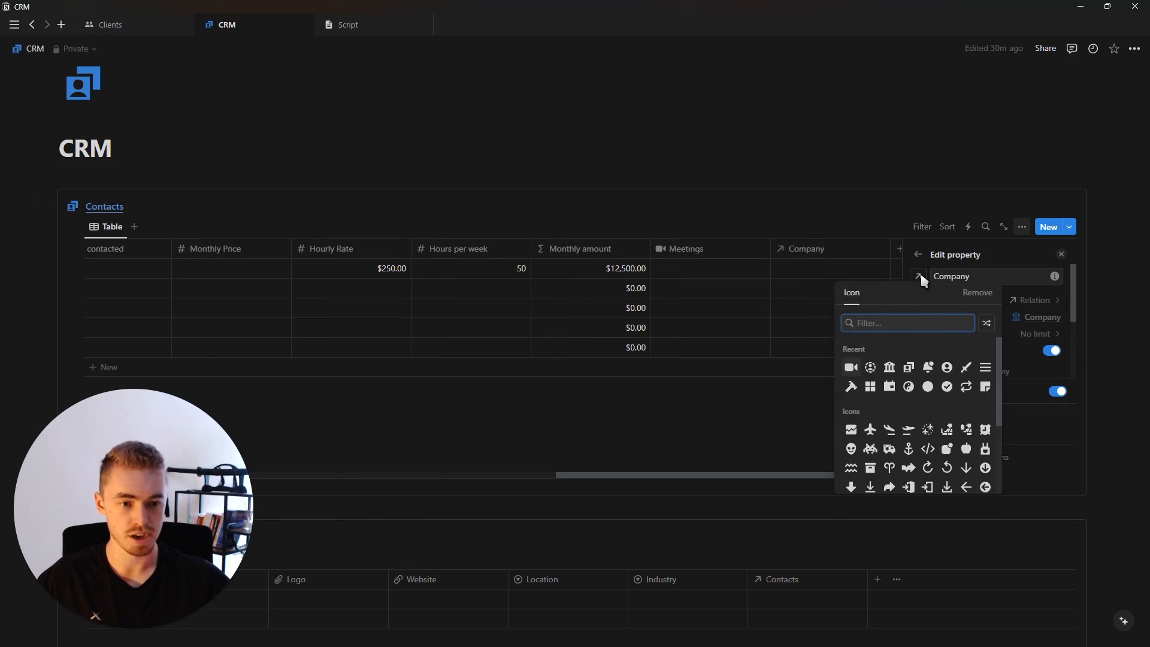
left_click(889, 367)
left_click(831, 321)
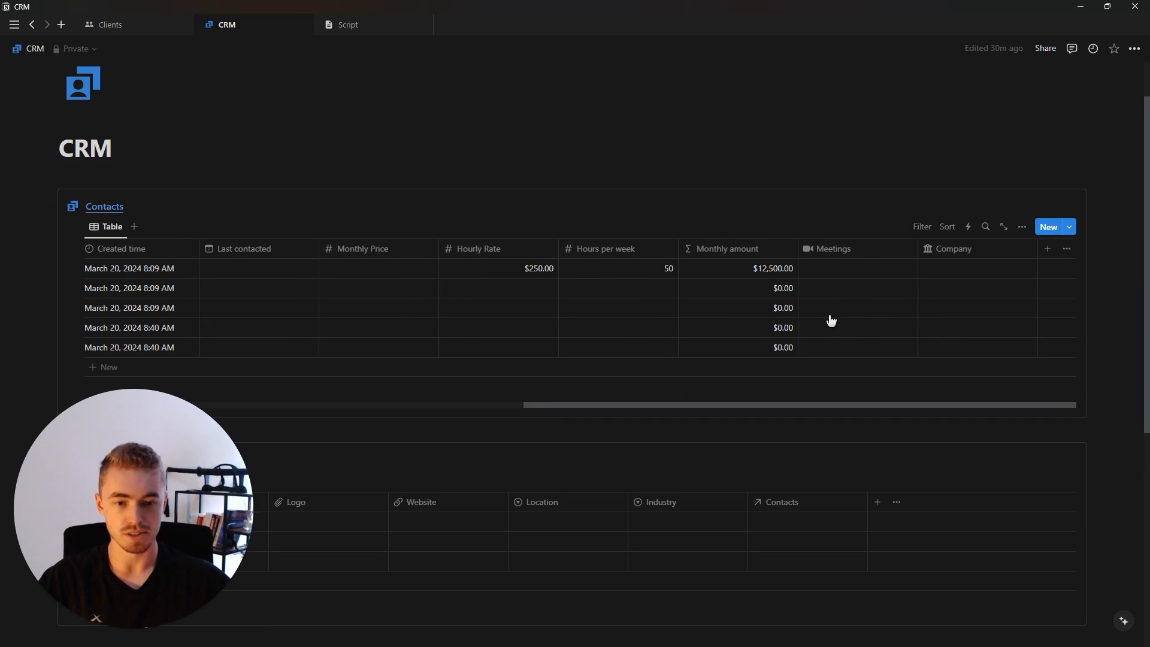
Step: Check which Meetings pages can be linked to the first contact
scroll(390, 390, "down", 3)
scroll(604, 159, "up", 3)
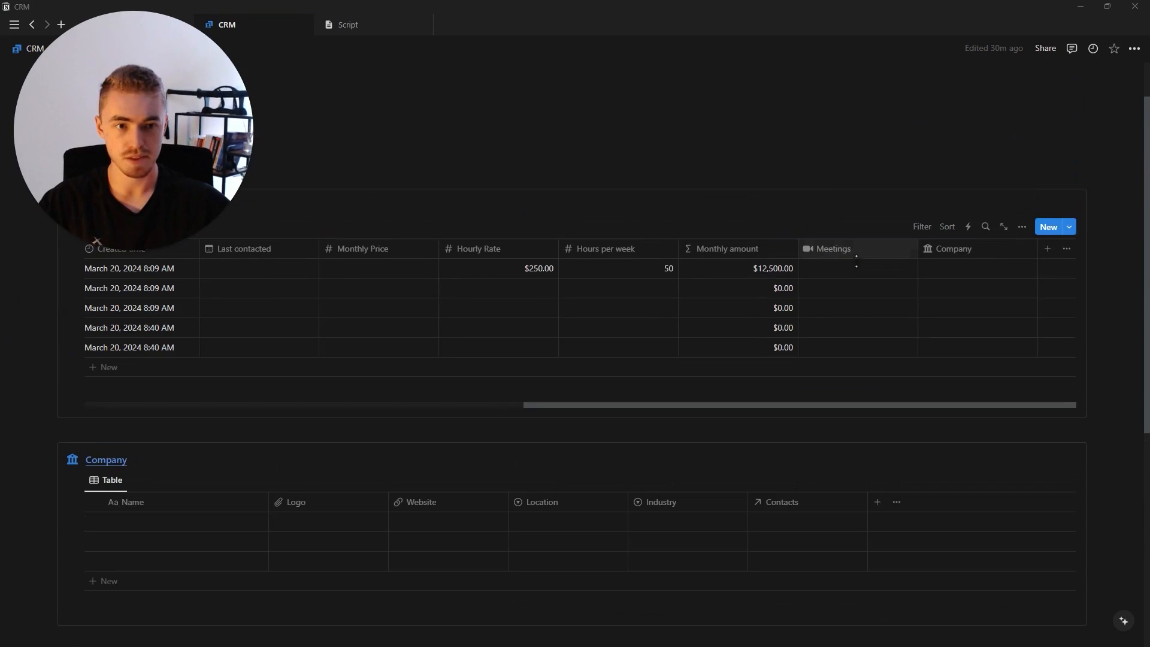
left_click(845, 268)
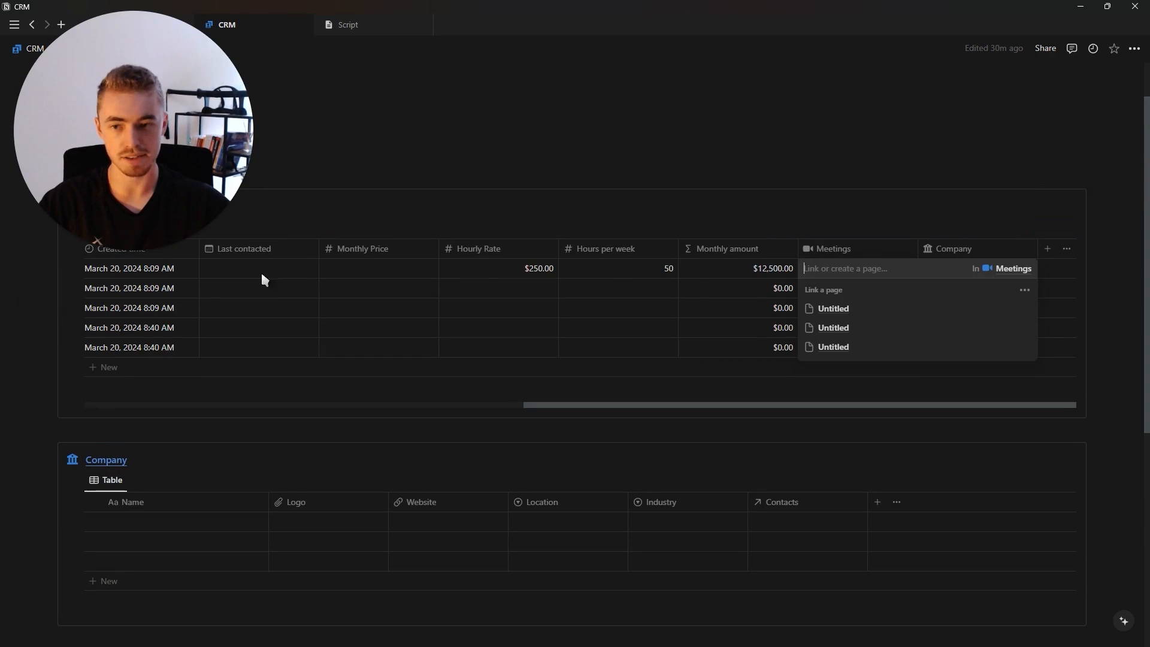
left_click(232, 282)
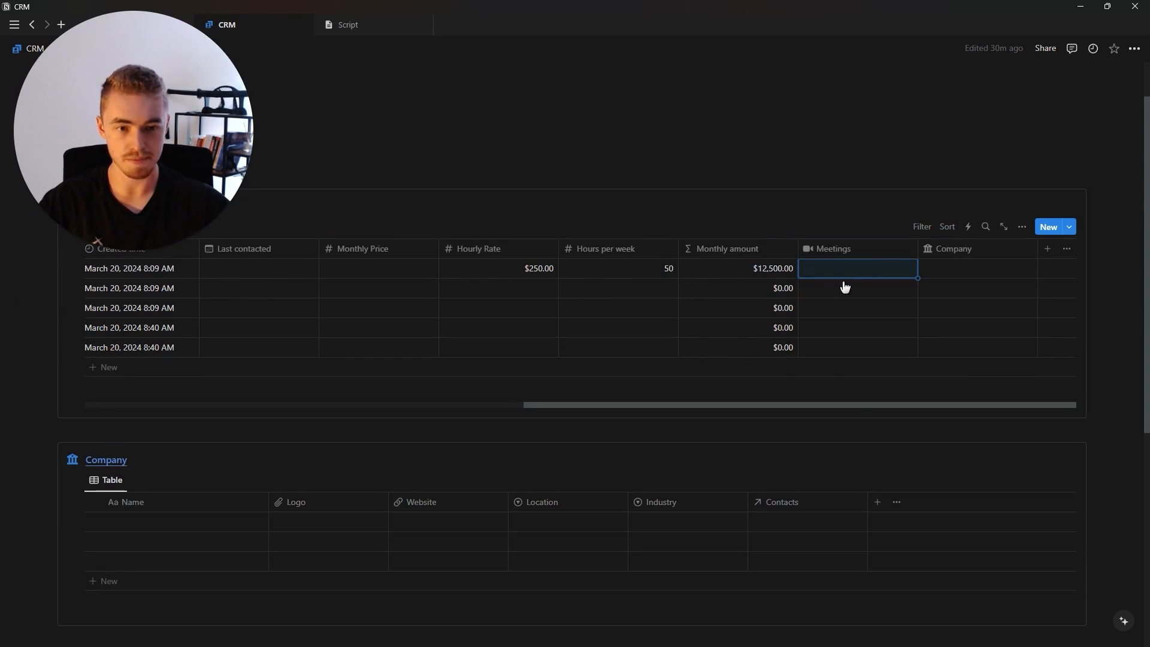
Step: Move the Meetings and Company columns in Contacts directly after Name, with Meetings first
left_click_drag(883, 256, 273, 268)
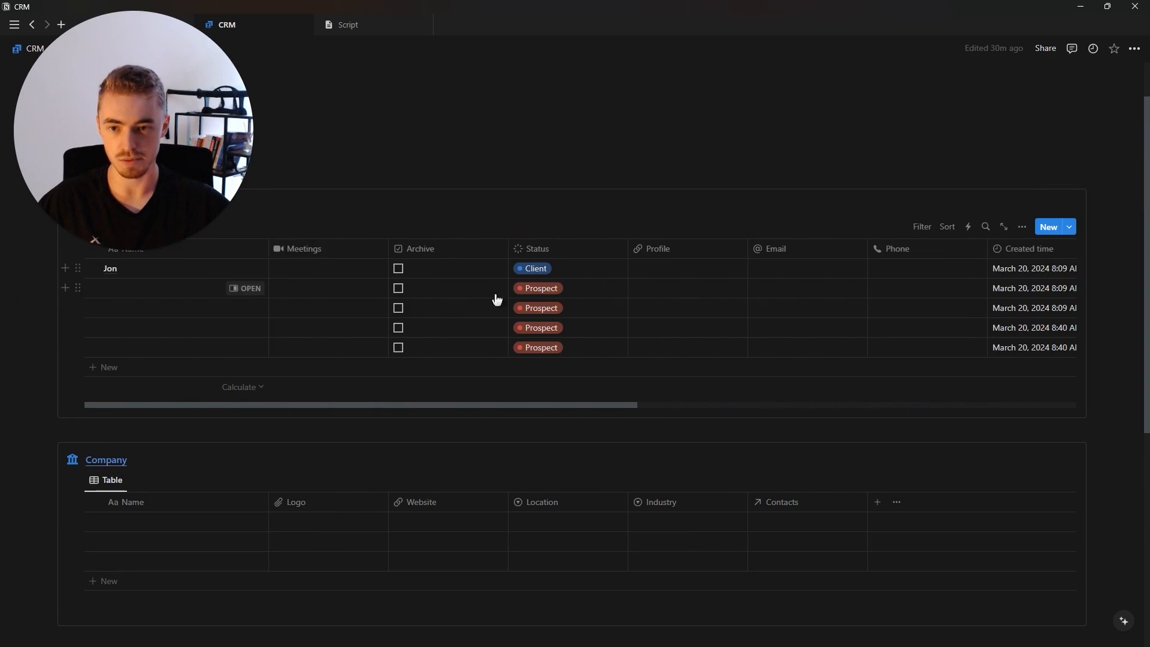
scroll(583, 305, "right", 10)
scroll(720, 327, "right", 3)
left_click_drag(1004, 249, 94, 264)
left_click_drag(379, 259, 335, 282)
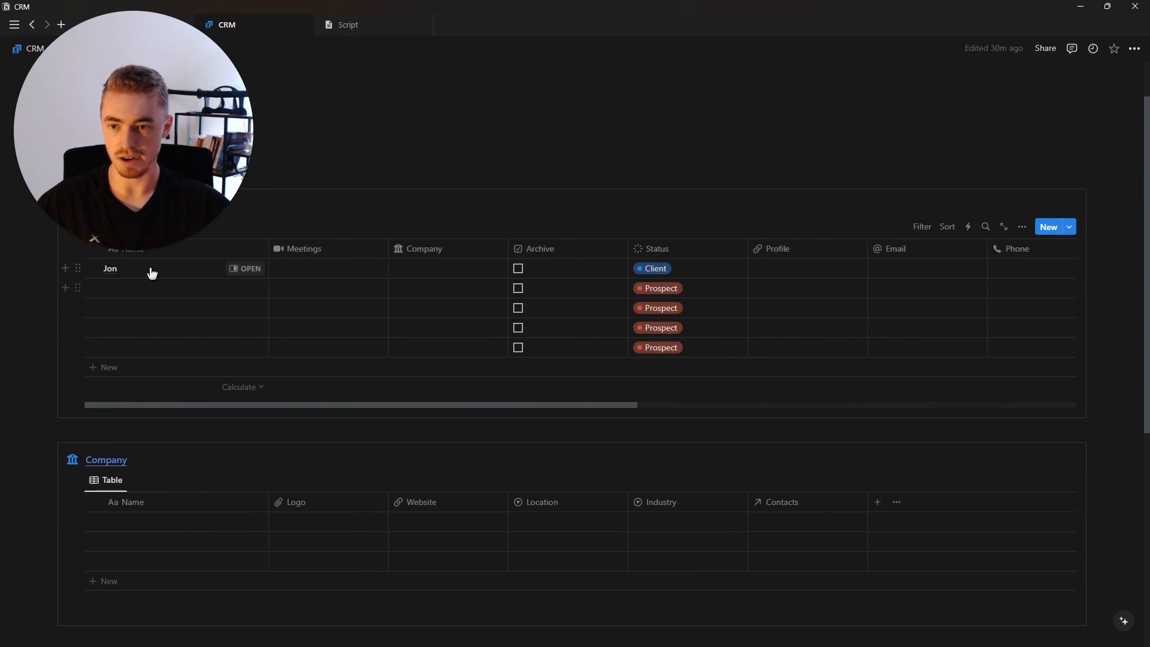
Step: Name the first entry in the Company table Notion
scroll(142, 294, "up", 2)
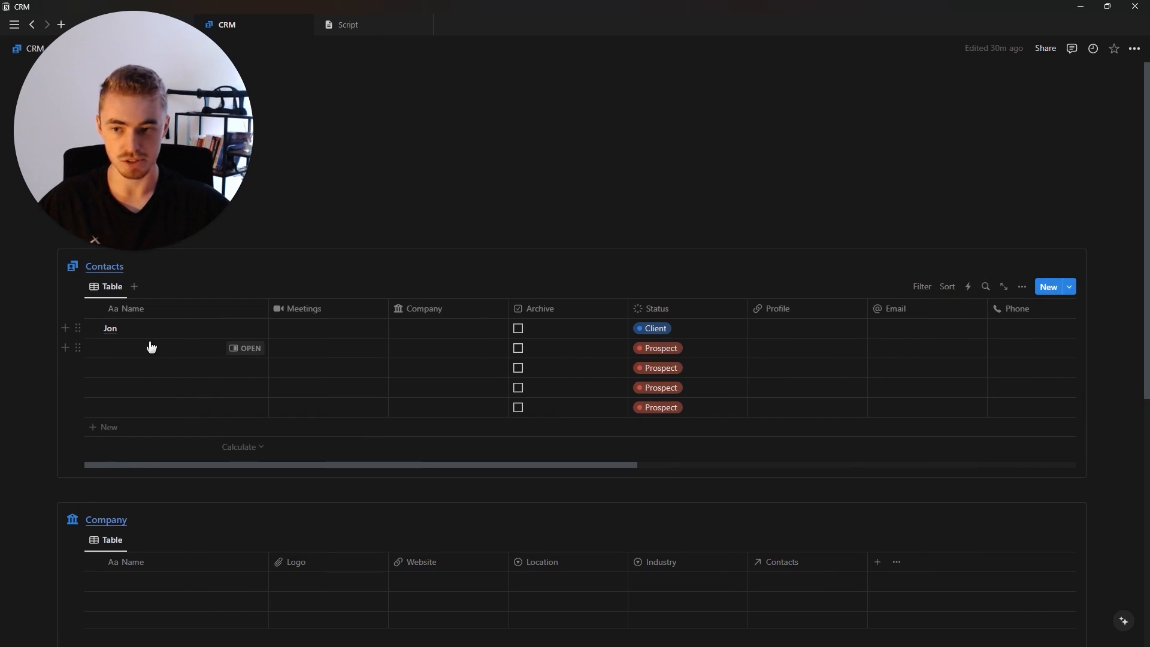
scroll(151, 347, "down", 5)
left_click(172, 344)
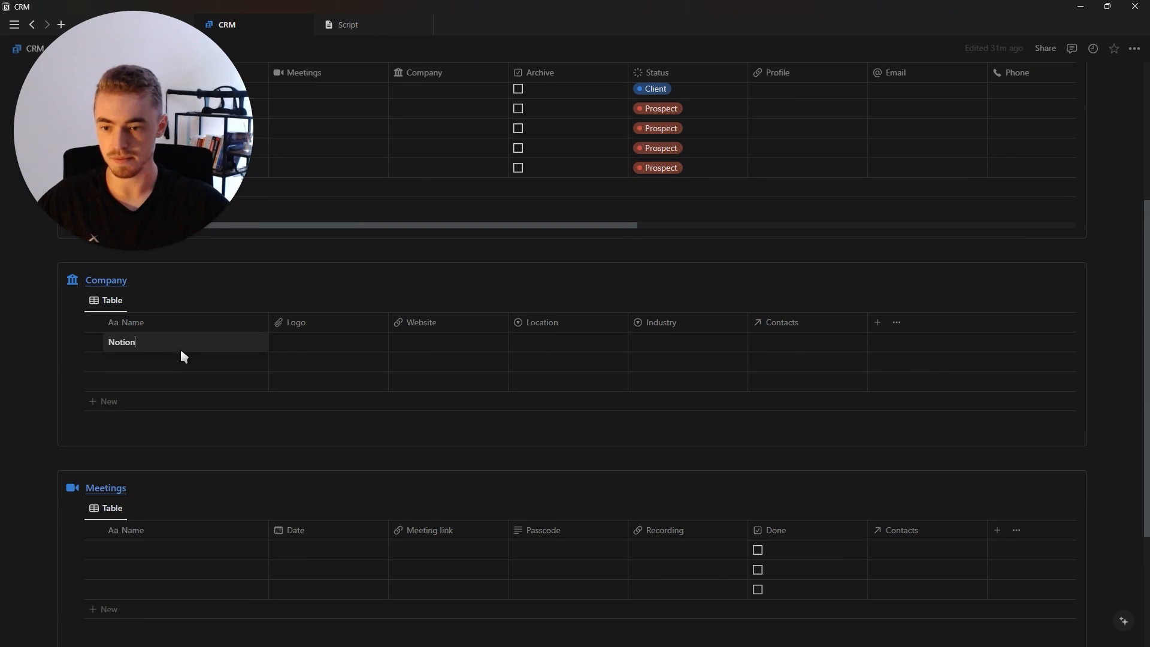
Step: Name the first entry in the Meetings table Discovery call
scroll(174, 375, "down", 2)
left_click(173, 429)
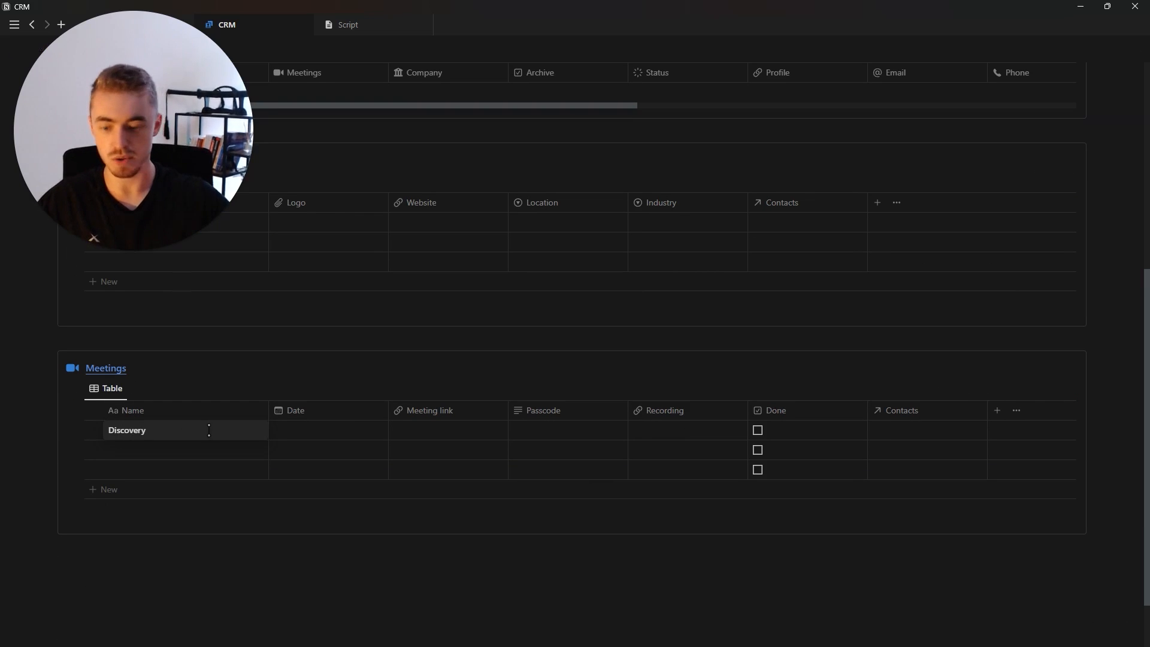
type("Discovery call")
key("Return")
Step: Link the first contact to the Discovery call meeting and the Notion company
scroll(593, 375, "up", 7)
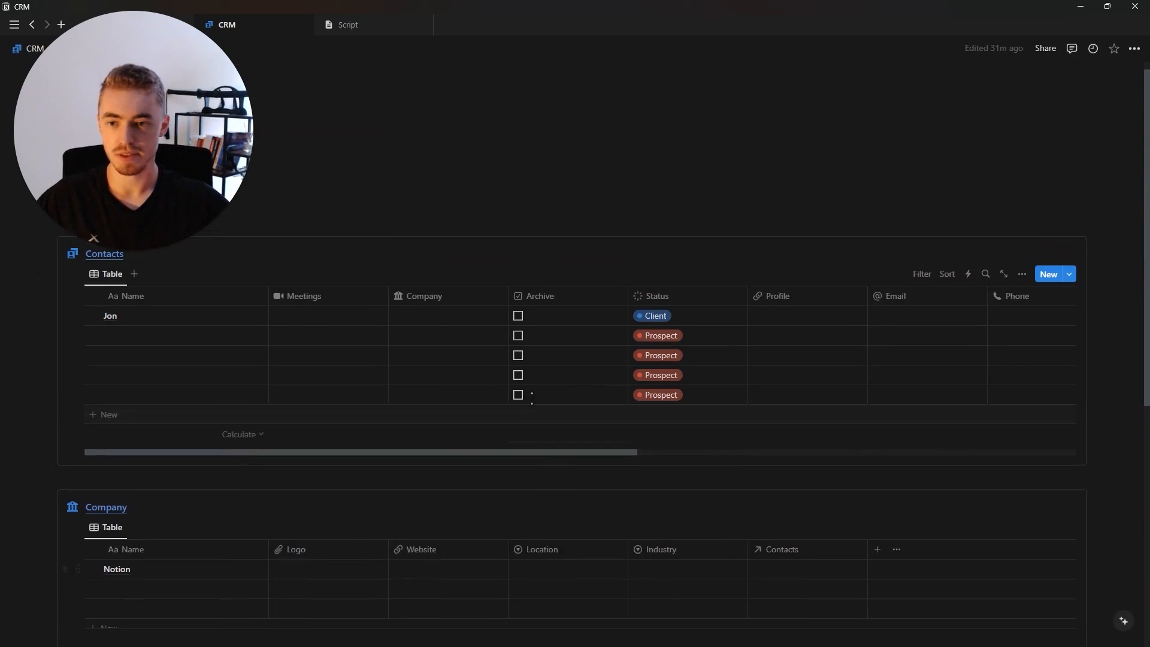
left_click(325, 330)
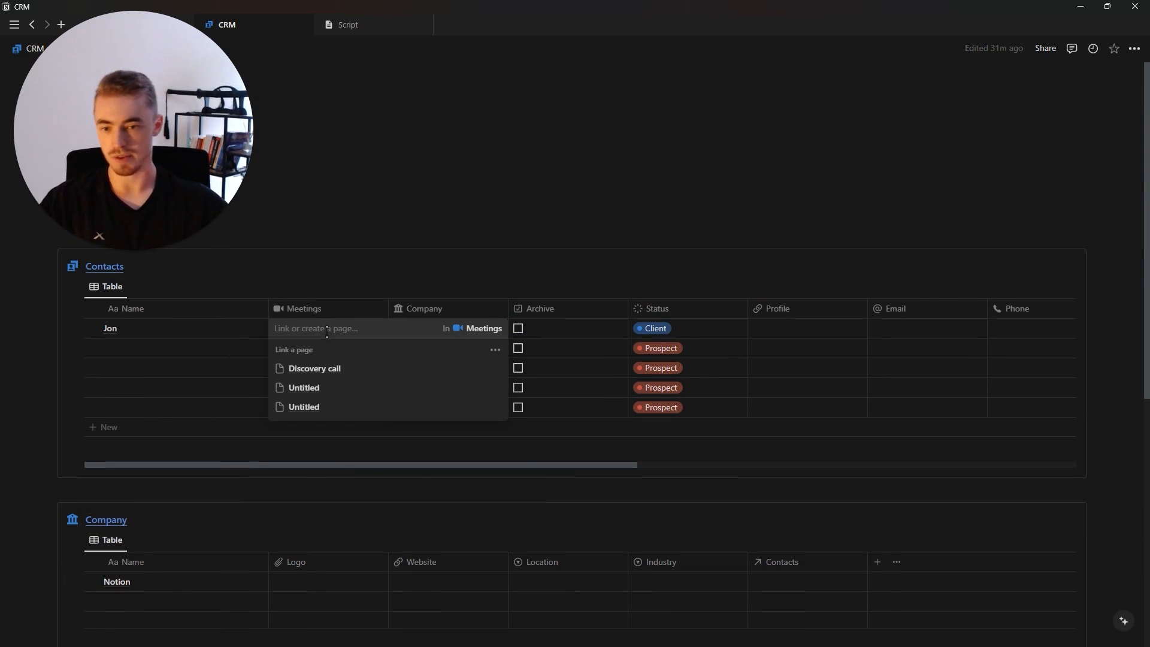
left_click(329, 371)
key("Escape")
left_click(463, 337)
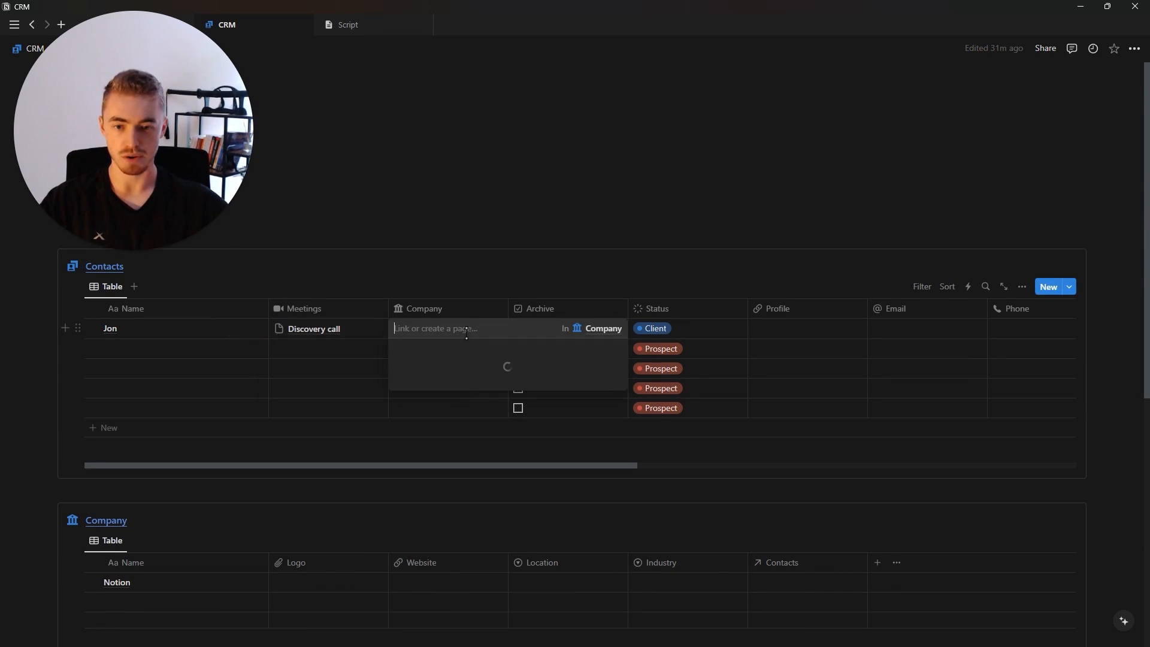
left_click(435, 372)
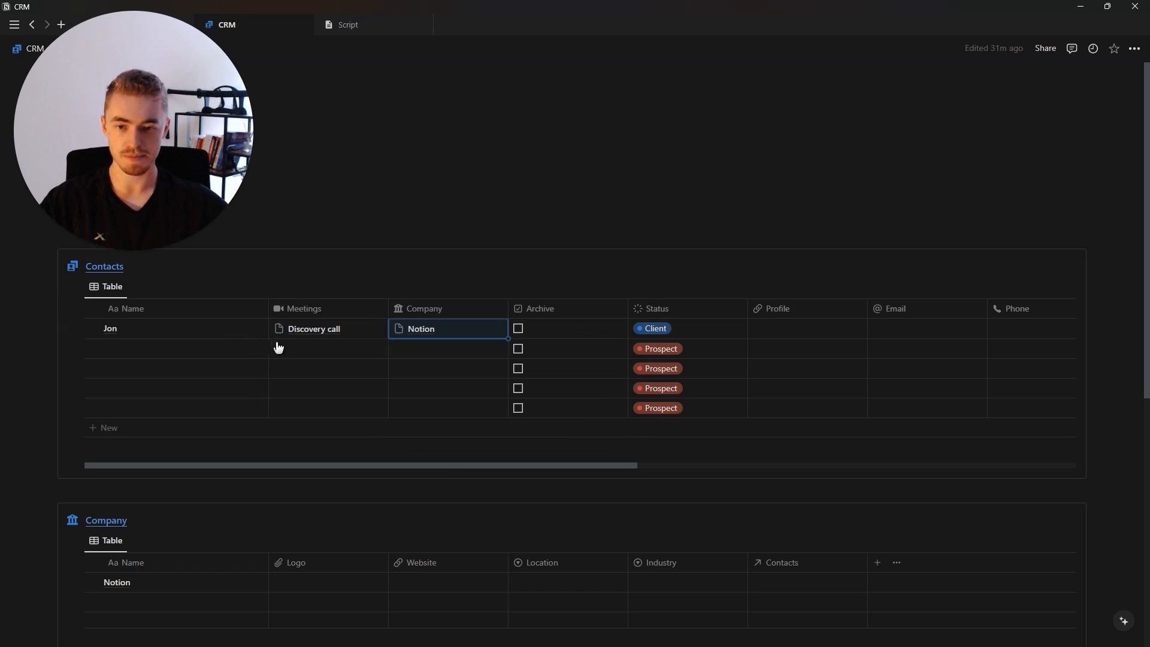
Step: Give the Contacts relation property in the Company table the contact cards icon
scroll(766, 412, "down", 3)
scroll(766, 412, "down", 4)
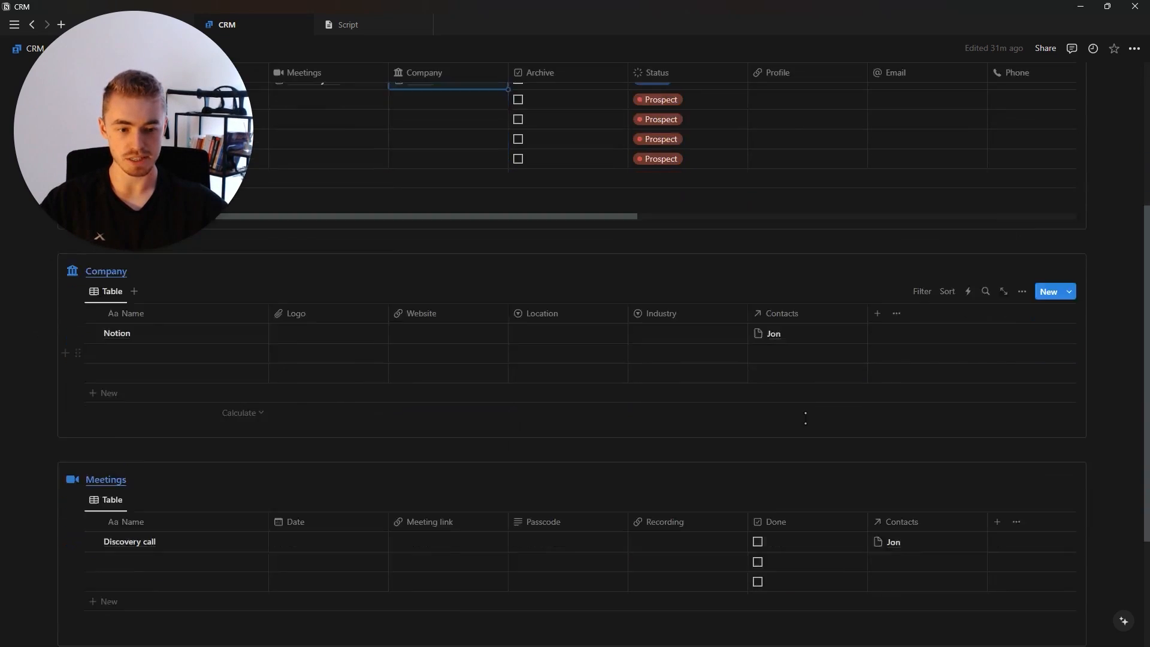
scroll(797, 209, "up", 2)
scroll(797, 268, "up", 1)
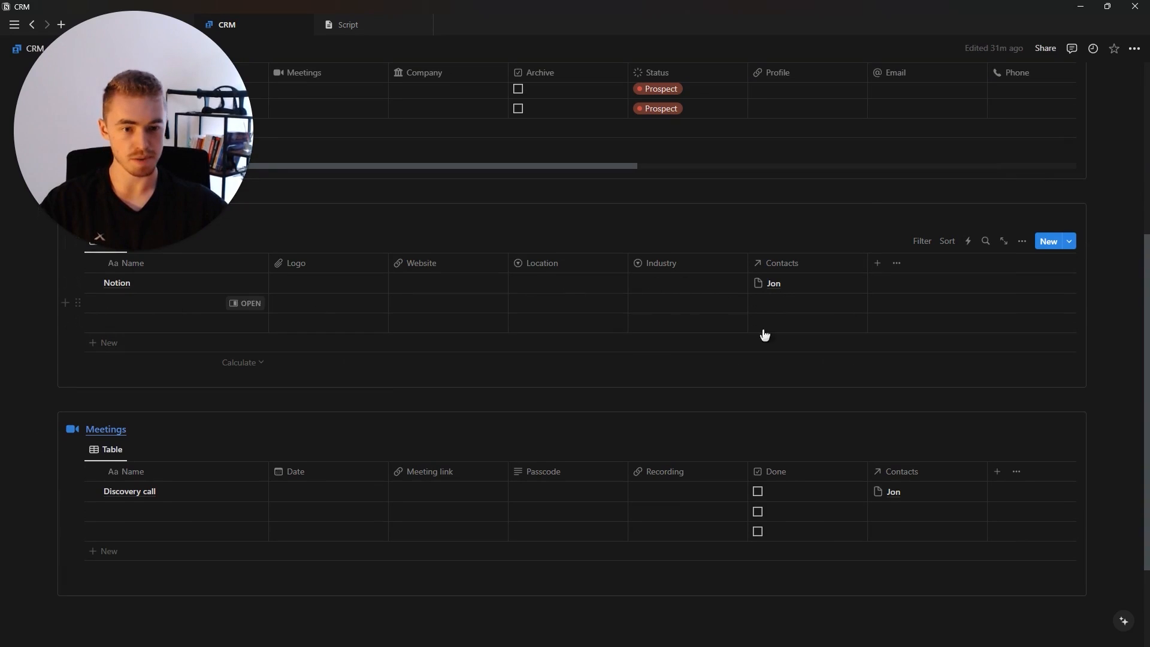
left_click(781, 265)
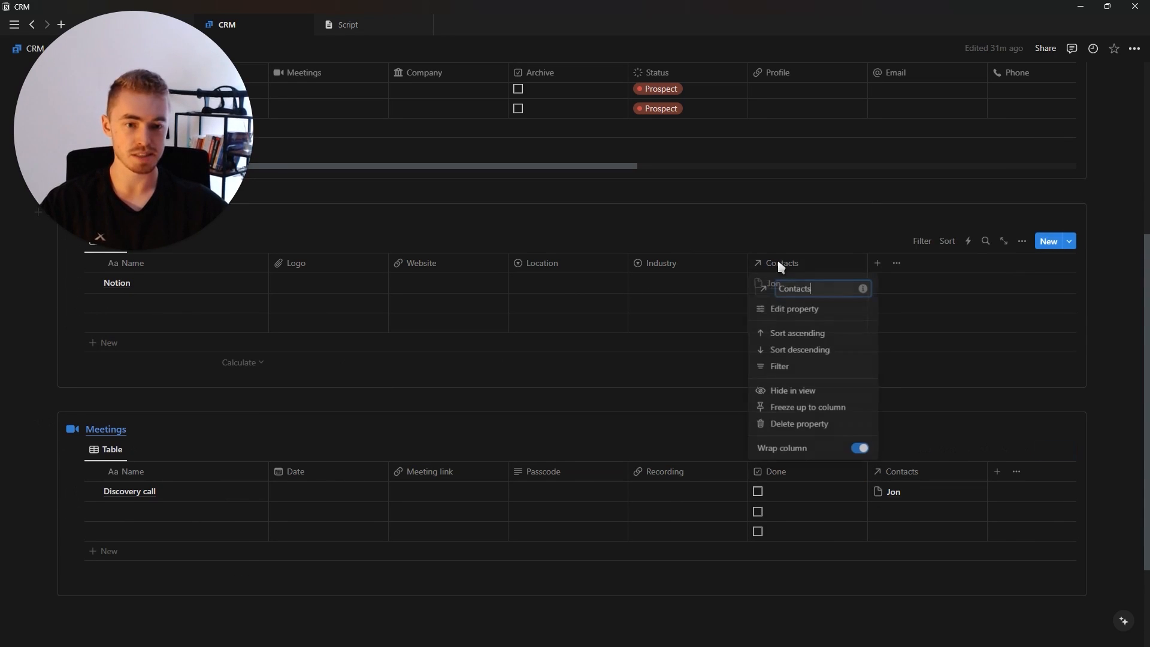
left_click(762, 290)
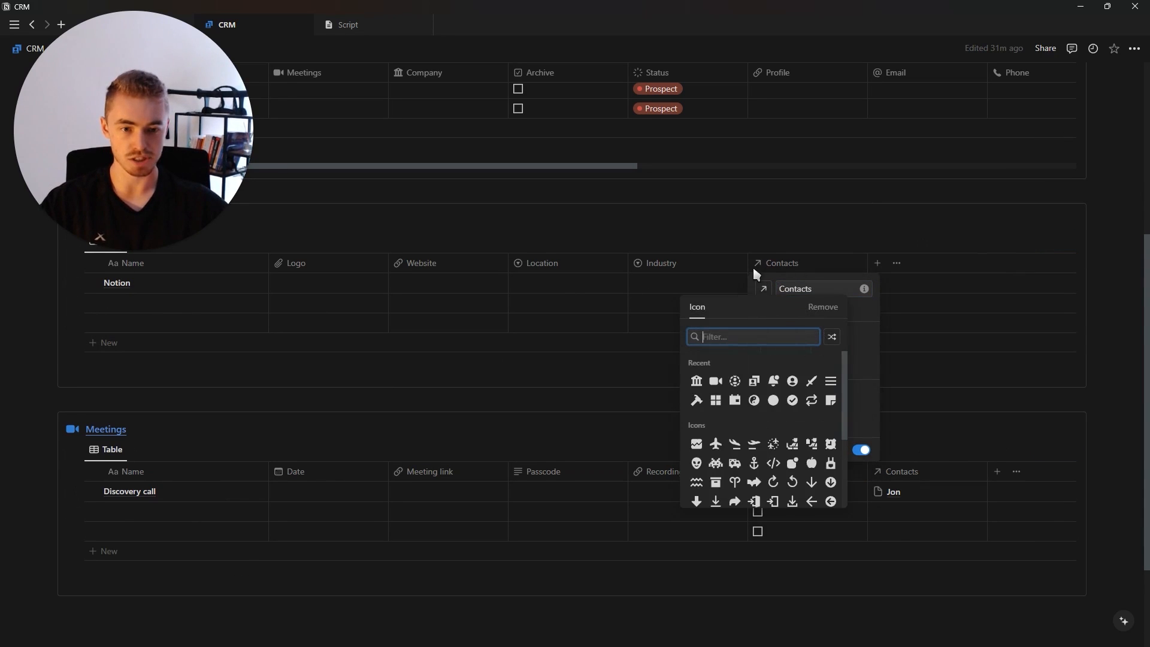
left_click(754, 382)
key("Escape")
Step: Give the Contacts relation property in the Meetings table the same contact cards icon
left_click(901, 471)
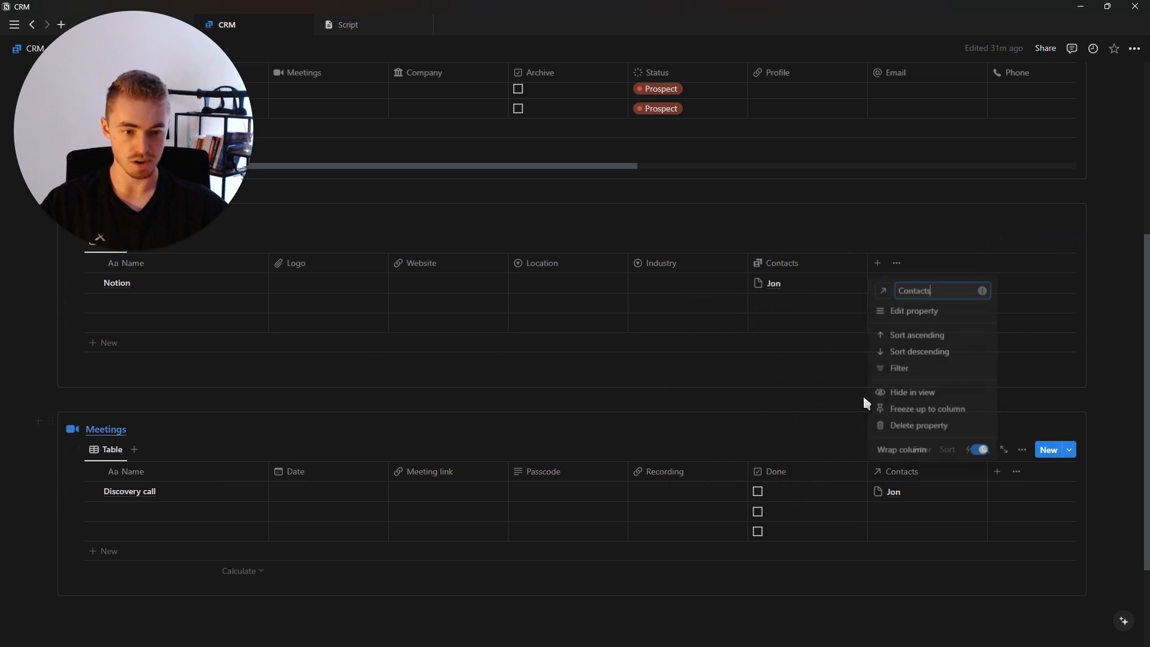
left_click(884, 289)
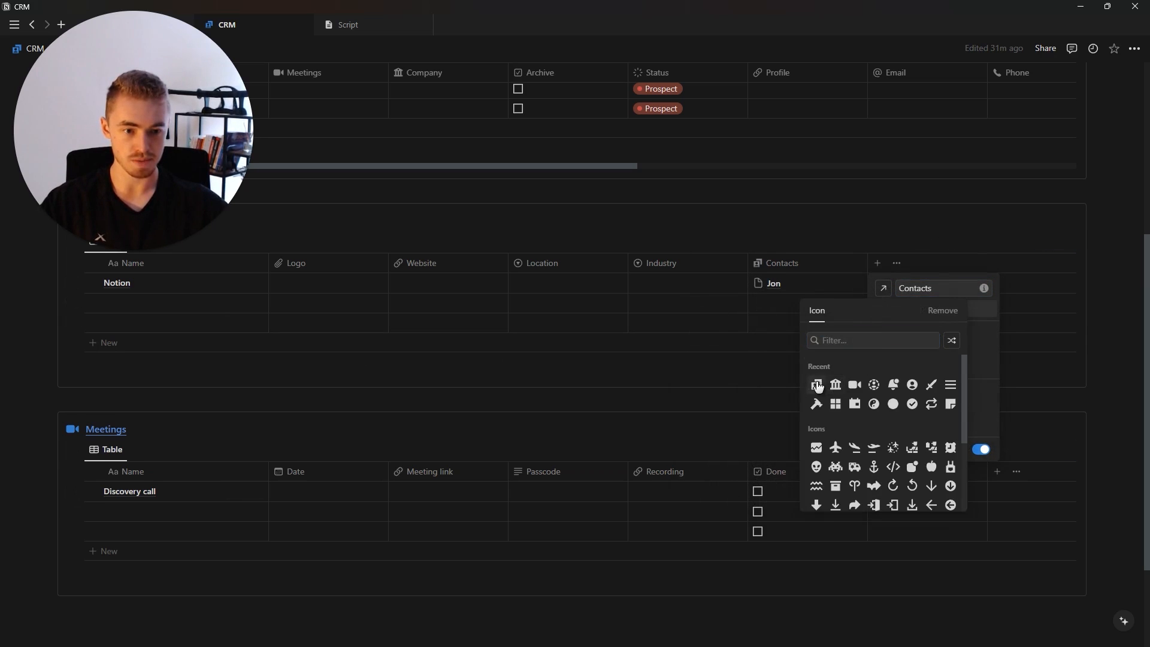
left_click(814, 383)
left_click(753, 359)
Step: Delete the four blank rows below the first contact in the Contacts table
scroll(779, 383, "down", 1)
scroll(842, 411, "up", 6)
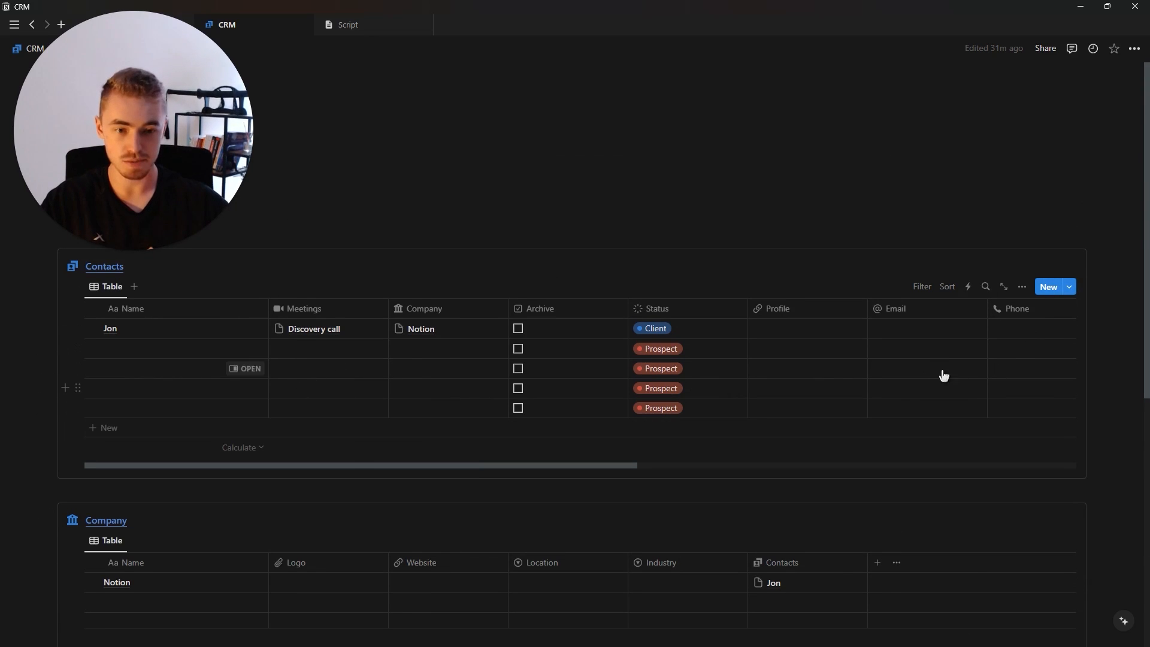
left_click_drag(1104, 343, 709, 427)
key("Delete")
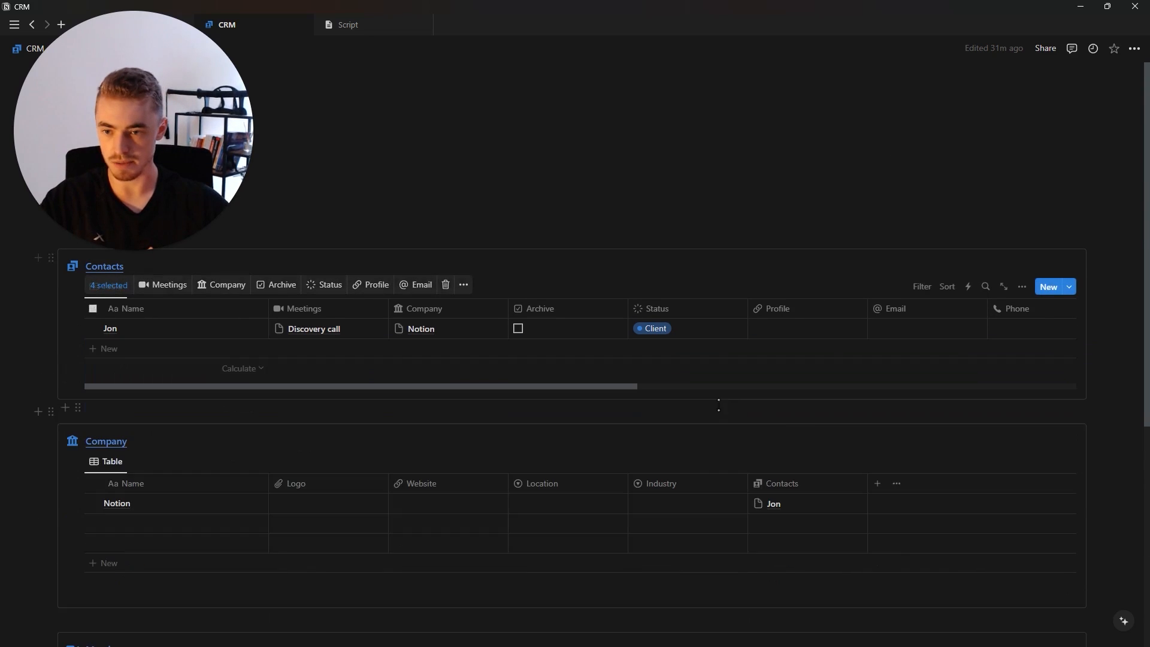
Step: Delete the two blank rows below the first entry in both the Company table and the Meetings table
scroll(826, 419, "down", 2)
left_click_drag(1095, 413, 1040, 416)
key("Delete")
scroll(1047, 421, "down", 3)
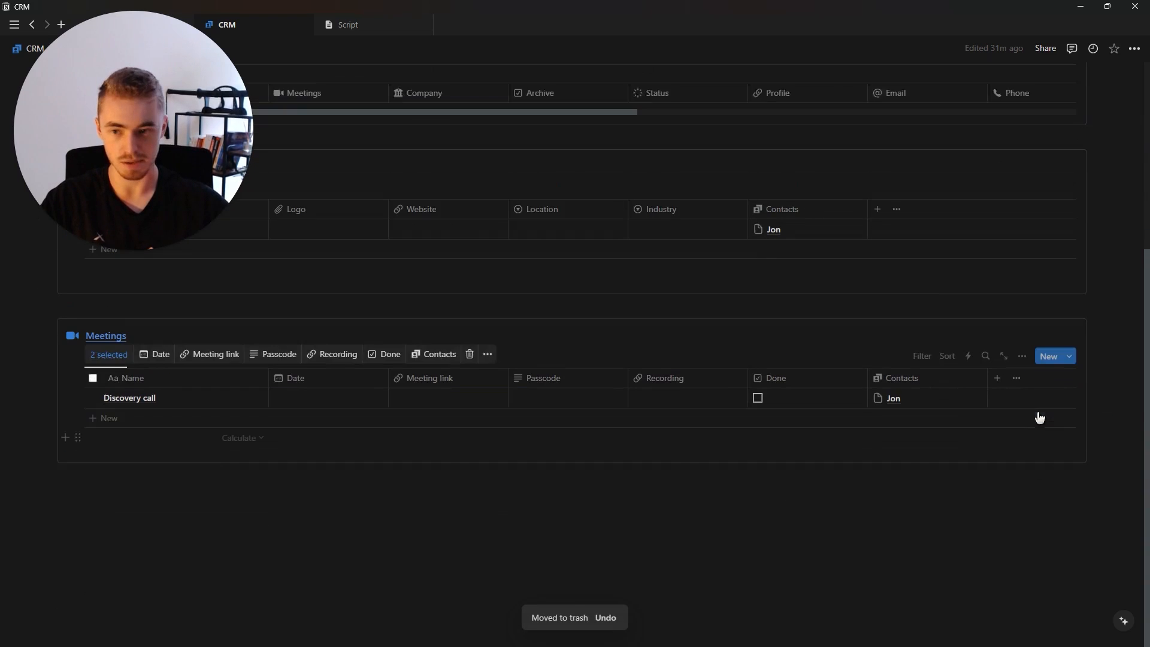
key("Delete")
scroll(745, 437, "up", 5)
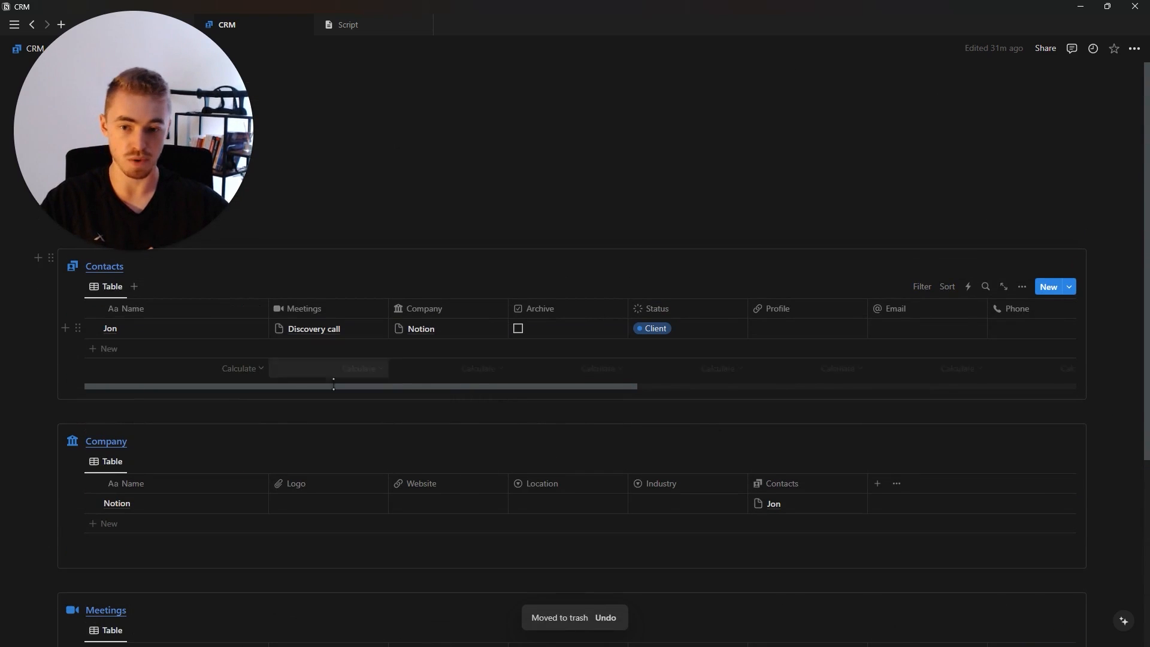
Step: Create an untitled page template for the Contacts database and give it the blue person icon
scroll(479, 371, "down", 4)
scroll(485, 380, "up", 4)
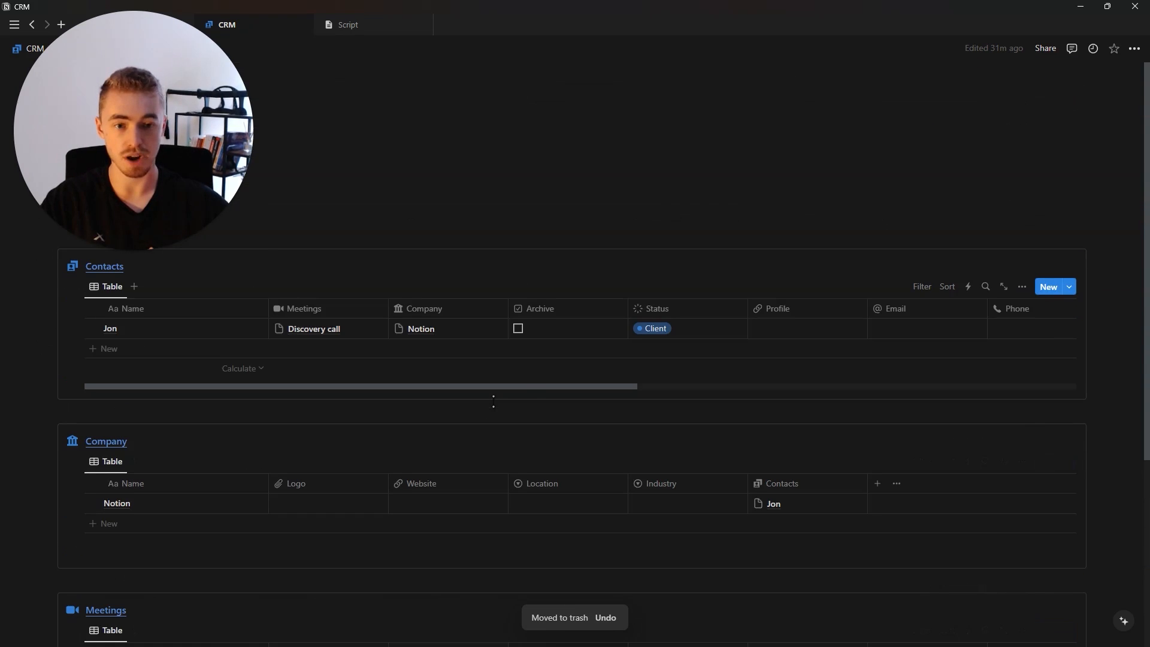
left_click(1070, 288)
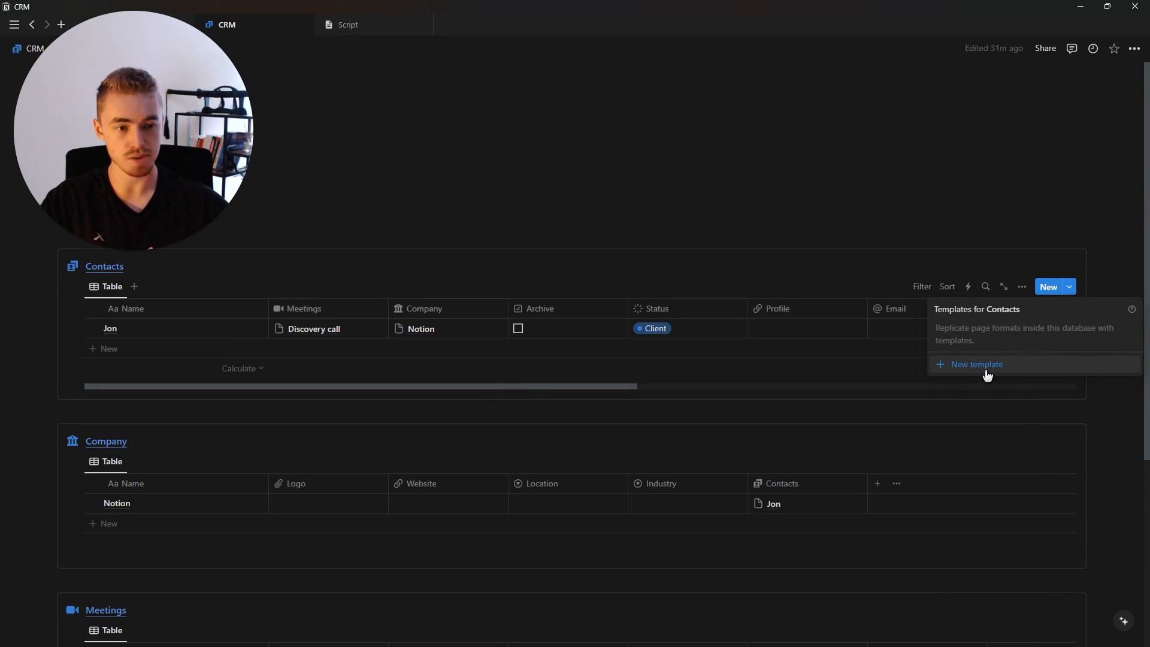
left_click(985, 367)
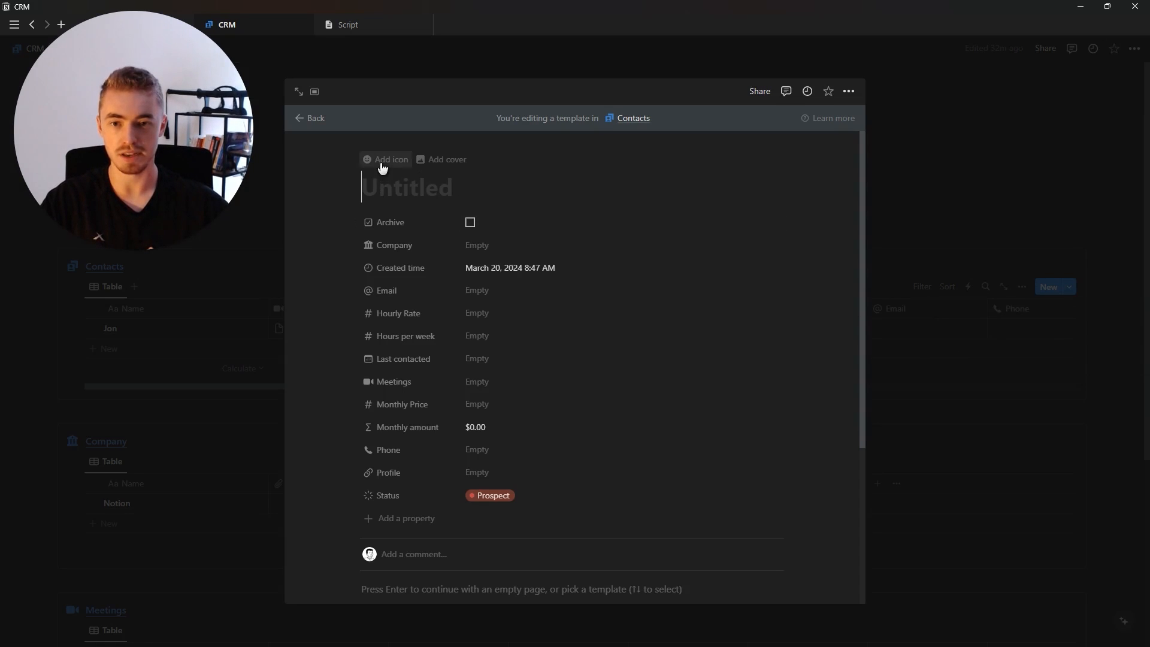
left_click(383, 168)
left_click(316, 250)
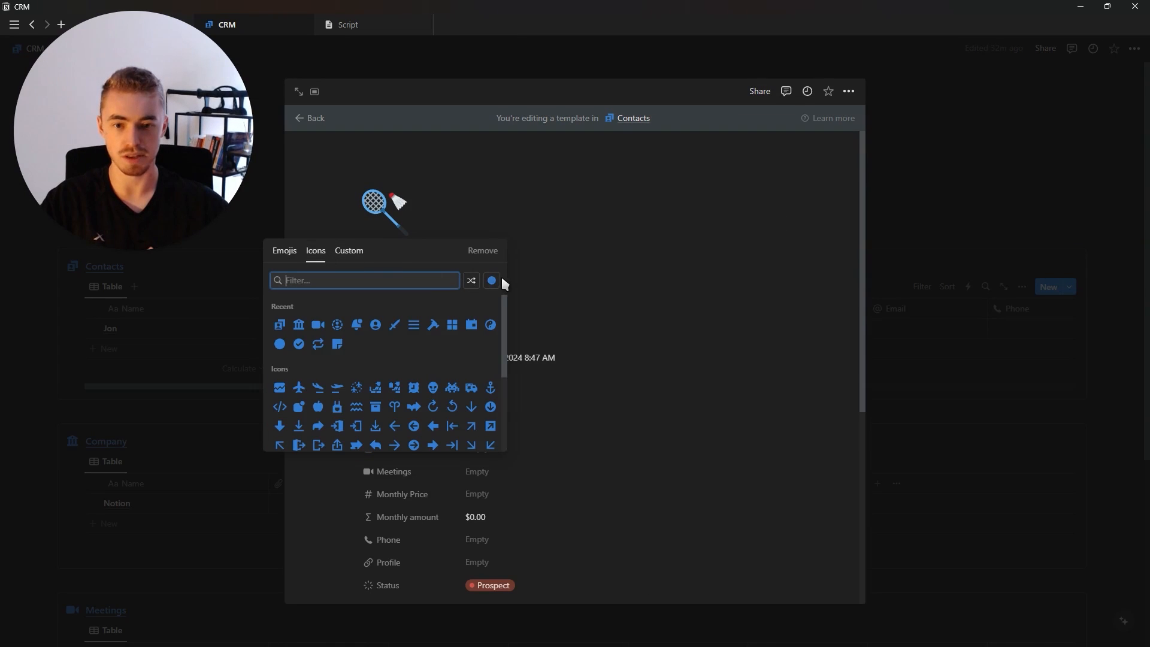
left_click(375, 327)
left_click(1078, 279)
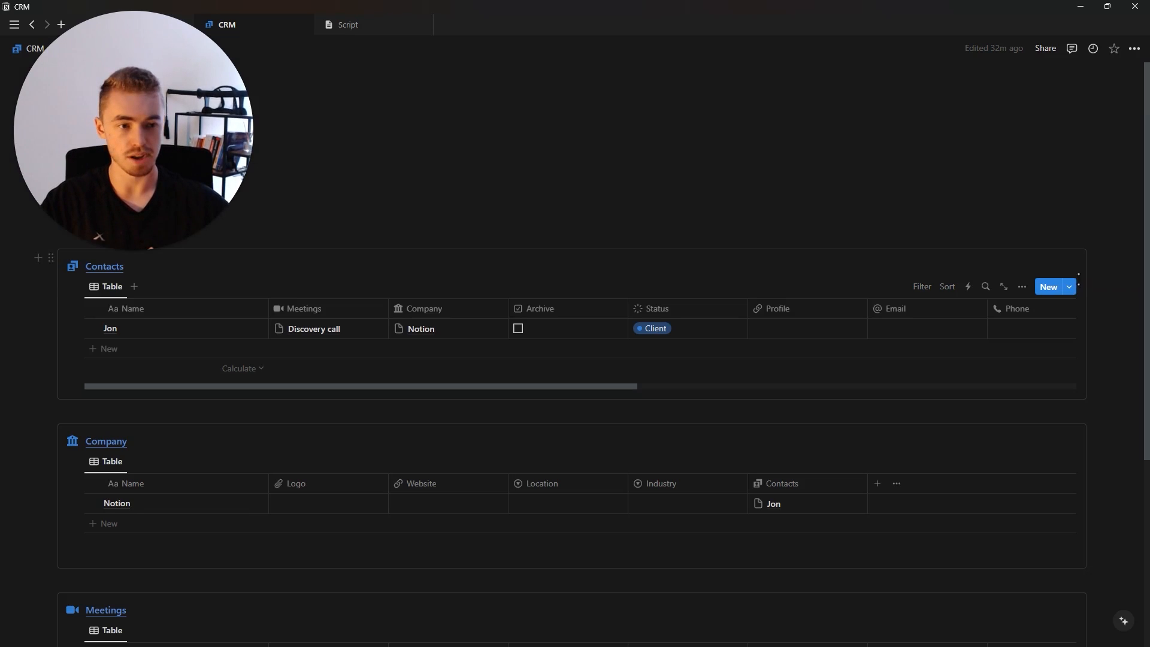
Step: Set the untitled Contacts template as default for all views and add two blank contacts from it
left_click(1072, 287)
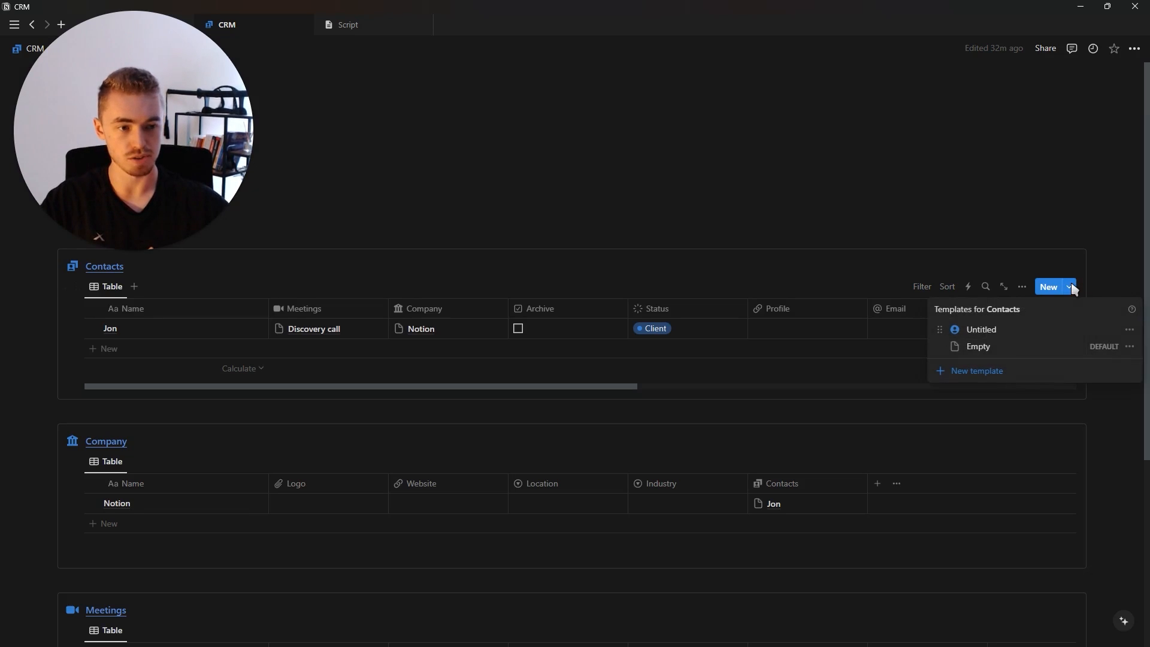
left_click(1130, 331)
left_click(1087, 314)
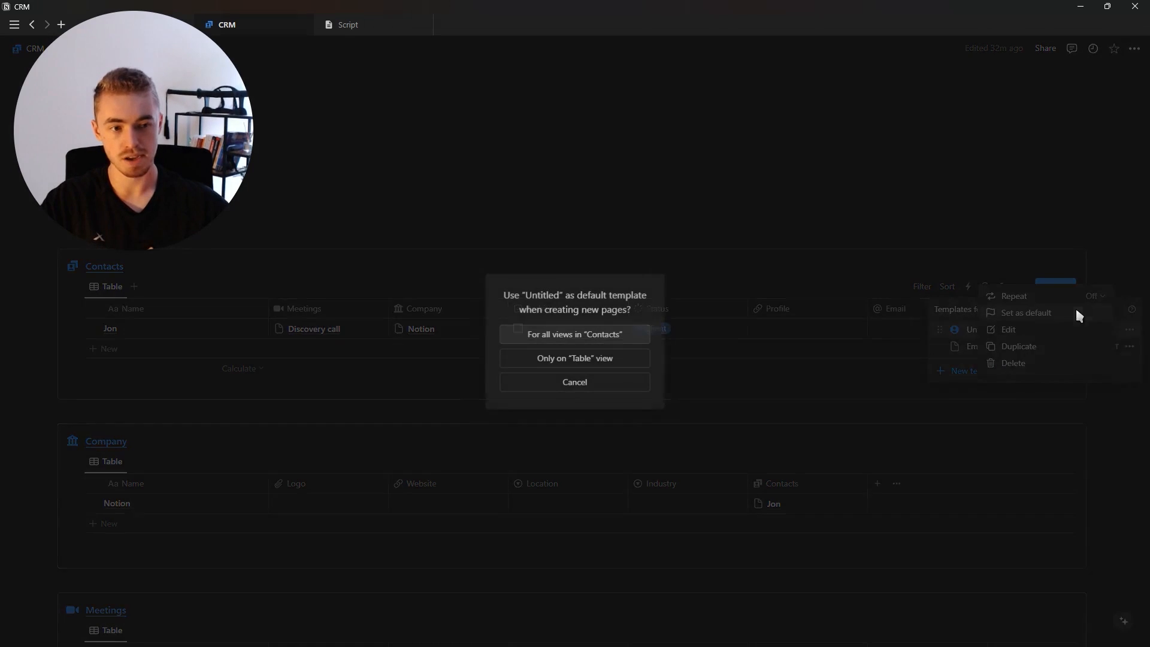
left_click(598, 334)
left_click(508, 275)
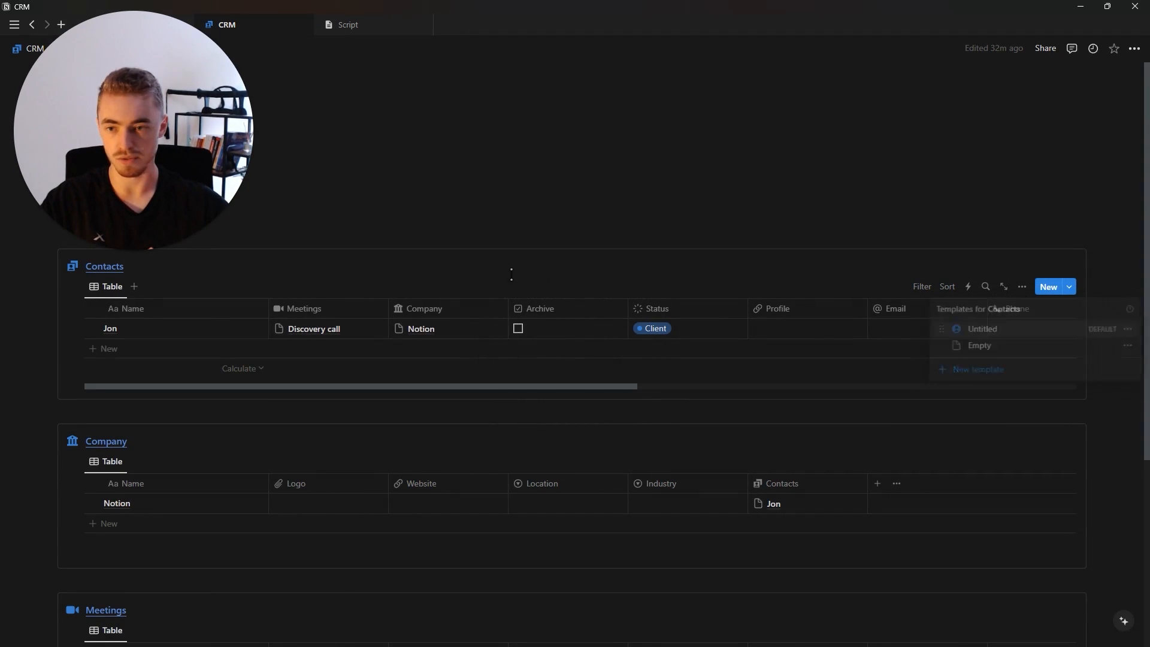
left_click(217, 350)
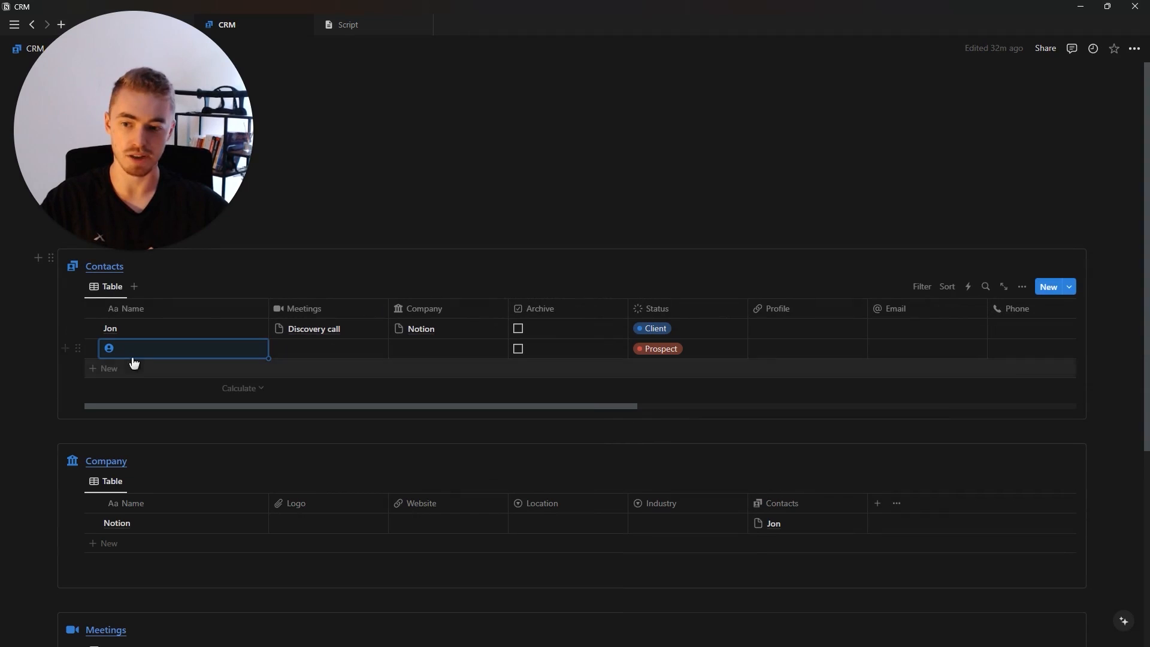
left_click(169, 373)
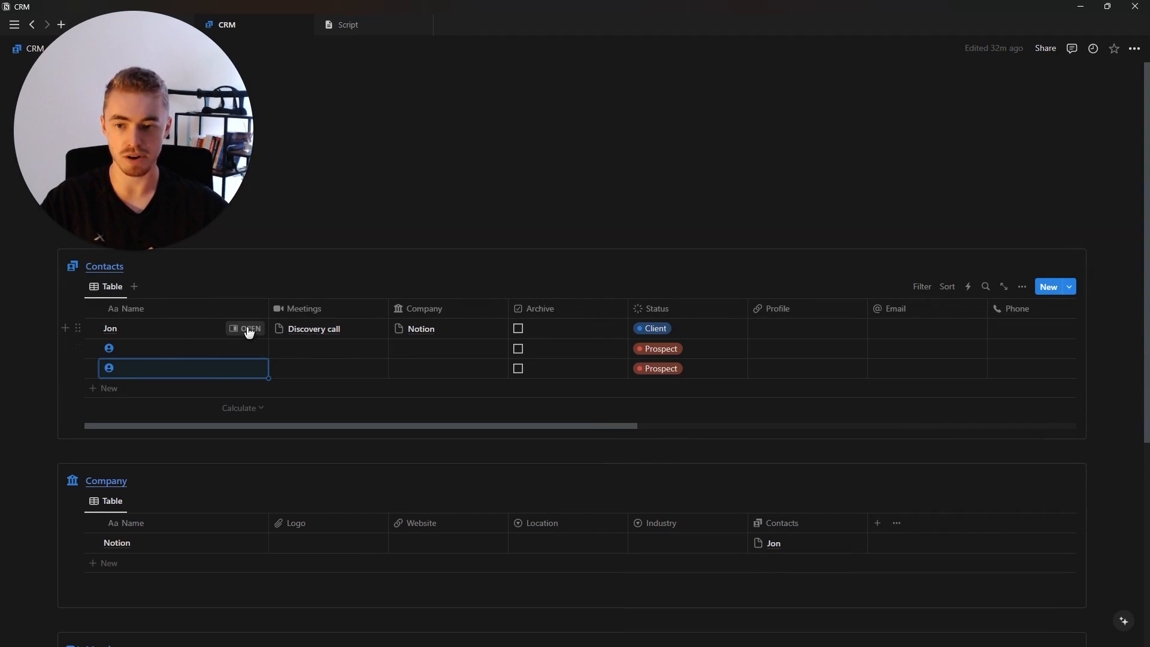
Step: Apply the default template to the first contact's page and delete the two blank contacts below it
left_click(244, 328)
left_click(758, 531)
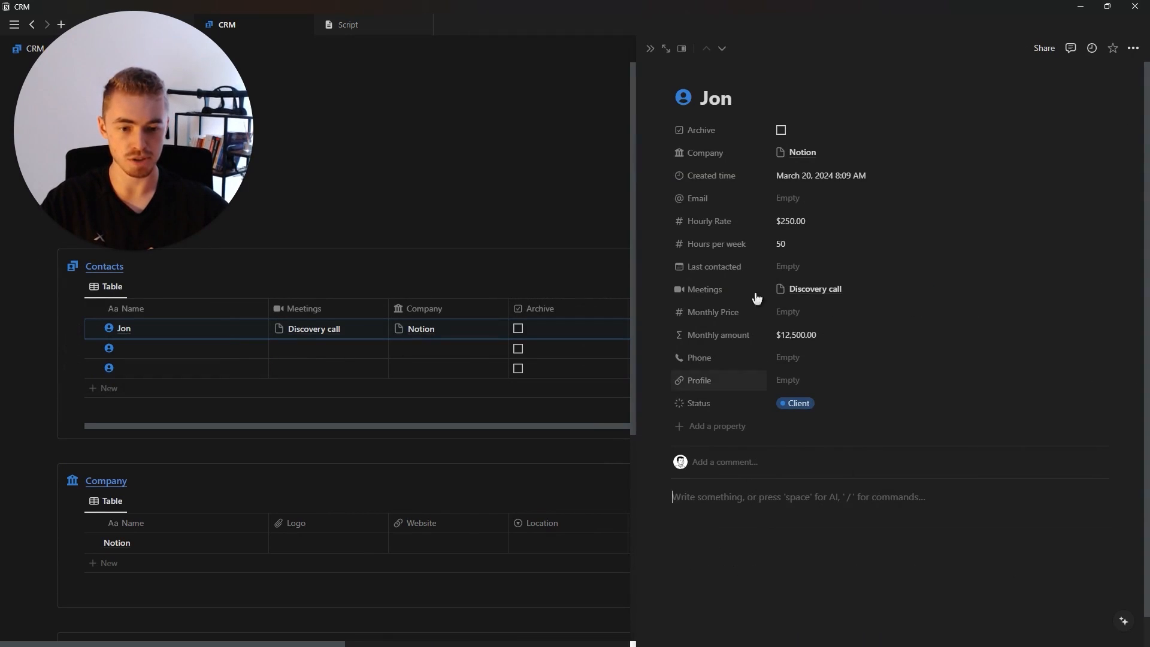
left_click(650, 48)
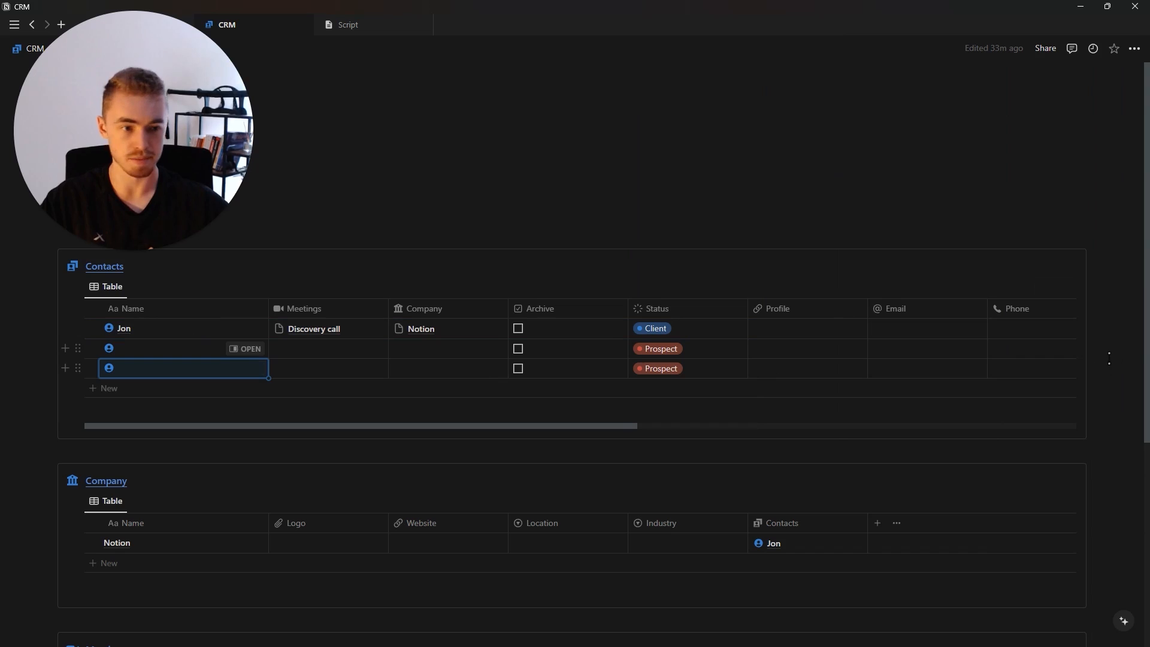
left_click_drag(1109, 361, 1050, 366)
key("Delete")
Step: Create an untitled page template for the Company database and give it a blue building icon
scroll(873, 435, "down", 2)
scroll(873, 435, "down", 2)
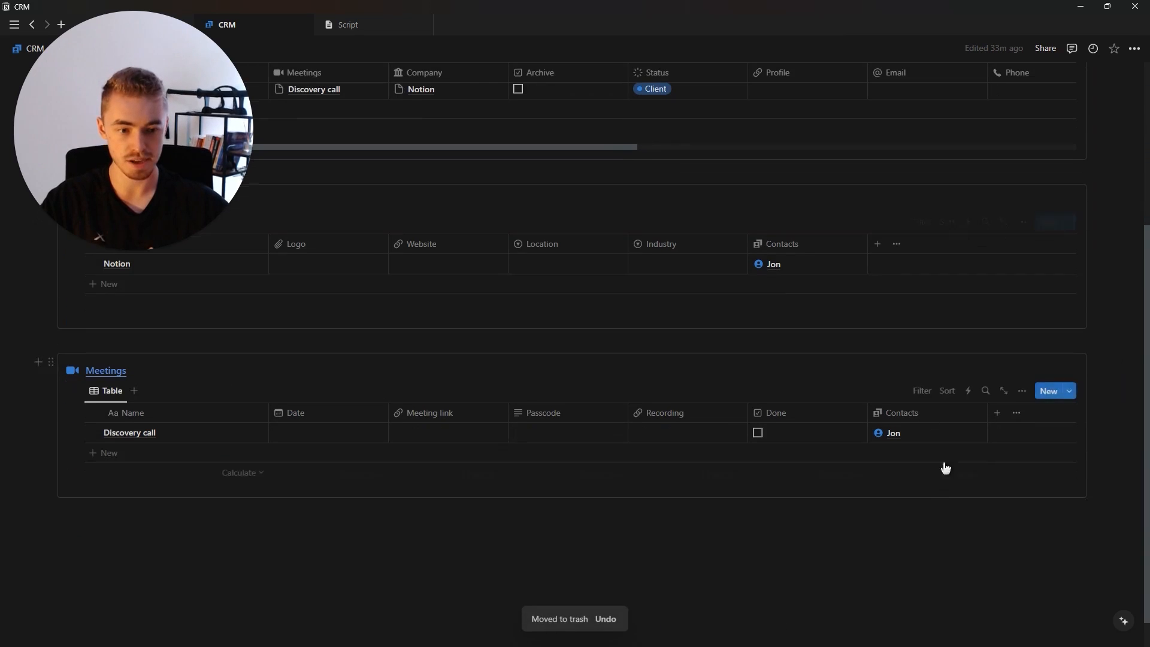
scroll(800, 263, "up", 2)
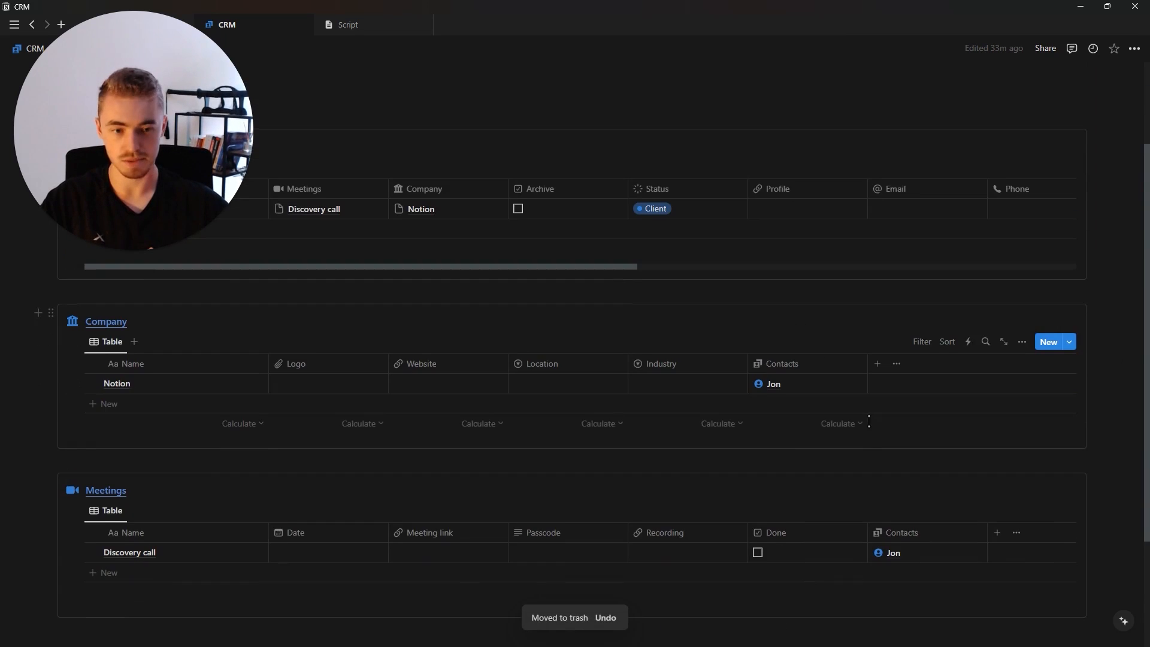
scroll(958, 282, "down", 1)
left_click(1070, 282)
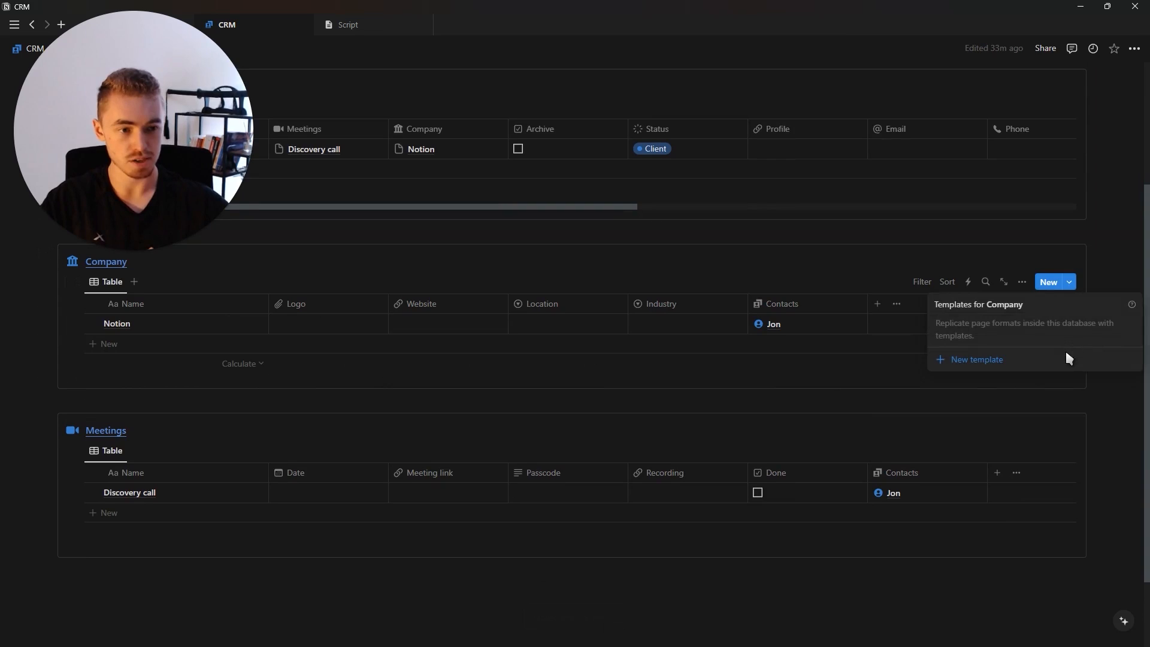
left_click(1065, 354)
left_click(376, 169)
left_click(385, 207)
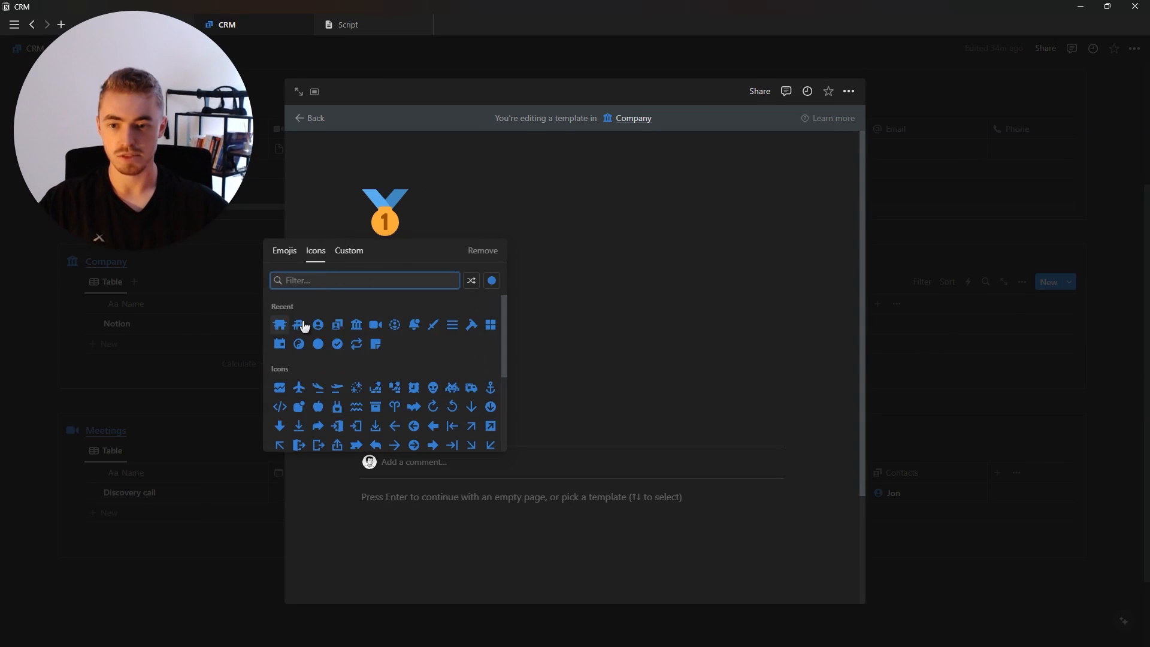
left_click(292, 340)
left_click(955, 230)
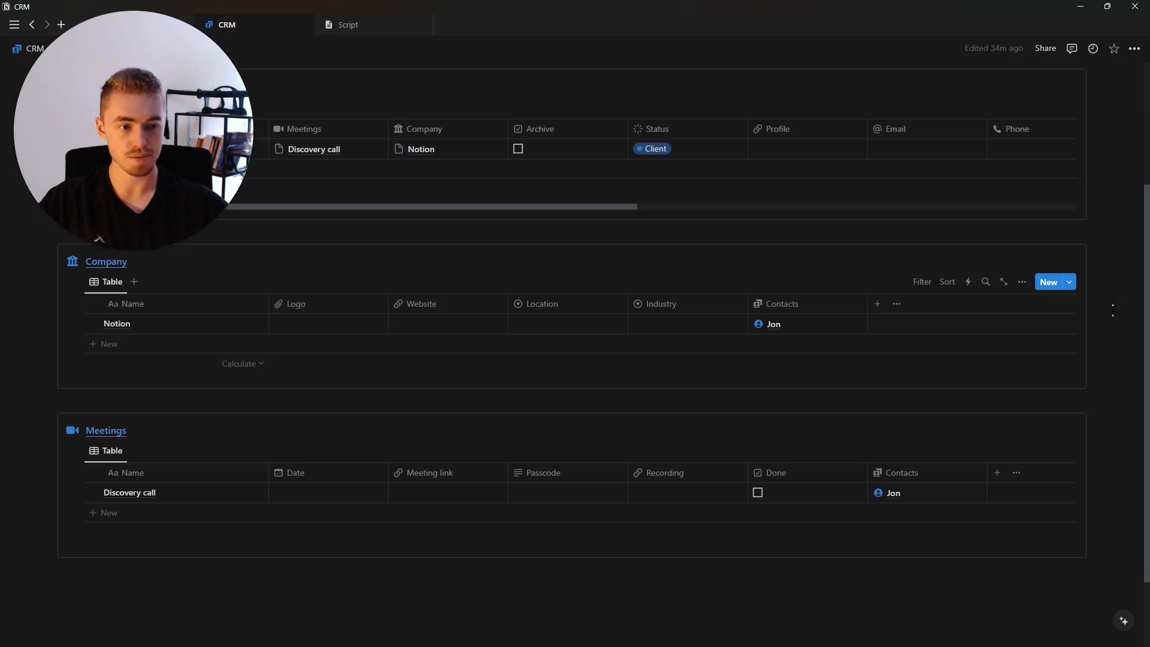
Step: Set the untitled Company template as default for all views and add two blank companies from it
left_click(1070, 282)
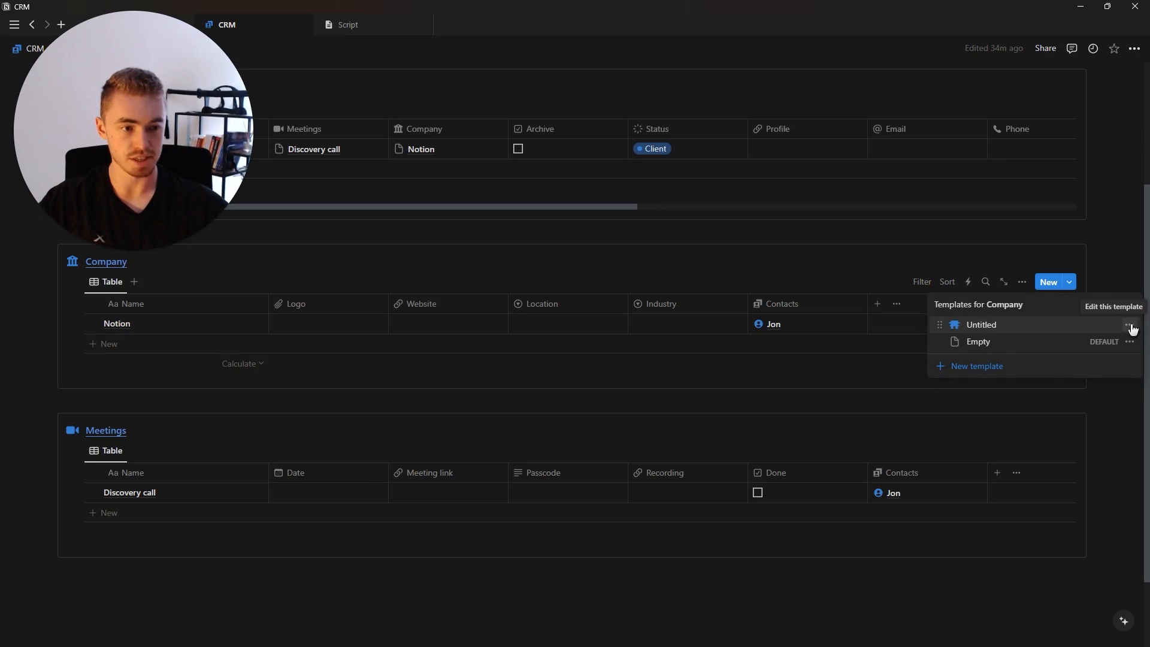
left_click(1130, 325)
left_click(1065, 308)
left_click(576, 334)
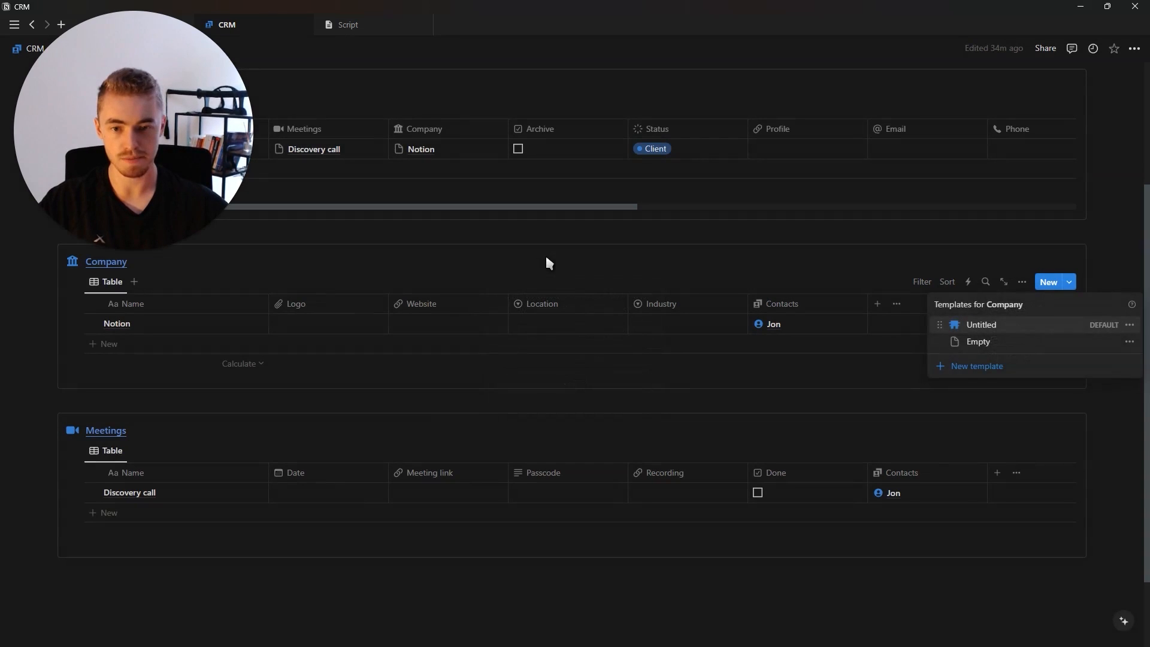
left_click(547, 257)
left_click(308, 344)
left_click(358, 370)
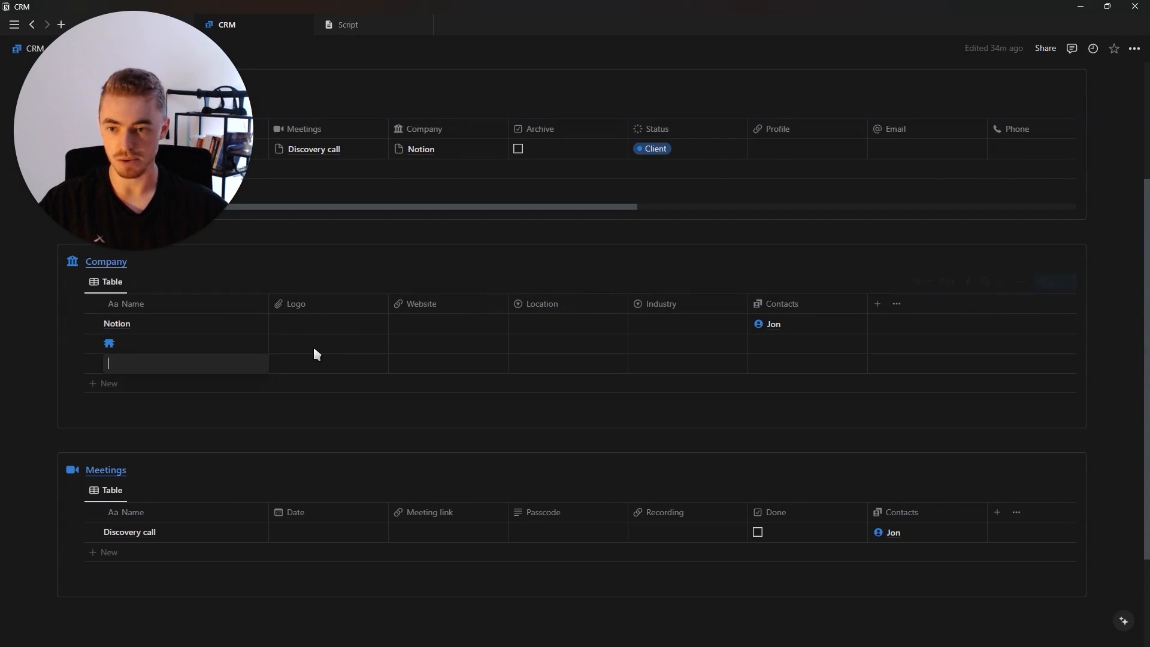
Step: Replace the Company database's icon with a blue building icon, choosing it in the title editor as well
scroll(180, 341, "up", 1)
left_click(73, 321)
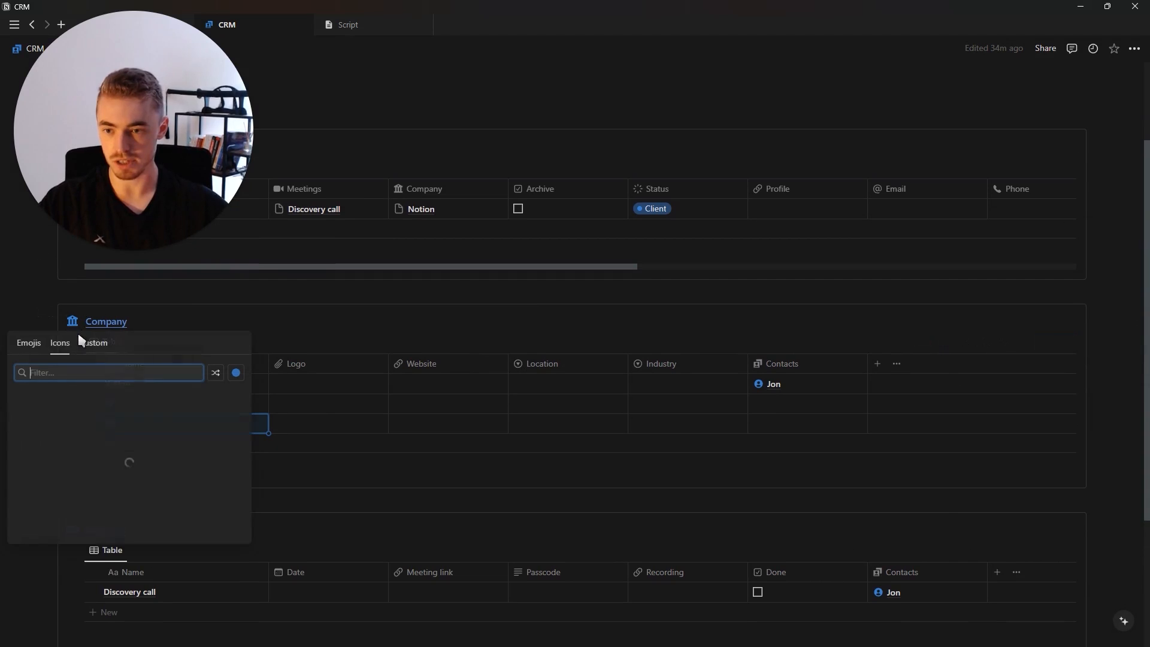
left_click(43, 416)
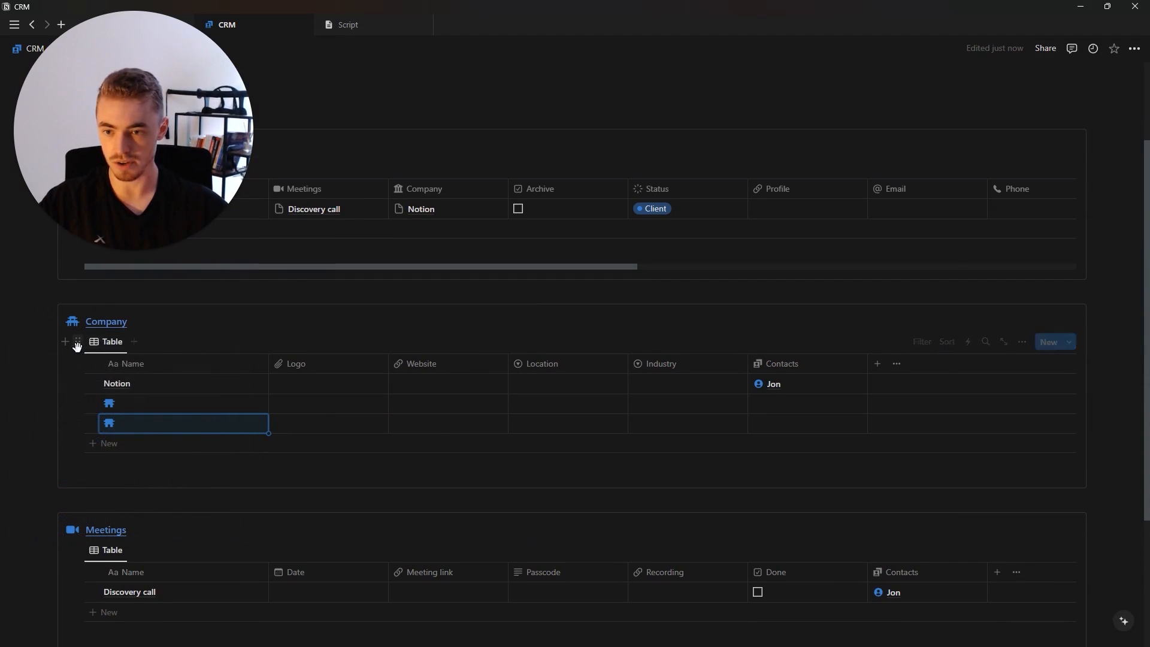
left_click(77, 342)
left_click(105, 360)
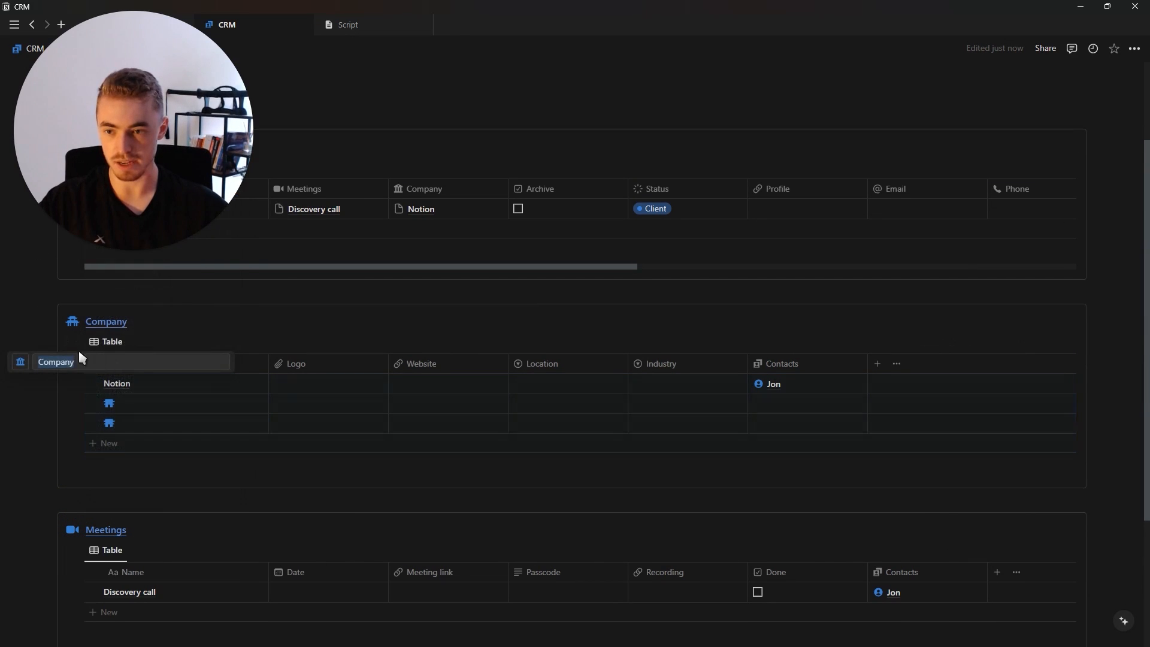
left_click(26, 363)
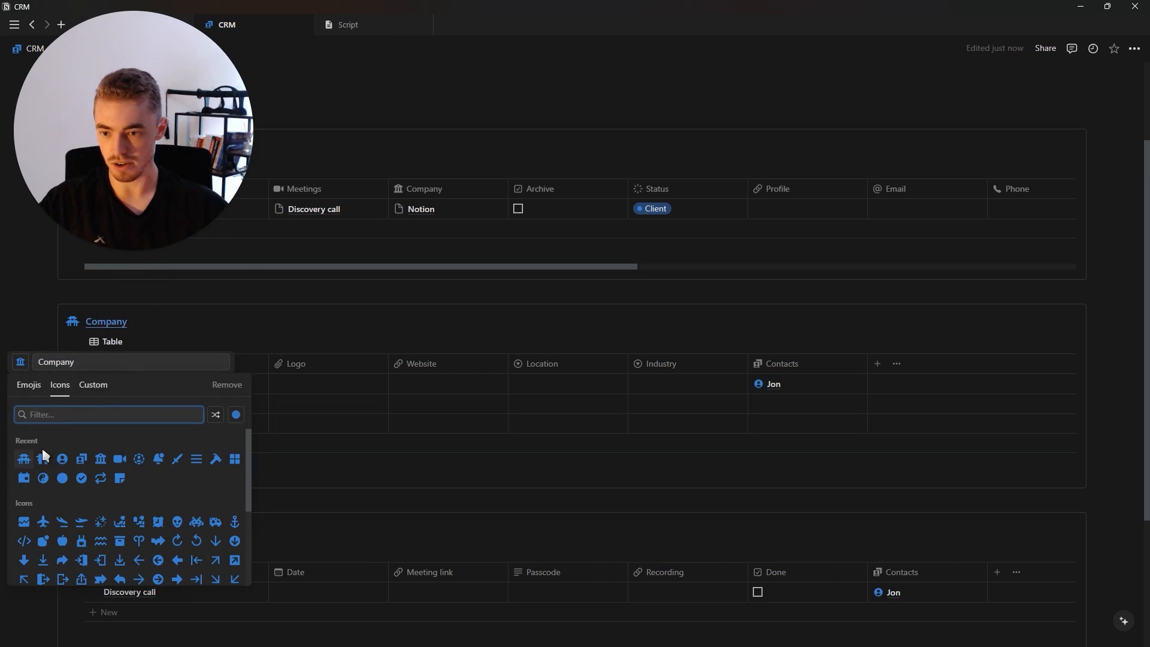
left_click(28, 459)
left_click(208, 324)
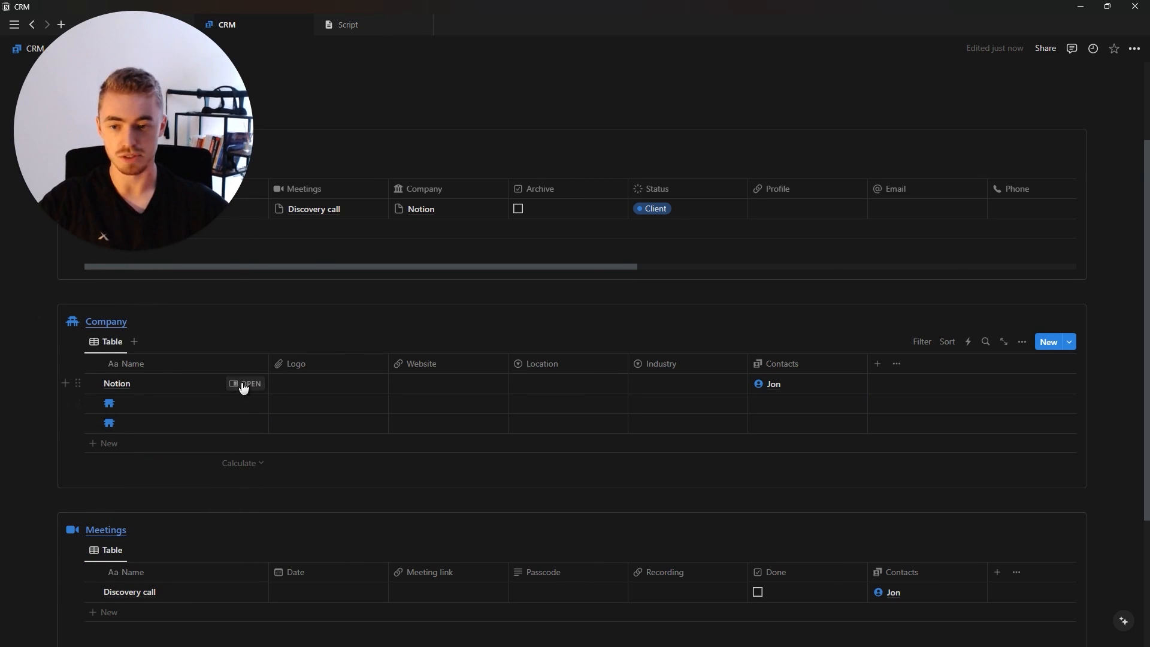
Step: Apply the default template to the Notion company page and delete the two blank companies below it
left_click(241, 384)
left_click(733, 355)
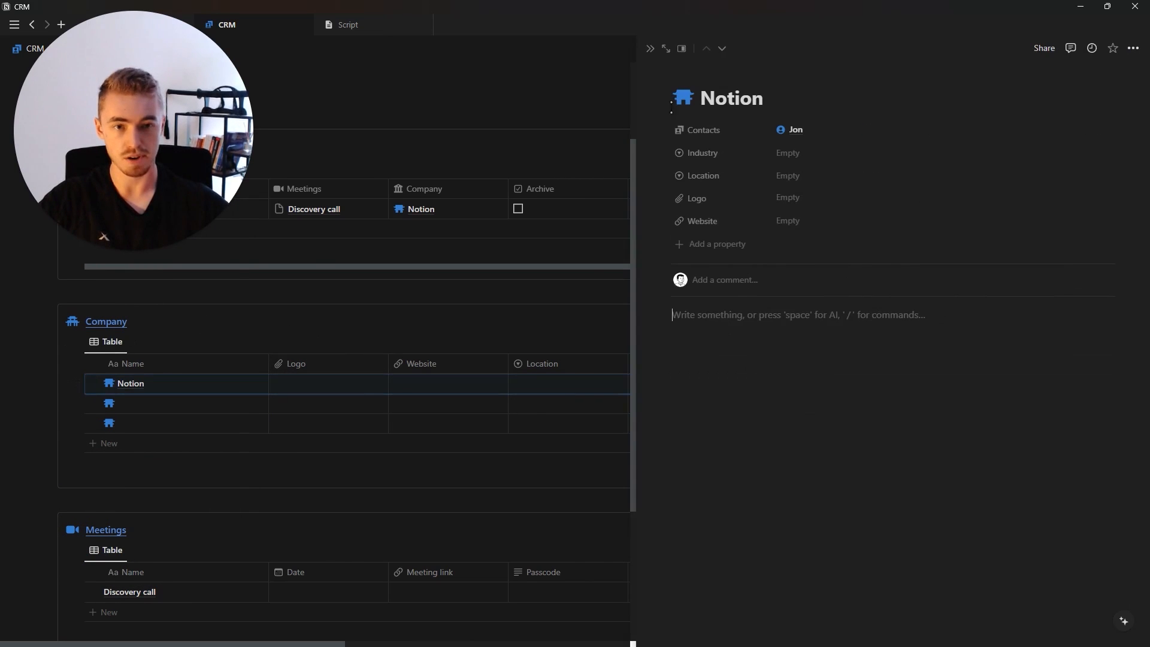
left_click(650, 48)
left_click_drag(1093, 406, 1027, 418)
key("Delete")
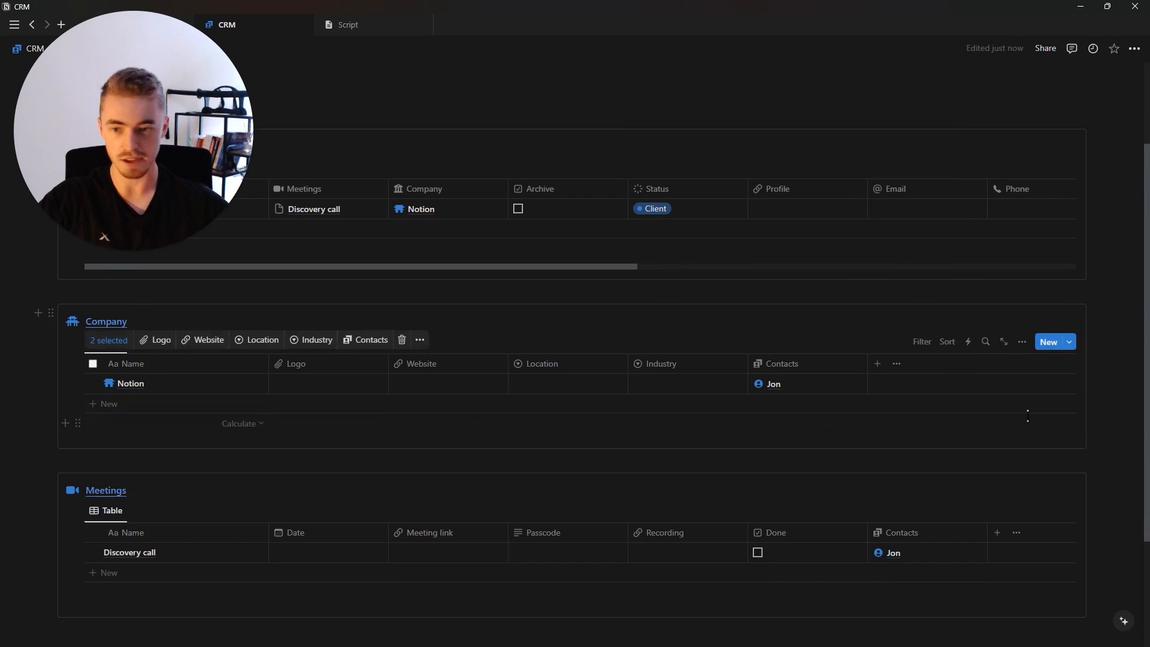
Step: Create a new page template for the Meetings database titled "Discovery Call"
scroll(689, 434, "down", 2)
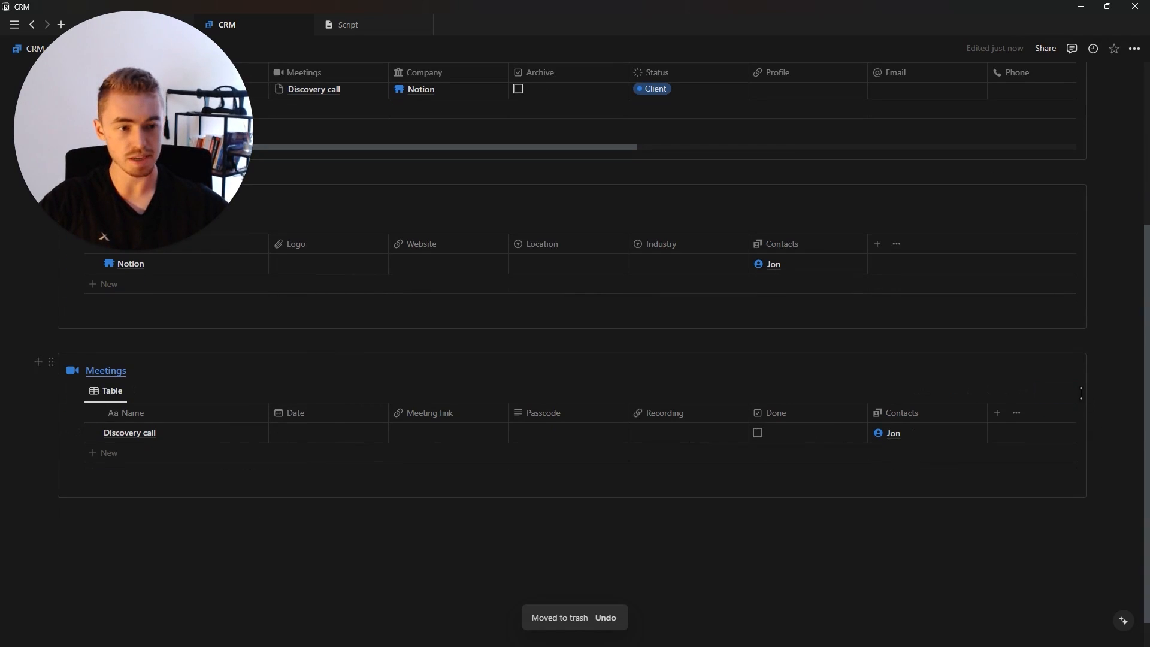
left_click(1070, 391)
left_click(983, 472)
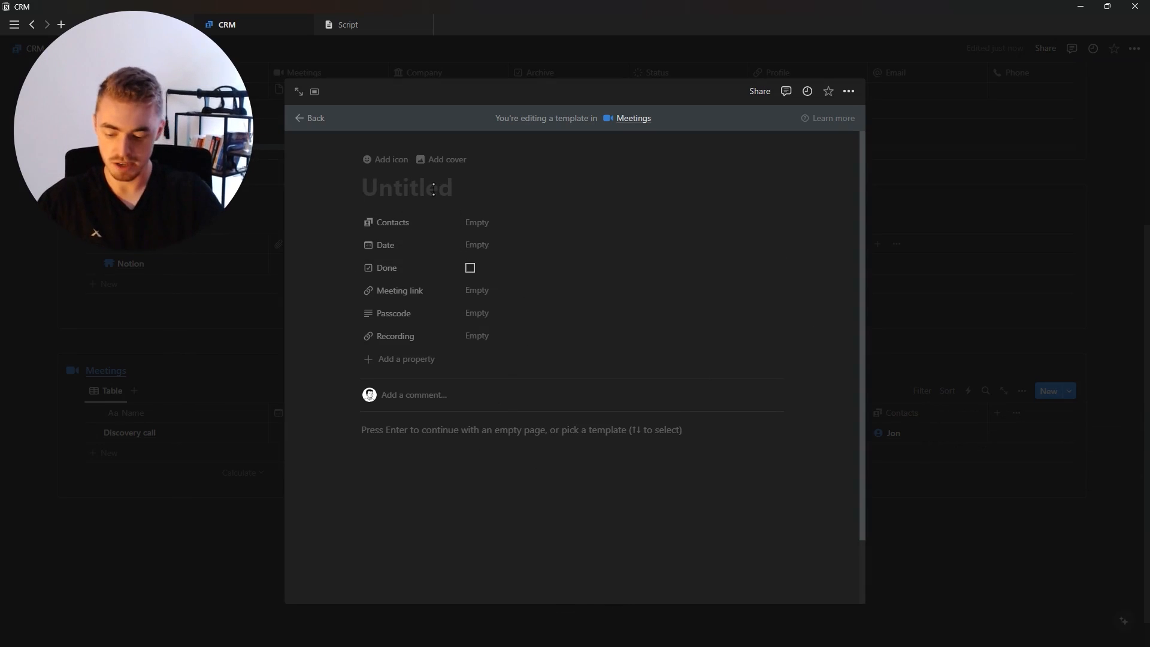
type("Discovery ")
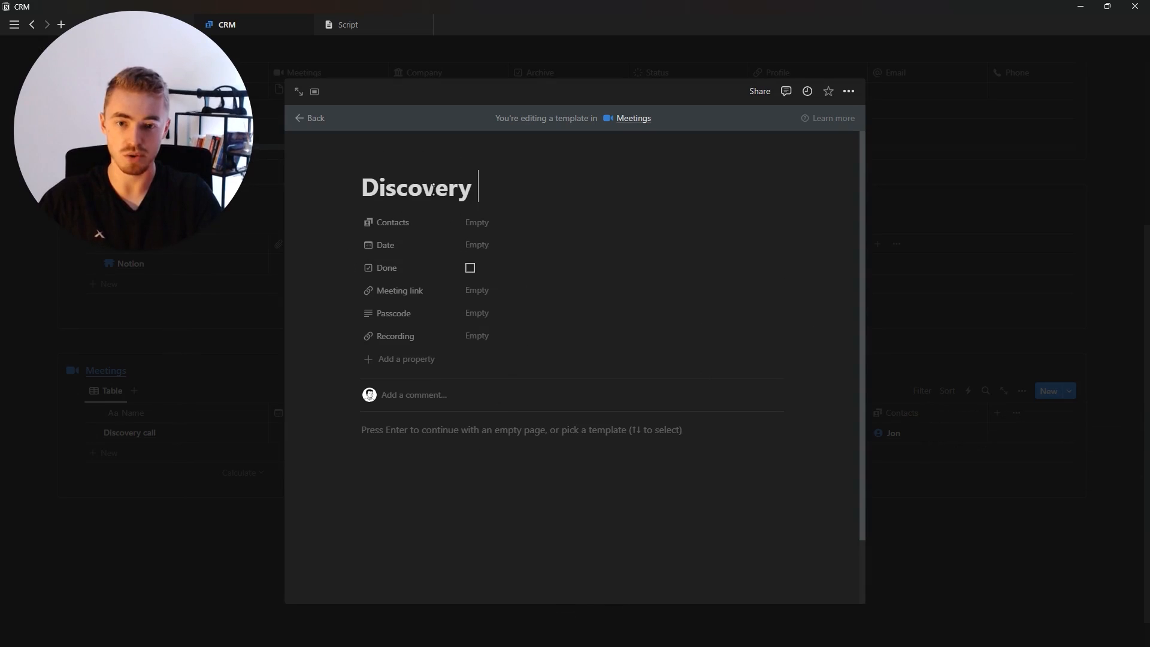
type("Call")
Step: Give the Discovery Call template the video camera icon in red
left_click(384, 161)
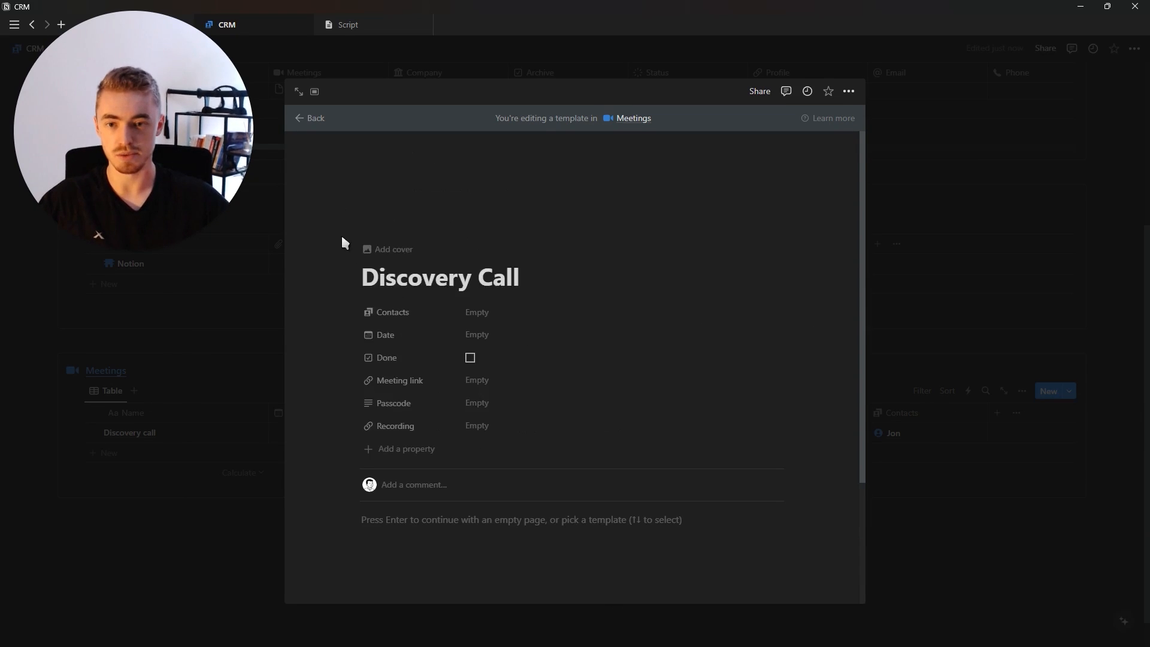
left_click(315, 257)
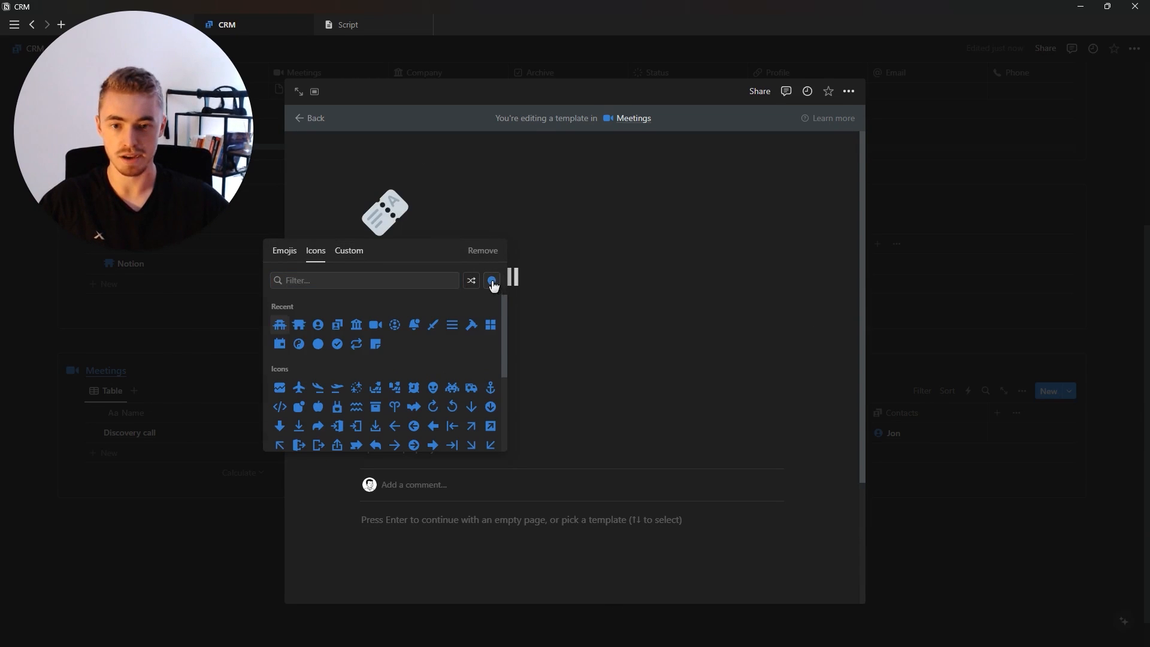
left_click(491, 280)
left_click(366, 326)
left_click(376, 324)
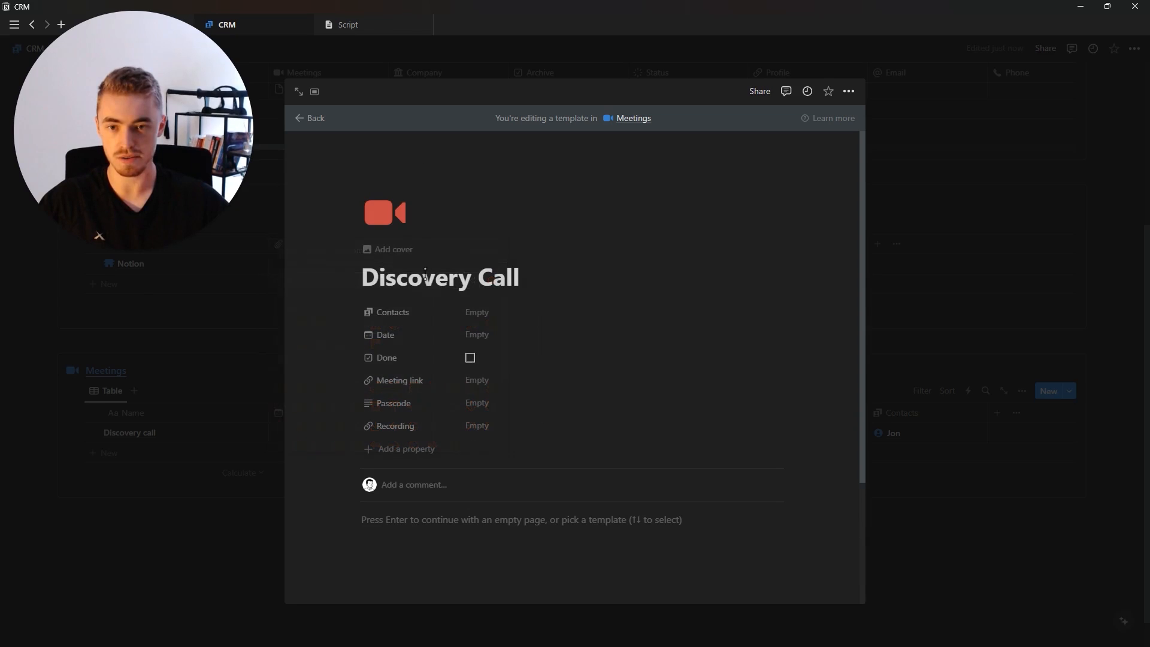
Step: Create another page template for the Meetings database titled "Strategy Call"
left_click(1014, 269)
left_click(1069, 391)
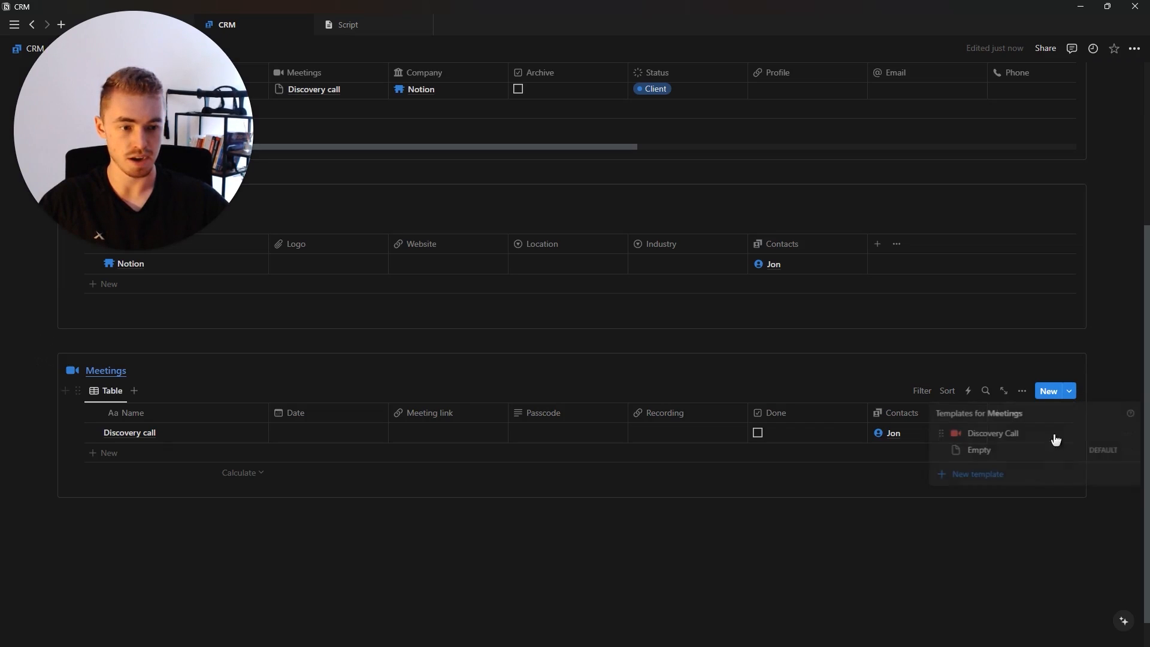
left_click(1014, 477)
type("St")
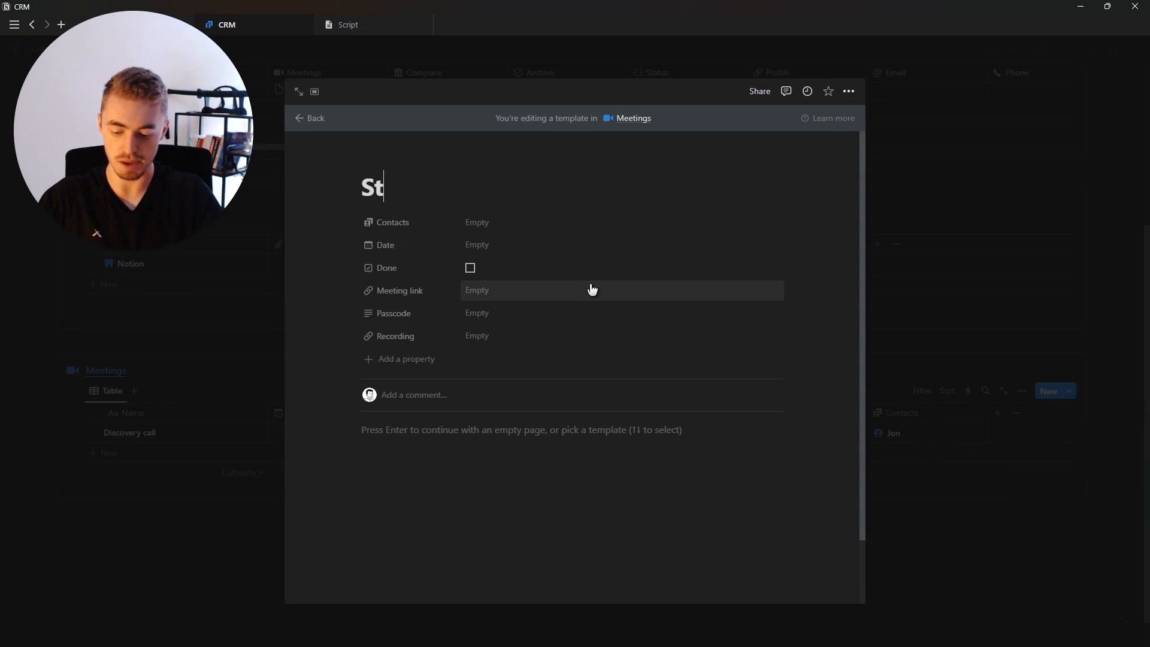
type("rategy Call")
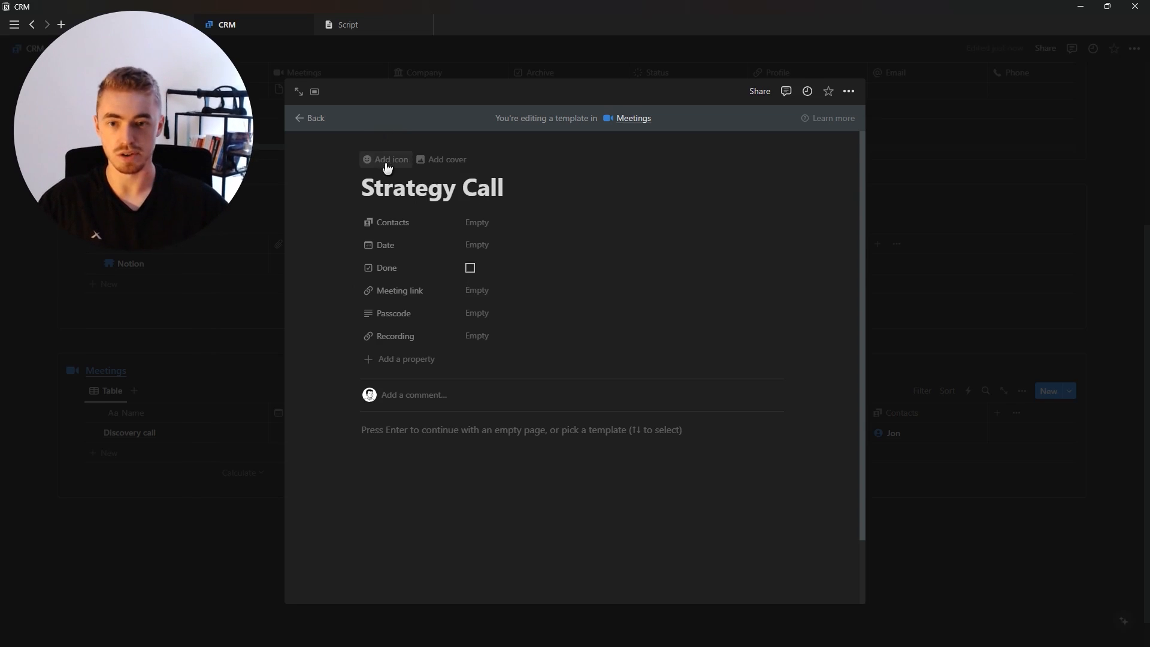
Step: Give the Strategy Call template the video camera icon in purple and close the template
left_click(383, 163)
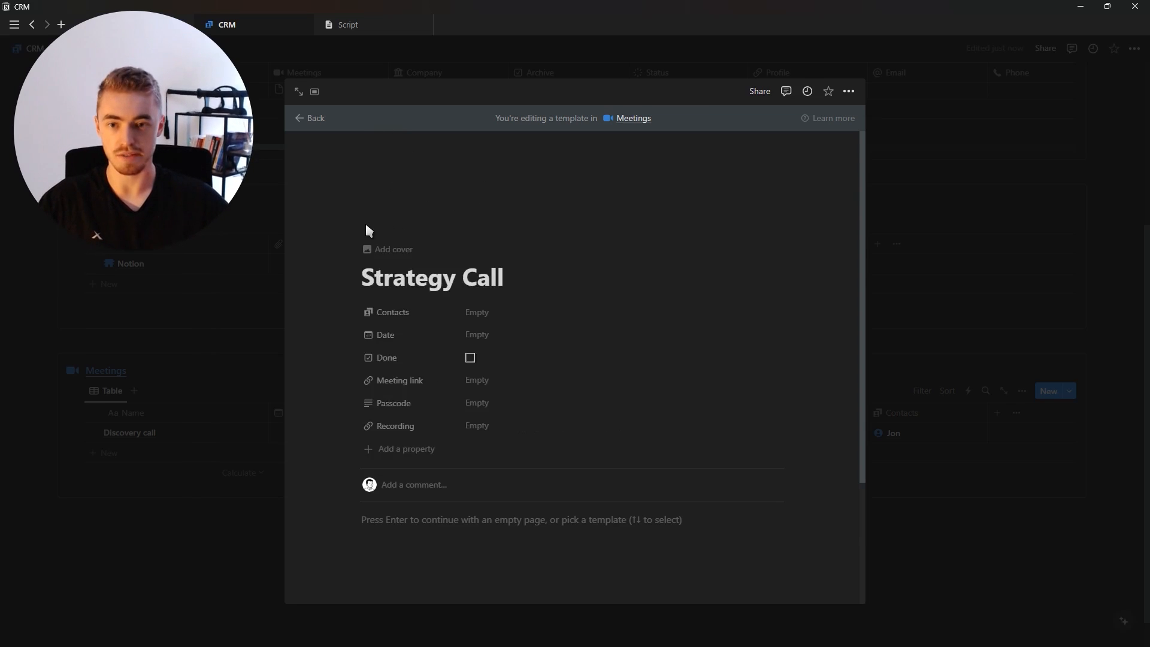
left_click(374, 213)
left_click(316, 251)
left_click(491, 280)
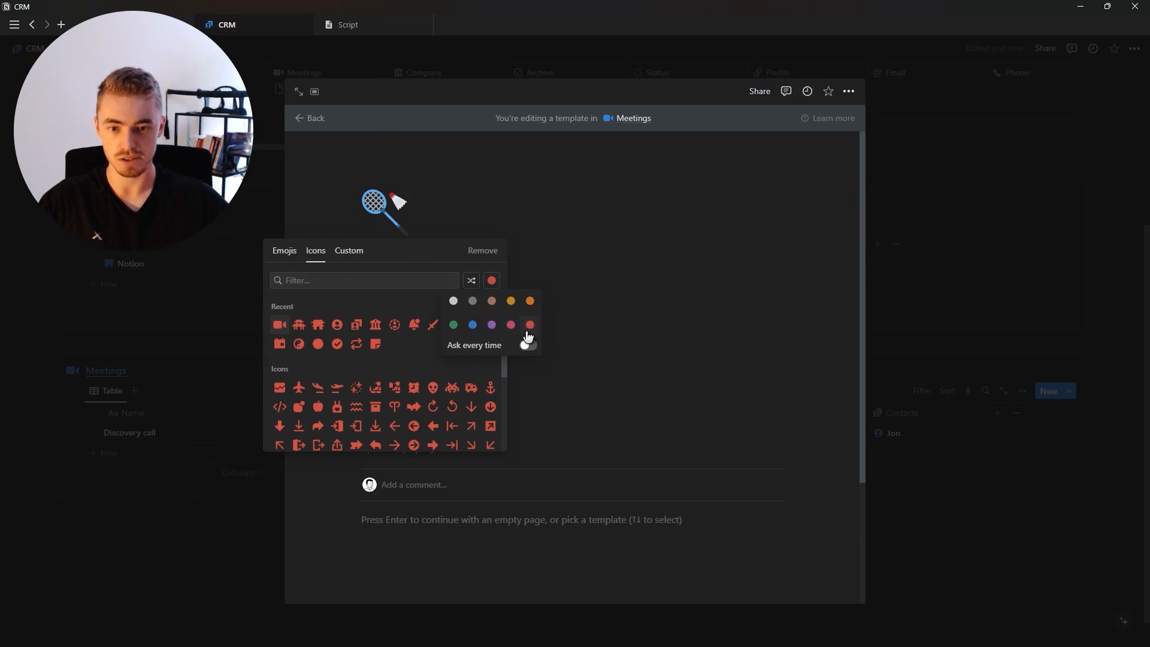
left_click(279, 325)
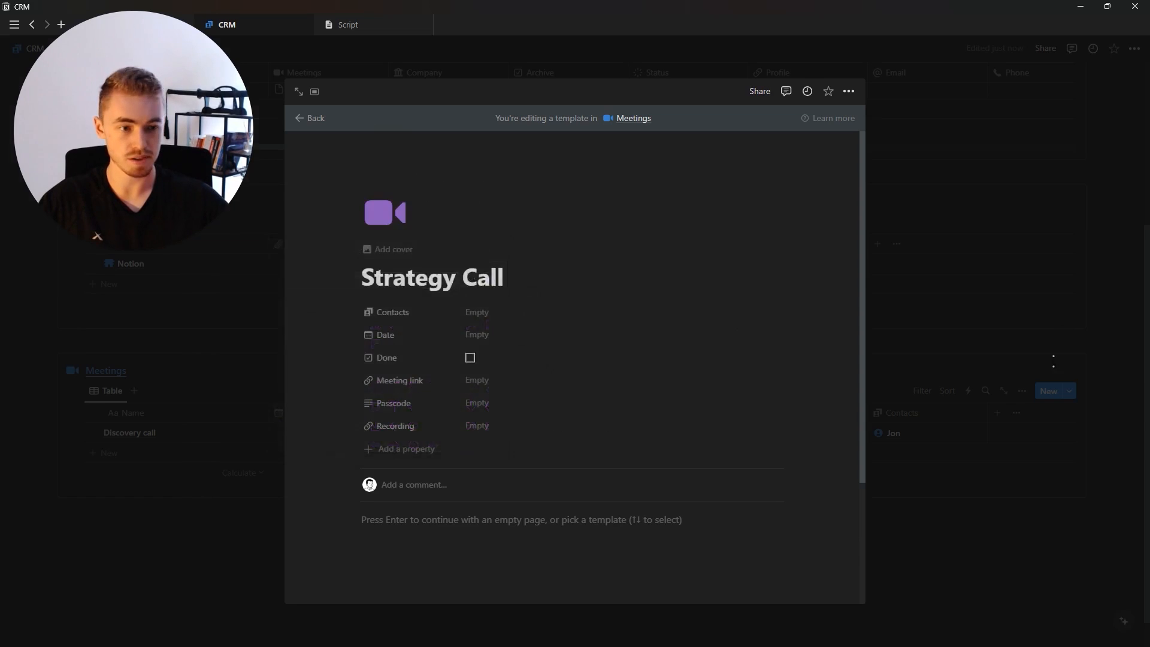
key("Escape")
Step: Create a third Meetings page template titled "Call"
left_click(1070, 391)
left_click(1020, 494)
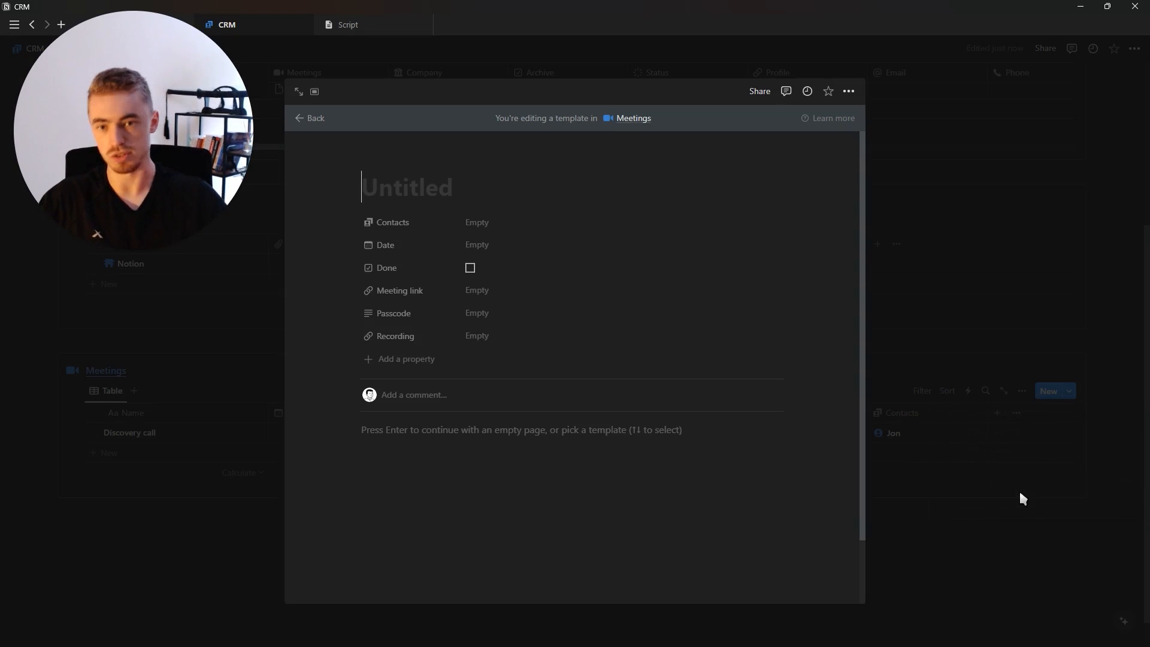
type("Call")
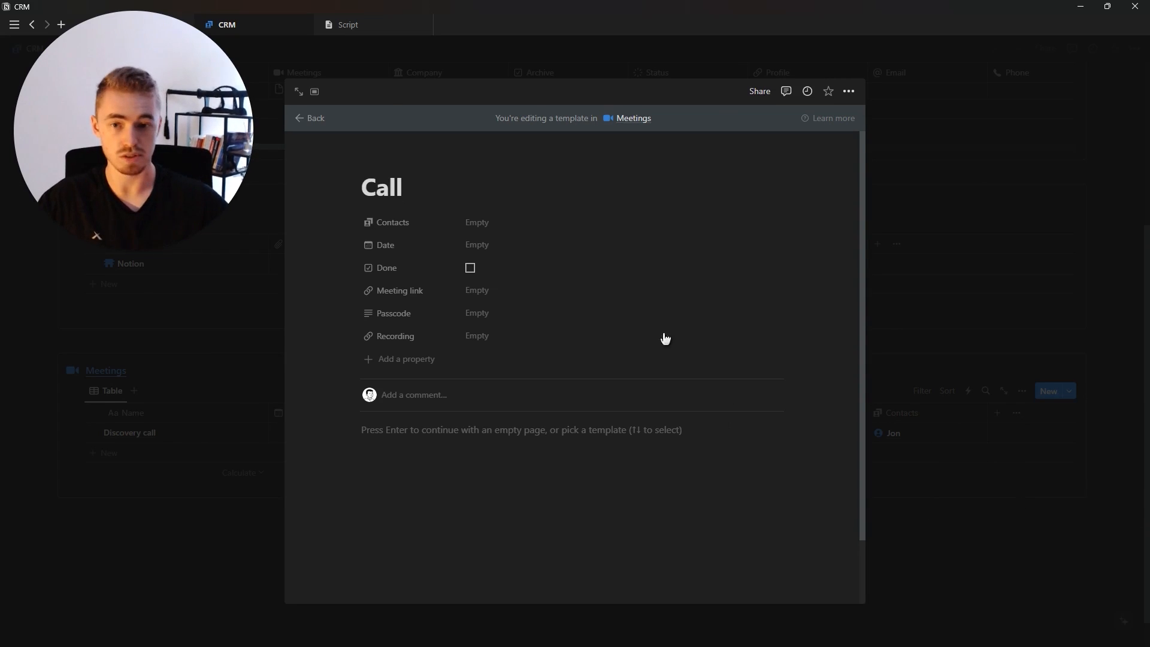
Step: Give the Call template the video camera icon in blue and close the template
left_click(379, 159)
left_click(319, 256)
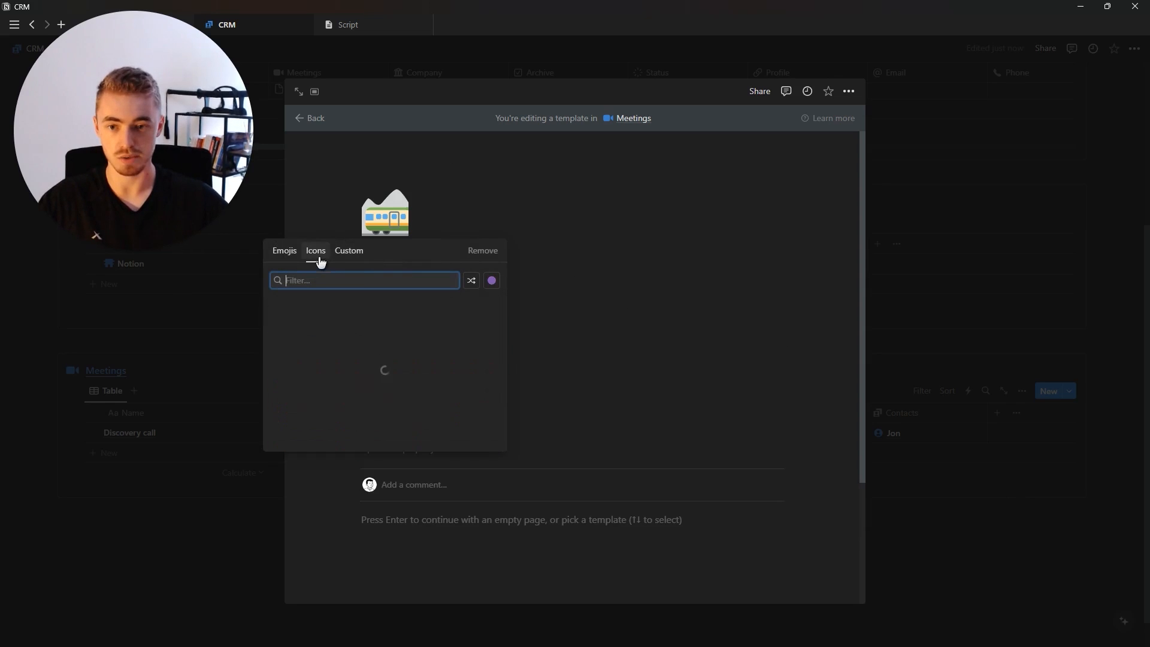
left_click(494, 282)
left_click(473, 324)
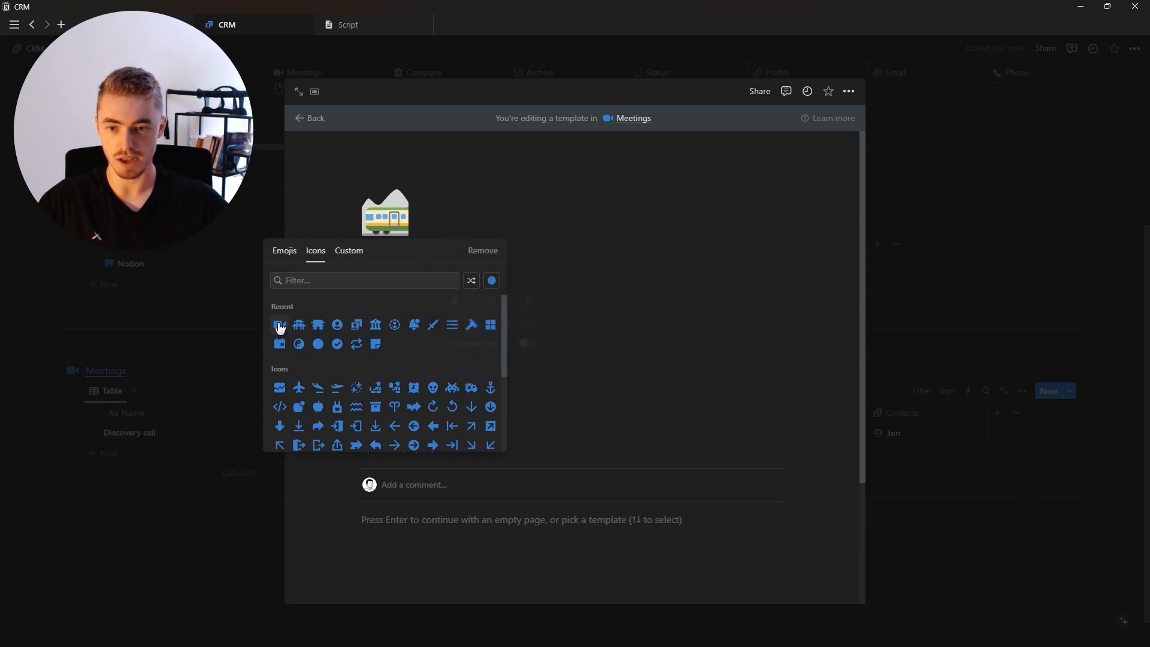
left_click(279, 328)
left_click(1062, 295)
Step: Edit the Discovery Call template's body, adding a level-2 heading "Notes" with an empty bulleted list item below it
left_click(1070, 391)
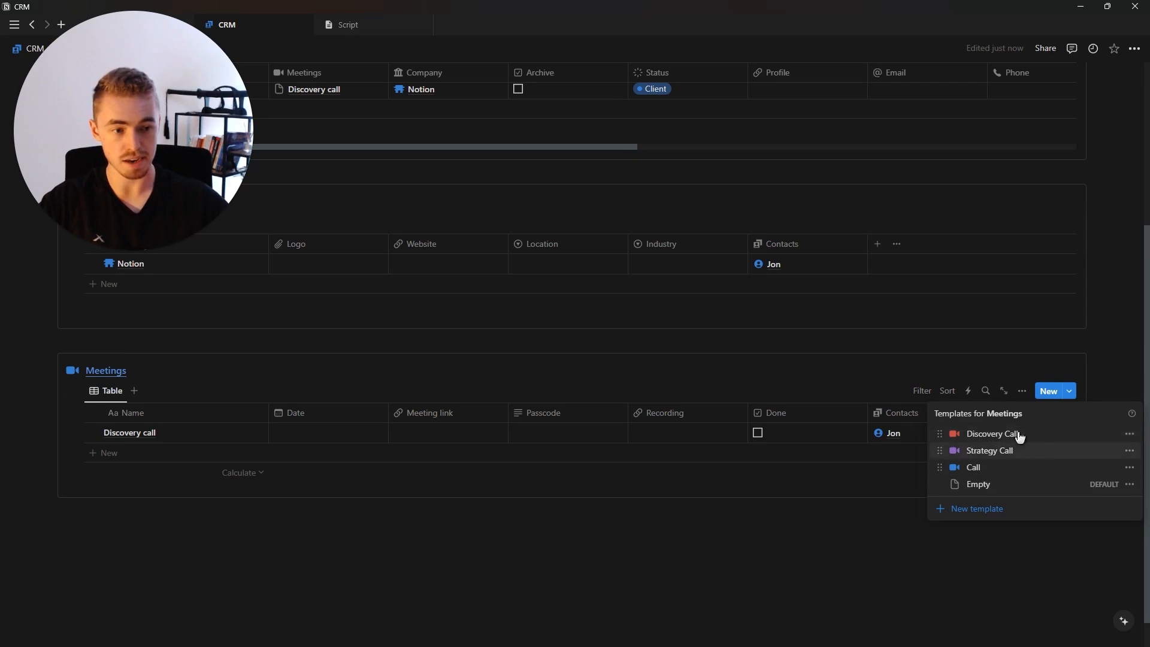
left_click(1130, 434)
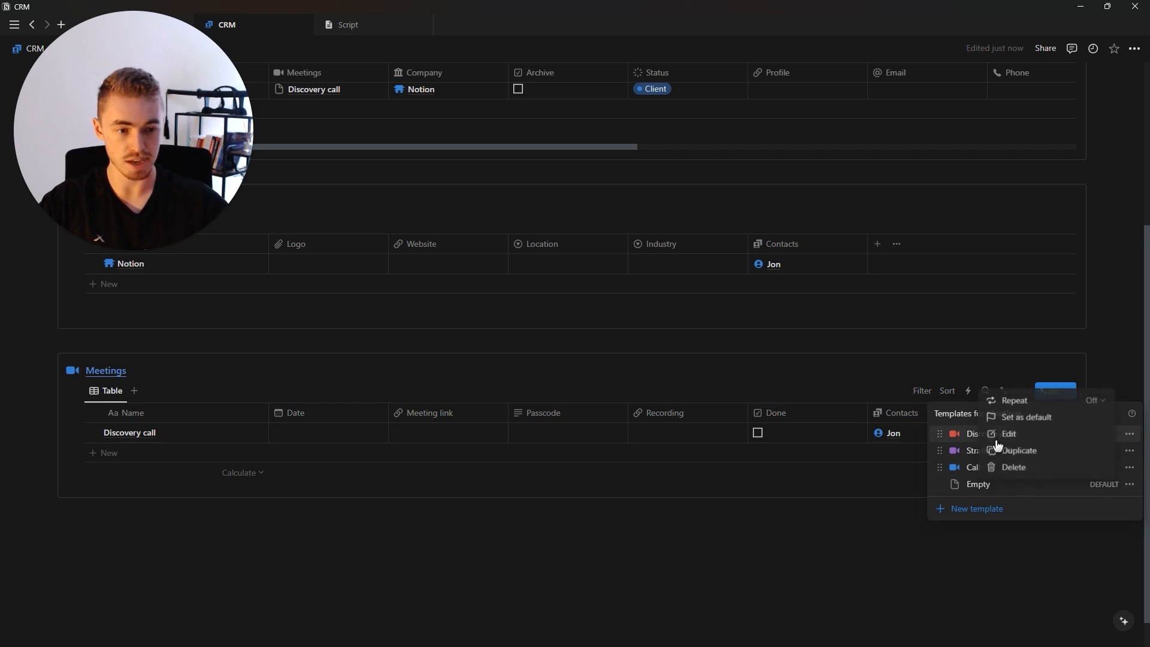
left_click(1009, 434)
scroll(554, 362, "down", 3)
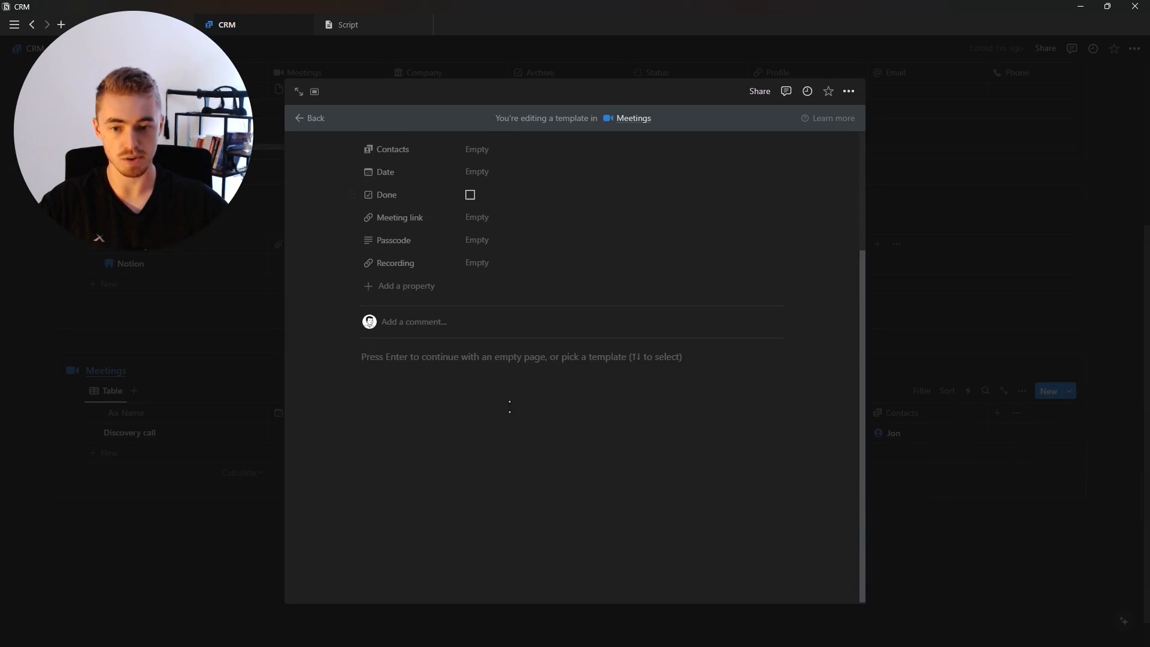
key("Return")
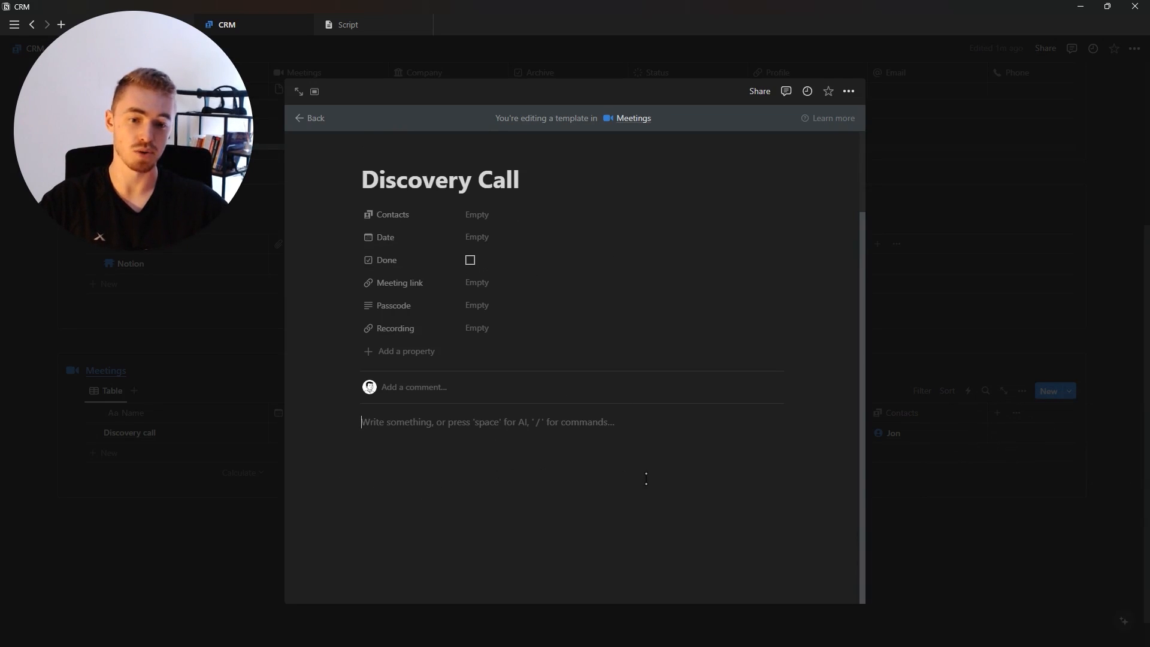
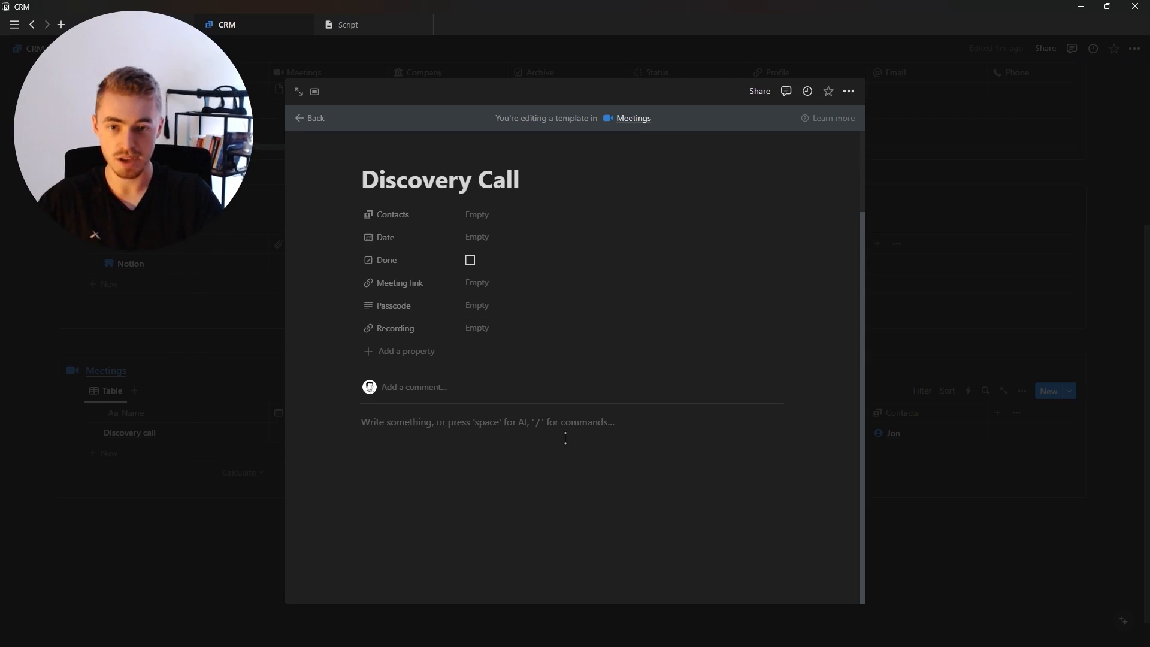
type("#")
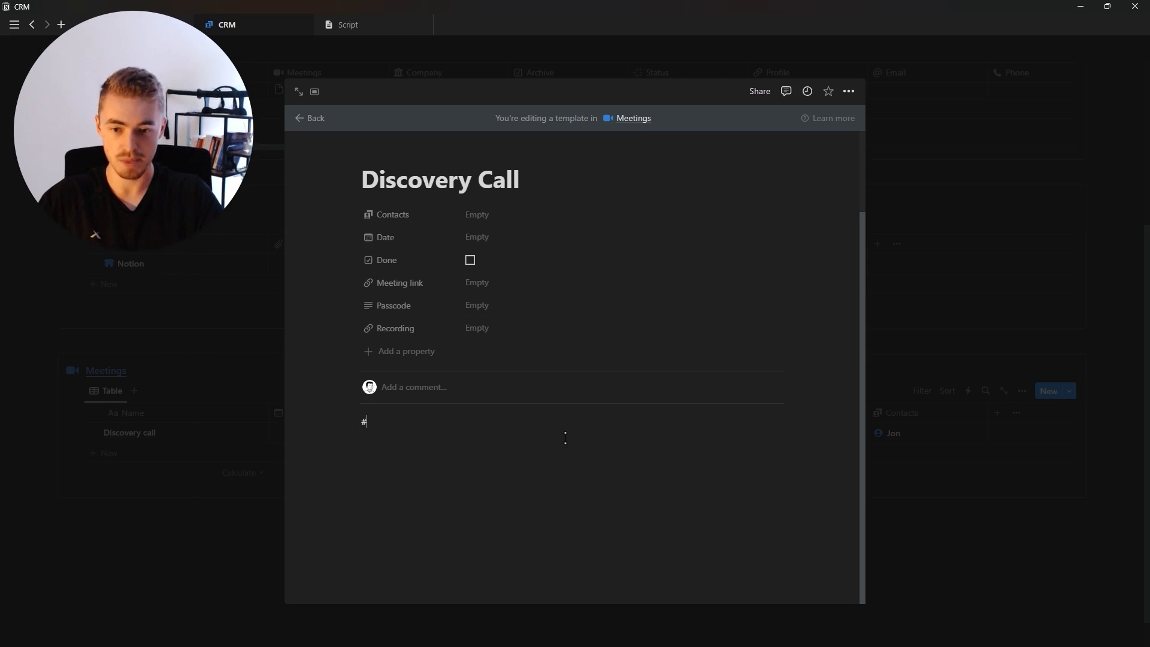
type("# N")
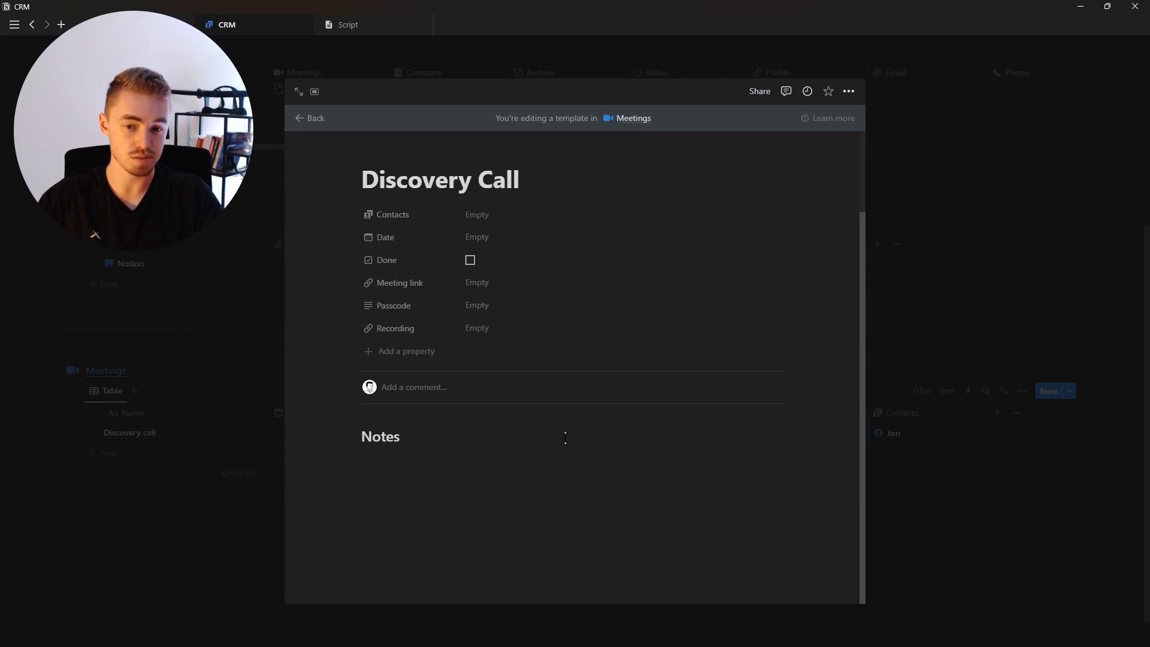
key("Return")
type("-")
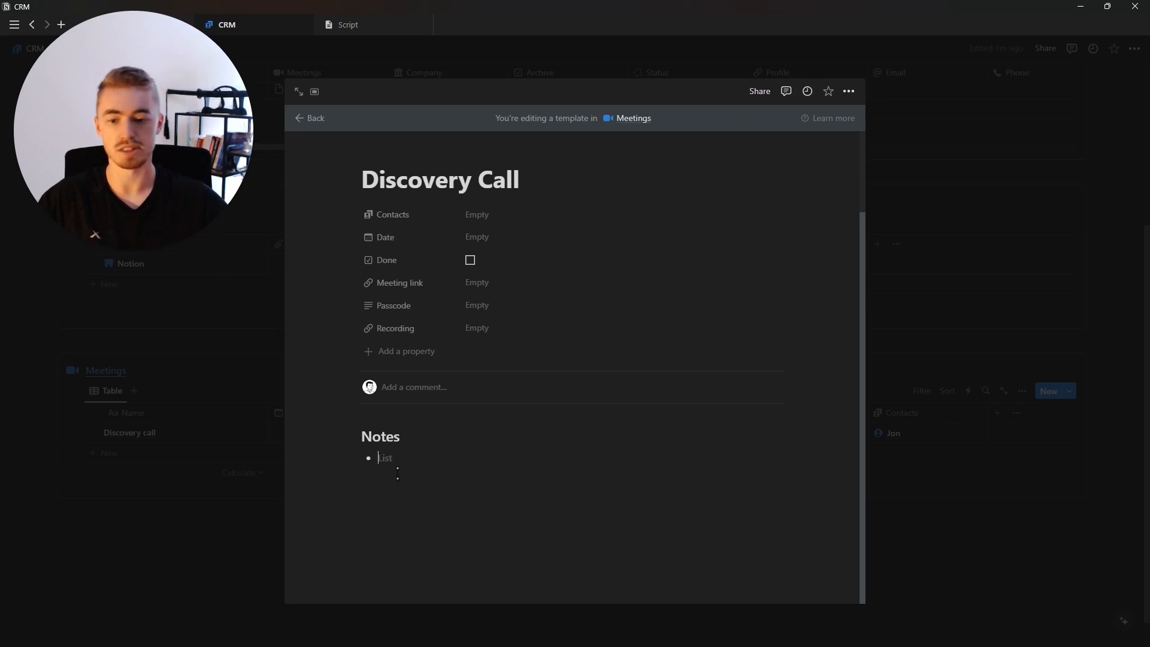
Step: Colour the "Notes" heading text blue
double_click(386, 436)
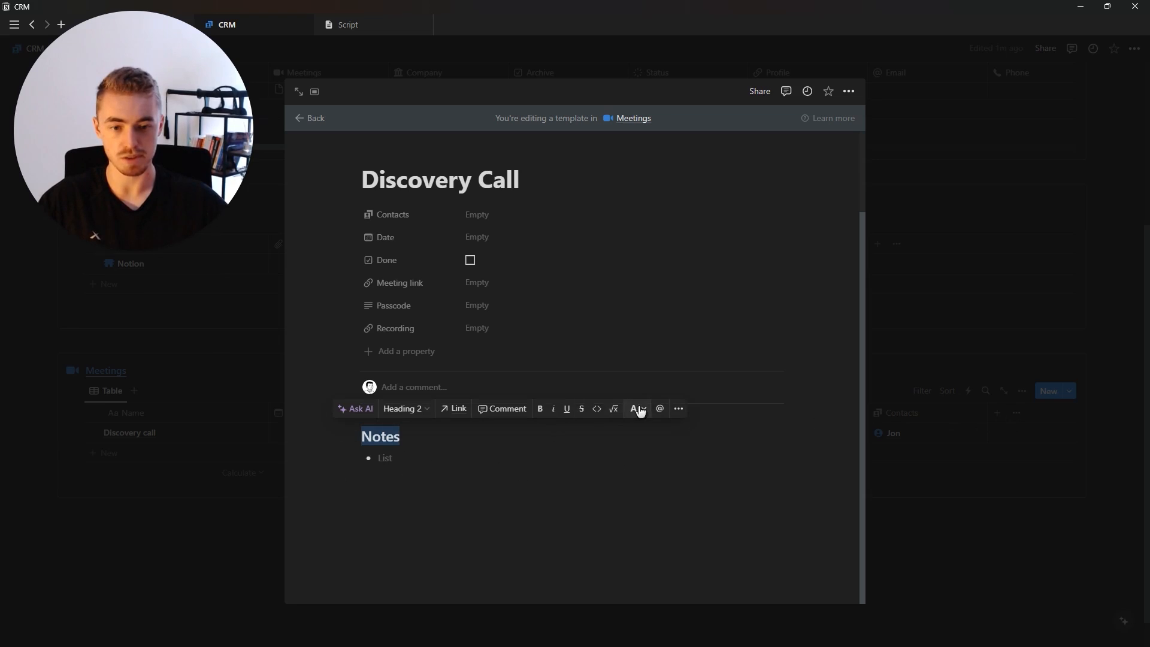
left_click(632, 409)
left_click(626, 388)
Step: Leave blank space below Notes and add a level-2 heading "Questions" with numbered items "Question 1" and "Question 2"
left_click(470, 479)
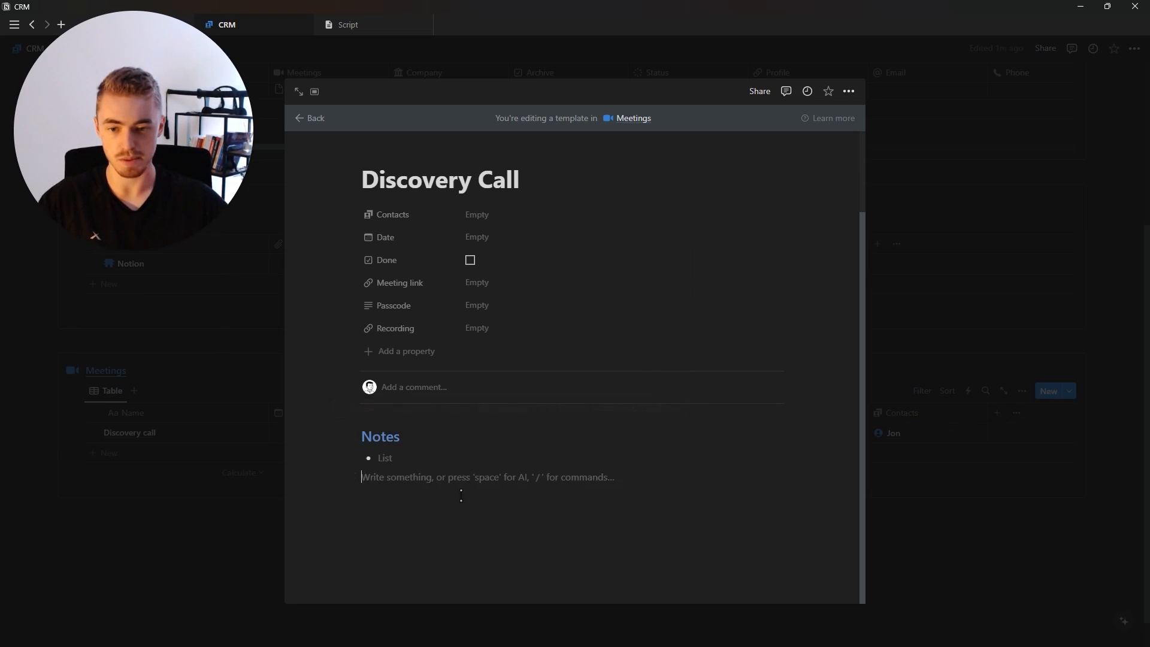
key("Return")
key("Return")
type("## ")
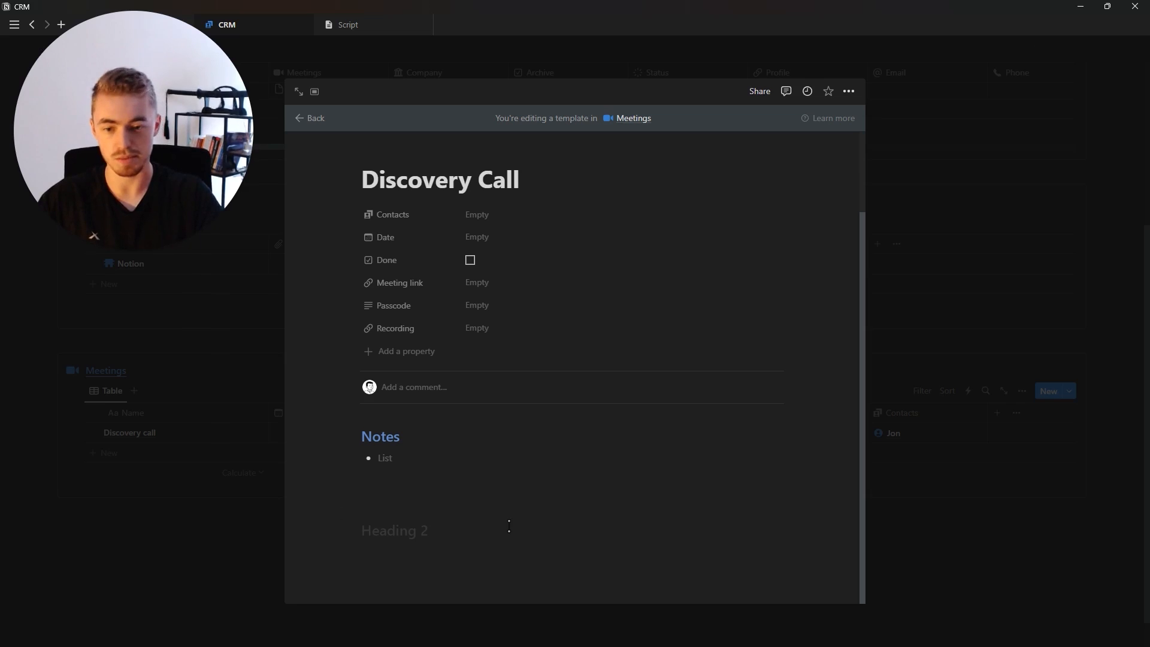
type("Questions")
key("Return")
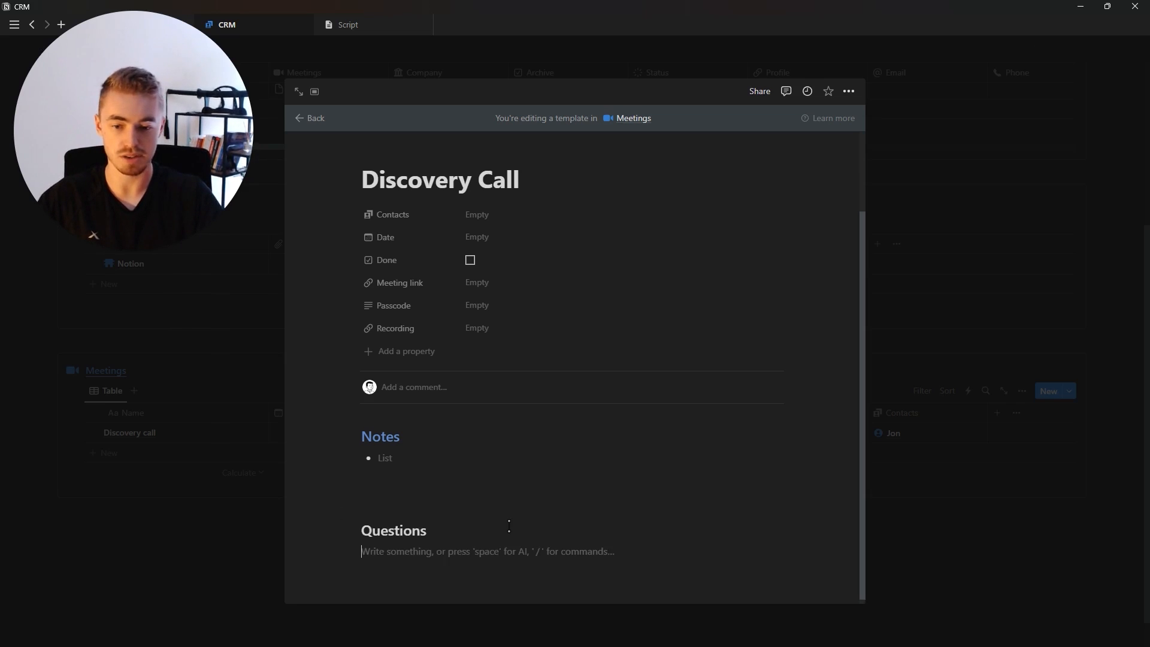
type("1")
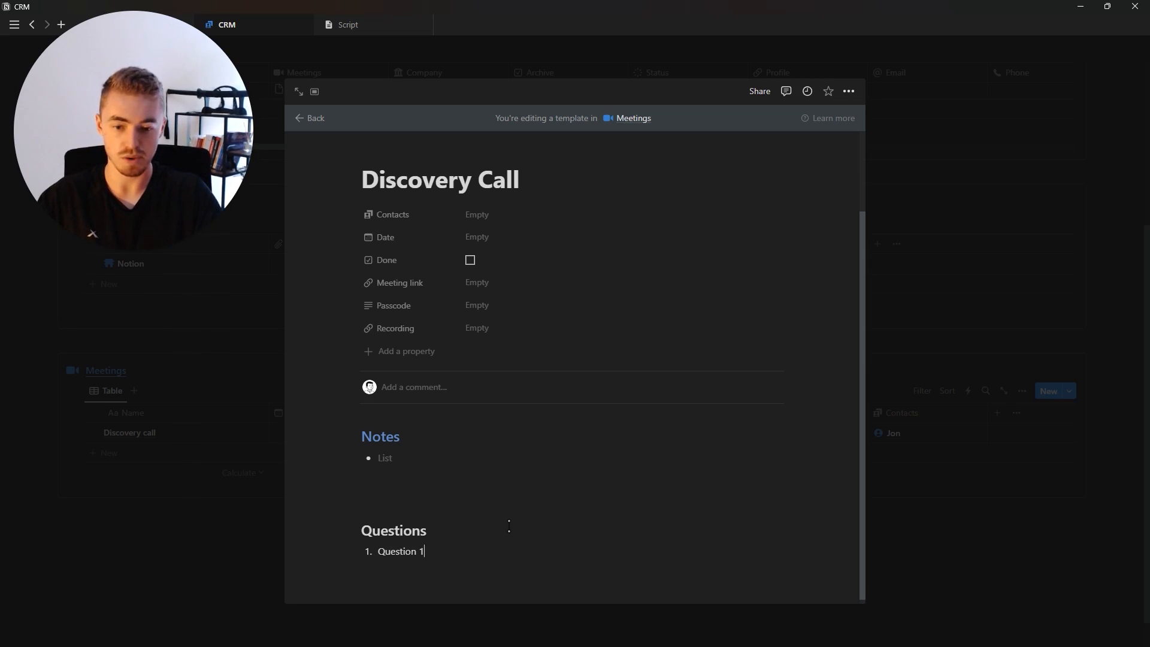
type("Question 1")
key("Return")
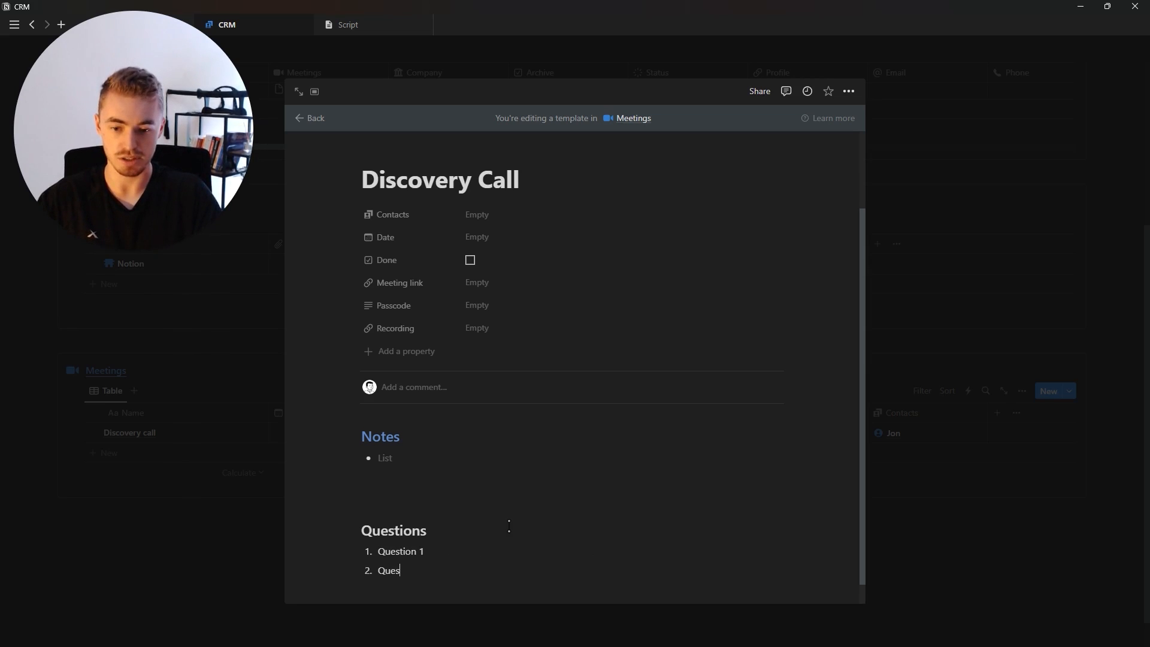
scroll(470, 523, "down", 1)
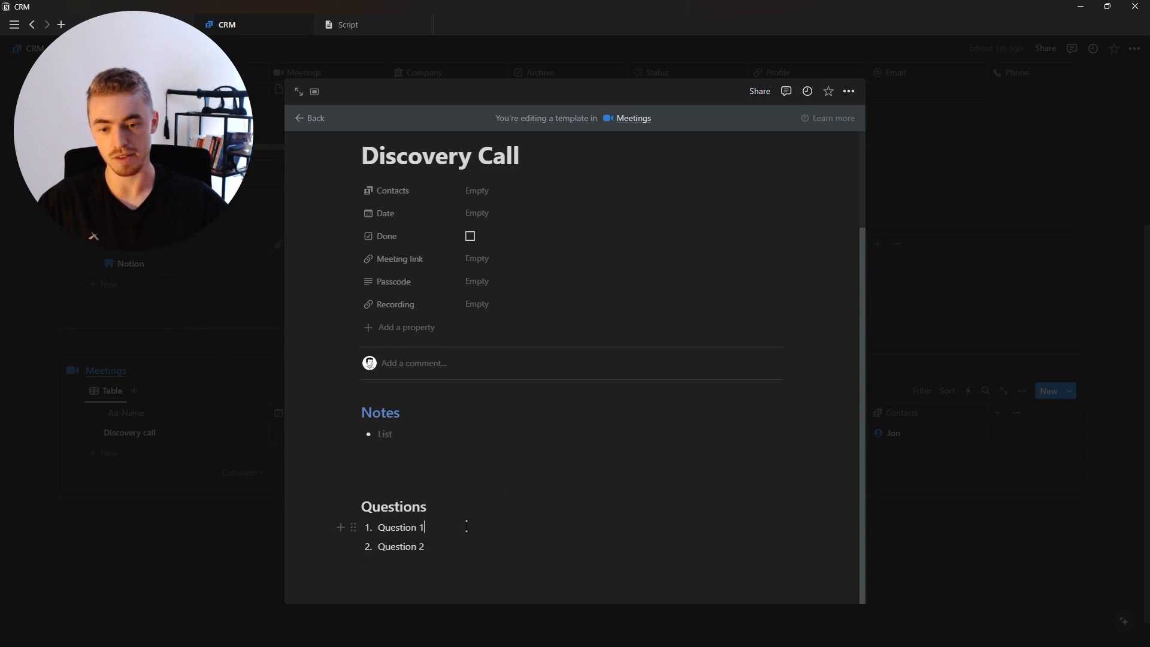
Step: Nest an empty answer sub-item under both Question 1 and Question 2
key("Return")
key("Tab")
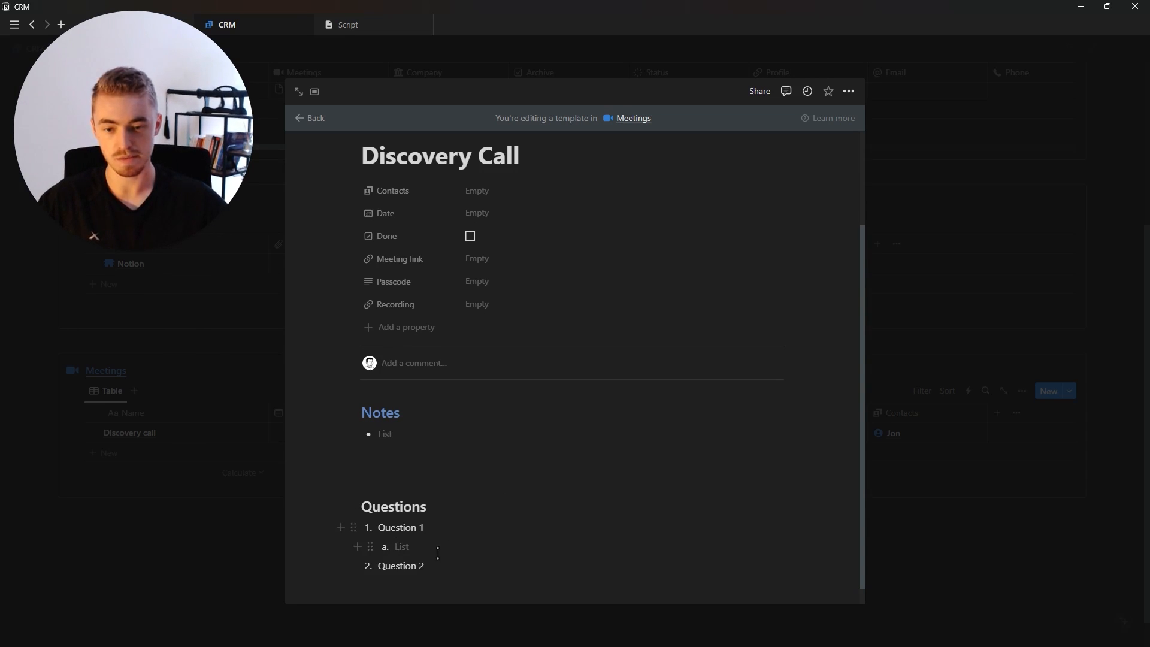
key("Return")
key("Tab")
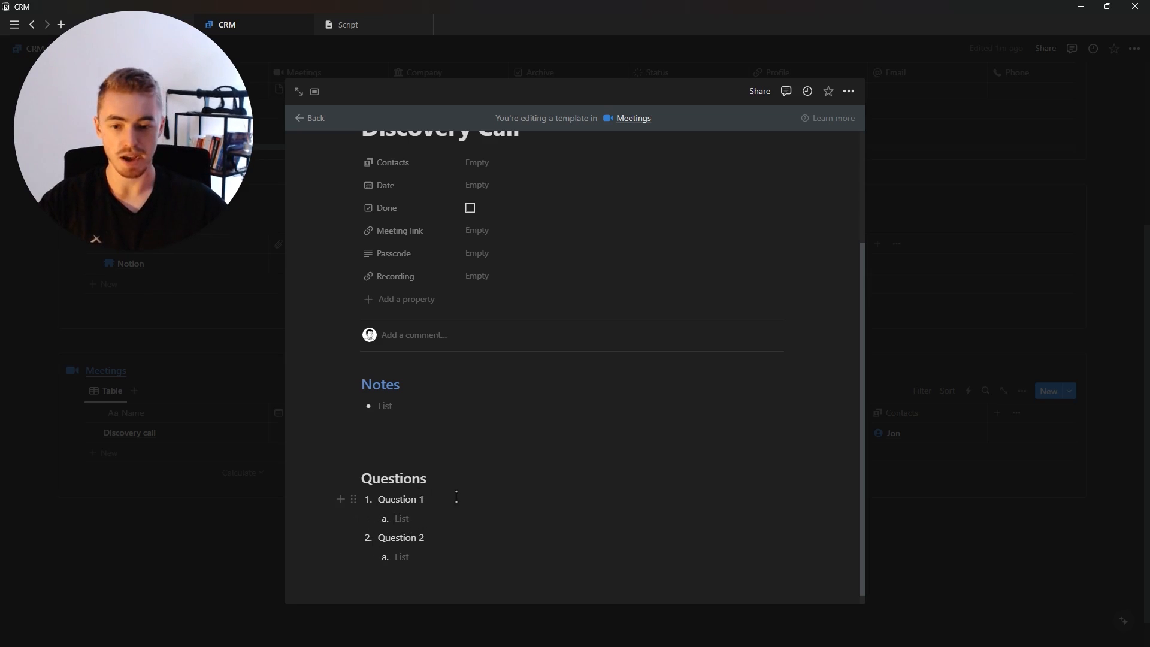
left_click_drag(456, 497, 376, 500)
left_click(407, 514)
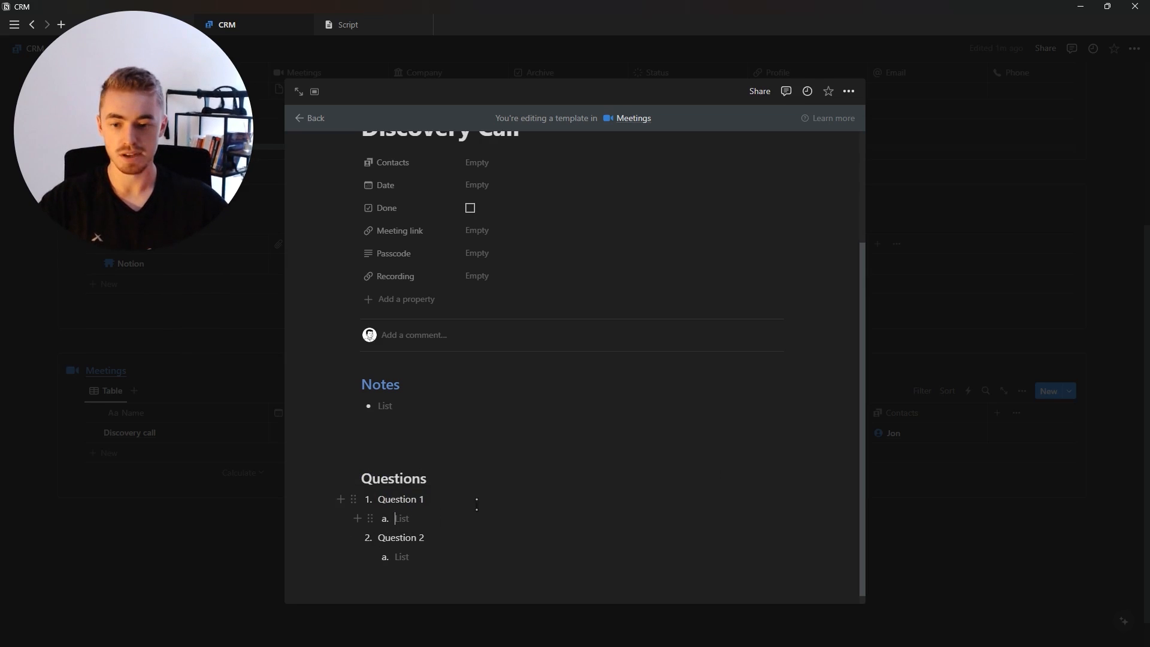
Step: Colour the "Questions" heading text purple
scroll(476, 505, "down", 1)
double_click(417, 468)
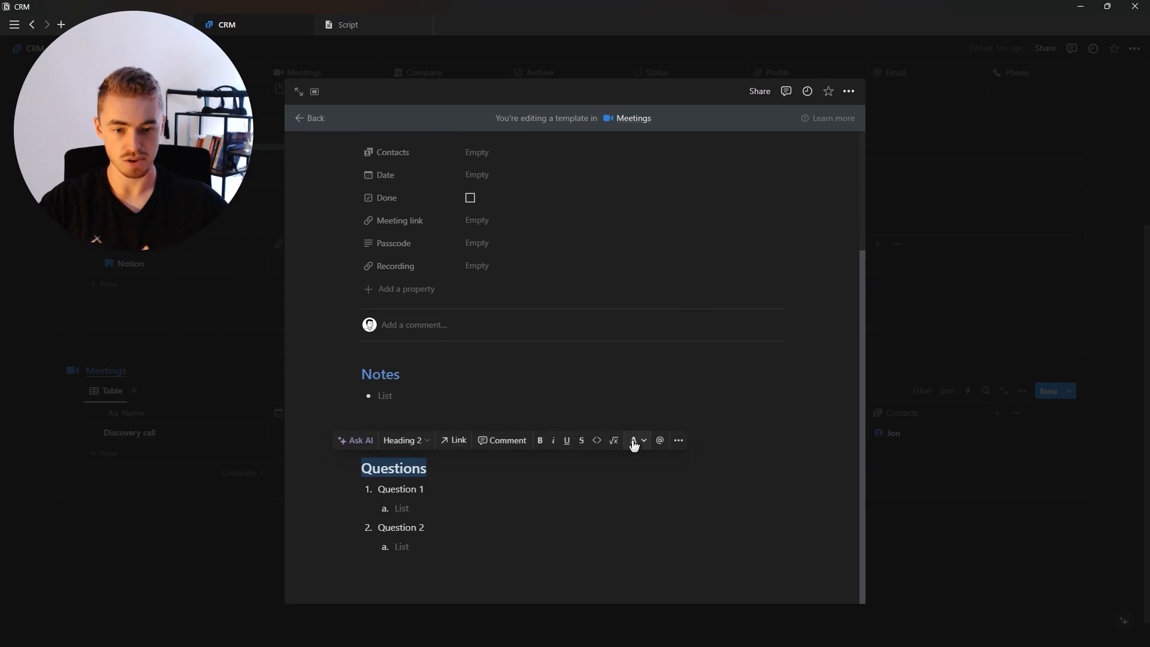
left_click(634, 442)
left_click(626, 409)
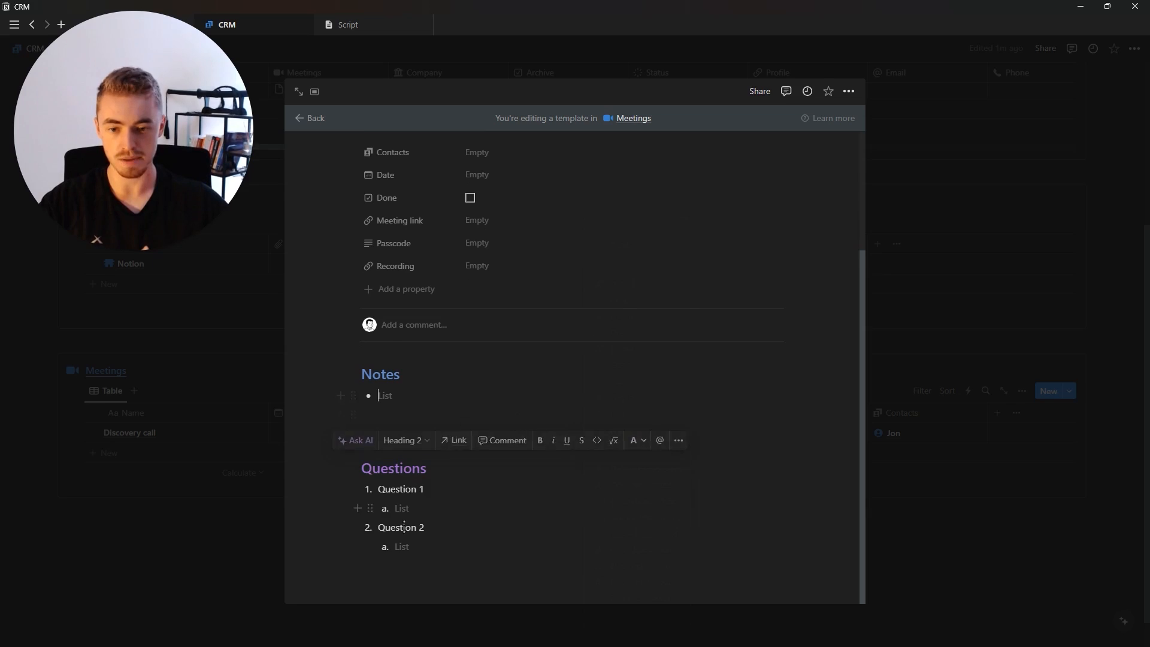
Step: Add a level-2 heading "Agenda" below the questions with to-do items "Item 1" and "Item 2"
left_click(387, 558)
type("# Ag")
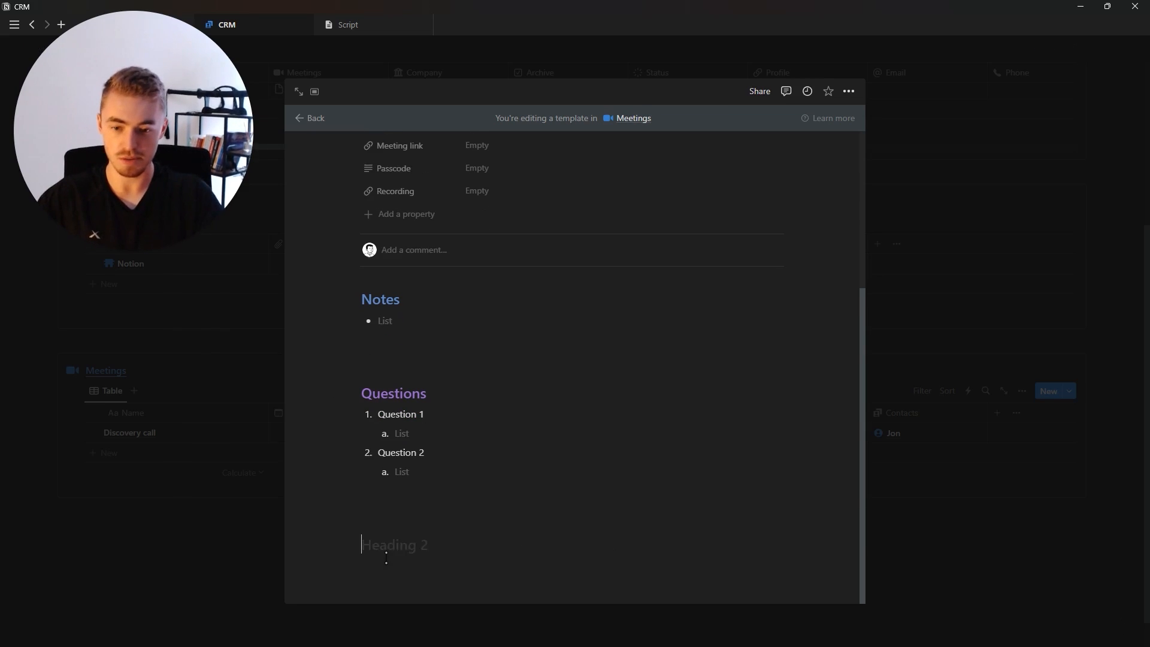
type("enda")
key("Return")
type("[]")
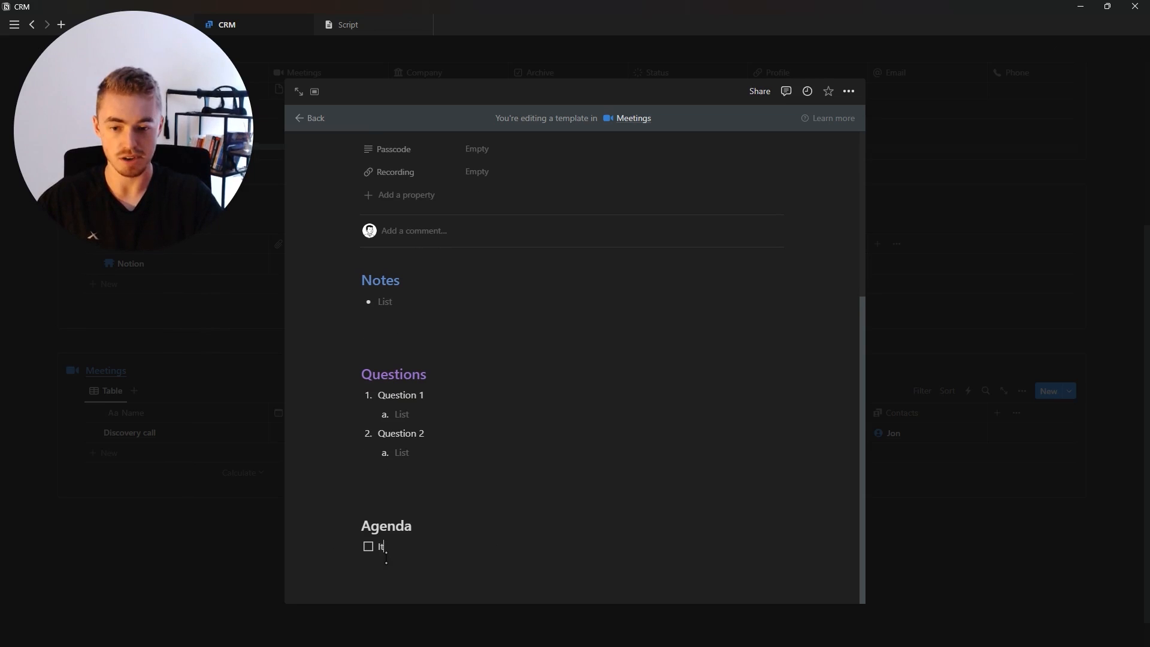
type("Item 1")
key("Return")
type("Item ")
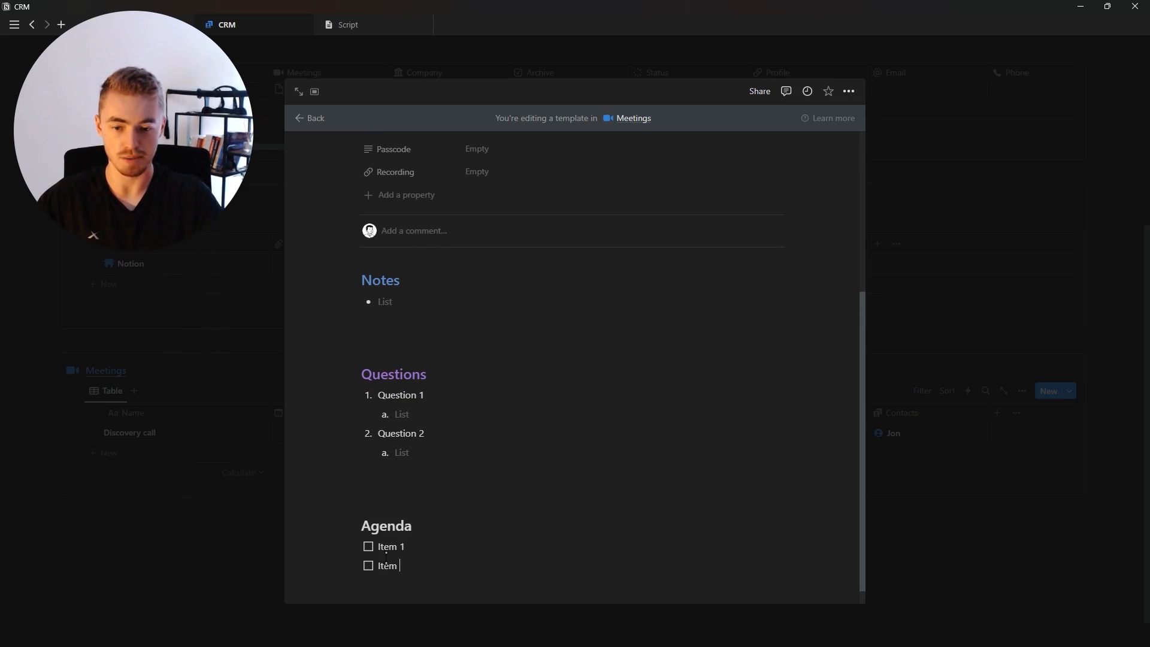
type("2")
Step: Leave blank space below the Agenda items and add a level-2 heading "Sales presentation"
key("Return")
key("Return")
key("Return")
type("#")
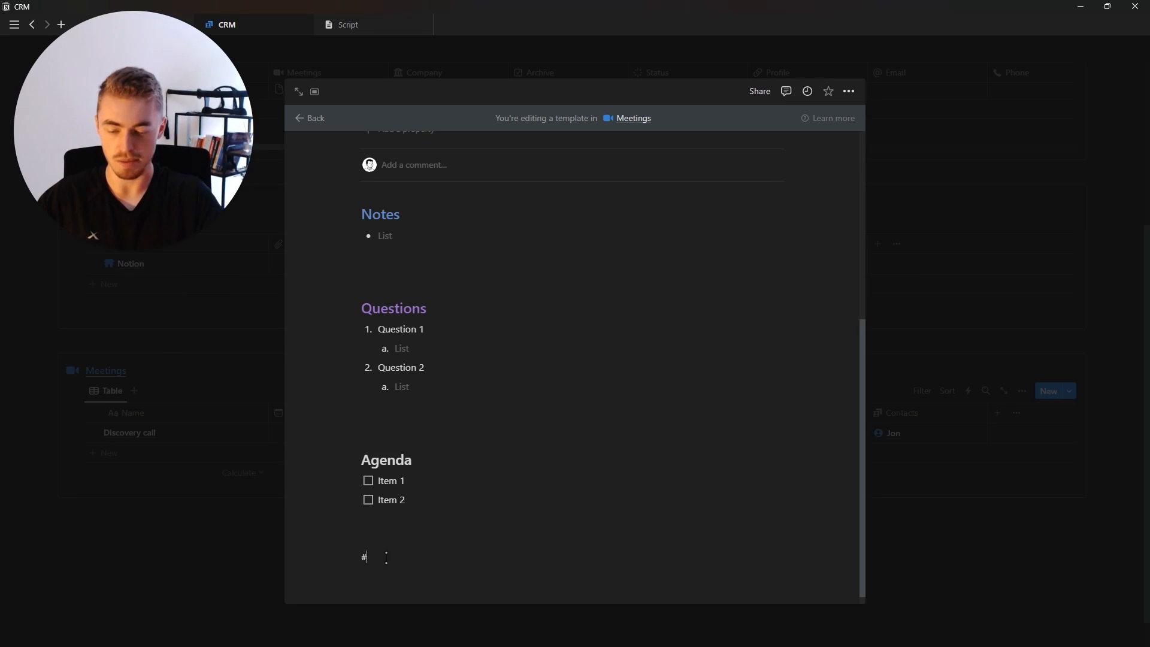
type("# Sa")
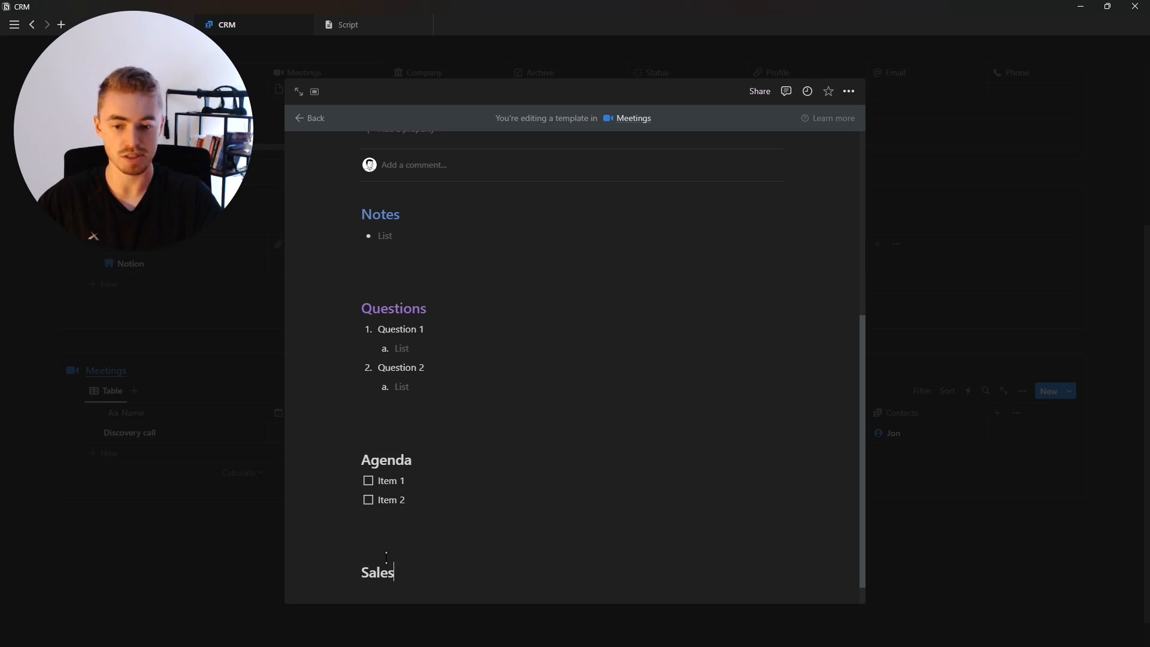
type("les present")
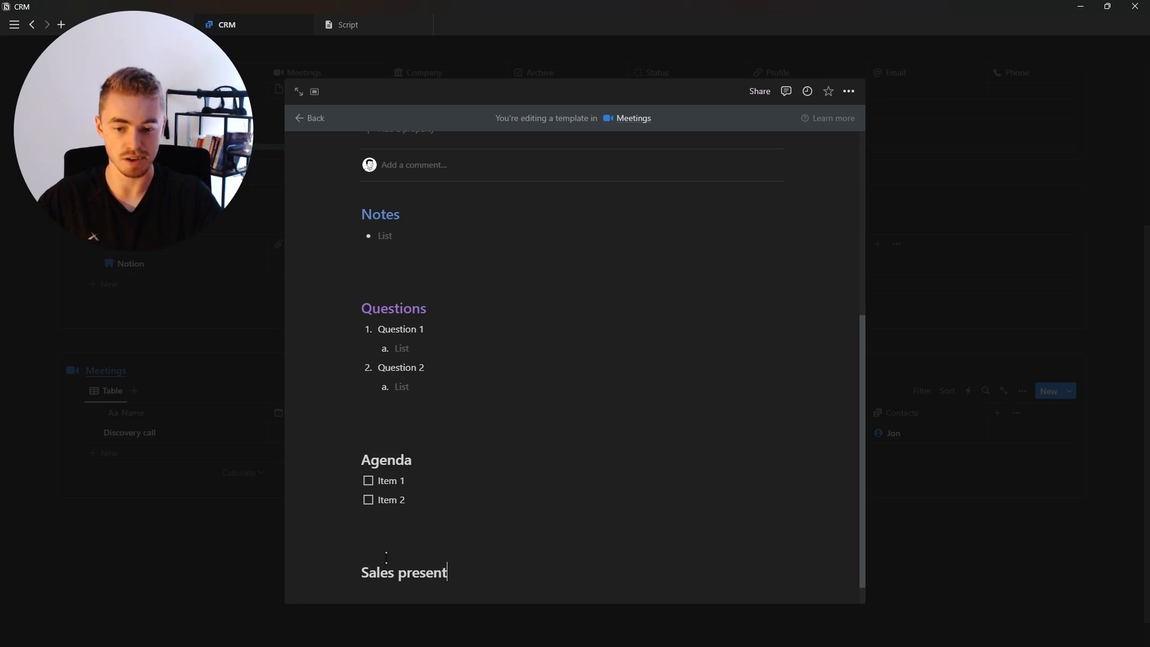
type("ation")
Step: Colour the "Agenda" heading red and the "Sales presentation" heading green, and close the template editor
scroll(409, 408, "down", 1)
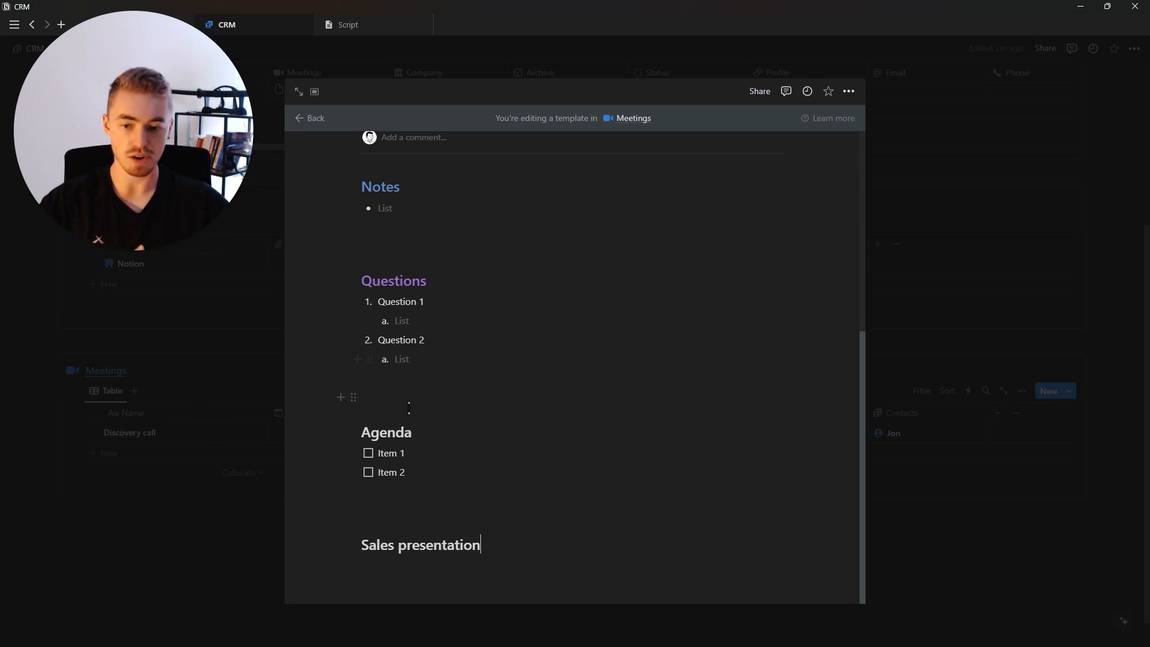
double_click(393, 430)
left_click(644, 404)
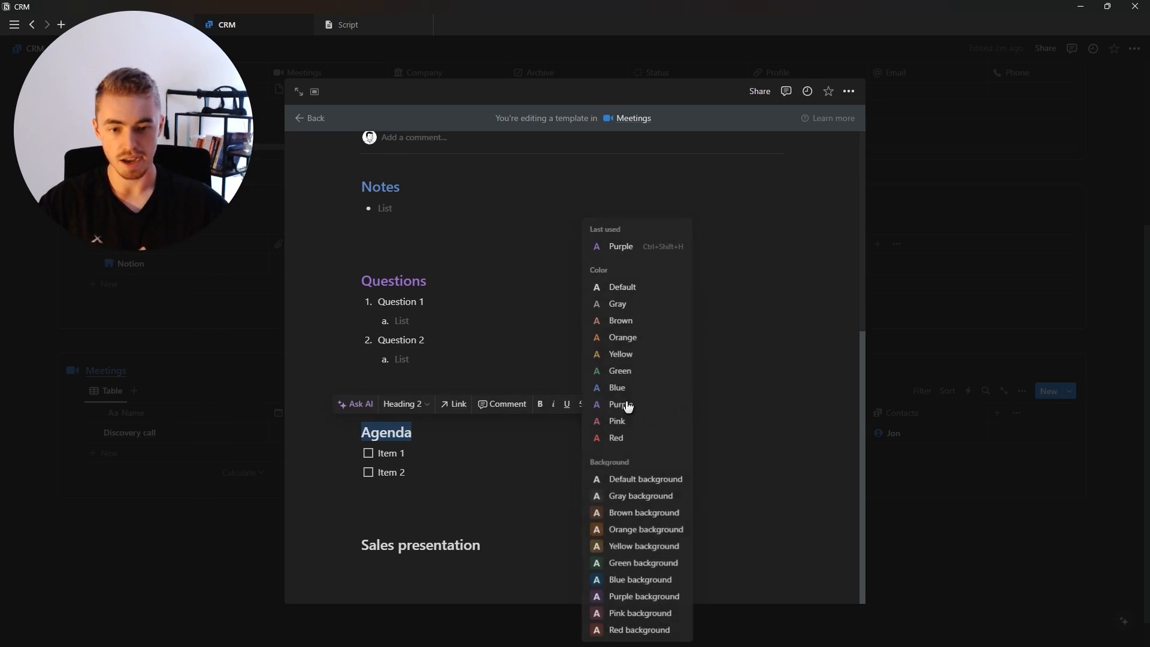
left_click(623, 440)
left_click_drag(482, 545, 361, 545)
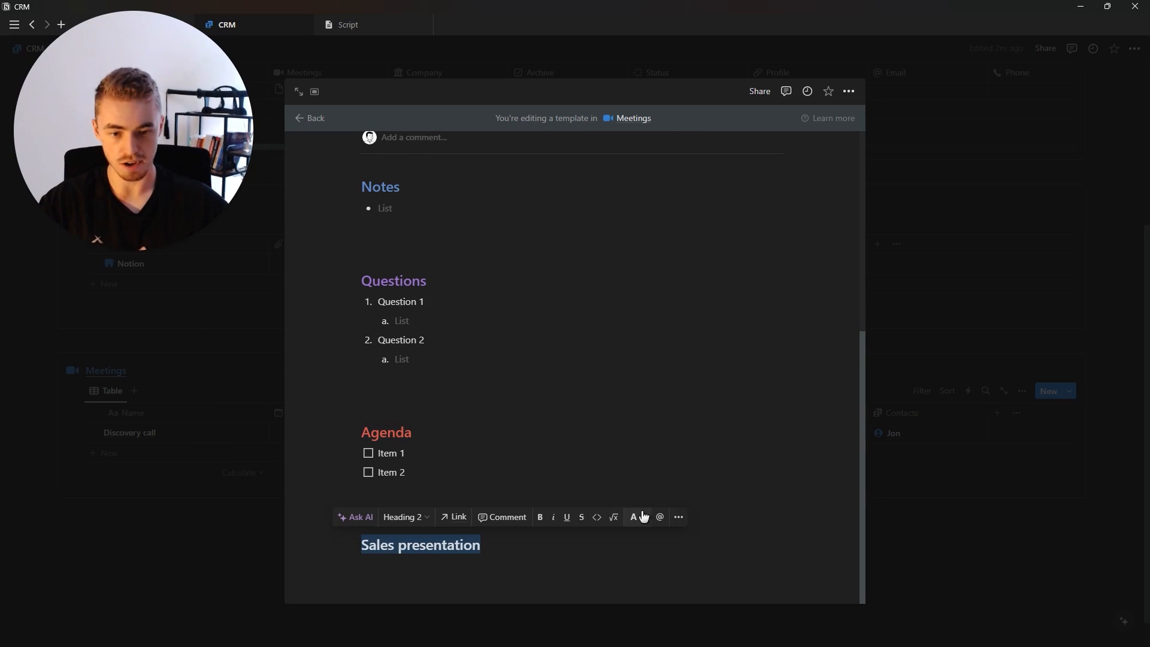
left_click(637, 517)
left_click(620, 234)
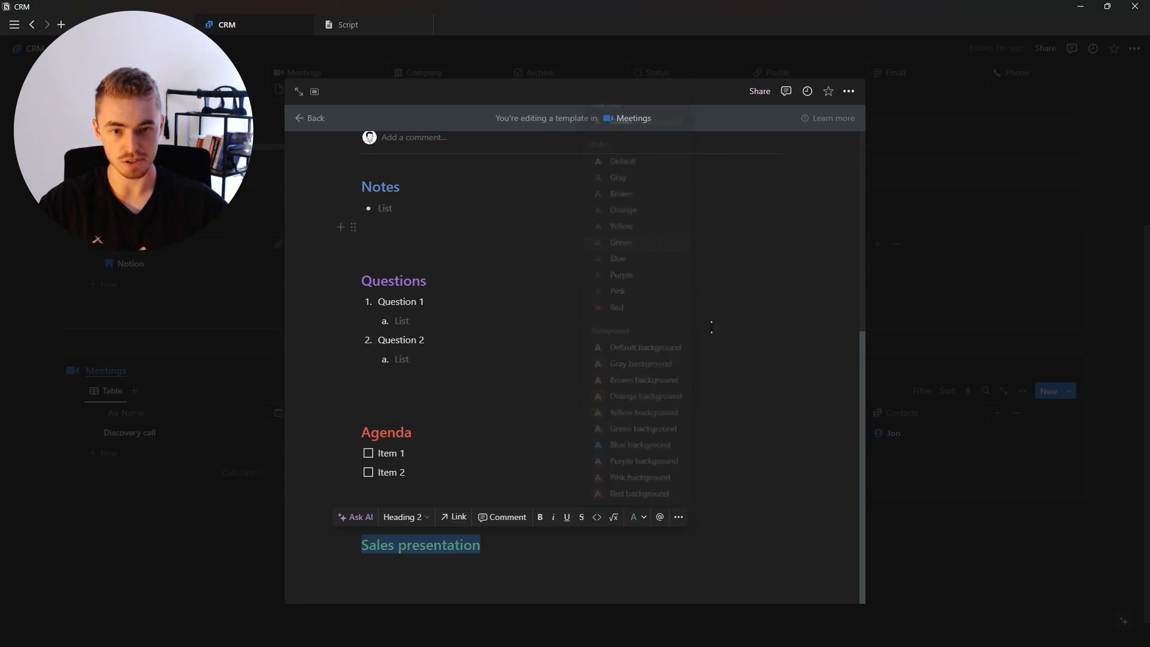
left_click(911, 347)
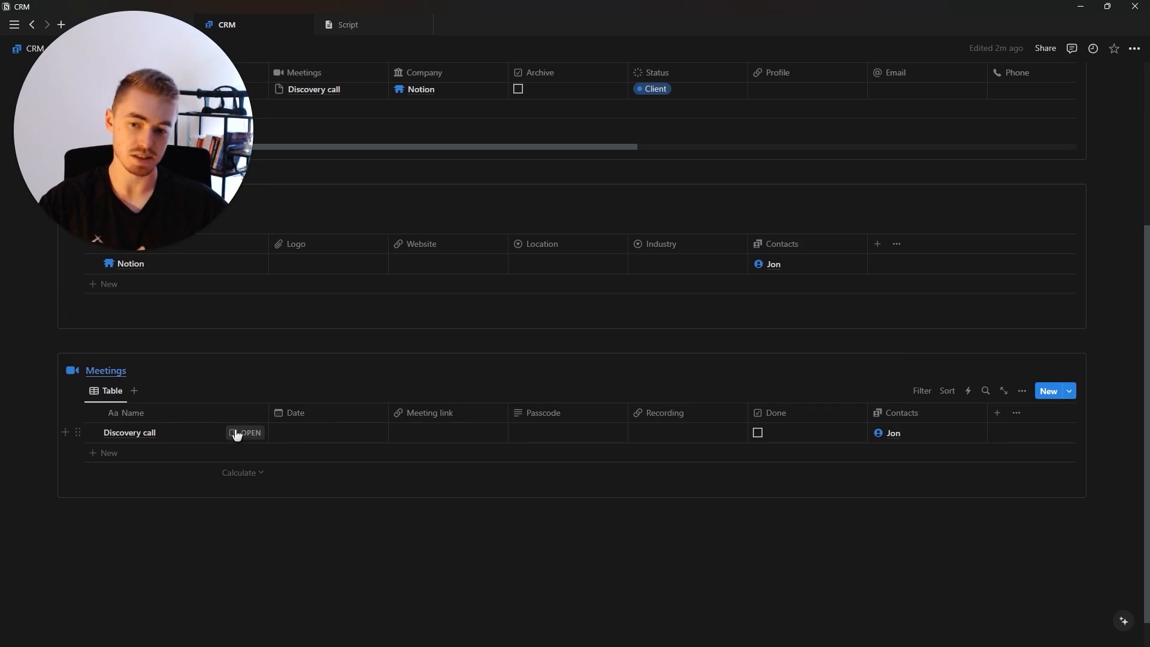
Step: Open the existing Discovery call meeting, apply the Discovery Call template to it and check the inserted sections
left_click(246, 433)
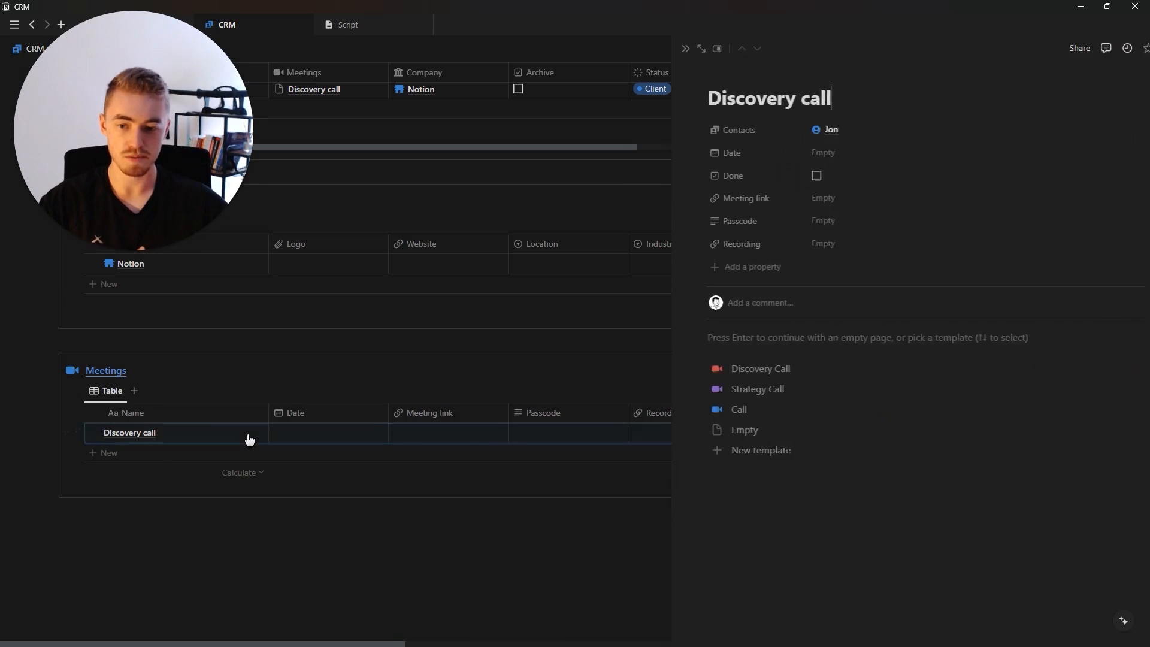
left_click(757, 371)
left_click_drag(825, 98, 690, 103)
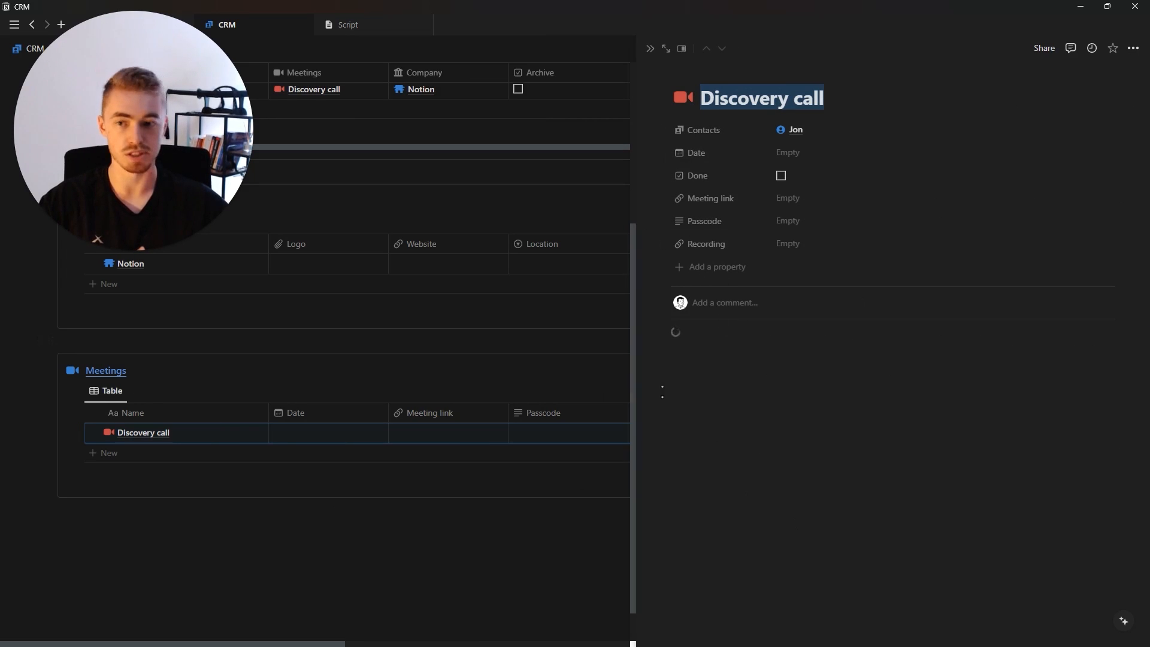
scroll(749, 436, "down", 2)
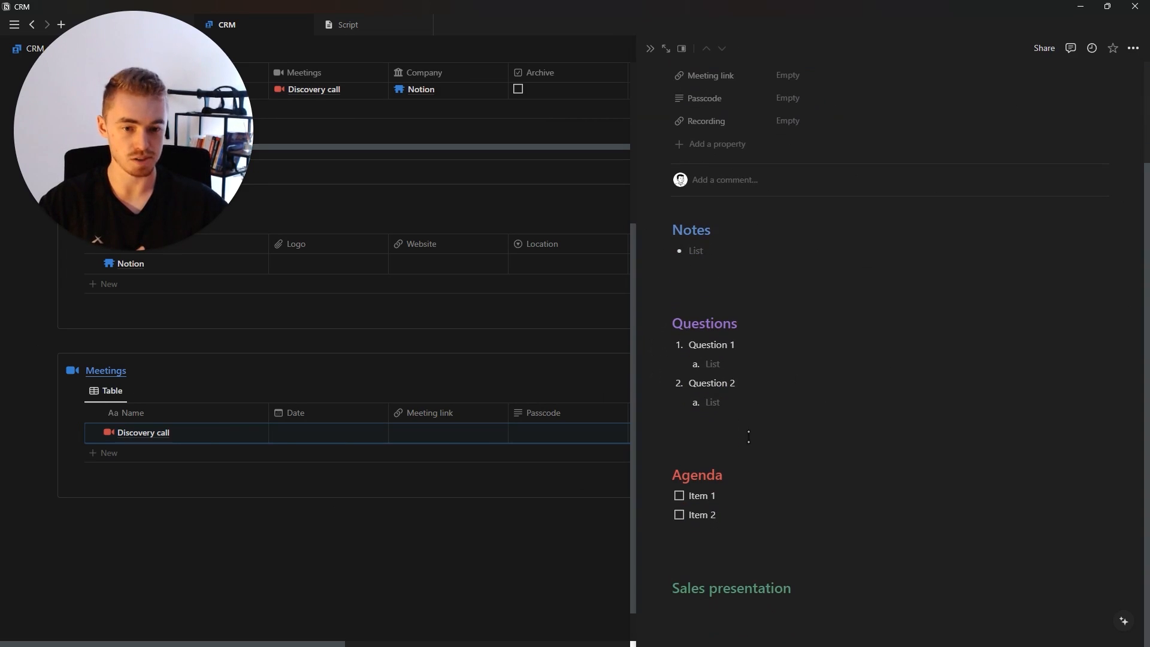
scroll(801, 457, "up", 2)
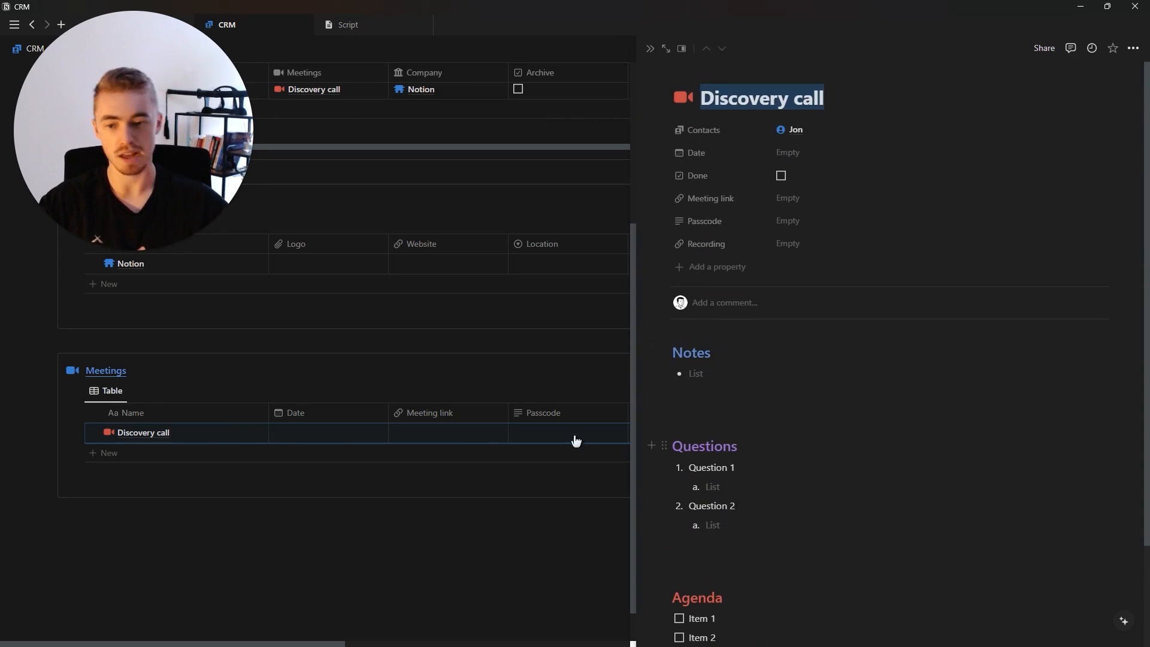
Step: Enter sample text "rwerwe" under Notes, "wefwef" under Question 1 and "wefwe" under Question 2
left_click(711, 367)
type("rwerwe")
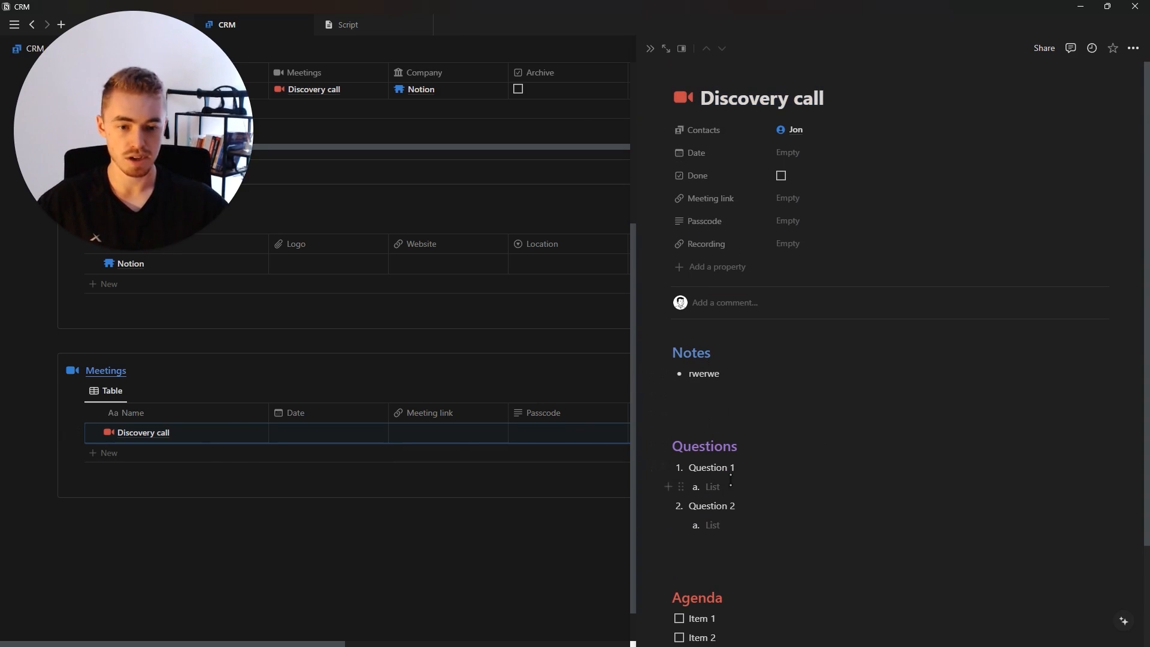
left_click(730, 484)
type("wefwef")
left_click(713, 525)
type("wefwe")
Step: Mark Item 1 and Item 2 in the Agenda as done and close the Discovery call page
scroll(678, 478, "down", 2)
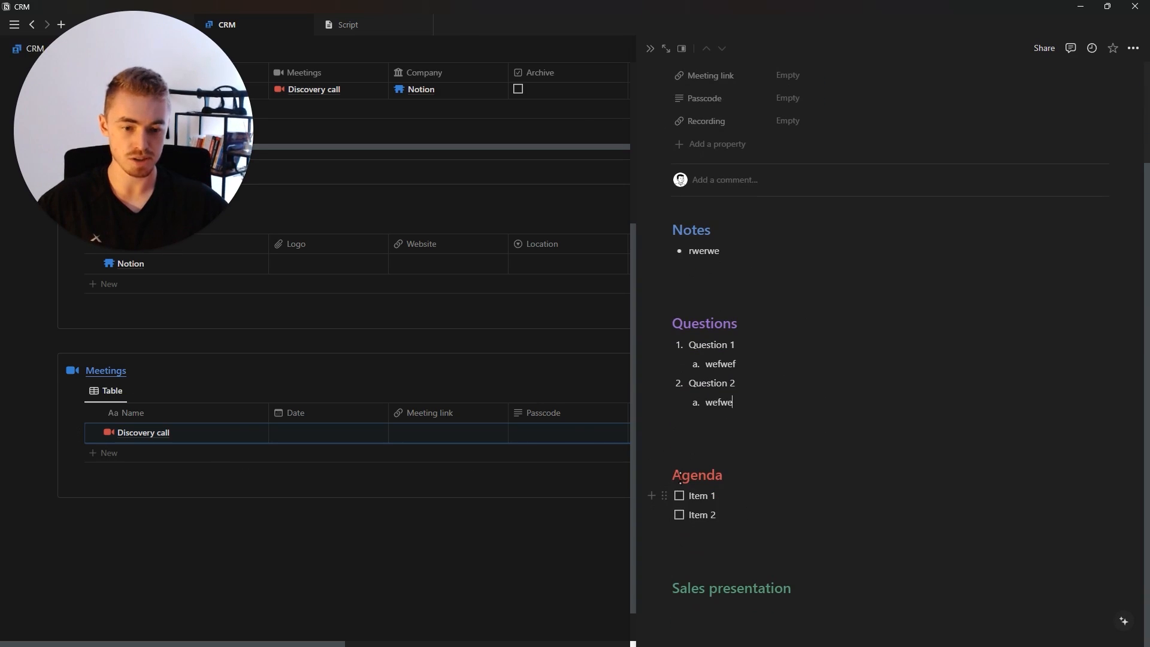
left_click(680, 496)
left_click(679, 516)
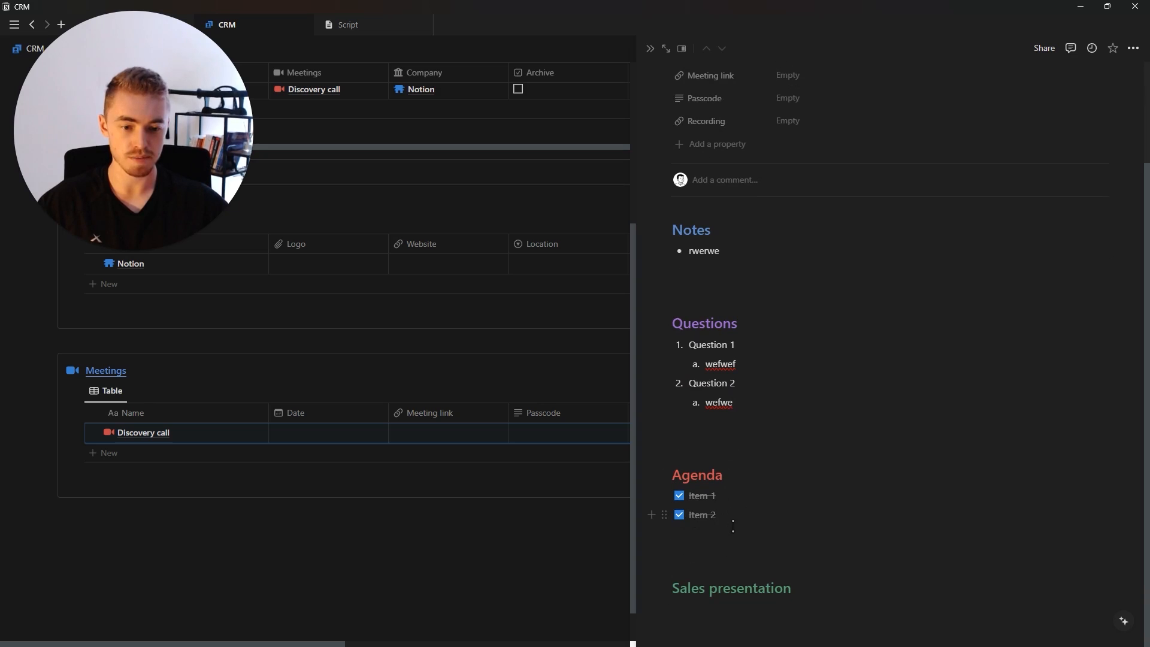
left_click(693, 610)
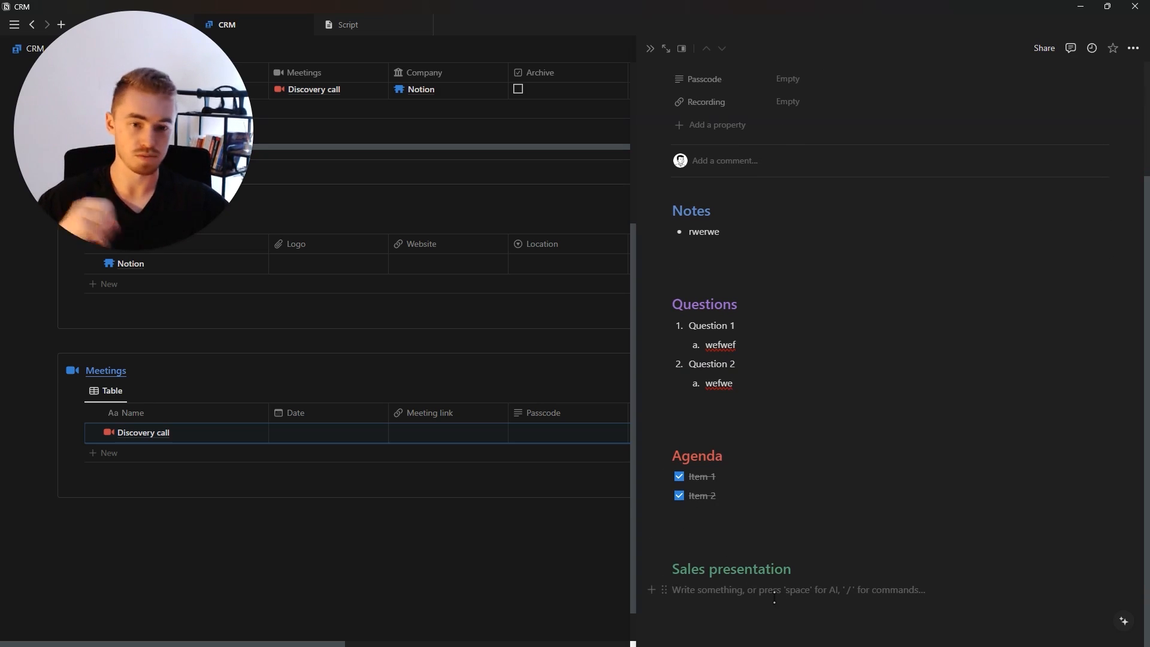
left_click(650, 48)
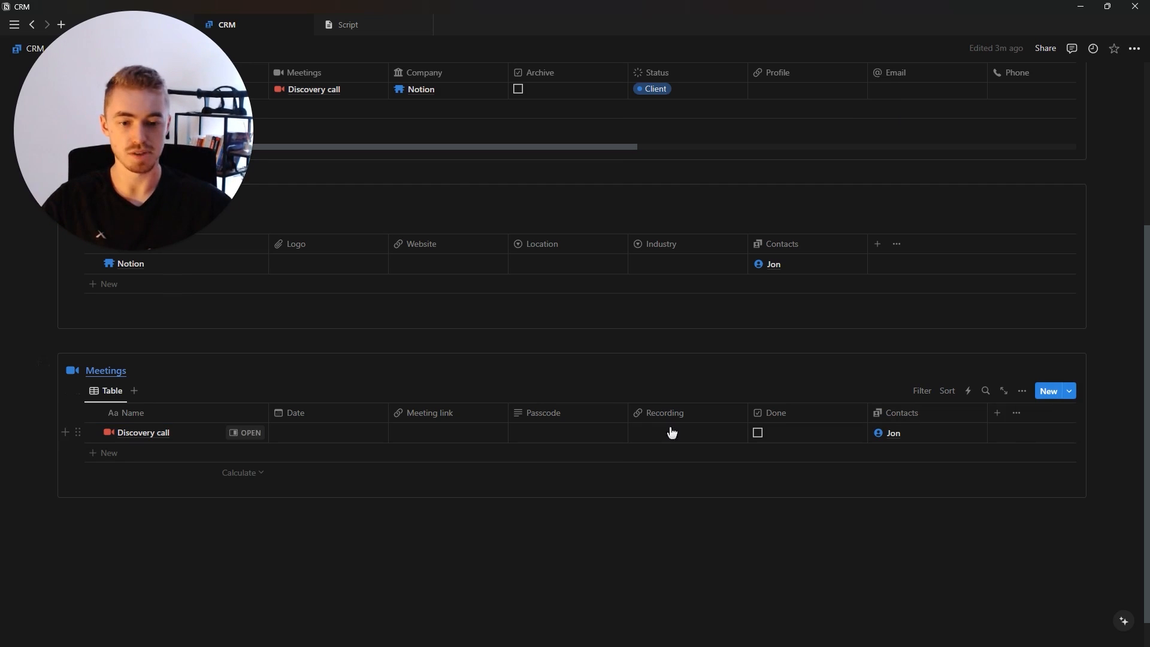
Step: Create a new meeting from the Strategy Call template and close its page
left_click(1072, 394)
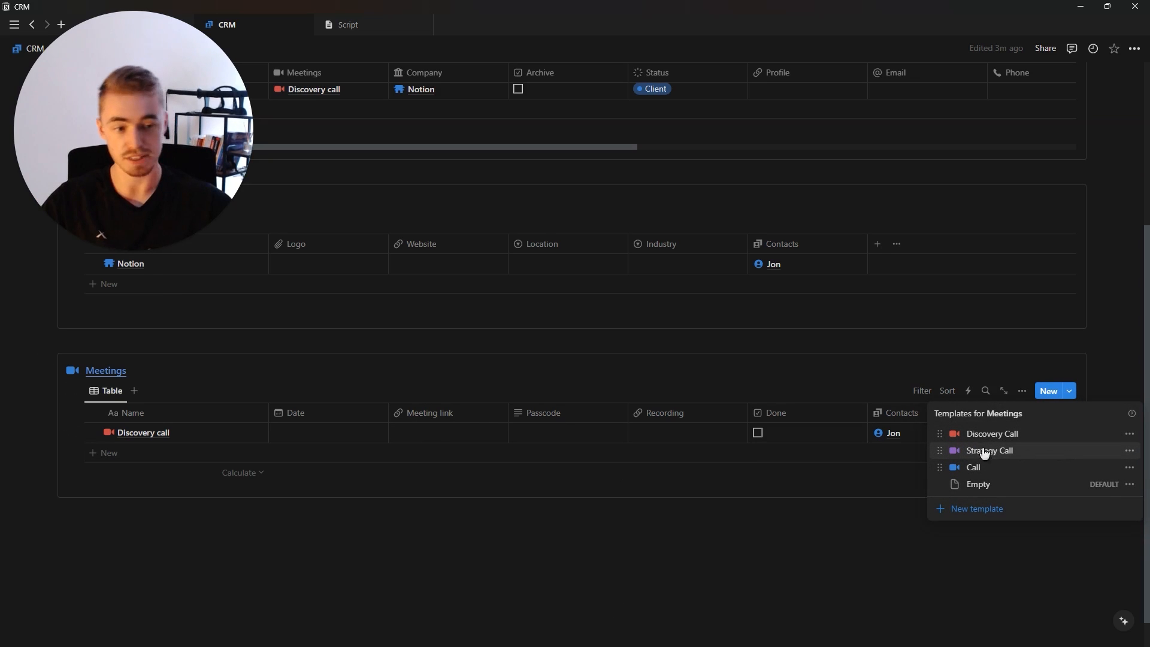
left_click(990, 451)
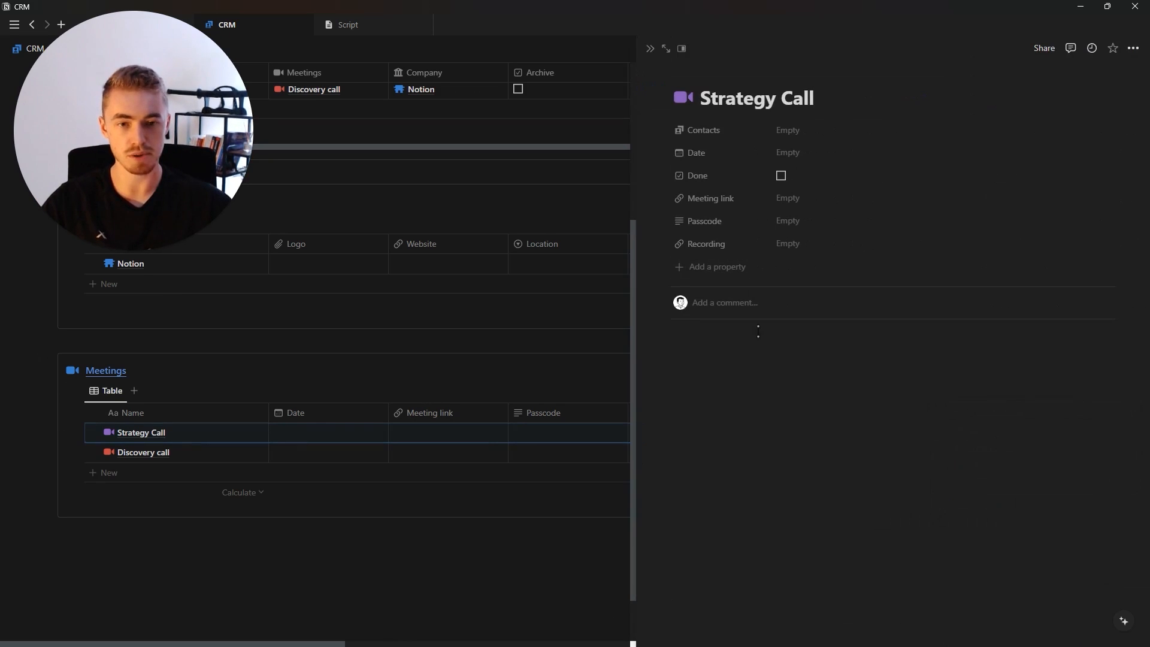
left_click(435, 371)
left_click(307, 472)
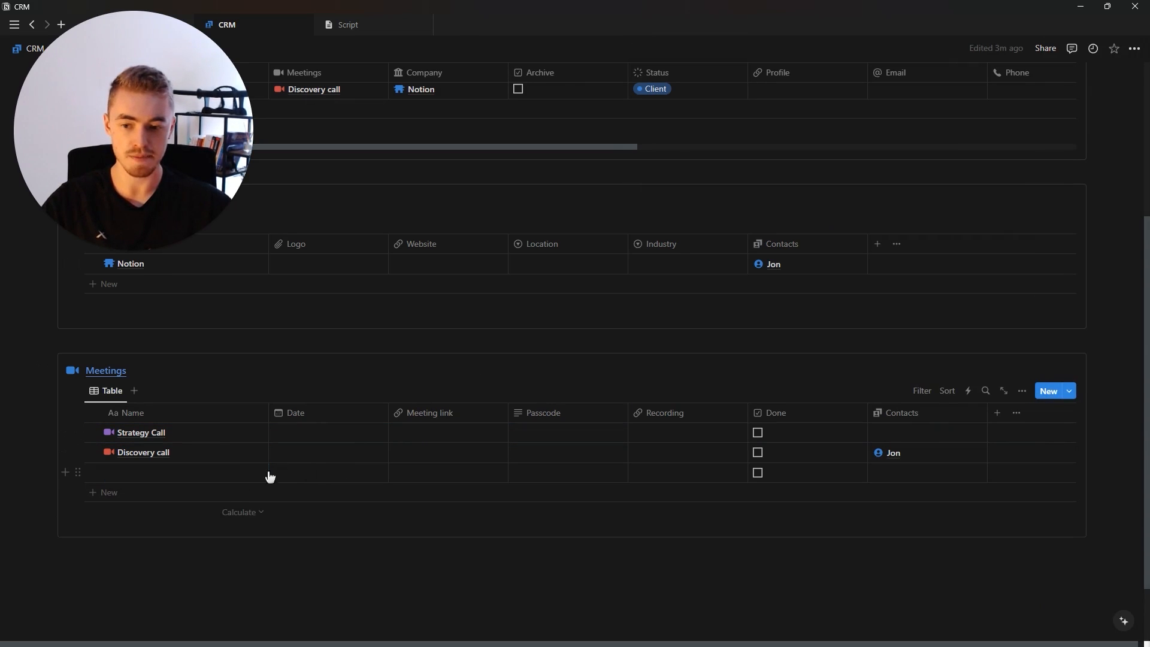
left_click(726, 368)
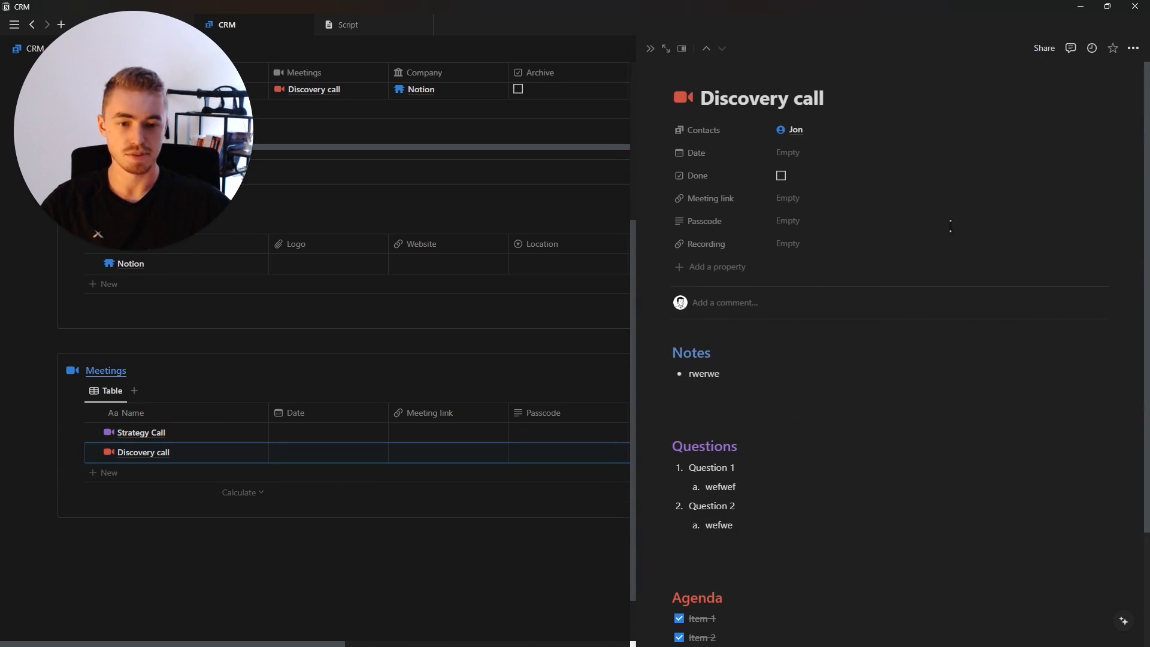
left_click(649, 50)
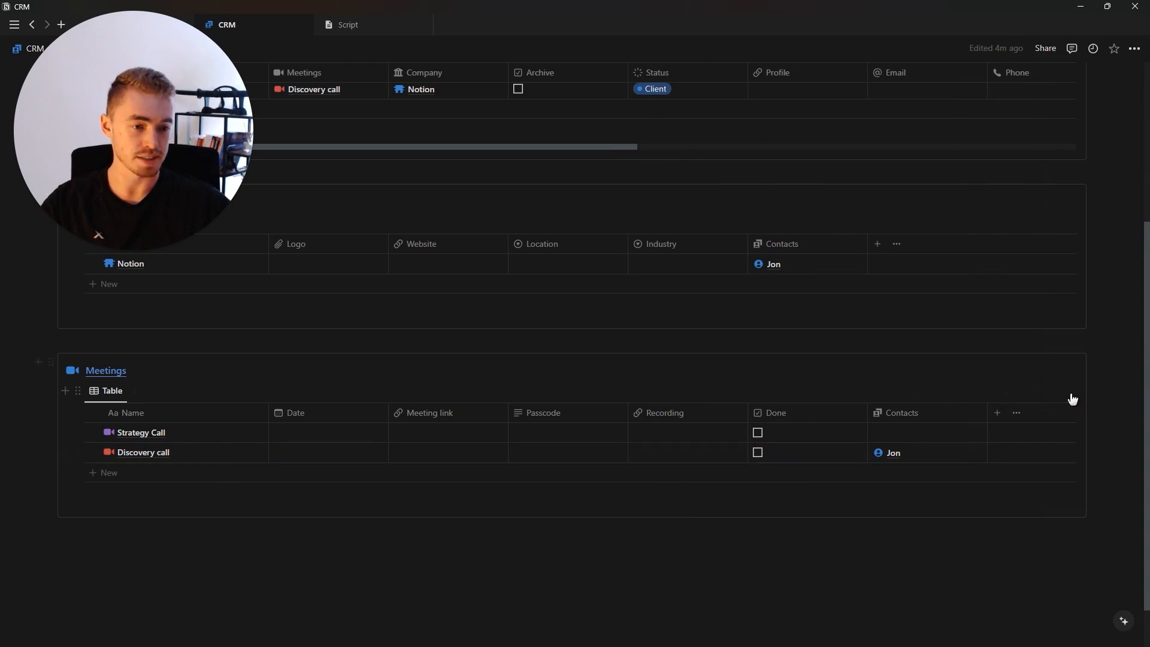
Step: Review the list of Meetings templates and look over the linked Contacts, Company and Meetings tables
left_click(1069, 391)
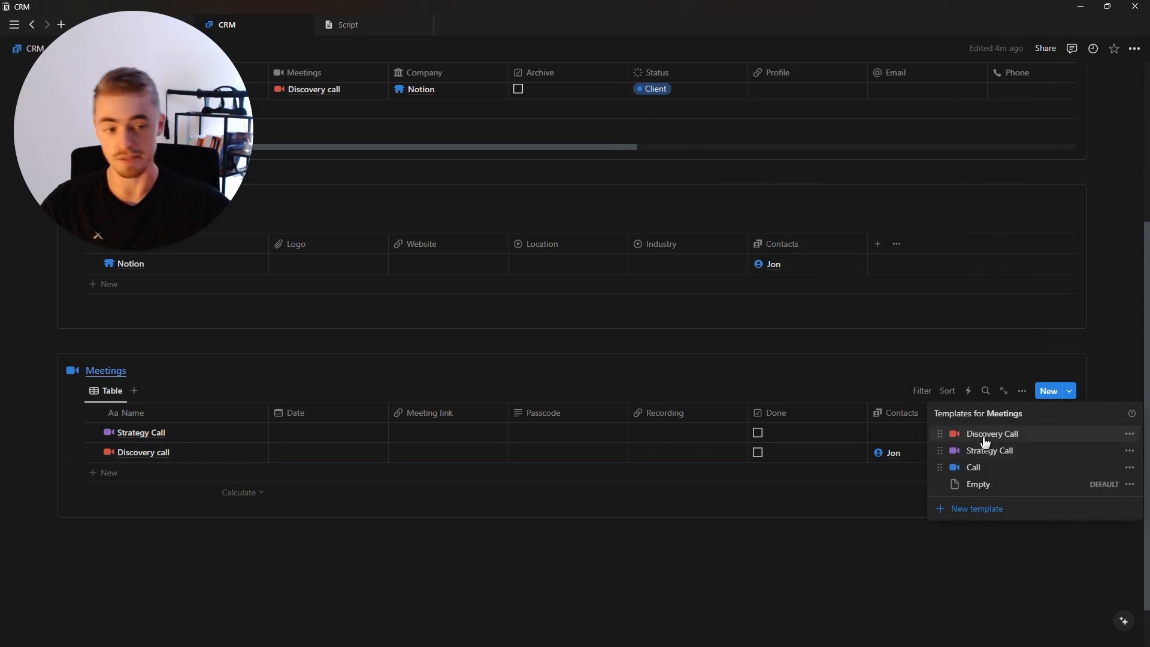
left_click(1129, 467)
left_click(953, 436)
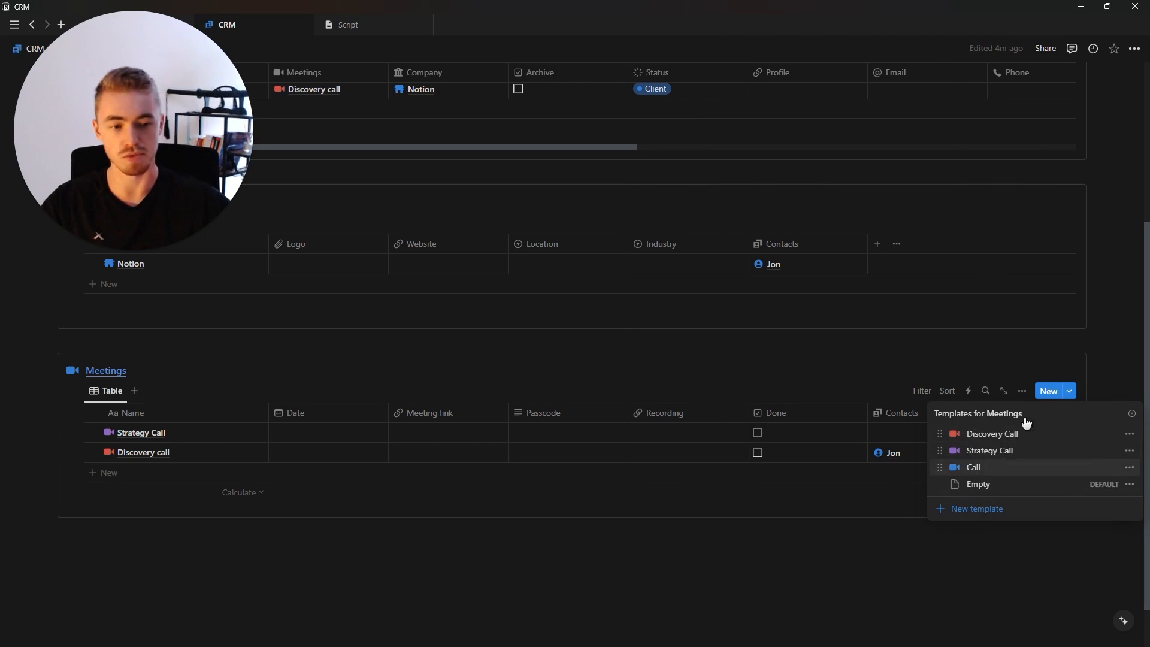
left_click(1099, 370)
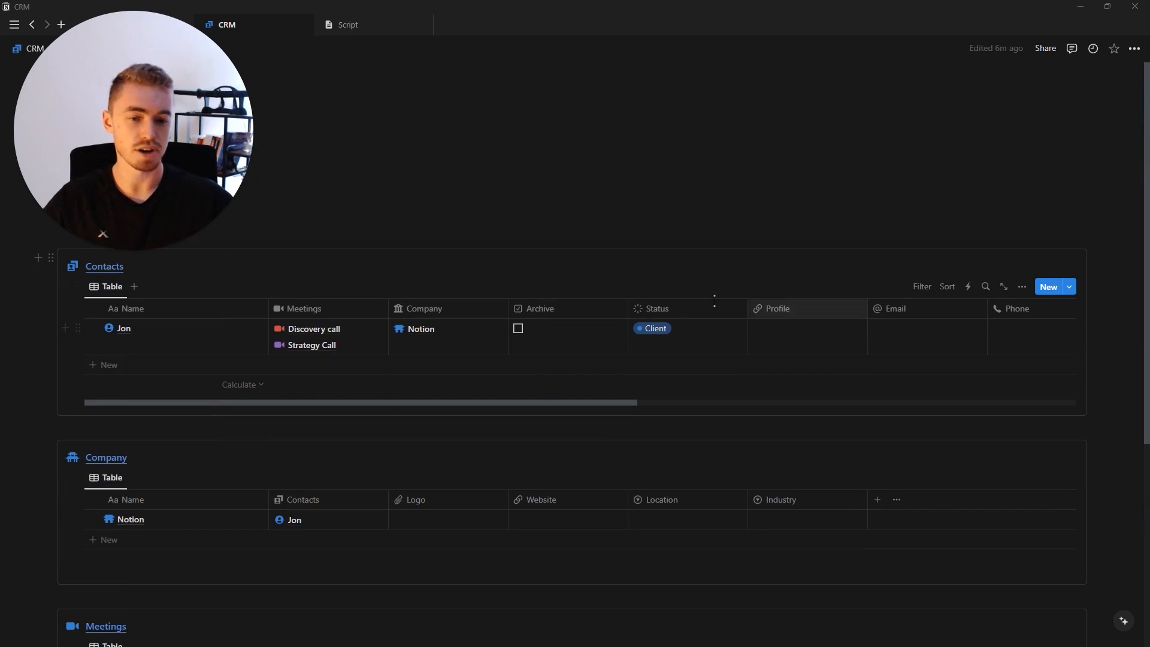
scroll(591, 390, "down", 5)
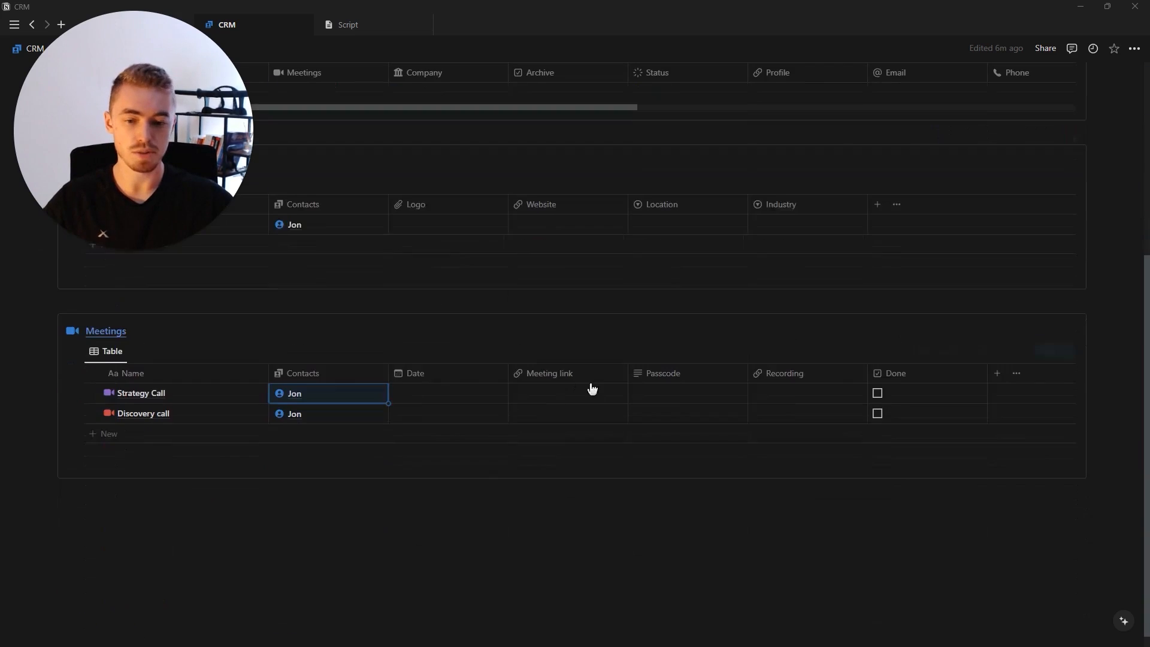
scroll(539, 425, "up", 5)
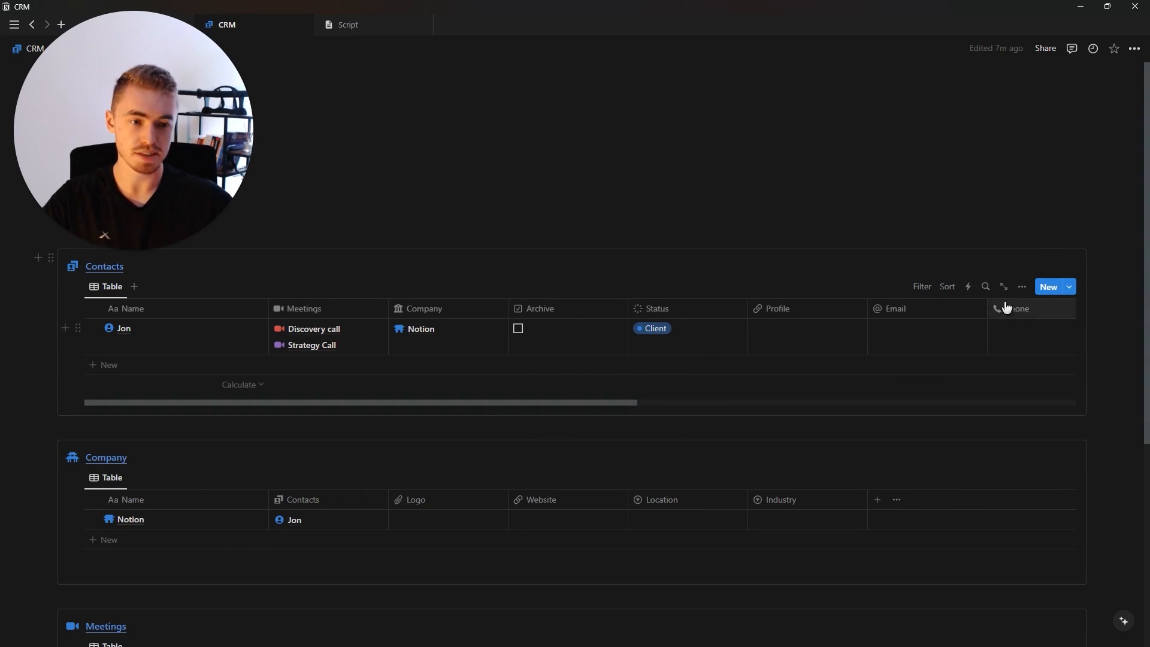
Step: Blank out the Contacts view's name and set its icon to the circled person
left_click(1022, 287)
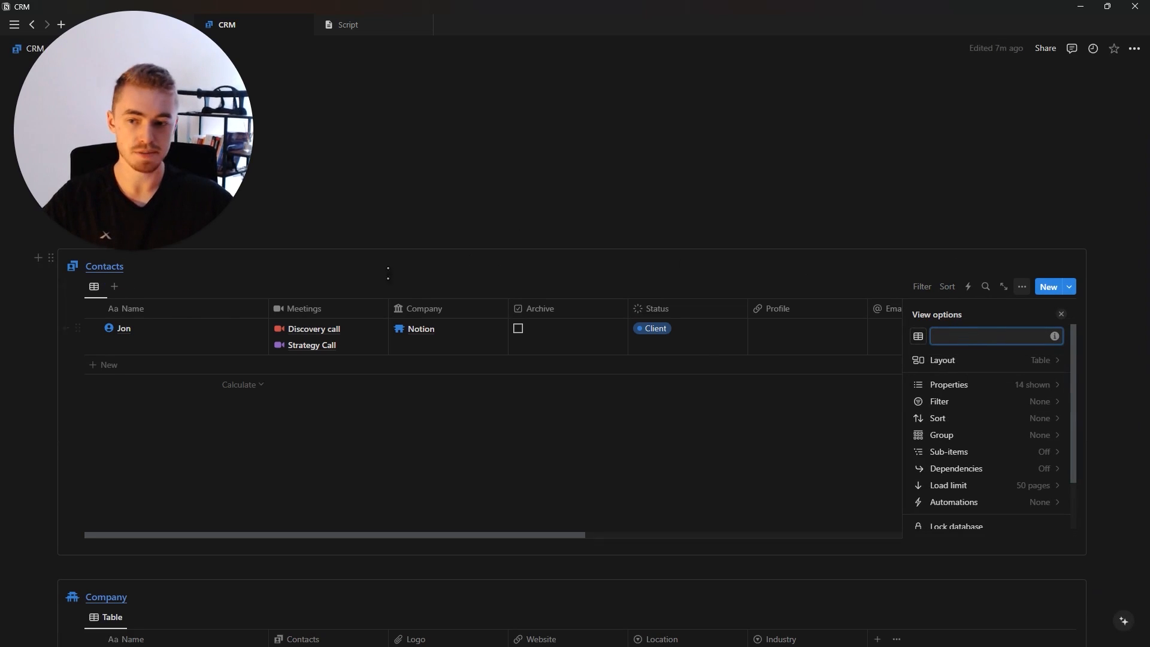
left_click(918, 336)
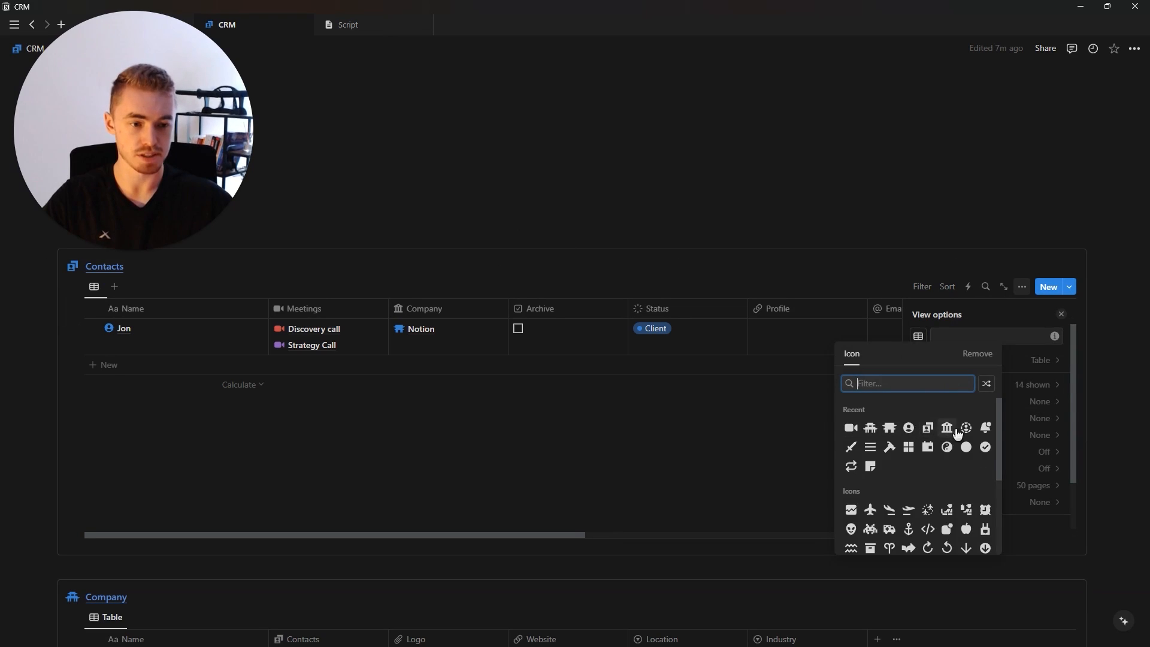
left_click(965, 429)
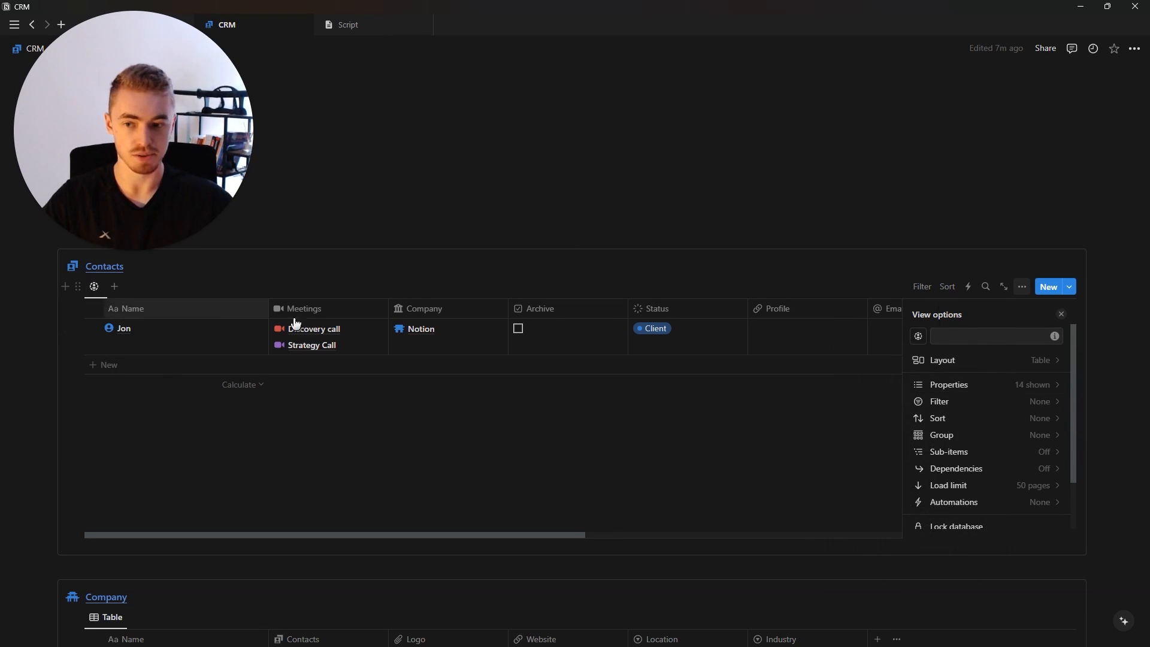
Step: Switch the layout of the Contacts view to Board
left_click(953, 361)
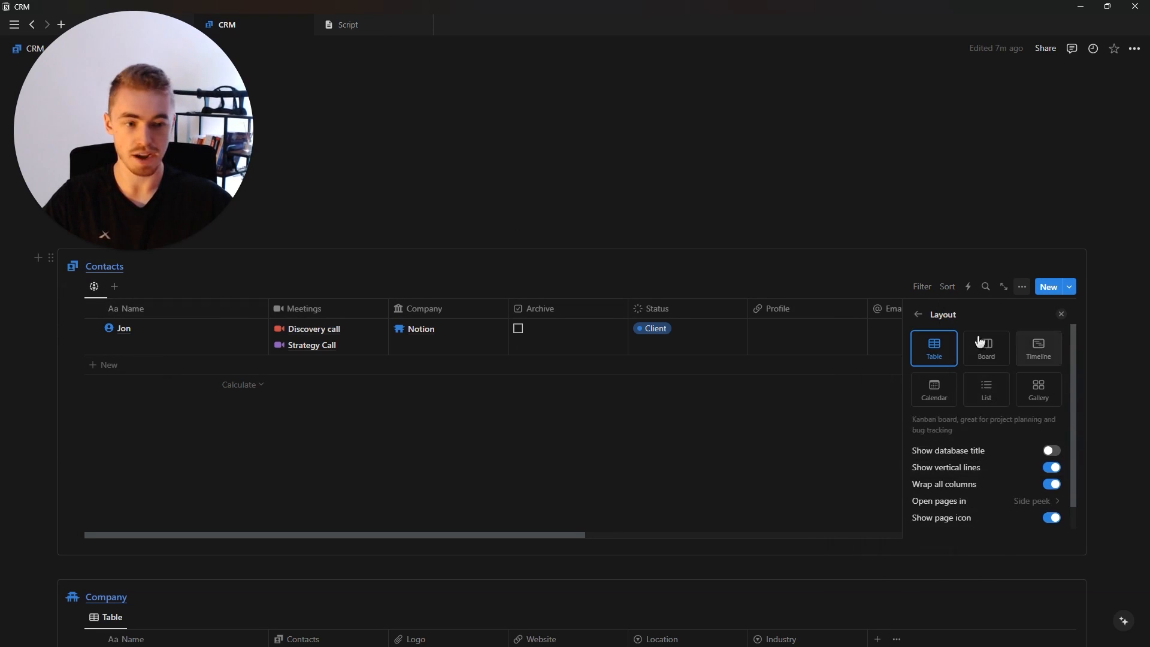
left_click(987, 352)
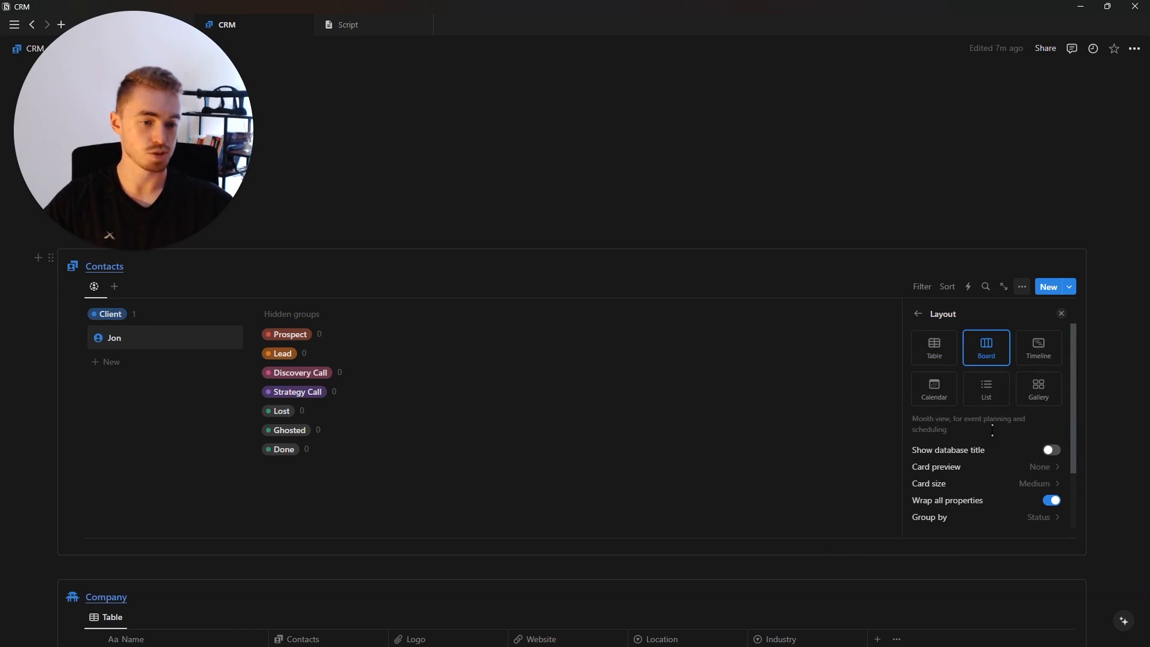
scroll(979, 454, "down", 2)
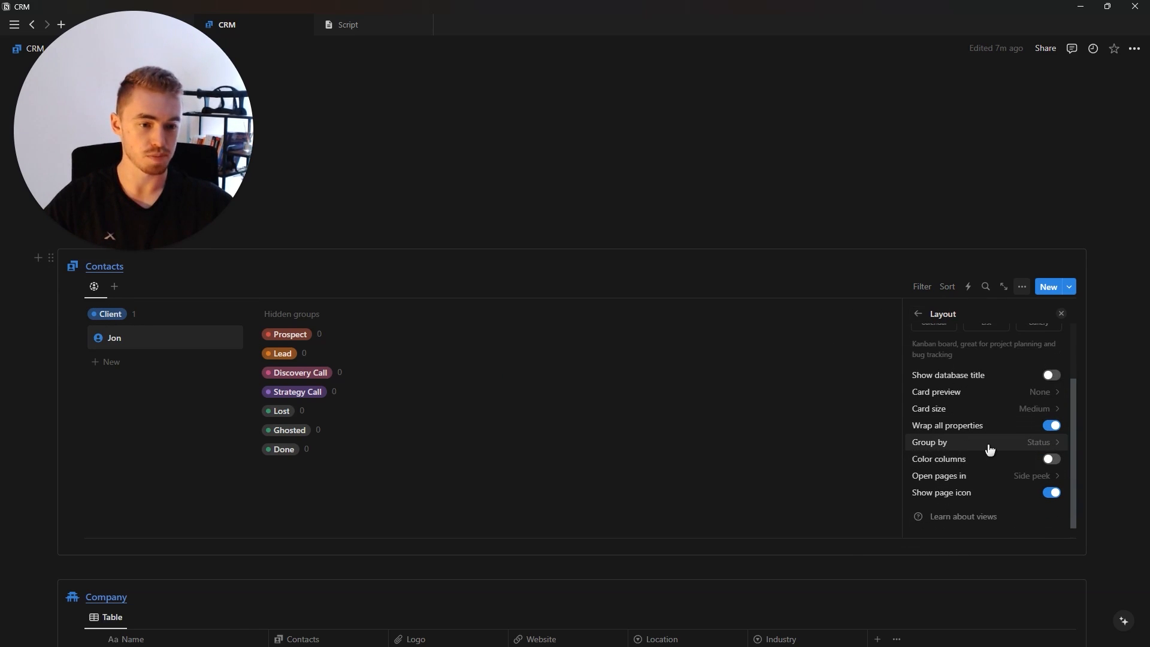
Step: Turn off hiding of empty groups and turn on coloured columns in the Contacts board's grouping settings
left_click(989, 450)
left_click(920, 315)
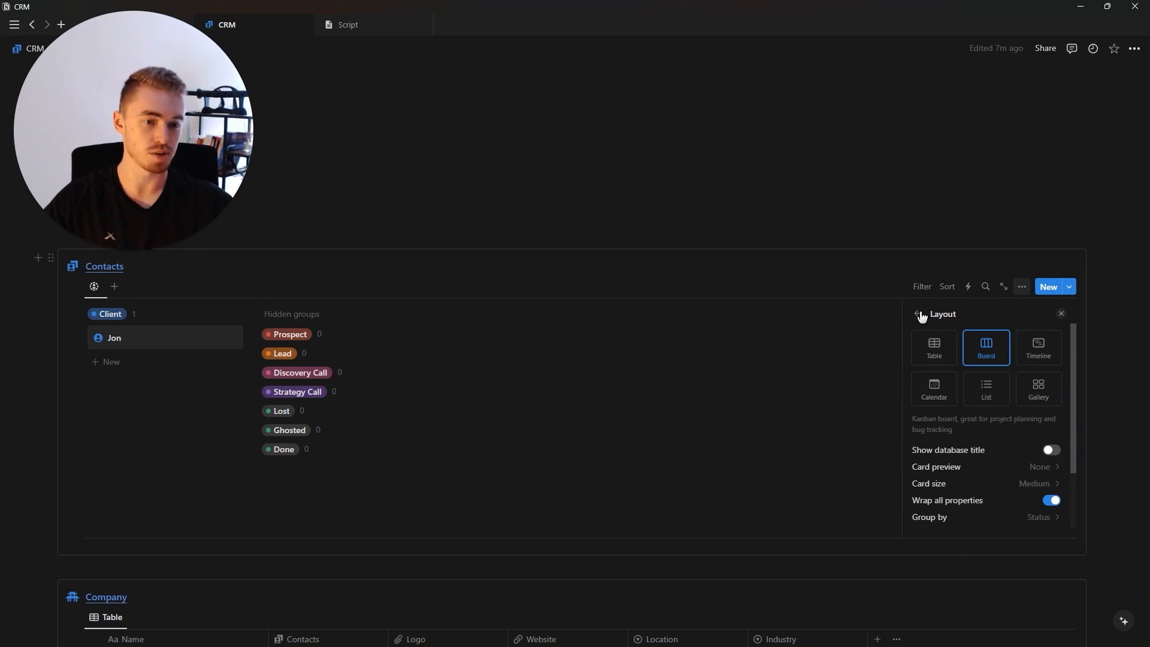
left_click(919, 314)
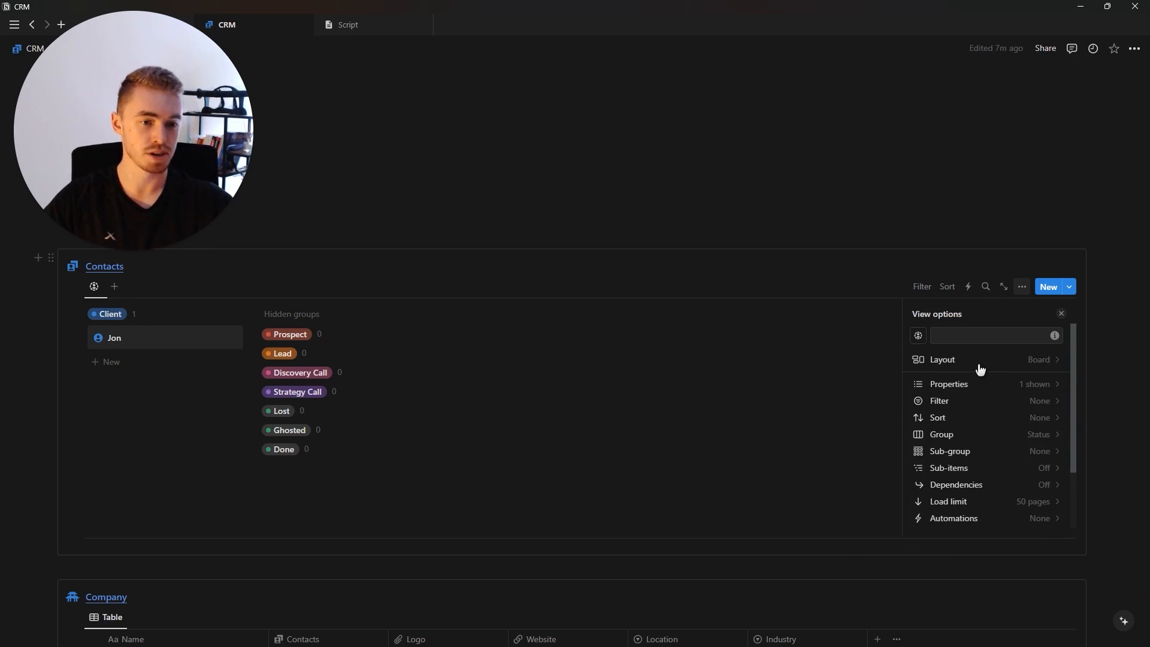
left_click(983, 438)
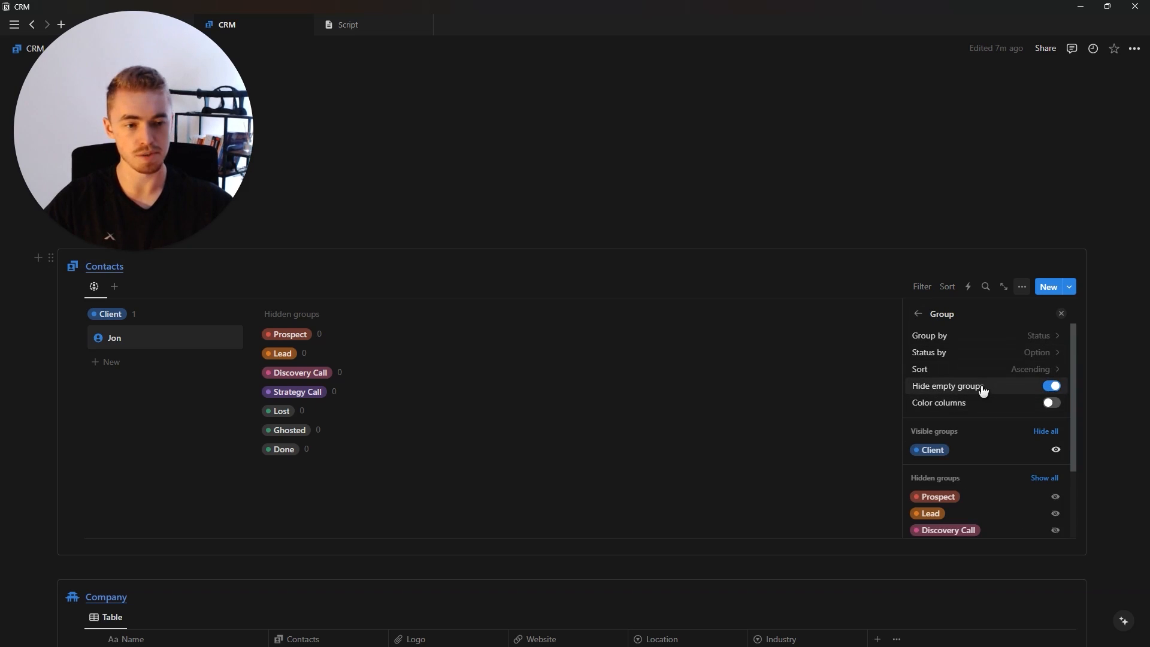
left_click(998, 390)
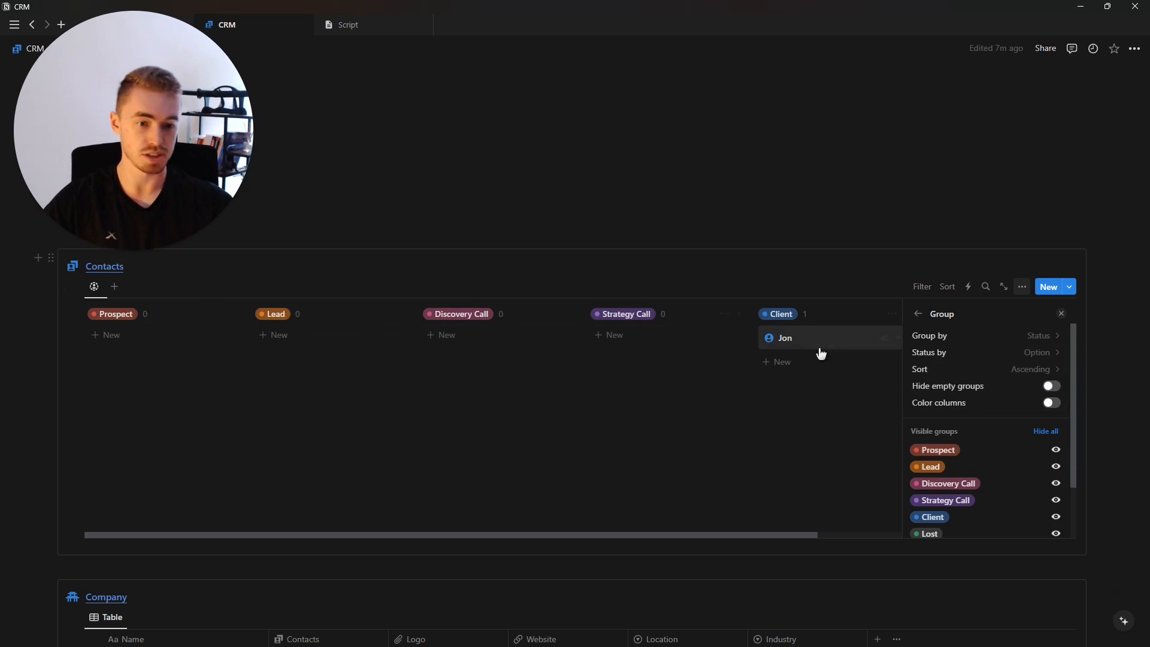
left_click(976, 403)
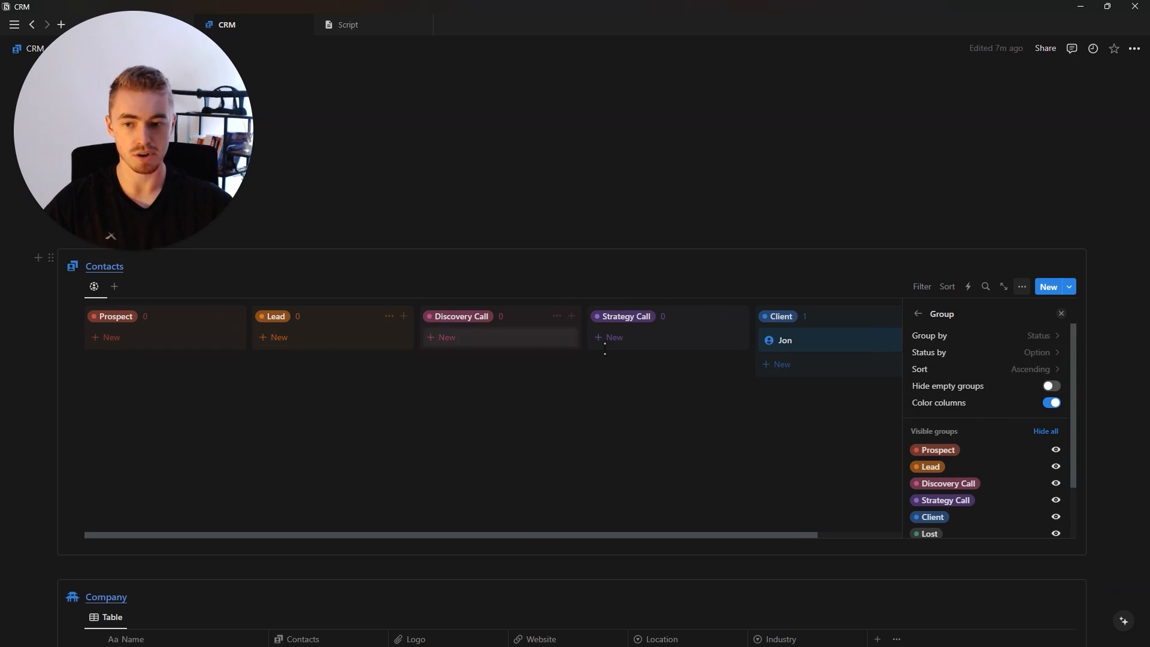
Step: Try the small and large card sizes on the Contacts board, and set the card size back to medium
left_click(920, 315)
left_click(963, 360)
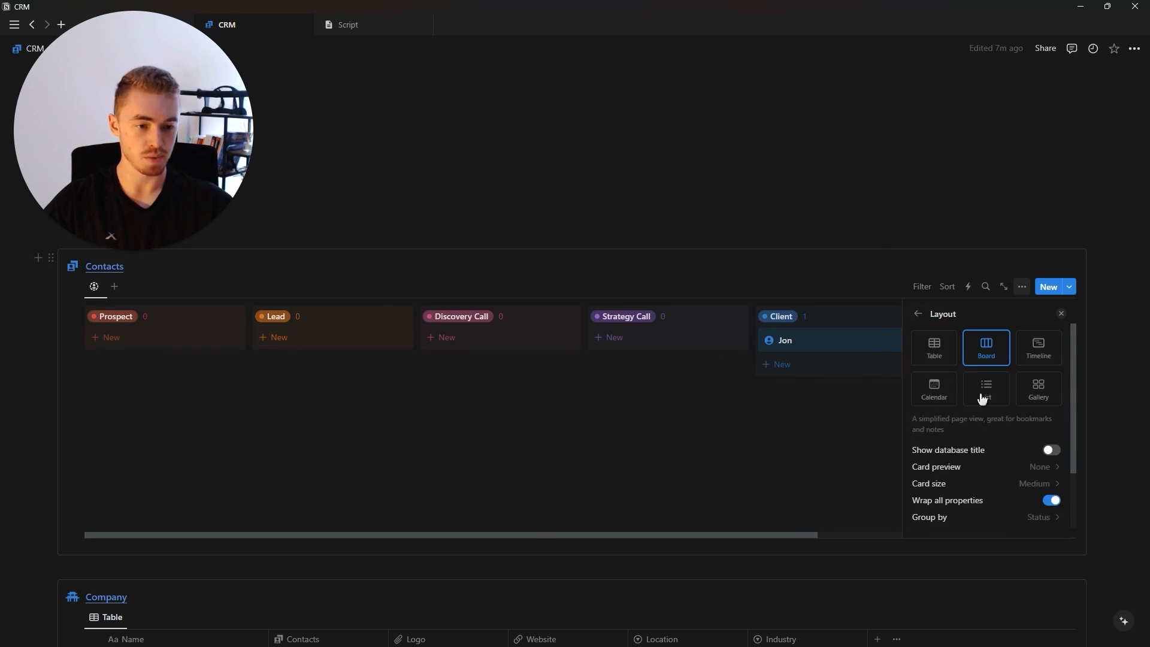
scroll(1007, 451, "down", 1)
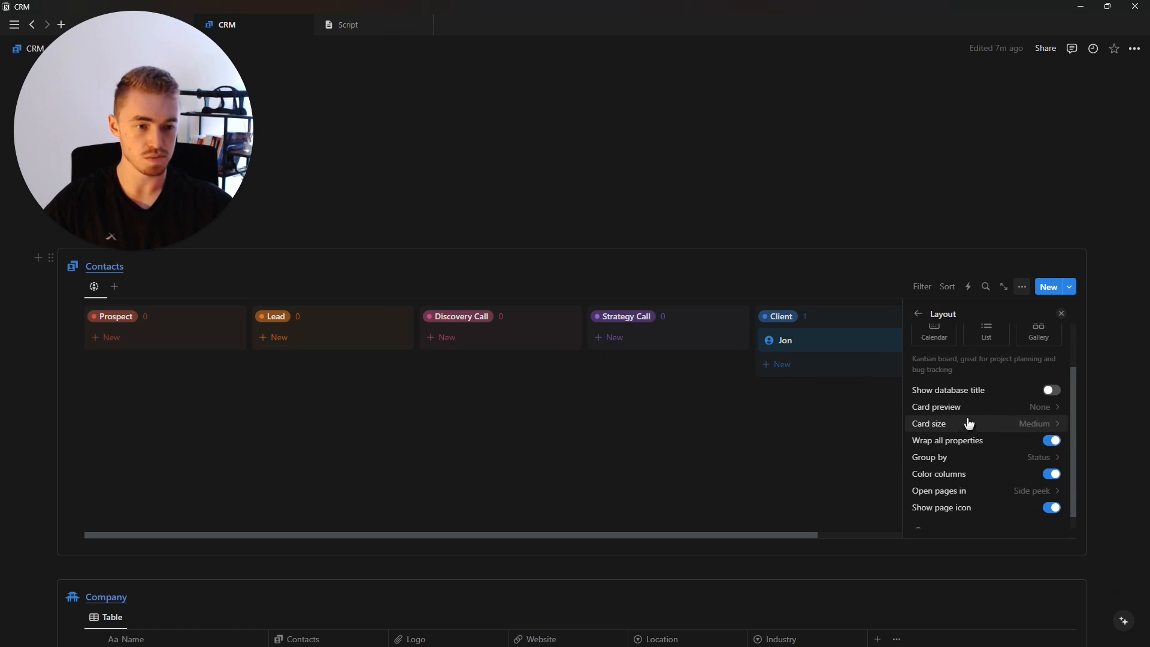
left_click(969, 424)
left_click(957, 445)
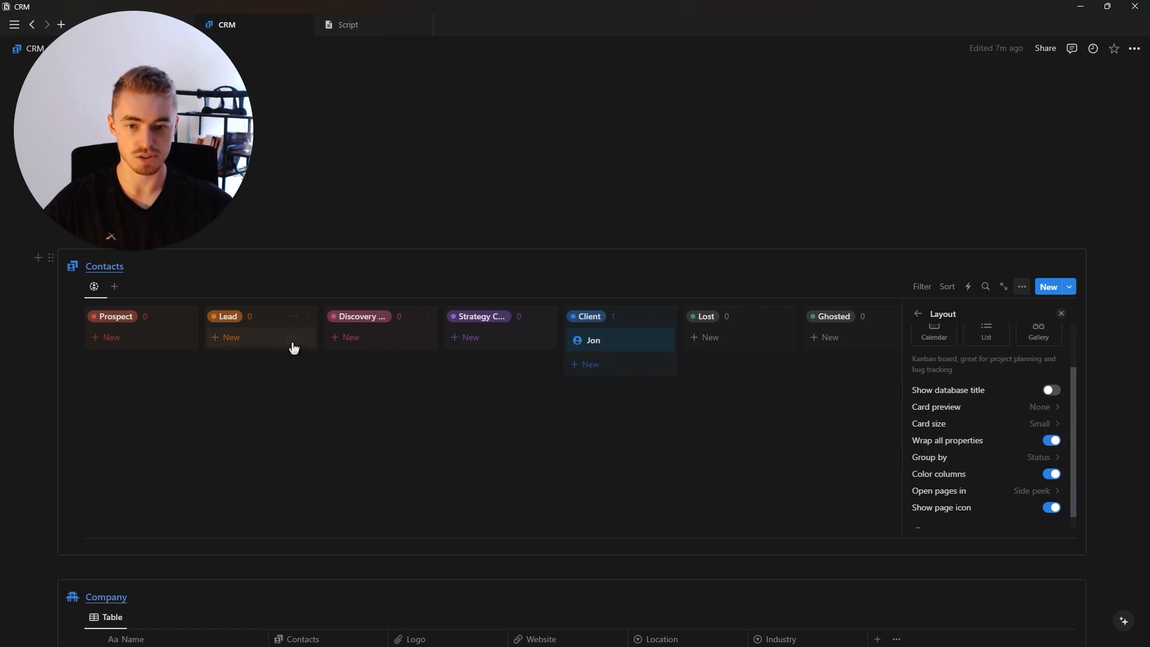
left_click(1004, 423)
left_click(993, 473)
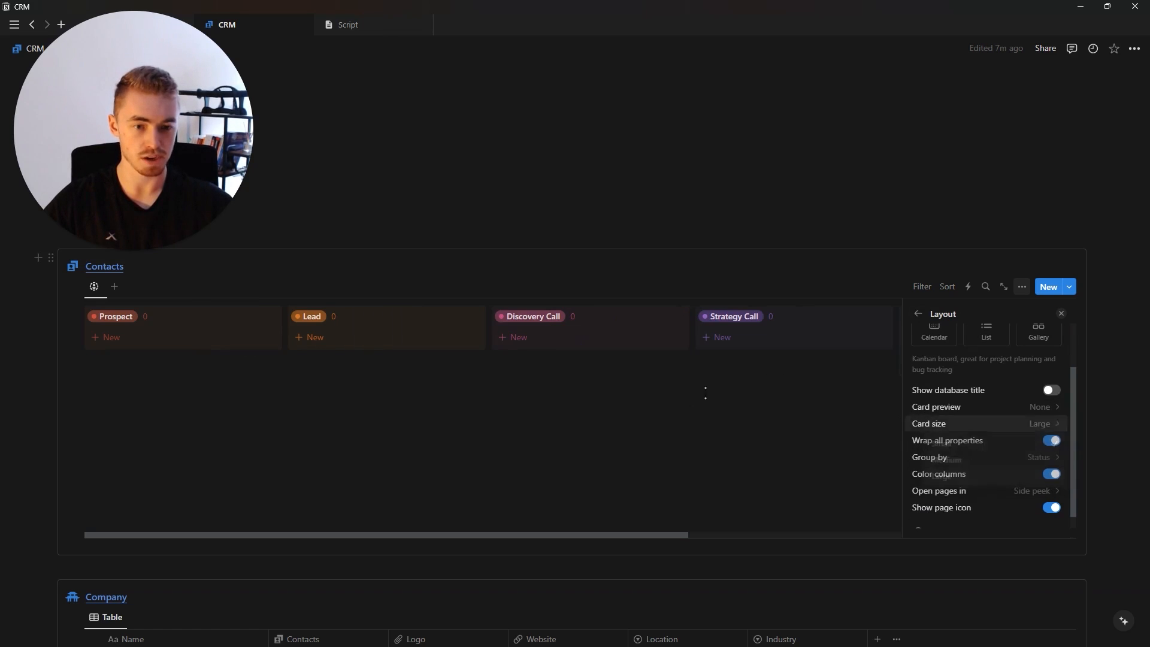
left_click(985, 423)
left_click(953, 457)
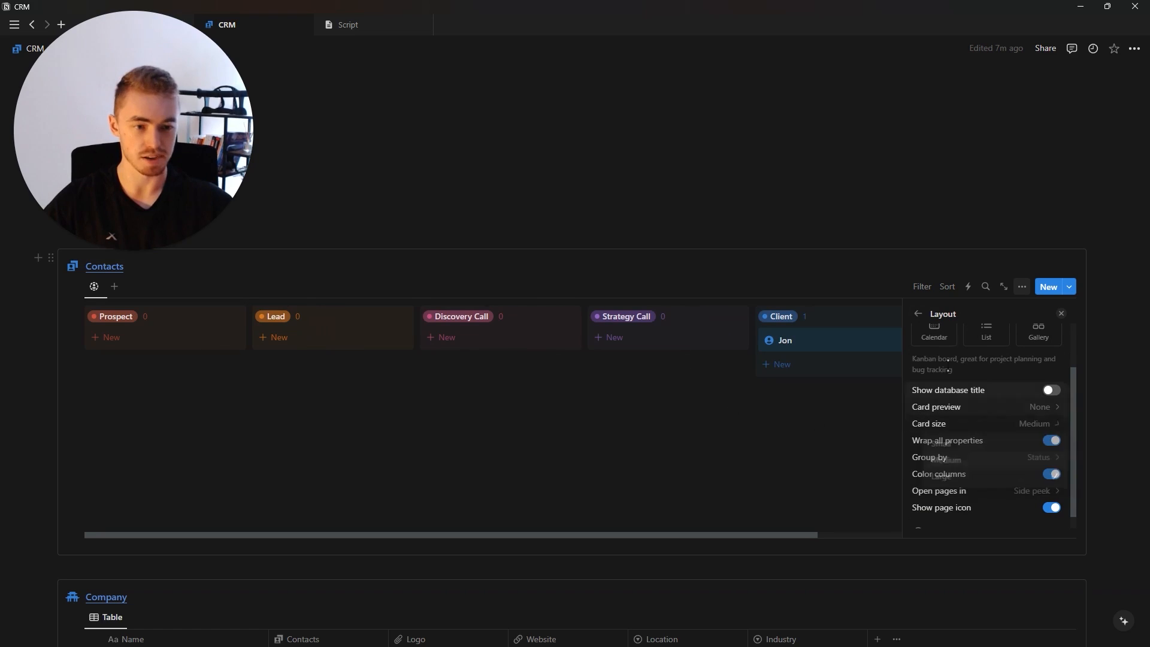
Step: Try the descending and manual group sort orders on the Contacts board, and return the sort to ascending
left_click(921, 315)
left_click(965, 439)
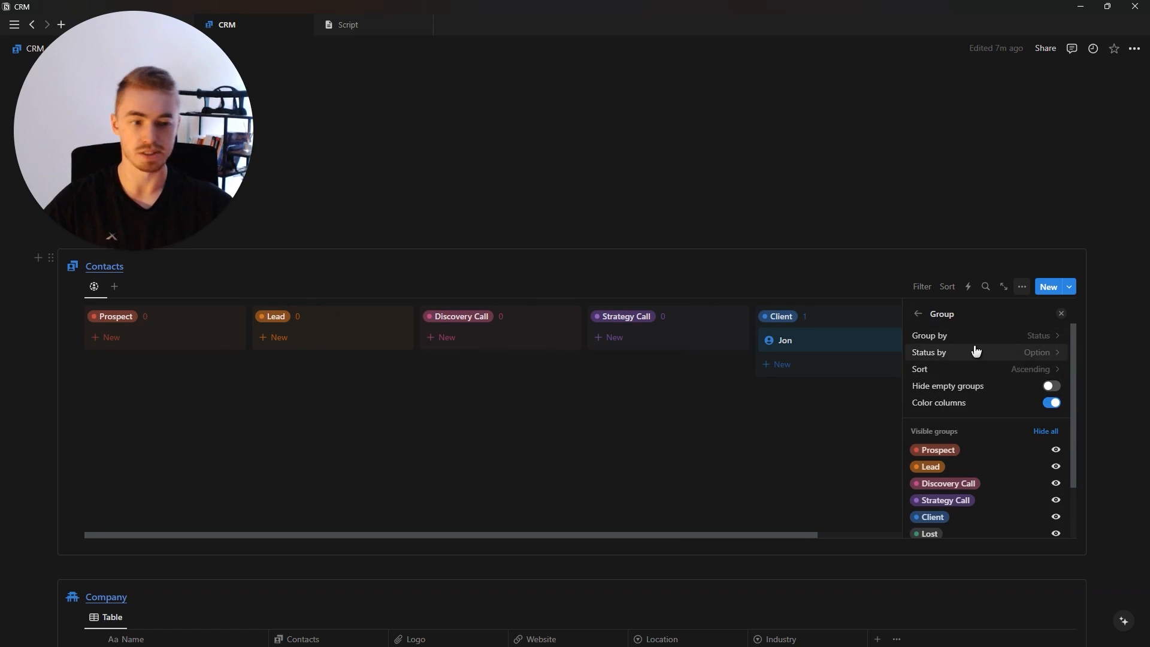
left_click(978, 372)
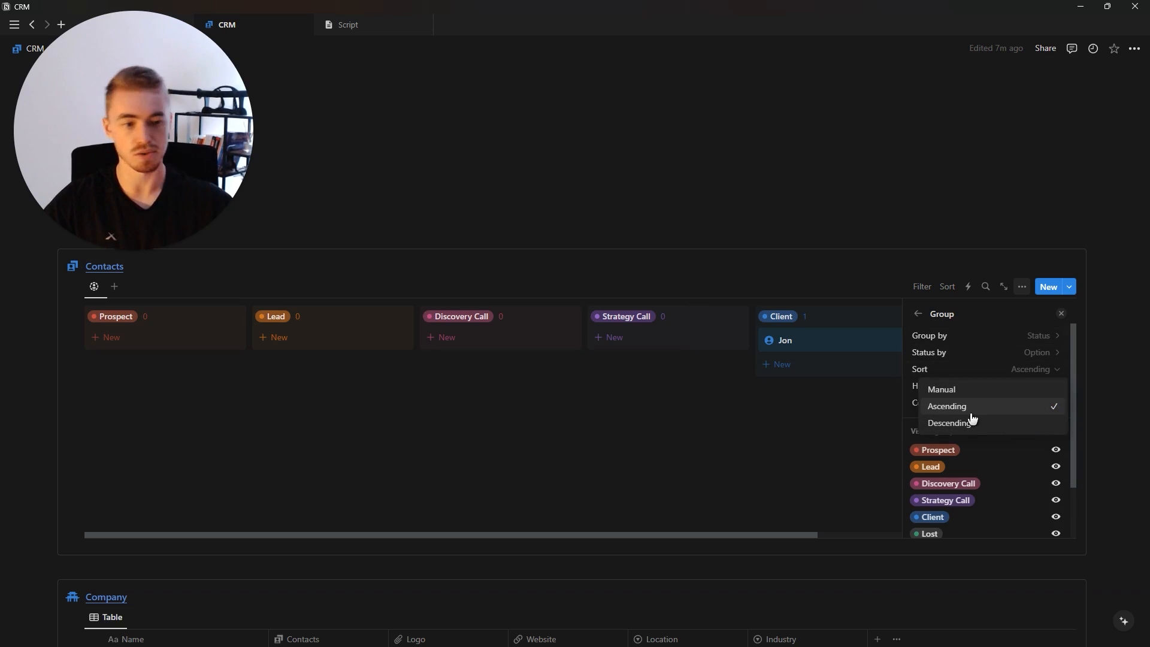
left_click(974, 425)
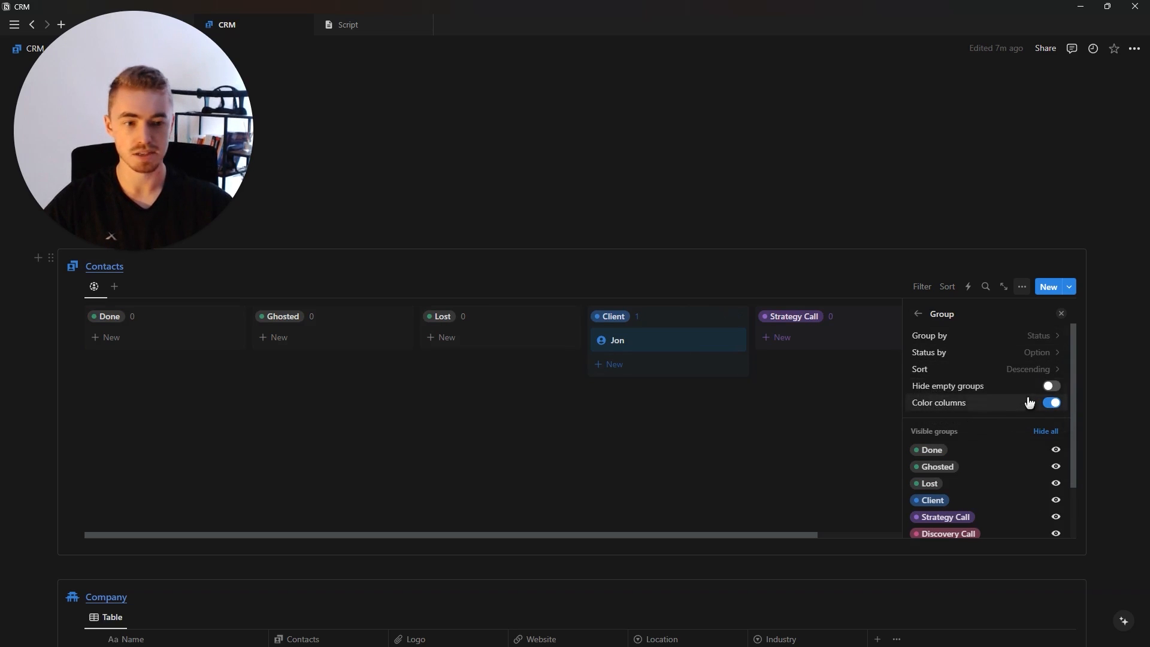
left_click(996, 374)
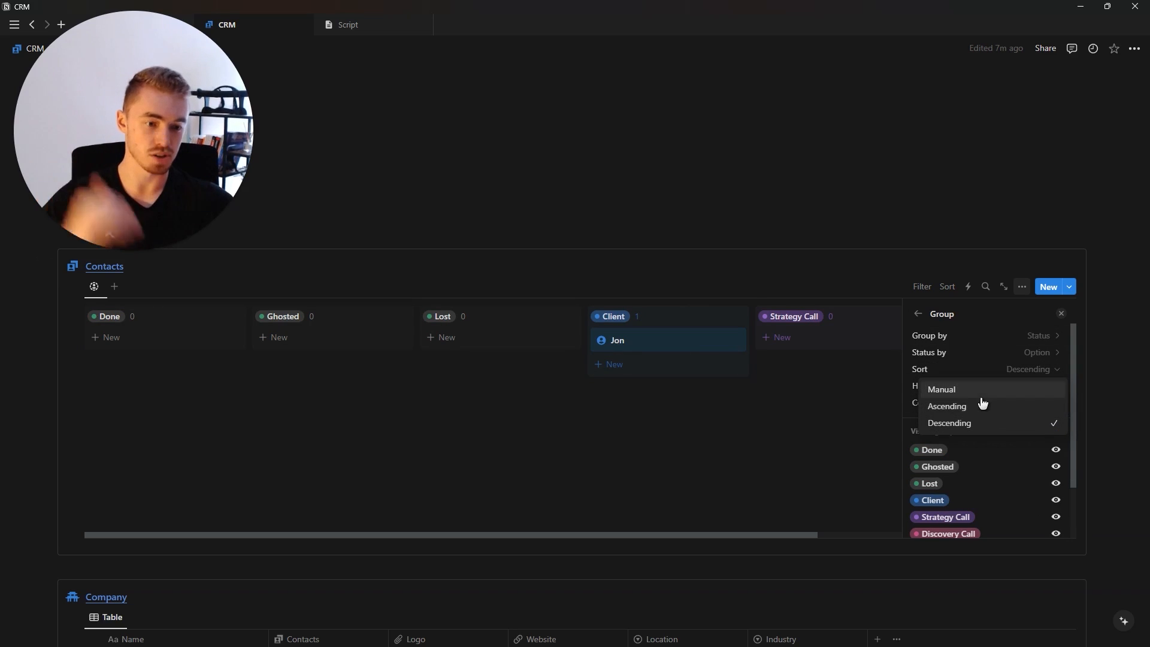
left_click(983, 407)
left_click(981, 372)
left_click(955, 390)
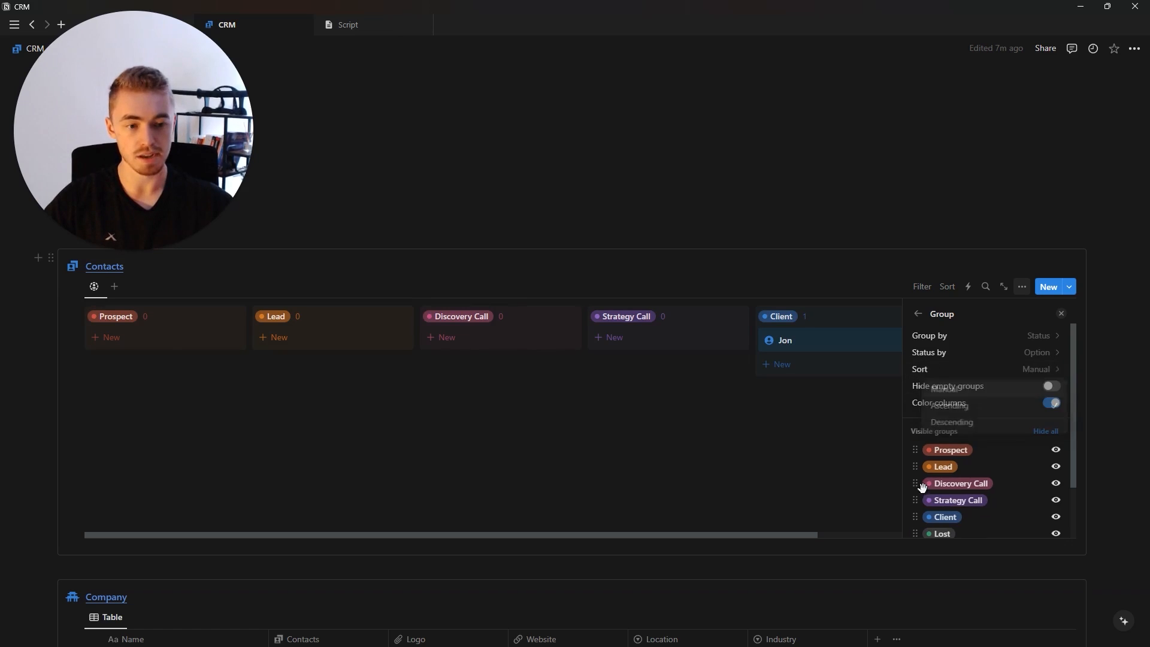
left_click(966, 372)
left_click(963, 407)
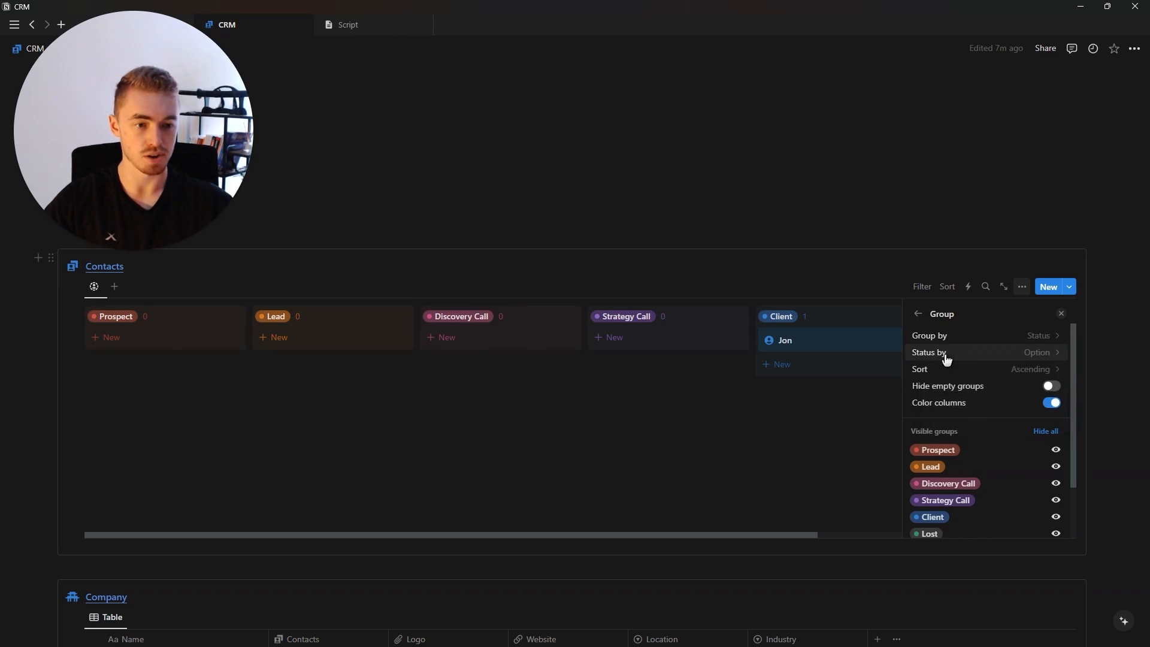
Step: Try arranging the Contacts board's status columns by Group, and return the setting to Option
left_click(967, 357)
left_click(955, 372)
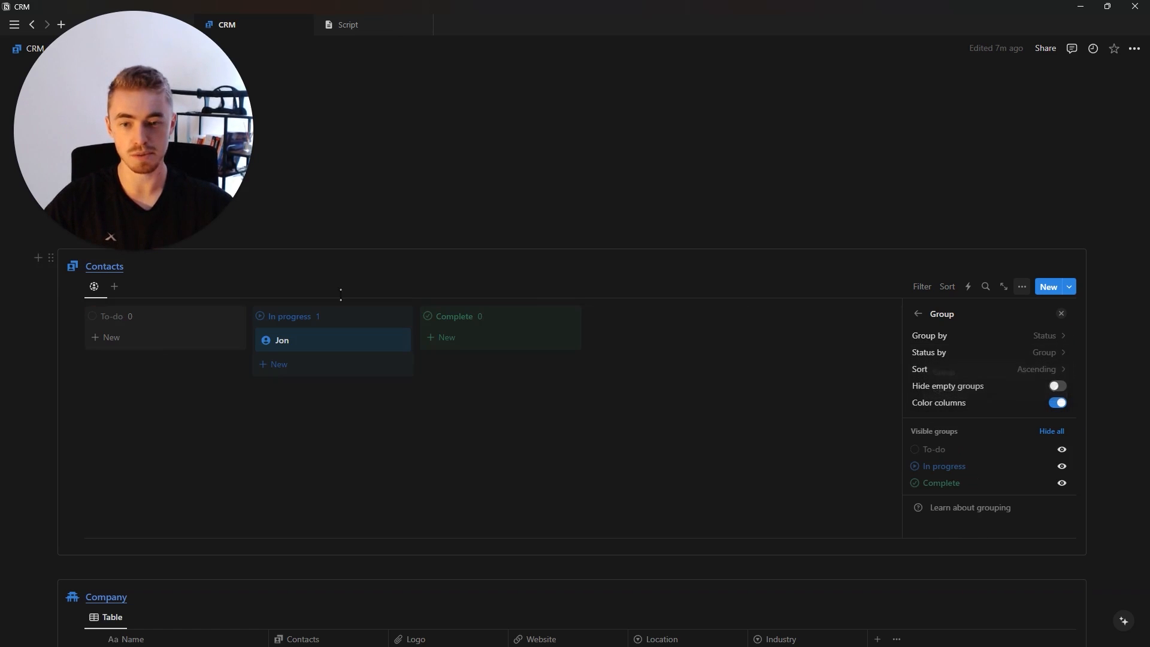
left_click(934, 354)
left_click(951, 388)
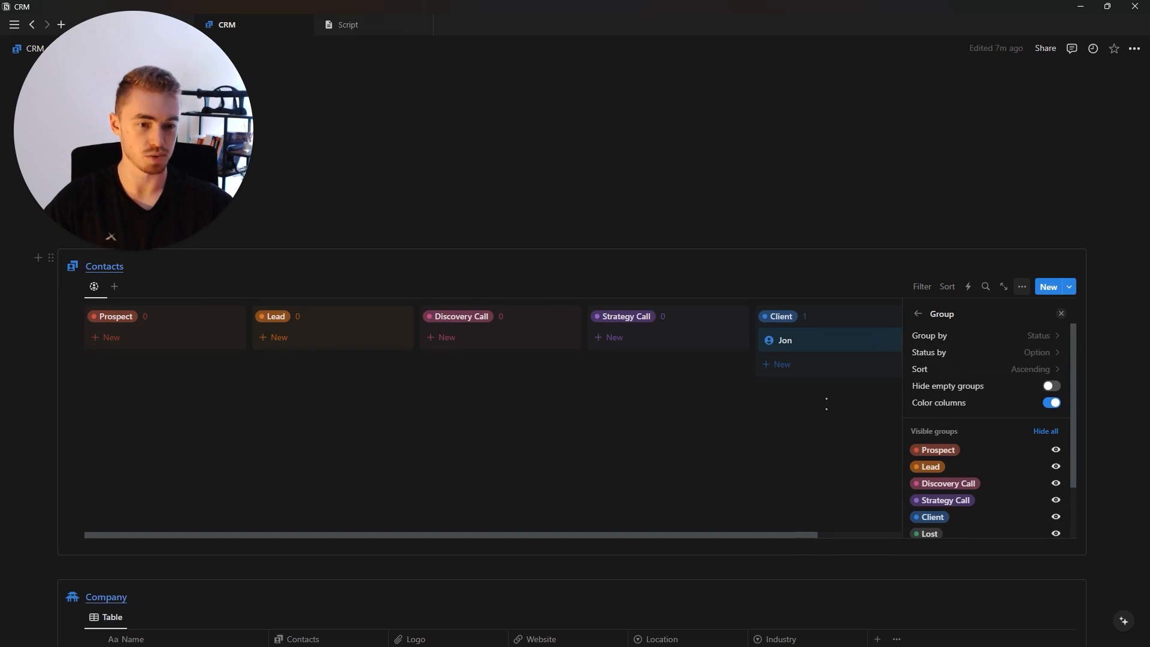
left_click(918, 314)
left_click(980, 388)
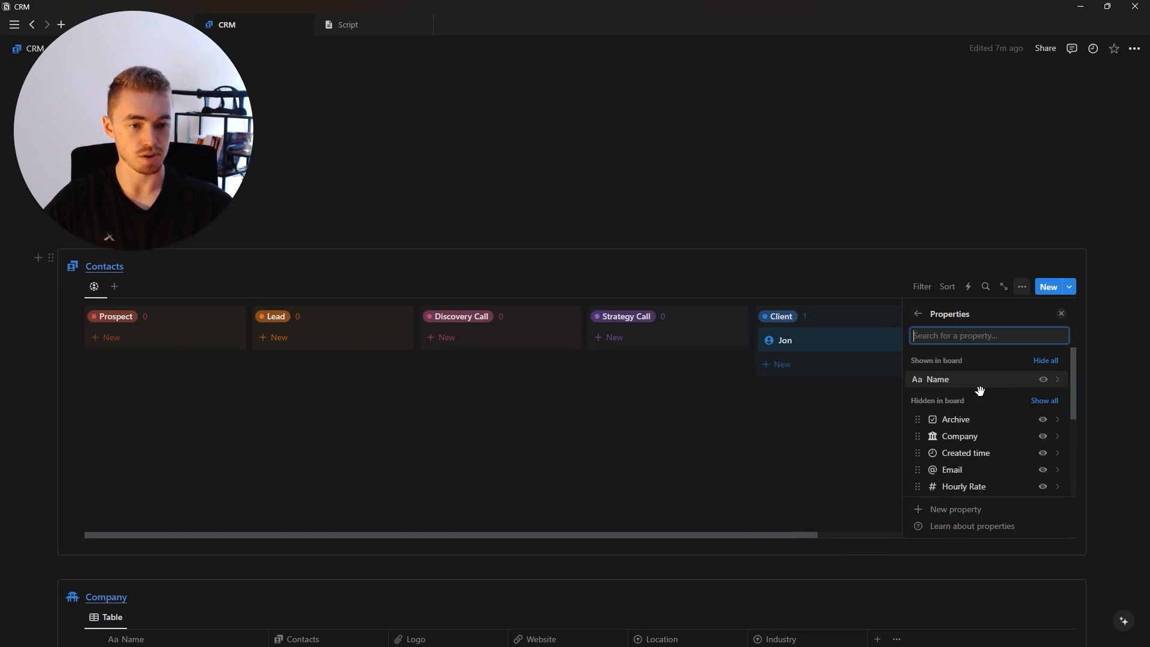
scroll(995, 429, "down", 5)
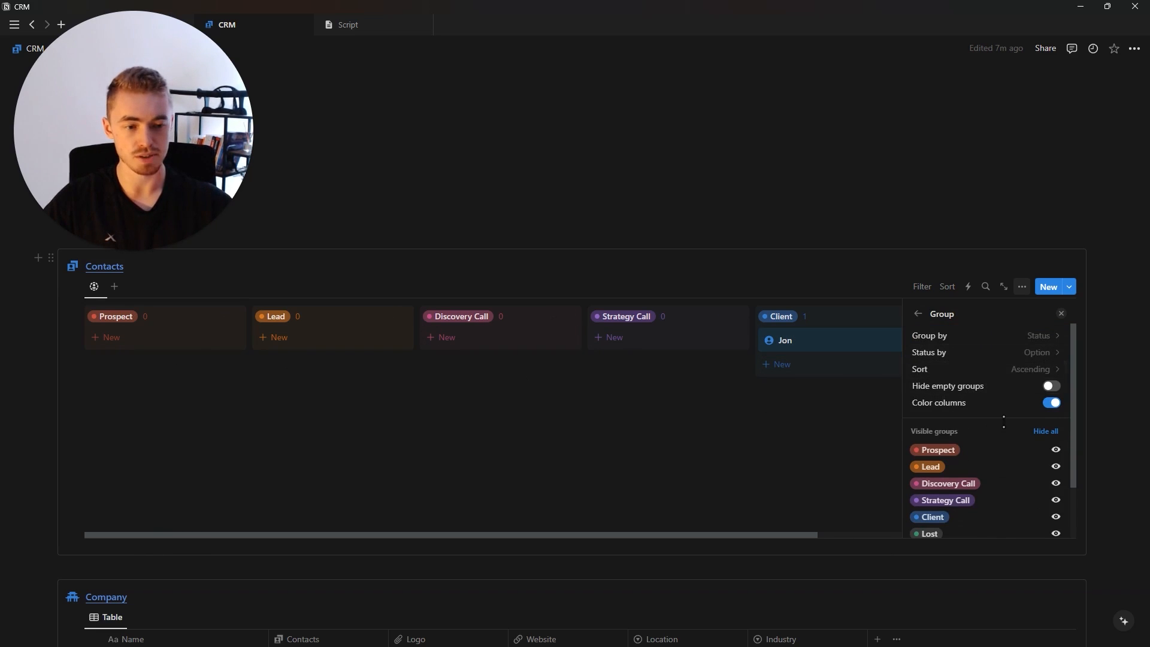
Step: Hide the Lost, Ghosted and Done groups on the Contacts board, and close the view options
scroll(1001, 449, "down", 2)
left_click(1057, 469)
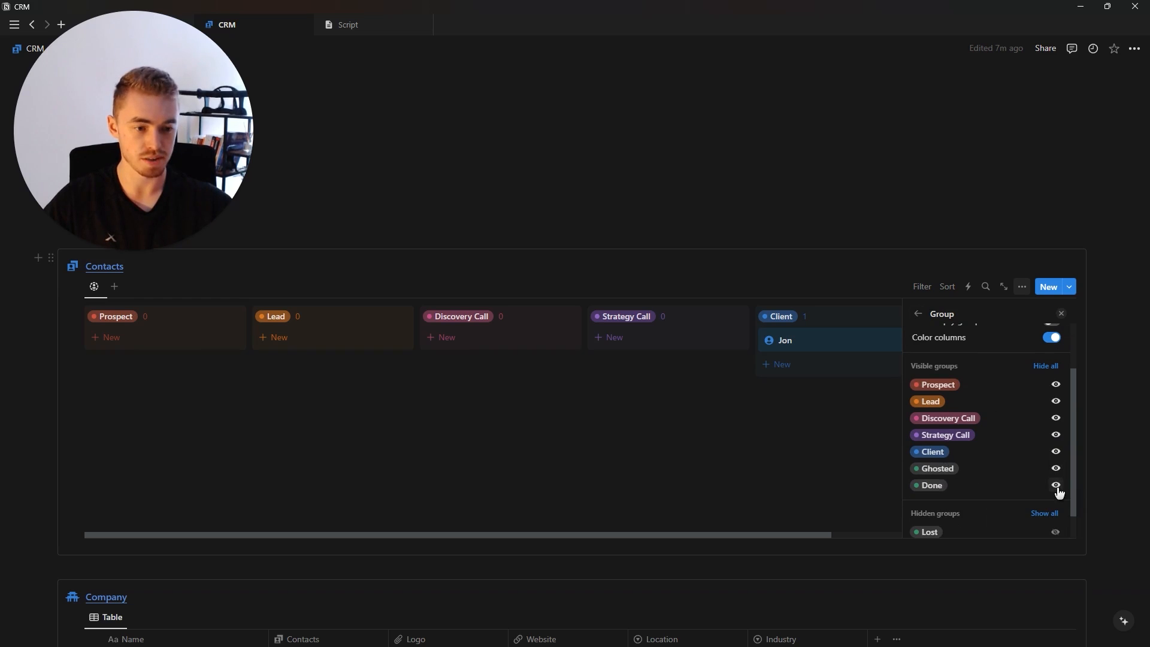
left_click(1057, 487)
left_click(1057, 471)
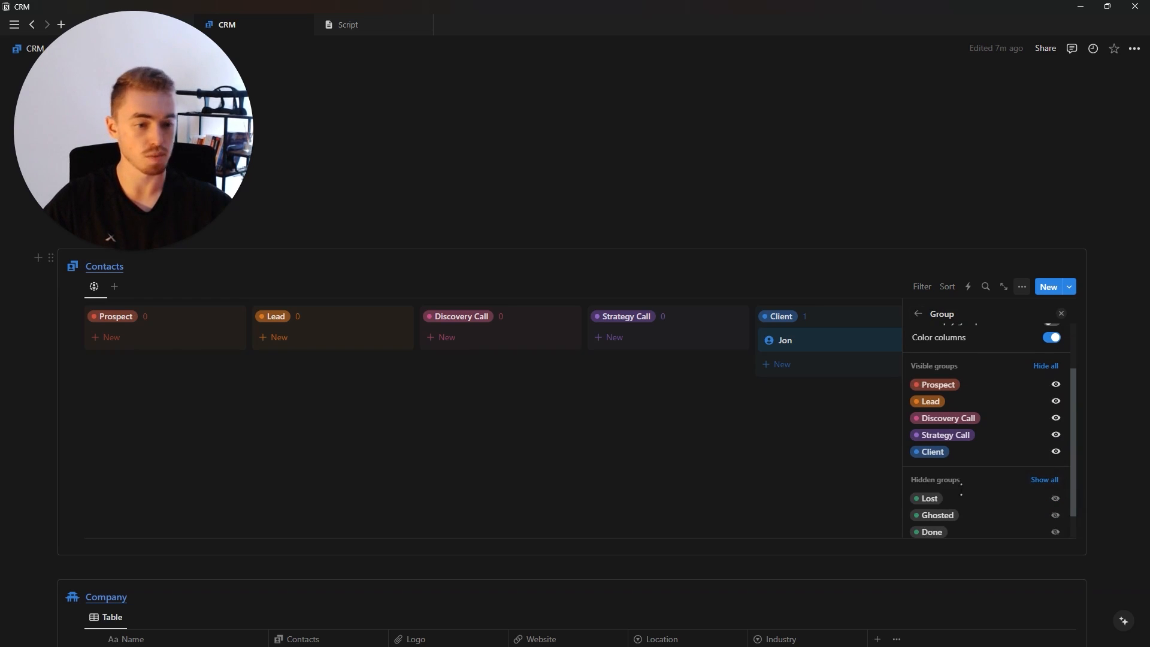
scroll(1018, 431, "down", 1)
left_click(1061, 313)
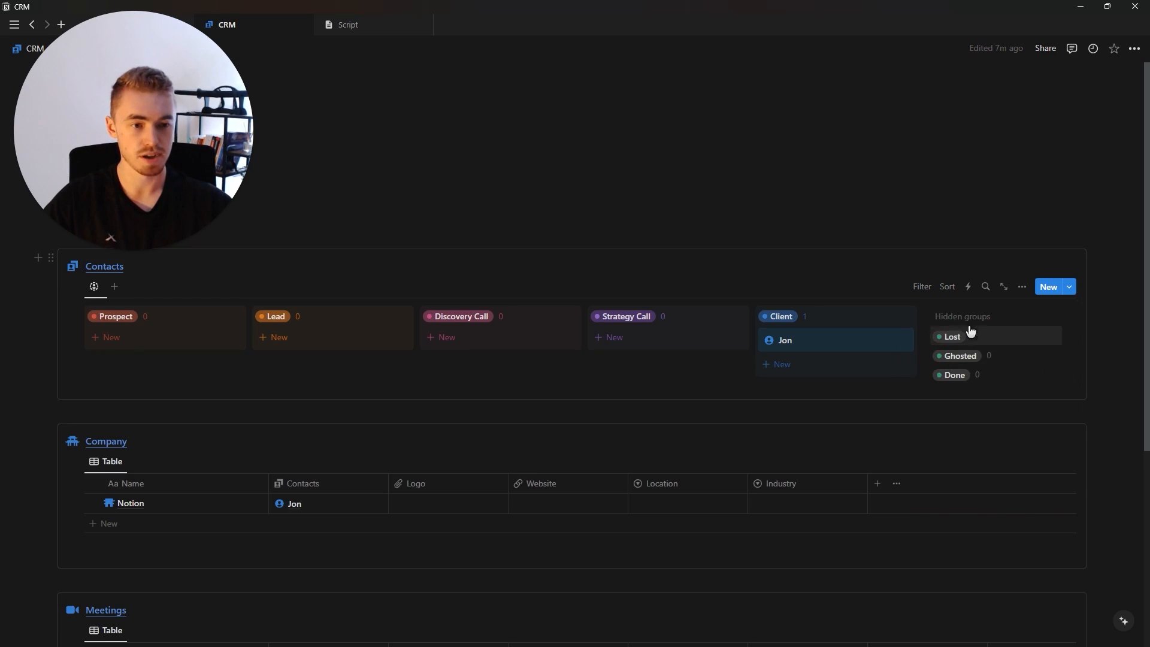
Step: Move the contact's card from Client into the hidden Done group, and bring it back into the Discovery Call column
left_click(952, 337)
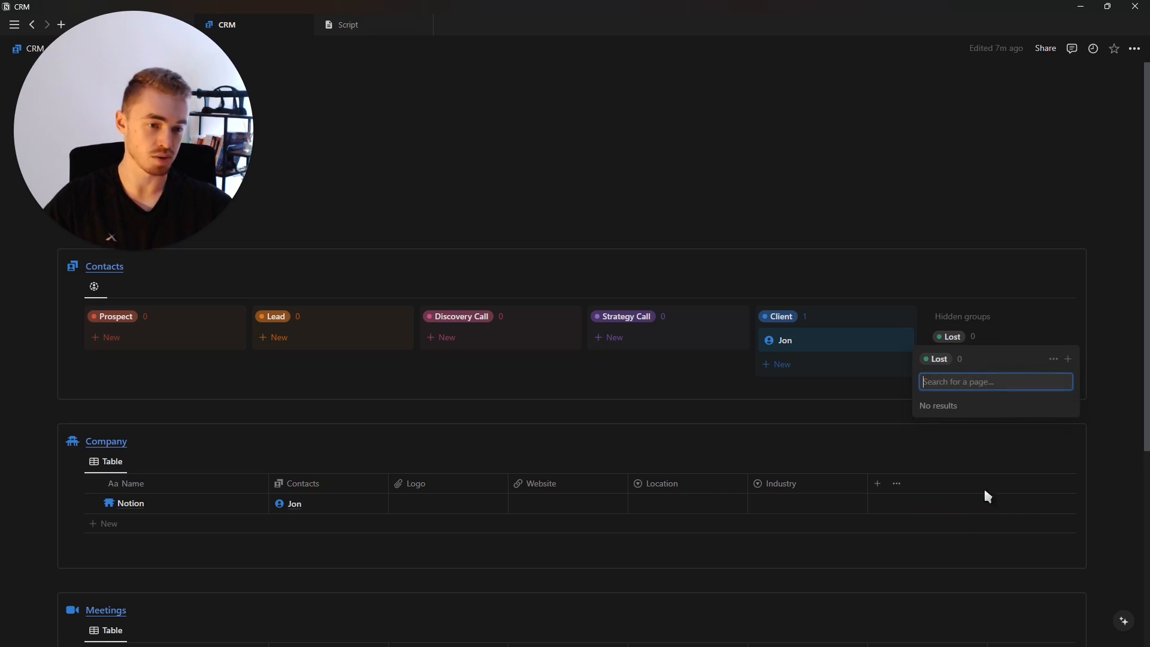
key("Escape")
left_click_drag(811, 344, 966, 382)
left_click(971, 379)
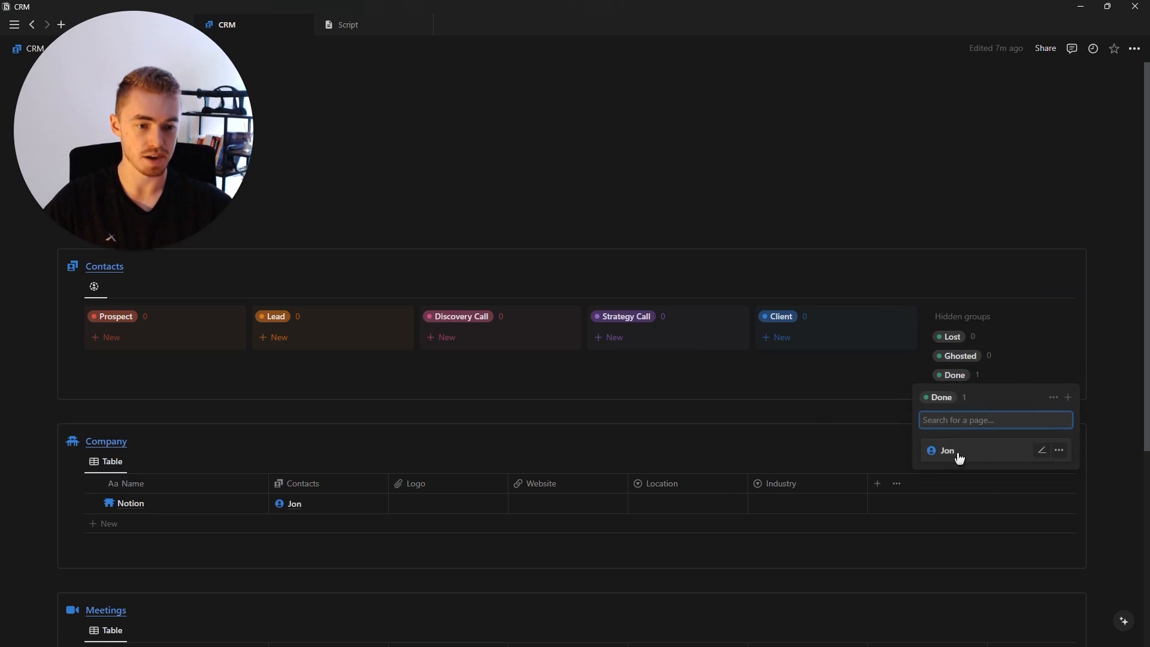
left_click_drag(652, 334, 458, 342)
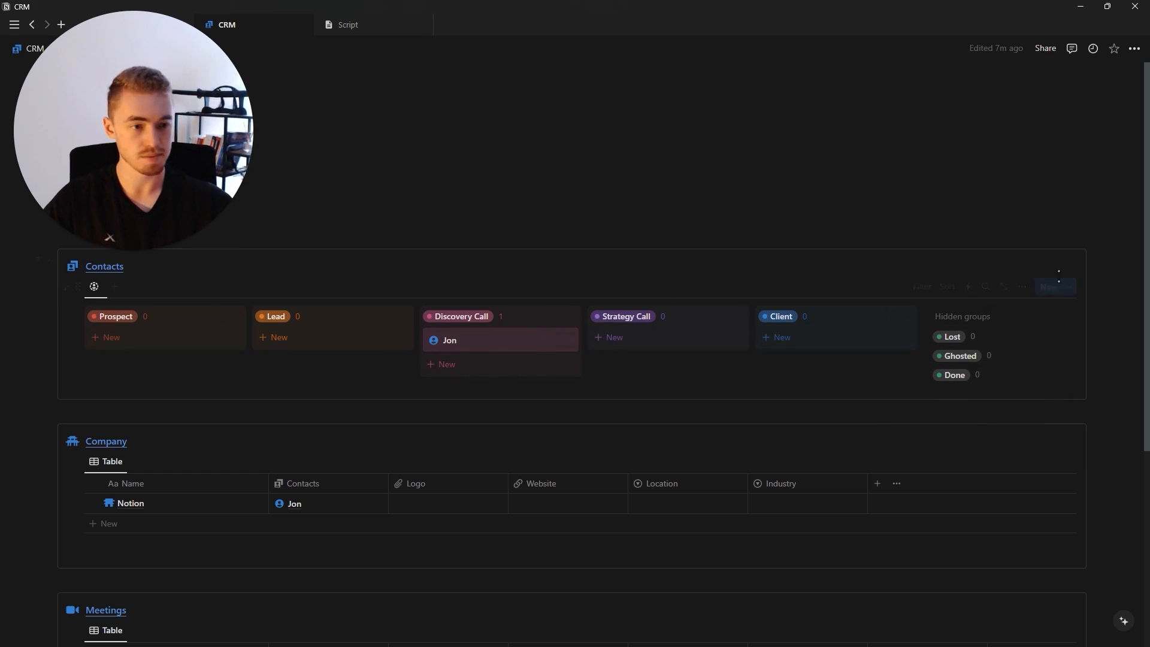
Step: Show the Company and Monthly amount properties on the Contacts board cards, leaving Monthly Price hidden
left_click(1021, 287)
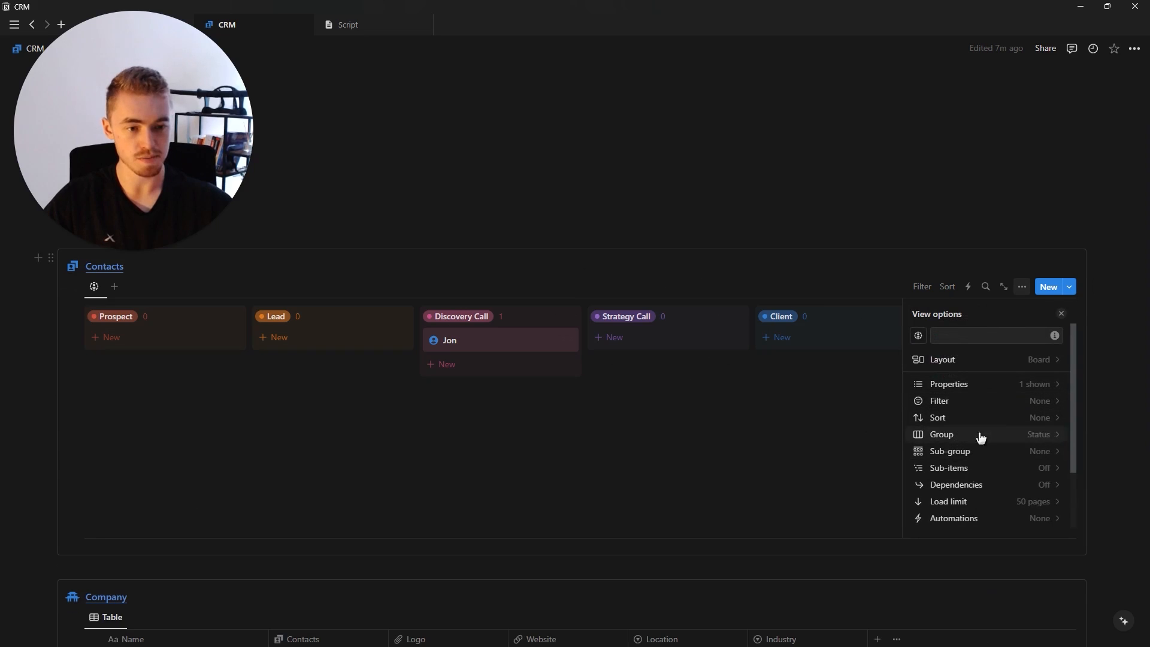
left_click(986, 390)
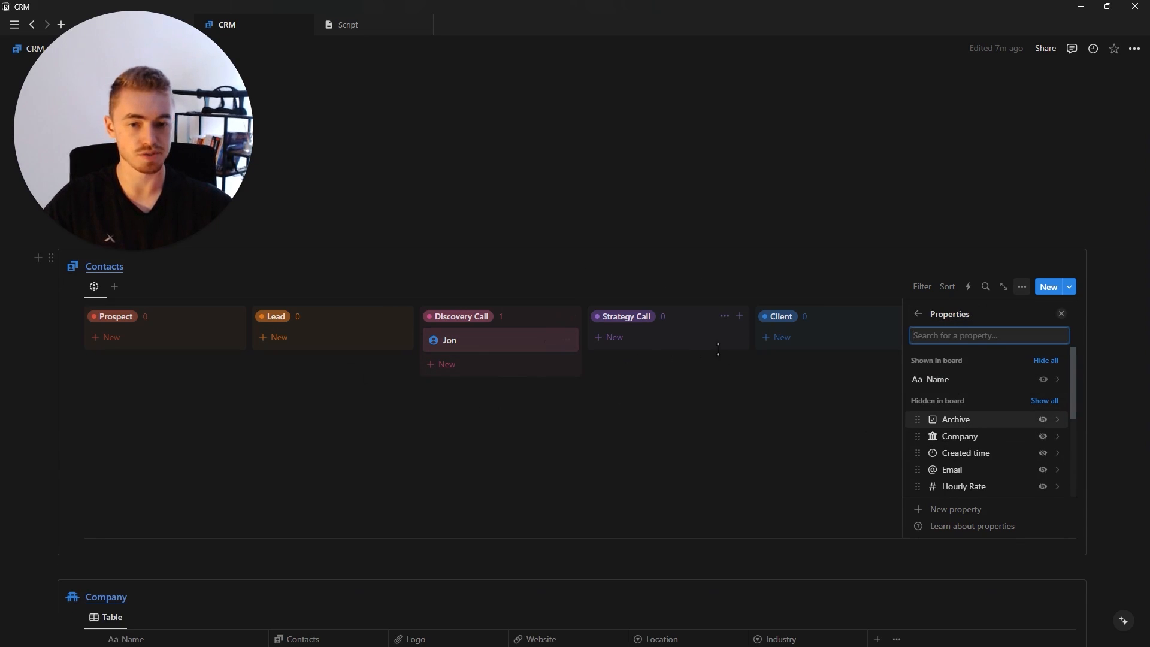
left_click(1043, 438)
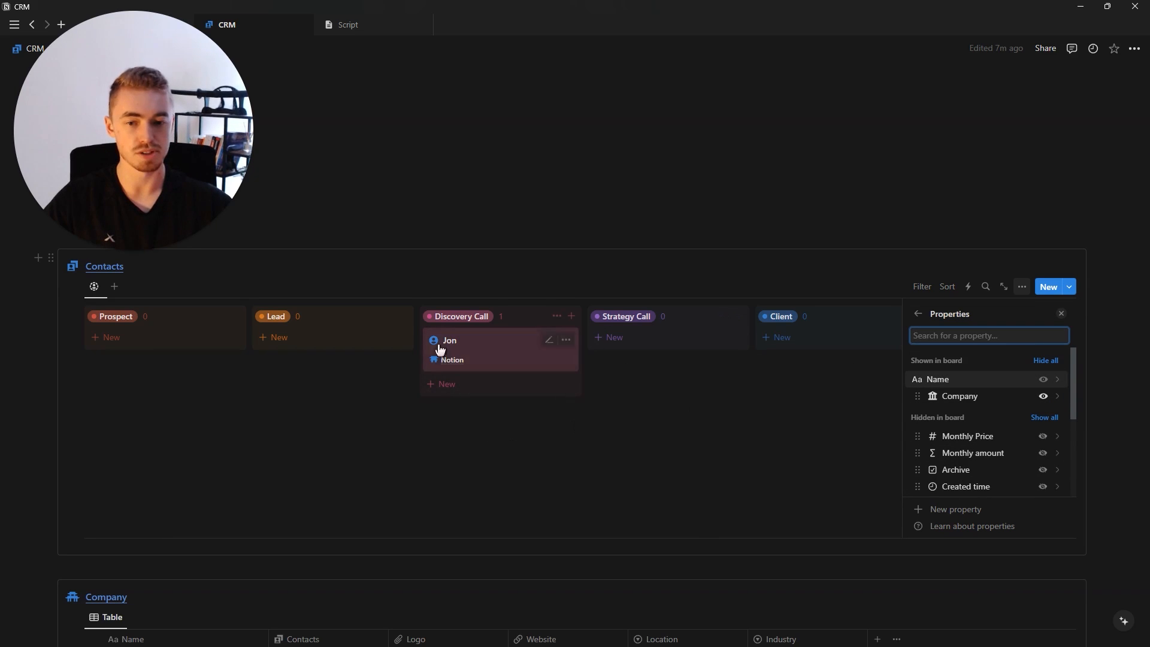
left_click(1044, 436)
left_click(1044, 413)
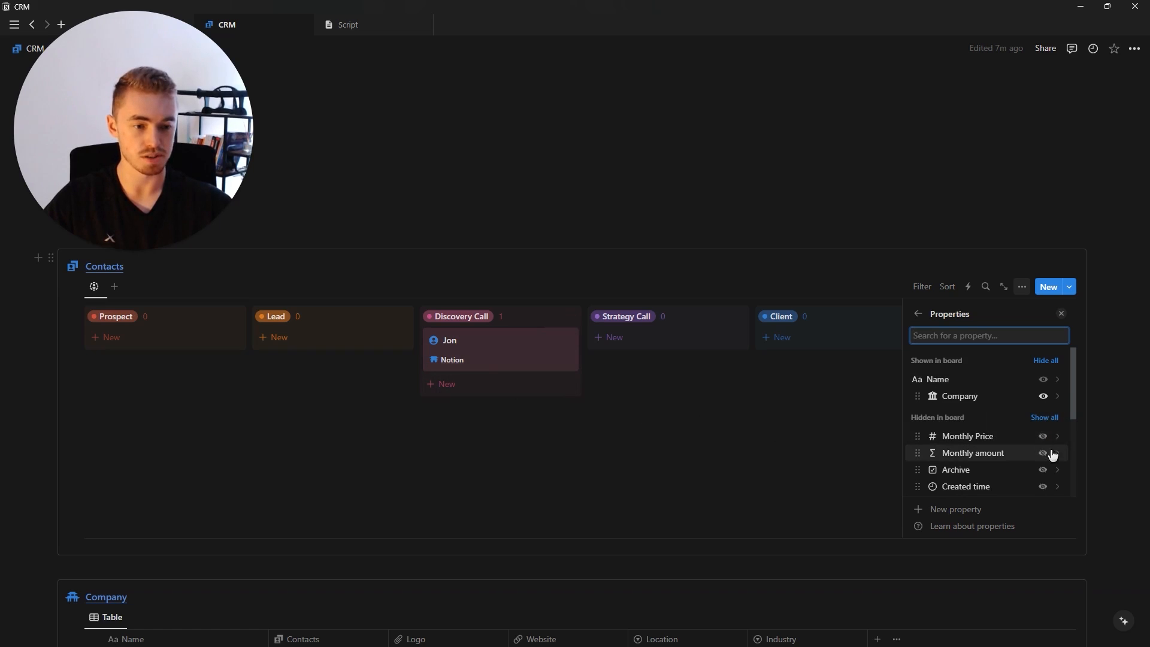
left_click(1044, 454)
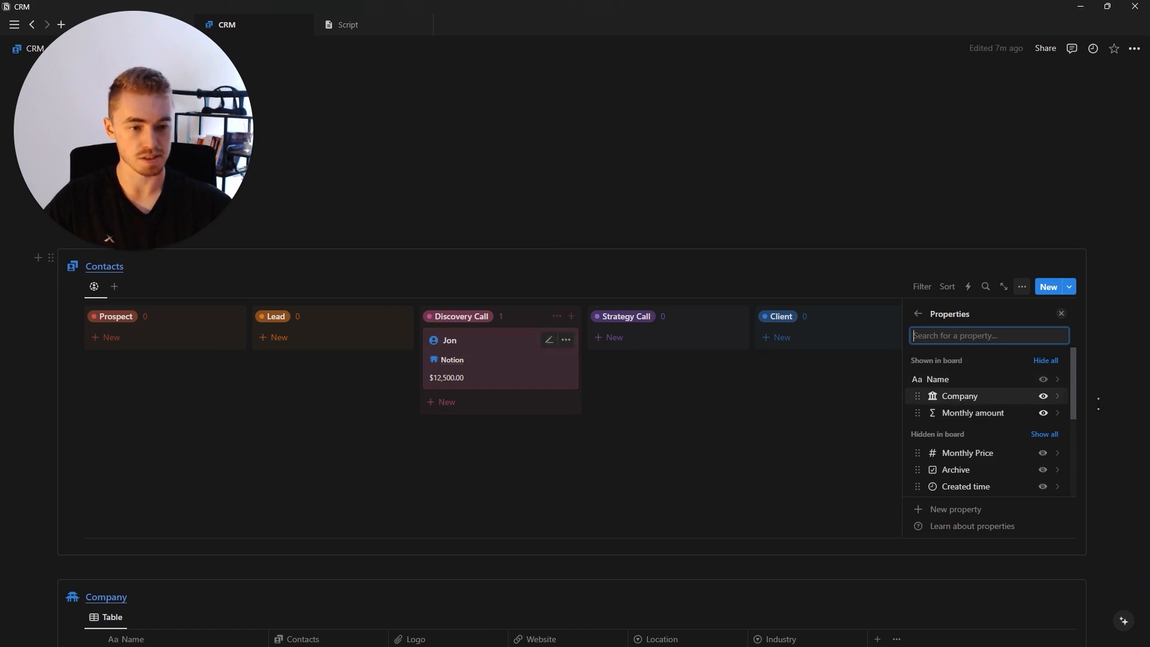
Step: Try showing the Profile property on the Contacts board cards, hide it again, and close the view options
scroll(1009, 434, "down", 5)
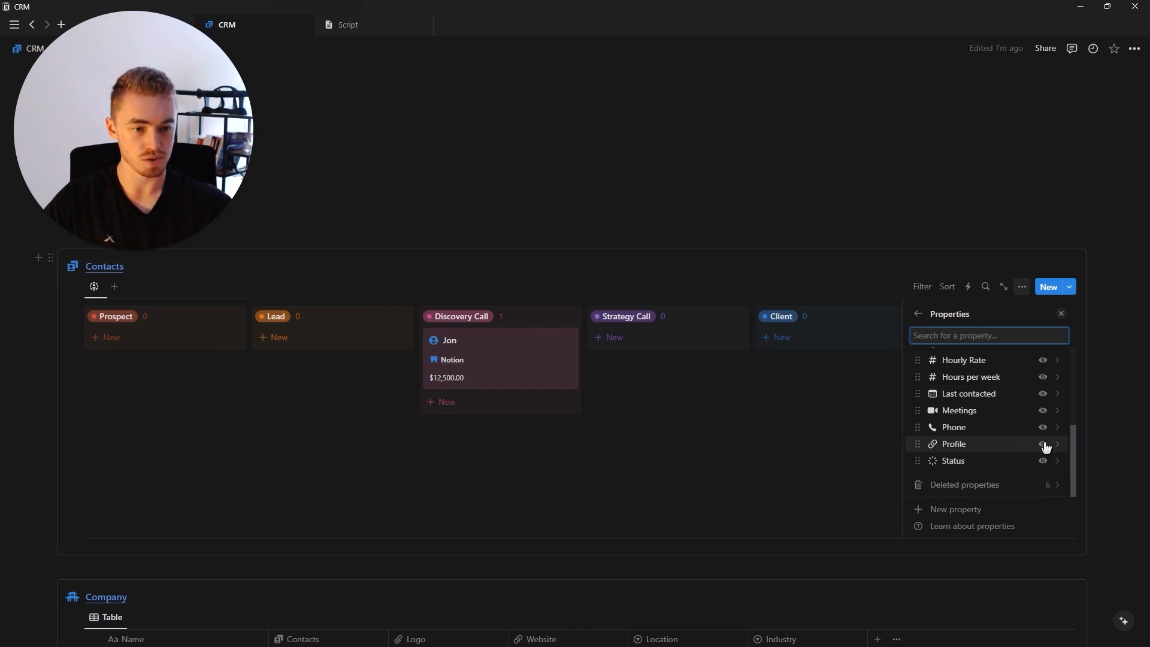
left_click(1046, 444)
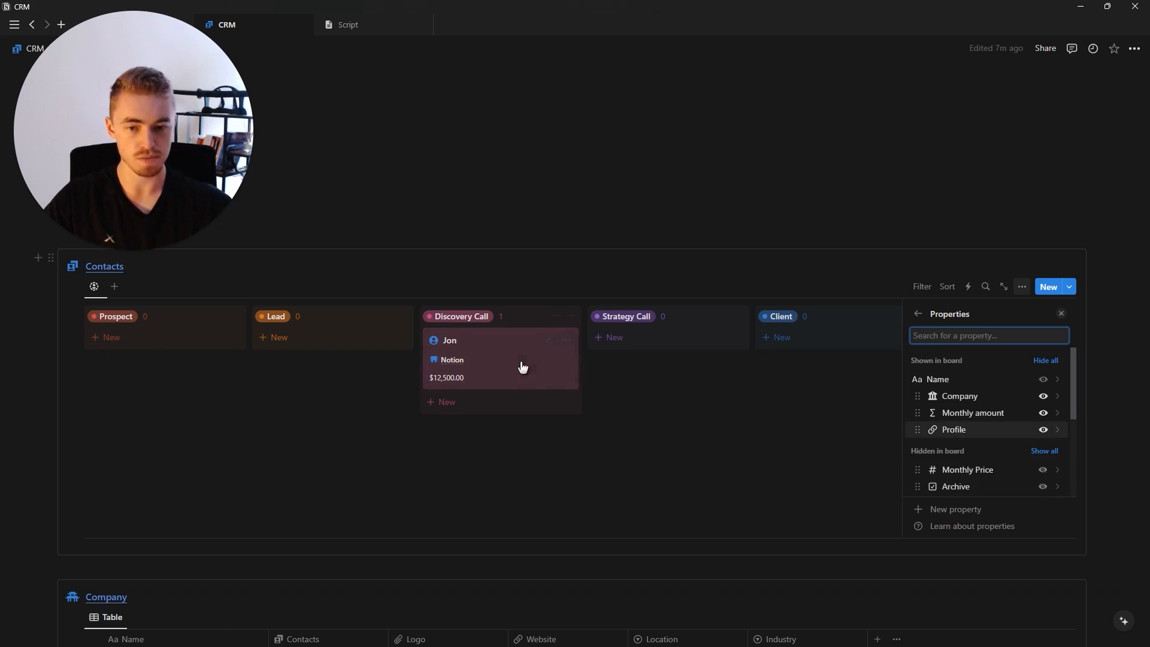
left_click(1043, 429)
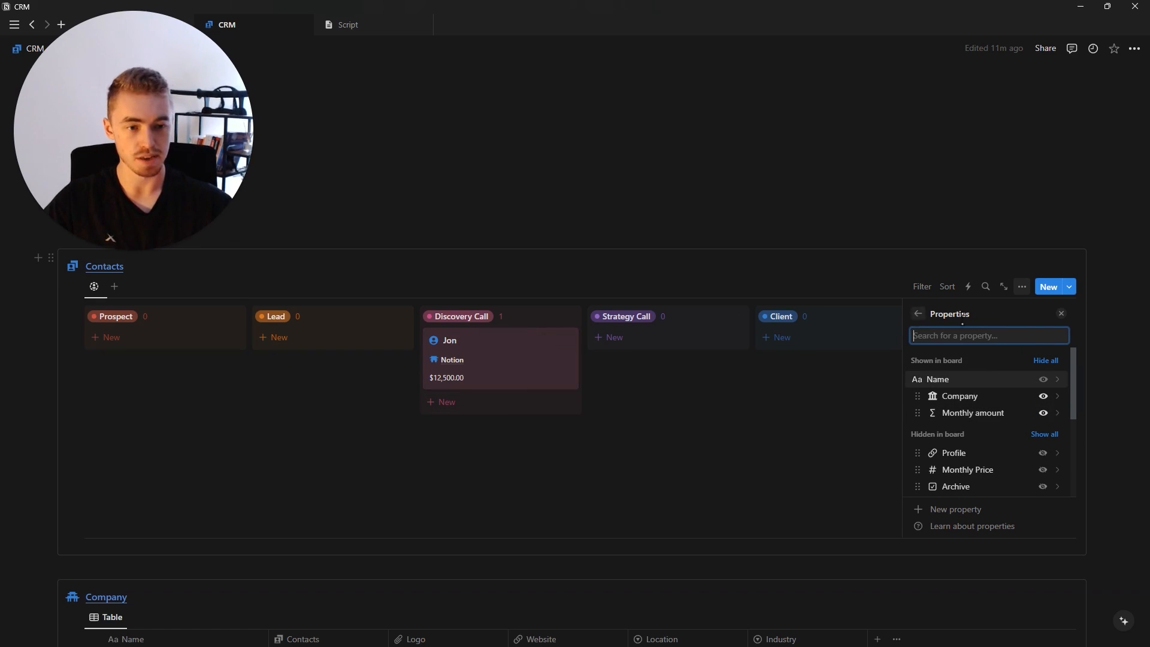
left_click(1060, 313)
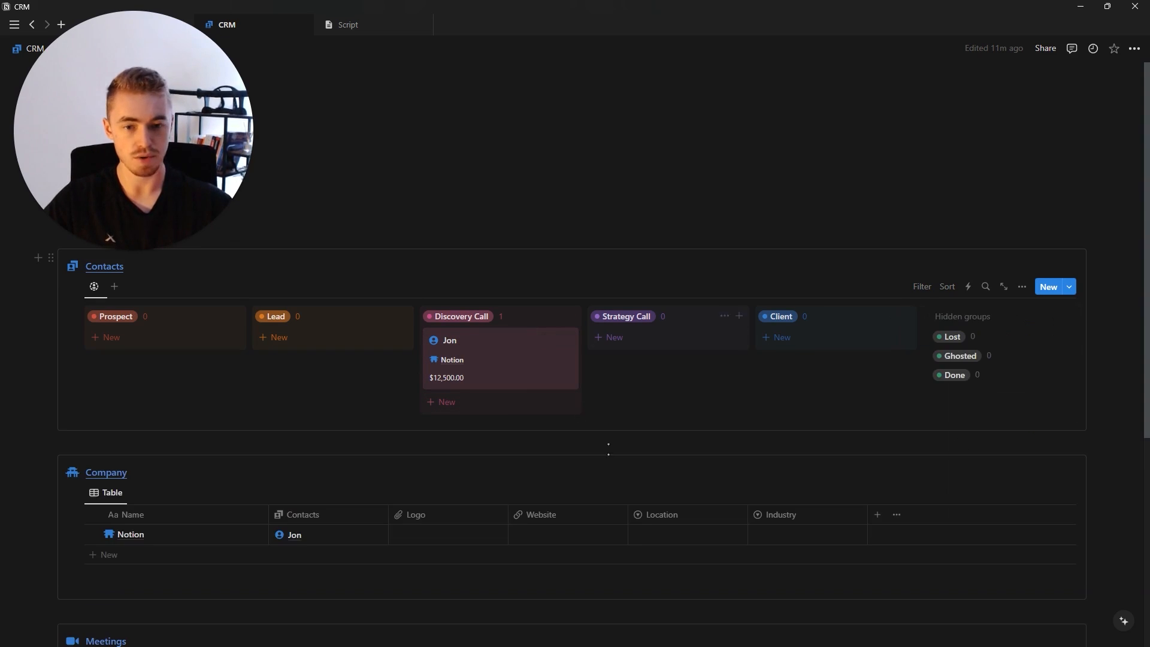
Step: Set the board's column calculation to the sum of Monthly amount, and move the contact's card from Discovery Call to Prospect
left_click(500, 318)
mouse_move(477, 429)
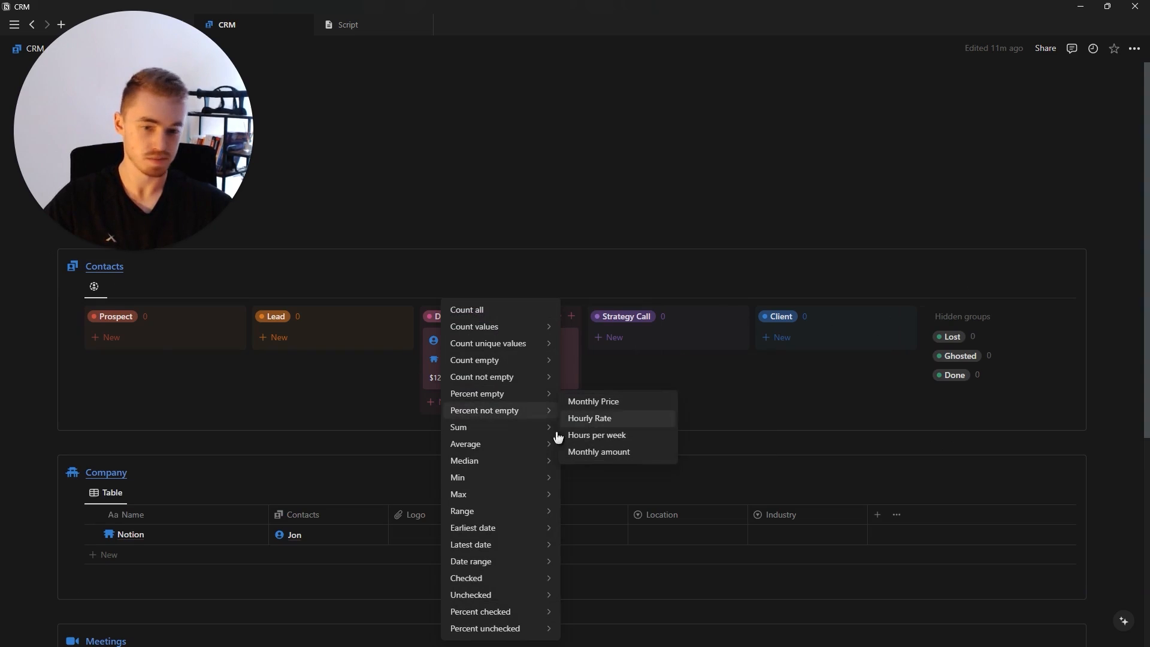
left_click(602, 453)
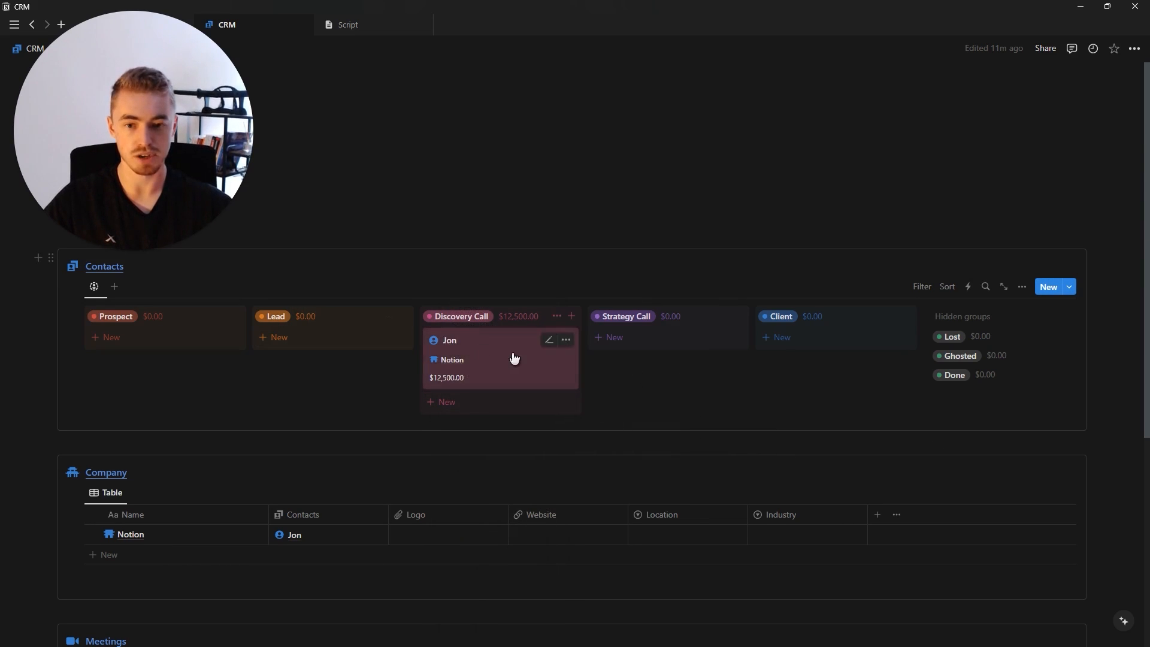
left_click_drag(513, 357, 171, 368)
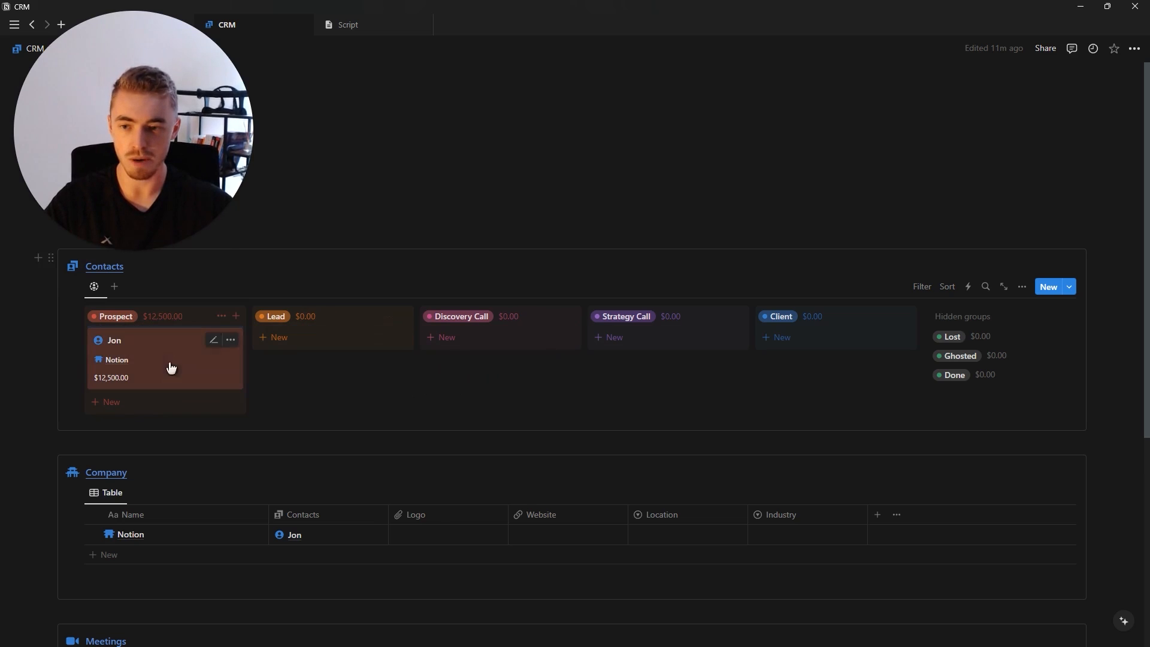
Step: Open the contact's page, put Status first in the property list, and move Archive, Company, Meetings and Created time to its end
left_click(194, 366)
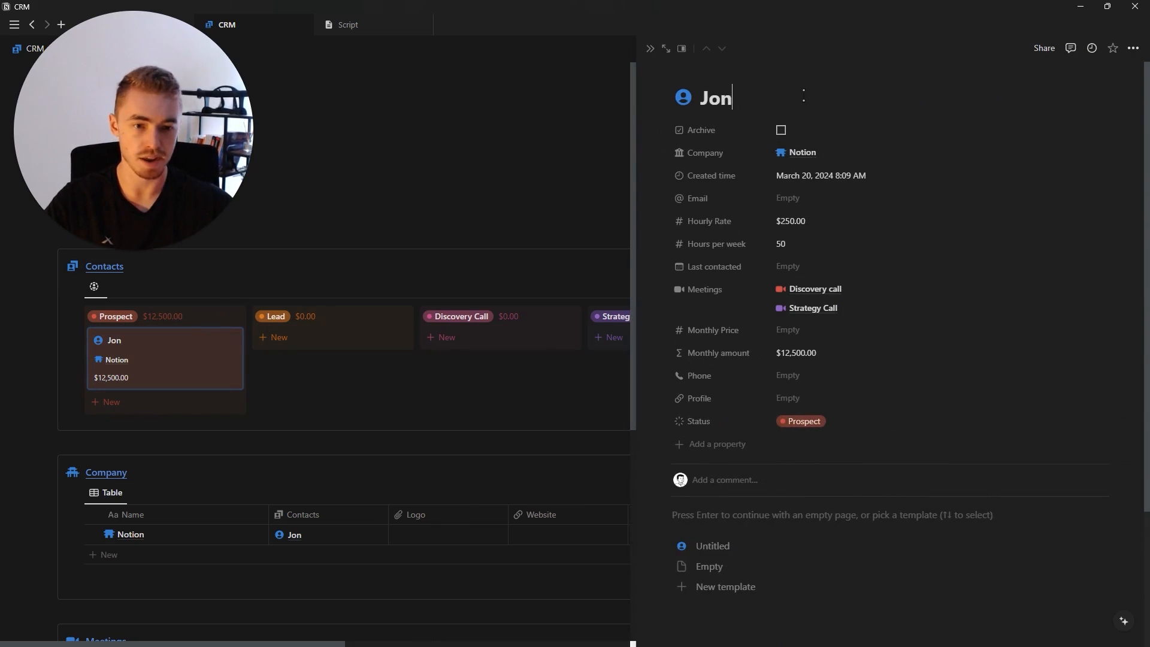
scroll(805, 386, "down", 2)
scroll(805, 385, "down", 2)
scroll(829, 398, "up", 4)
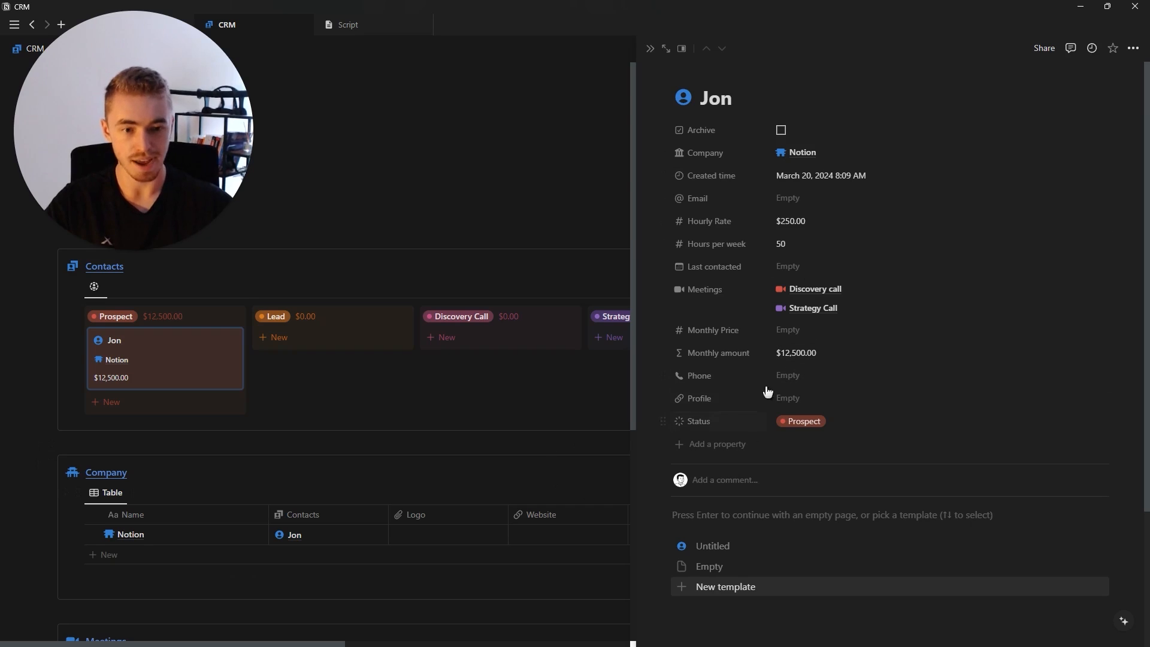
left_click_drag(727, 296, 726, 407)
left_click_drag(705, 153, 732, 359)
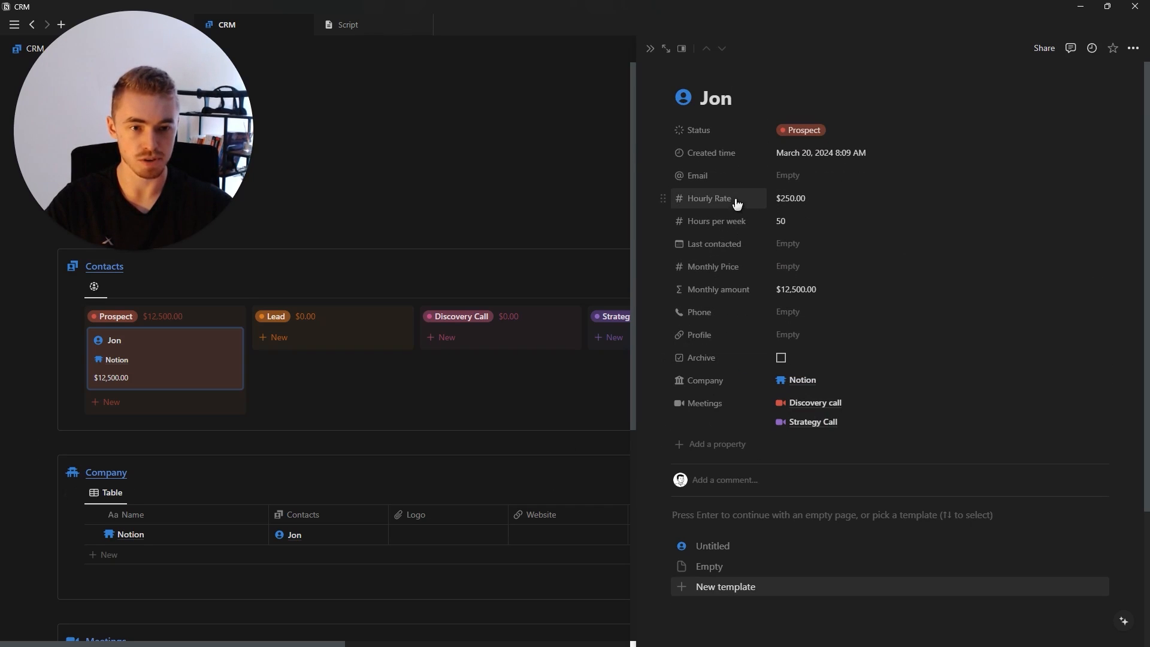
left_click_drag(725, 154, 724, 434)
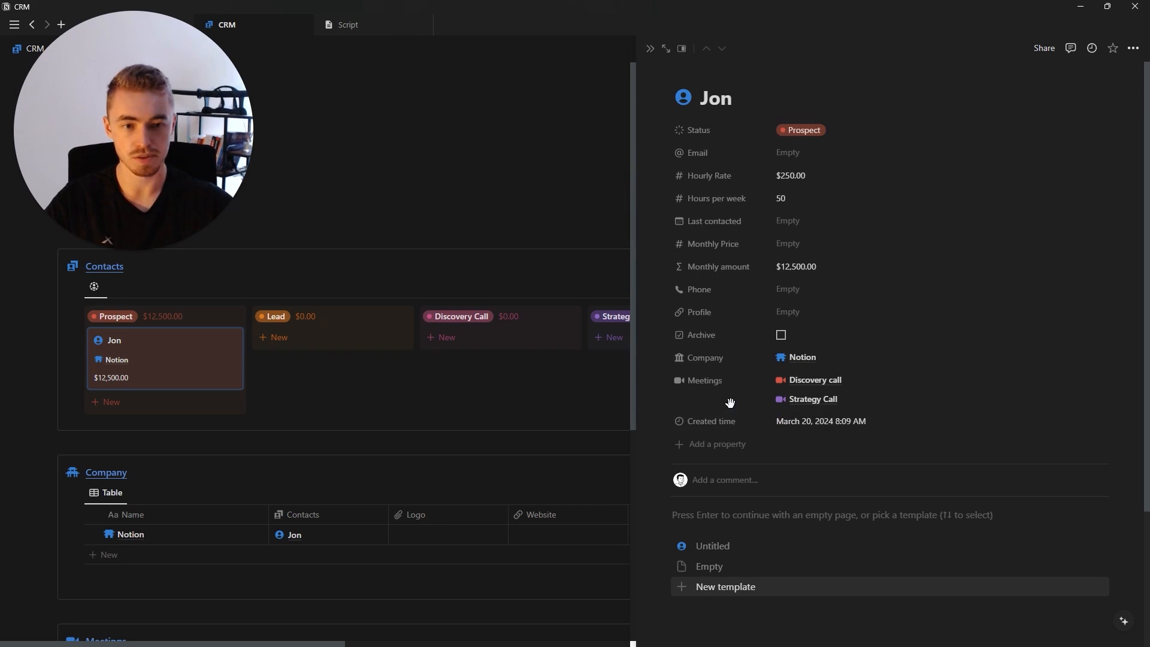
Step: Reorder the contact's properties as Status, Profile, Email, Phone, Last contacted, Monthly Price, Hourly Rate, Hours per week, Monthly amount
left_click_drag(745, 312, 736, 180)
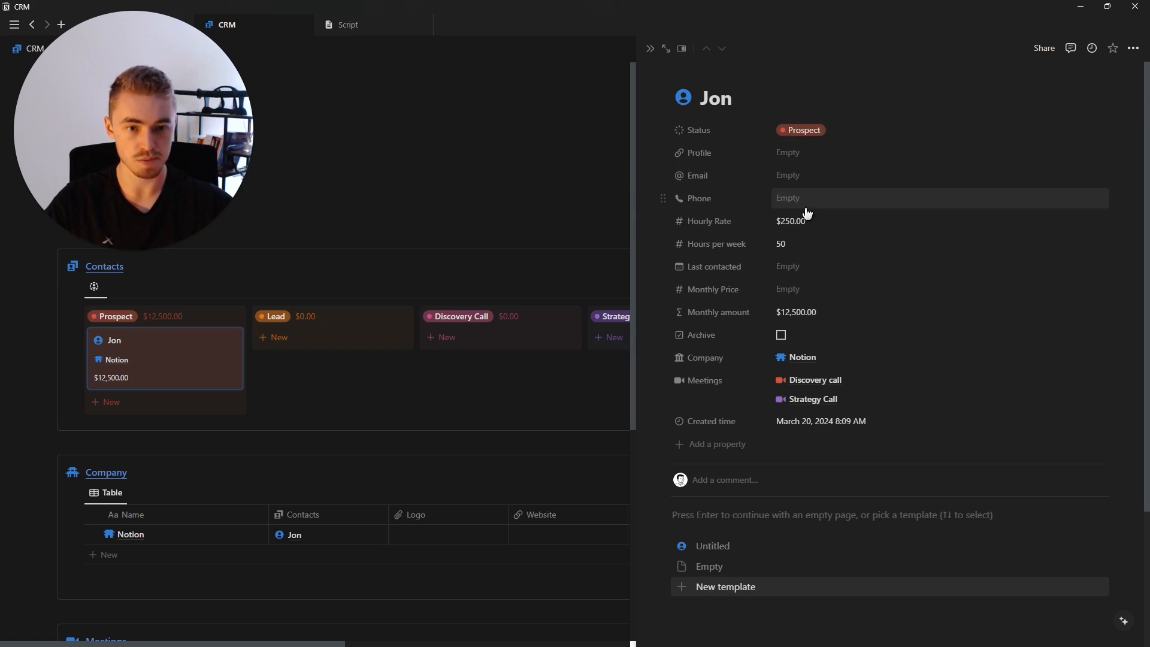
left_click_drag(745, 269, 754, 221)
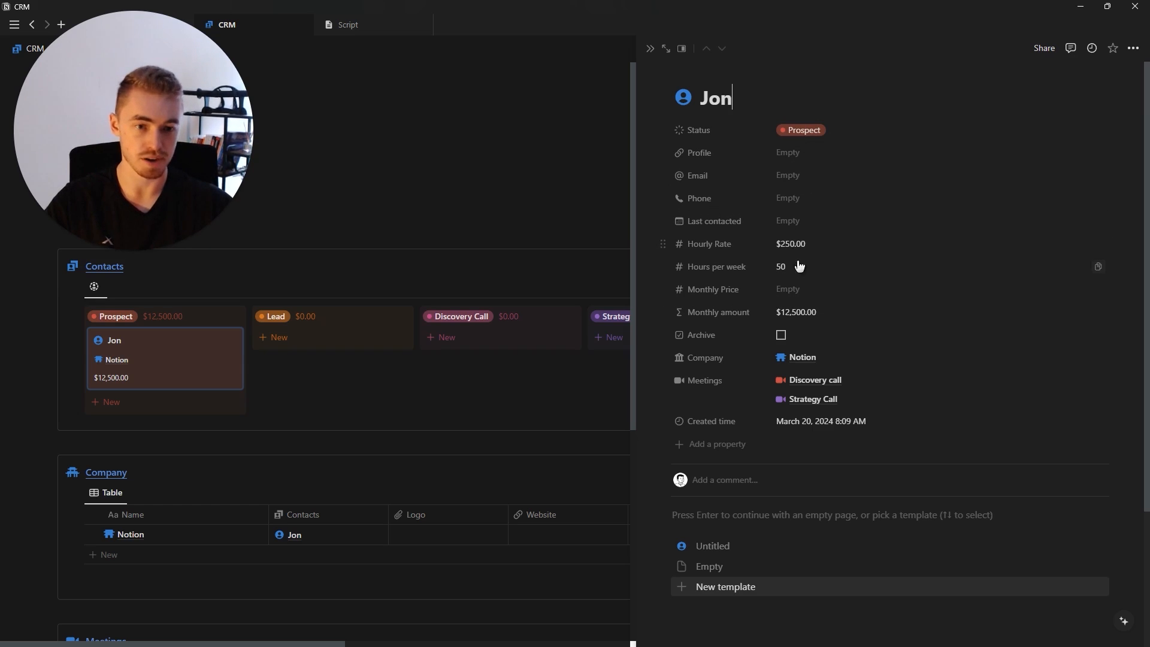
left_click_drag(791, 315, 797, 297)
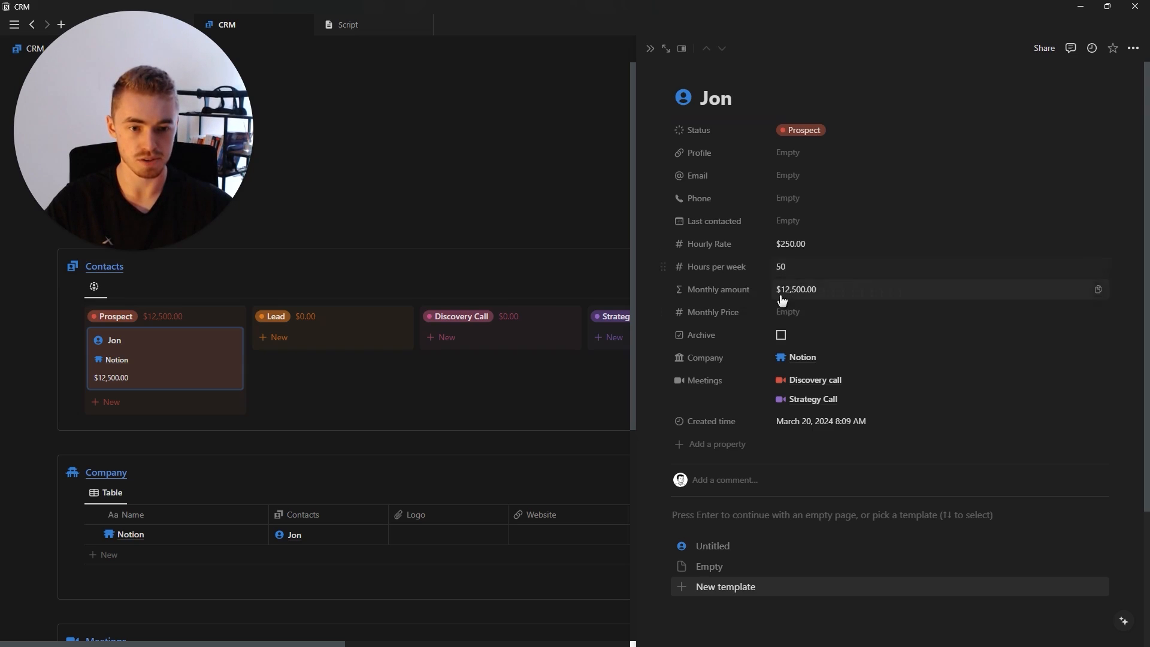
left_click_drag(722, 310, 725, 248)
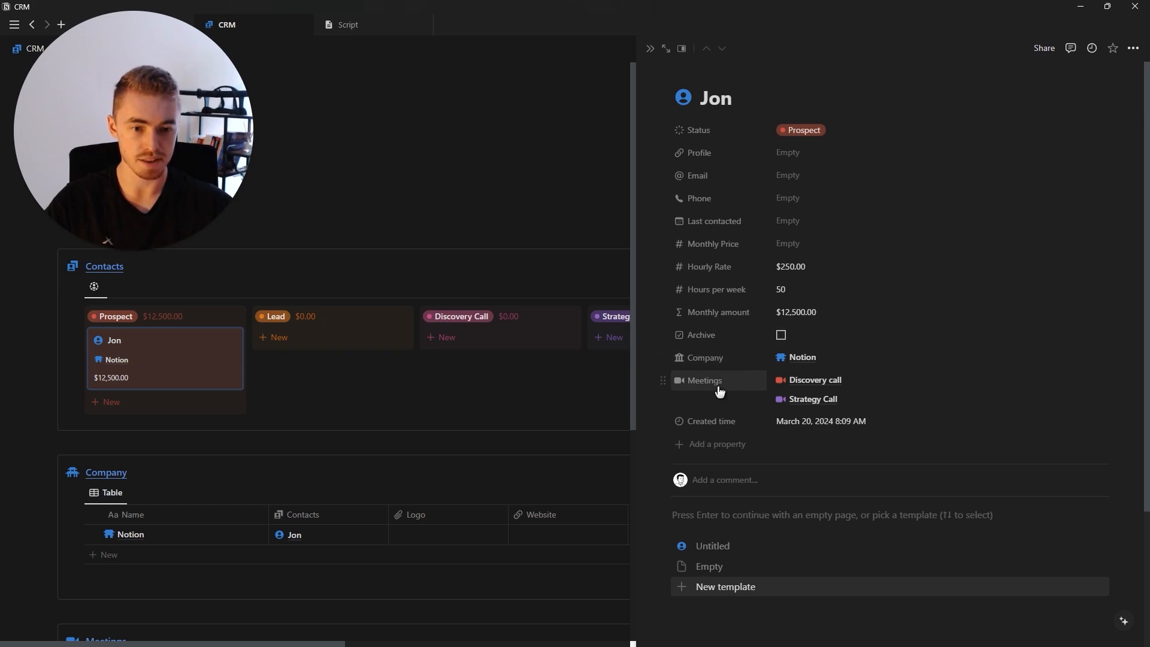
Step: Give the Monthly amount and Monthly Price properties the banknote icon
left_click(711, 323)
left_click(714, 345)
left_click(688, 340)
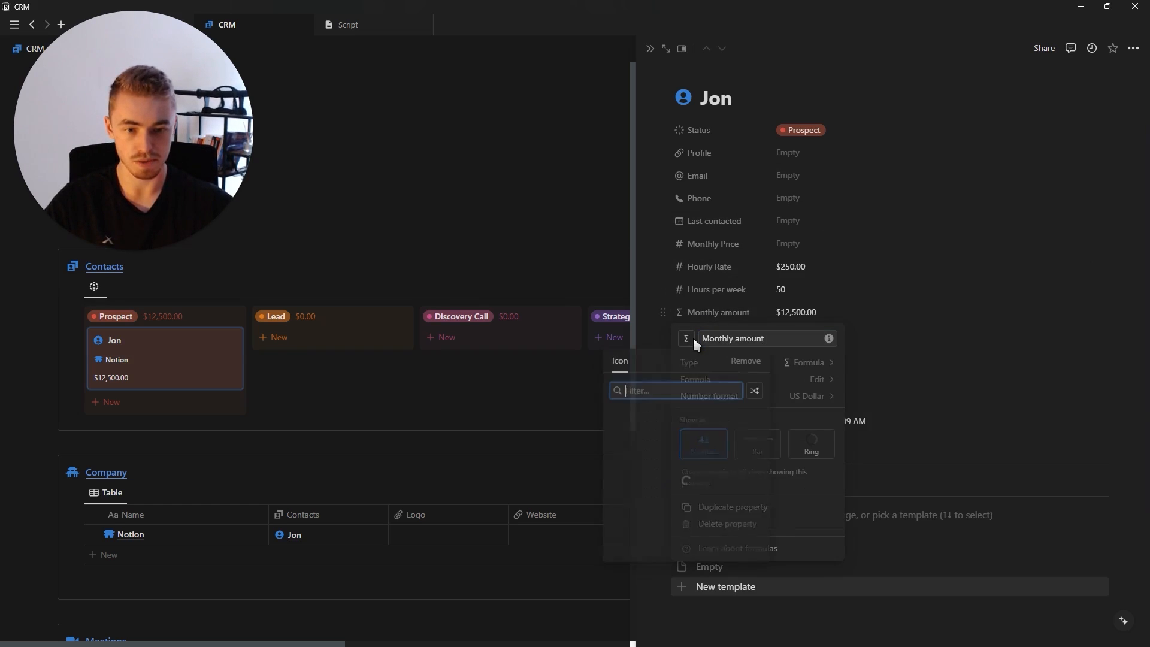
type("mon")
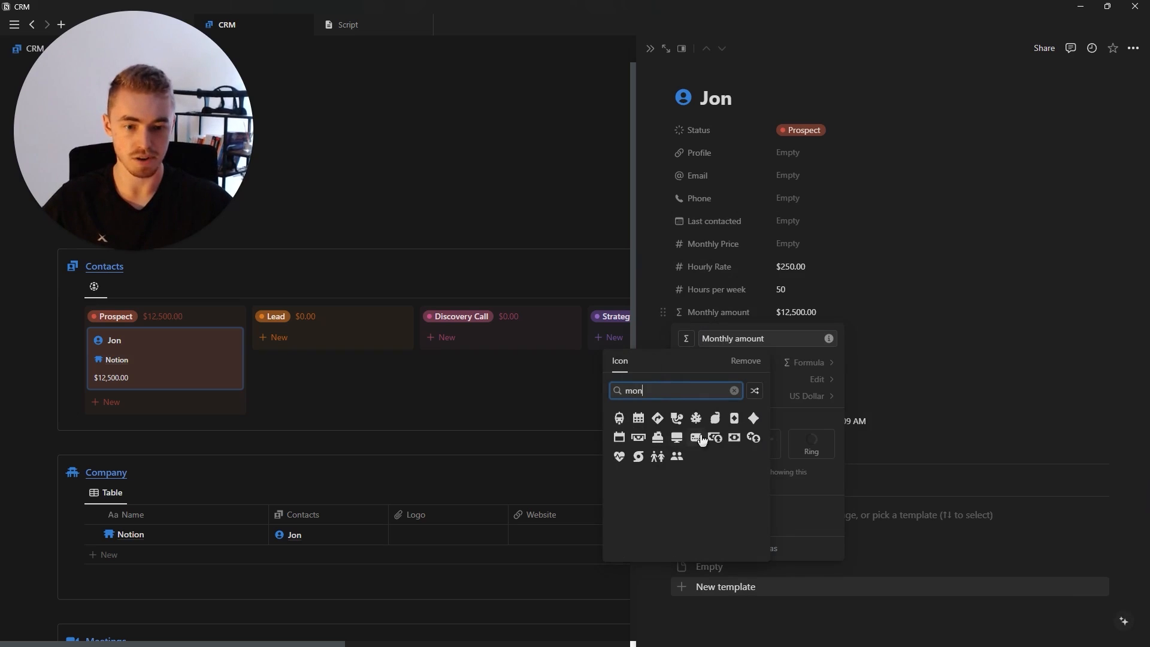
key("Escape")
key("Escape")
left_click(701, 243)
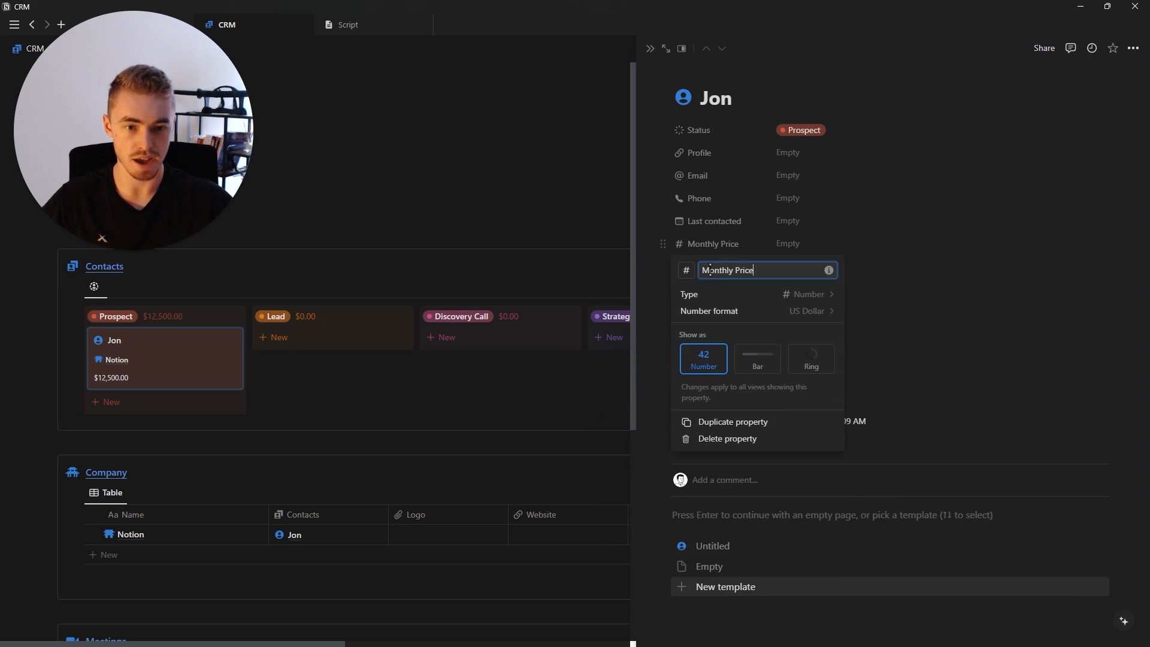
left_click(687, 272)
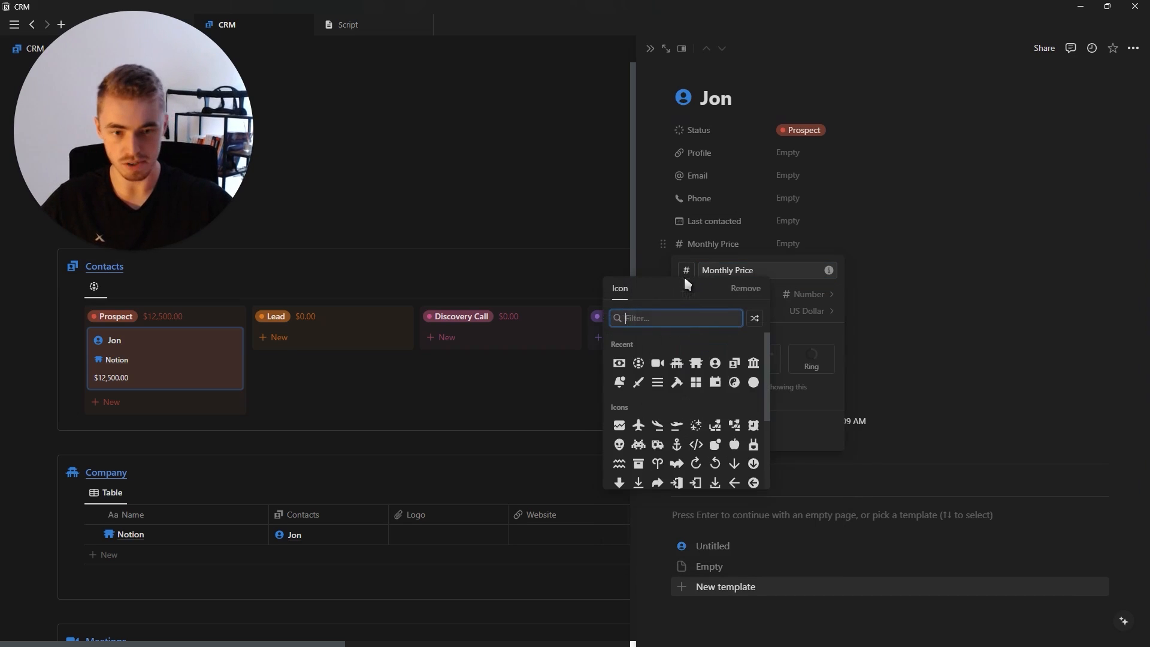
left_click(719, 217)
Step: Change the Hourly Rate property's icon to the filled clock found by searching for "time"
left_click(717, 266)
left_click(724, 290)
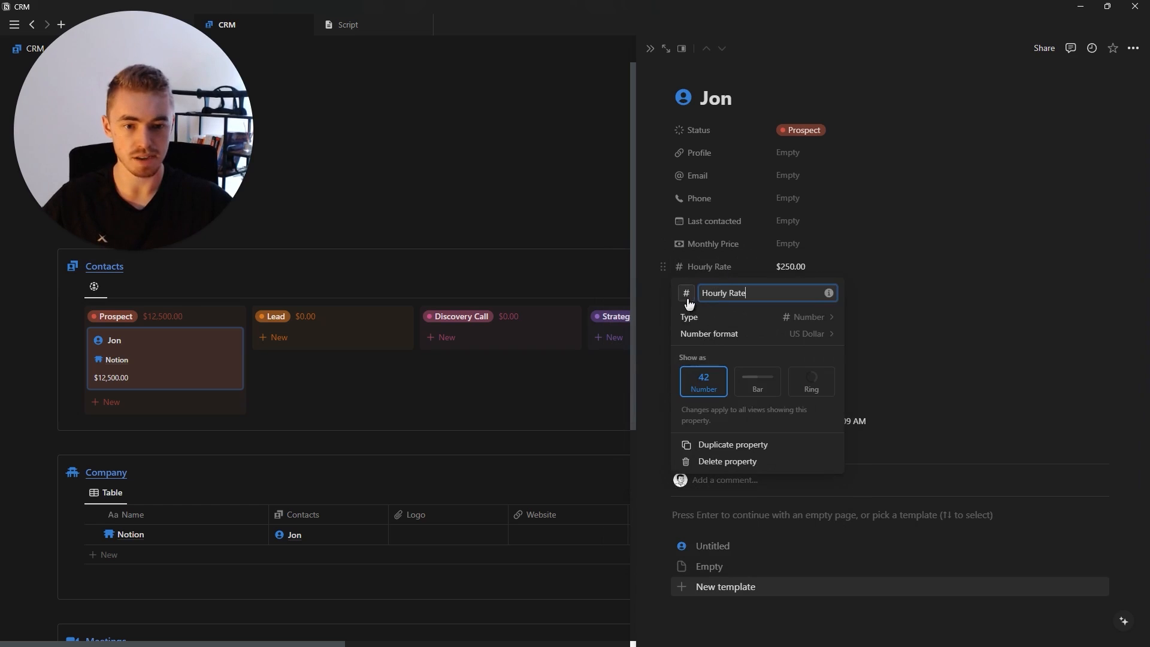
left_click(686, 293)
type("time")
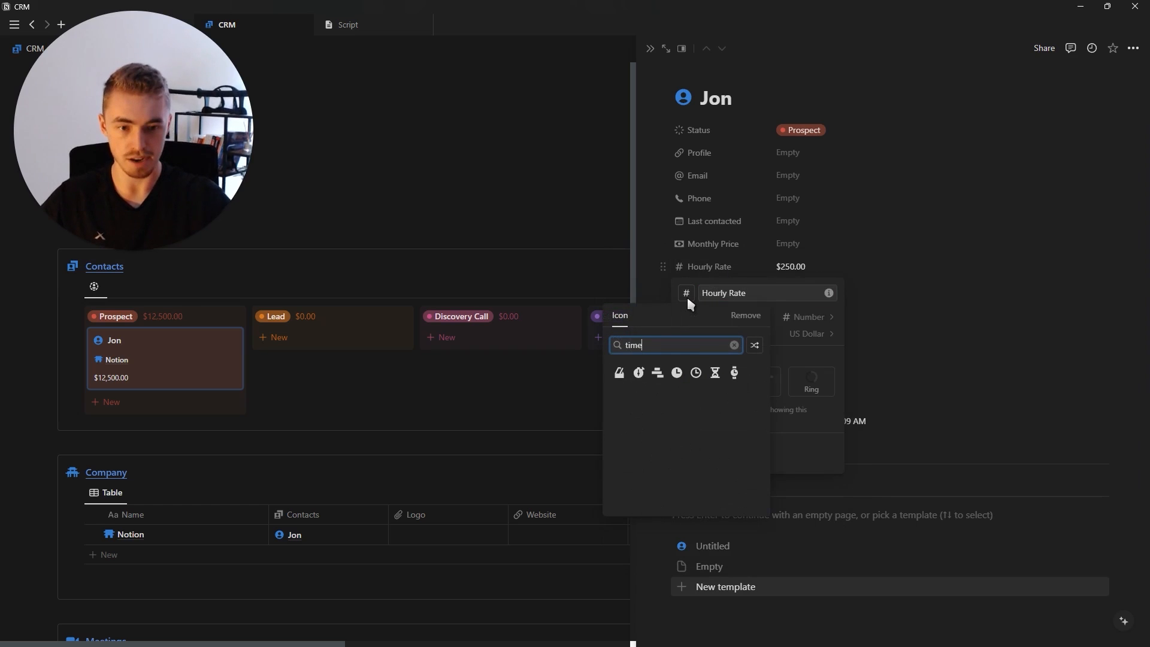
left_click(677, 373)
Step: Change the Hours per week property's icon to the outlined clock
left_click(719, 312)
left_click(719, 292)
left_click(719, 292)
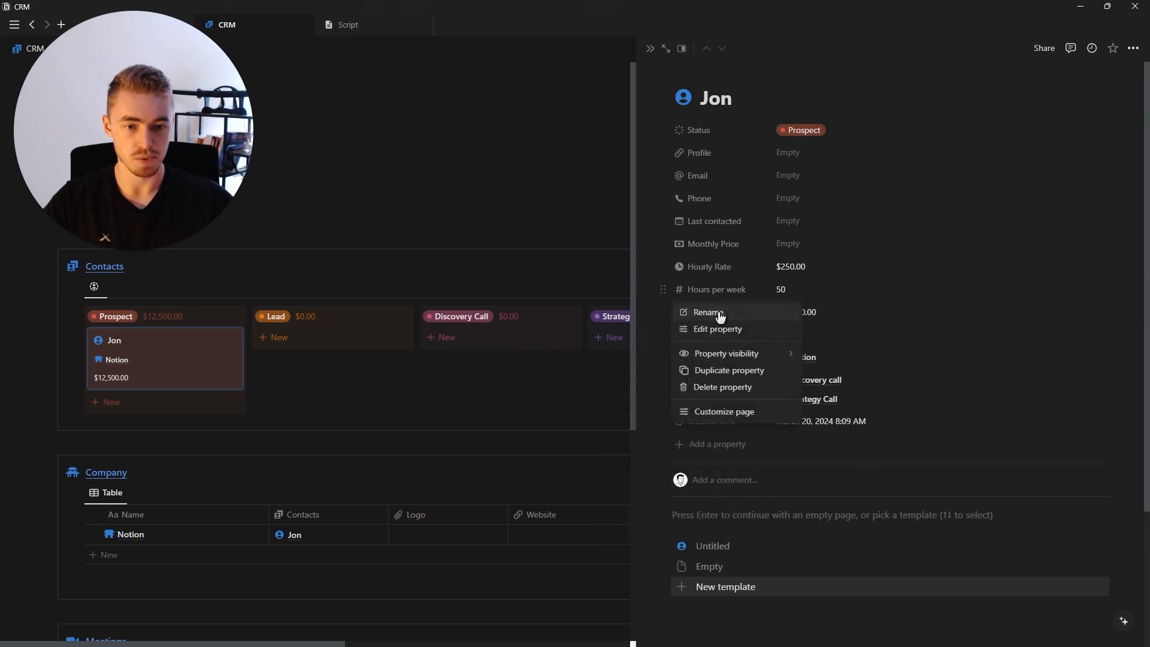
left_click(719, 313)
left_click(686, 316)
left_click(619, 408)
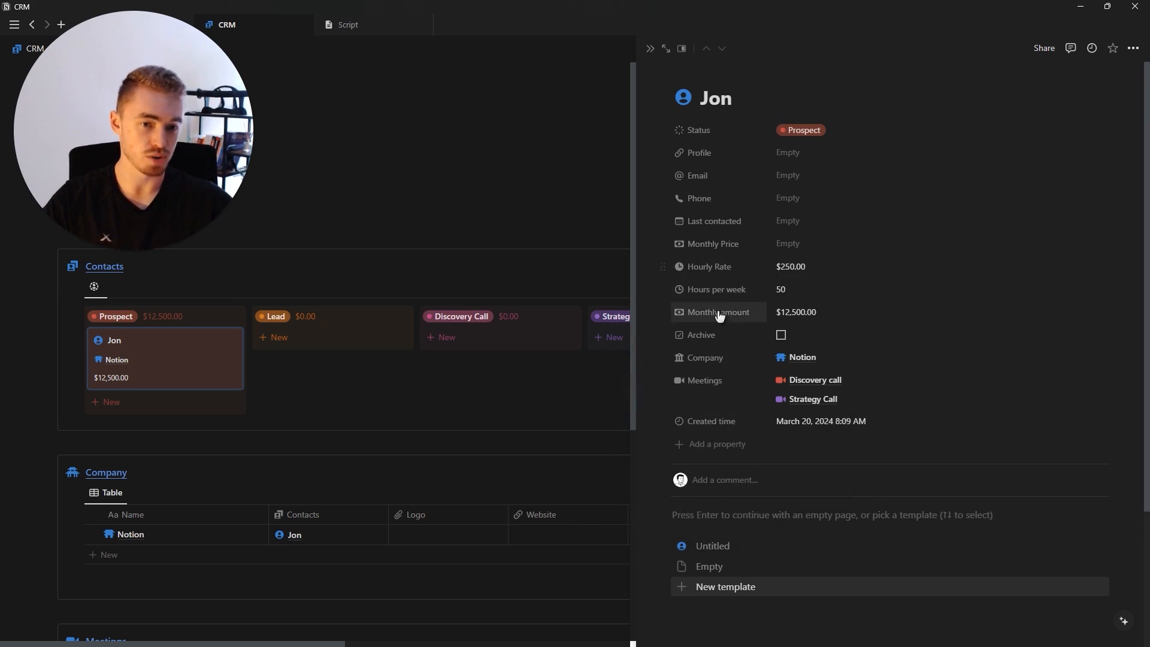
Step: Set the Created time, Archive and Monthly Price properties to Always hide on the contact's page
left_click(716, 422)
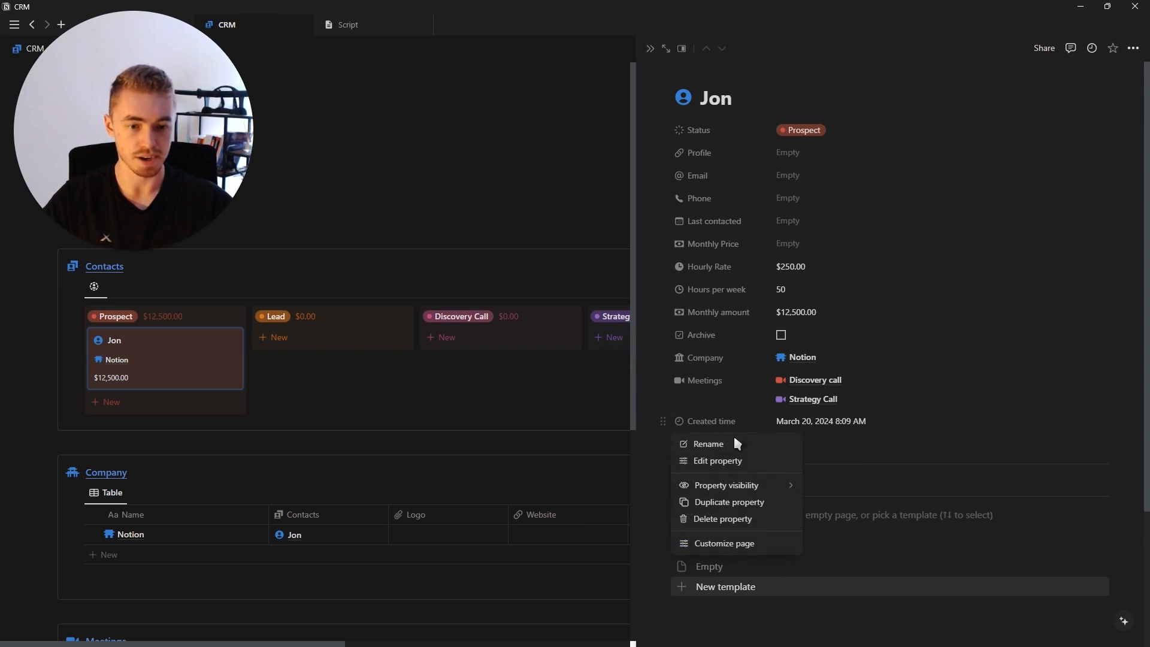
left_click(830, 494)
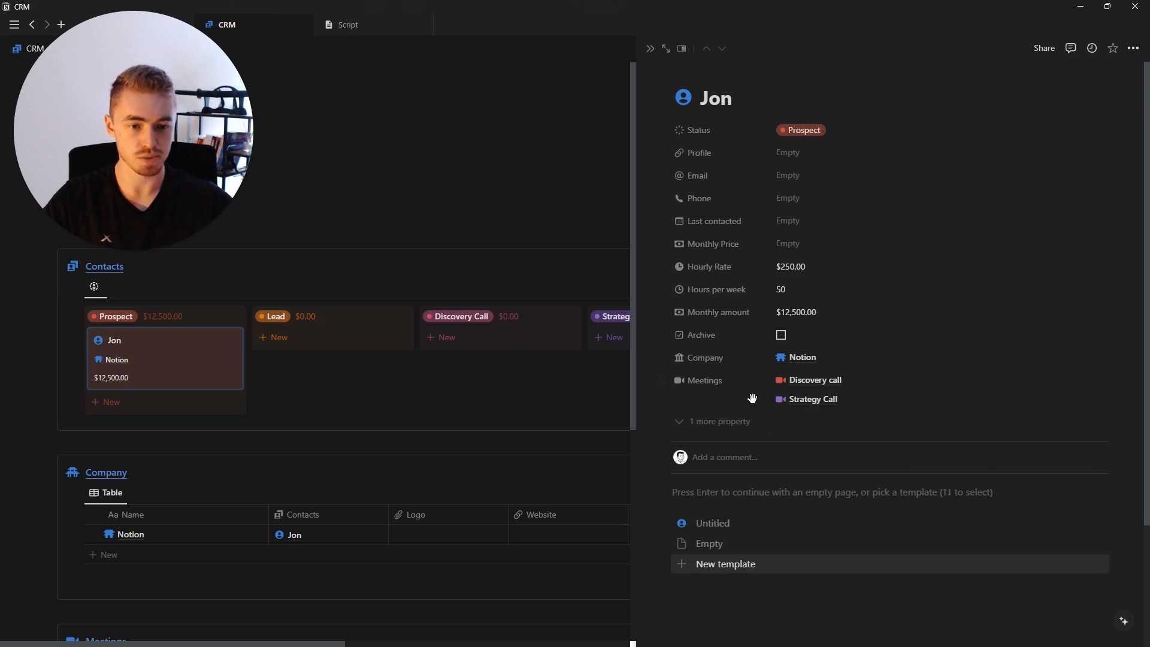
left_click(726, 335)
mouse_move(775, 403)
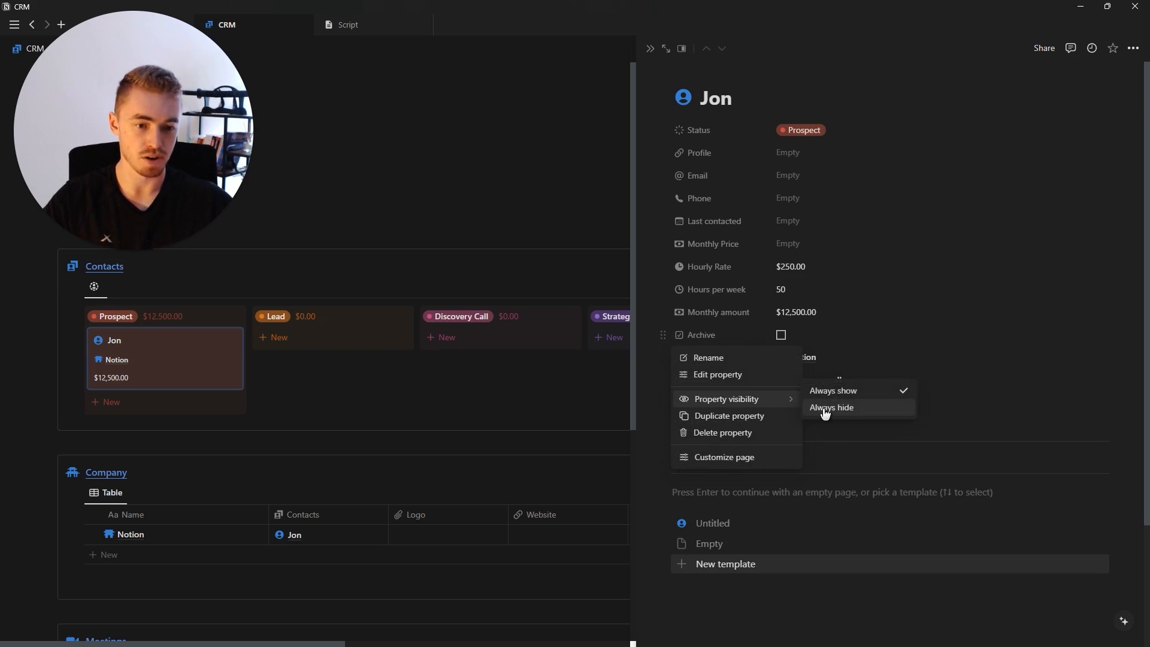
left_click(820, 407)
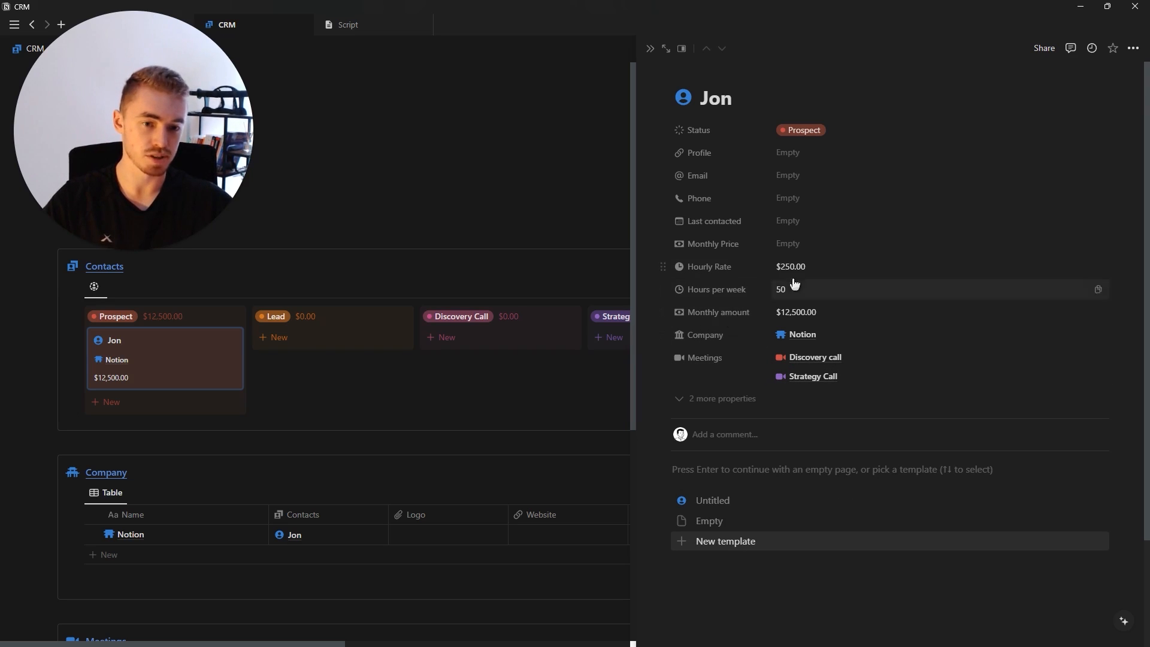
left_click(732, 247)
mouse_move(779, 307)
left_click(830, 321)
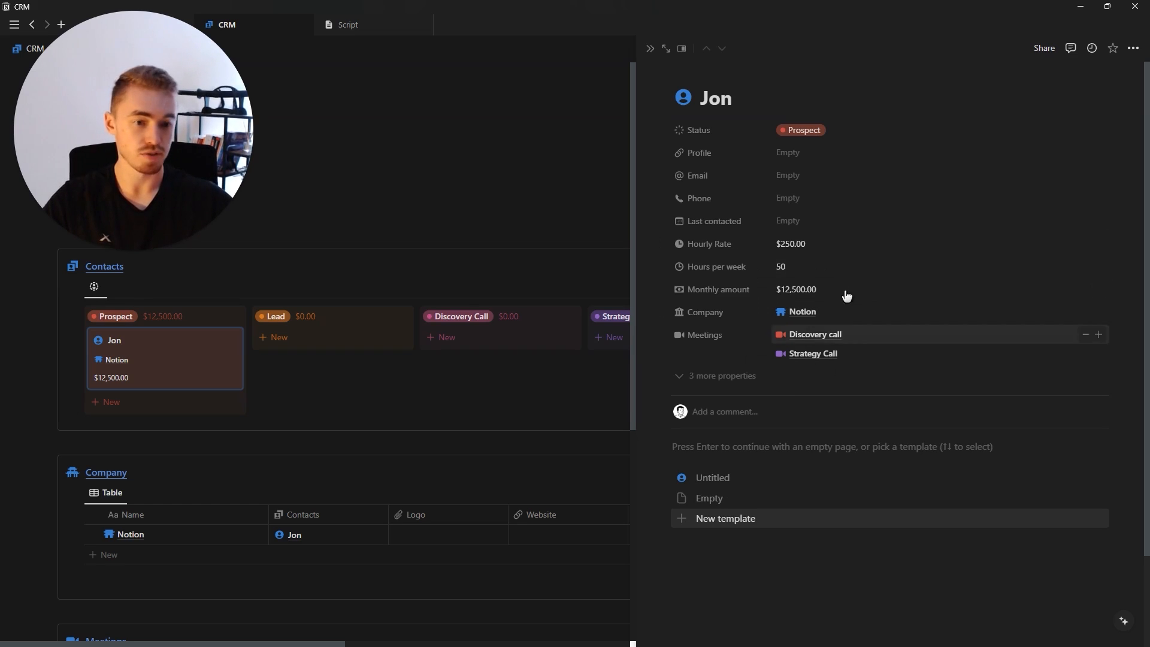
Step: Show the Meetings relation as a page section on the contact's page
left_click(711, 342)
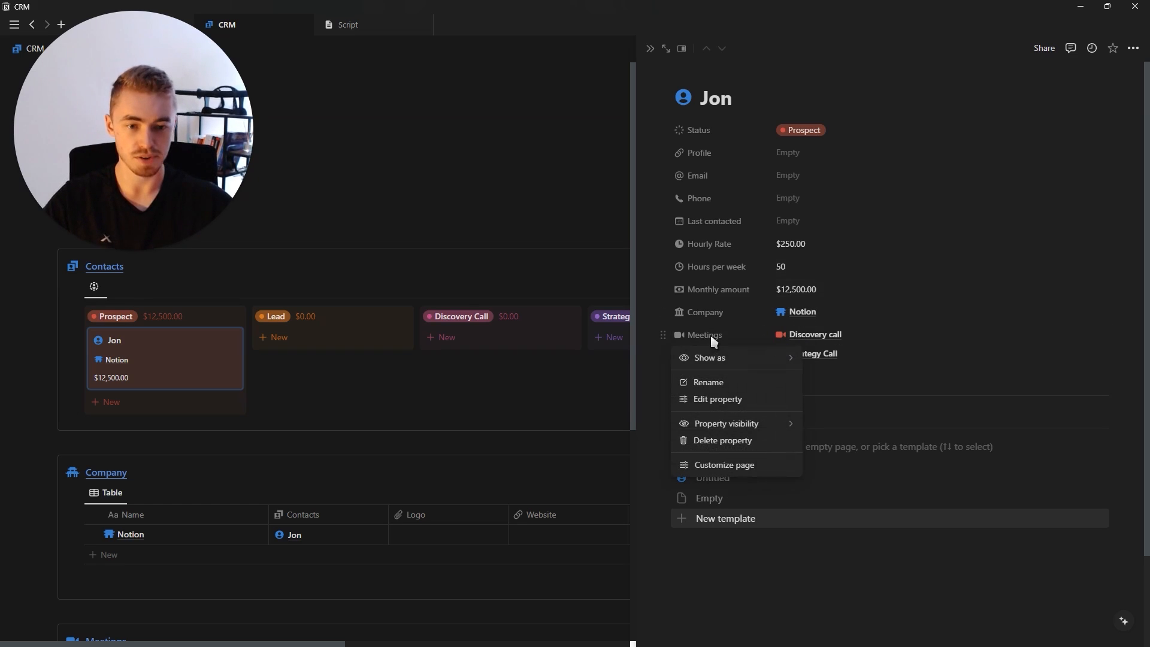
mouse_move(723, 362)
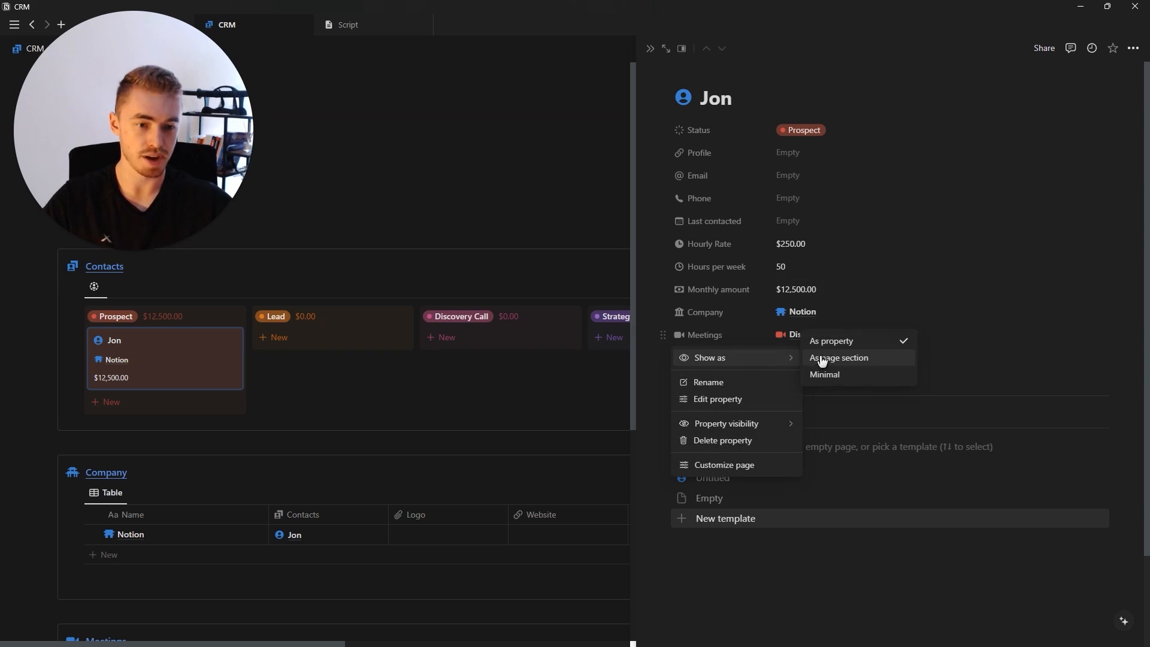
left_click(829, 359)
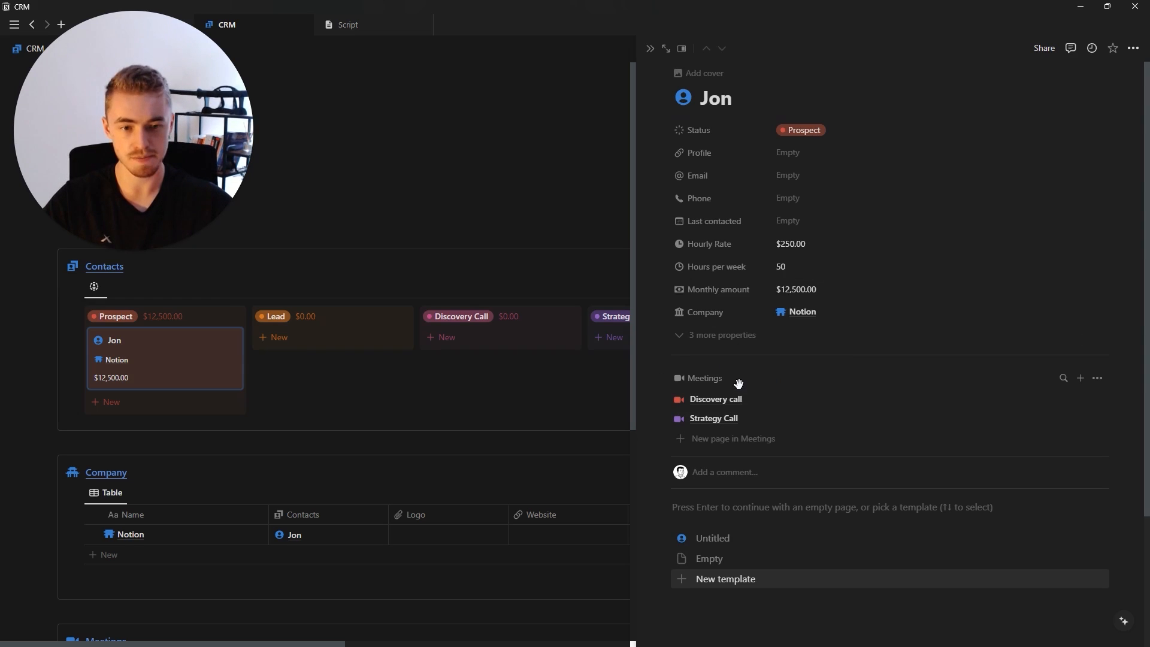
Step: Try showing the Company relation as Minimal on the contact's page
left_click(713, 318)
mouse_move(761, 340)
left_click(832, 353)
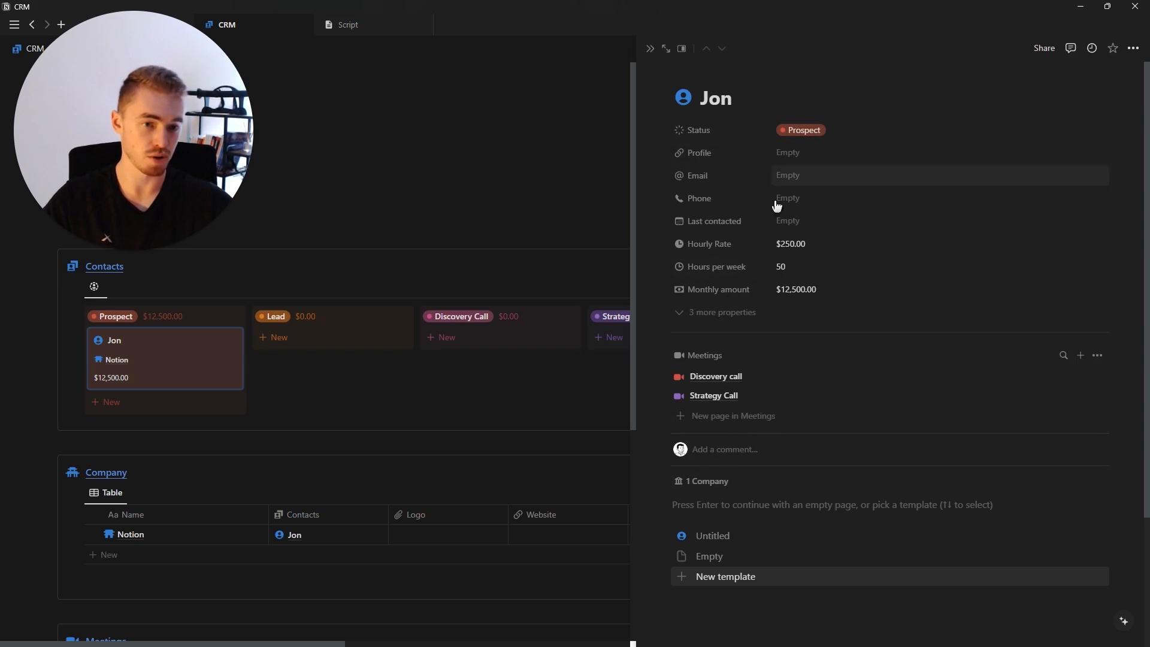
Step: Show the Company relation as a page section, and place it above the Meetings section
left_click(706, 493)
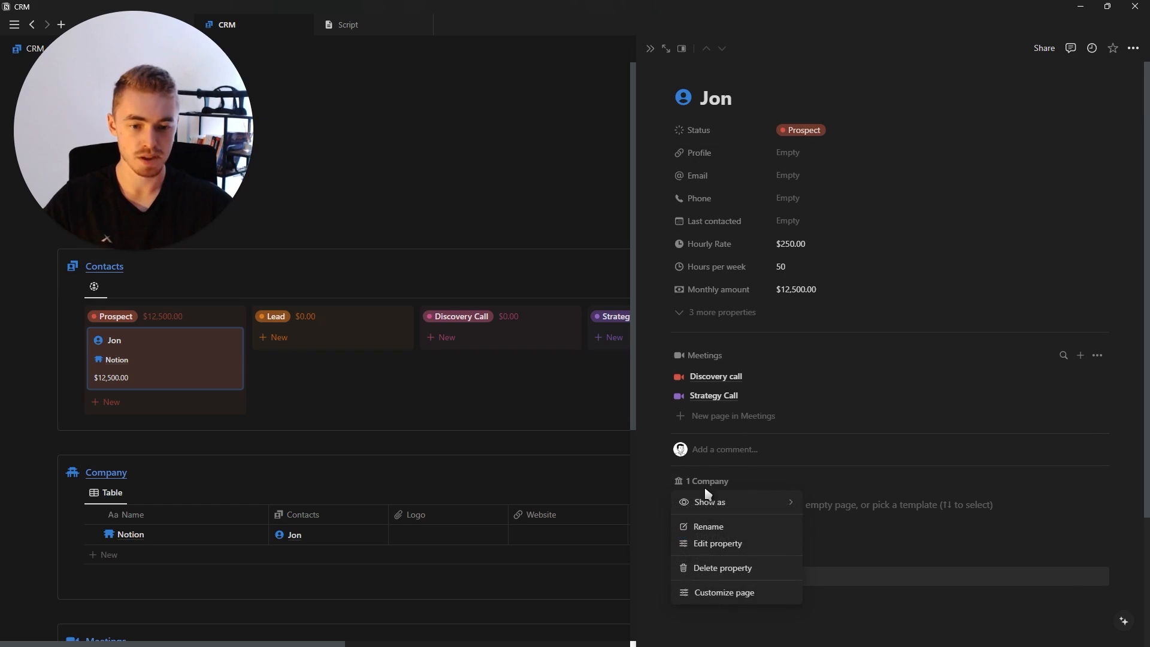
mouse_move(706, 503)
left_click(837, 508)
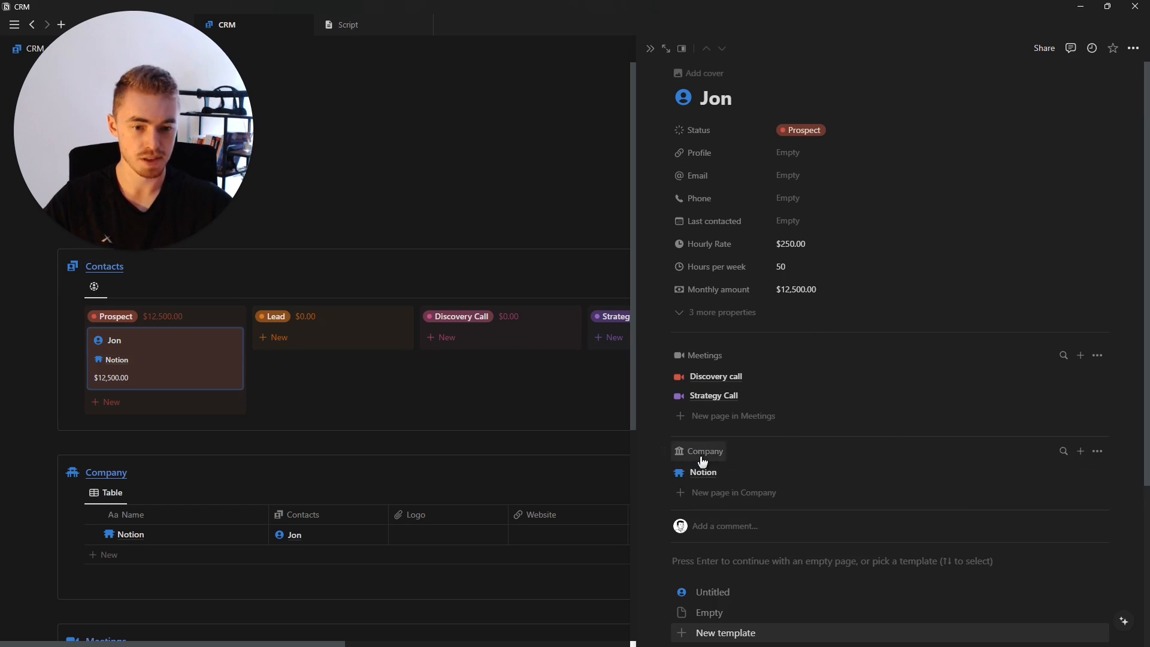
left_click_drag(771, 461, 703, 360)
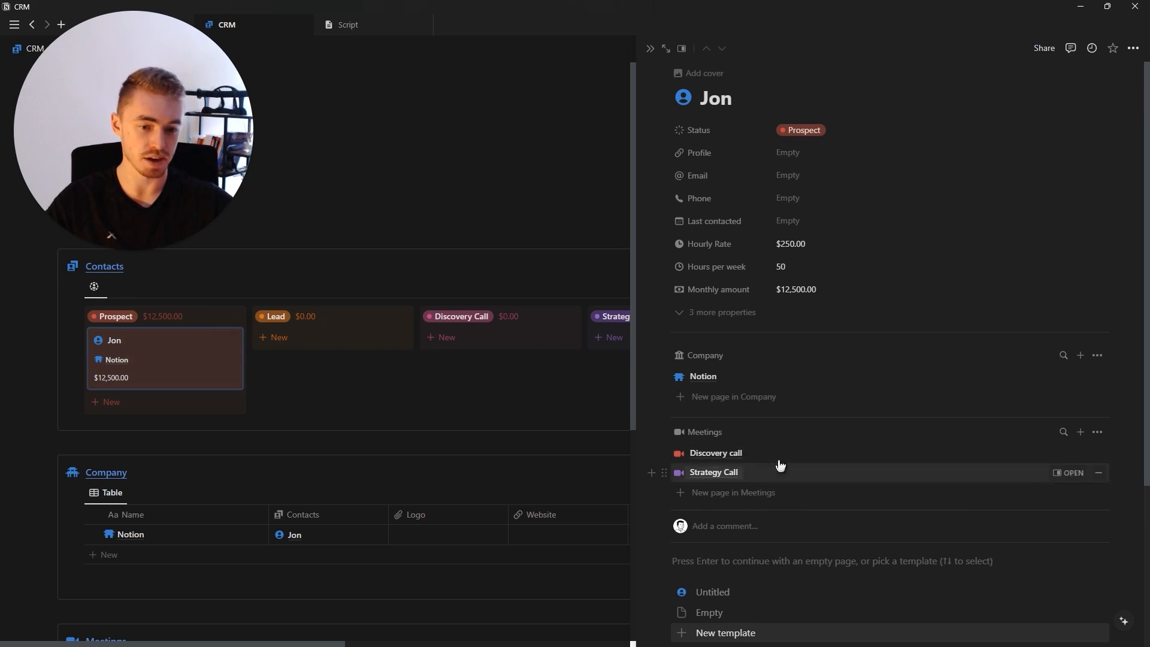
Step: Show the Website property in the contact page's Company section, and close the property list
left_click(1098, 356)
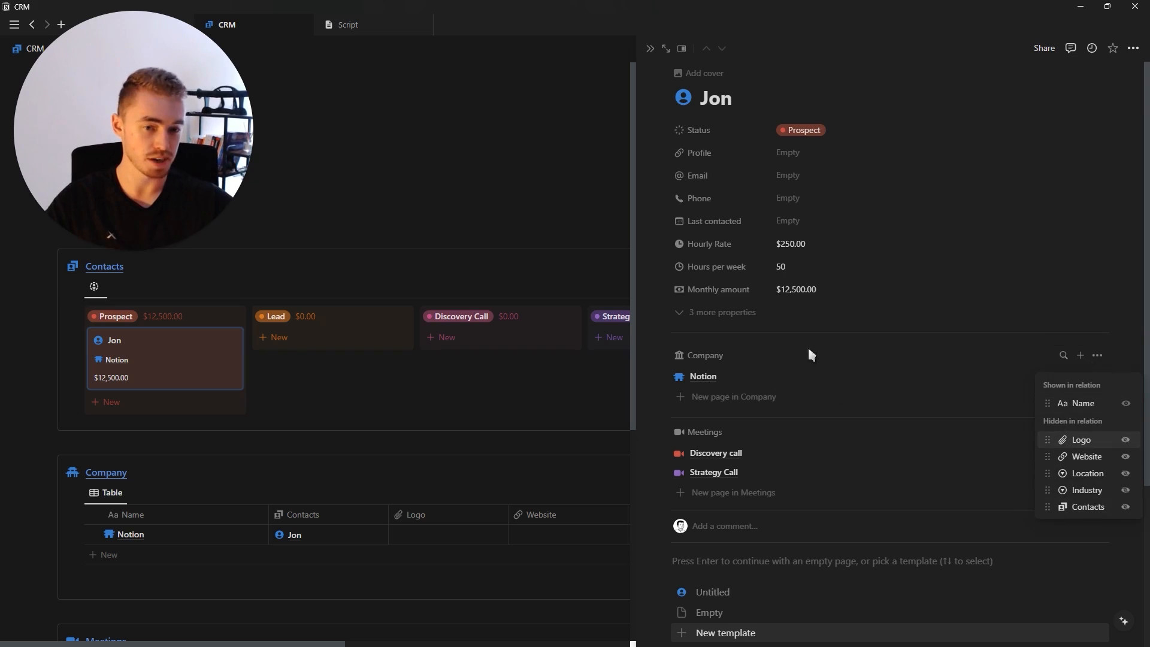
left_click(1126, 457)
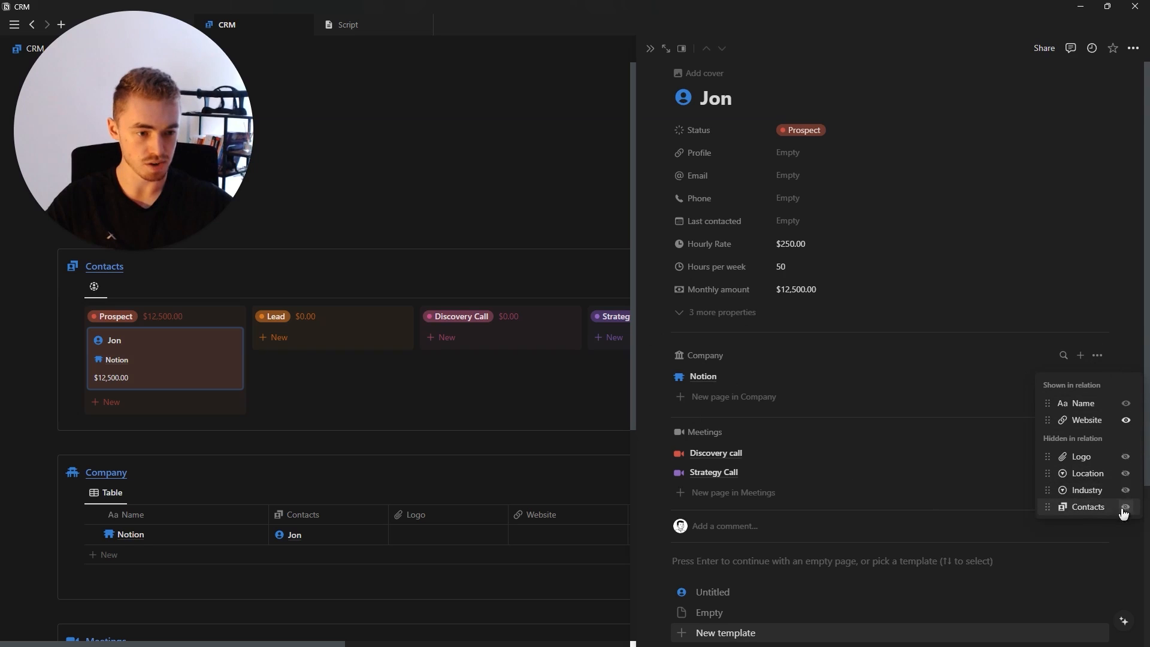
left_click(1109, 335)
Step: Show Done, Date and Meeting link in the contact page's Meetings section, ordered Done, Name, Date, Meeting link
left_click(1098, 436)
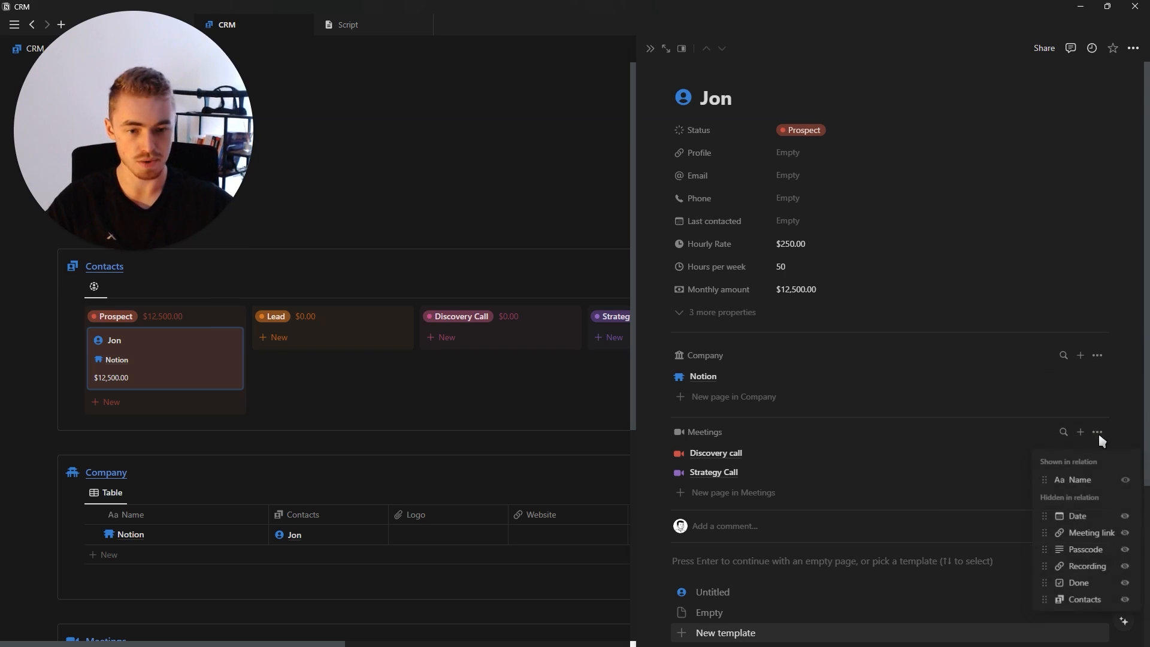
left_click(1126, 533)
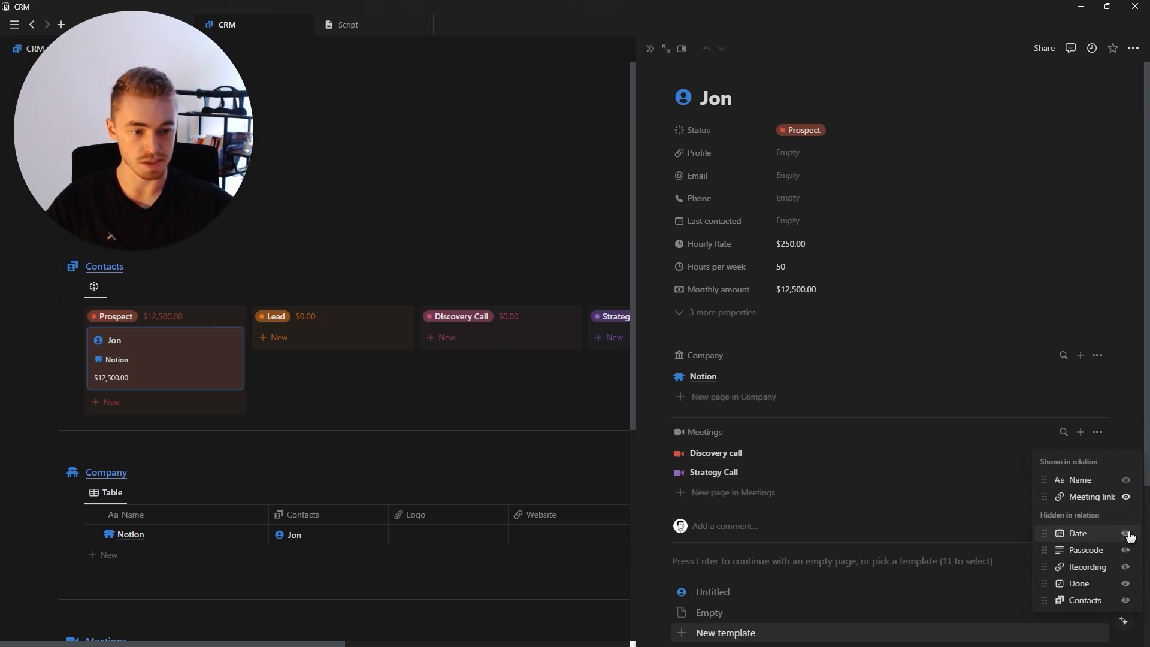
left_click(1127, 535)
left_click_drag(1077, 516, 1074, 502)
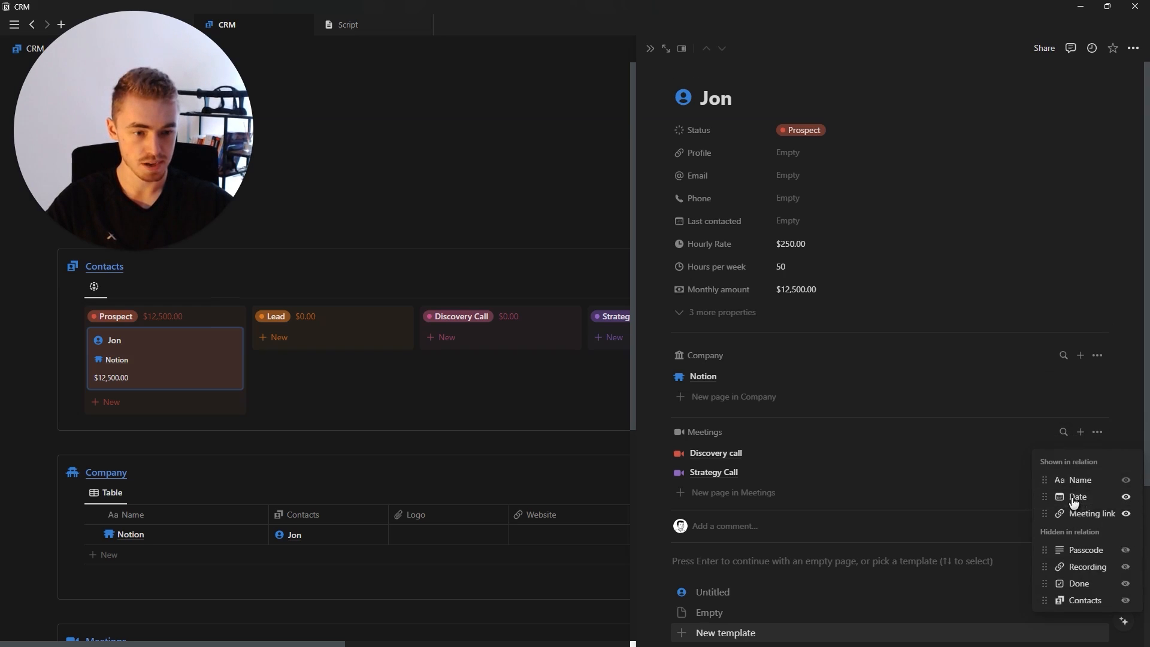
left_click(1126, 583)
left_click_drag(1075, 539, 1083, 492)
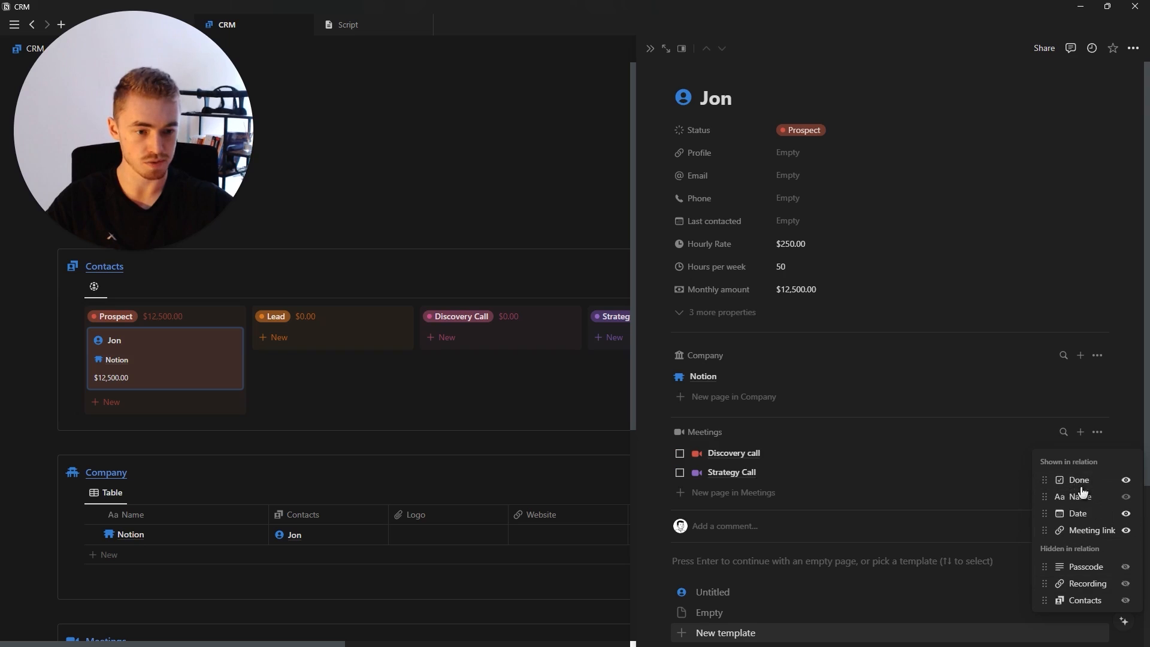
left_click(1111, 385)
scroll(513, 419, "down", 3)
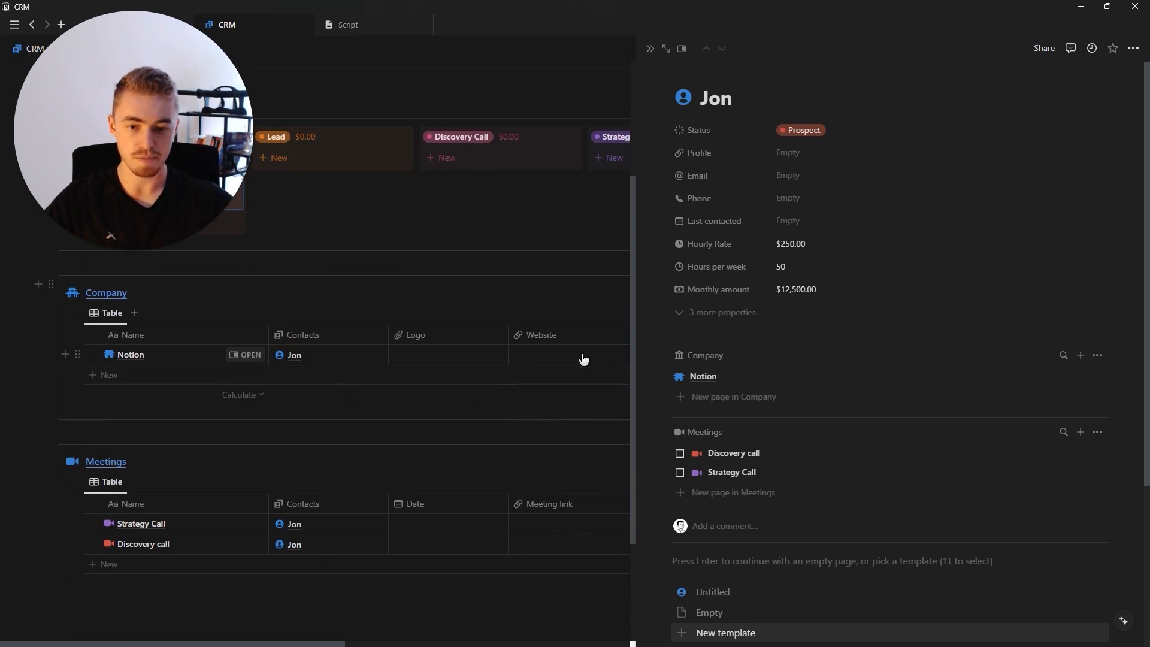
left_click(542, 352)
type("https://www.skool.com/notion-wizards")
key("Return")
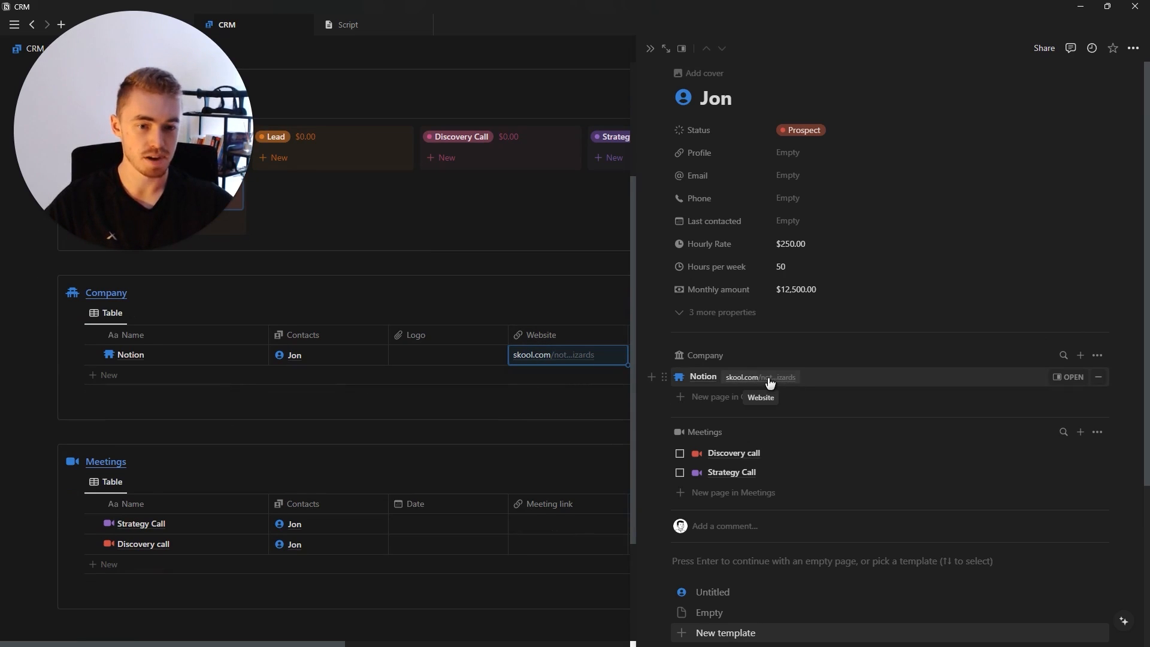
Step: Enter the same skool.com address as the Meeting link for both the Strategy Call and the Discovery call
scroll(441, 396, "down", 2)
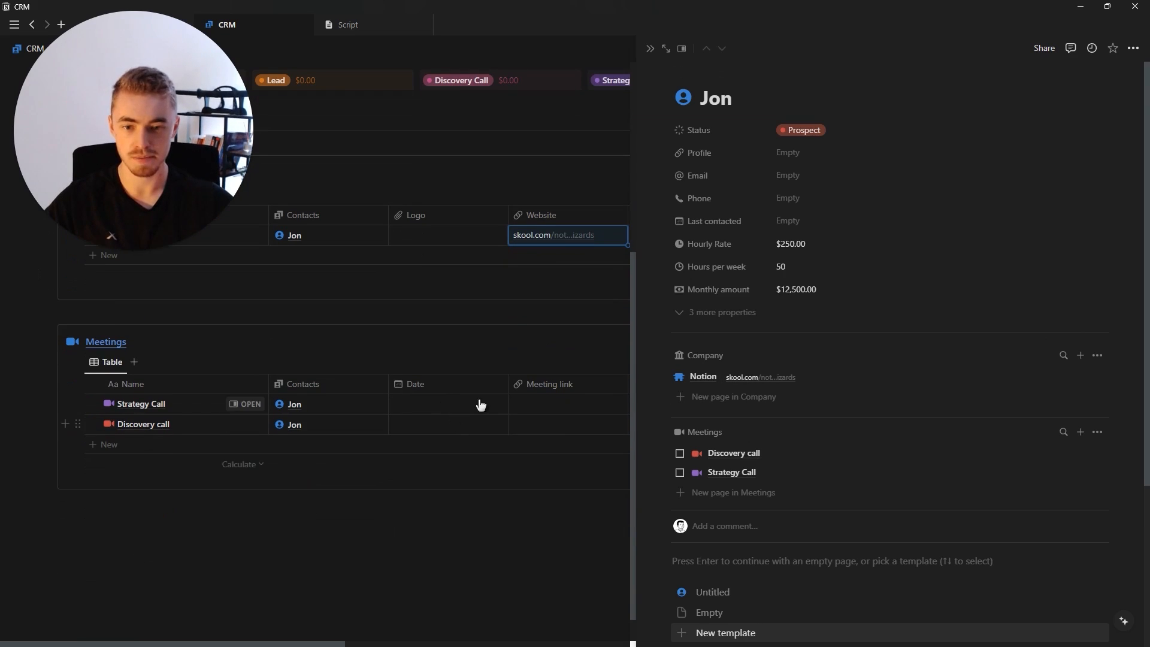
left_click(548, 408)
left_click(543, 427)
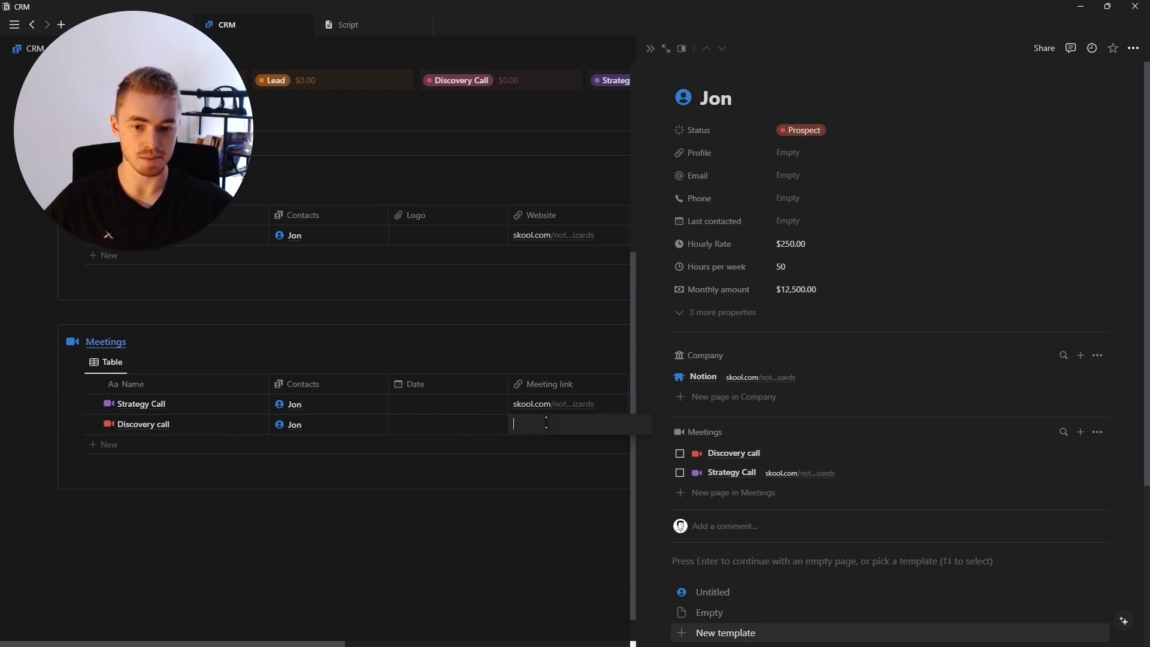
type("skool.com/not...izards")
key("Return")
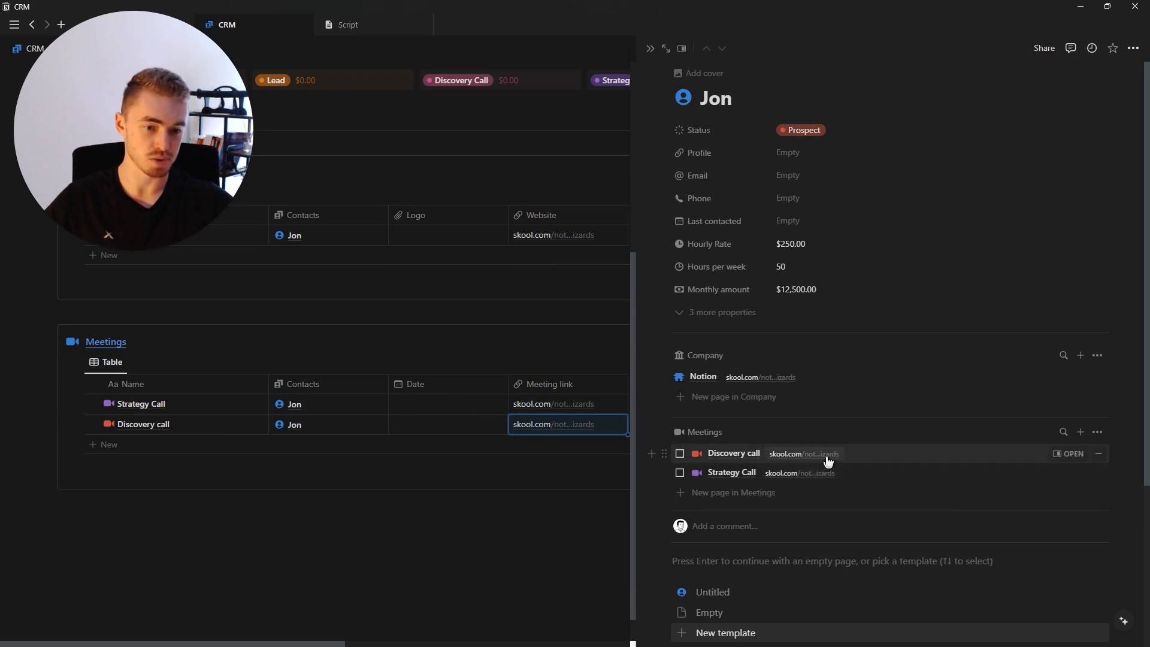
Step: Set the Date to March 20, 2024 for the Strategy Call and March 8, 2024 for the Discovery call
left_click(450, 424)
left_click(424, 428)
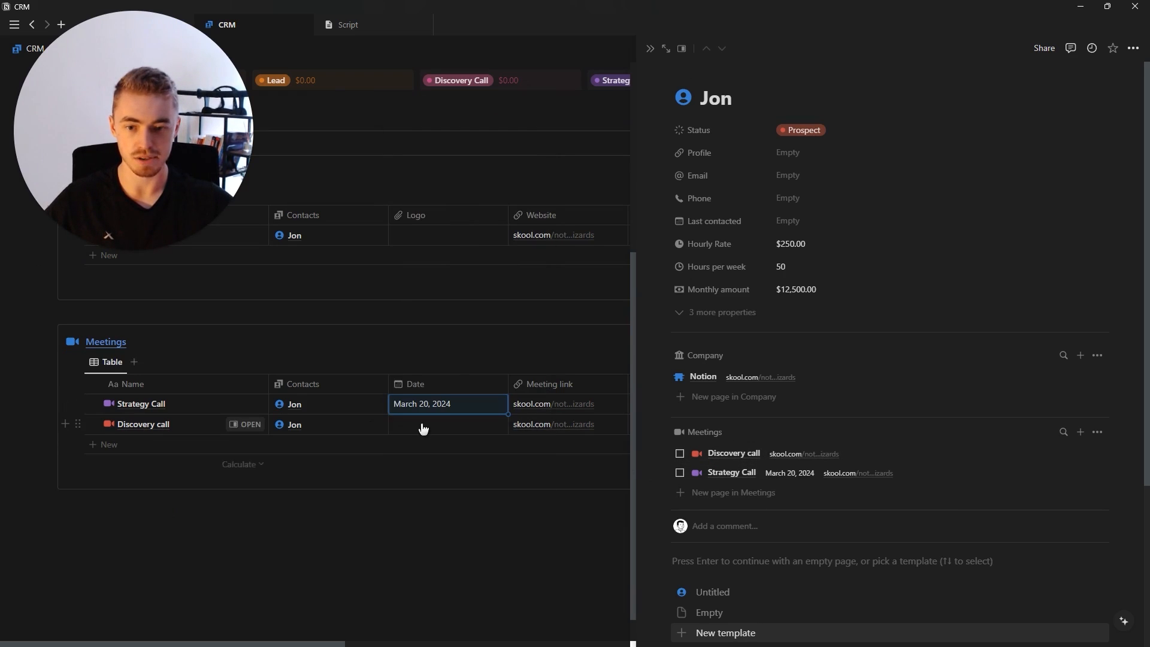
left_click(424, 428)
left_click(488, 202)
key("Escape")
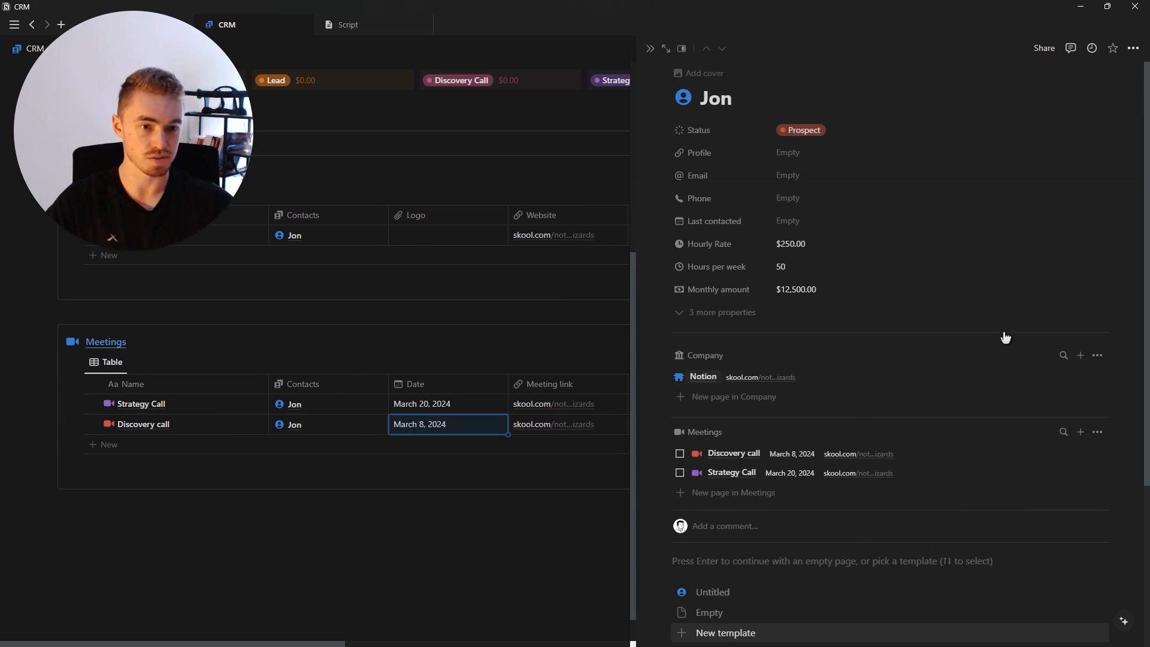
Step: Open the Discovery call page from the contact's Meetings section, and show its Contacts relation as a page section
scroll(339, 385, "up", 5)
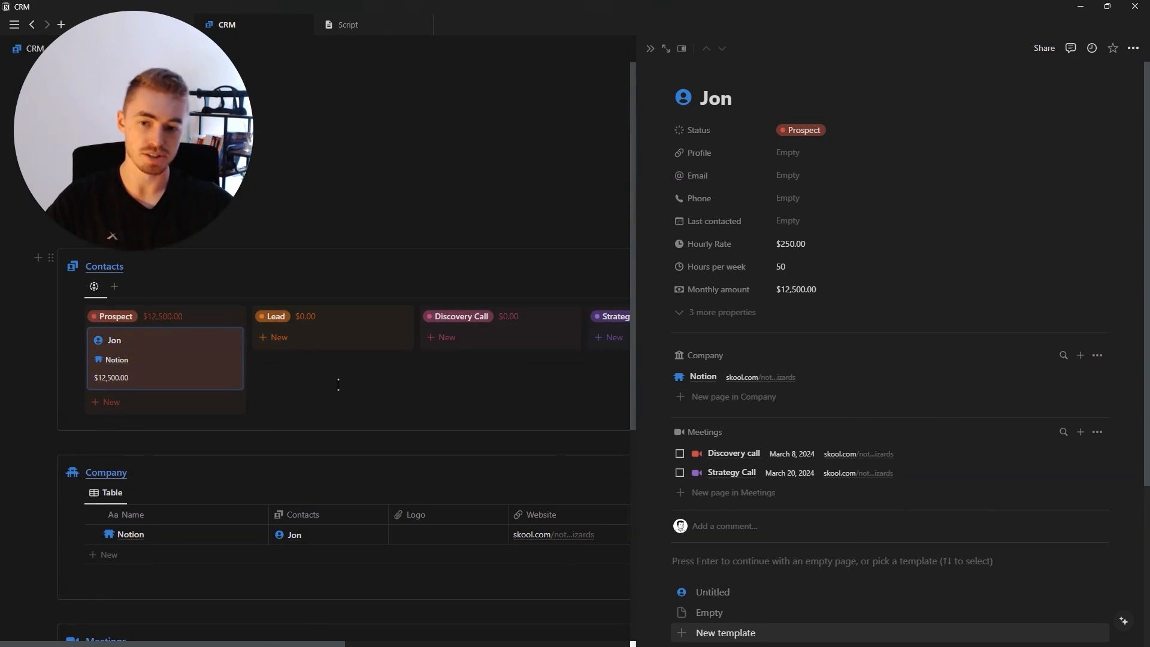
scroll(477, 400, "down", 4)
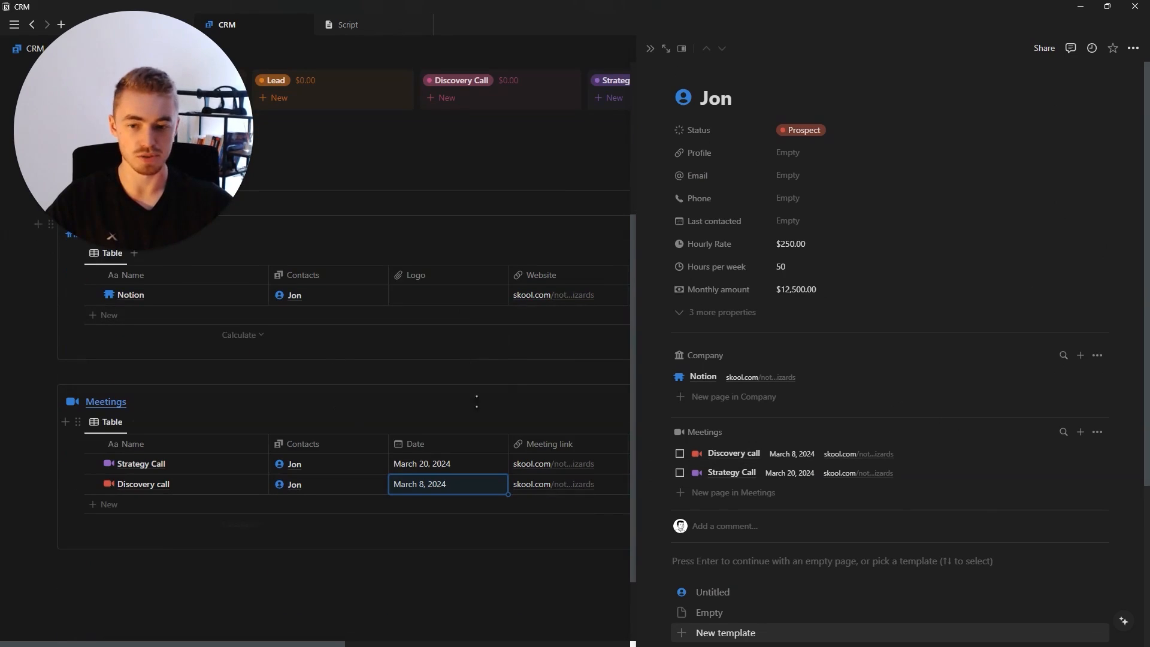
scroll(441, 504, "up", 4)
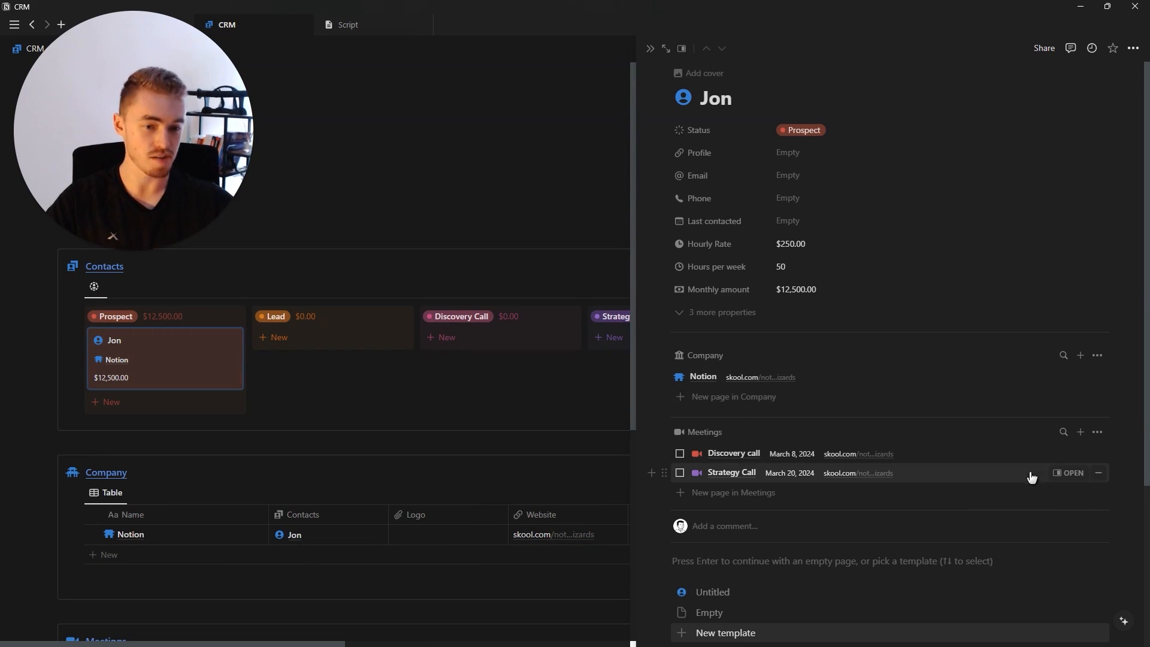
left_click(929, 462)
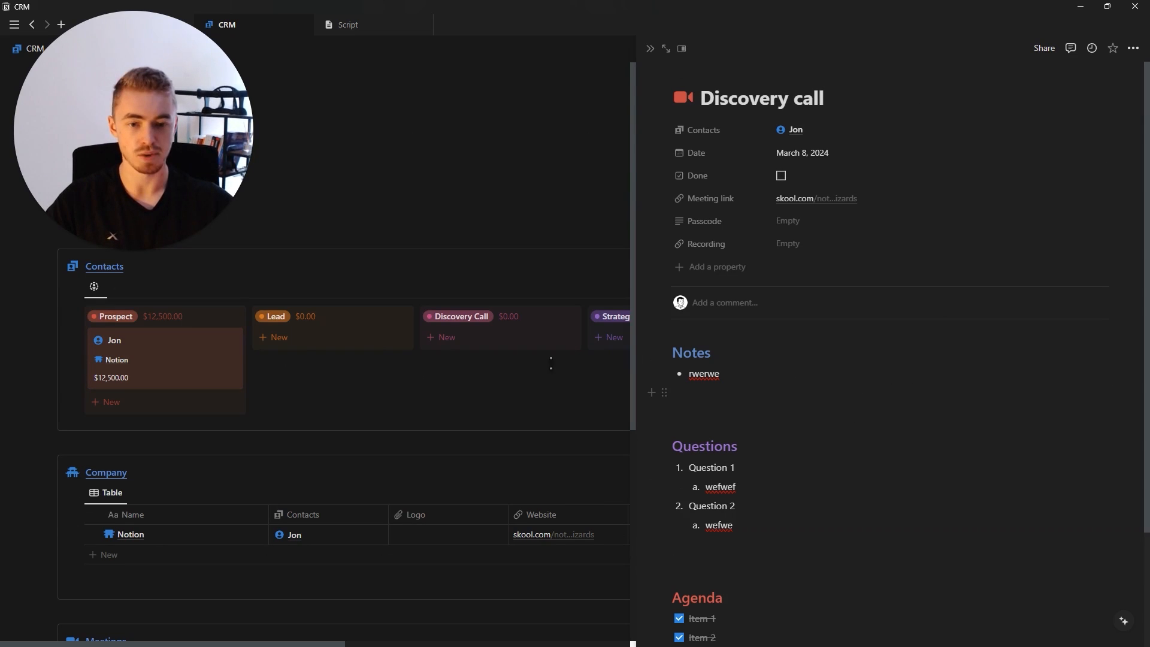
scroll(437, 347, "down", 5)
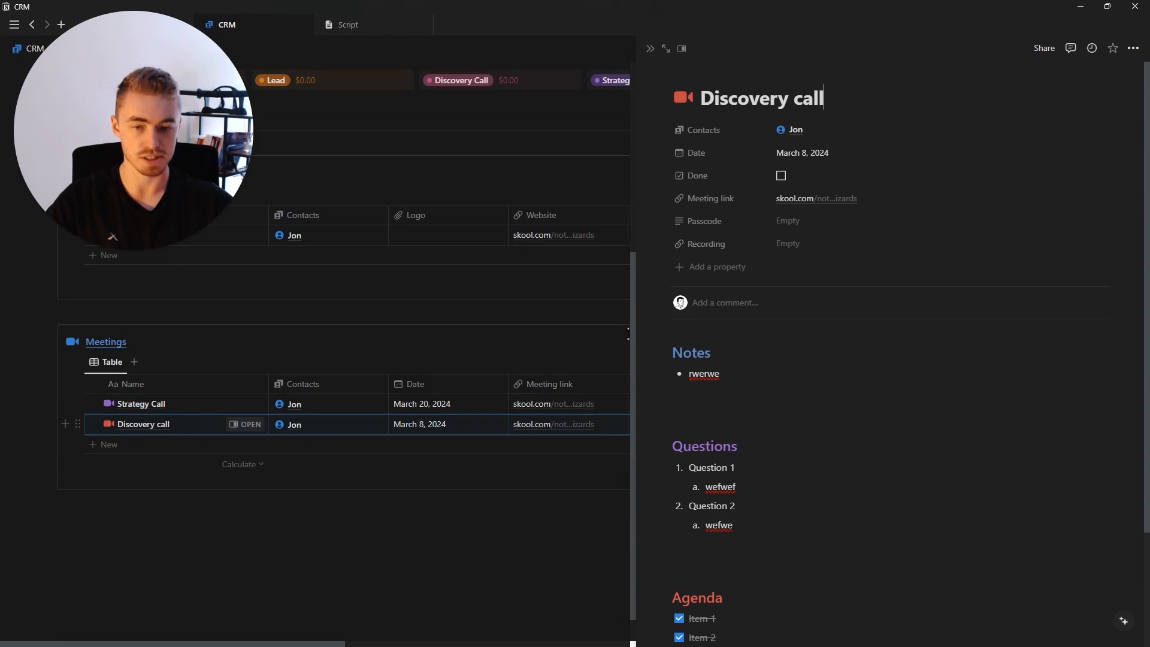
left_click(725, 131)
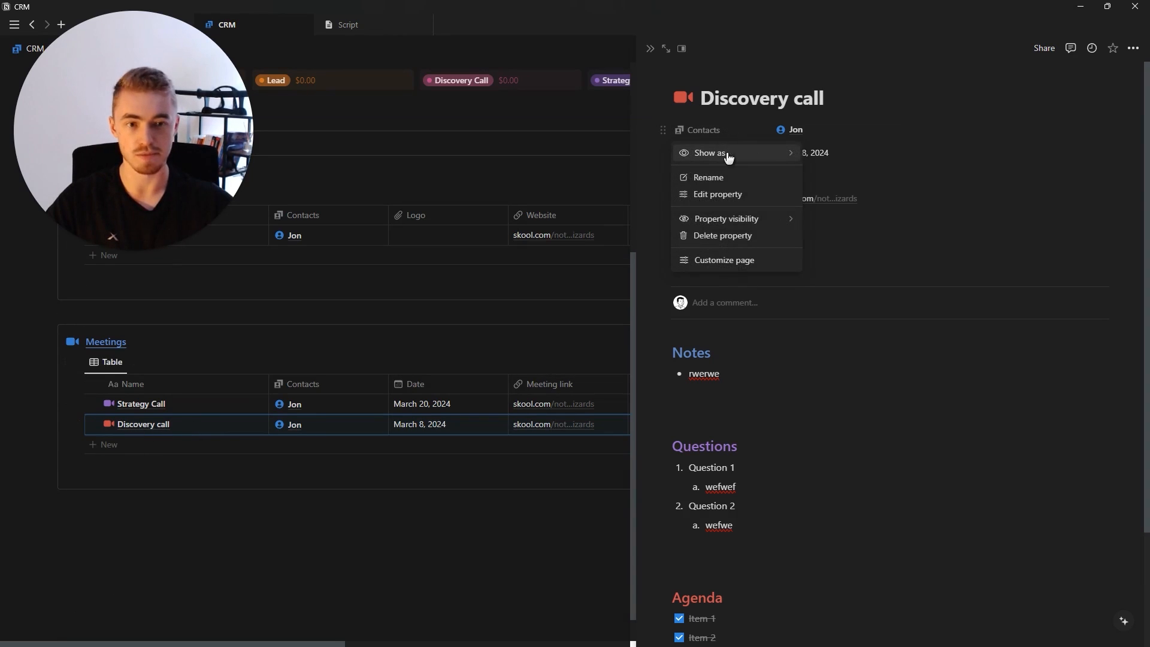
mouse_move(727, 154)
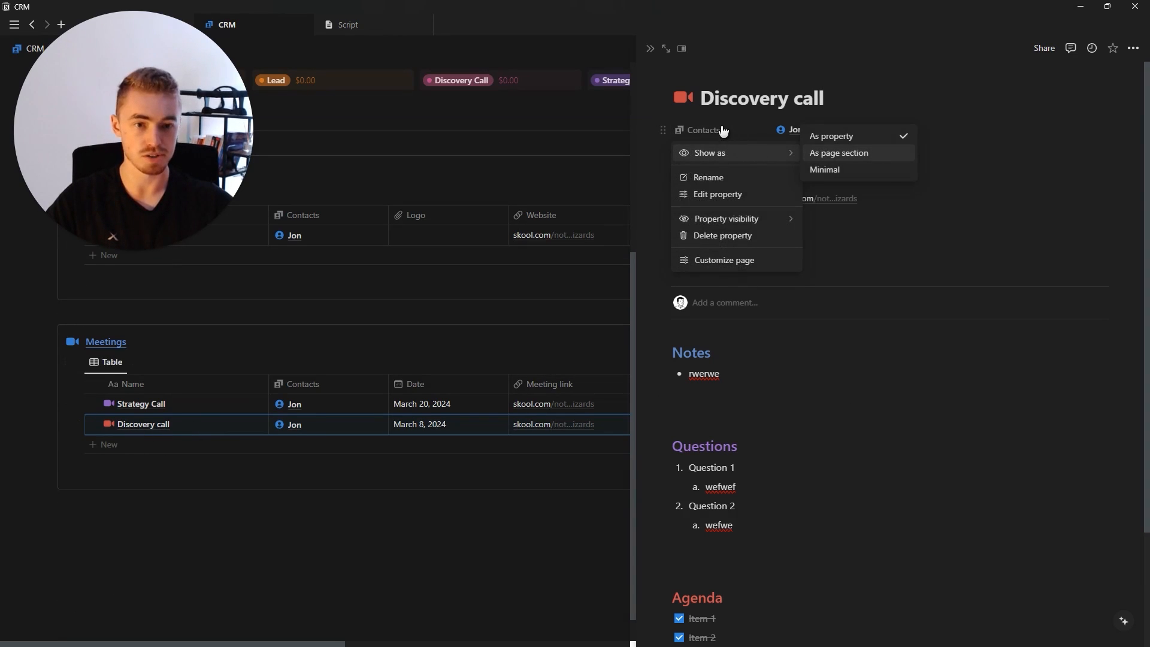
left_click(839, 153)
Step: Show Company, Status and Monthly amount, in that order after Name, in the Discovery call page's Contacts section
left_click(1098, 287)
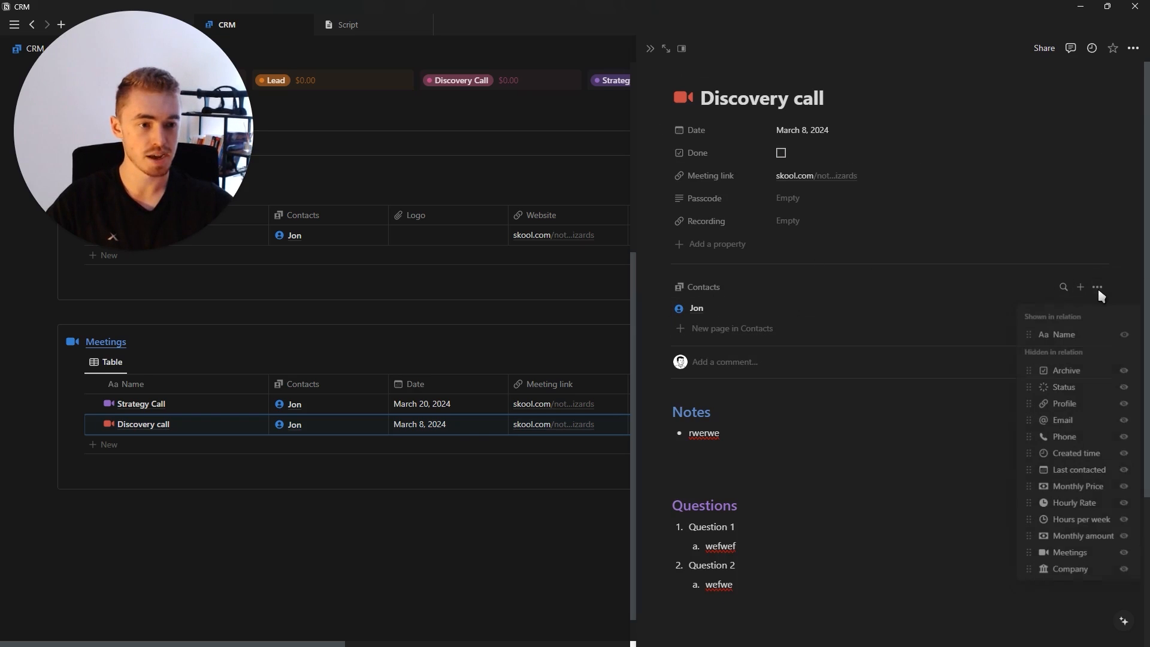
left_click(1127, 389)
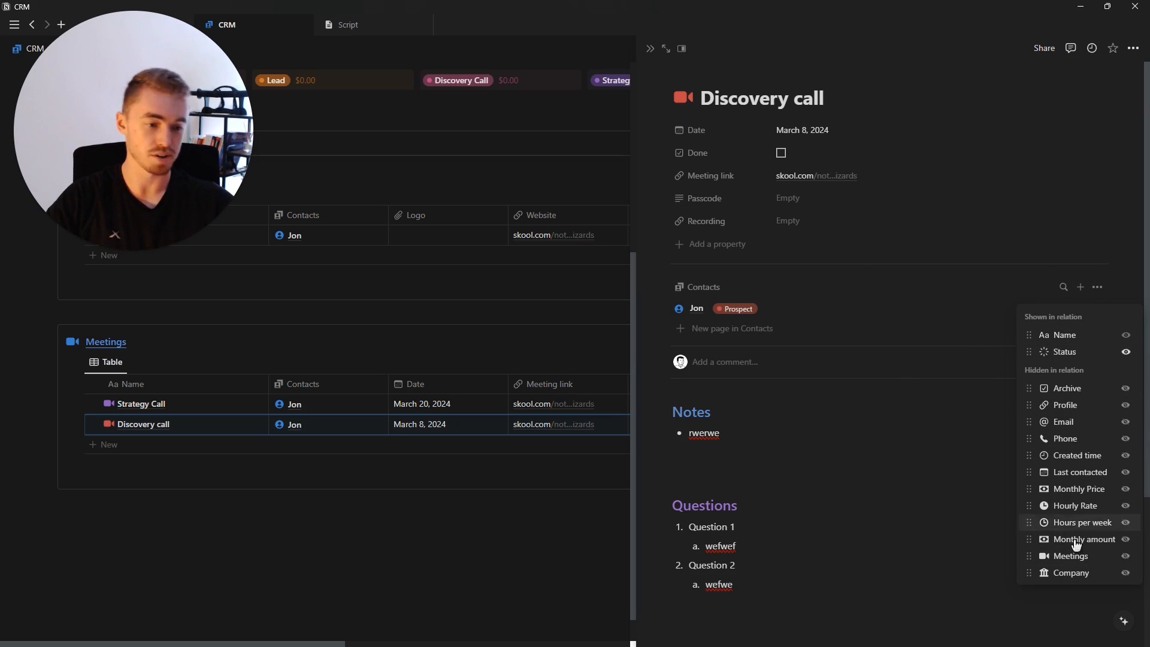
left_click(1049, 572)
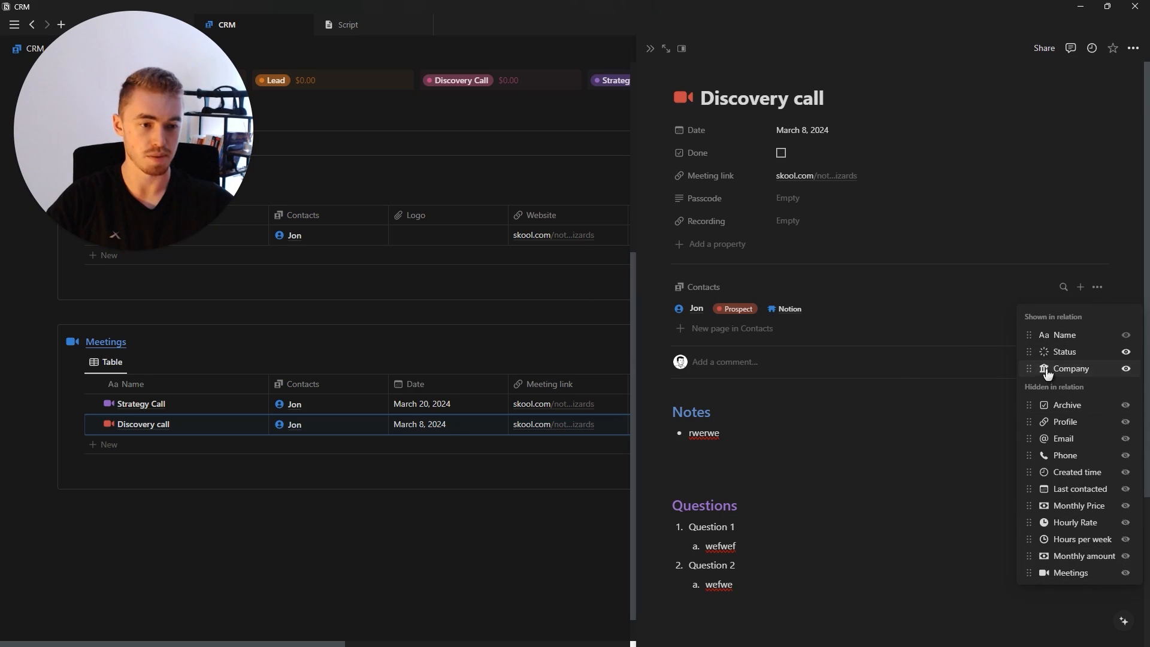
left_click_drag(1048, 373, 1053, 358)
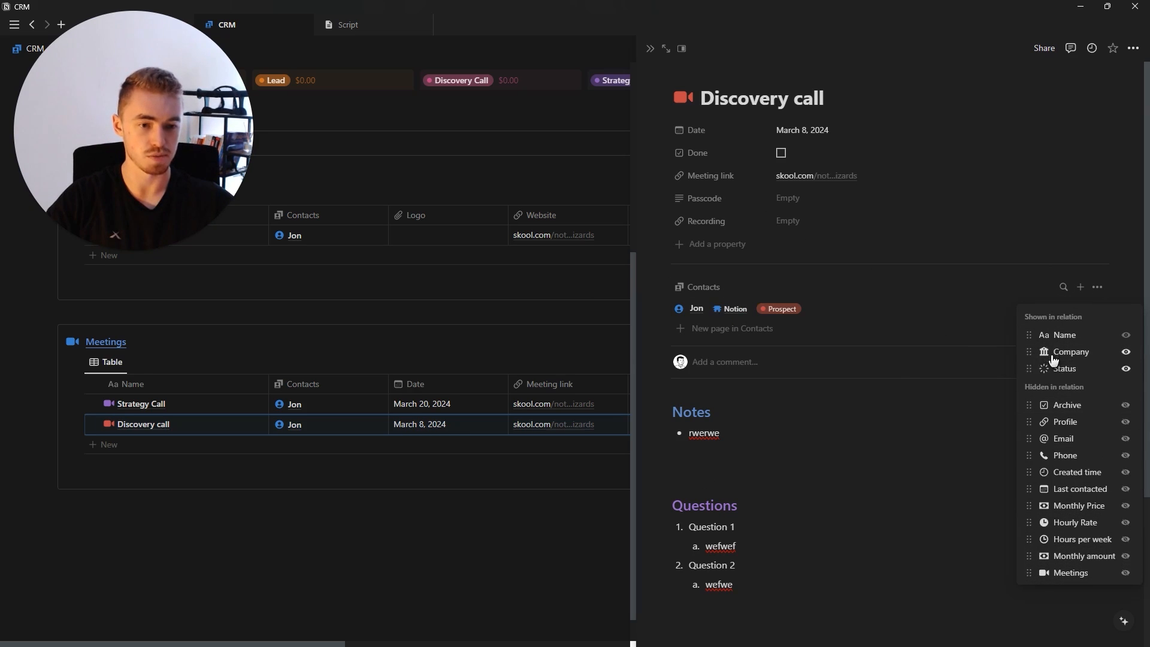
left_click(1125, 557)
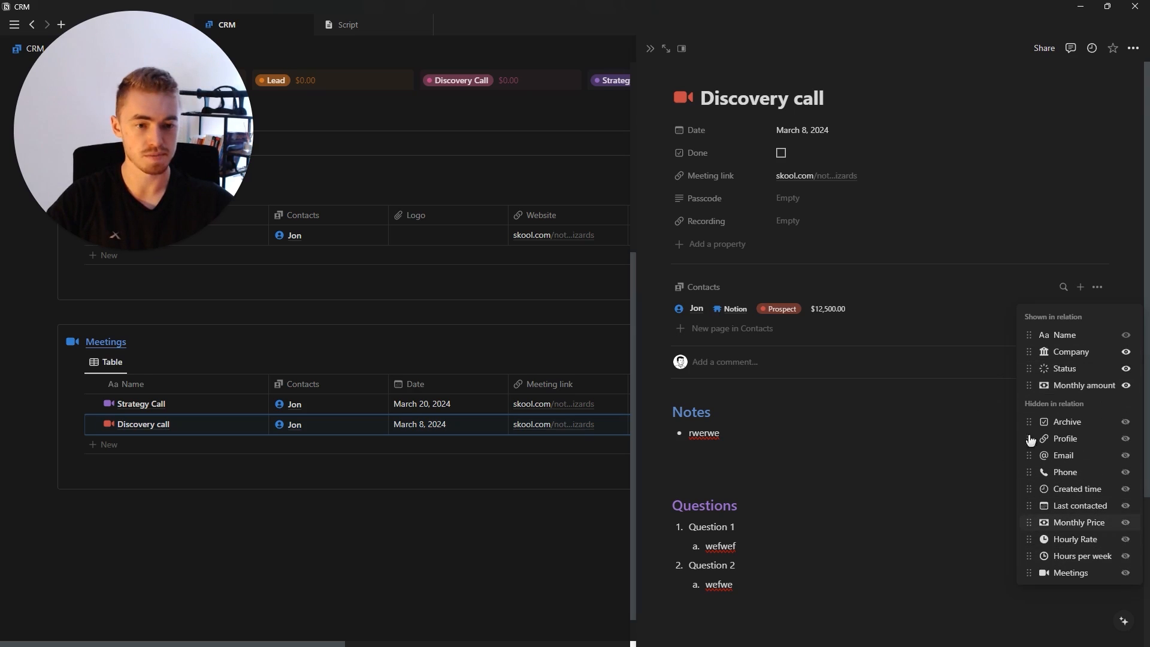
left_click(887, 318)
Step: Open the Notion company page through the contact's Company relation, and show its Contacts relation as a page section
scroll(264, 359, "up", 2)
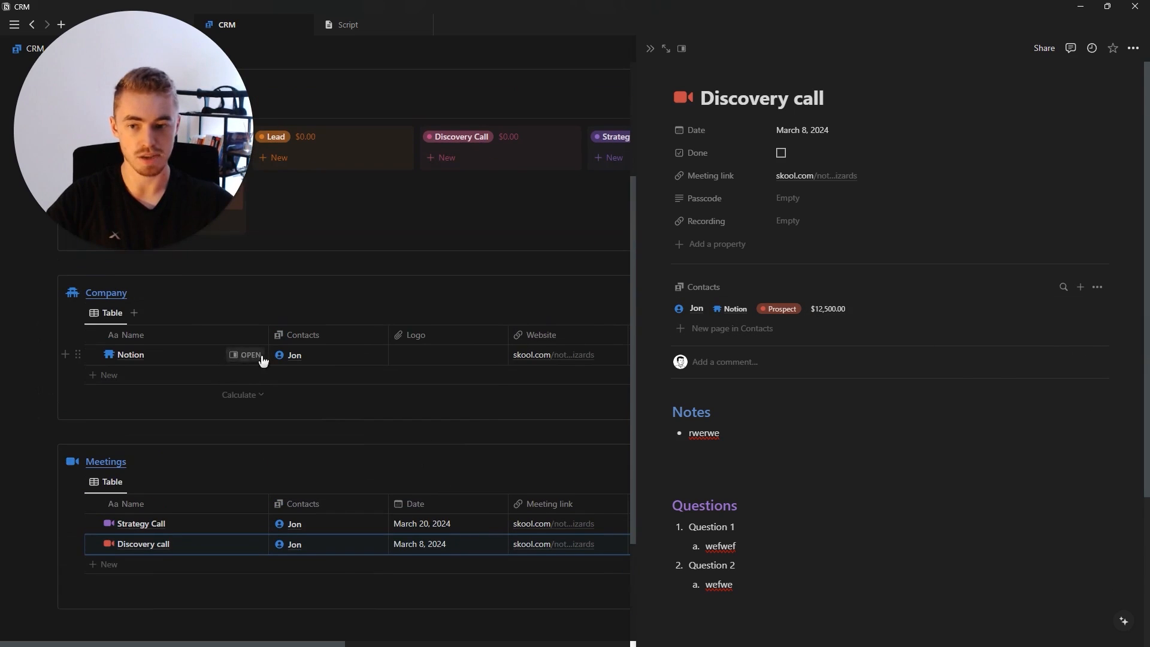
left_click(737, 312)
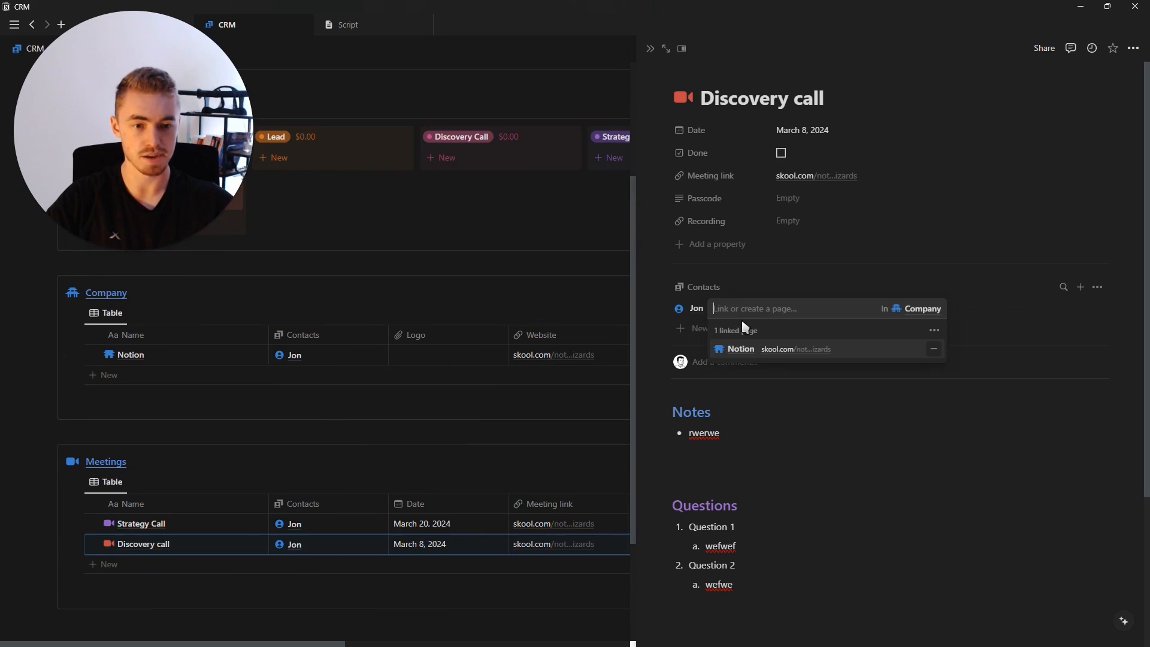
left_click(743, 351)
left_click(738, 130)
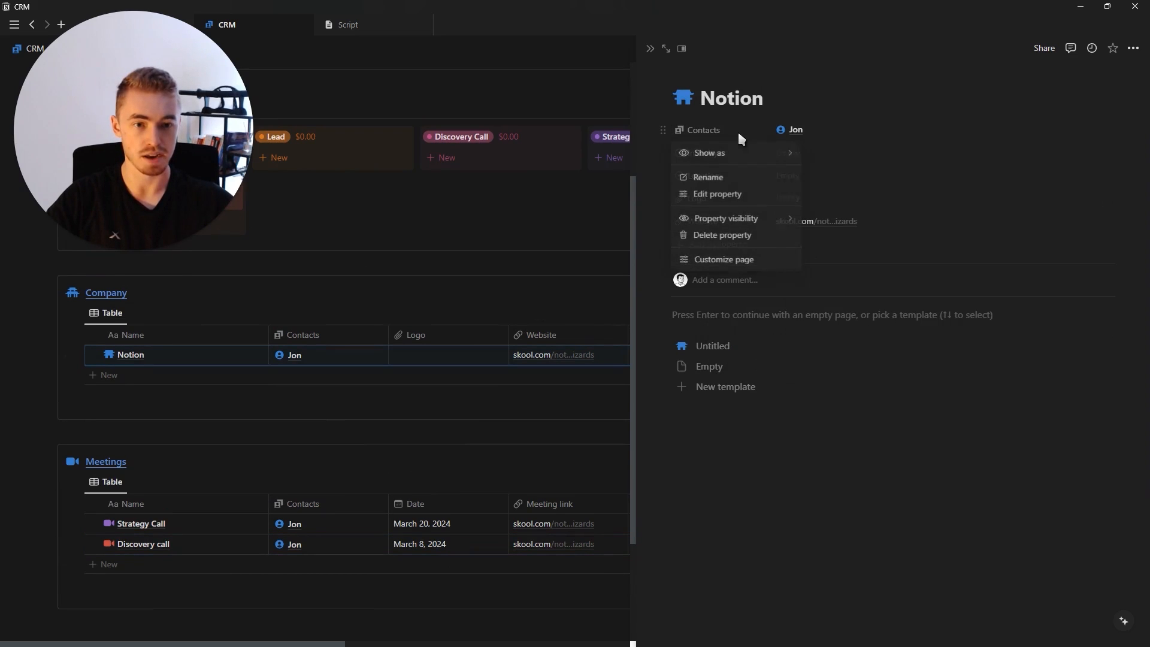
mouse_move(748, 155)
left_click(845, 154)
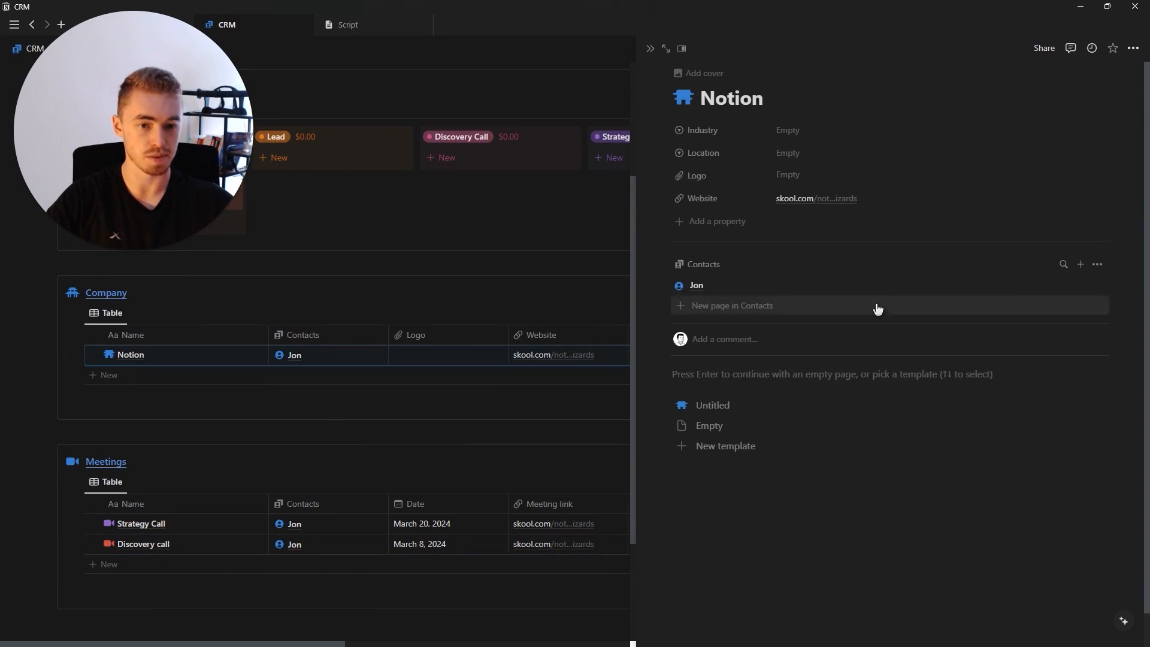
Step: Show Status and Monthly amount in the Notion company page's Contacts section, keeping the Company property hidden
left_click(1098, 264)
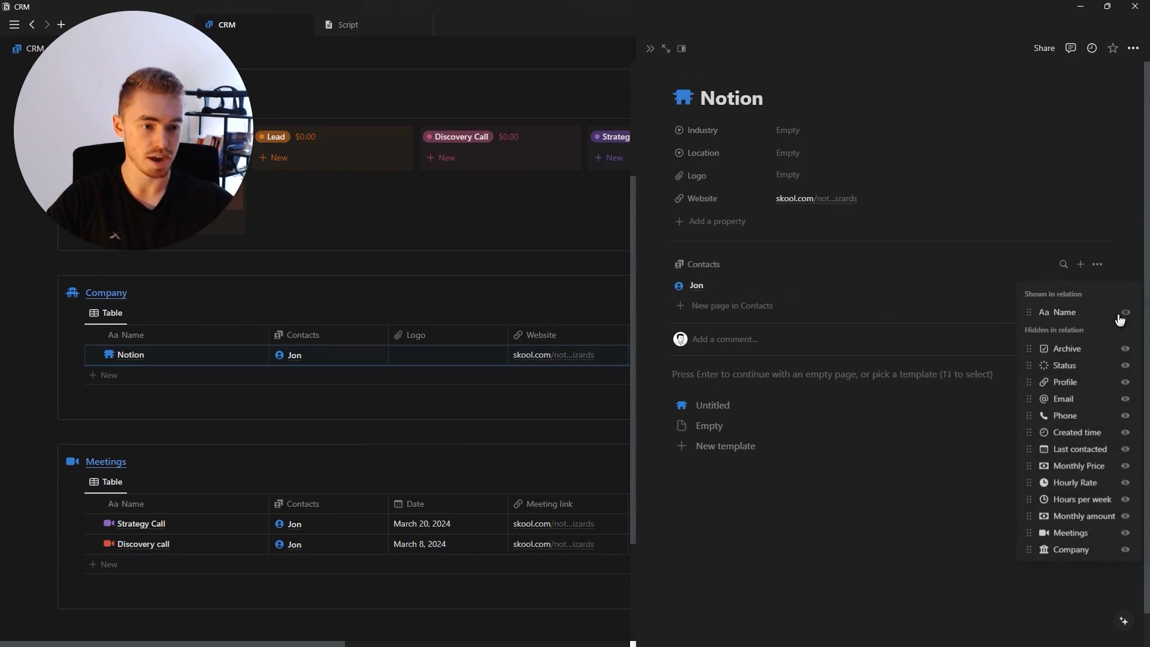
left_click(1126, 367)
left_click(1127, 549)
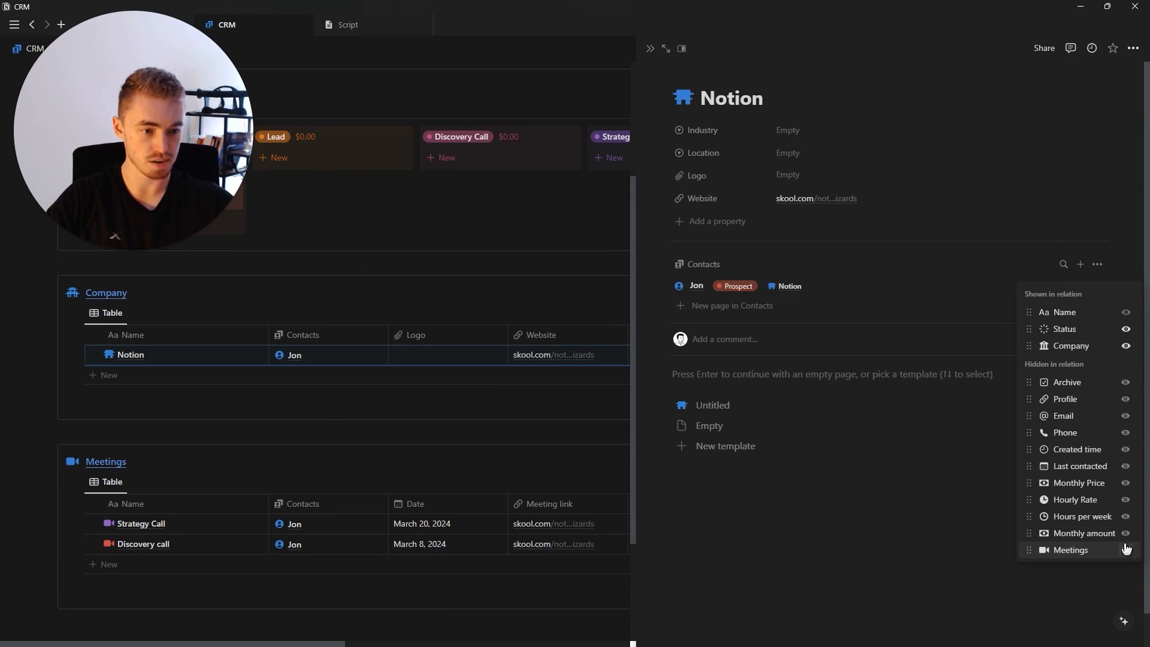
left_click(1126, 347)
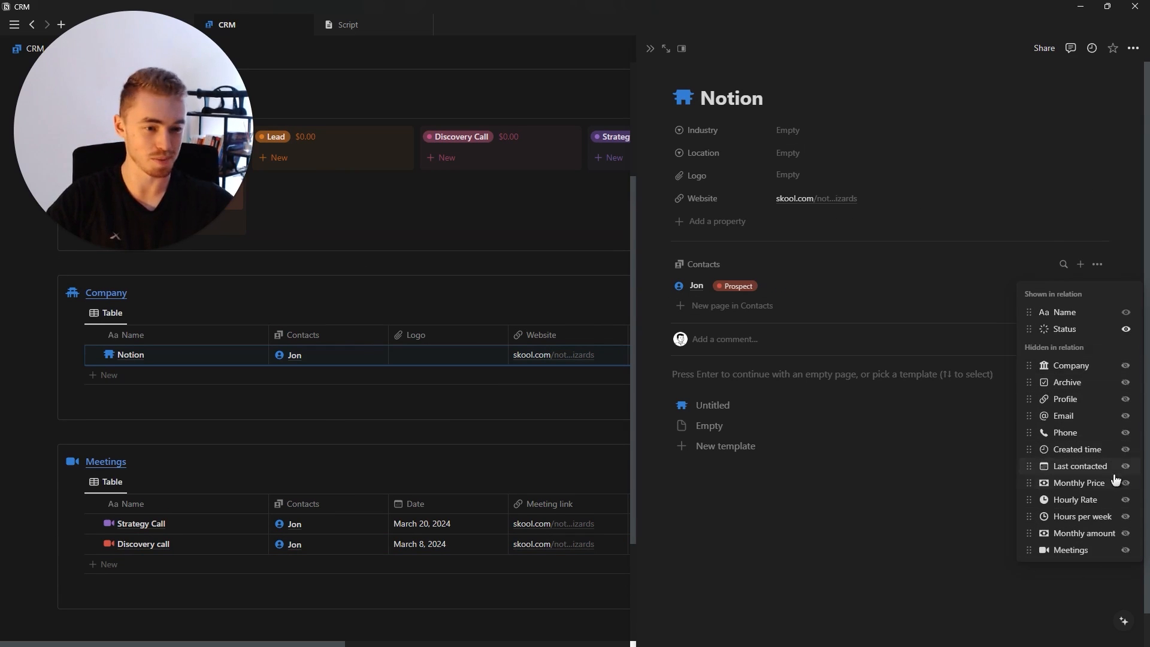
left_click(1125, 533)
left_click(841, 282)
left_click(1097, 264)
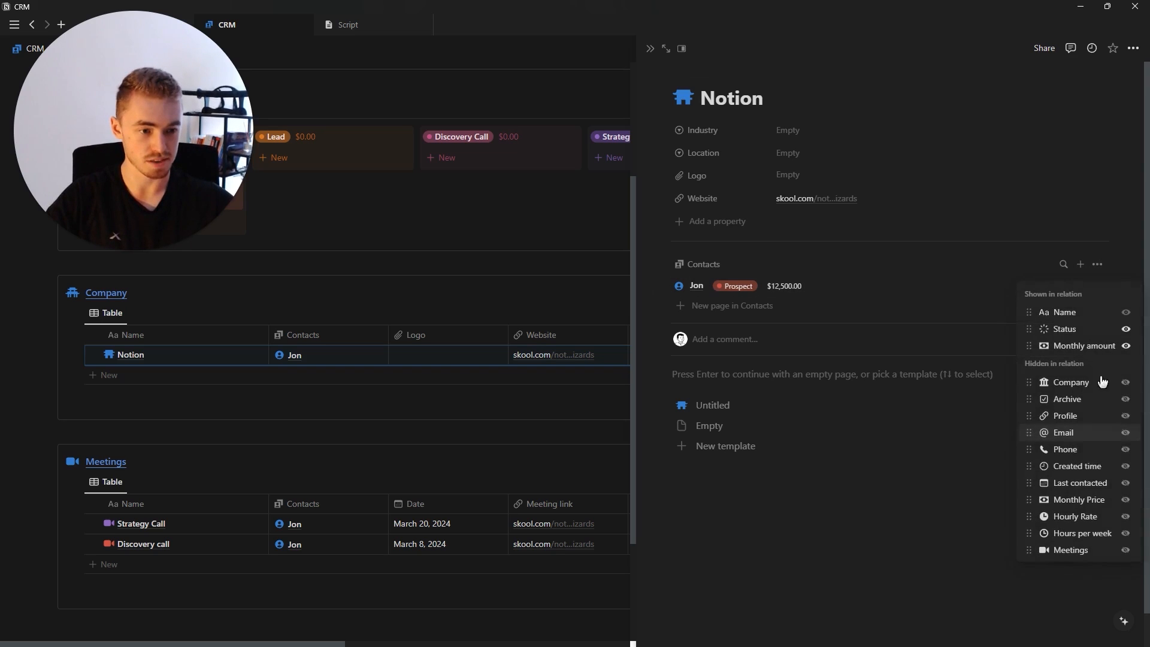
key("Escape")
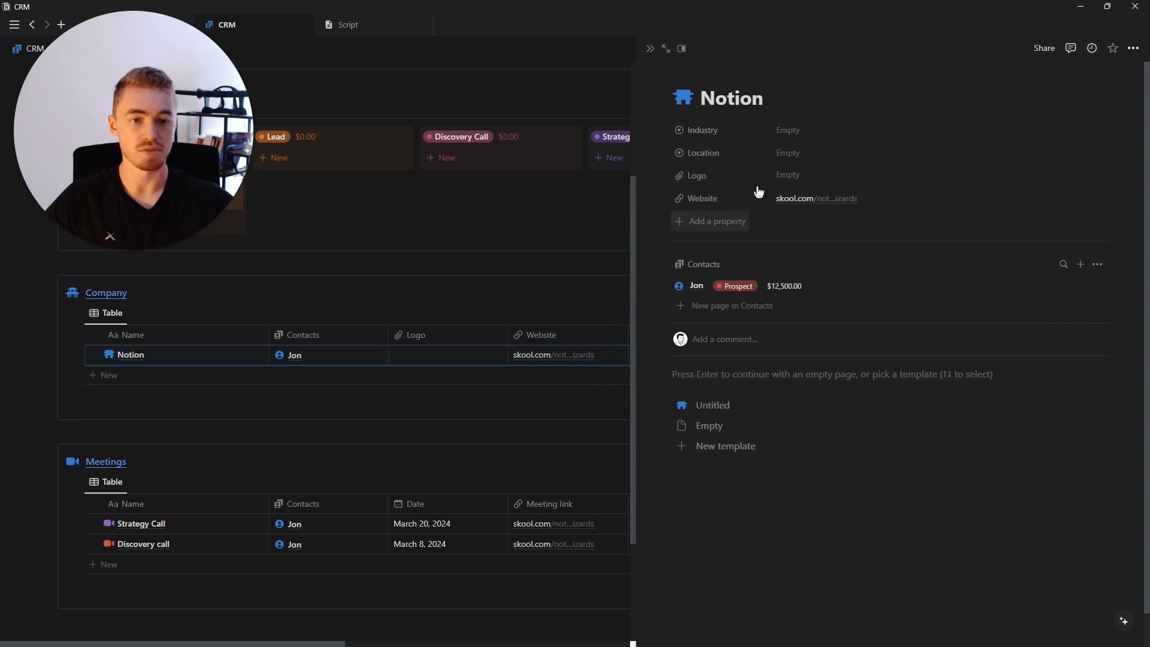
Step: Change the company page's Location property icon to the map pin found by searching "loc"
left_click(706, 154)
left_click(710, 176)
left_click(687, 180)
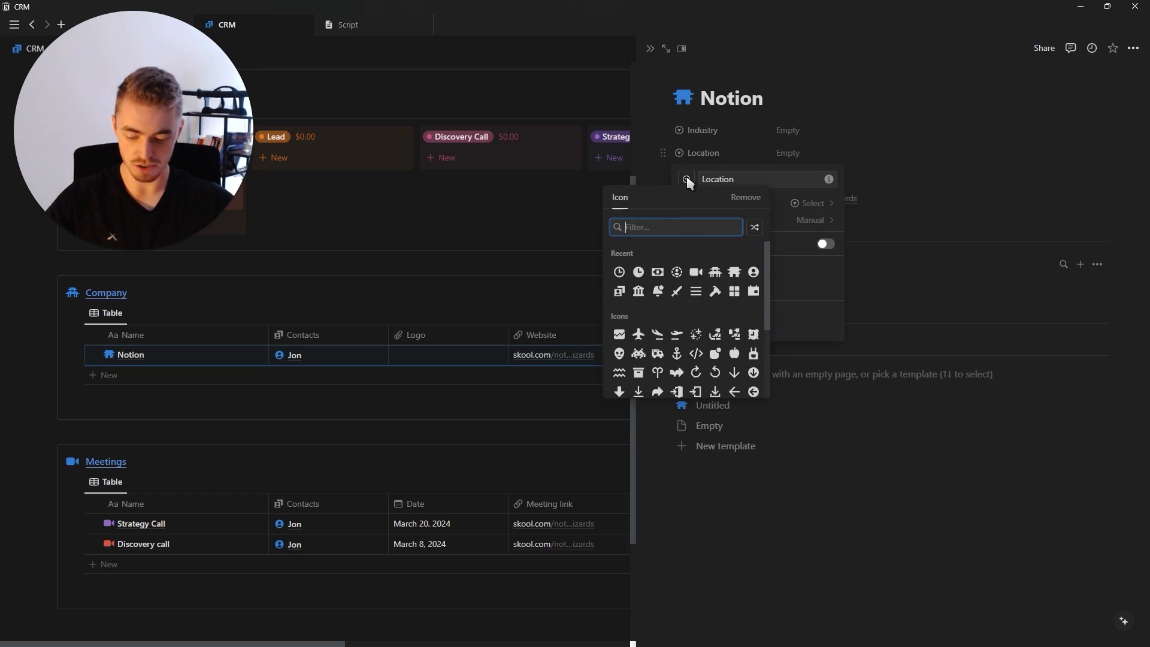
type("loc")
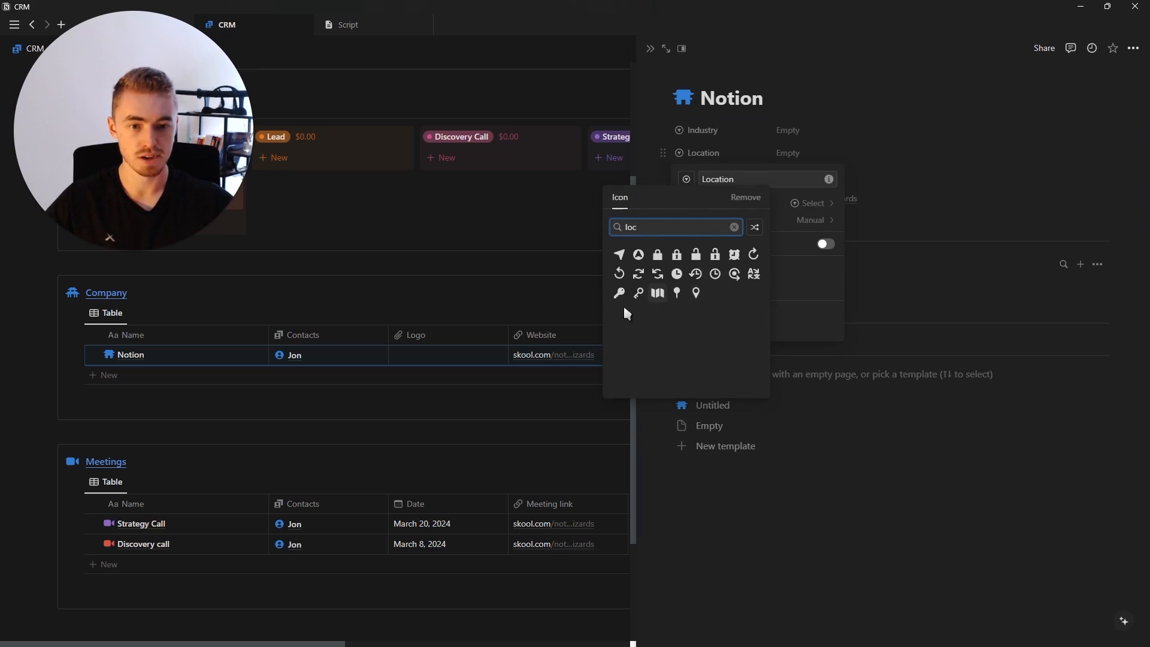
left_click(696, 292)
left_click(718, 113)
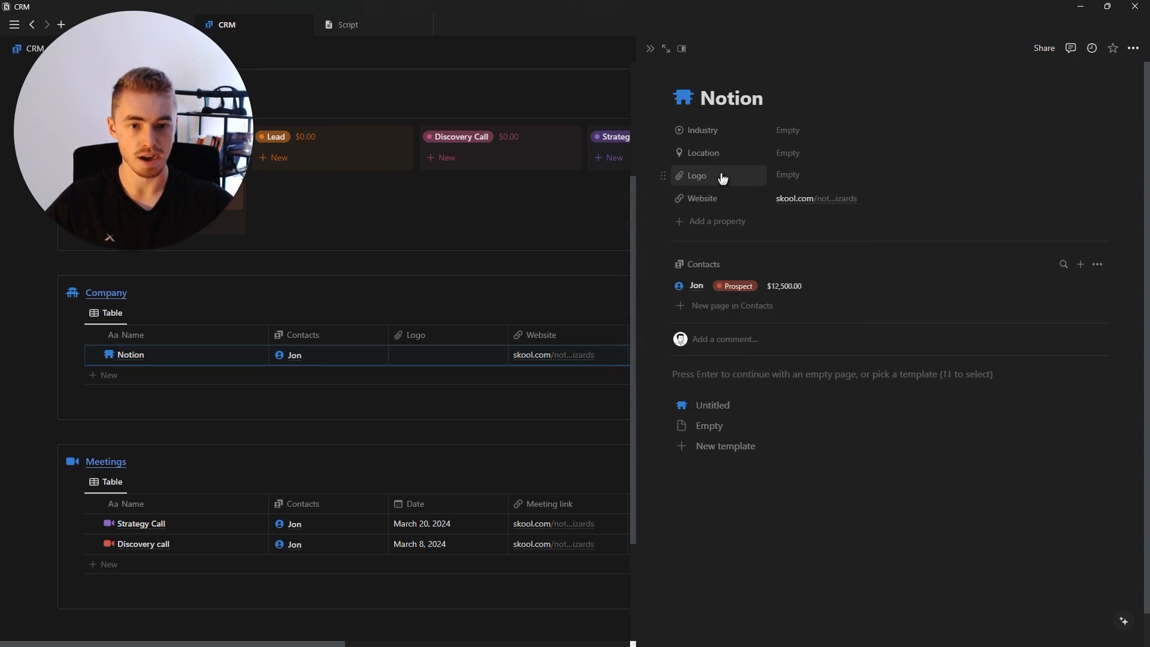
Step: Change the company page's Logo property icon to the picture icon found by searching "im"
left_click(723, 176)
left_click(724, 198)
left_click(690, 204)
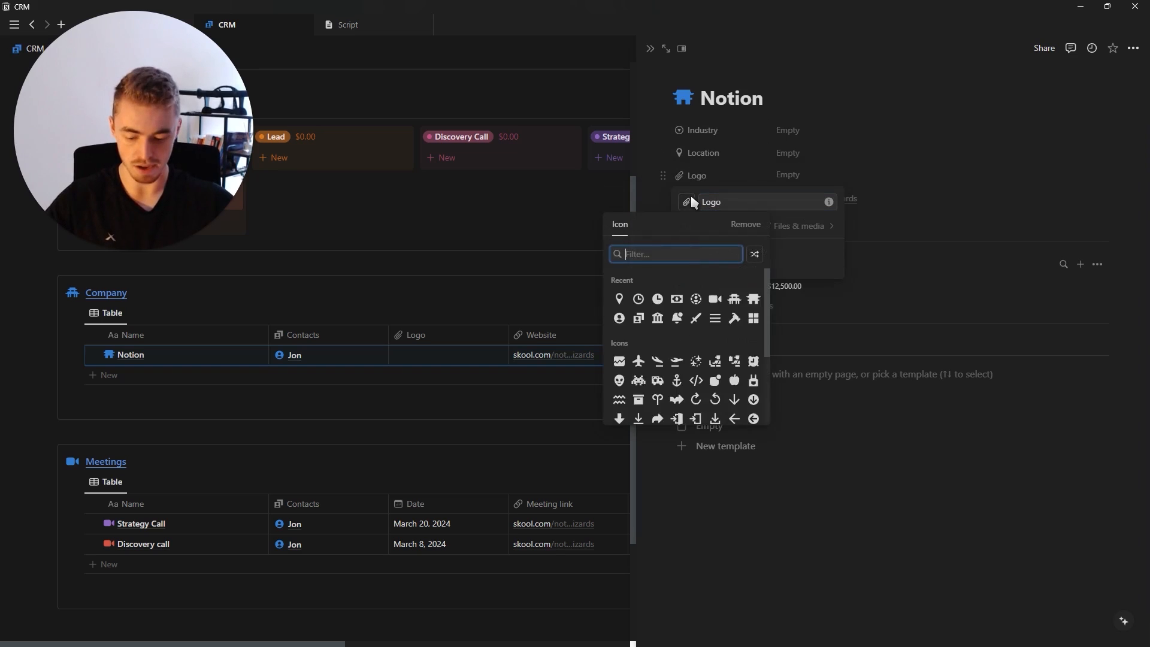
type("im")
left_click(658, 300)
left_click(723, 171)
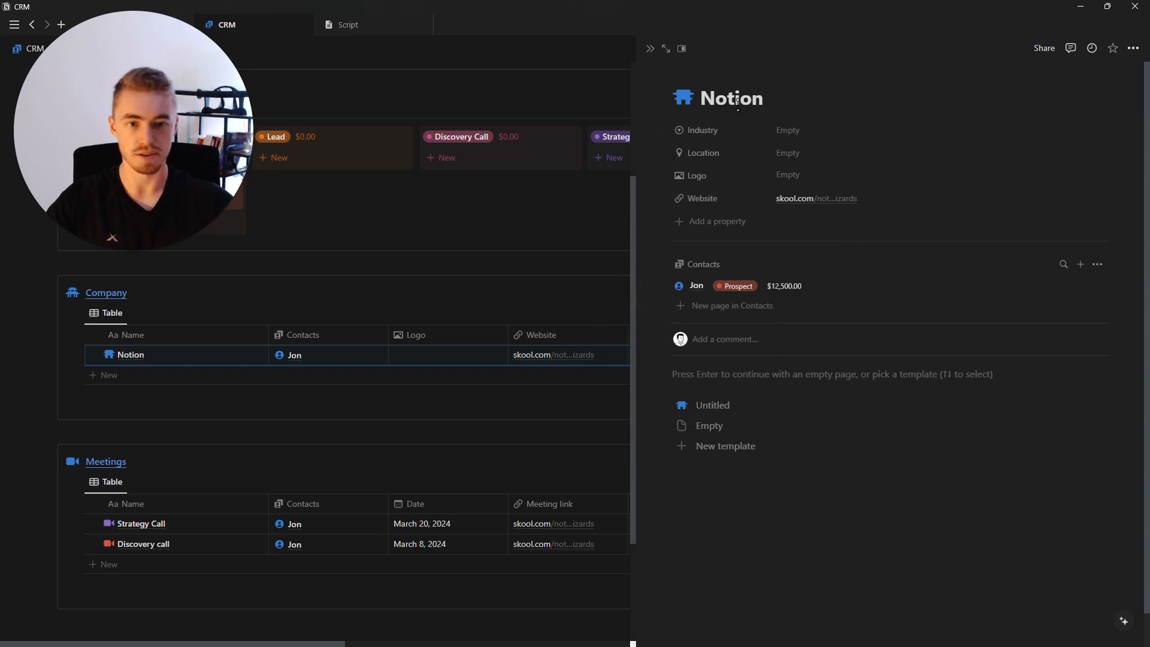
Step: Change the company page's Industry property icon to the four-square grid found by searching "gri"
left_click(702, 130)
left_click(728, 165)
left_click(686, 156)
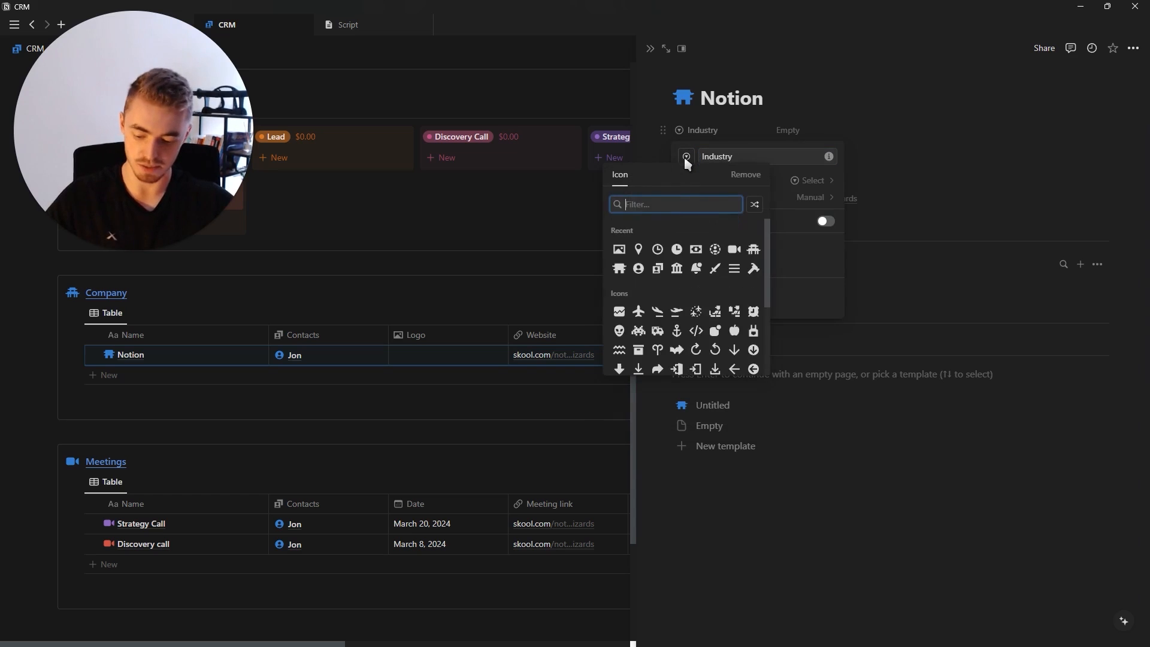
type("gri")
left_click(708, 130)
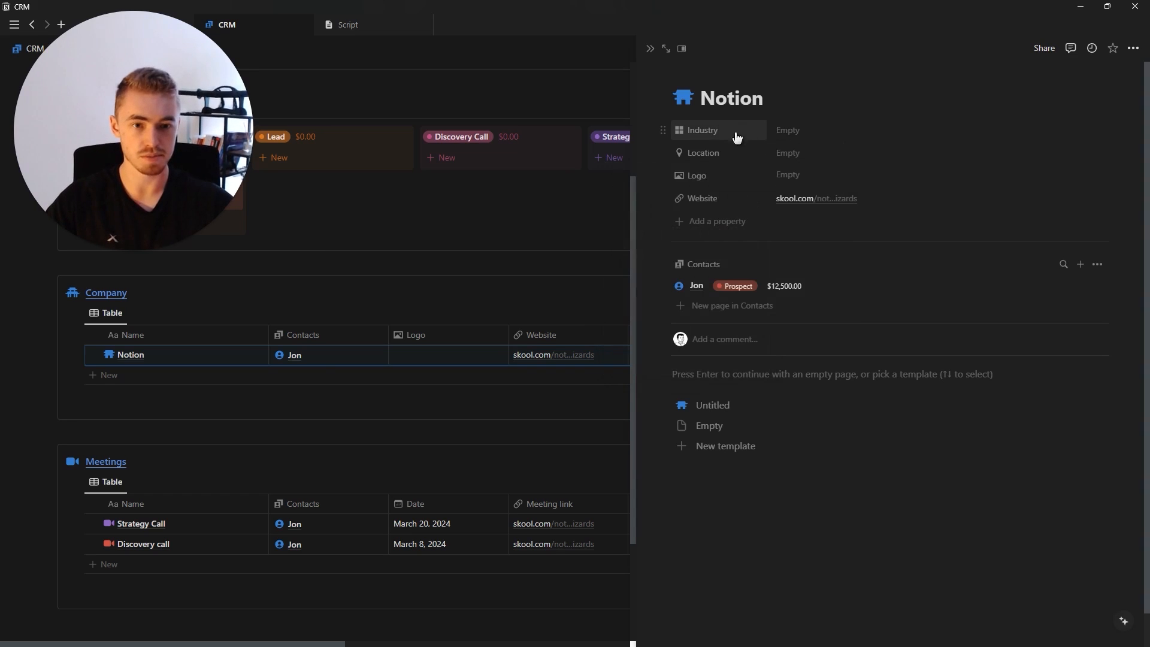
Step: Open the Strategy Call meeting page and change its Date property icon to the filled calendar
left_click(252, 526)
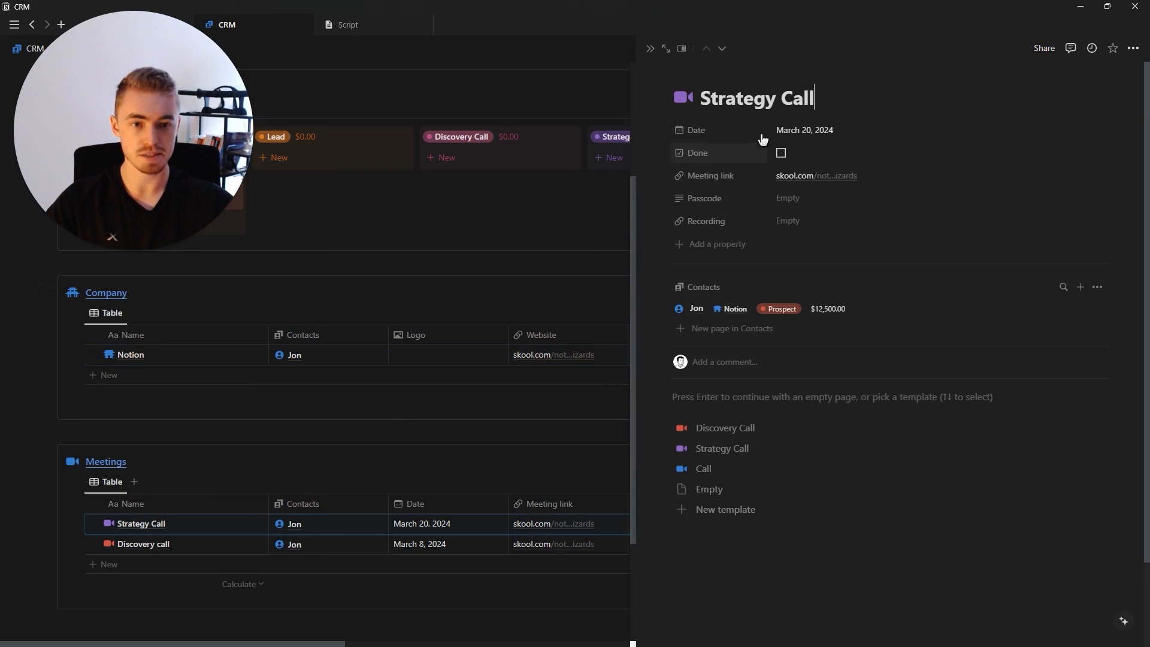
left_click(749, 131)
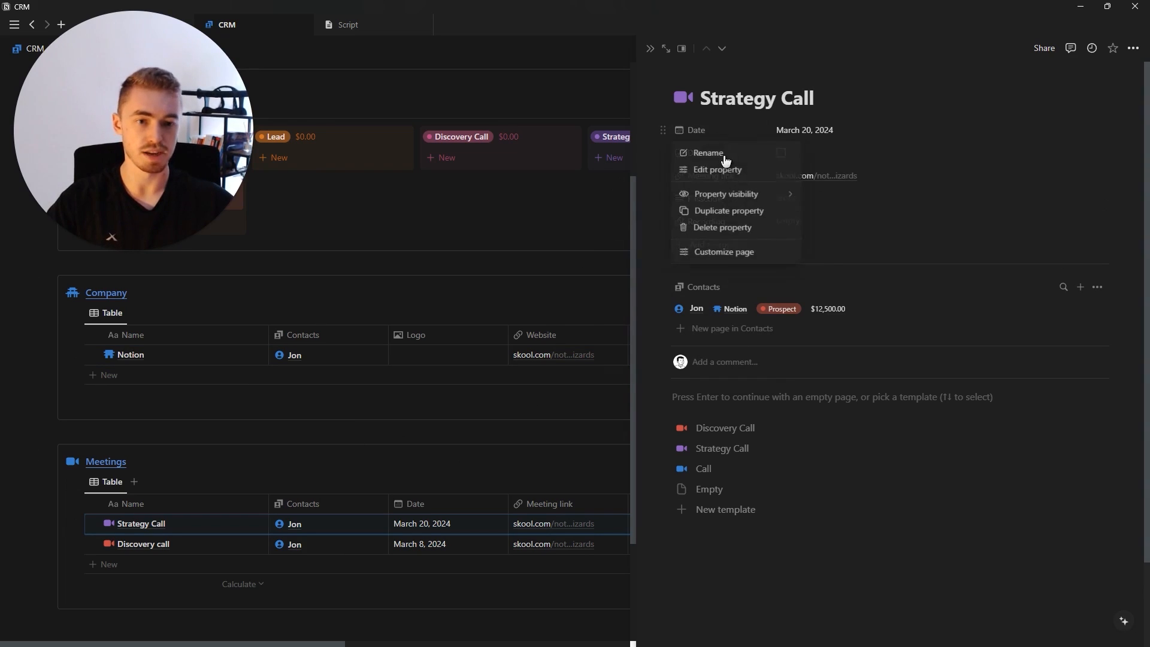
left_click(704, 167)
left_click(687, 157)
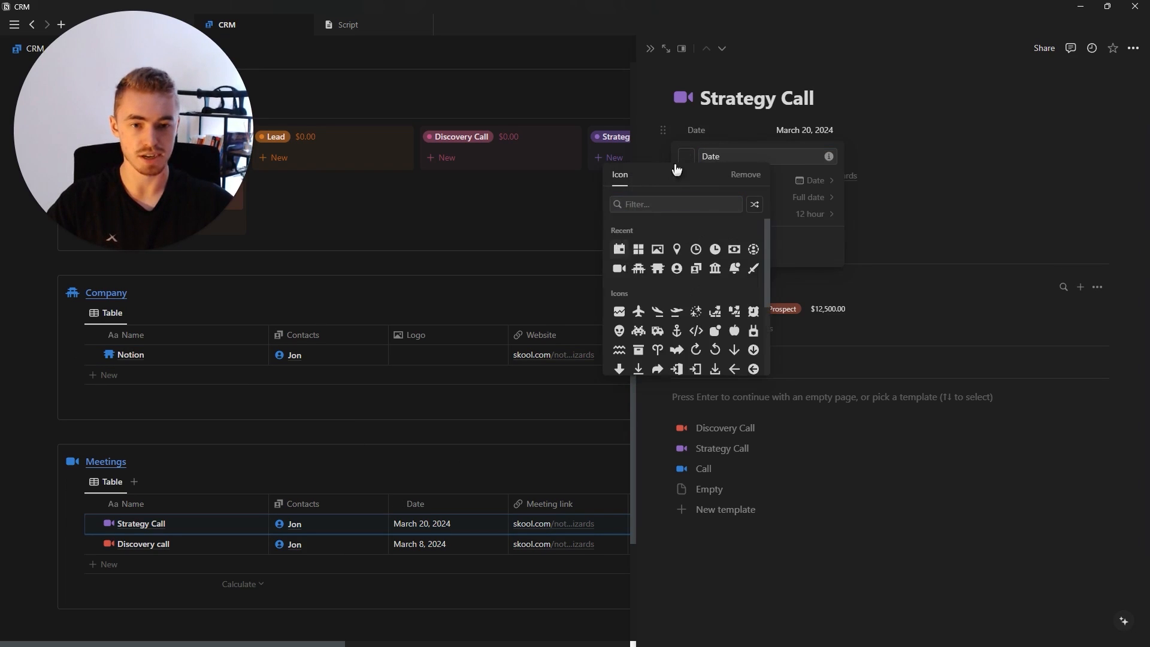
key("Escape")
key("Escape")
Step: Change the meeting page's Passcode property icon to the text-input cursor found by searching "typ"
left_click(721, 200)
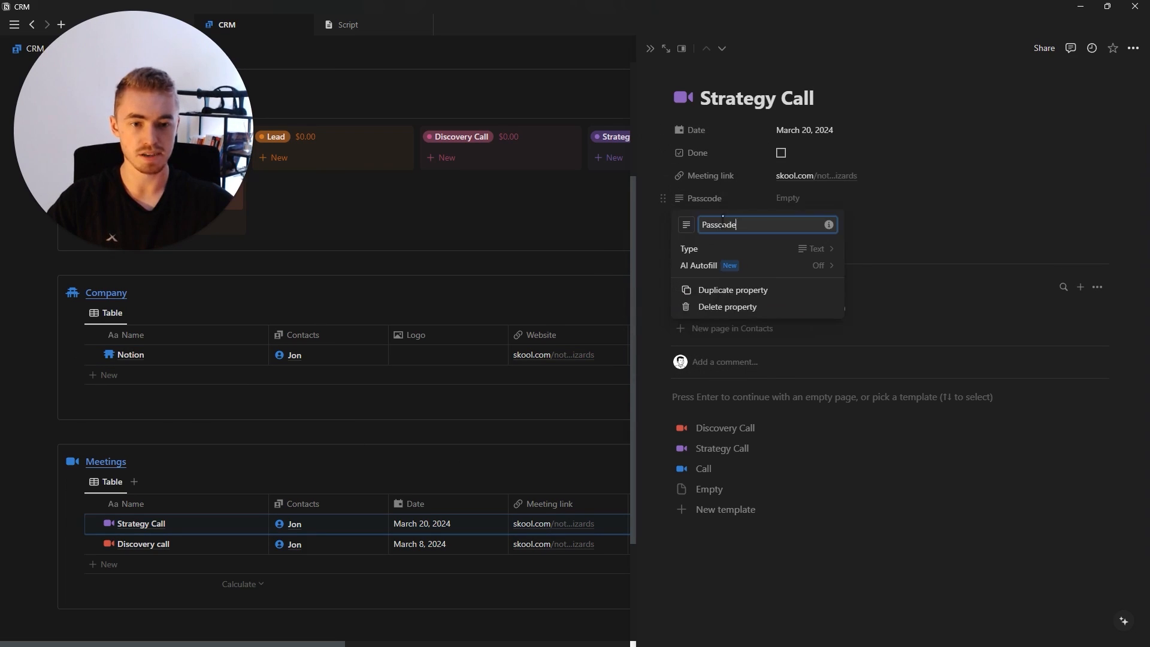
left_click(686, 224)
type("typ")
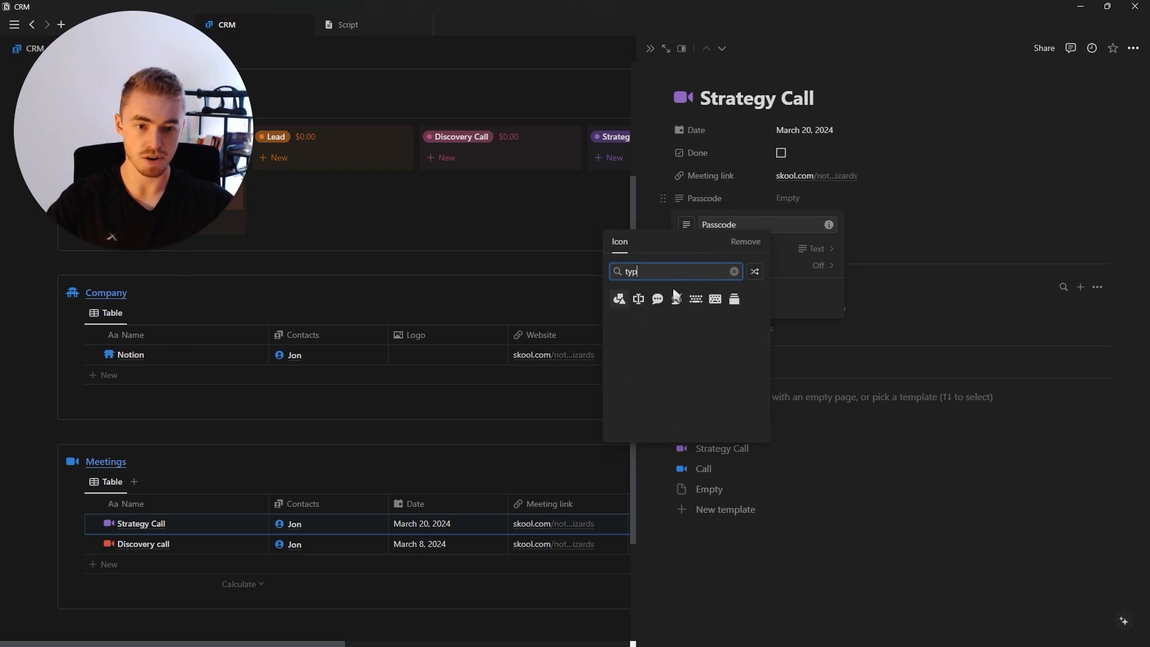
left_click(638, 299)
key("Escape")
Step: Change the meeting page's Recording property icon to the play triangle found by searching "pla"
left_click(724, 223)
left_click(686, 248)
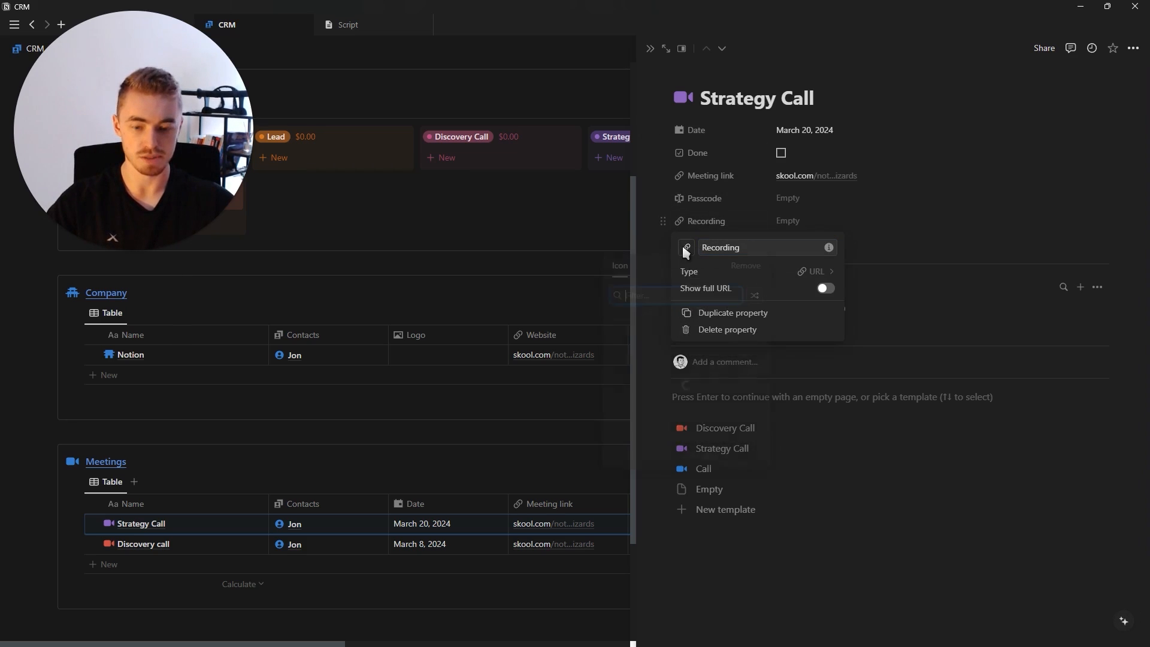
type("pla")
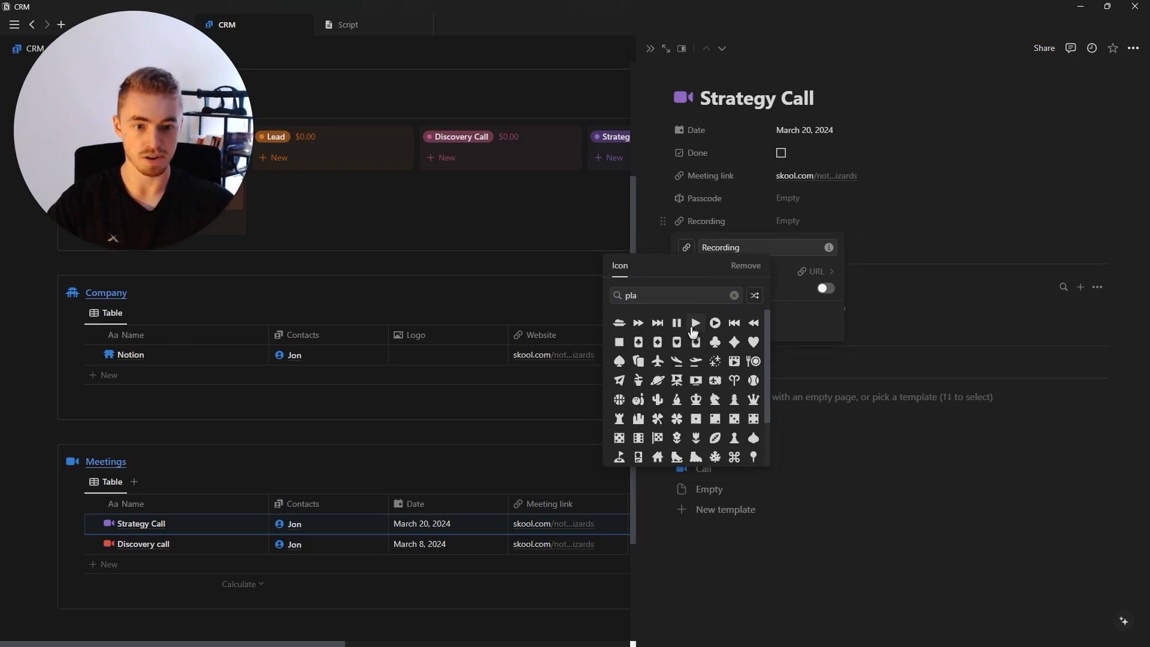
left_click(694, 327)
Step: Change the meeting page's Meeting link property icon to the video camera found by searching "vide"
left_click(730, 177)
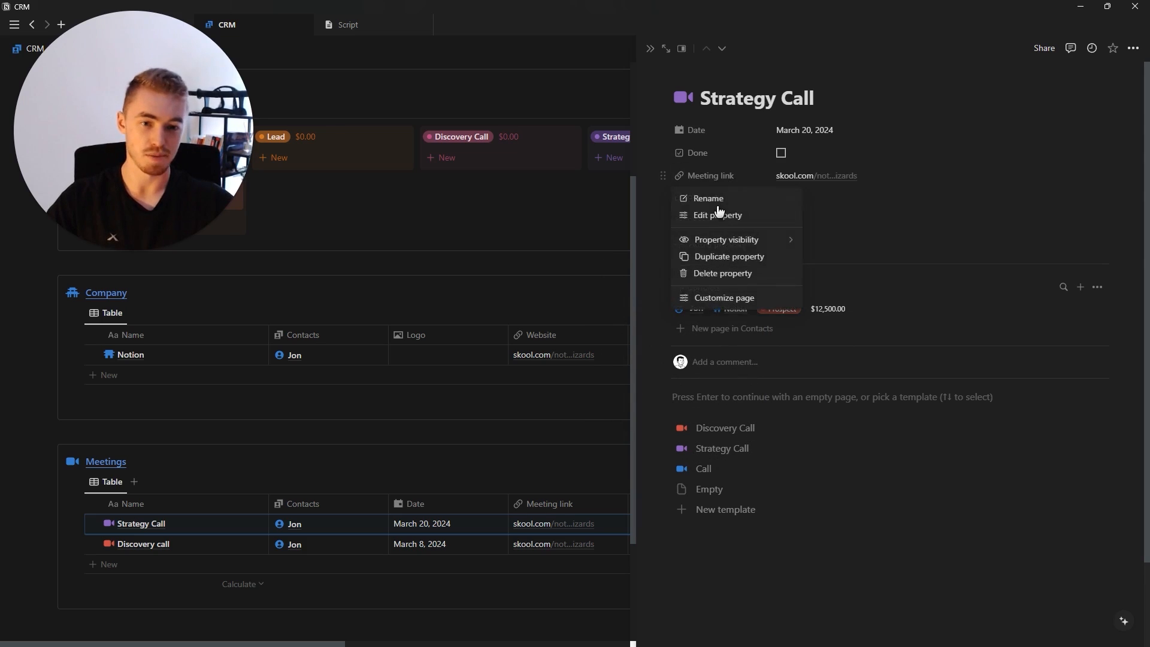
left_click(720, 213)
left_click(687, 202)
type("vi")
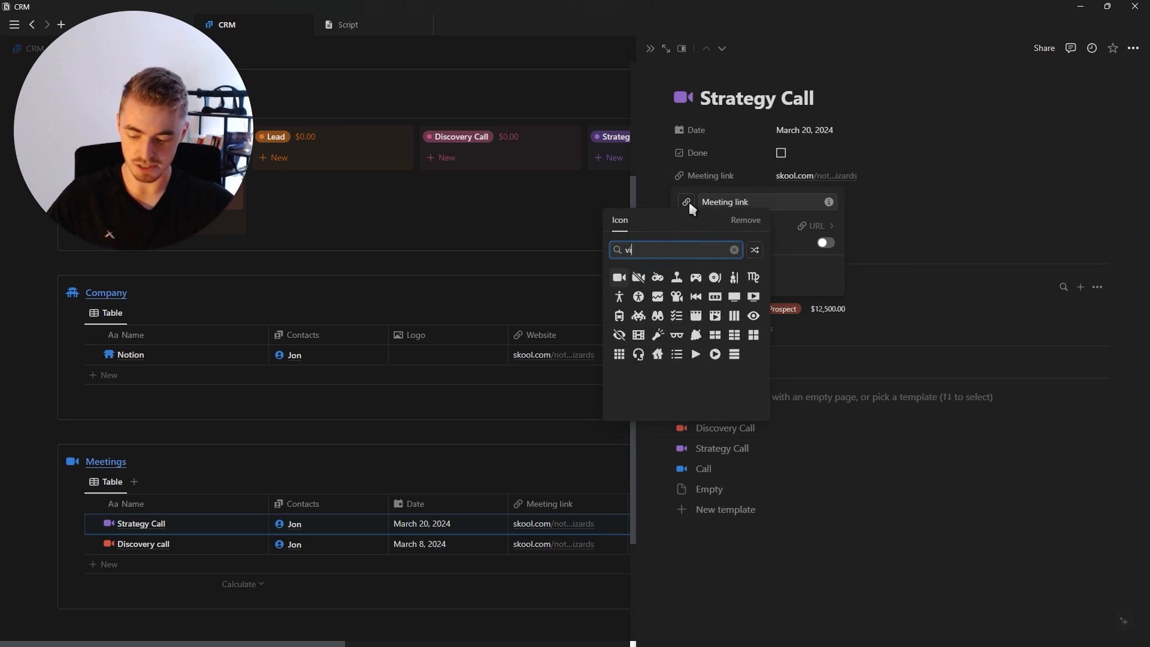
type("de")
left_click(723, 183)
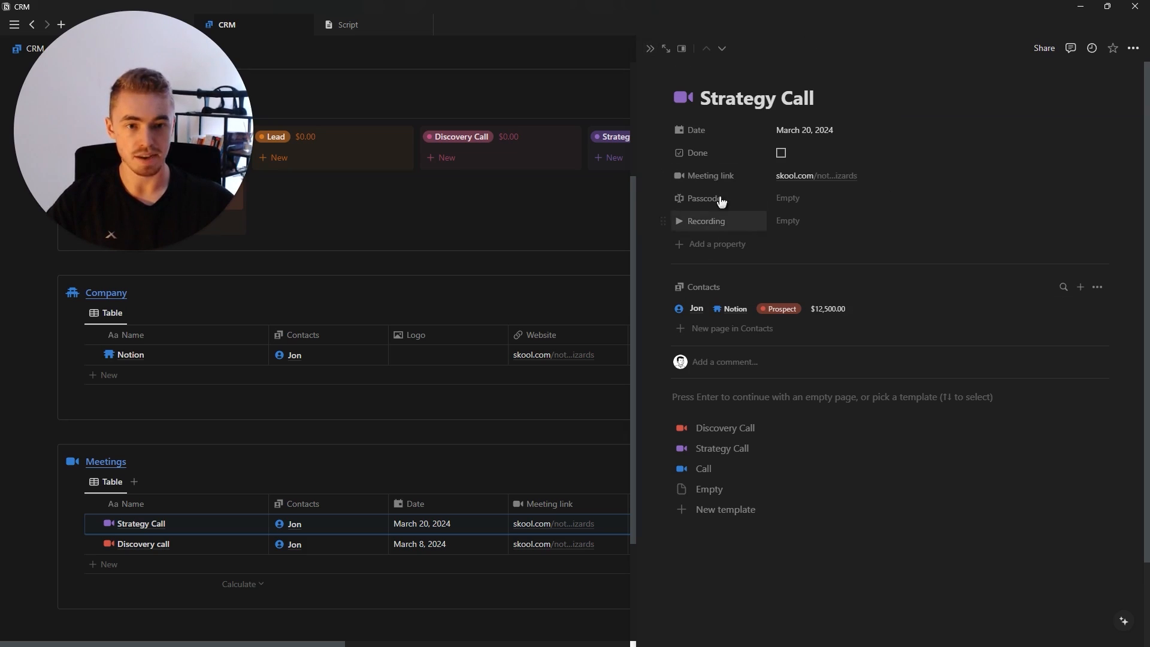
Step: Reorder the Strategy Call page's properties to Date, Meeting link, Passcode, Done, Recording
left_click_drag(739, 182, 735, 129)
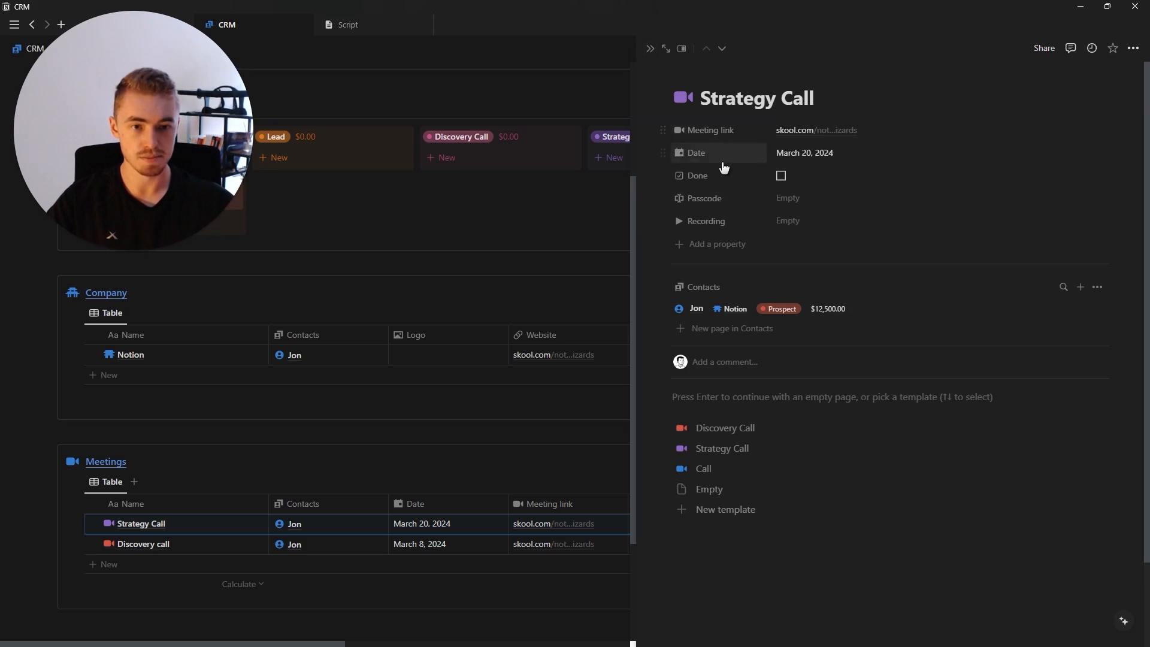
left_click_drag(724, 168, 731, 210)
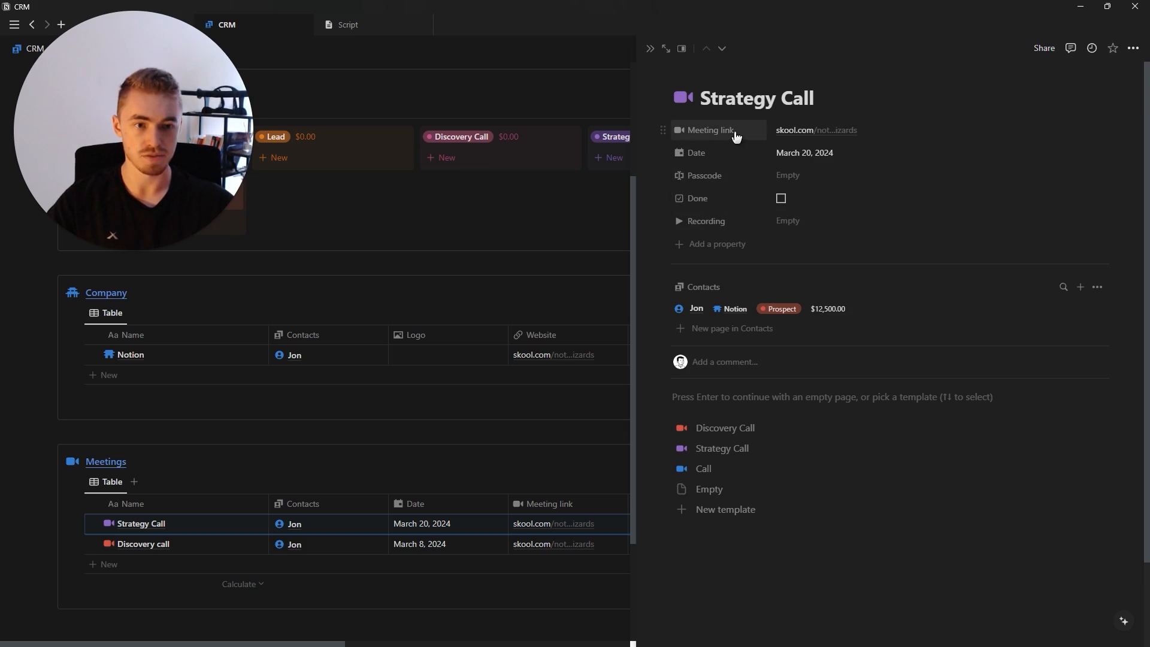
left_click_drag(714, 151, 720, 139)
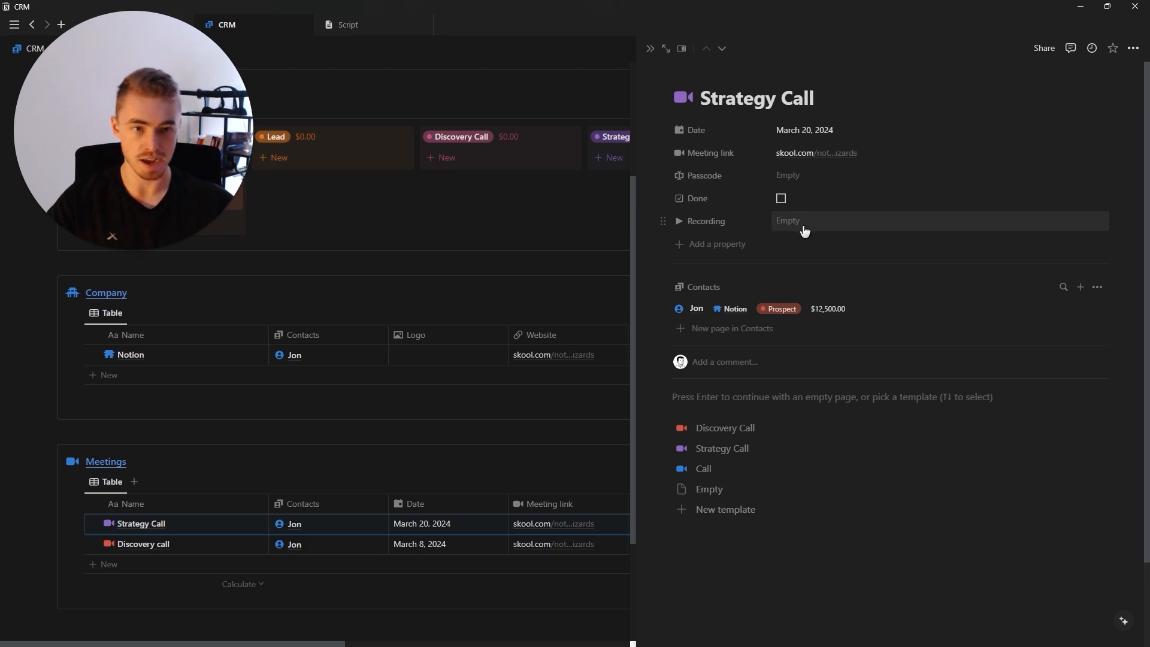
Step: Open the Notion company page, move its Logo property below Website, and close the page
left_click(245, 354)
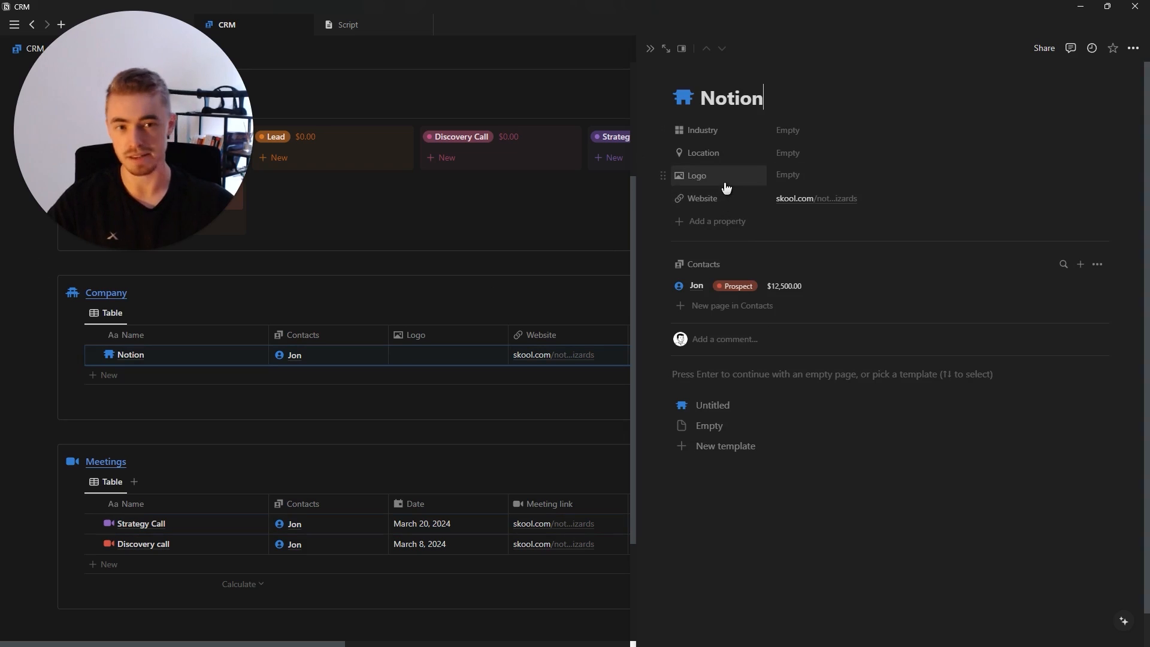
left_click_drag(725, 178, 725, 131)
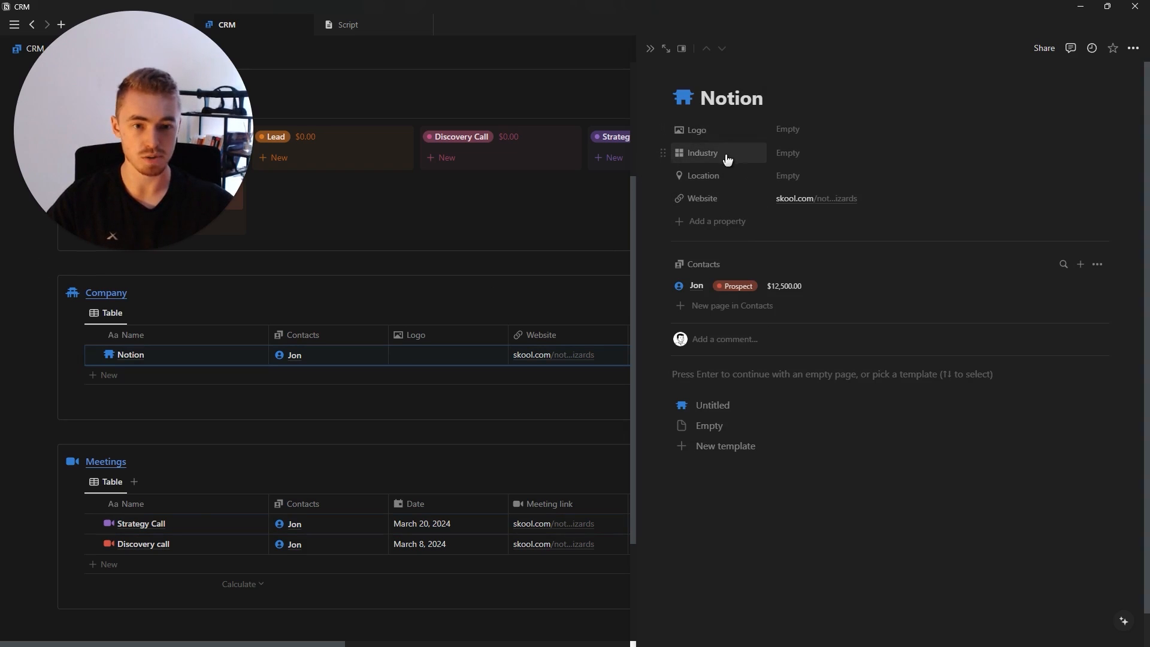
left_click_drag(698, 130, 732, 223)
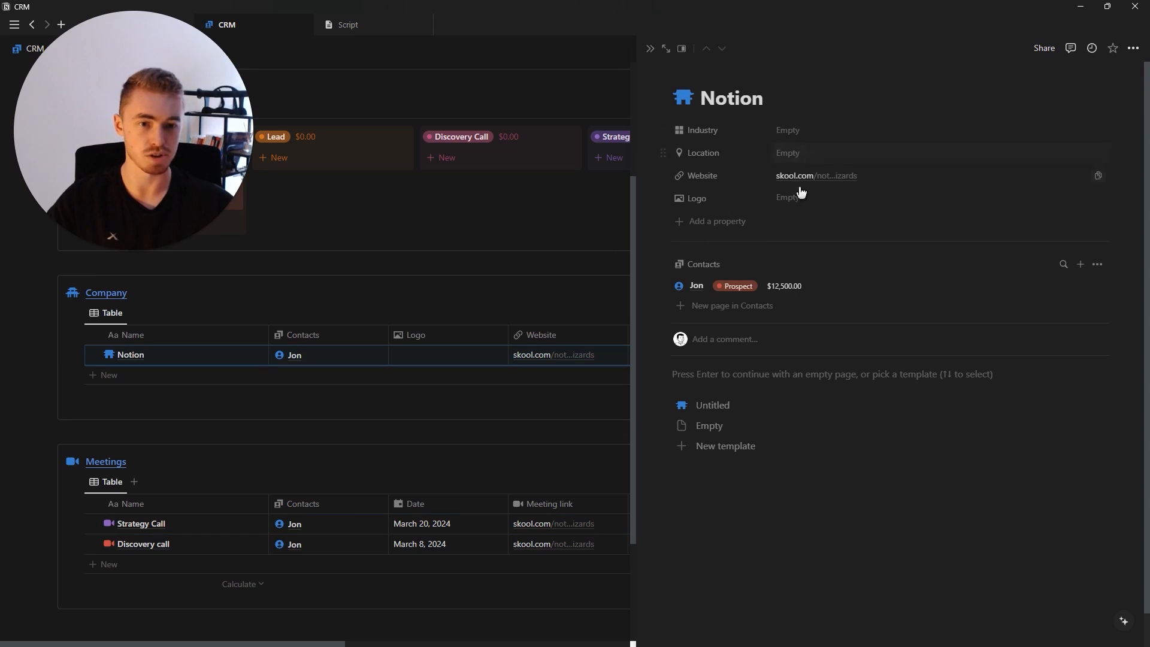
left_click(651, 50)
Step: Change the Company database view on the CRM page from a table to a Gallery layout
scroll(587, 339, "up", 3)
scroll(431, 399, "down", 5)
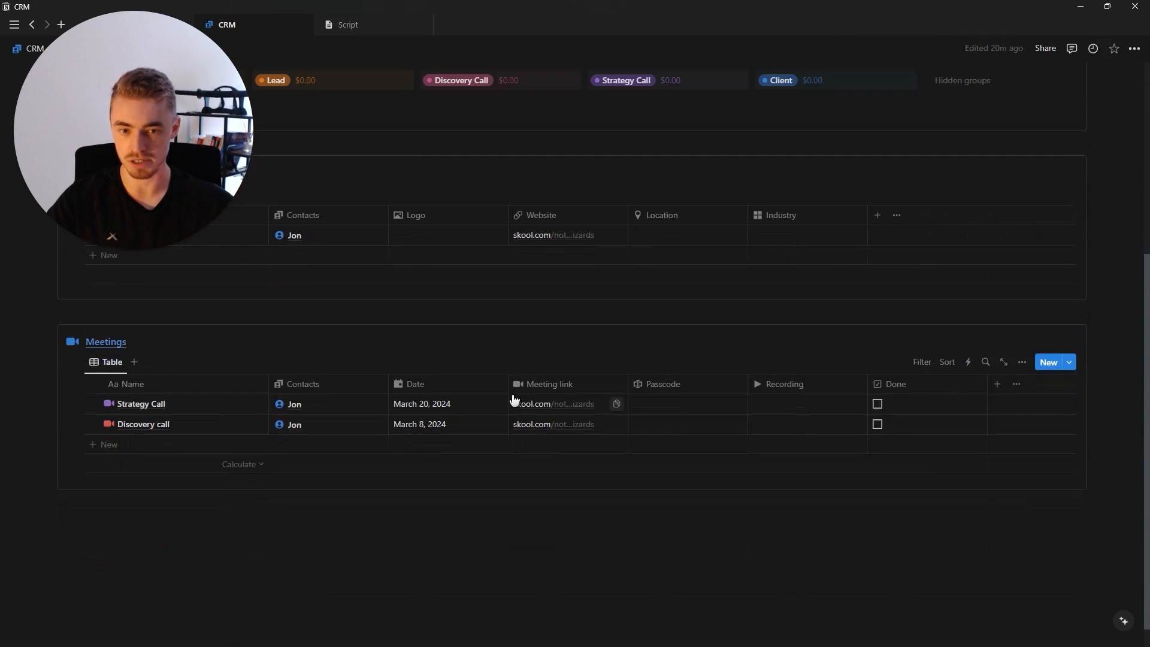
scroll(509, 336, "up", 5)
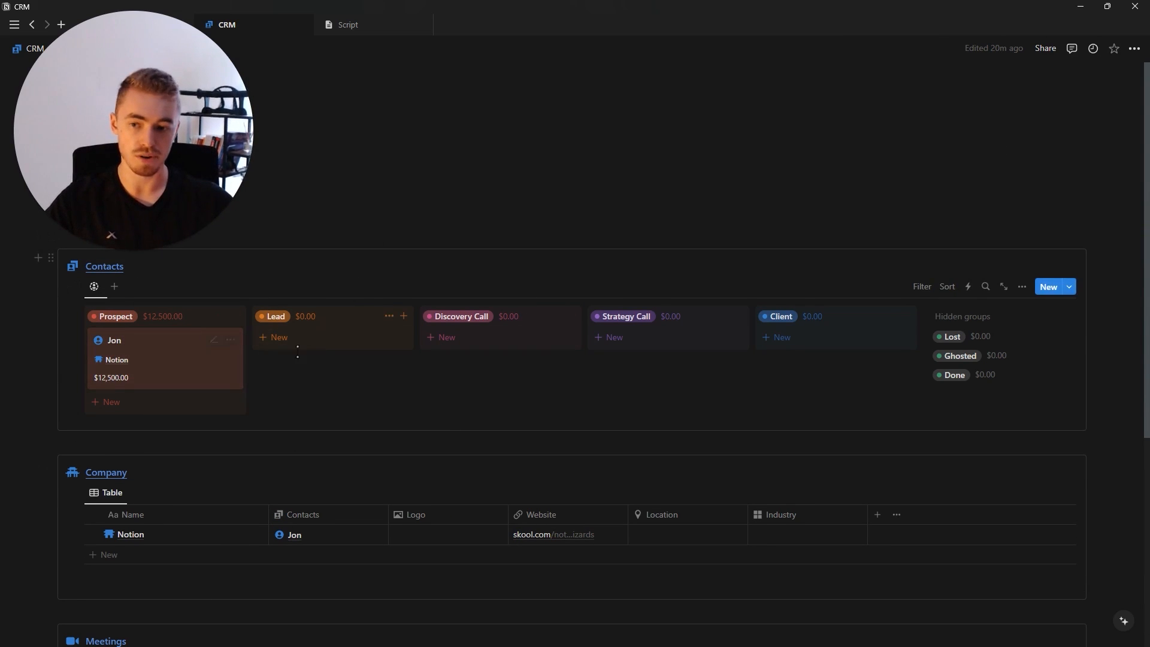
scroll(333, 360, "down", 3)
scroll(333, 360, "up", 1)
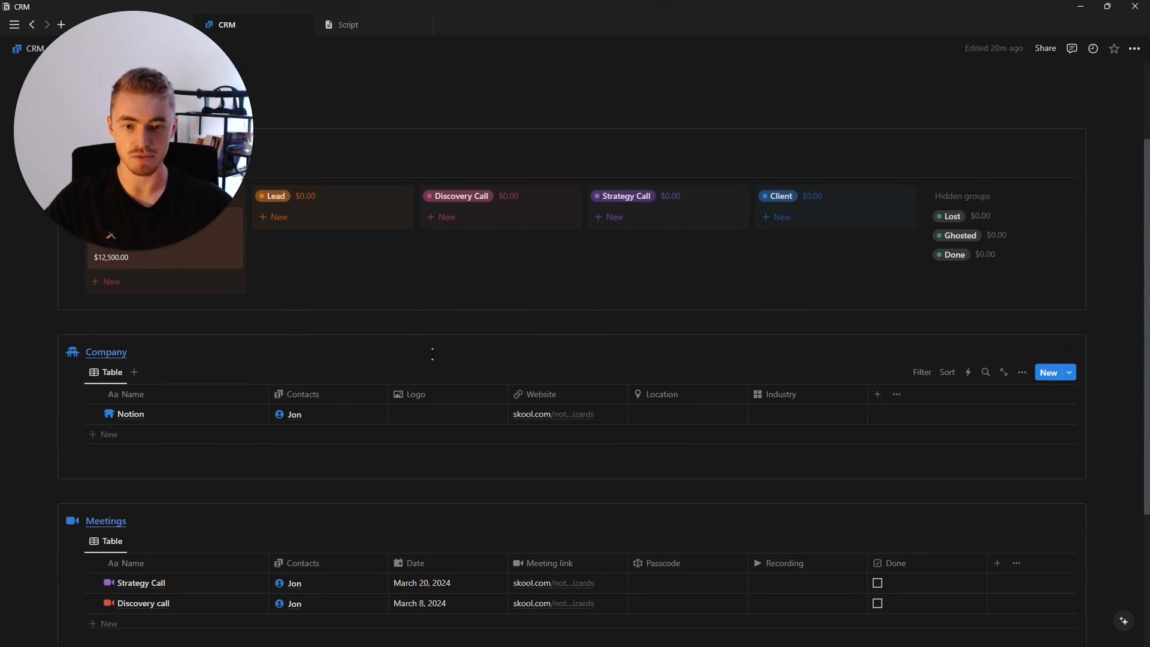
left_click(1023, 373)
left_click(968, 448)
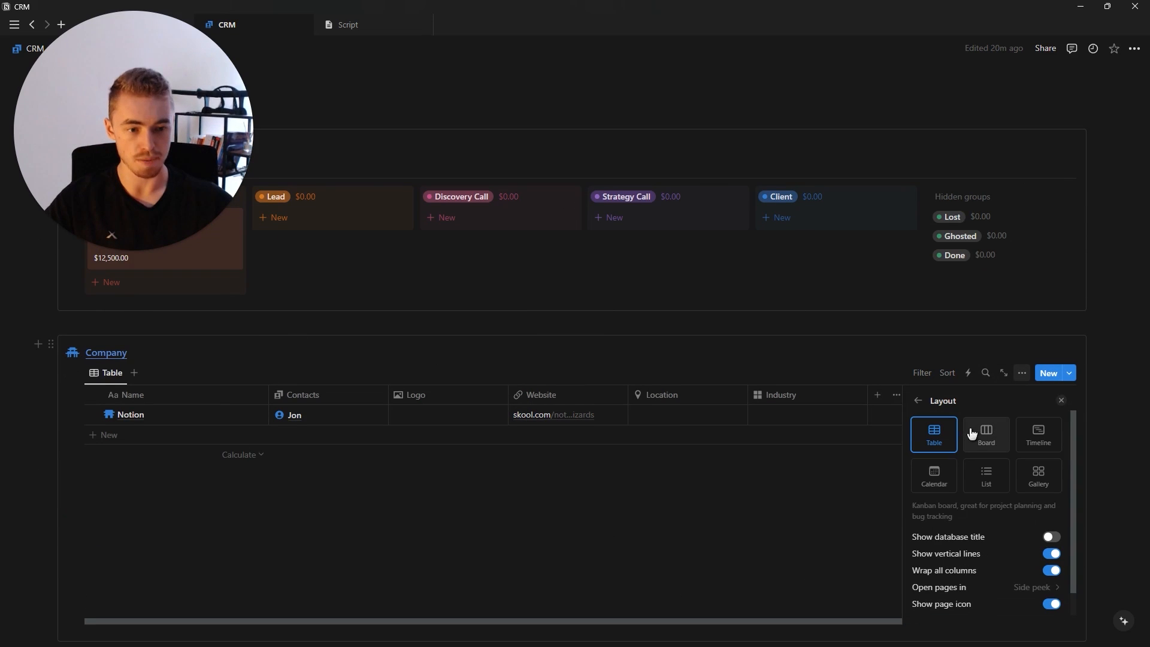
left_click(1041, 484)
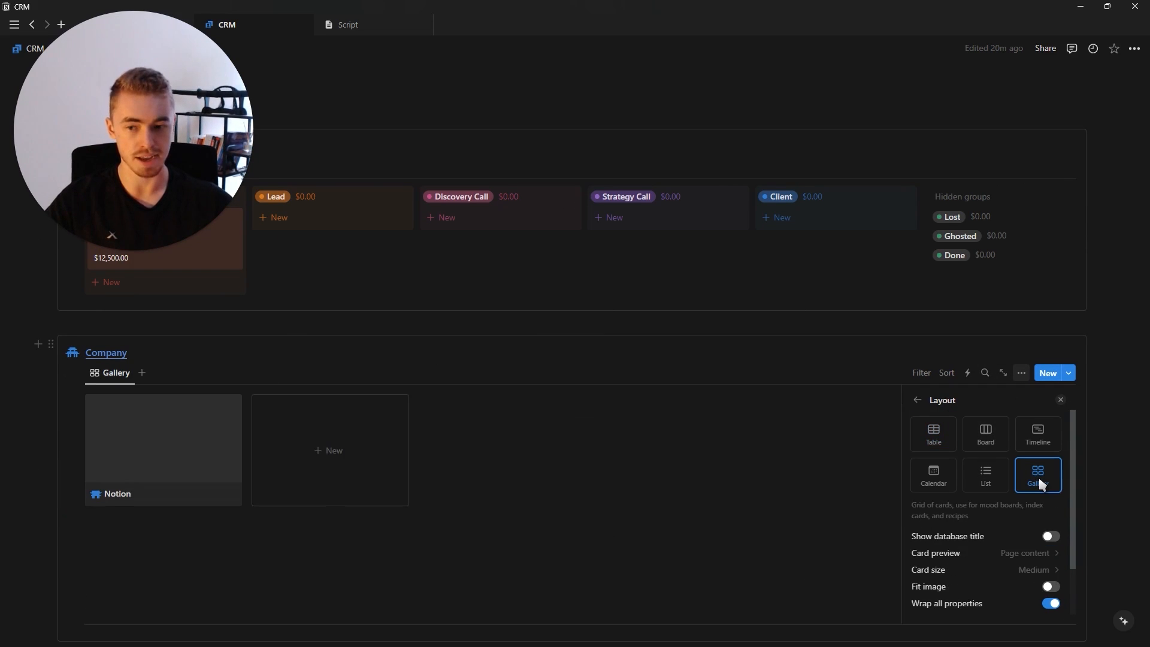
Step: Set the Company gallery's card preview to the Logo property
scroll(1010, 493, "down", 2)
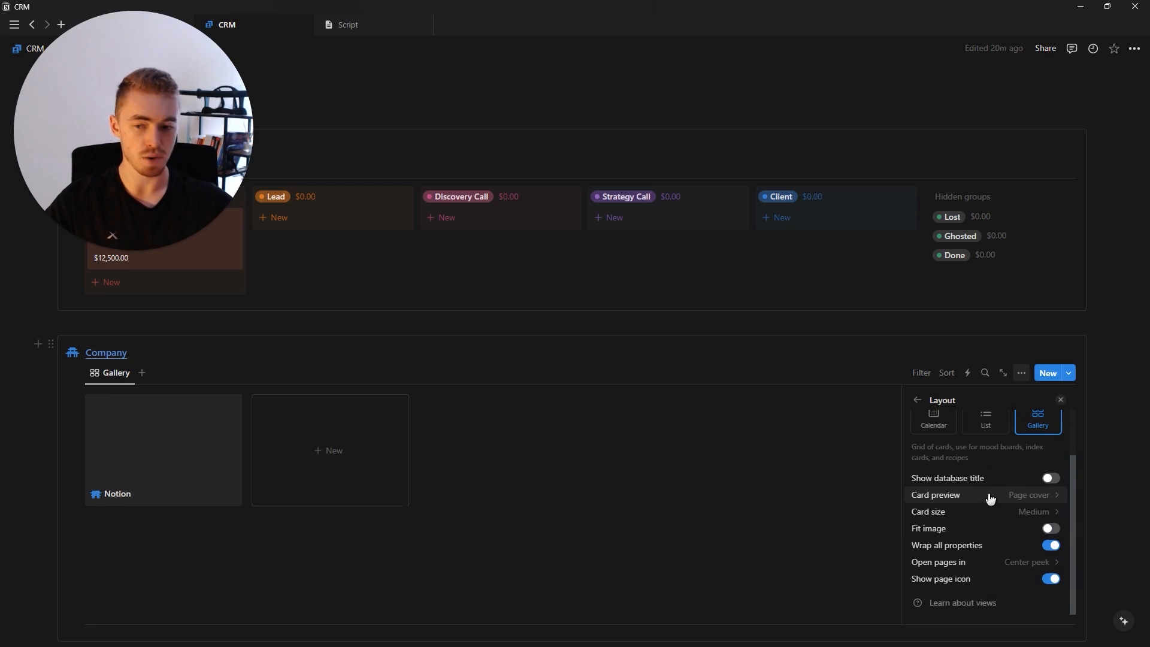
left_click(990, 497)
left_click(971, 566)
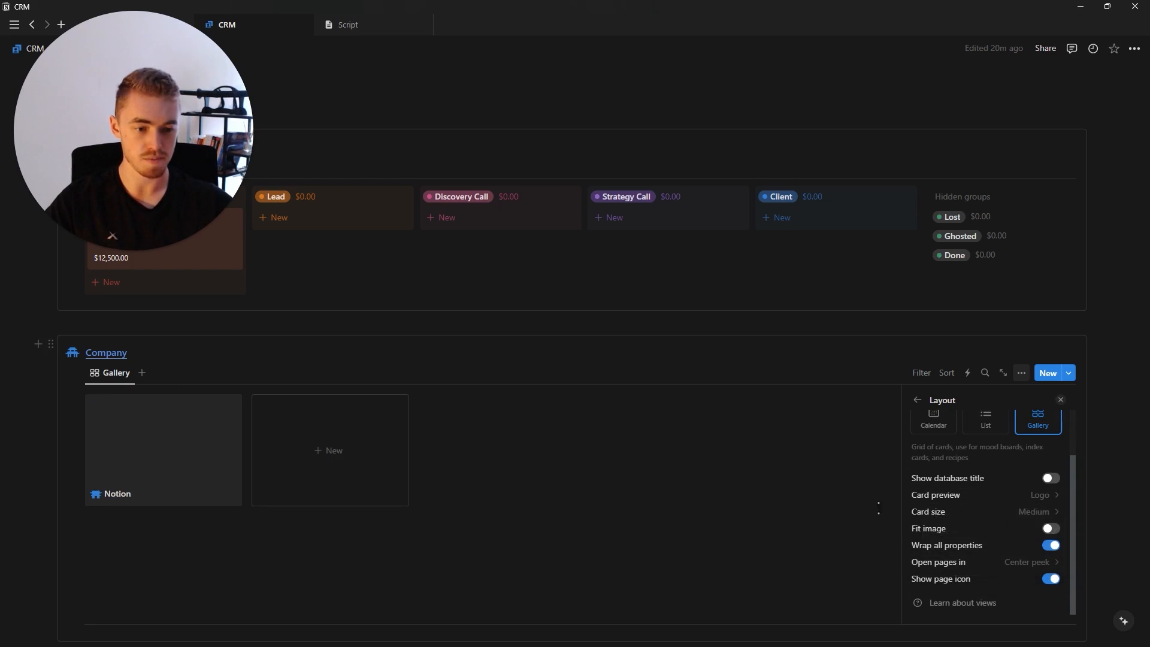
left_click(988, 499)
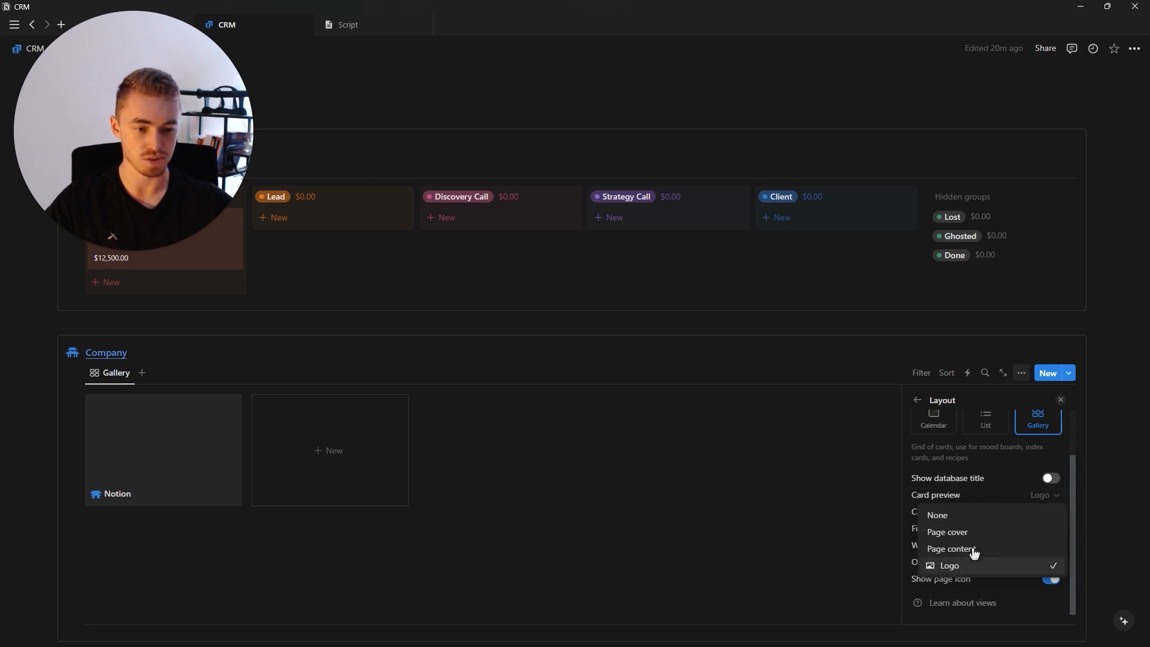
left_click(241, 454)
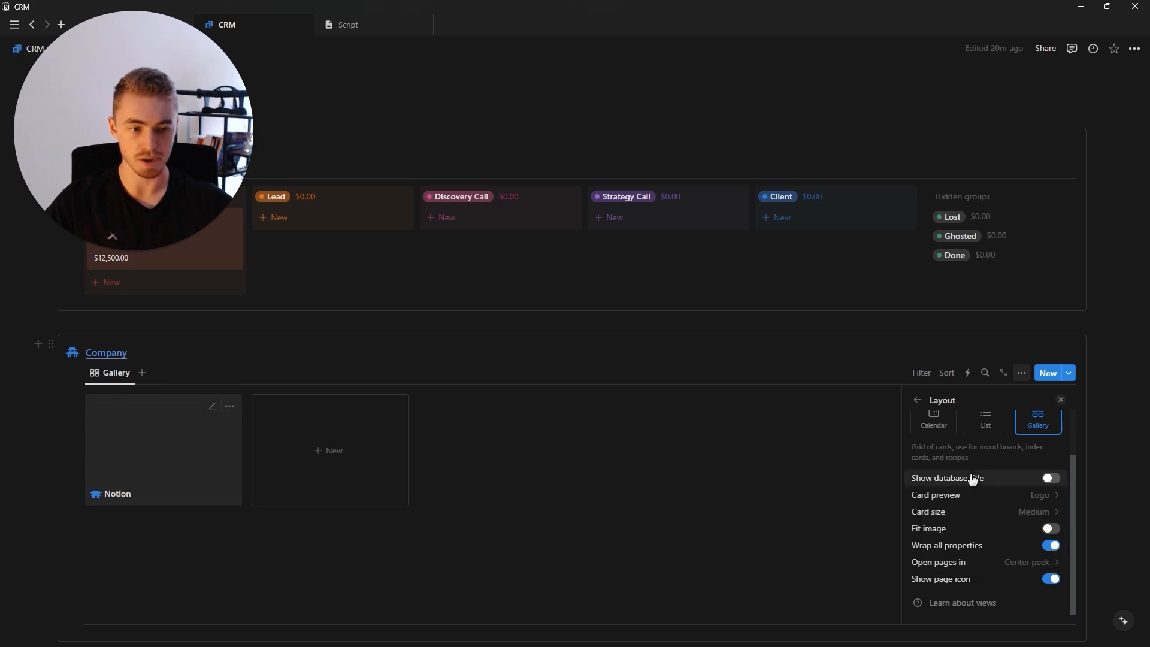
Step: Clear the Company gallery view's name and give the view the same icon as the Company database
scroll(971, 478, "up", 3)
left_click(917, 400)
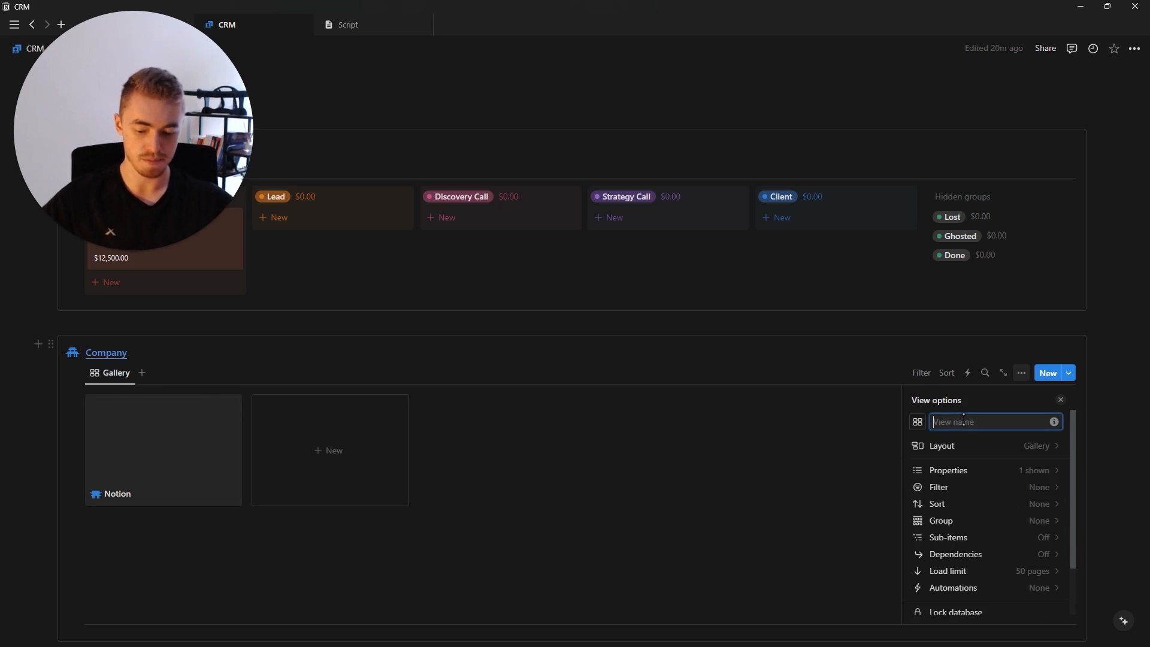
left_click(917, 422)
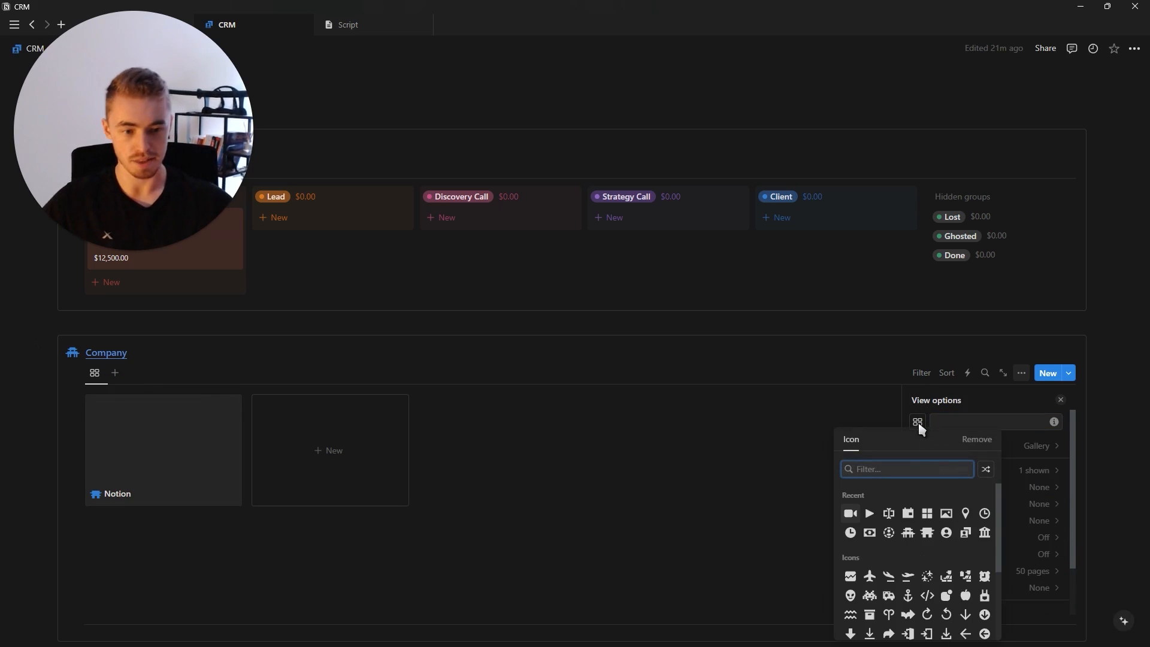
left_click(908, 532)
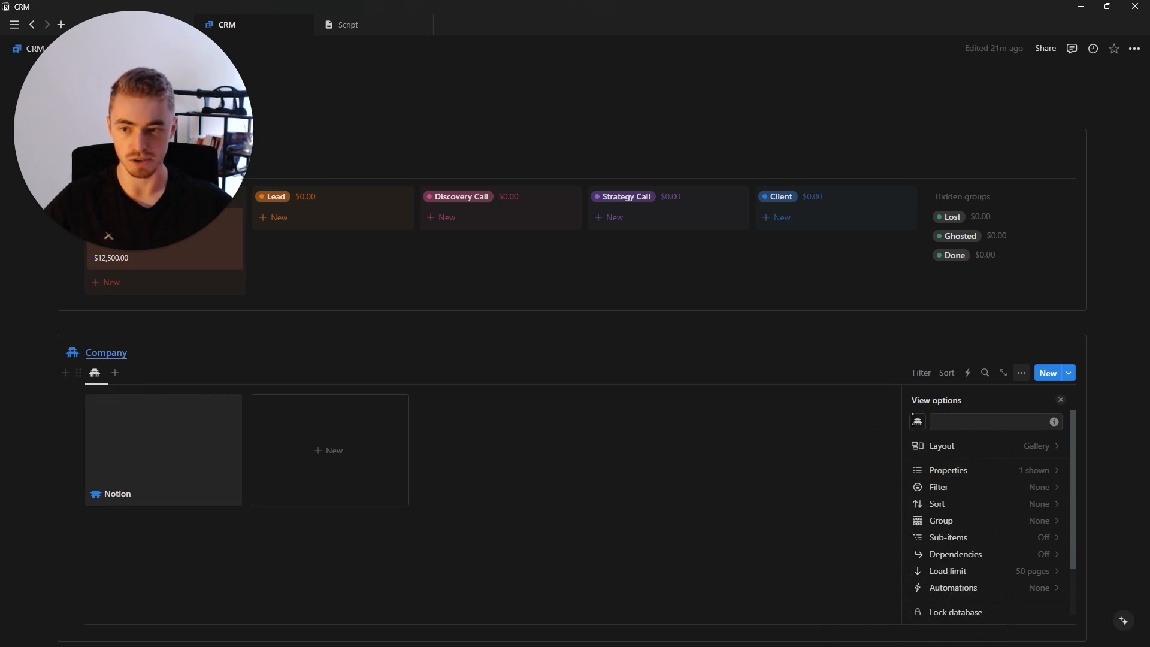
Step: Show the Website and Industry properties on the Company gallery cards
left_click(994, 472)
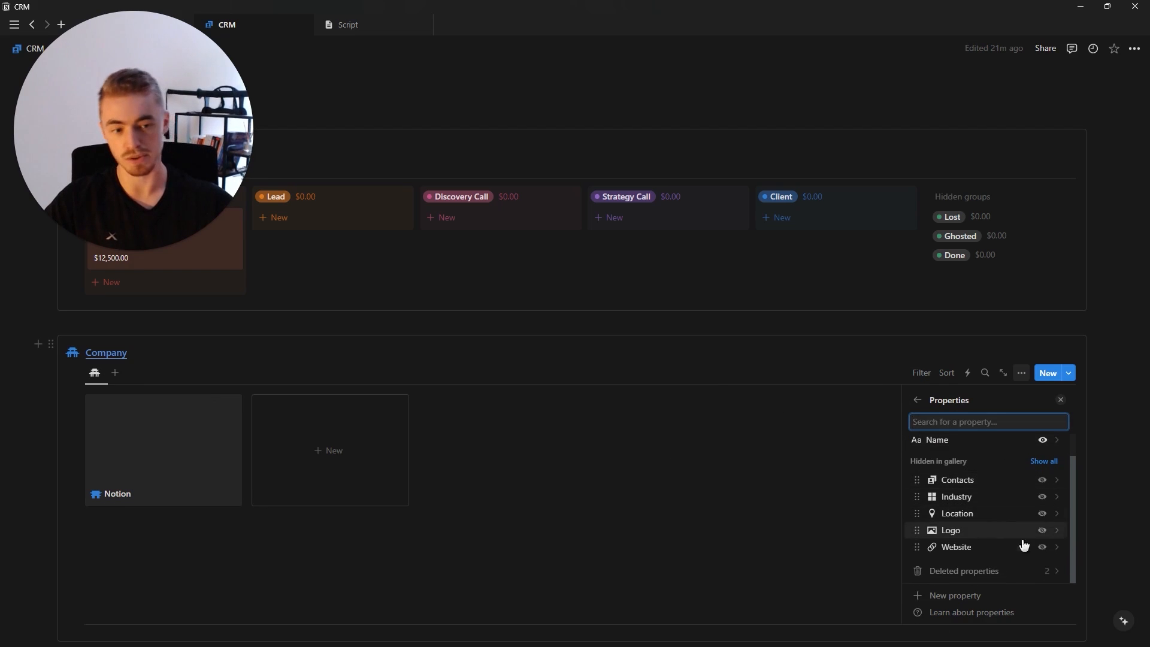
left_click(1042, 547)
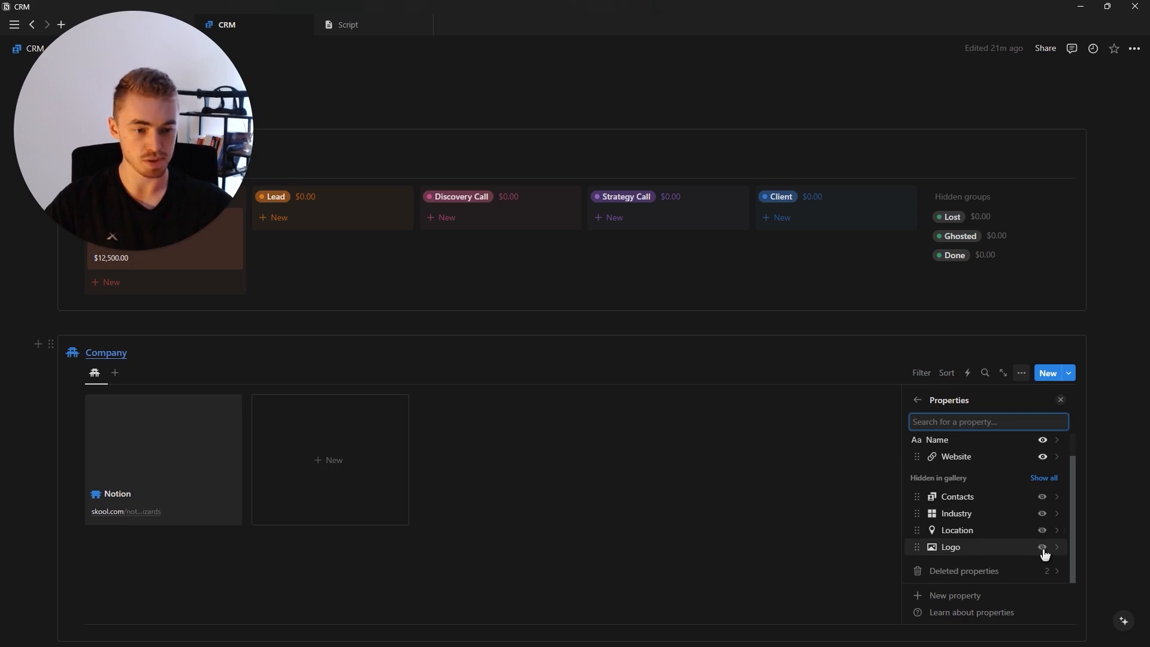
left_click(1043, 514)
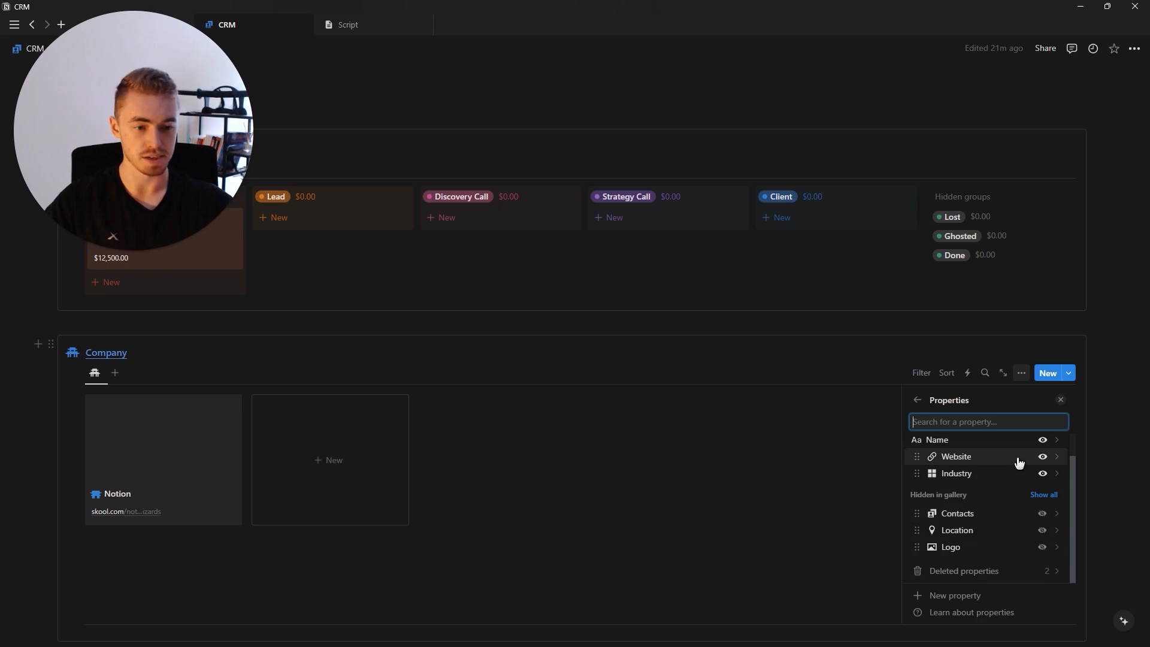
Step: In the Notion company page, create the Industry option E-commerce, assign it, and color it red
left_click(1060, 400)
left_click(182, 445)
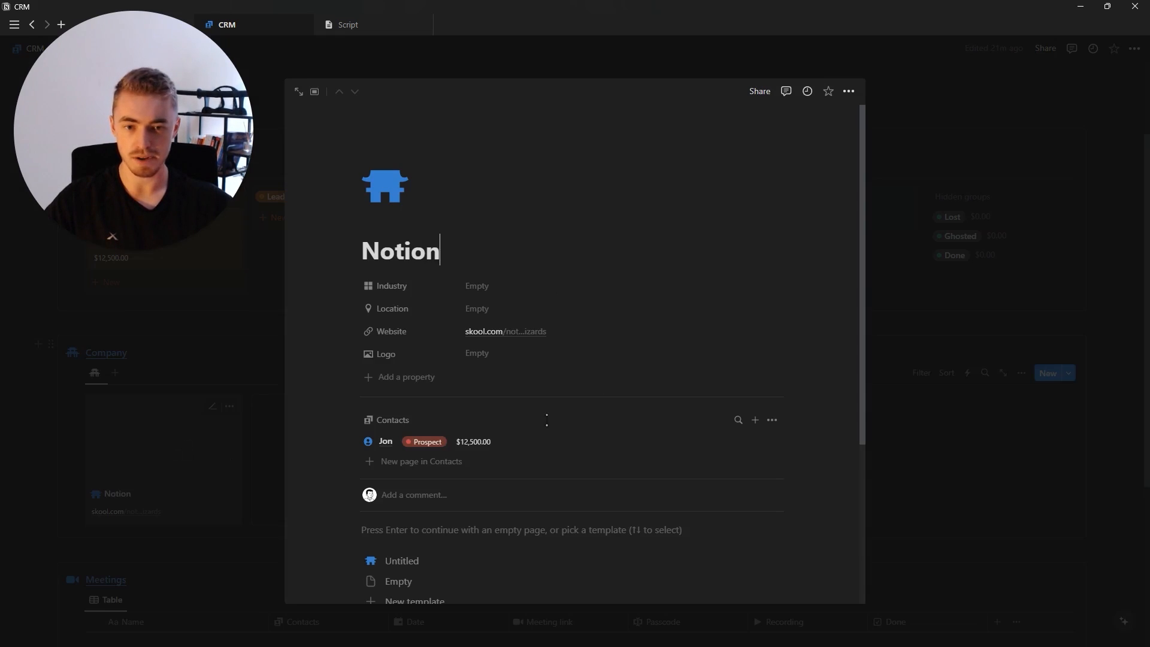
left_click(505, 287)
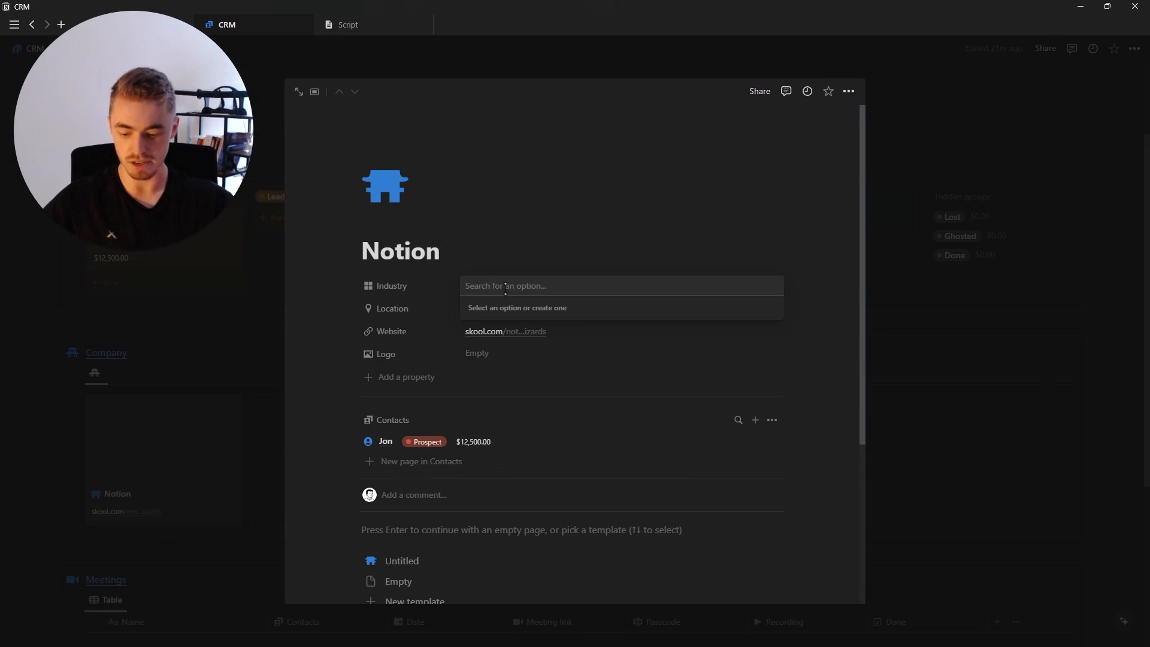
type("E-com")
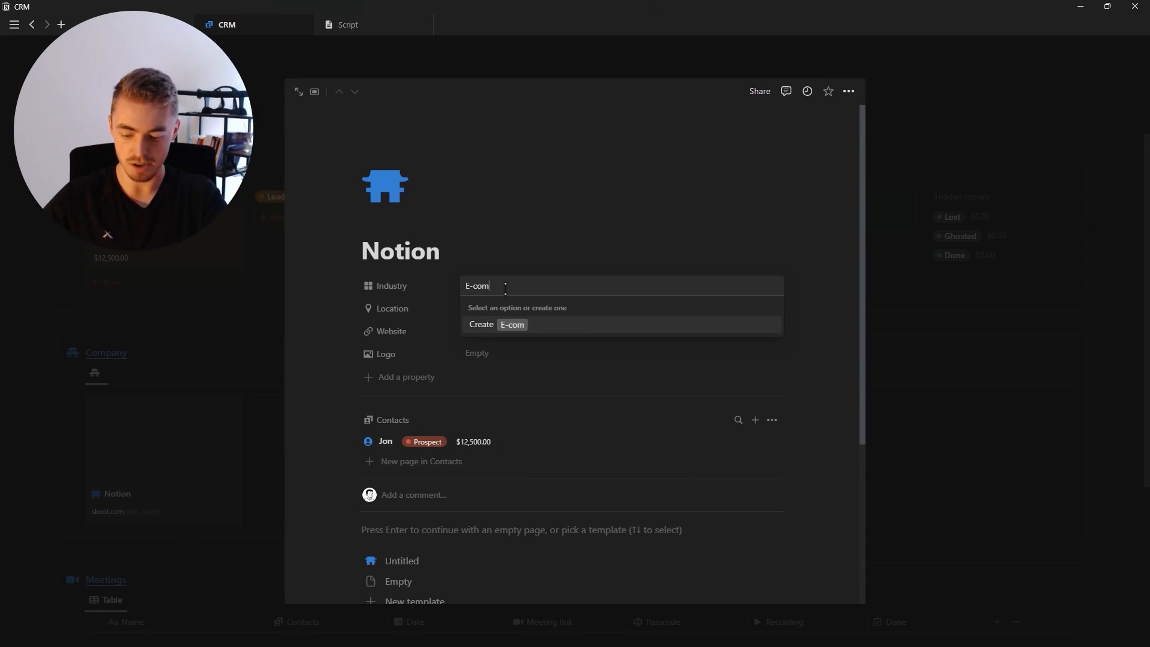
type("merce")
key("Return")
left_click(506, 291)
left_click(770, 325)
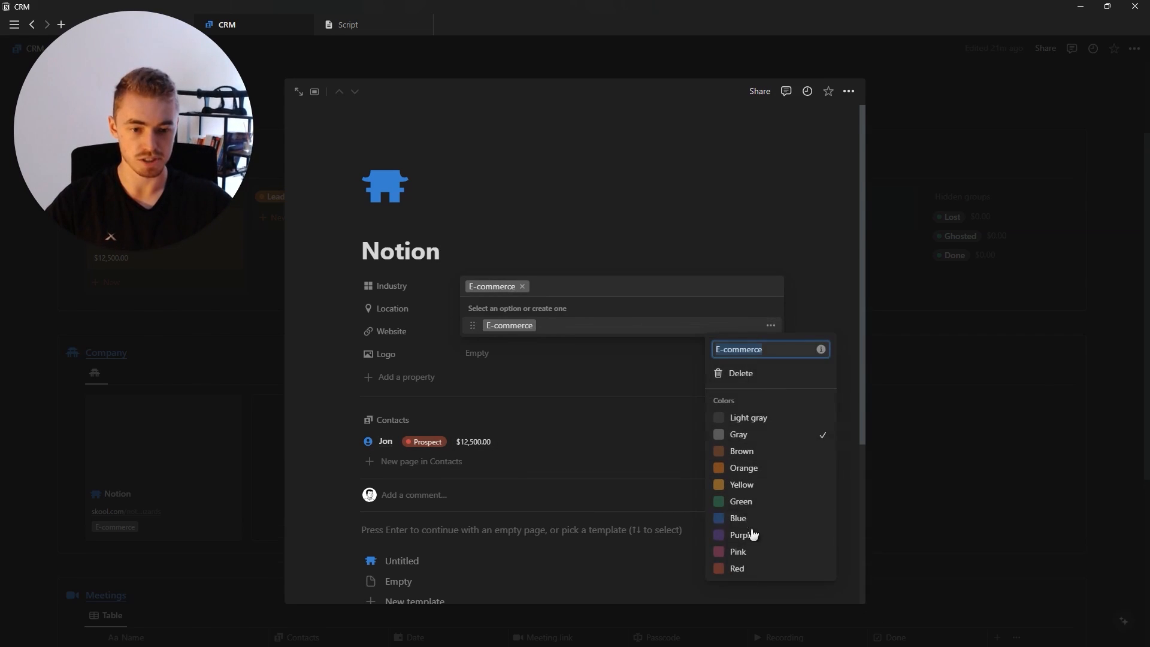
left_click(748, 573)
left_click(756, 207)
left_click(756, 207)
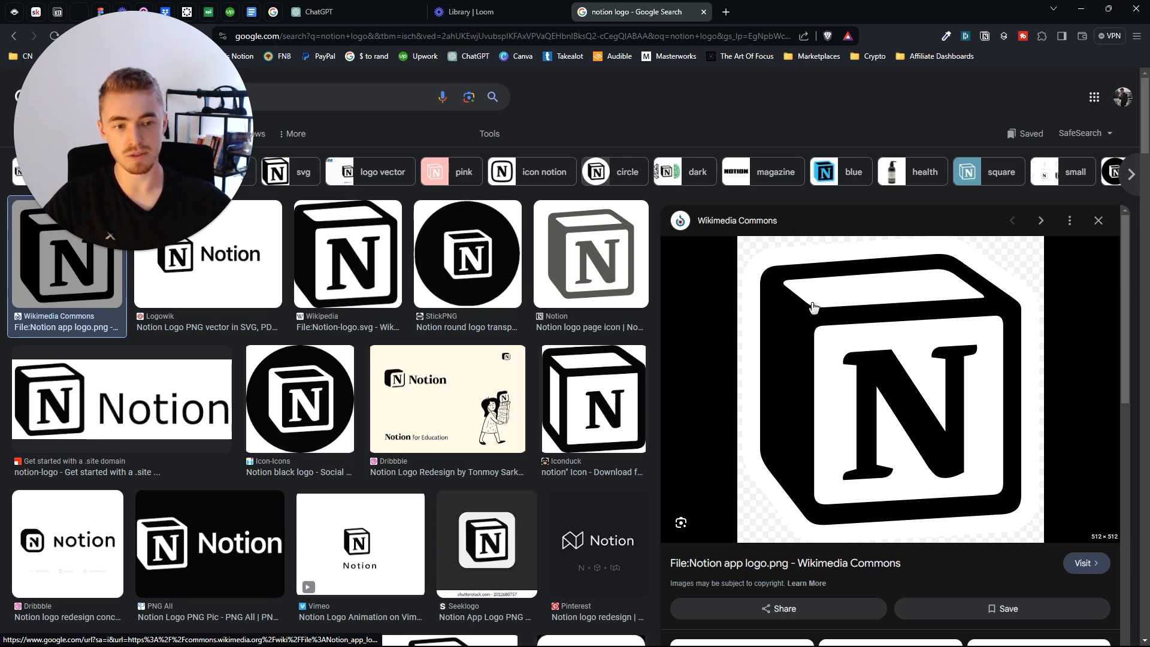
Step: Copy the image address of the Wikimedia Commons Notion app logo in the browser and embed it as the Notion company's Logo
right_click(913, 375)
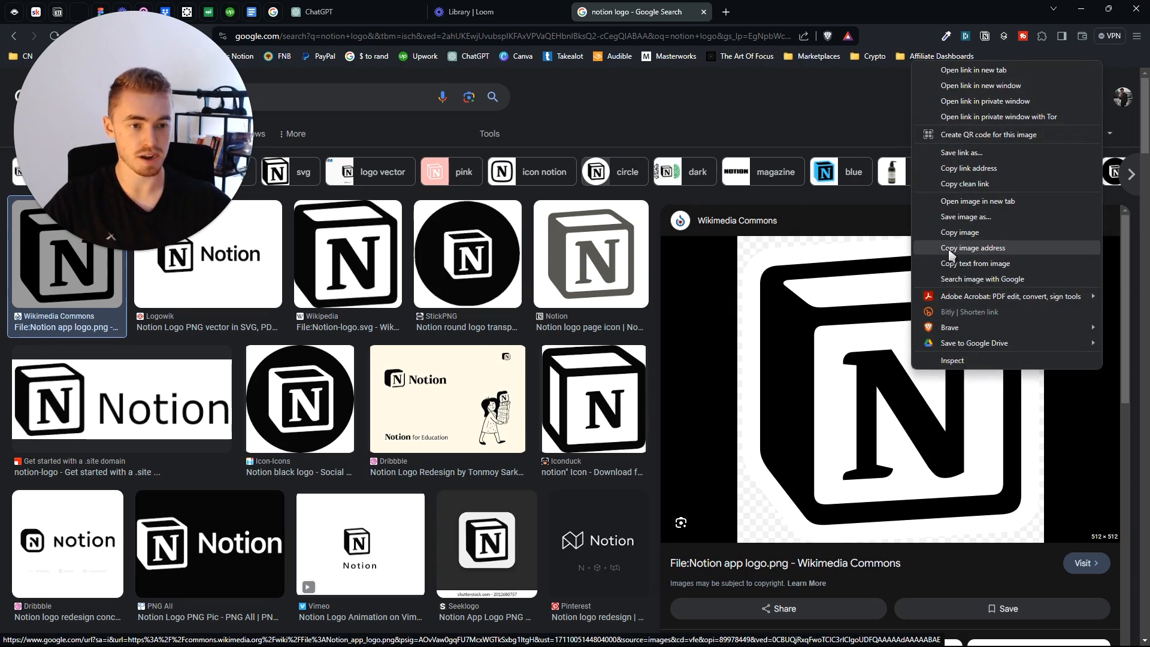
left_click(972, 248)
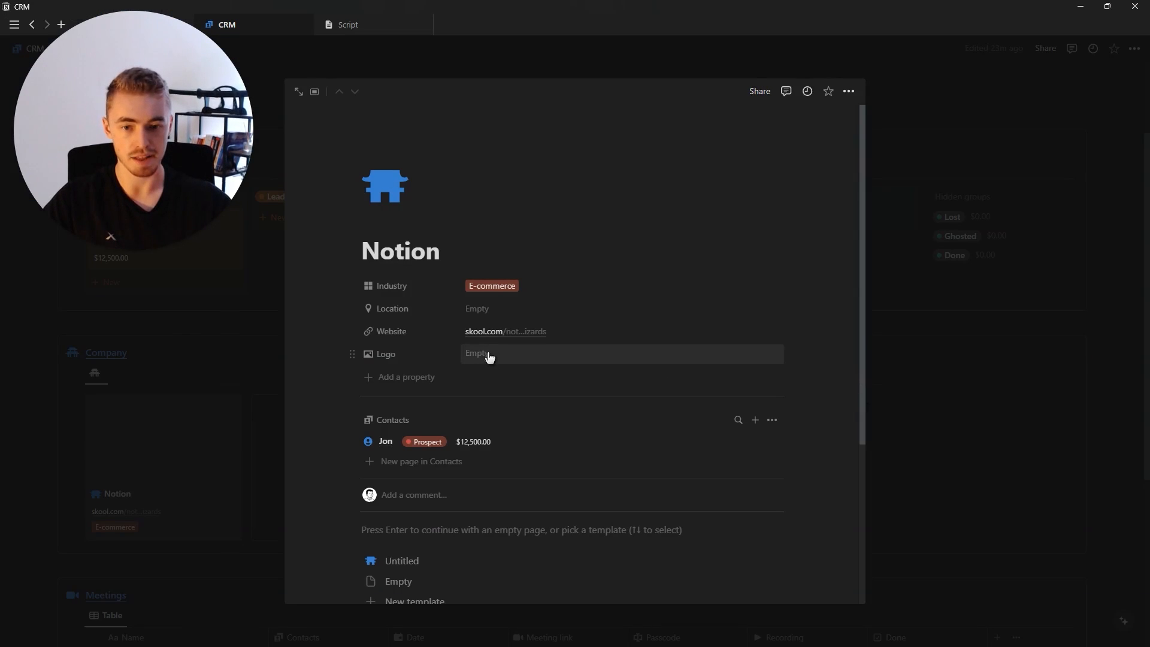
left_click(490, 357)
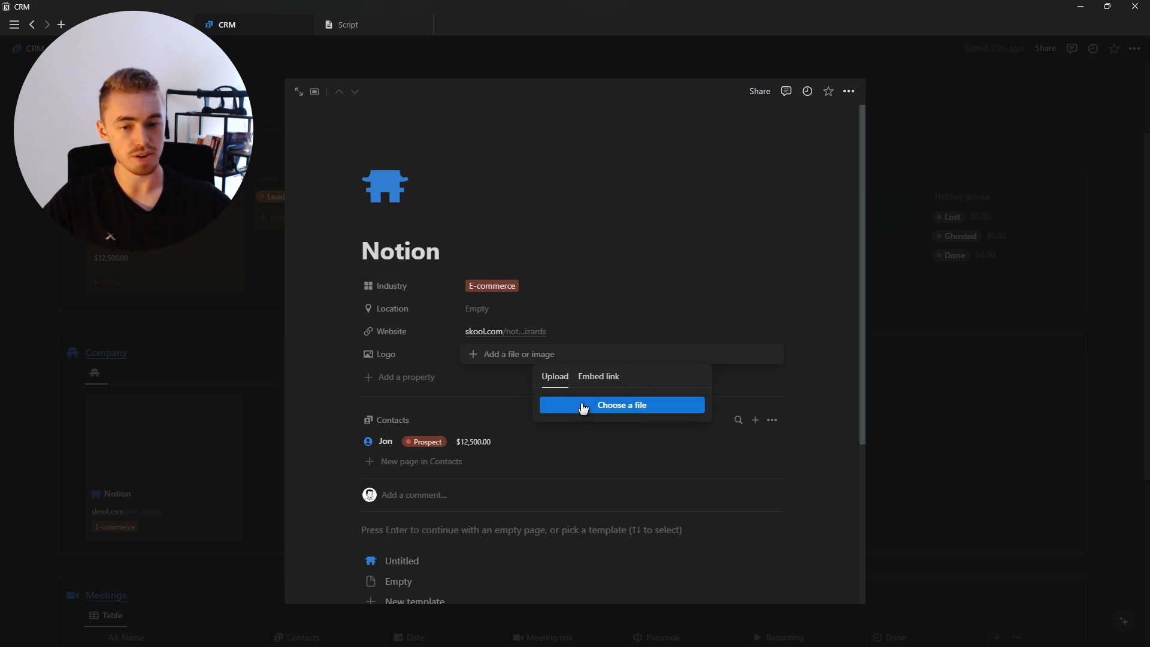
left_click(599, 376)
key("ctrl+v")
key("Return")
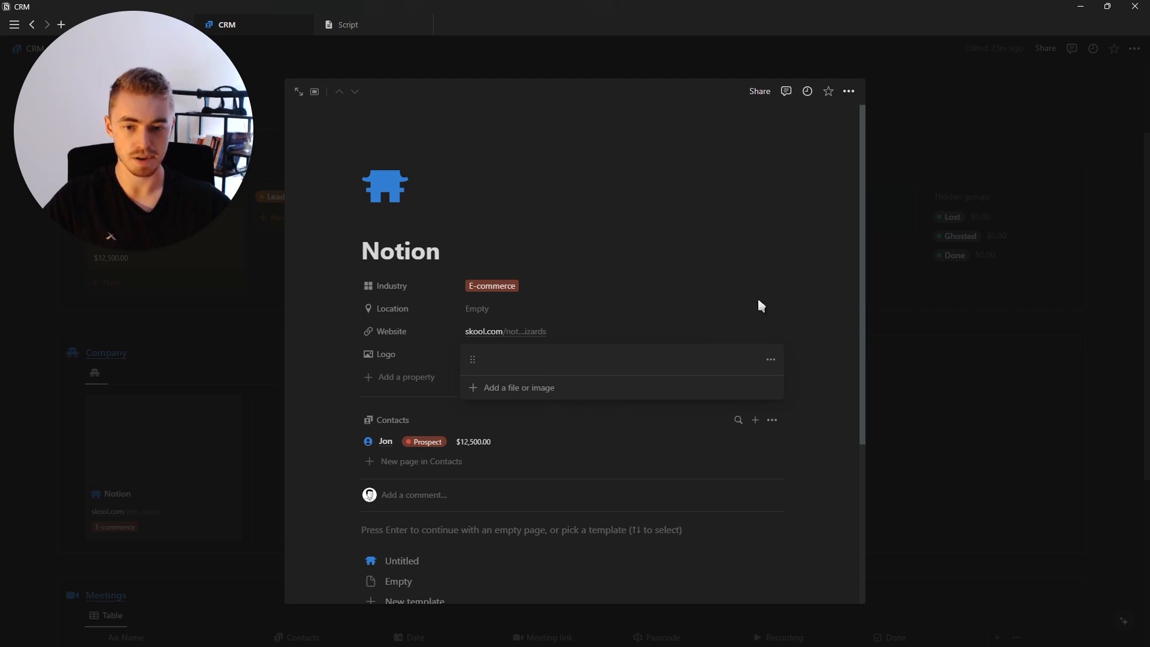
left_click(910, 286)
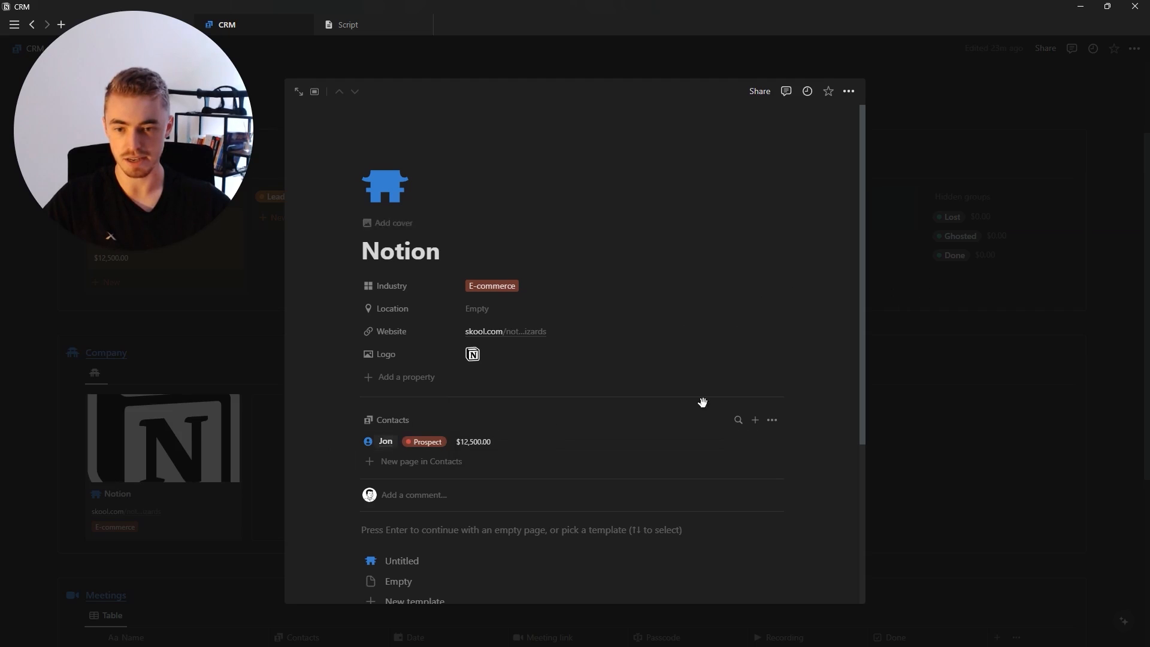
key("Escape")
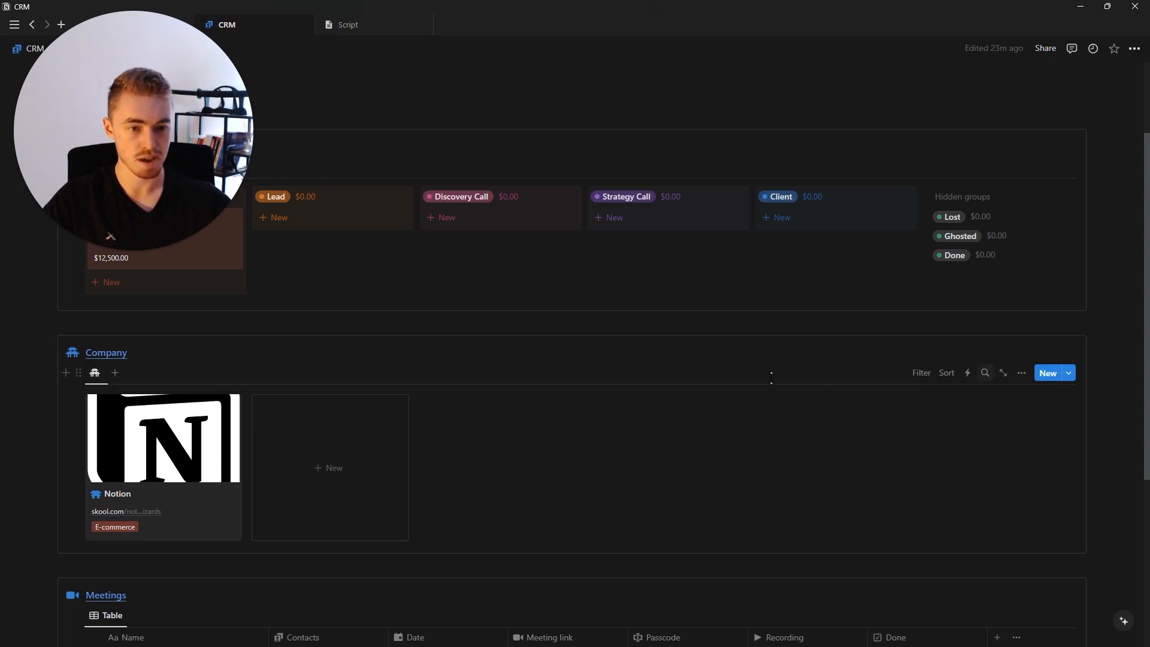
Step: Turn on Fit image for the Company gallery cards
left_click(1021, 373)
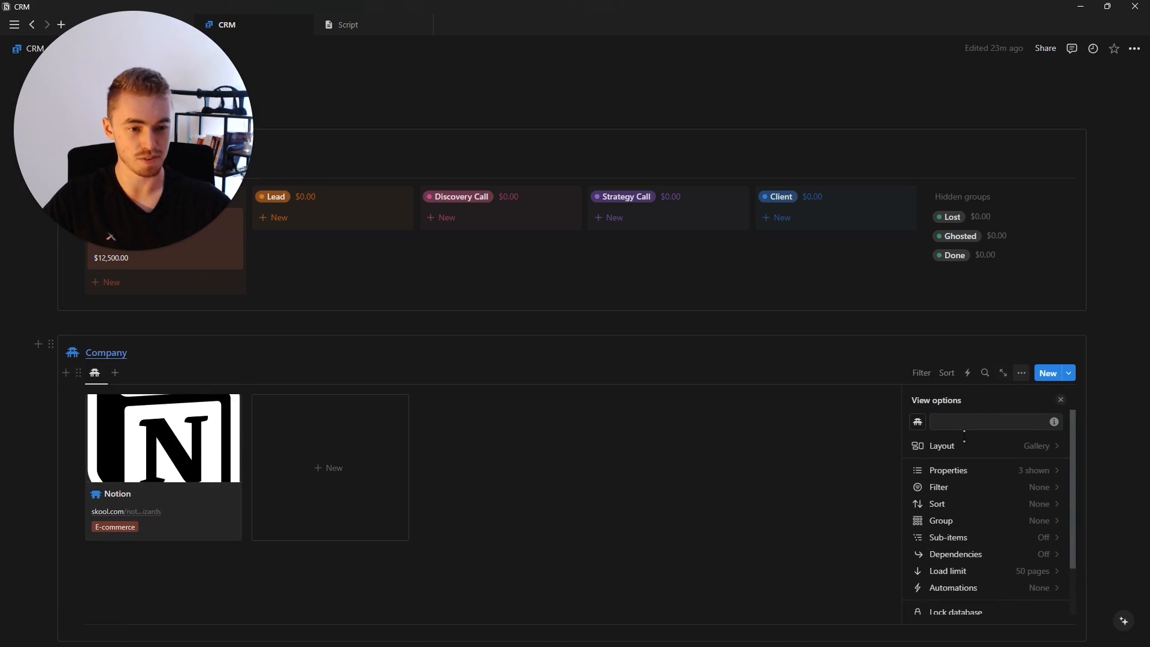
left_click(961, 454)
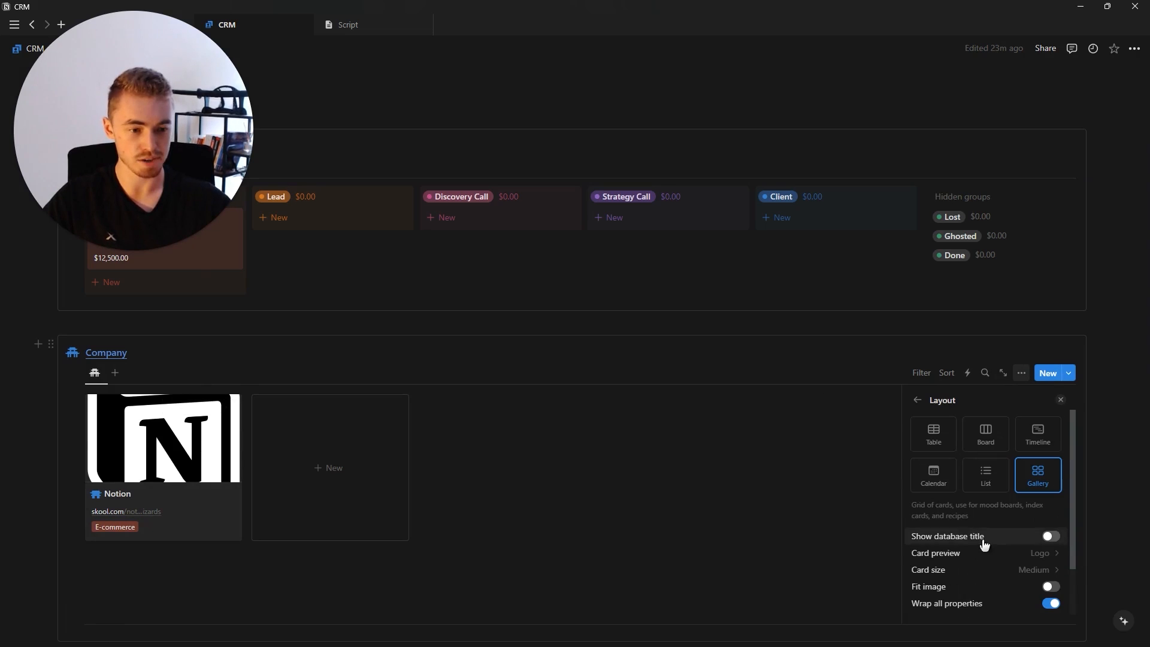
scroll(965, 531, "down", 2)
left_click(965, 531)
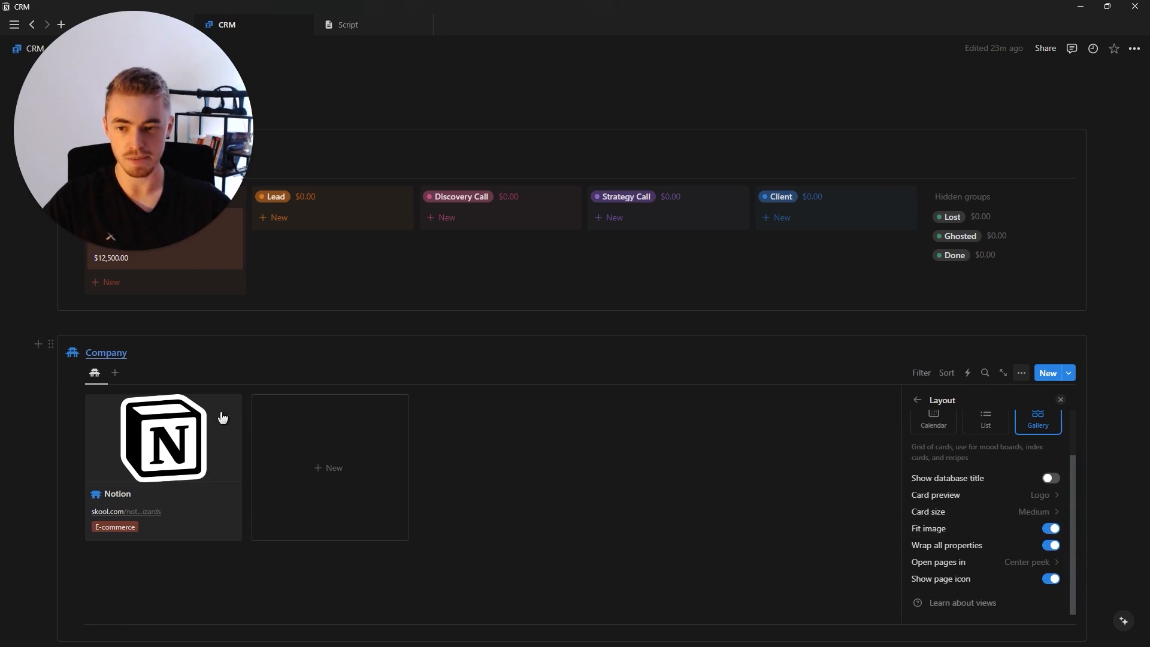
left_click(1060, 399)
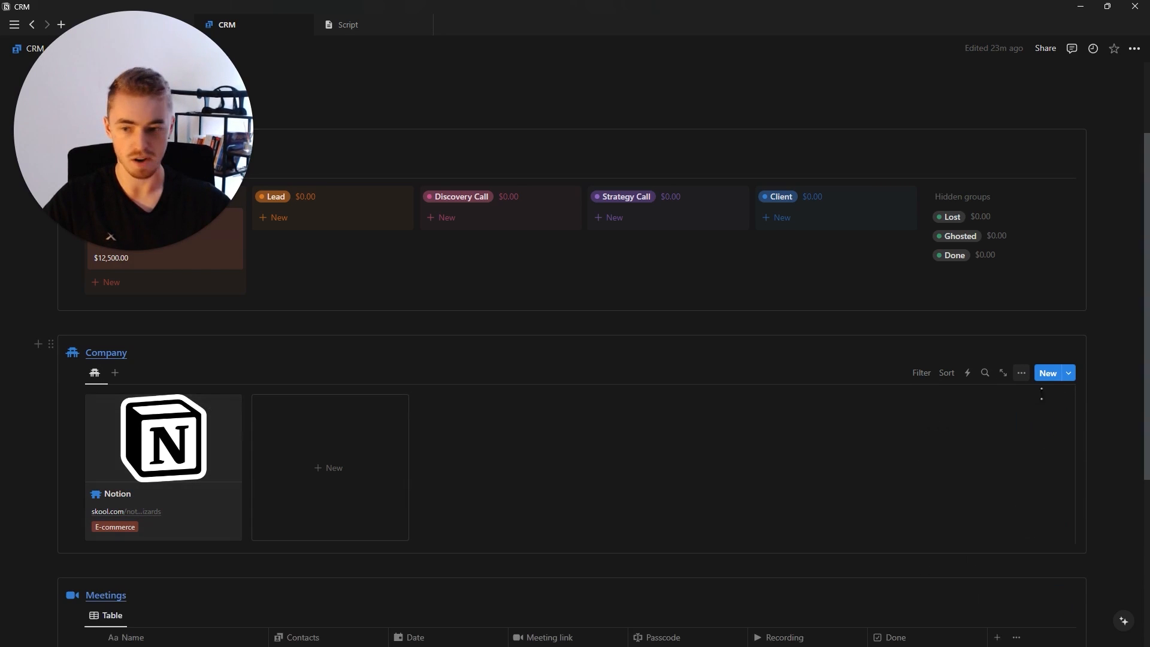
scroll(239, 431, "up", 1)
scroll(240, 431, "down", 1)
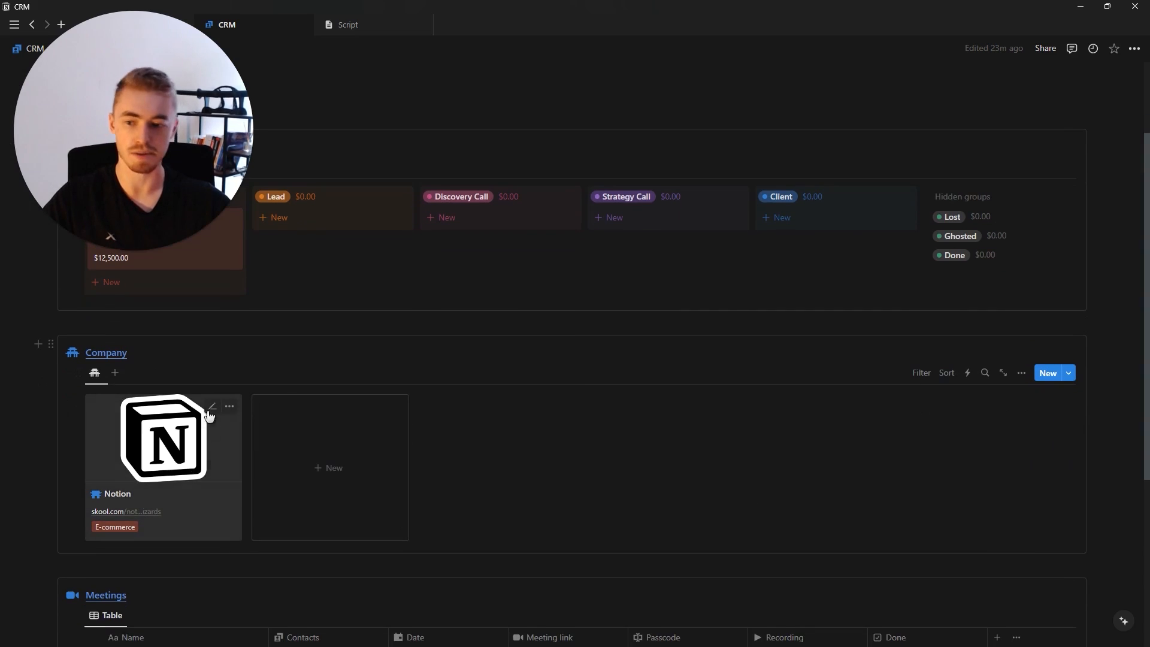
Step: Hide the Industry property and show Contacts below Website on the Company gallery cards
left_click(1022, 373)
left_click(980, 469)
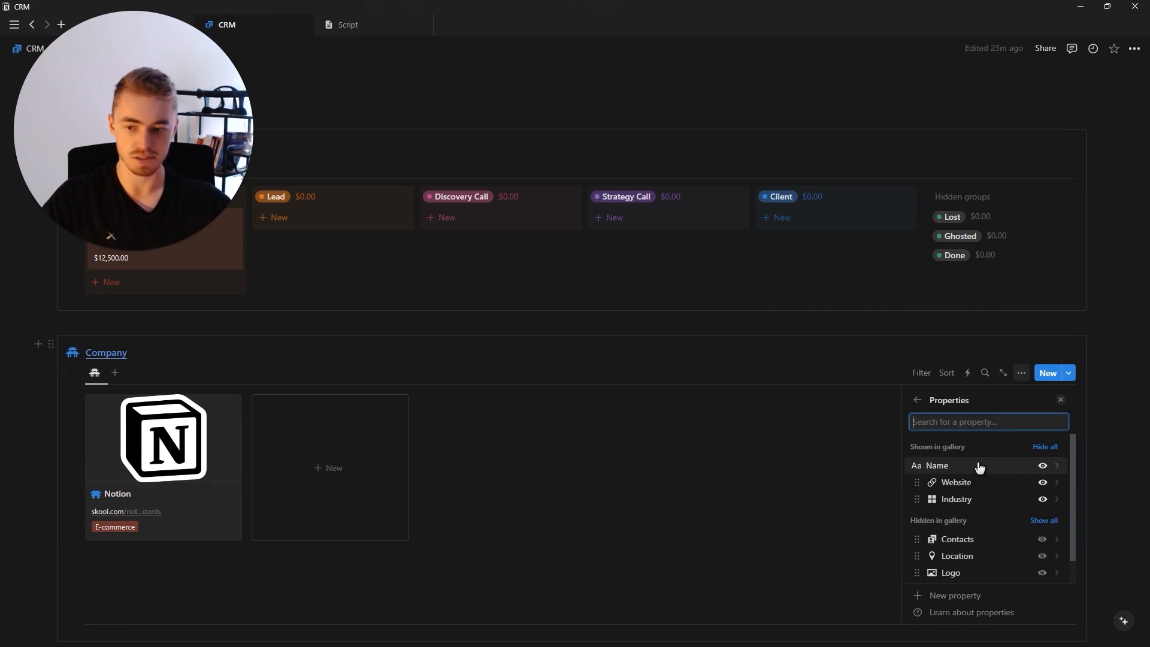
left_click(1043, 499)
left_click(1061, 400)
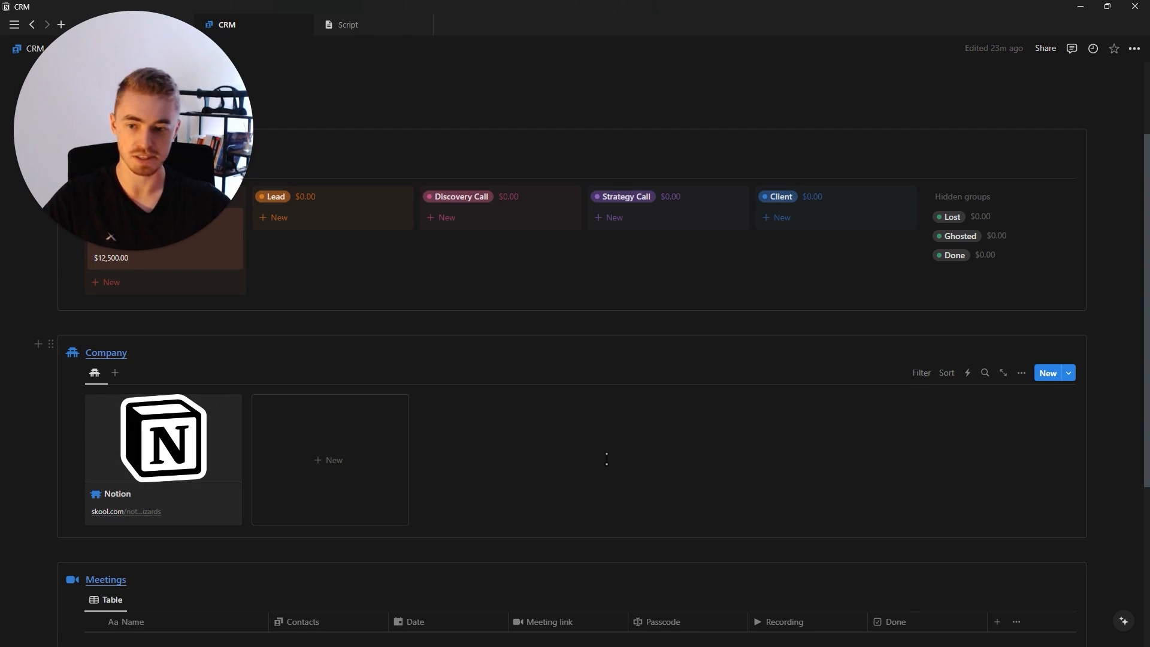
left_click(1022, 373)
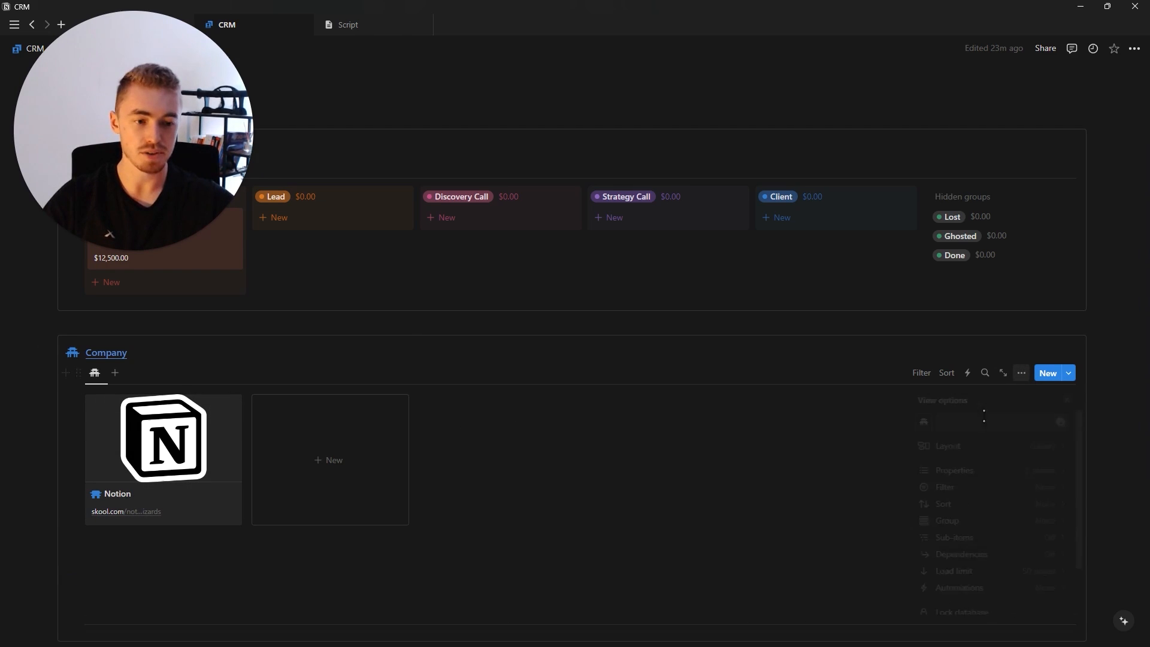
left_click(976, 469)
left_click(1043, 540)
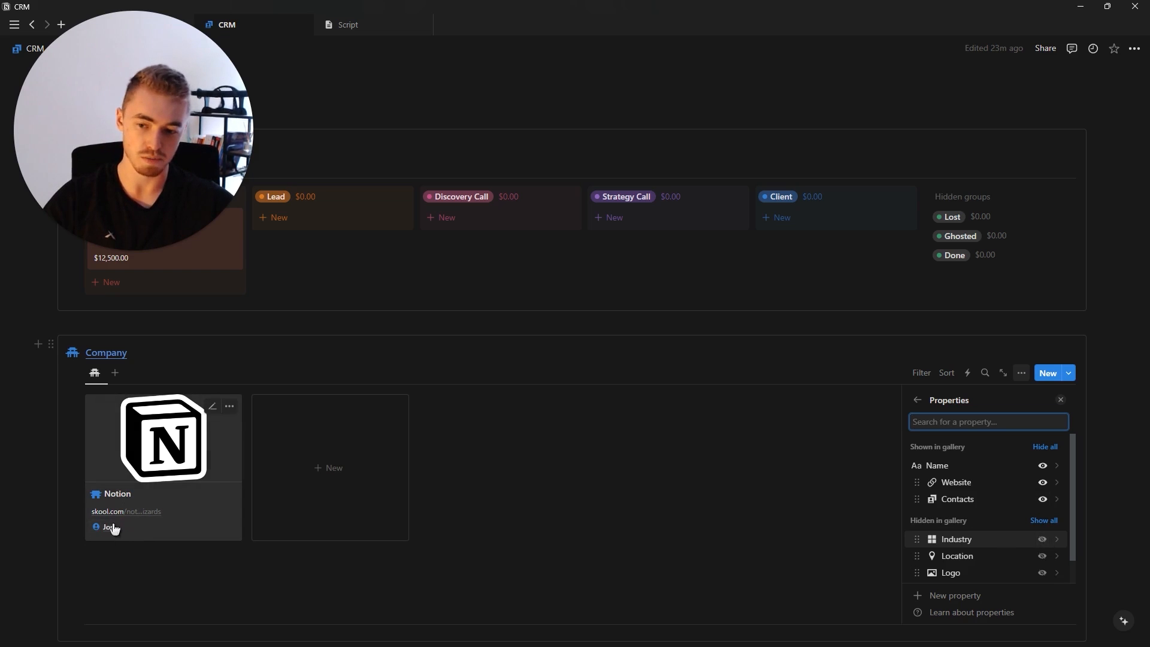
left_click_drag(954, 509, 966, 482)
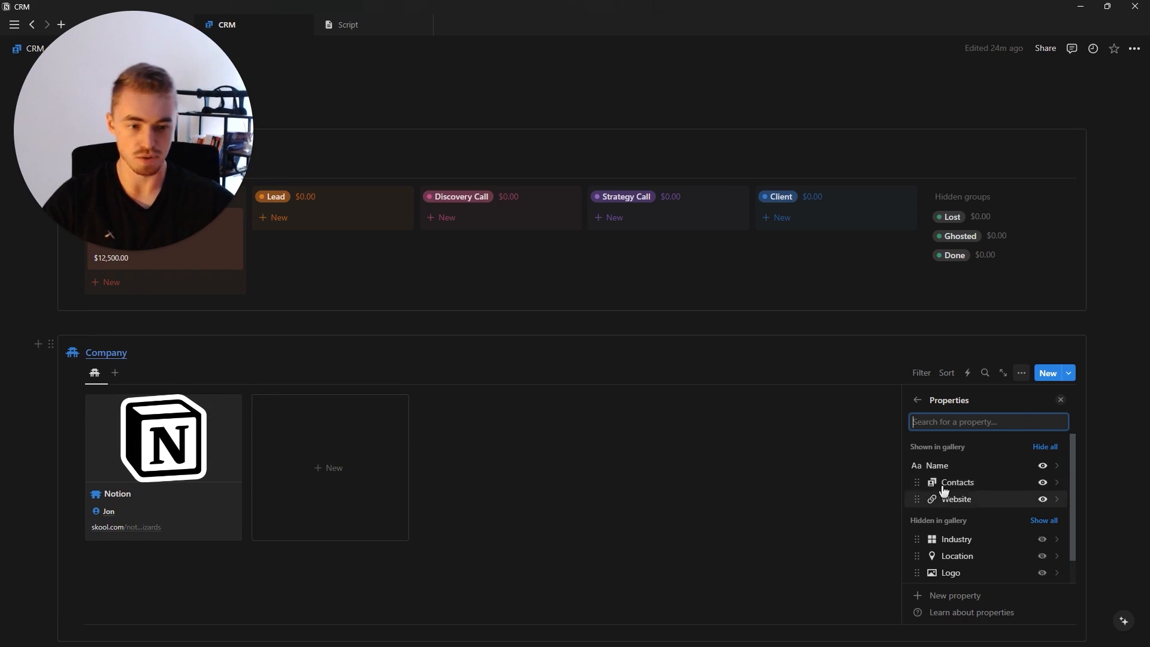
left_click_drag(967, 482, 972, 498)
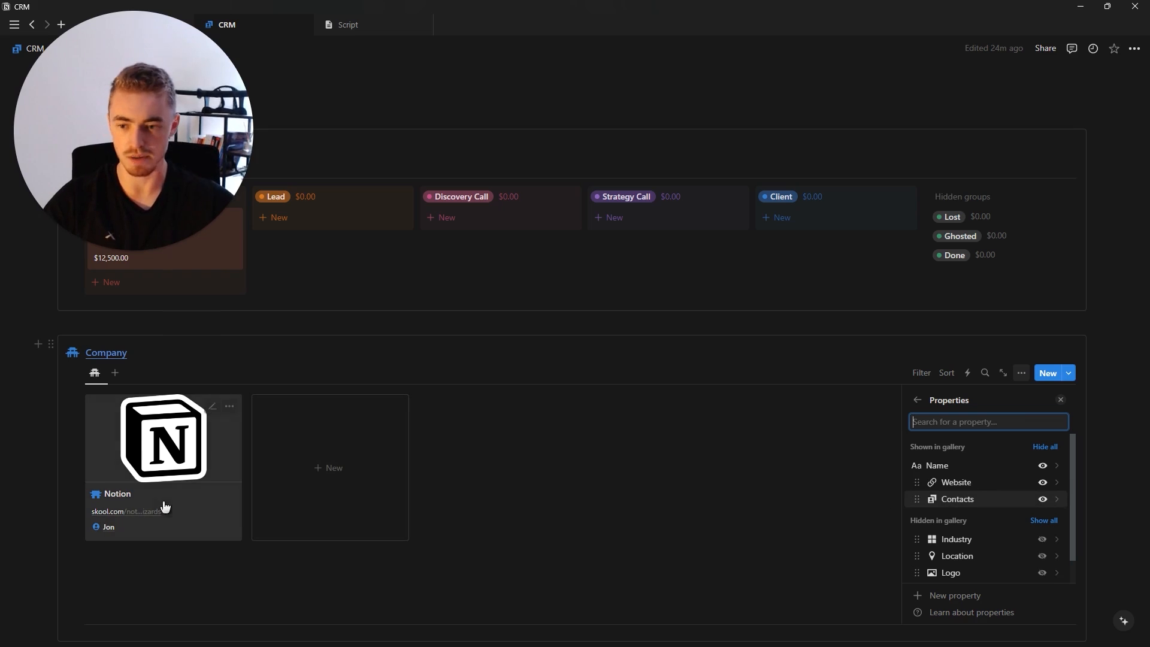
left_click(1060, 400)
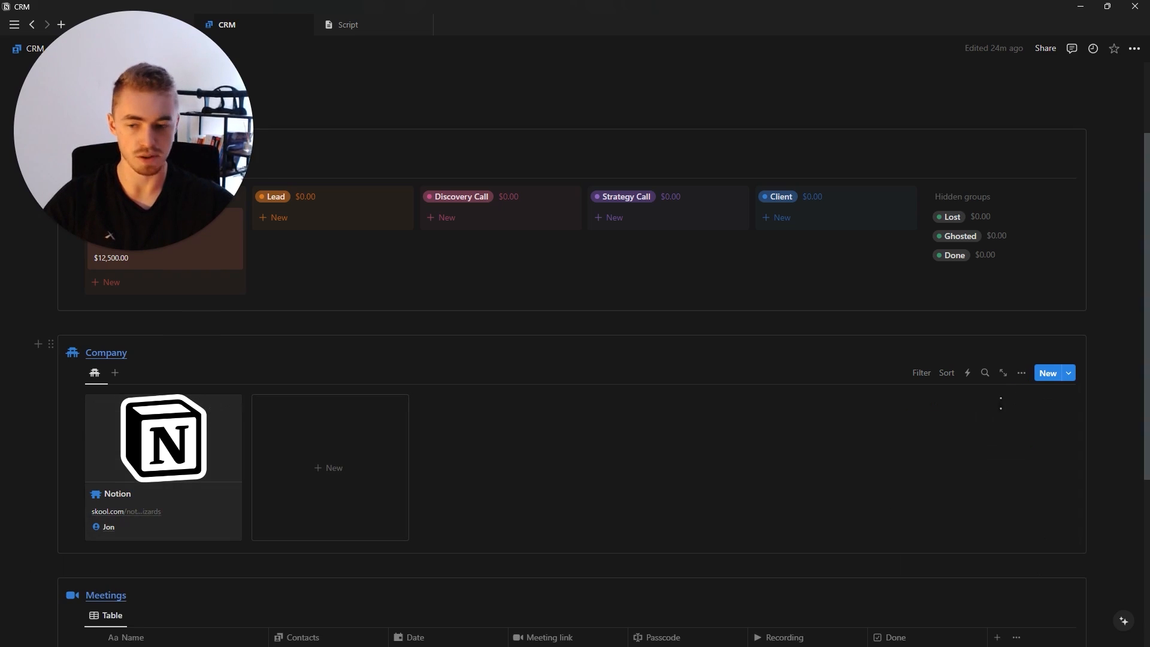
Step: Change the Meetings database view on the CRM page from a table to a Gallery layout
scroll(677, 347, "down", 5)
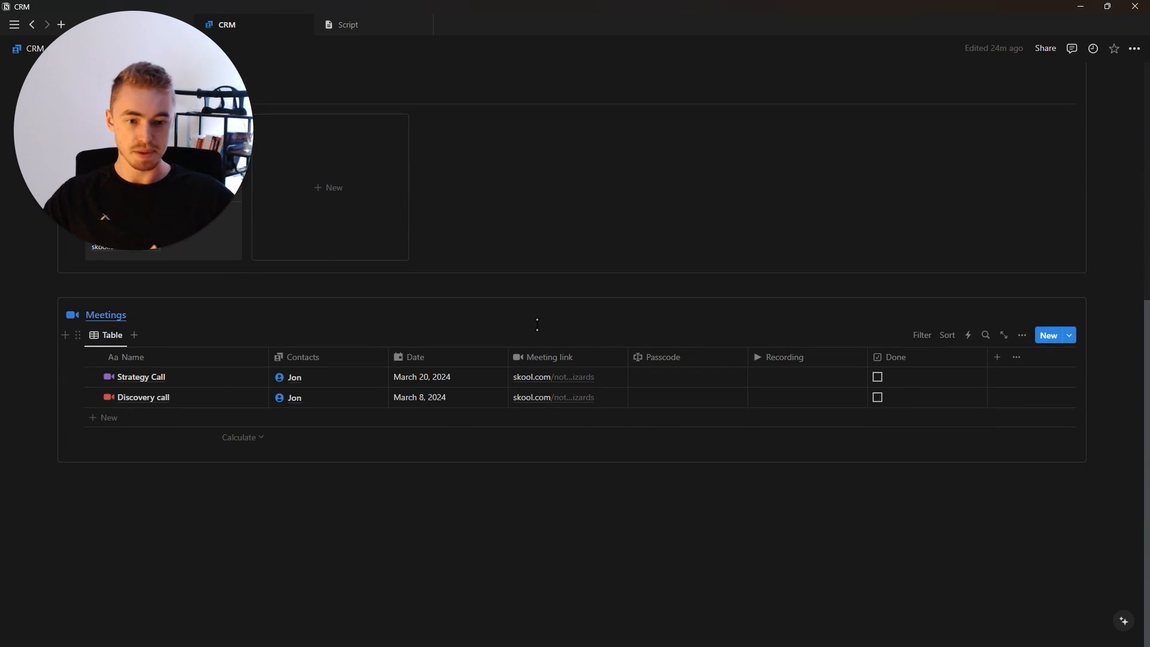
left_click(1022, 335)
left_click(937, 410)
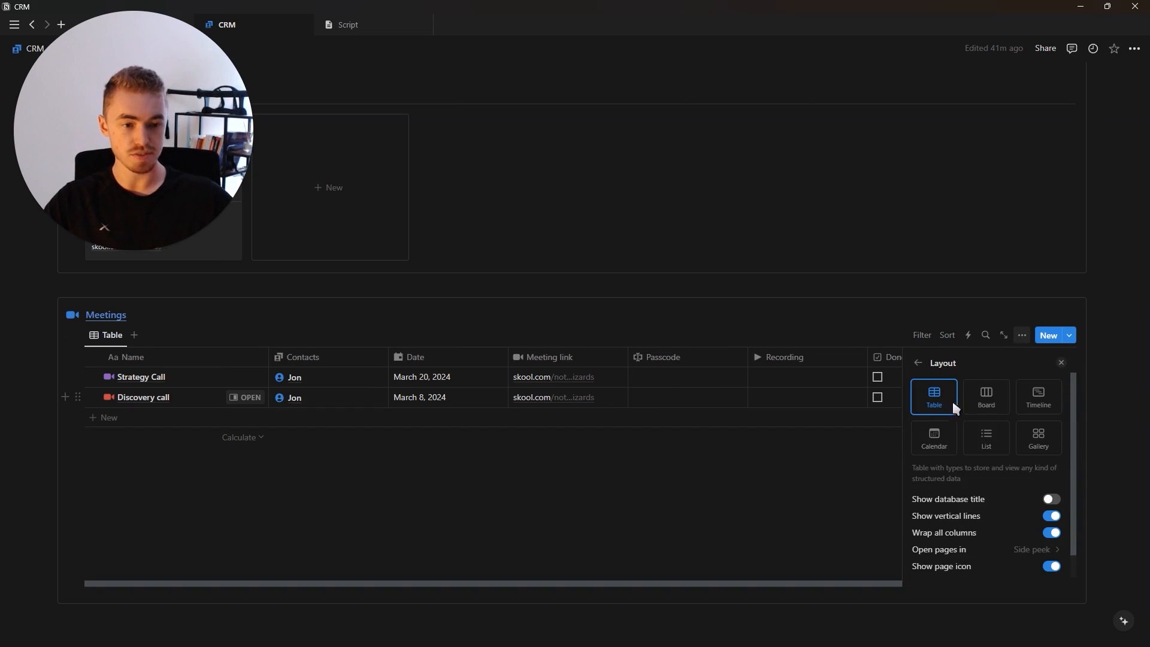
left_click(1031, 441)
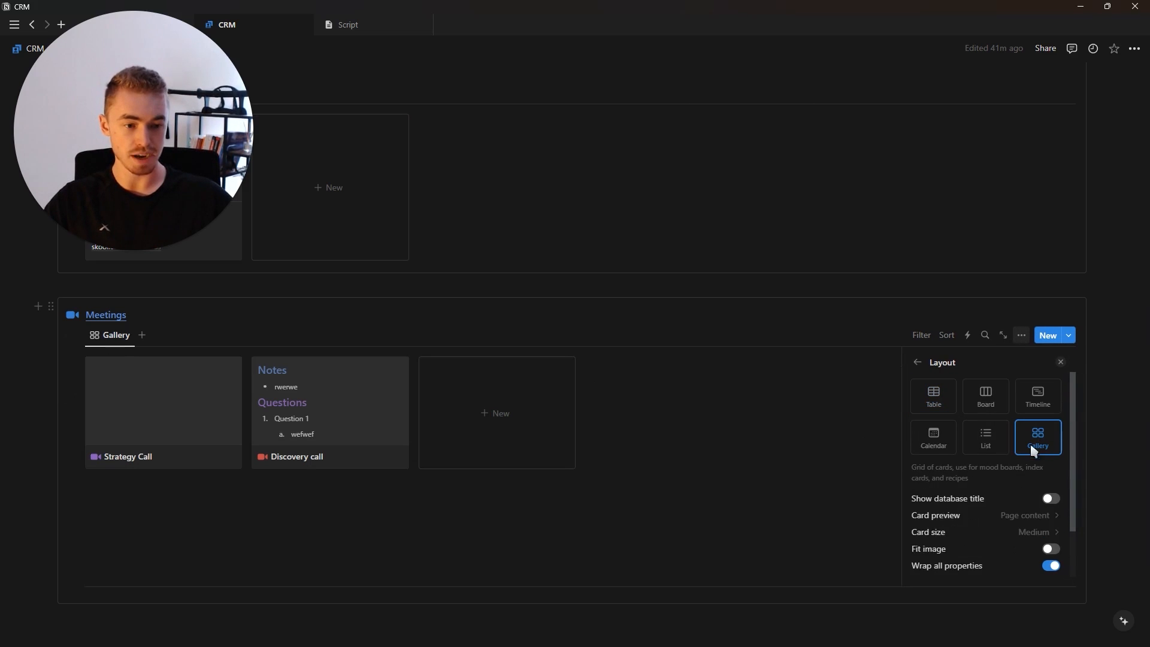
Step: Set the Meetings gallery's card preview to None and its card size to Small
left_click(952, 519)
left_click(959, 537)
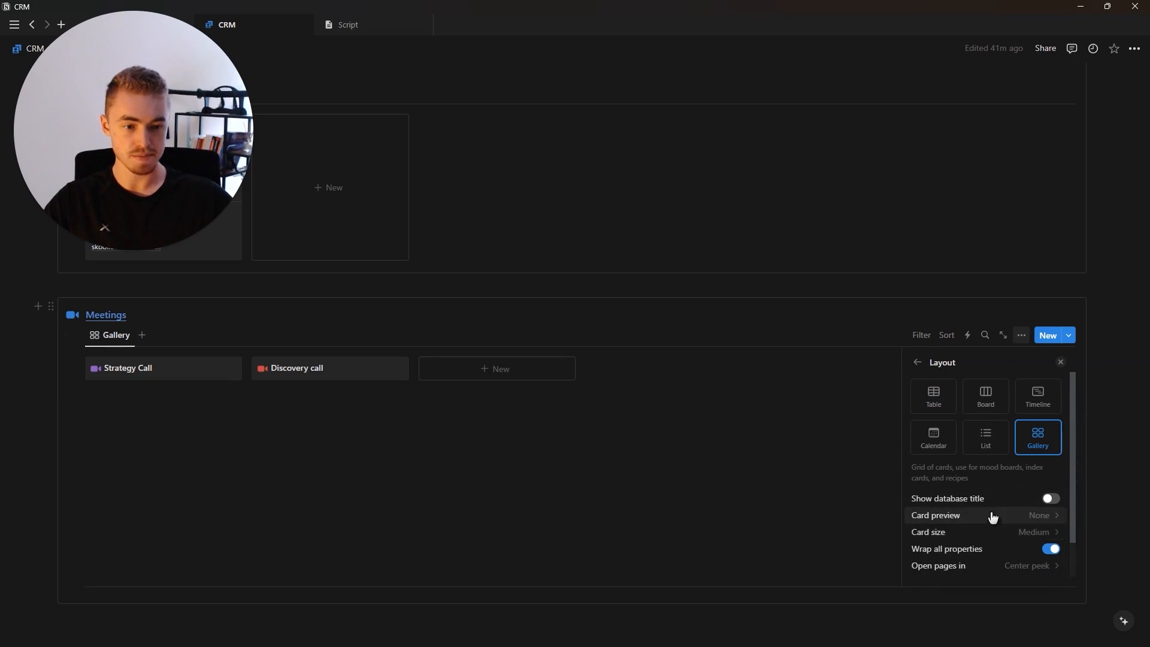
left_click(964, 536)
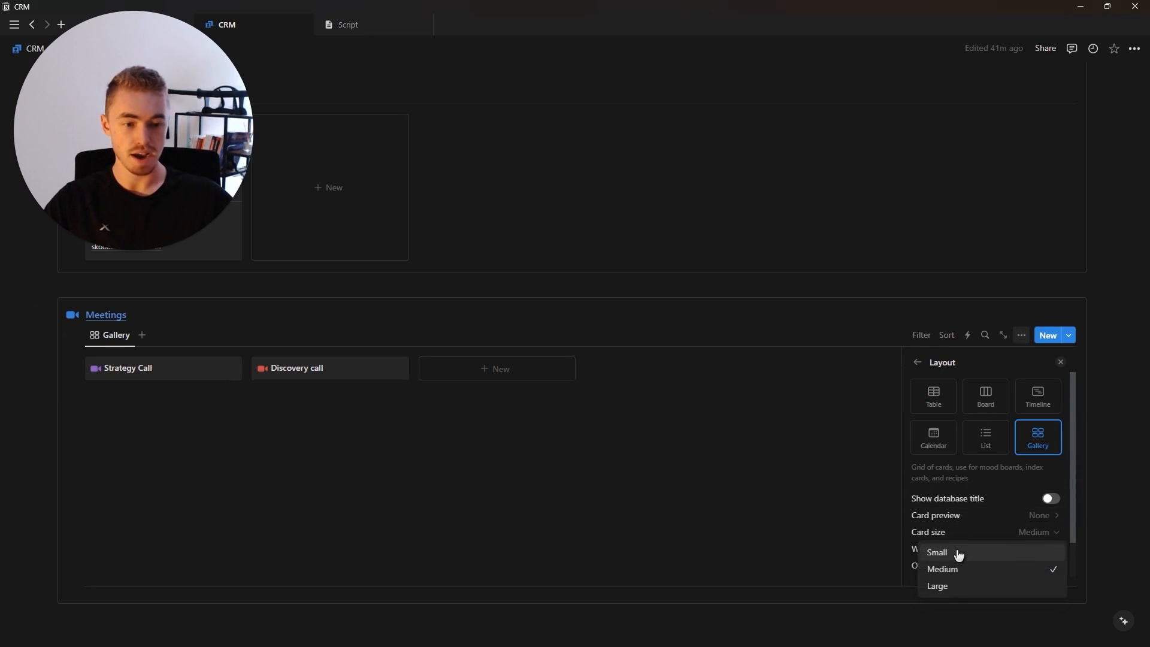
left_click(969, 550)
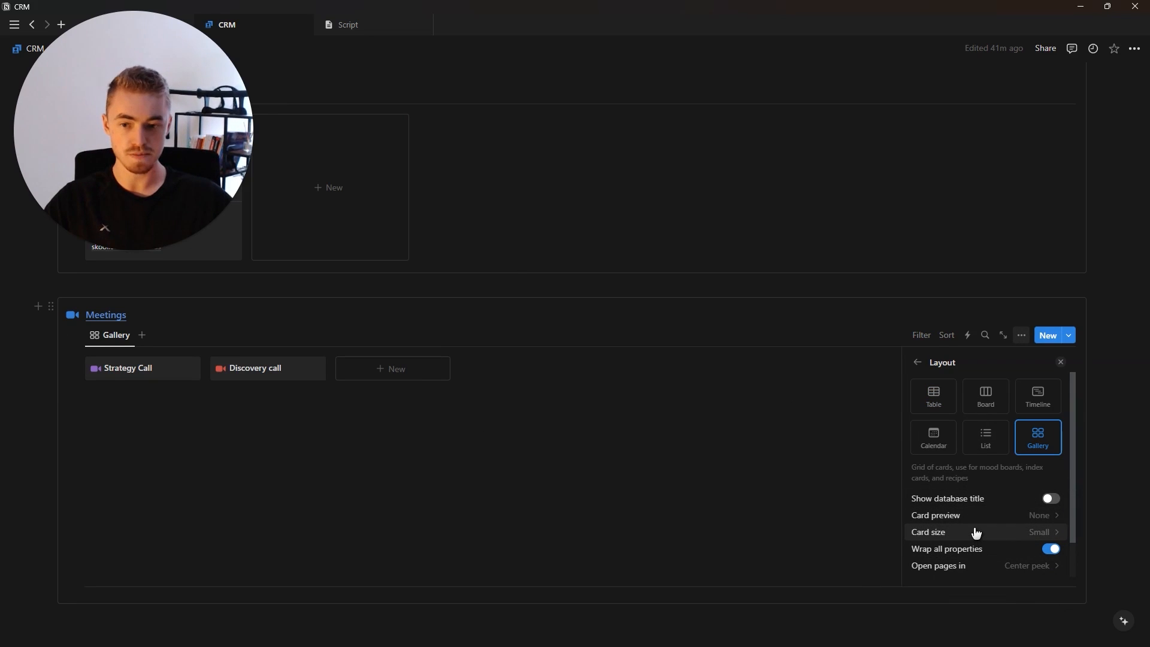
Step: Name the Meetings gallery view "upcoming" and give it the alarm clock icon
left_click(917, 363)
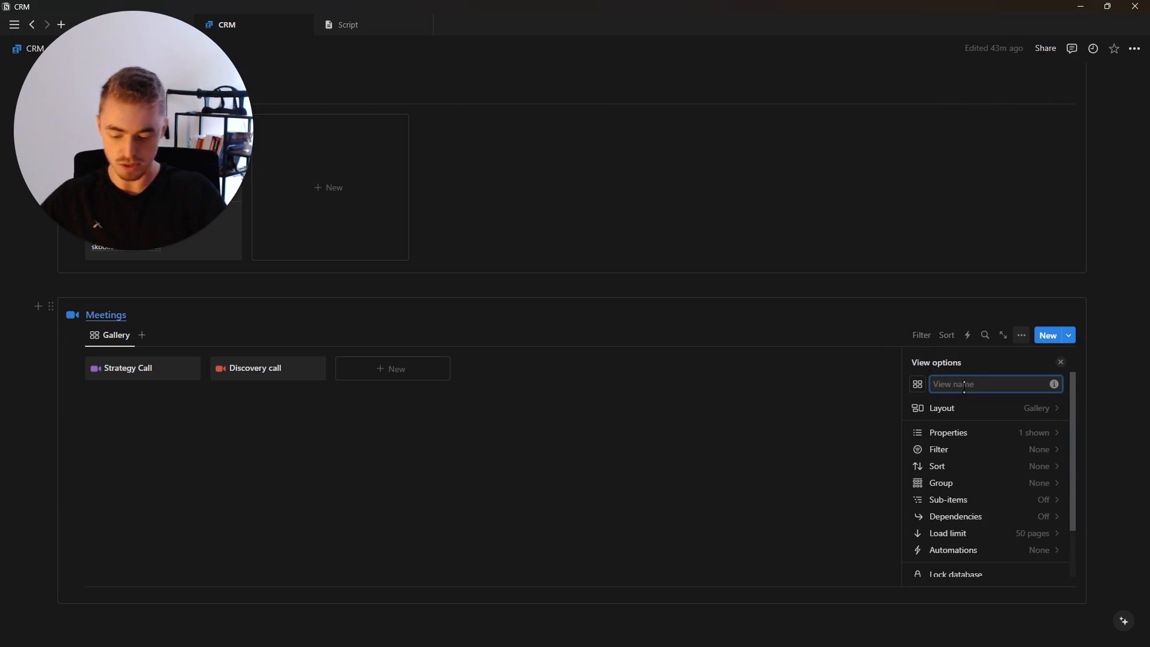
type("upcoming")
key("Return")
left_click(917, 384)
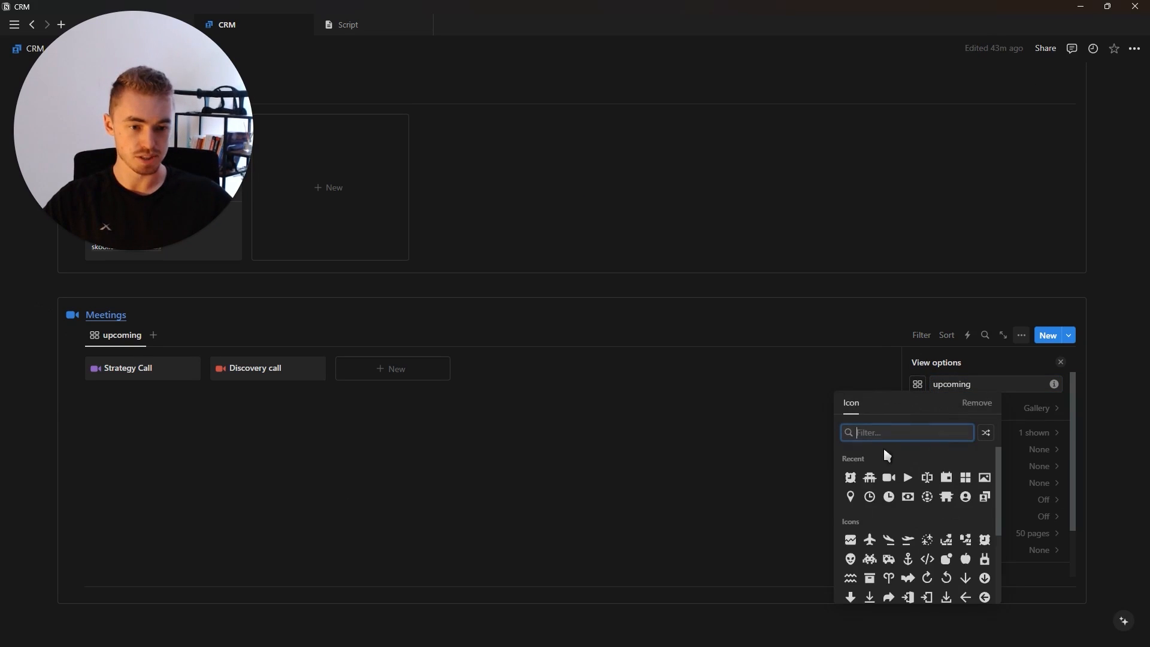
left_click(851, 477)
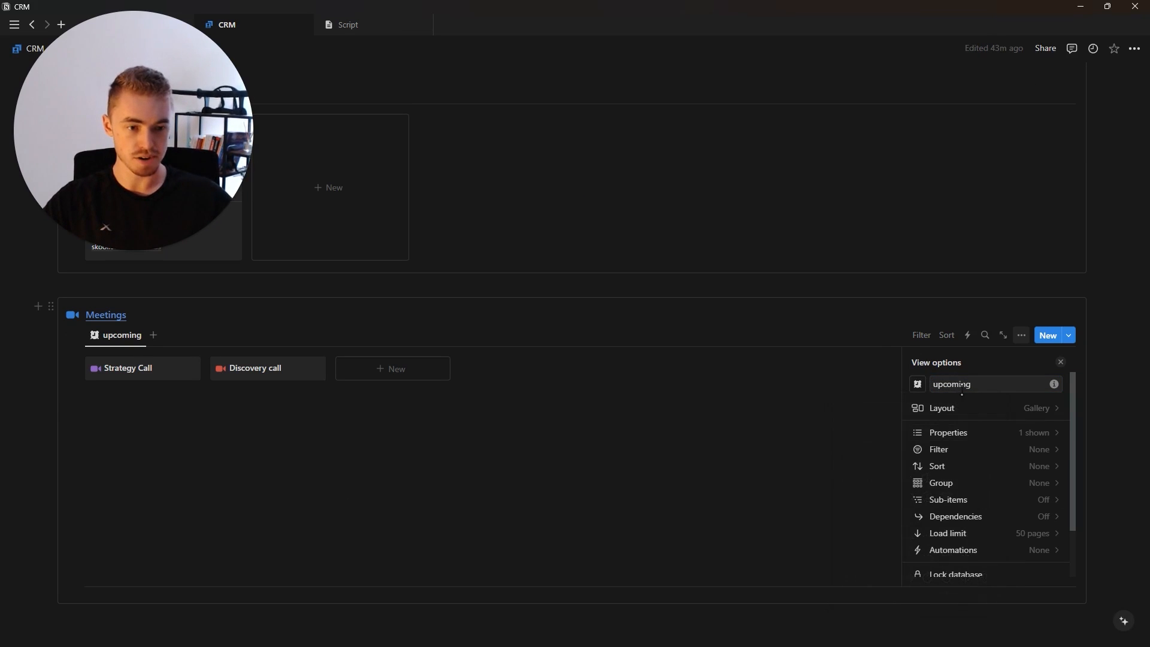
Step: Show the Contacts, Meeting link and Date properties on the upcoming meetings cards
left_click(1004, 435)
scroll(1001, 437, "down", 2)
left_click(1041, 426)
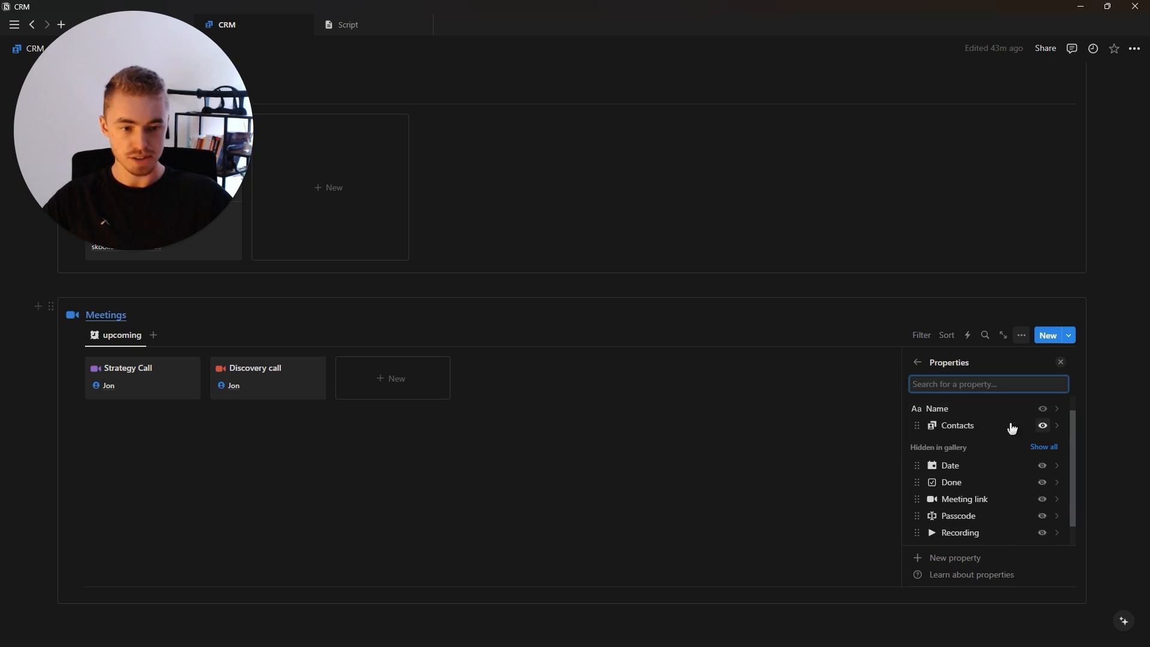
left_click(1042, 500)
scroll(1039, 443, "down", 1)
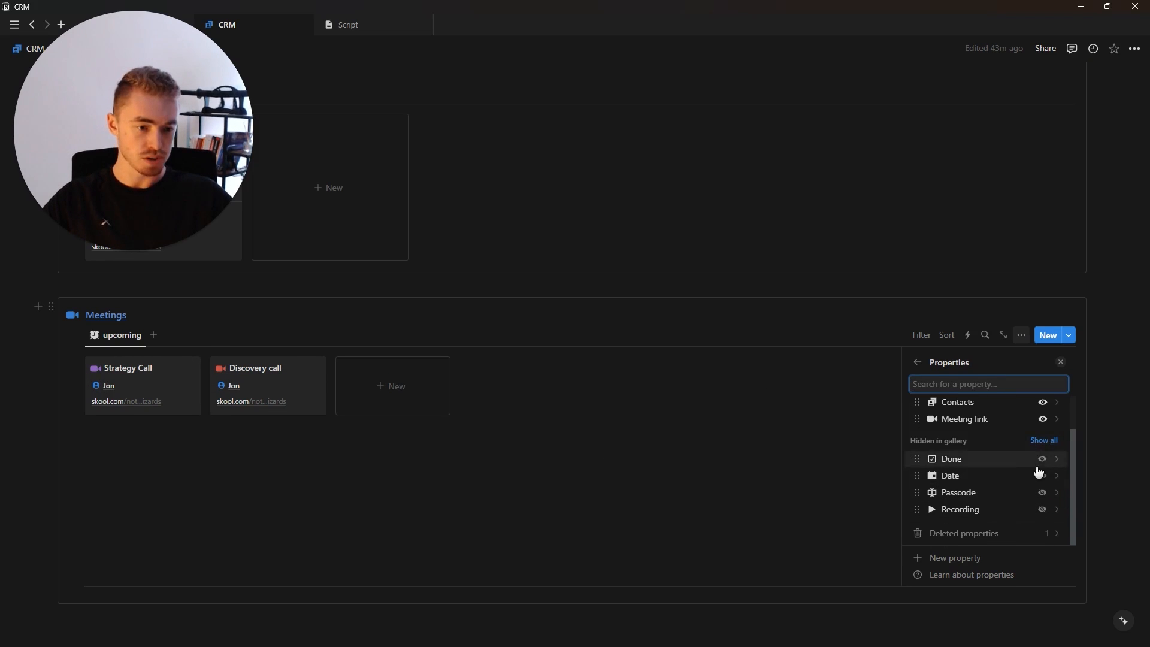
left_click(1041, 469)
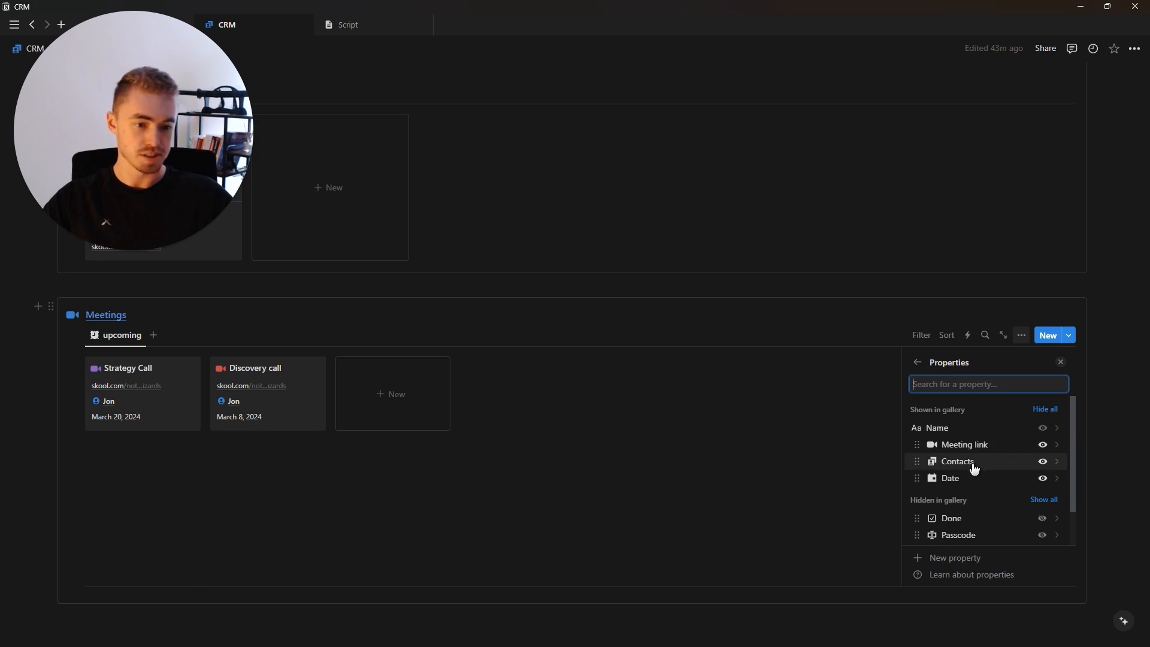
Step: Reorder the properties on the upcoming meetings cards to Date, Meeting link, Contacts
mouse_move(971, 466)
left_mouse_down()
mouse_move(968, 480)
mouse_move(967, 448)
left_mouse_up()
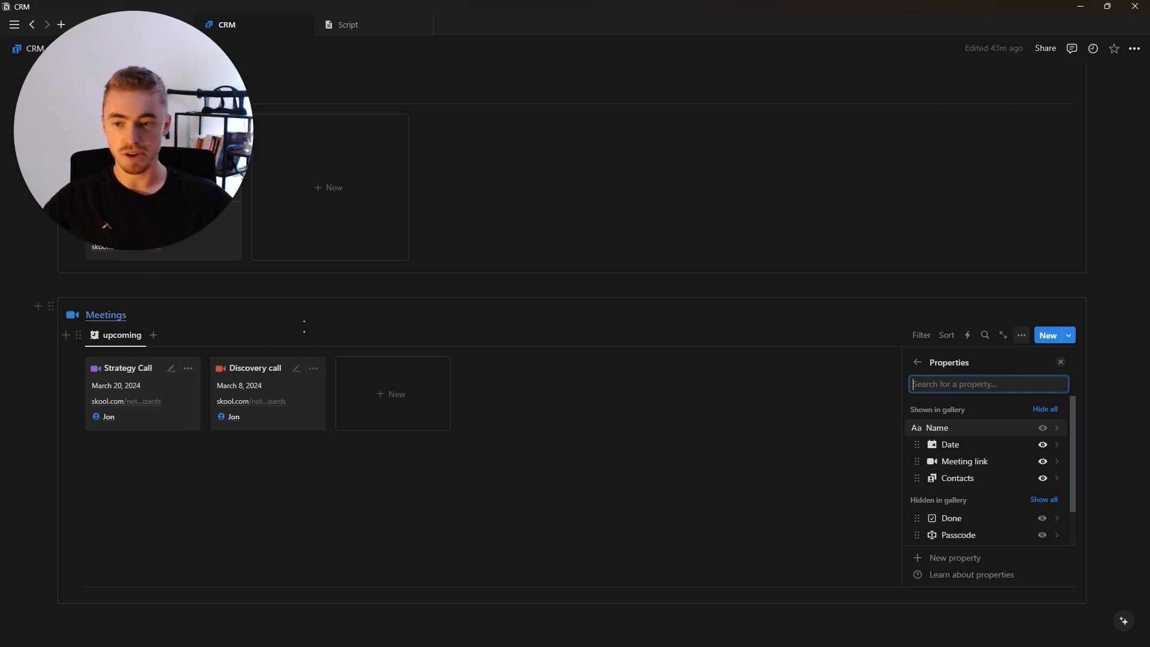
left_click(1061, 363)
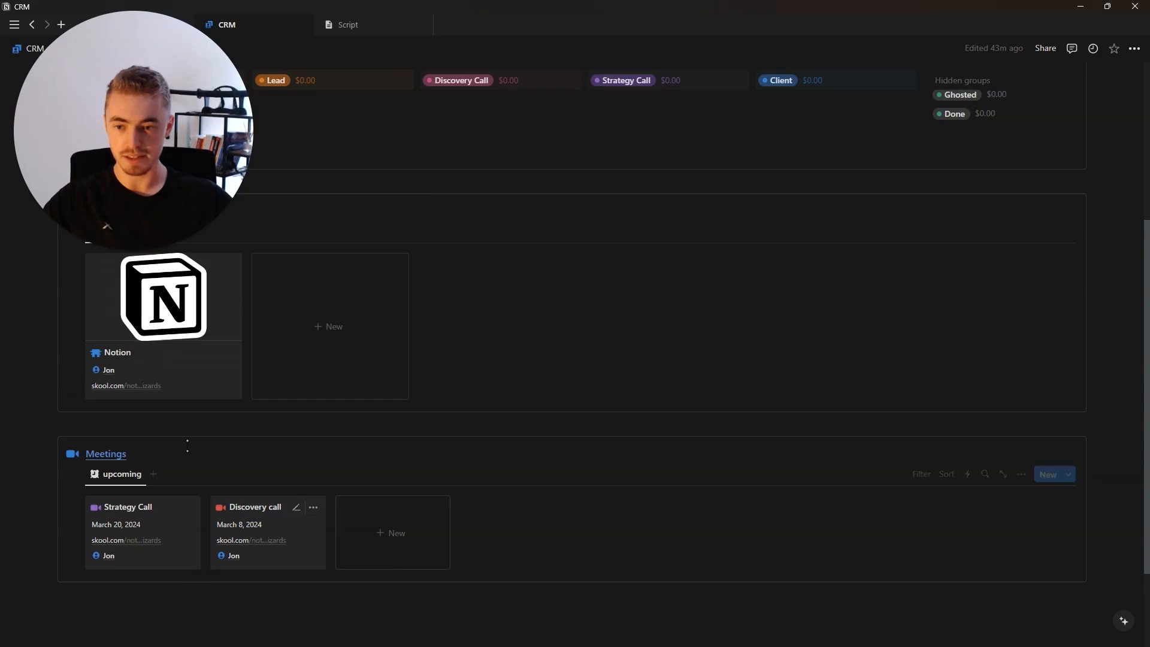
scroll(372, 435, "up", 6)
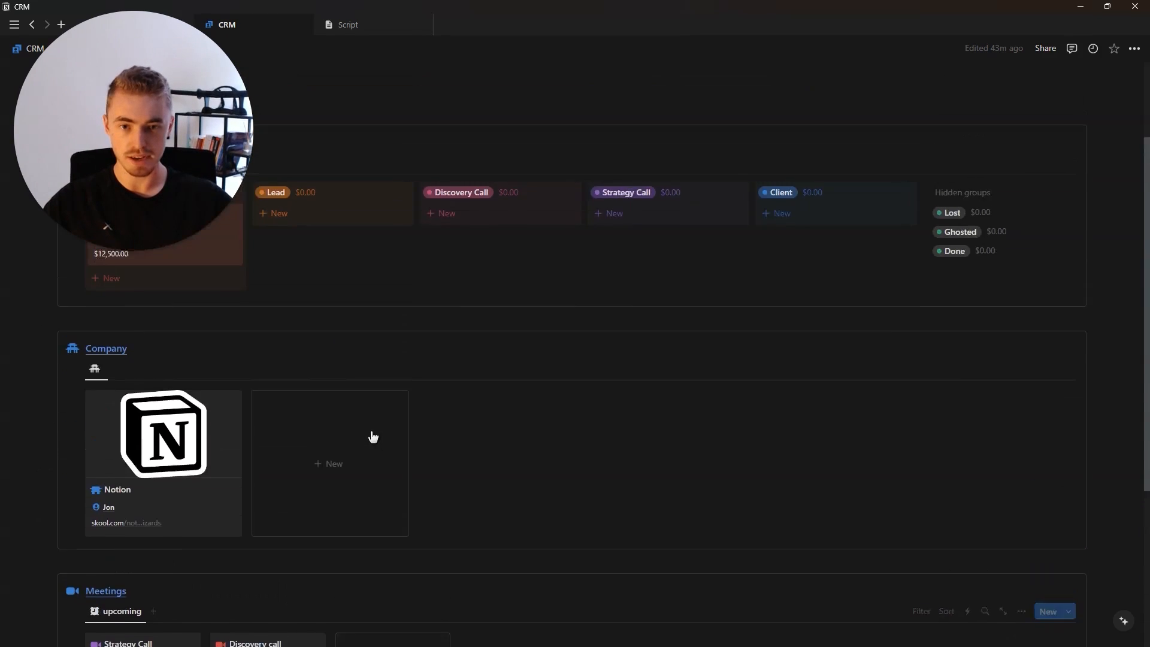
scroll(351, 370, "down", 6)
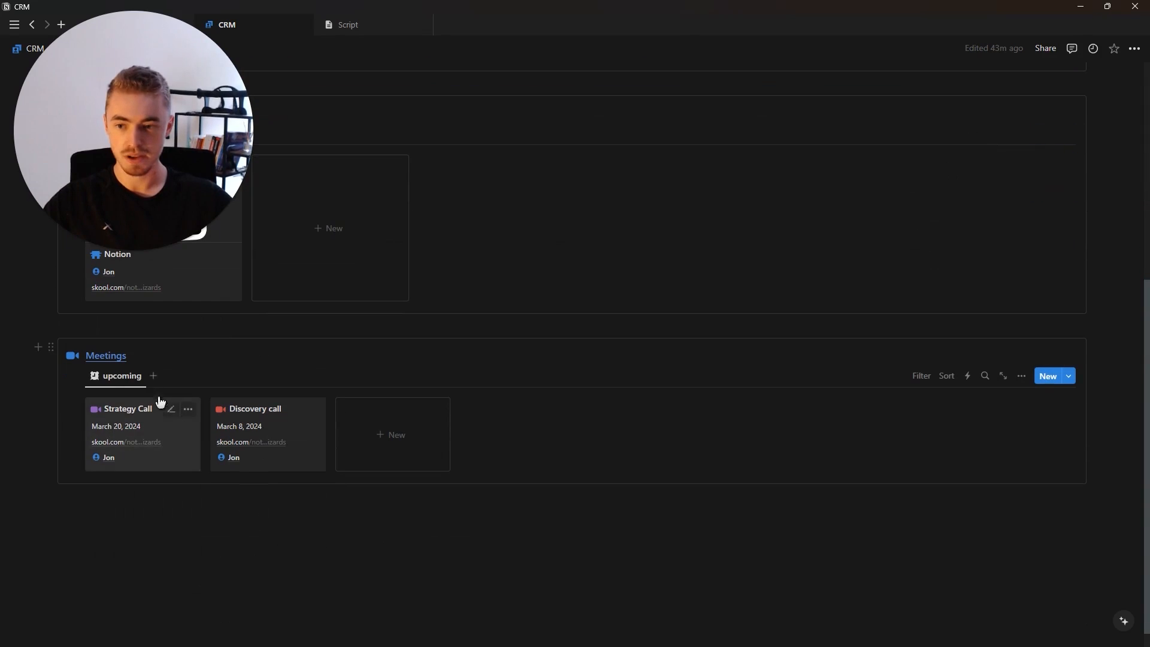
Step: Add a List view named "history" with a clock icon to the Meetings database
left_click(163, 377)
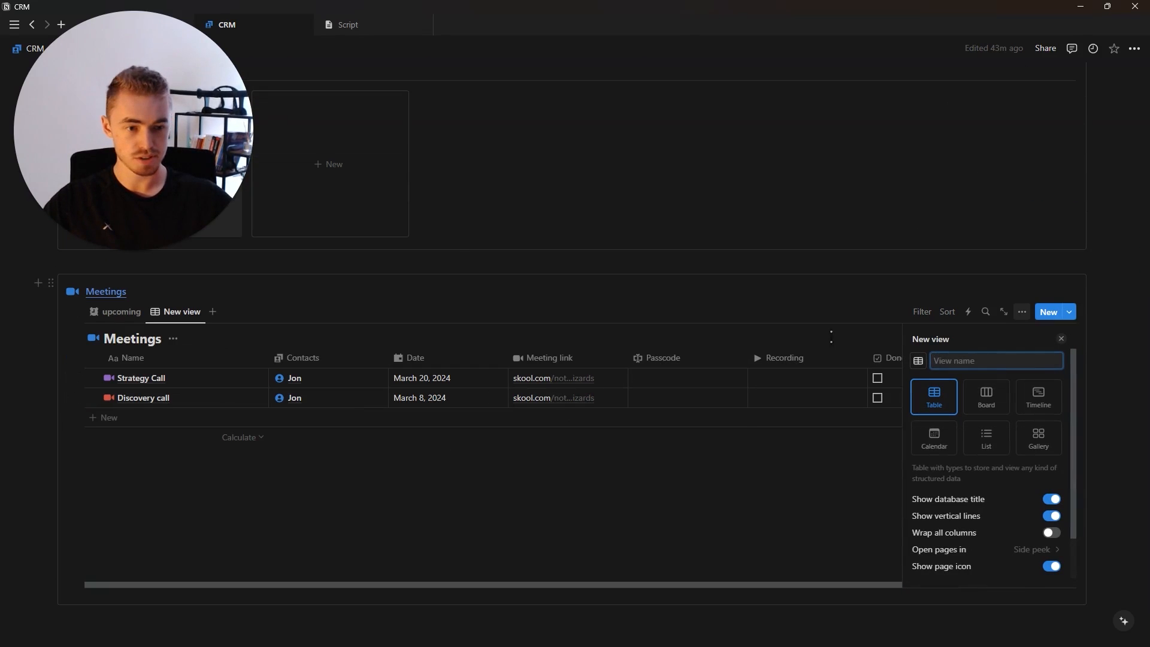
left_click(990, 446)
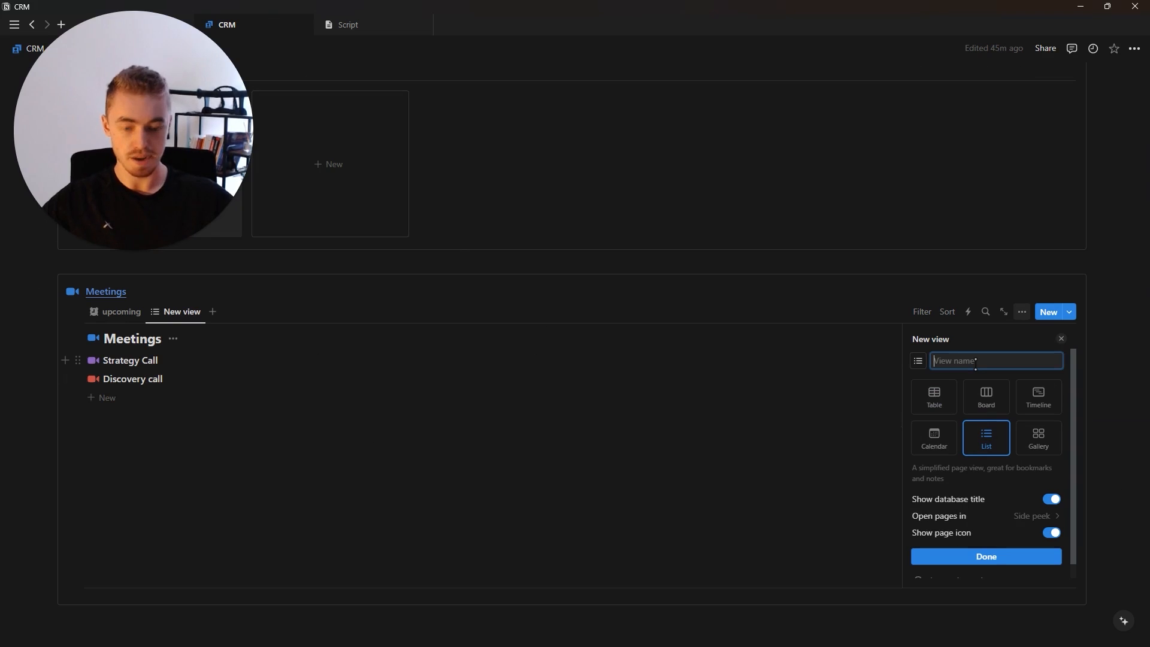
type("history")
key("Return")
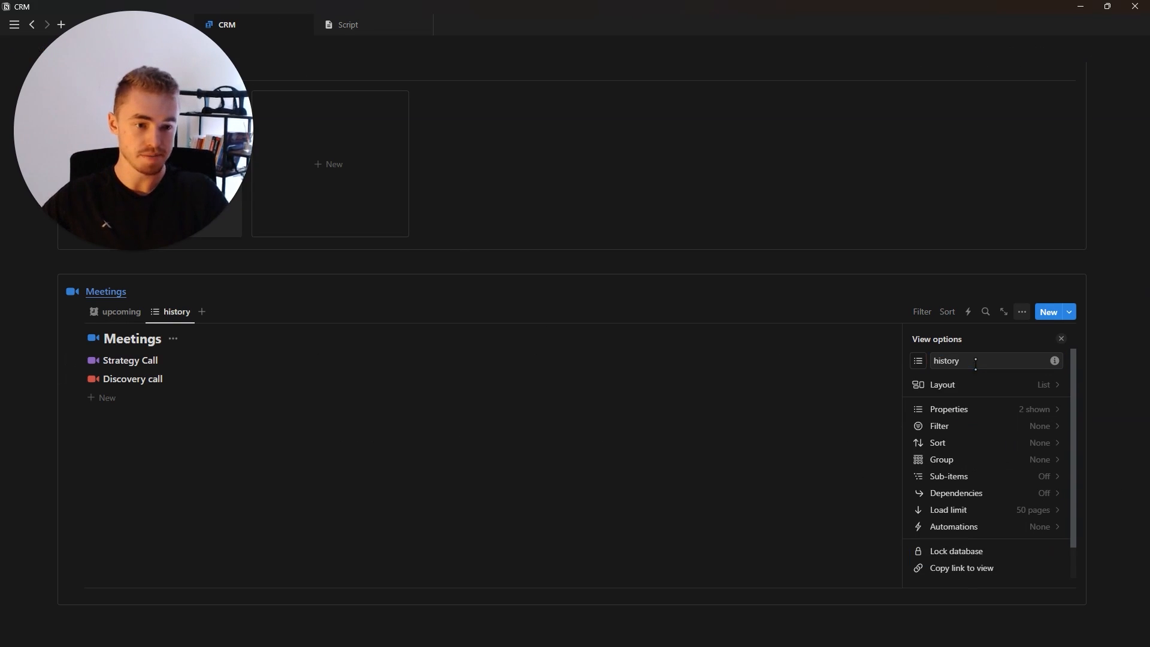
left_click(918, 361)
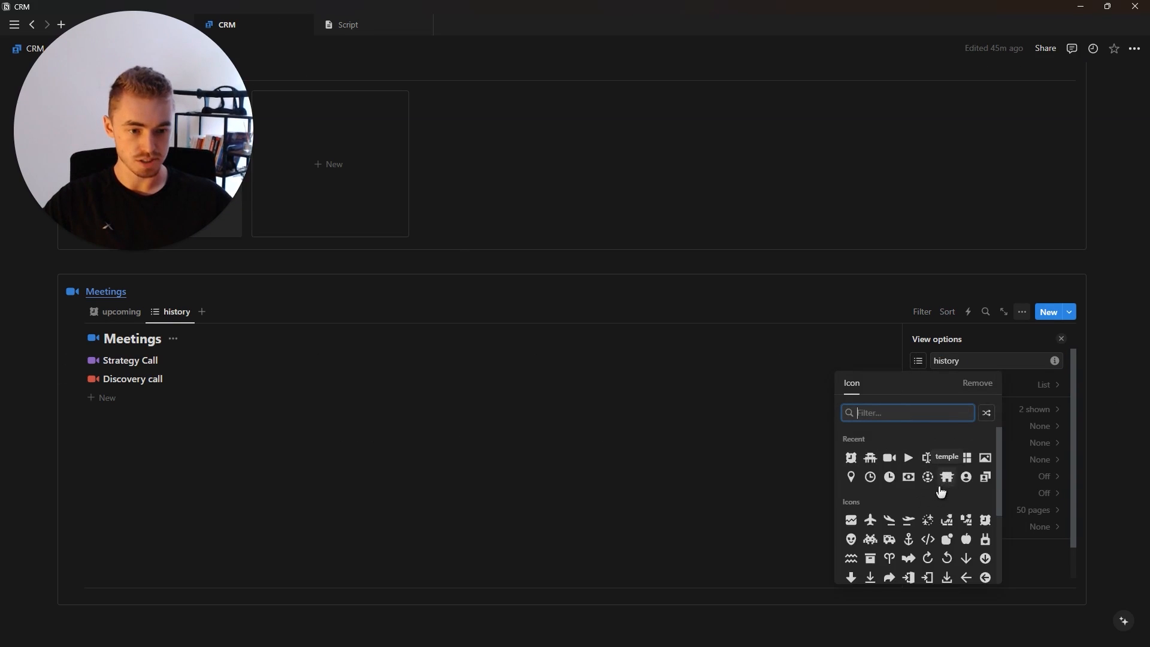
left_click(890, 480)
Step: Hide the database title in the history view and group its meetings by Contacts
left_click(1001, 384)
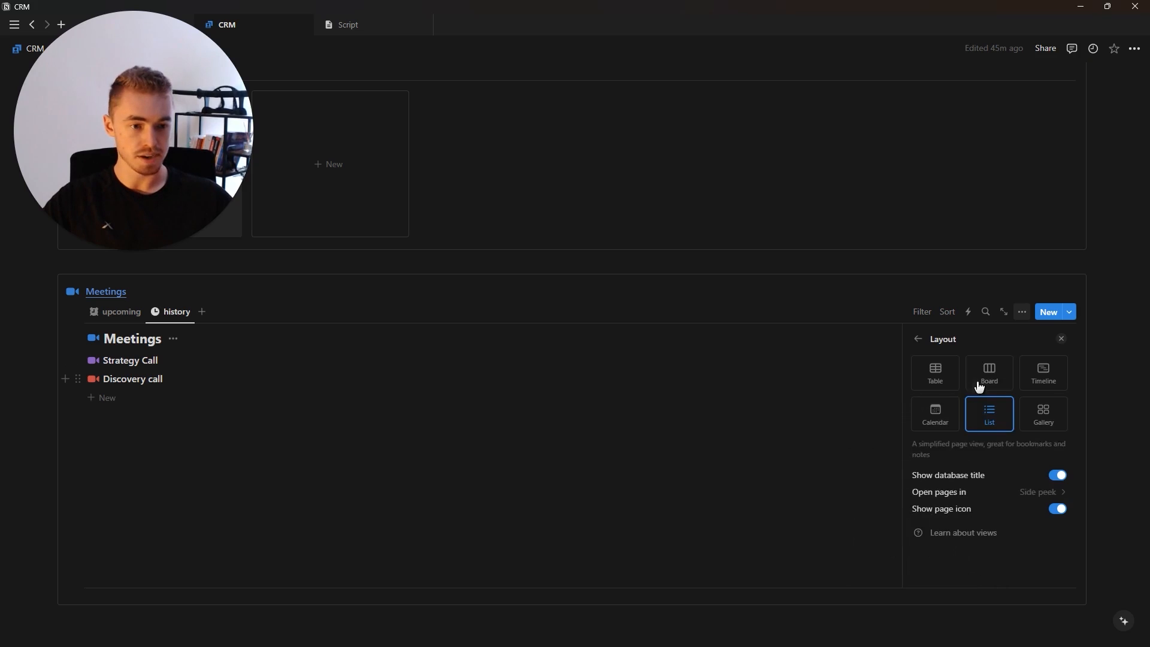
left_click(964, 482)
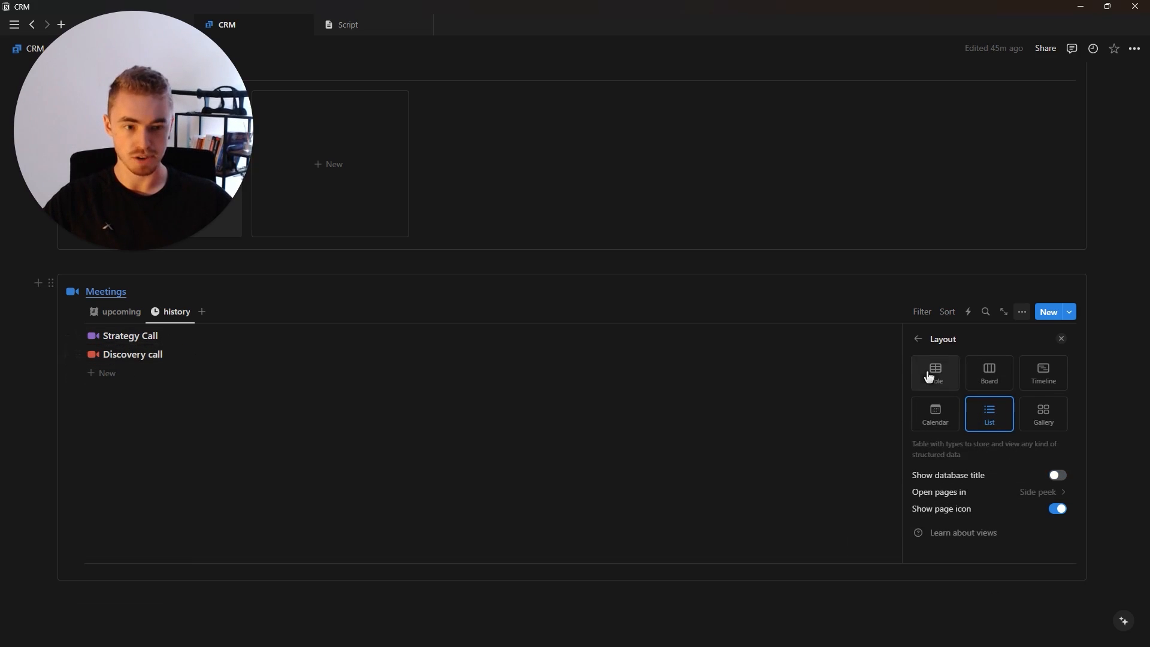
left_click(918, 341)
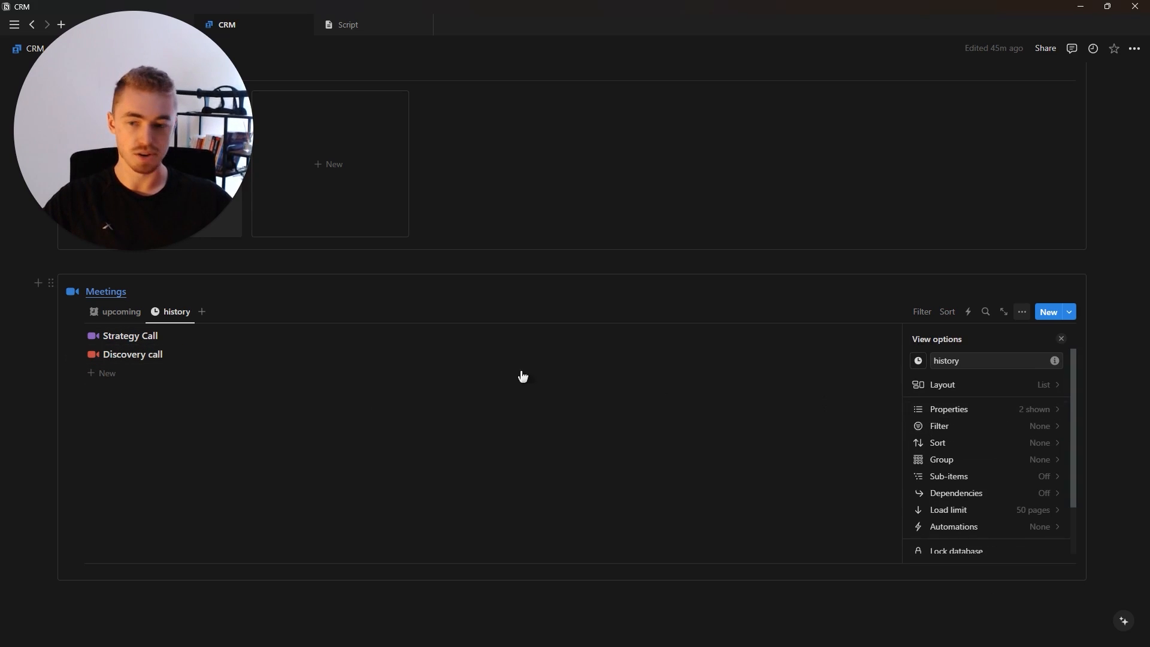
left_click(983, 460)
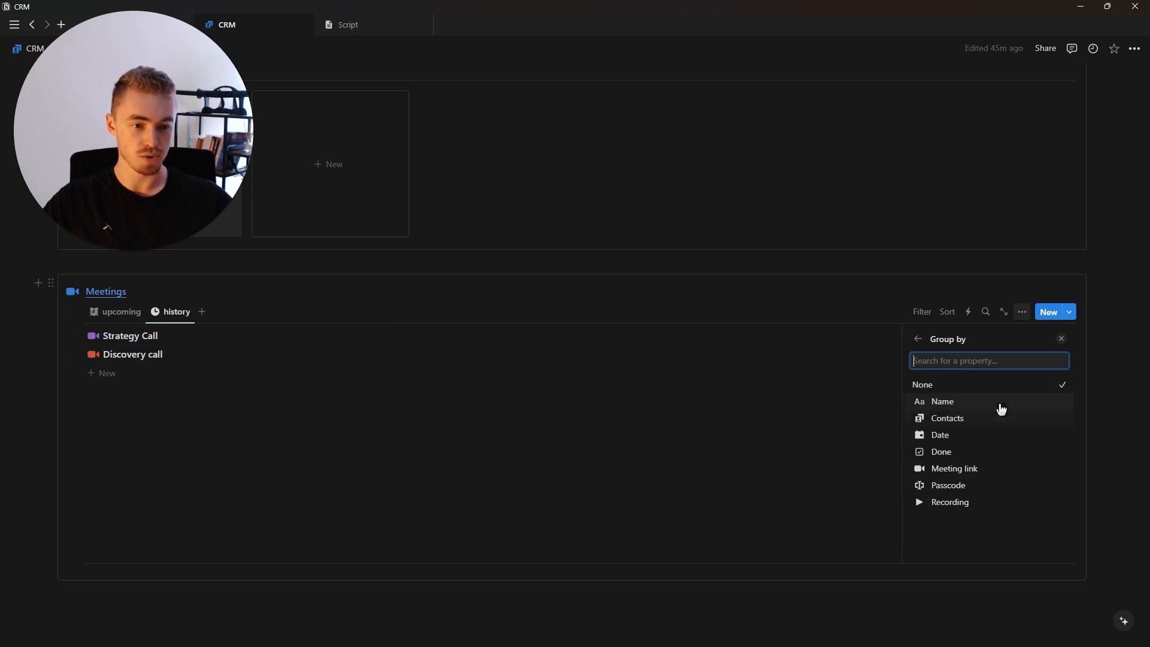
left_click(969, 420)
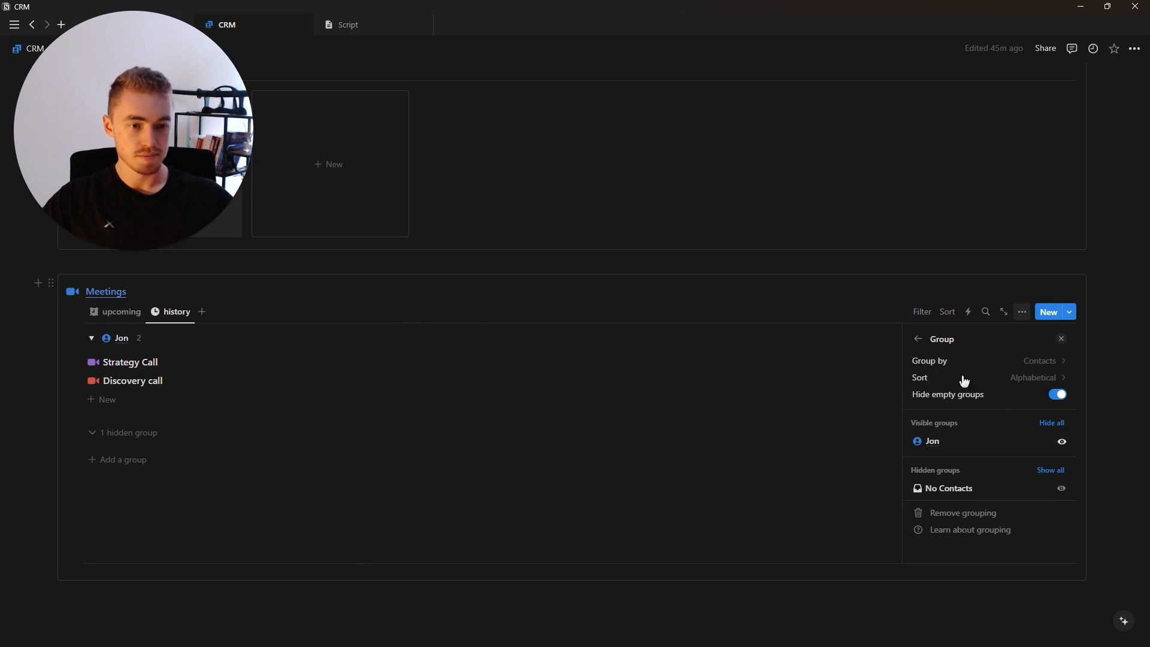
left_click(921, 340)
Step: Show the Recording property in the history list and place it before Date
left_click(965, 409)
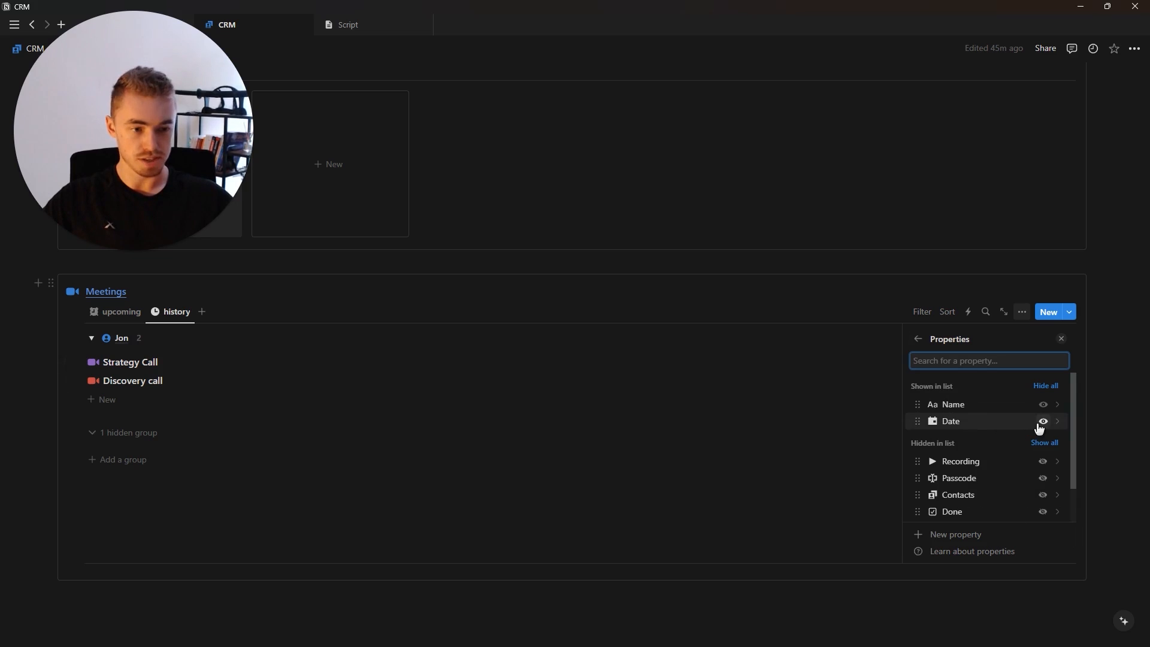
left_click(1043, 461)
left_click_drag(952, 443, 982, 421)
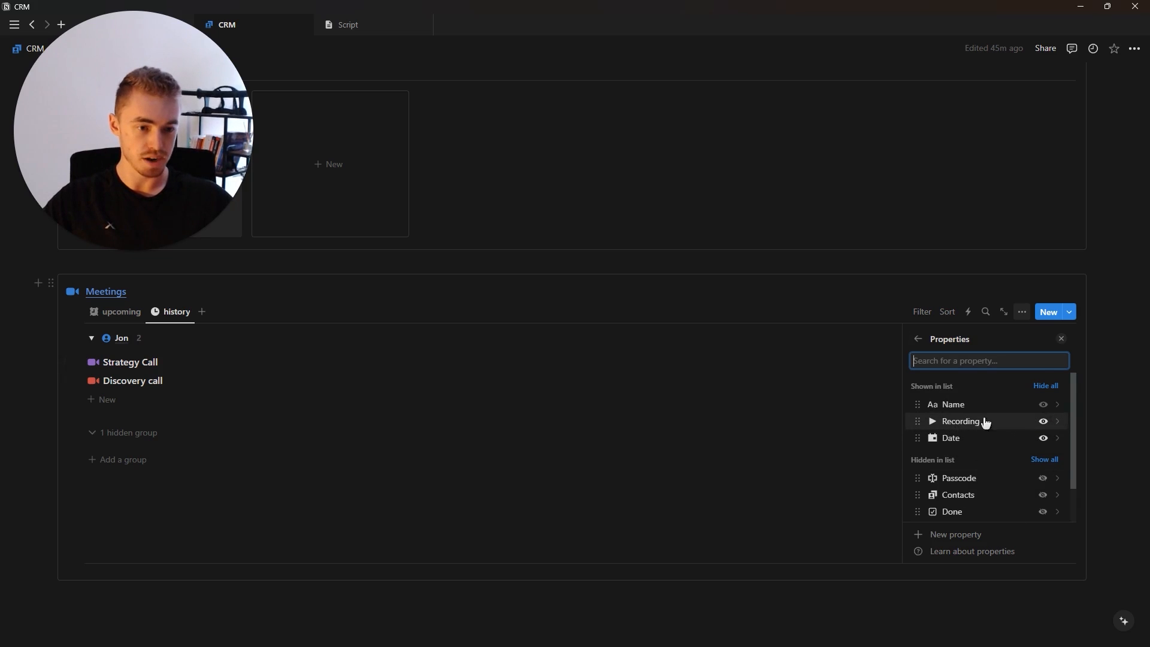
left_click(1062, 339)
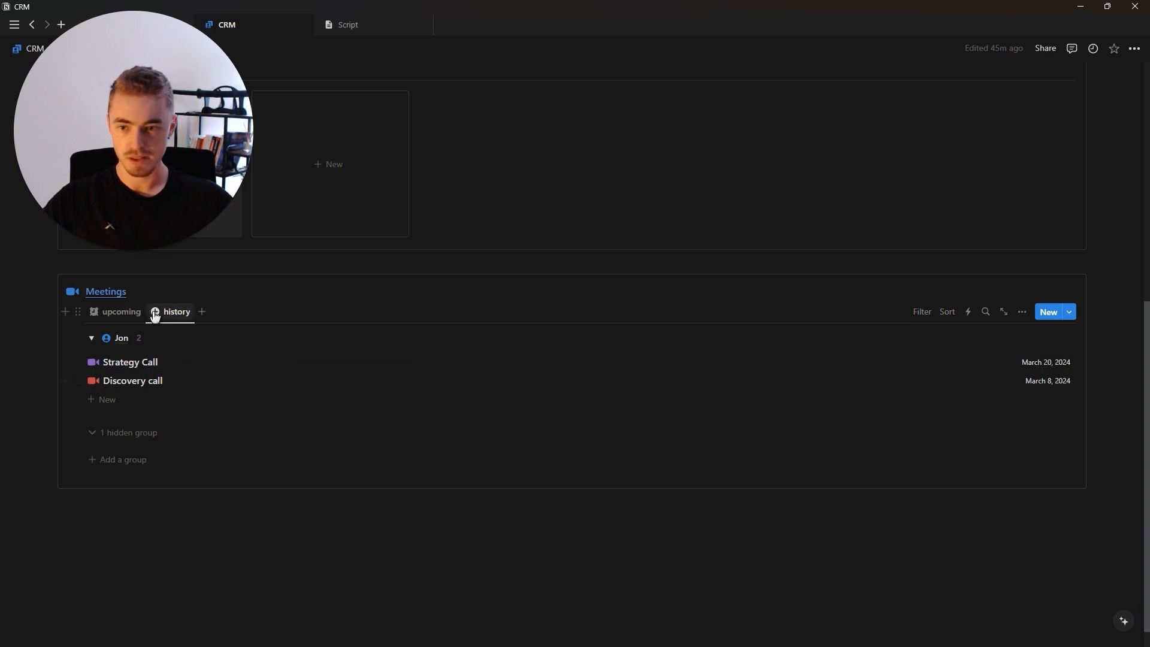
Step: Copy the Discovery call's meeting link from the upcoming view into that meeting's Recording property
left_click(128, 318)
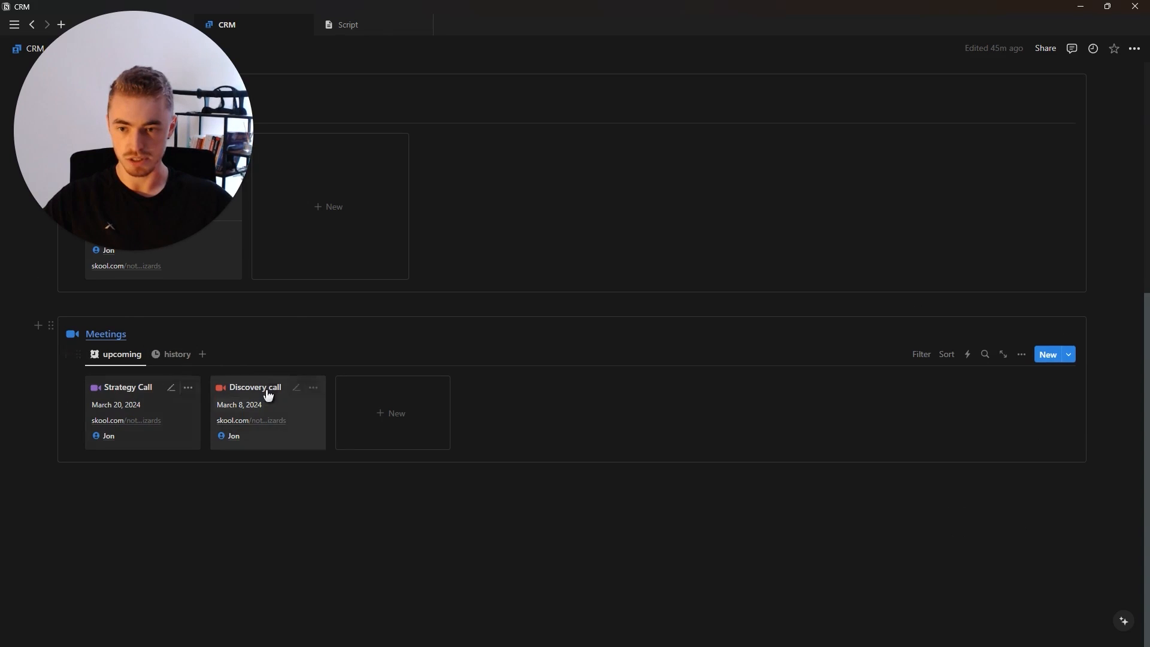
left_click(267, 391)
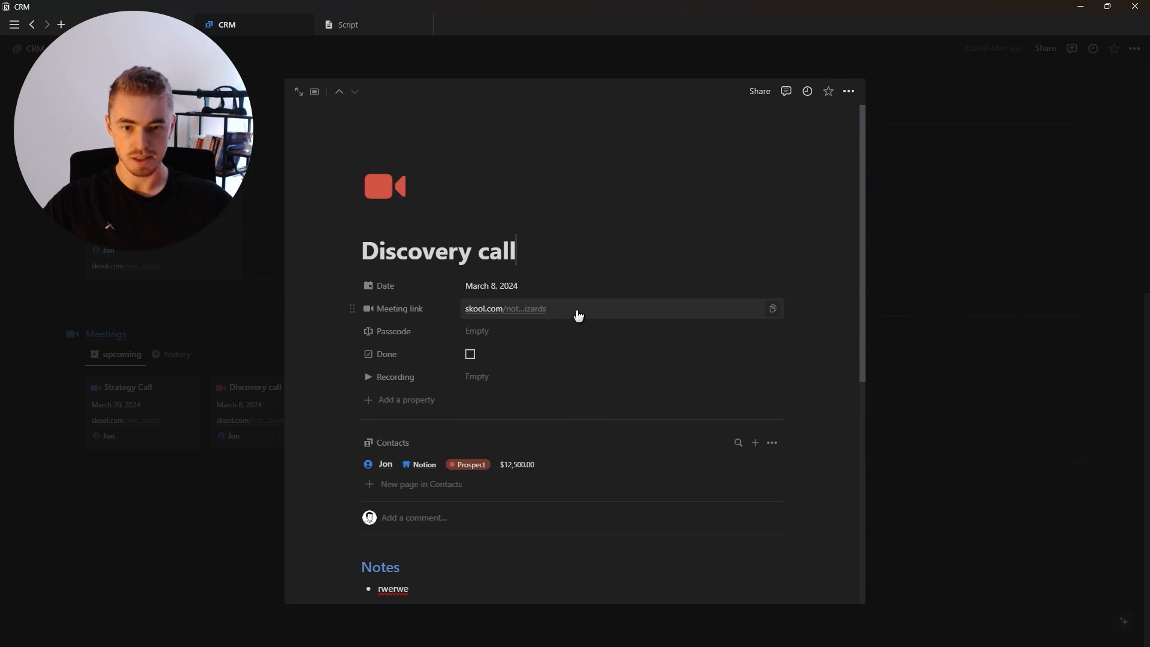
left_click(771, 308)
left_click(549, 382)
key("ctrl+v")
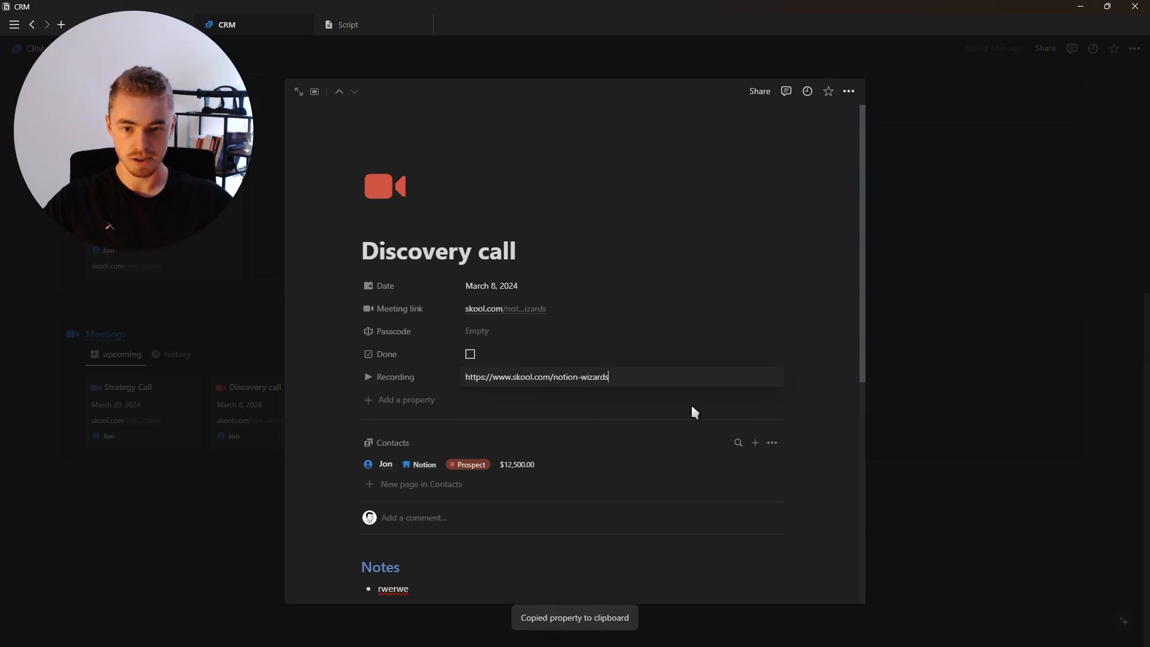
left_click(977, 380)
left_click(975, 381)
Step: Check the Discovery call's recording link in the history view, and collapse and re-expand the contact group
left_click(169, 360)
scroll(301, 426, "down", 1)
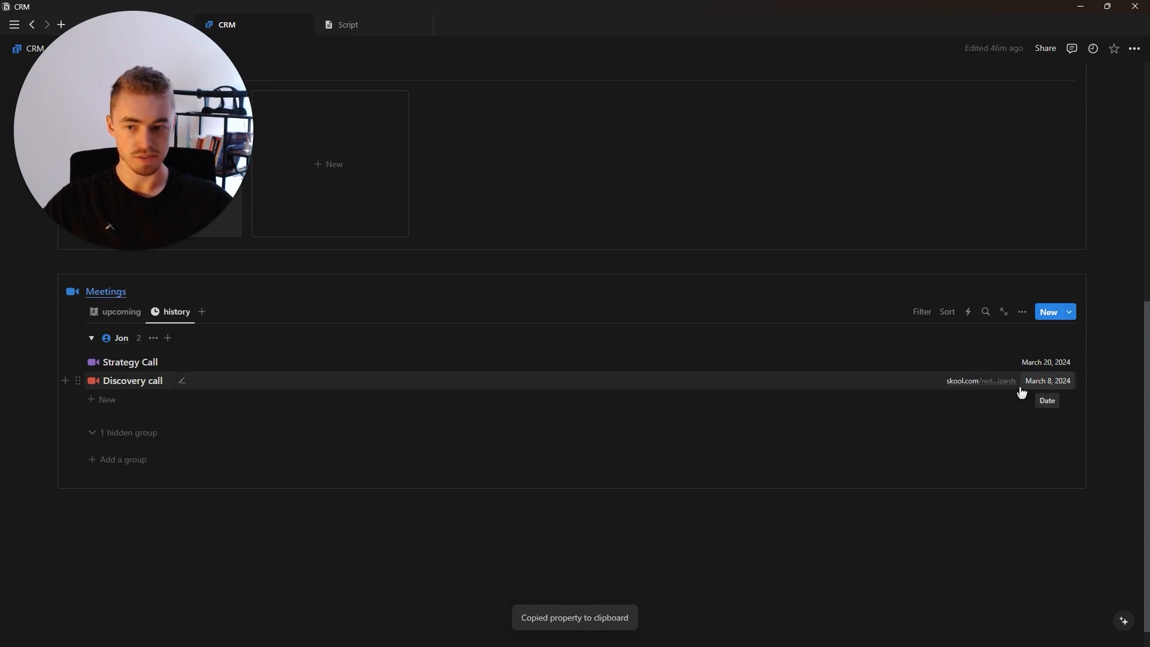
left_click(101, 345)
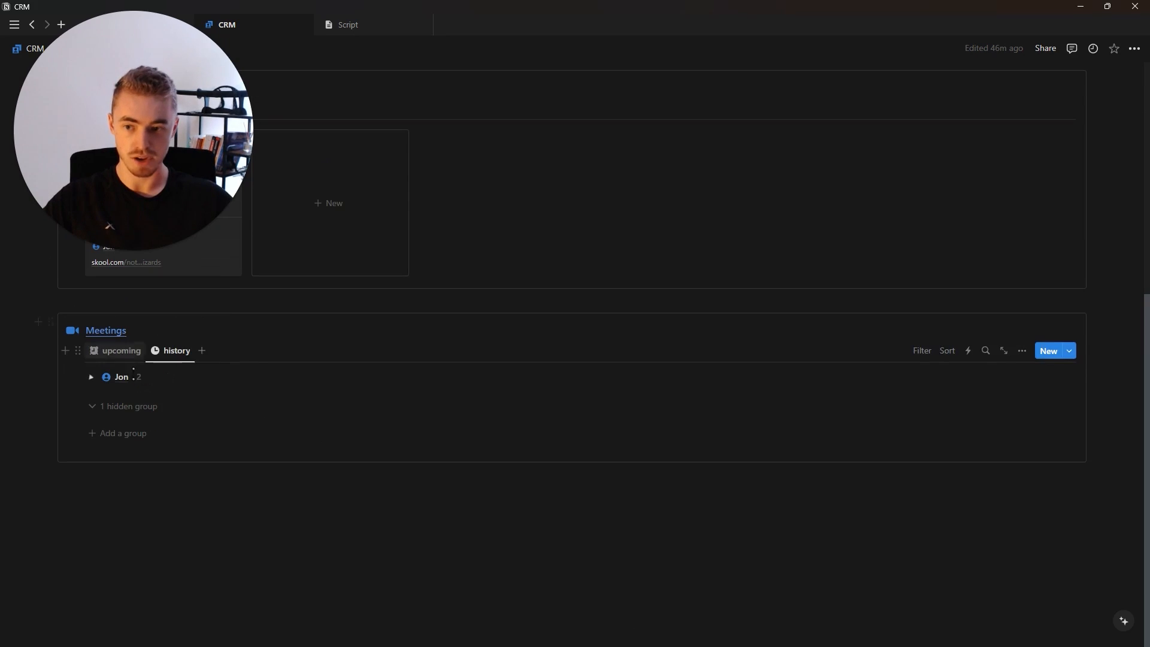
left_click(106, 377)
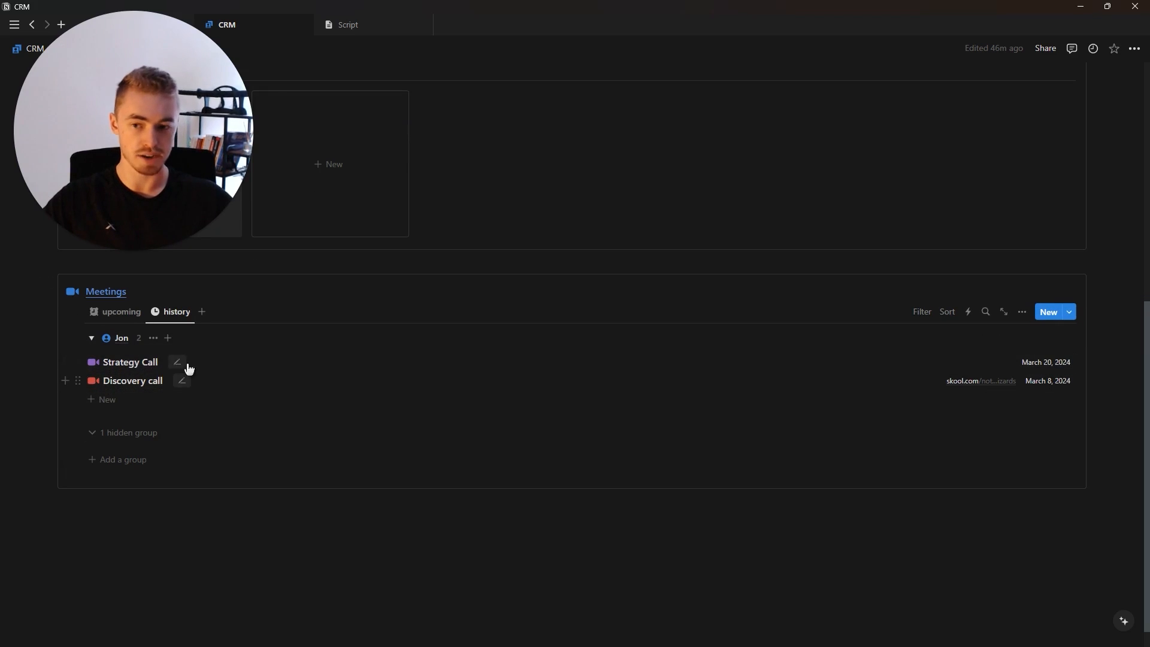
Step: Sort the history view by Date in descending order
left_click(949, 321)
left_click(907, 397)
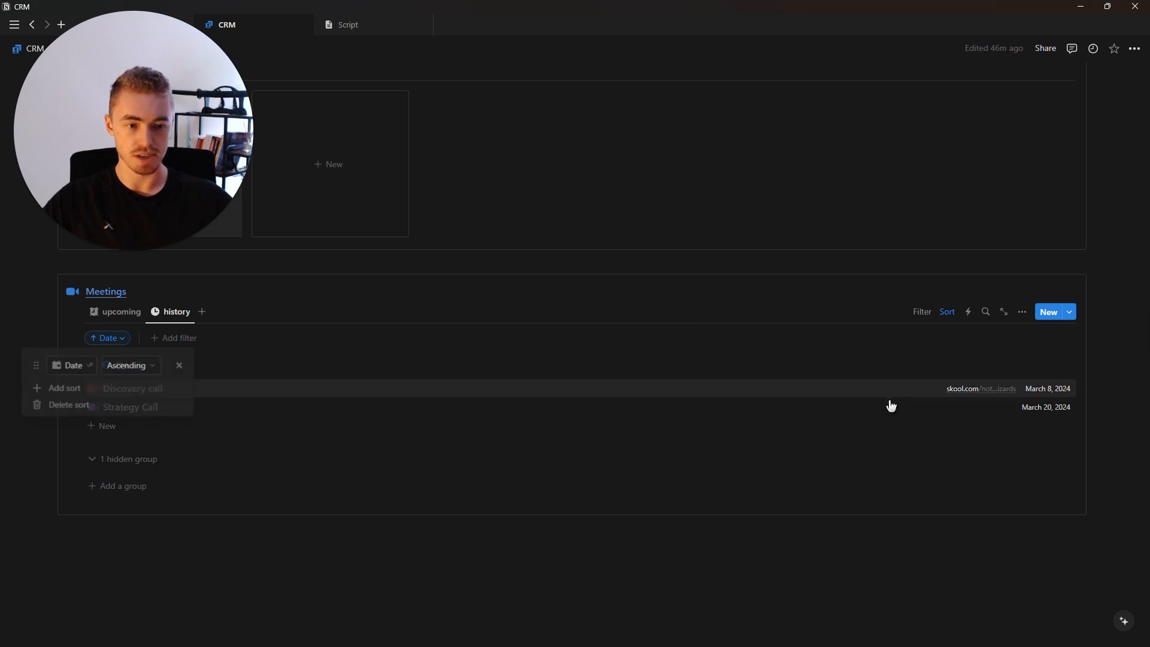
left_click(135, 364)
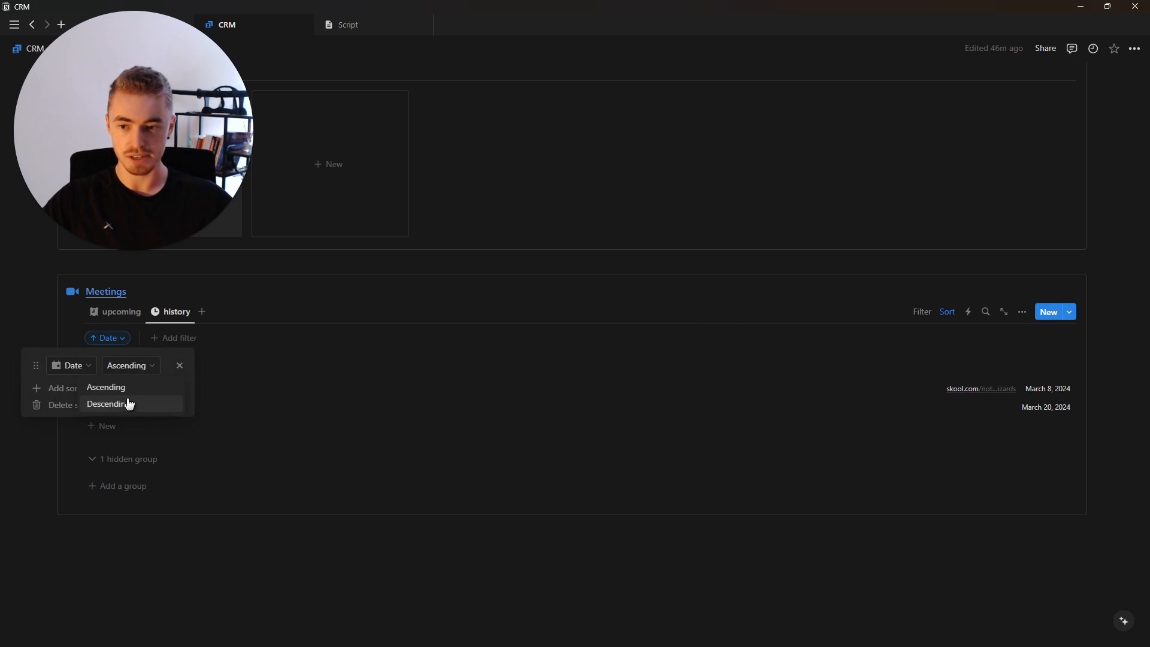
left_click(128, 403)
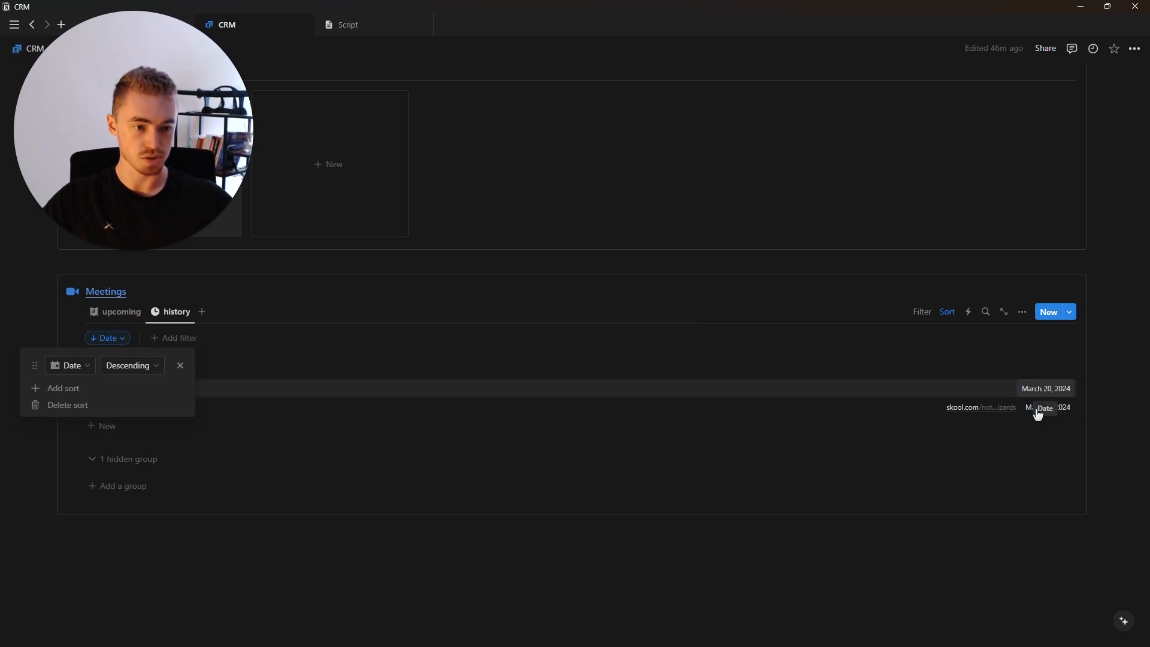
left_click(921, 312)
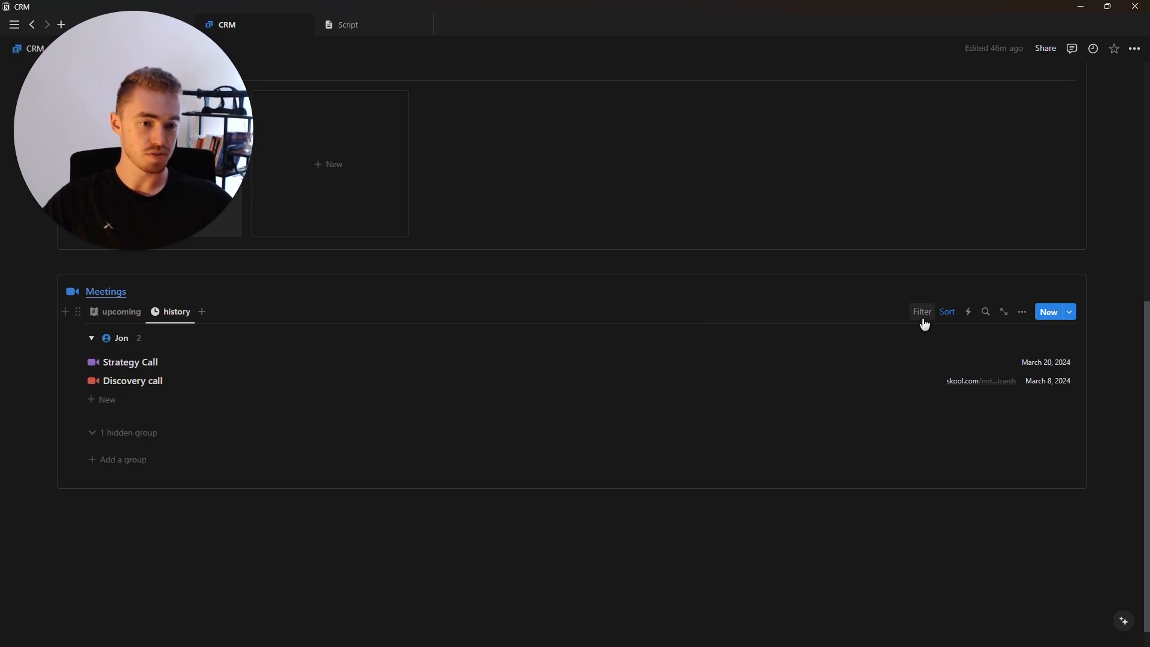
Step: Filter the history view to meetings whose start date is before Today
left_click(923, 312)
left_click(871, 395)
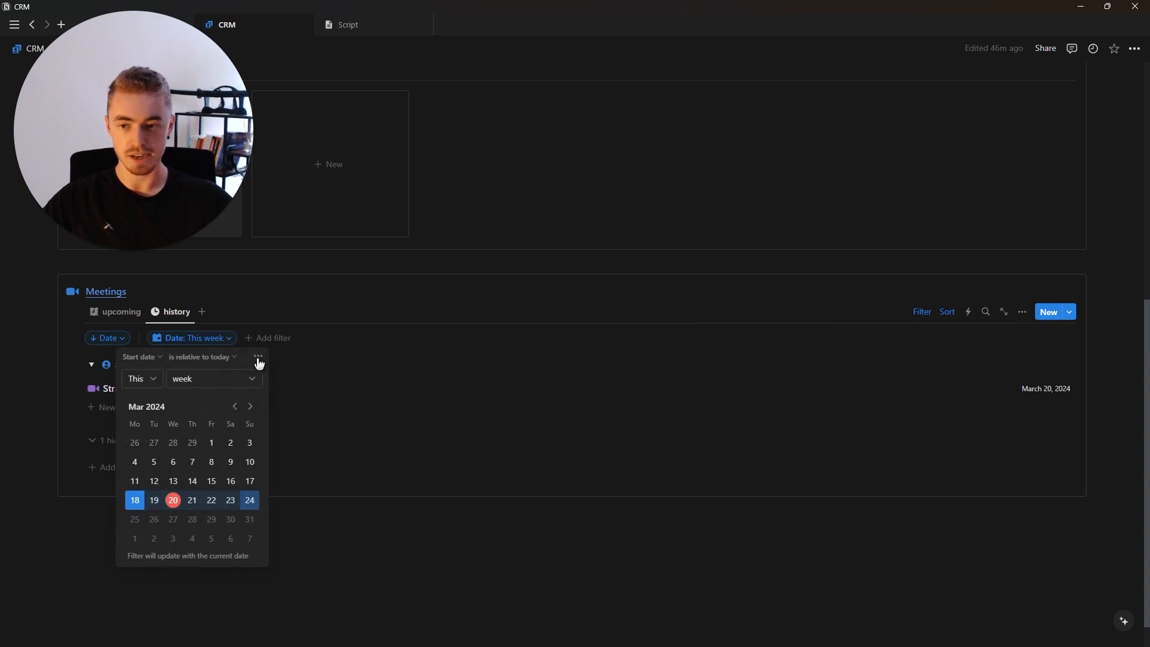
left_click(207, 358)
left_click(216, 391)
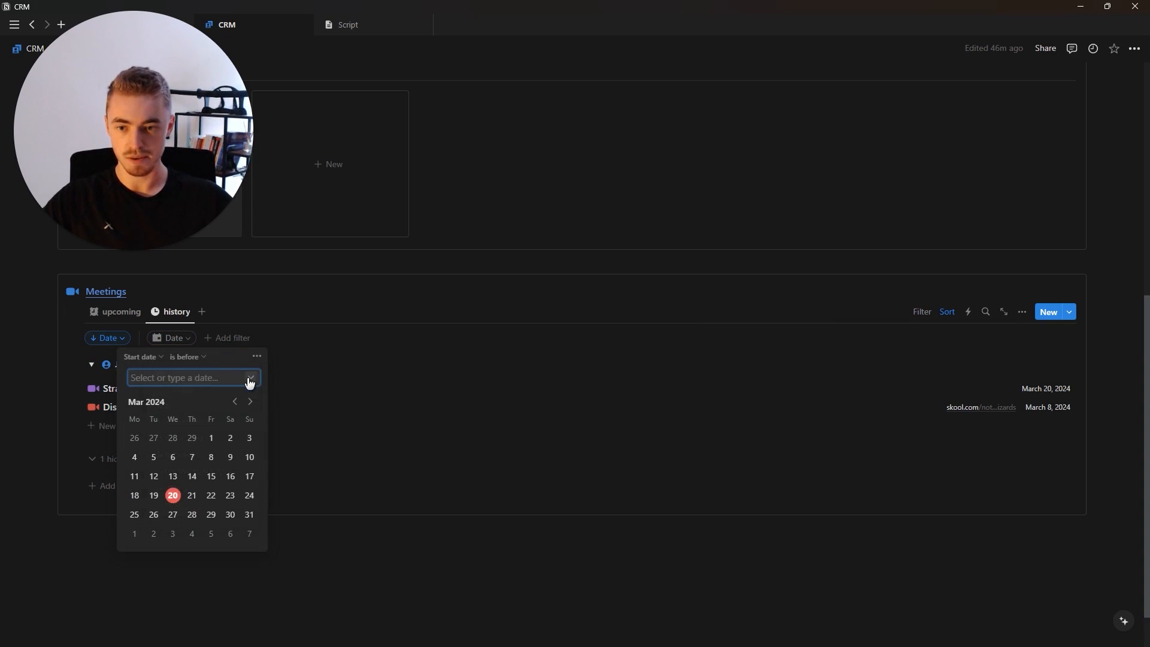
left_click(250, 378)
left_click(190, 399)
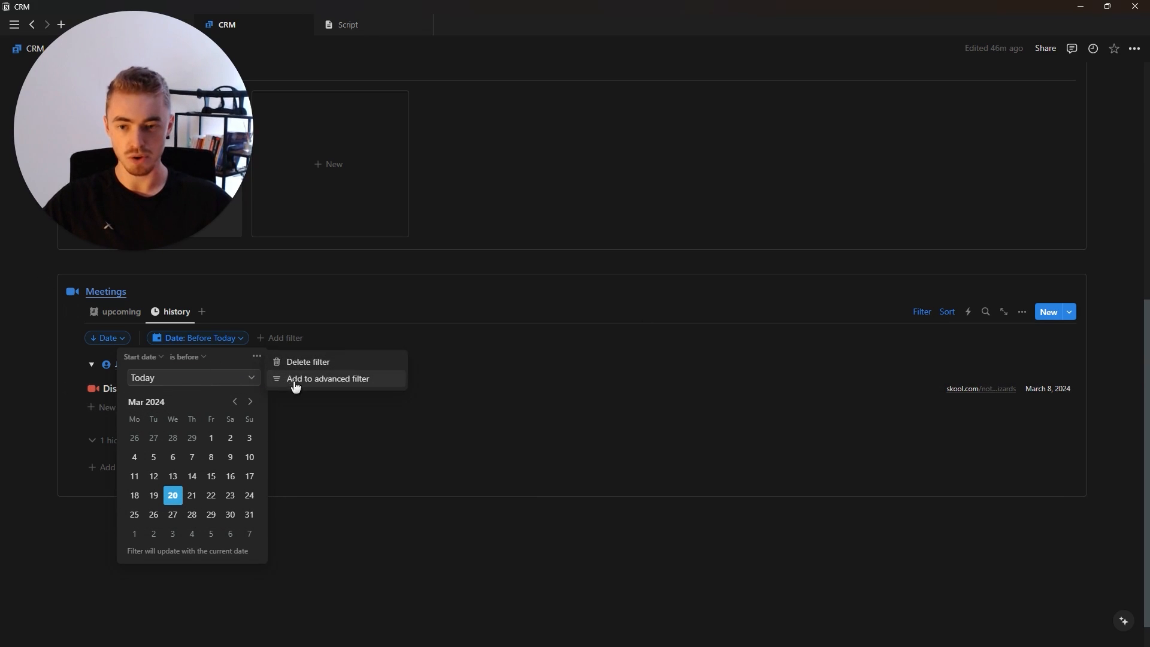
Step: Turn the history view's date filter into an advanced filter and add a second rule joined with Or
left_click(303, 379)
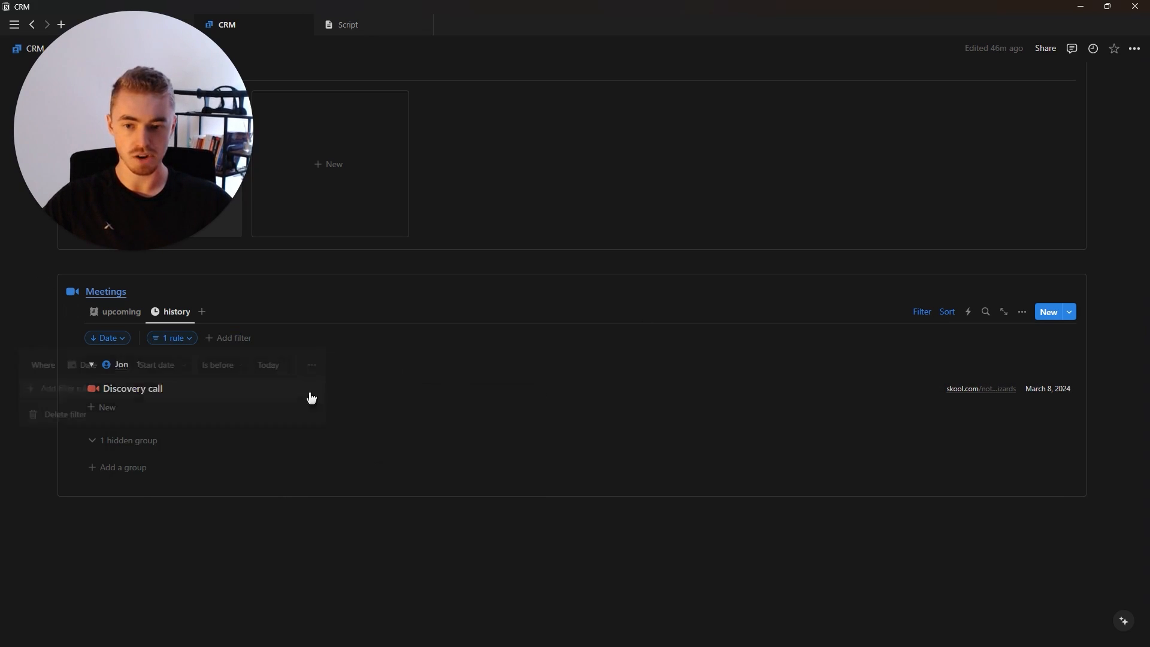
left_click(90, 395)
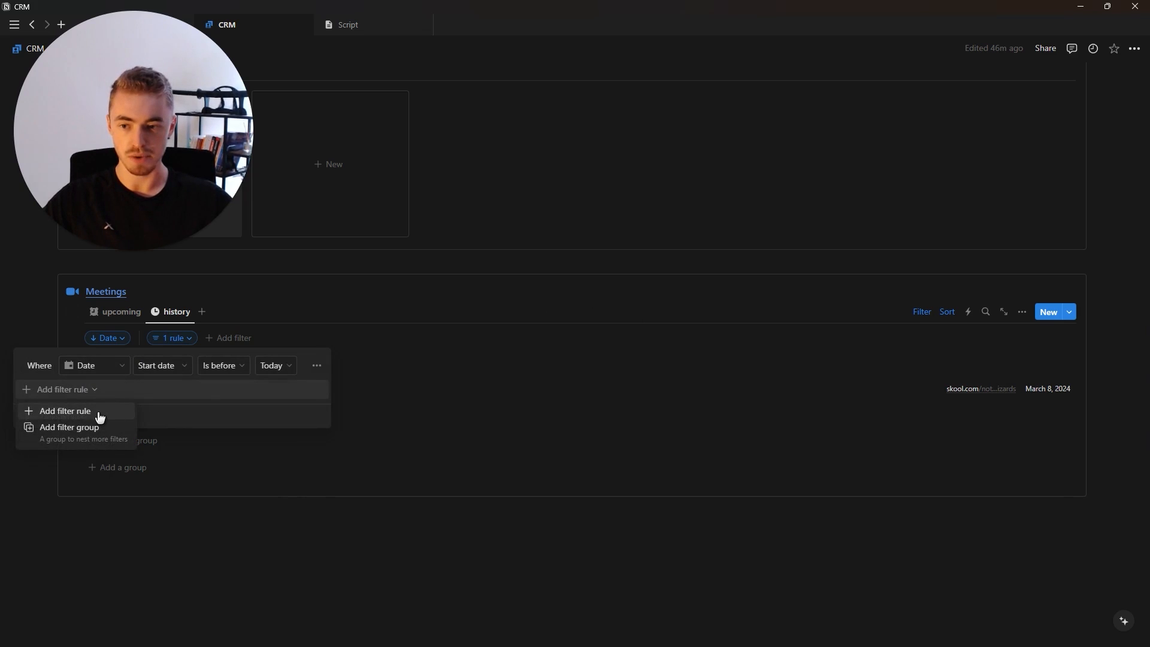
left_click(99, 417)
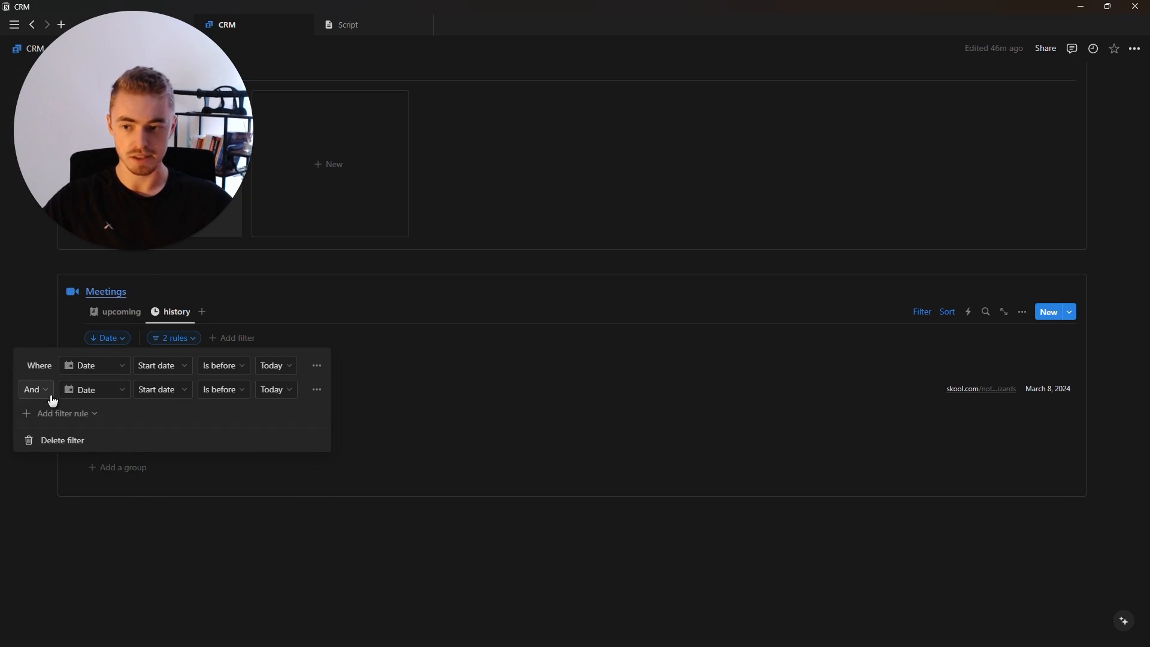
left_click(51, 395)
left_click(61, 444)
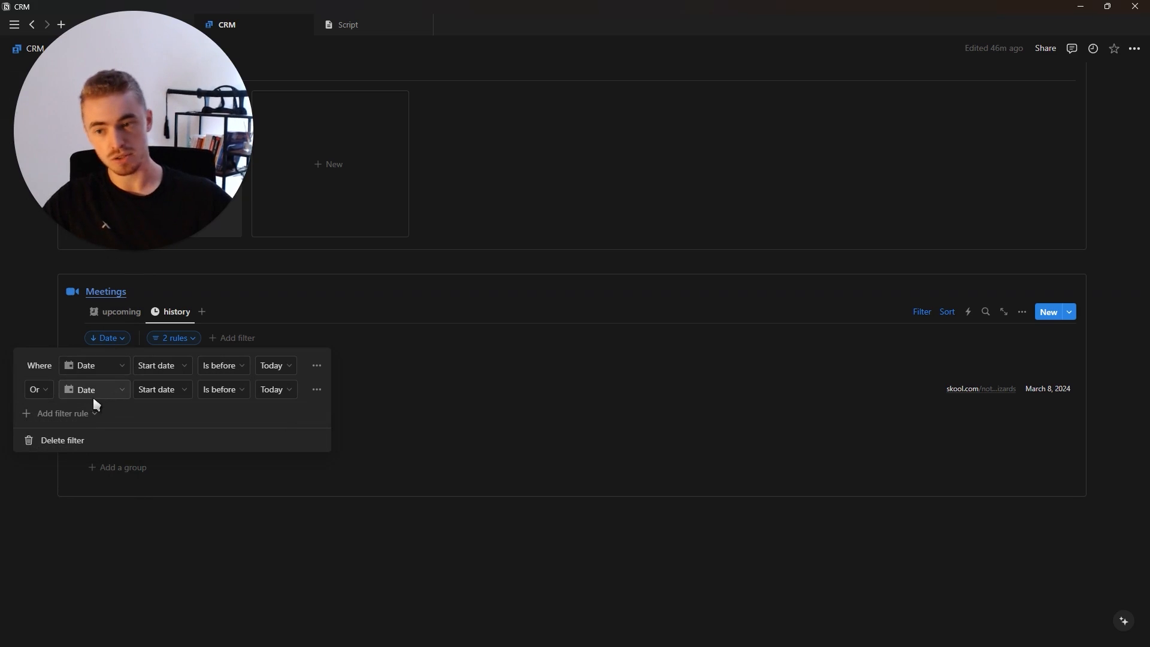
Step: Set the second filter rule of the history view to Done is checked
left_click(107, 389)
left_click(49, 489)
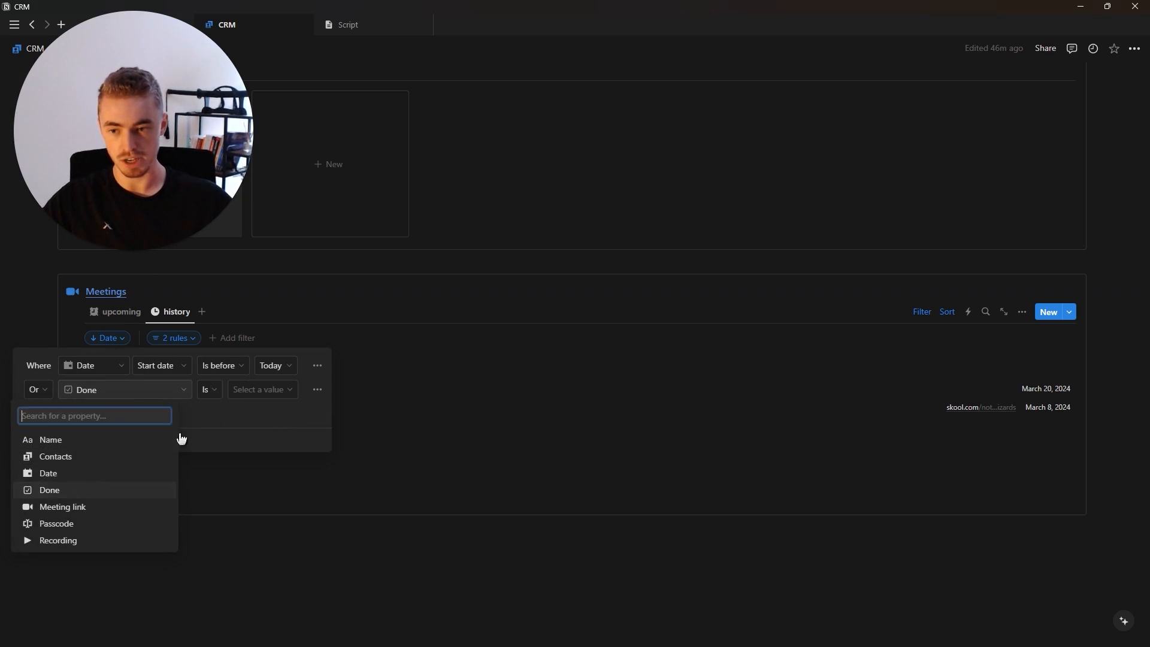
left_click(246, 389)
left_click(246, 428)
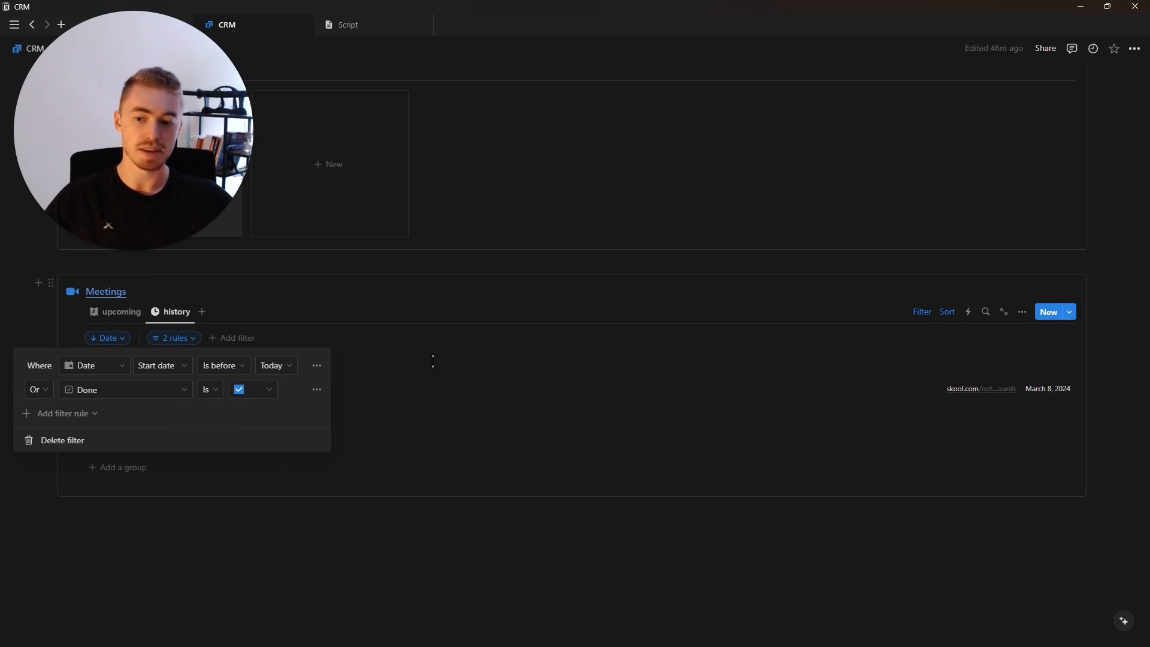
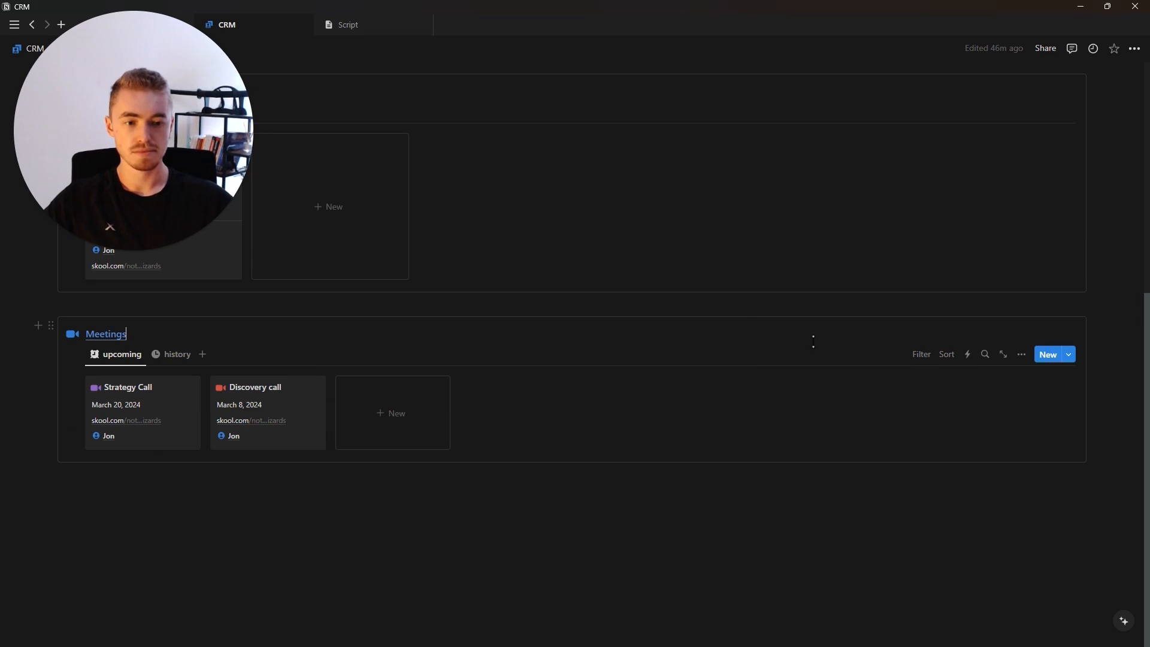
Step: Filter the upcoming view to meetings whose start date is on or after Today
left_click(921, 358)
left_click(865, 437)
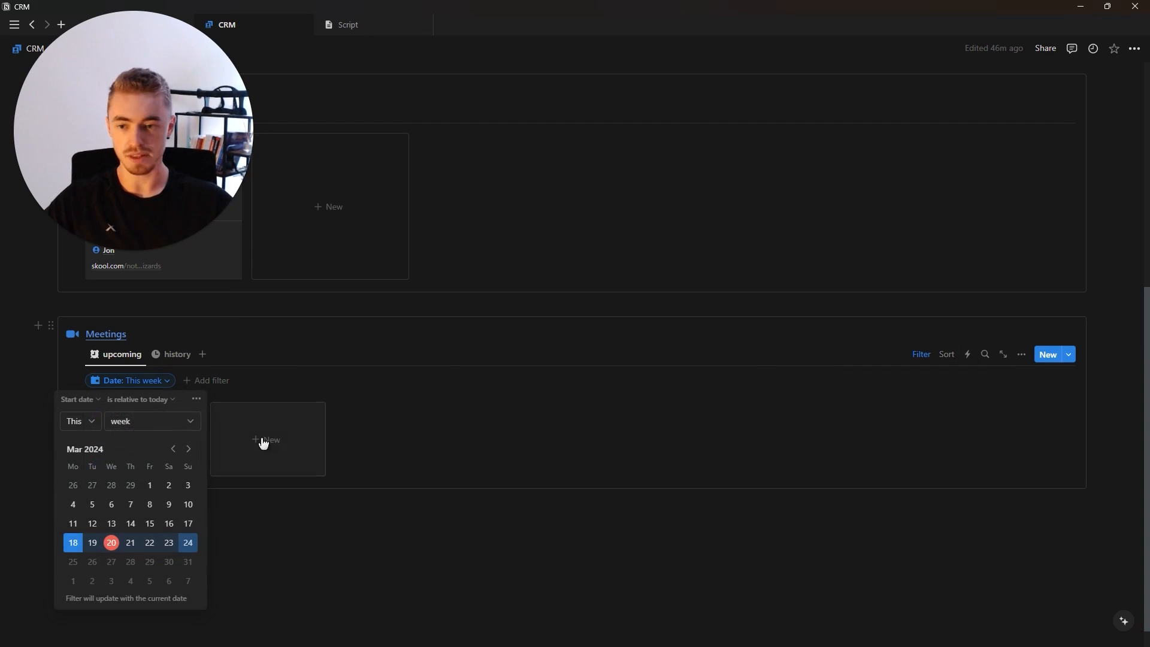
left_click(139, 400)
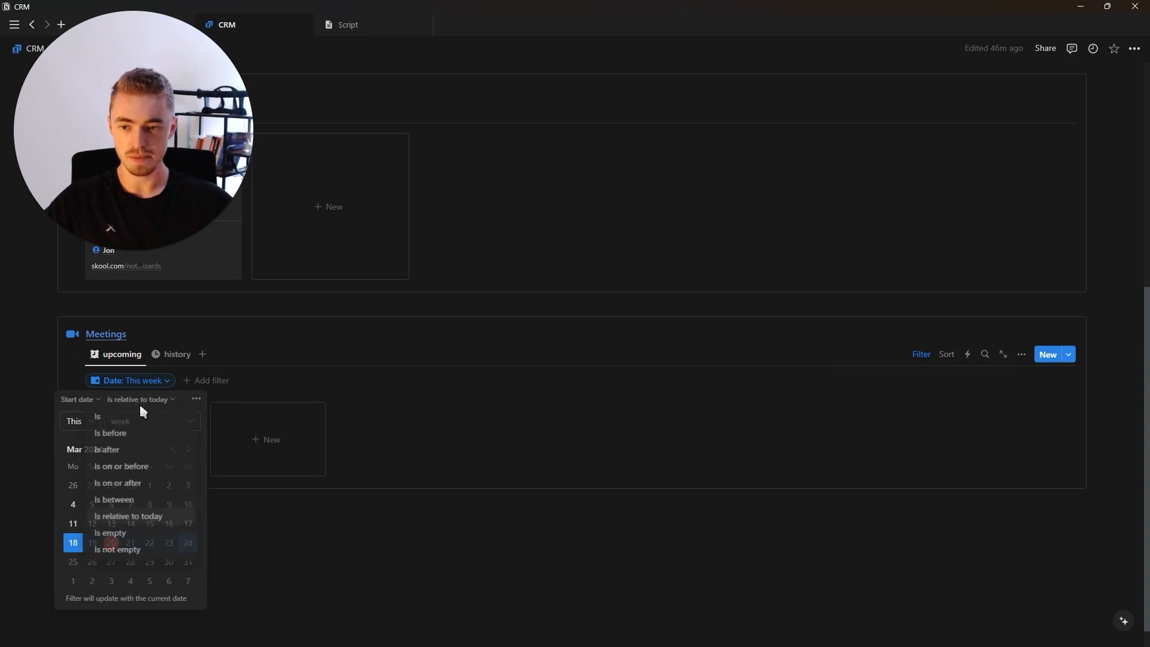
left_click(135, 489)
left_click(189, 421)
left_click(146, 443)
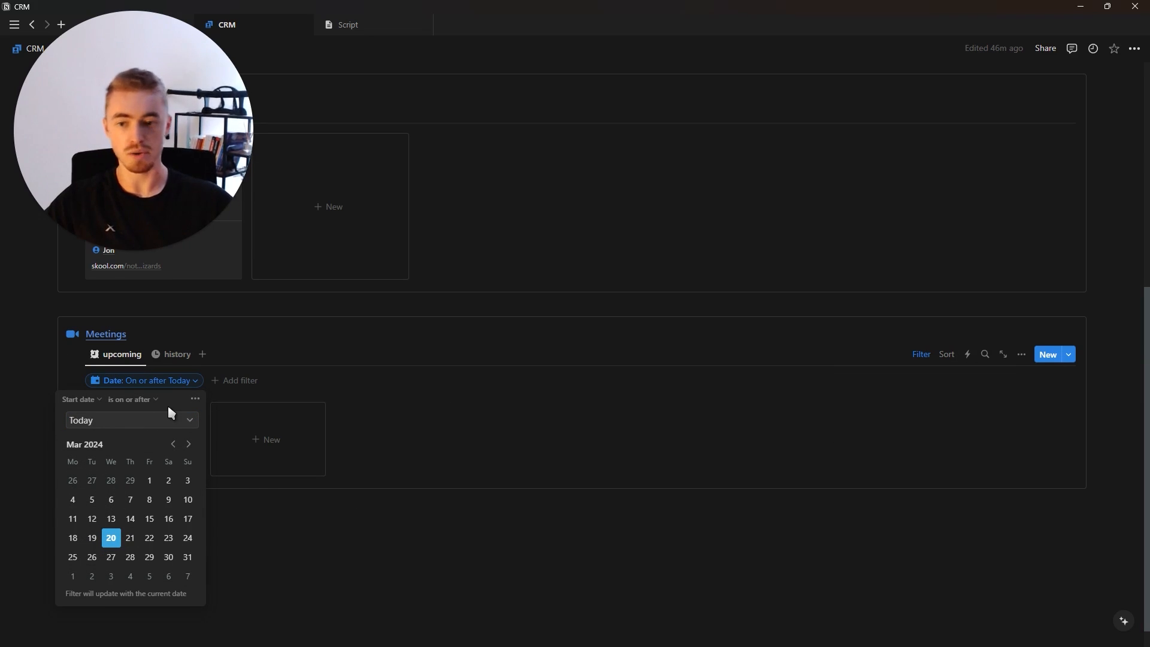
Step: Turn the upcoming view's date filter into an advanced filter and add an And rule requiring Done to be unchecked
left_click(197, 400)
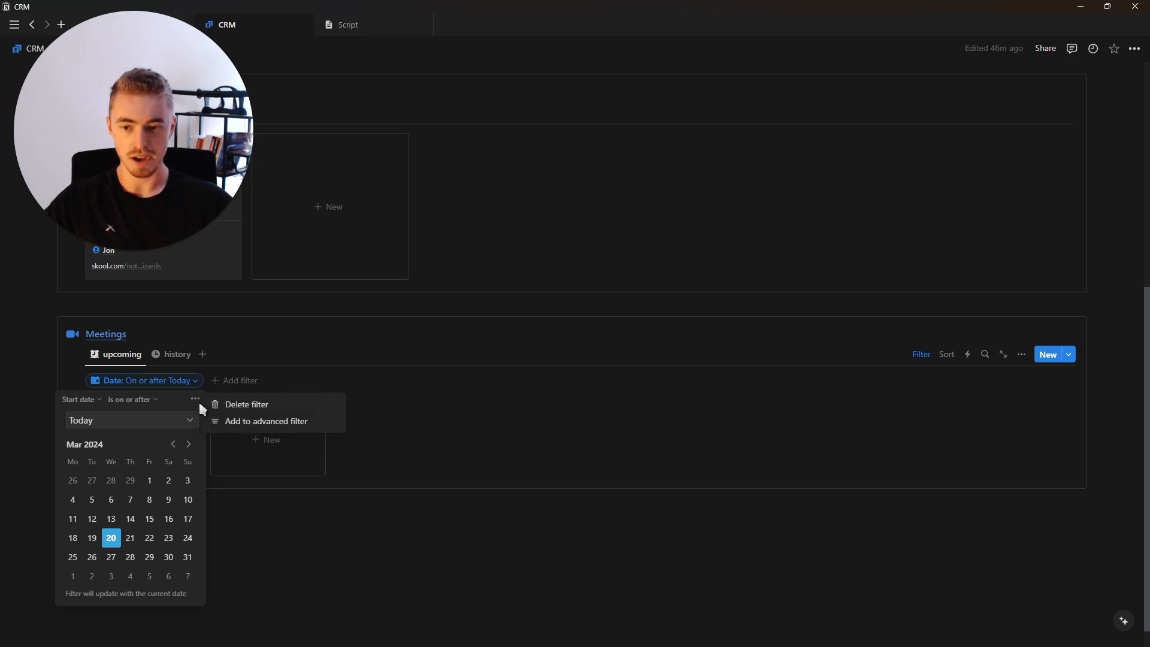
left_click(246, 427)
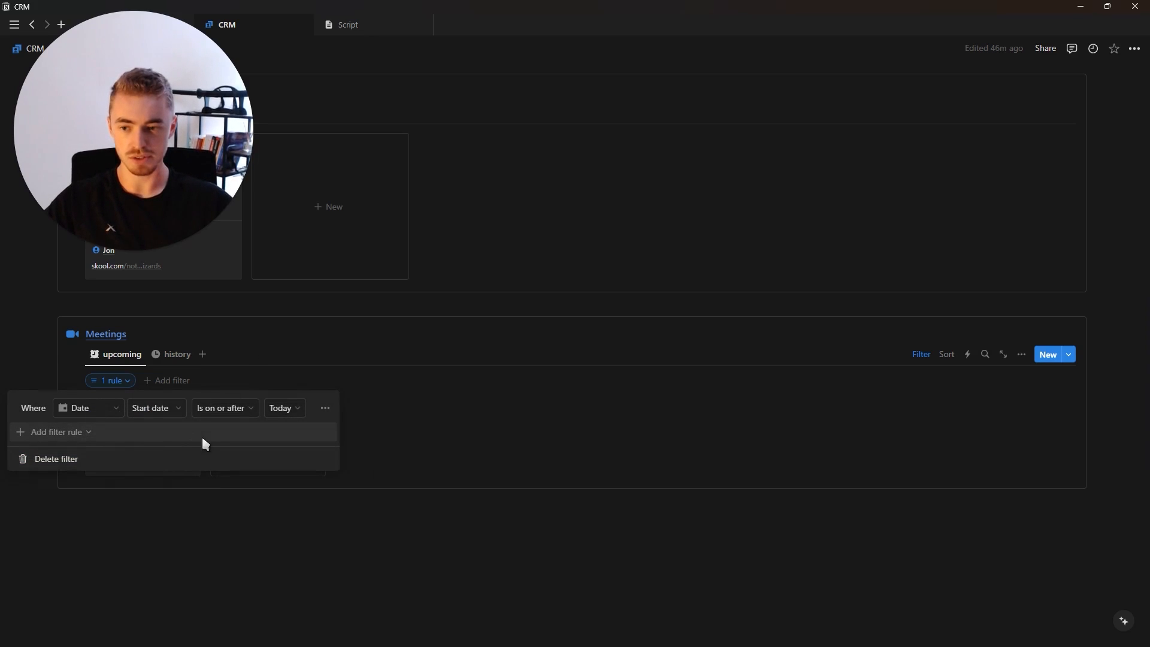
left_click(203, 436)
left_click(128, 454)
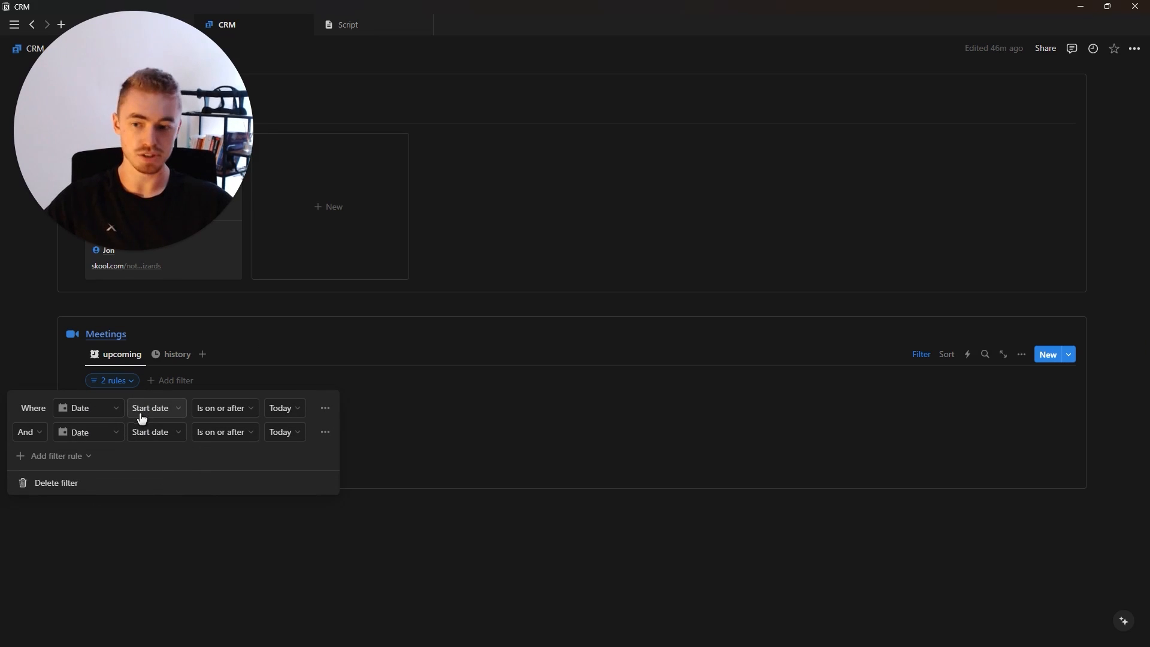
left_click(106, 440)
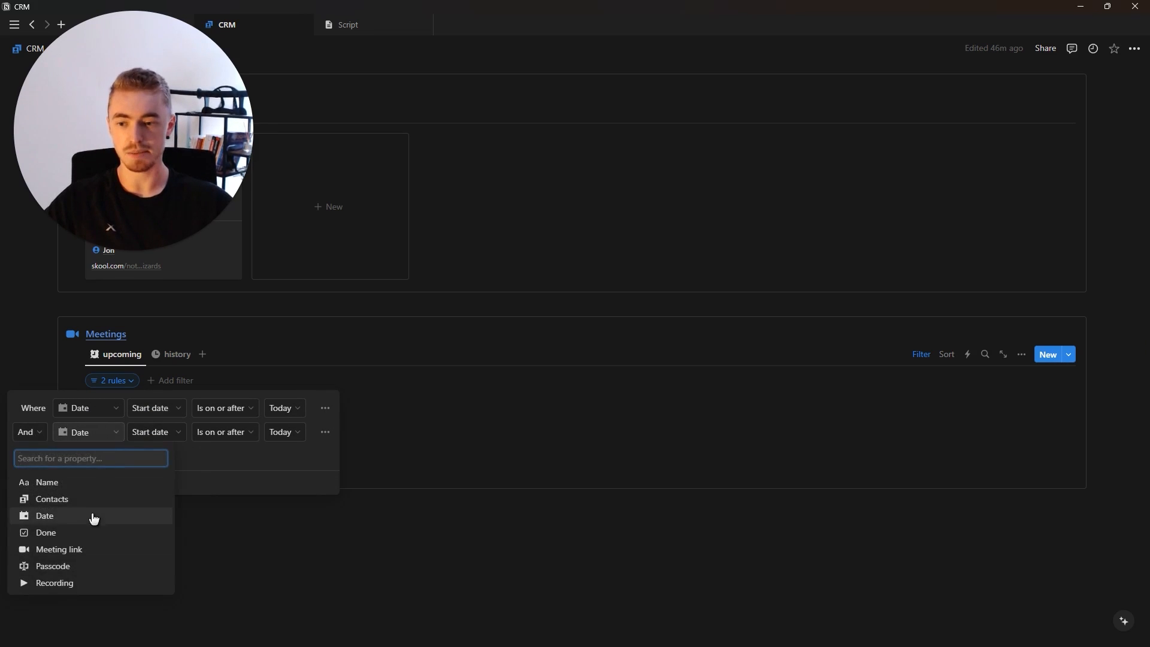
left_click(92, 532)
left_click(251, 436)
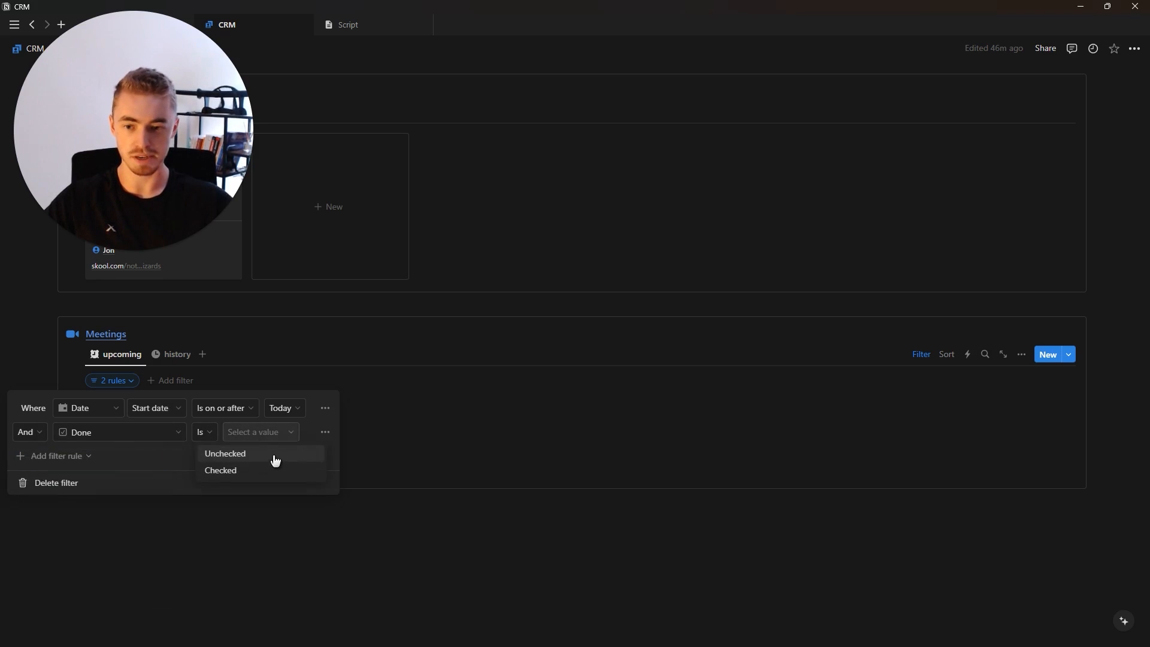
left_click(272, 455)
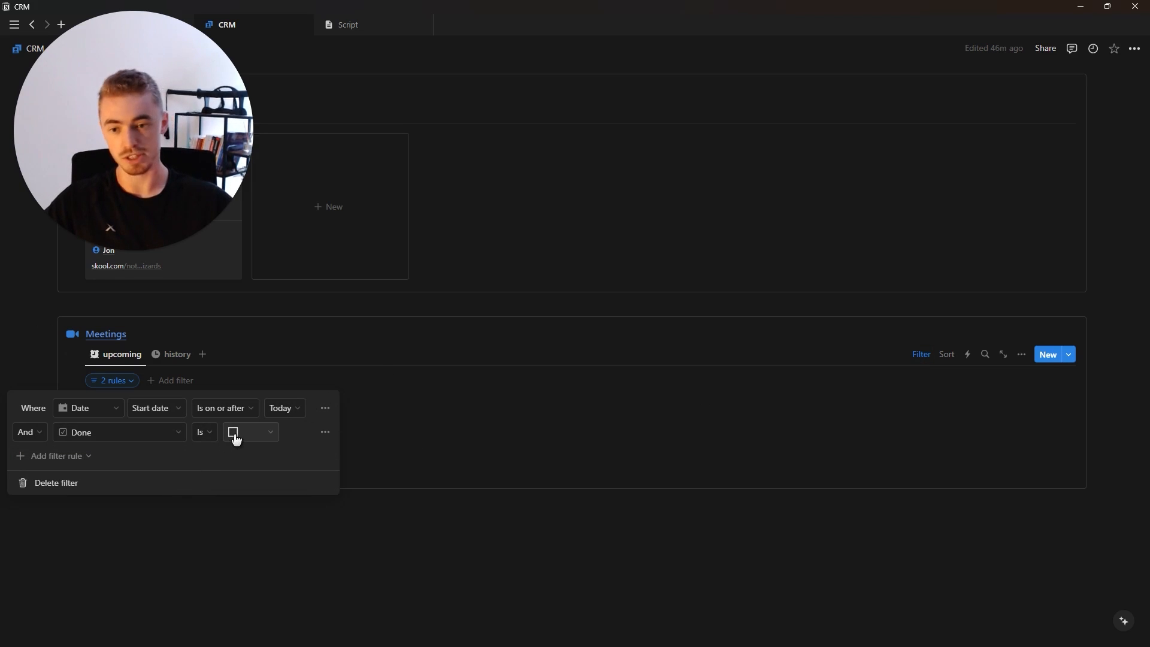
left_click(923, 355)
left_click(179, 355)
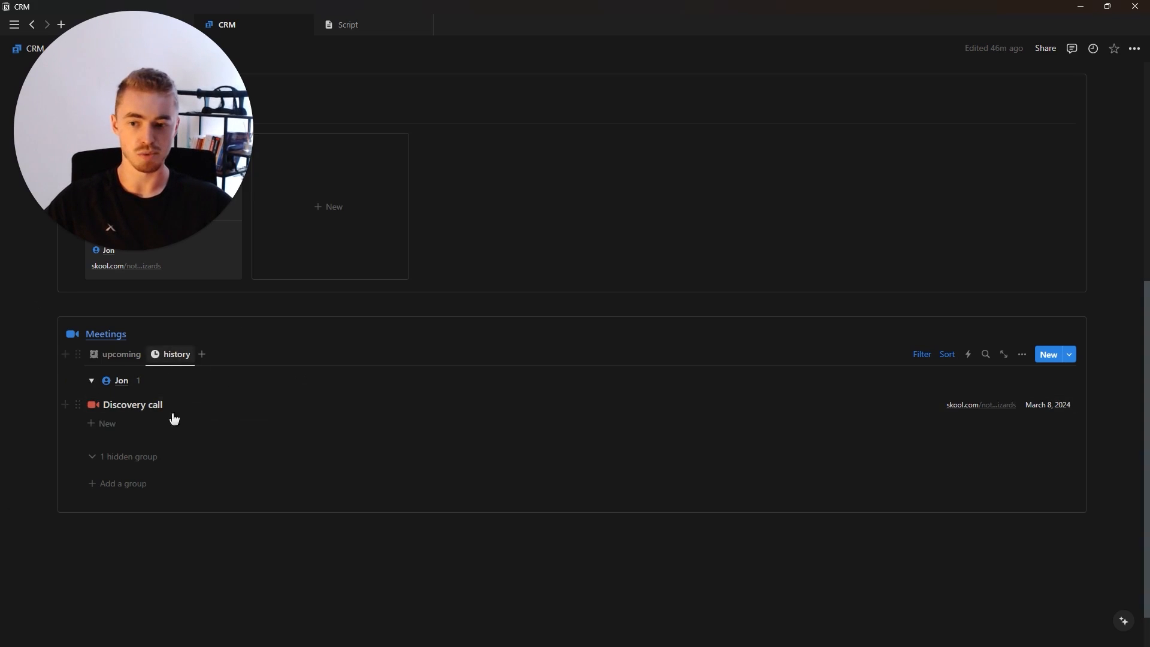
left_click(122, 355)
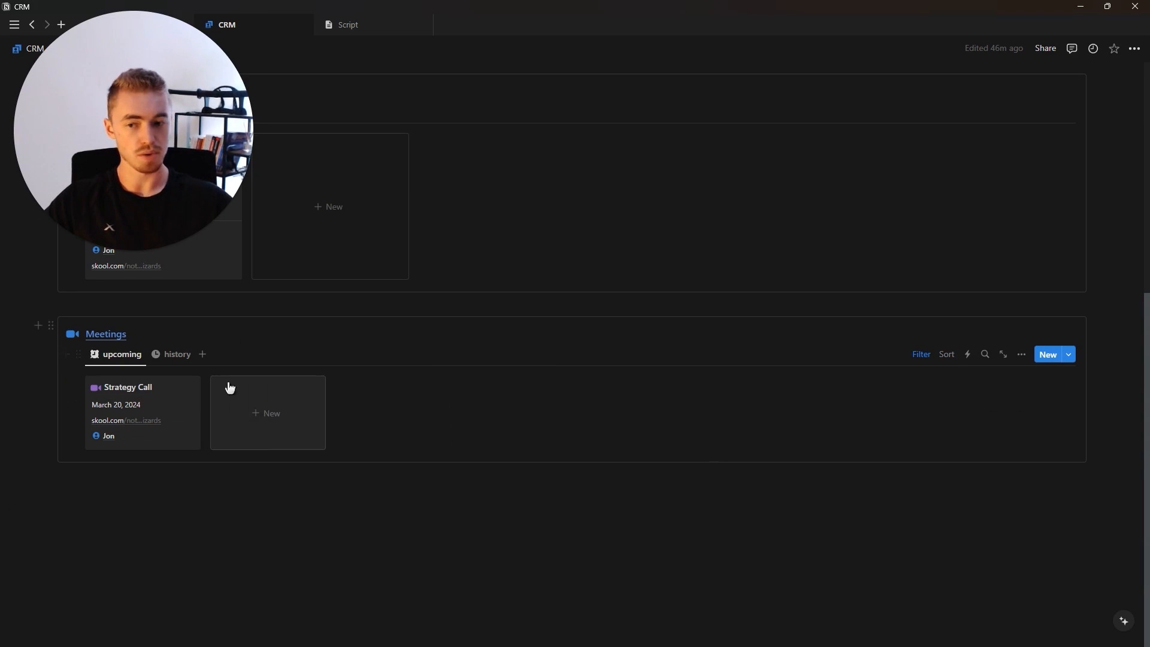
Step: Add a list view named "today" to the Meetings database and give it the video camera icon
left_click(203, 354)
left_click(986, 479)
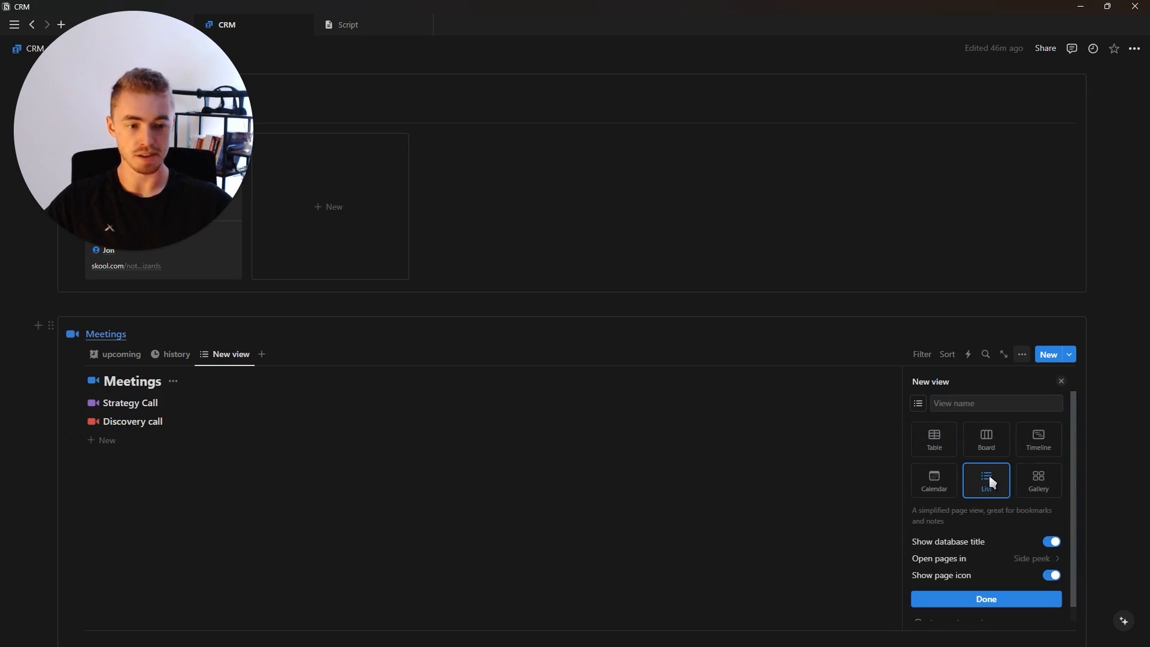
left_click(977, 403)
type("today")
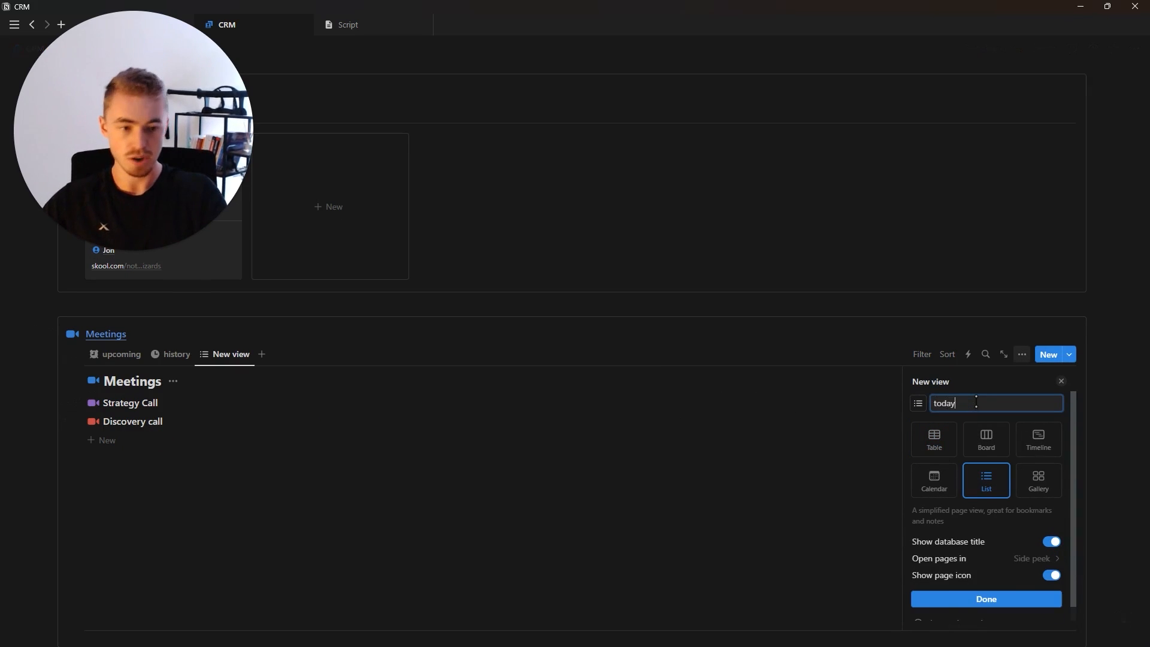
key("Return")
left_click(919, 405)
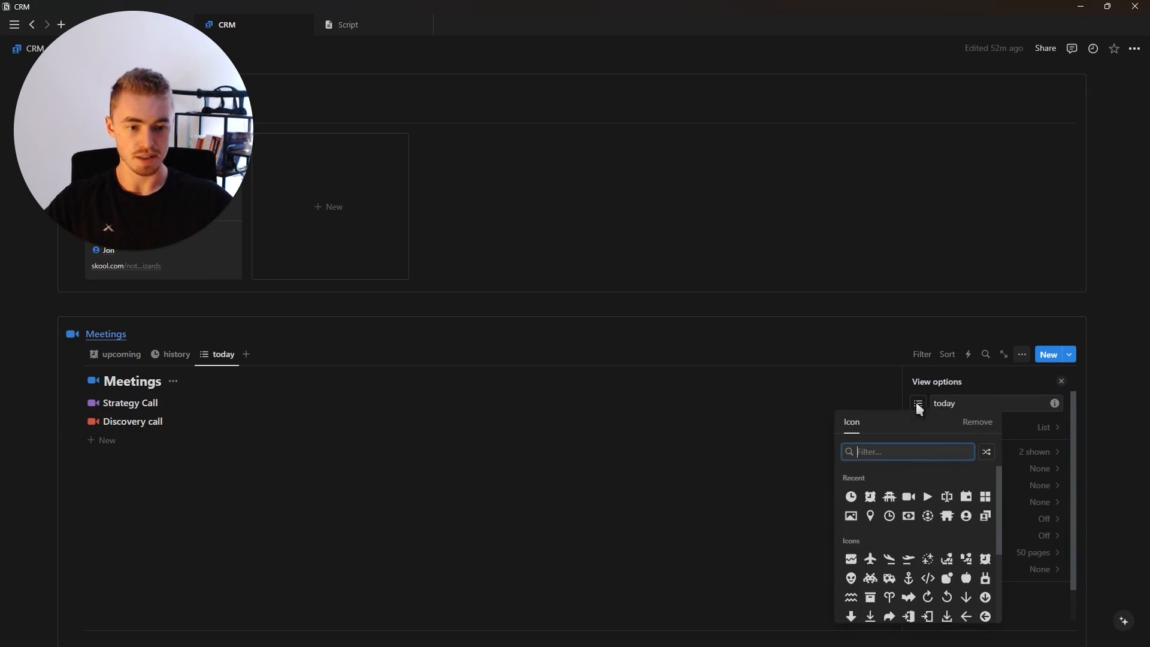
left_click(909, 497)
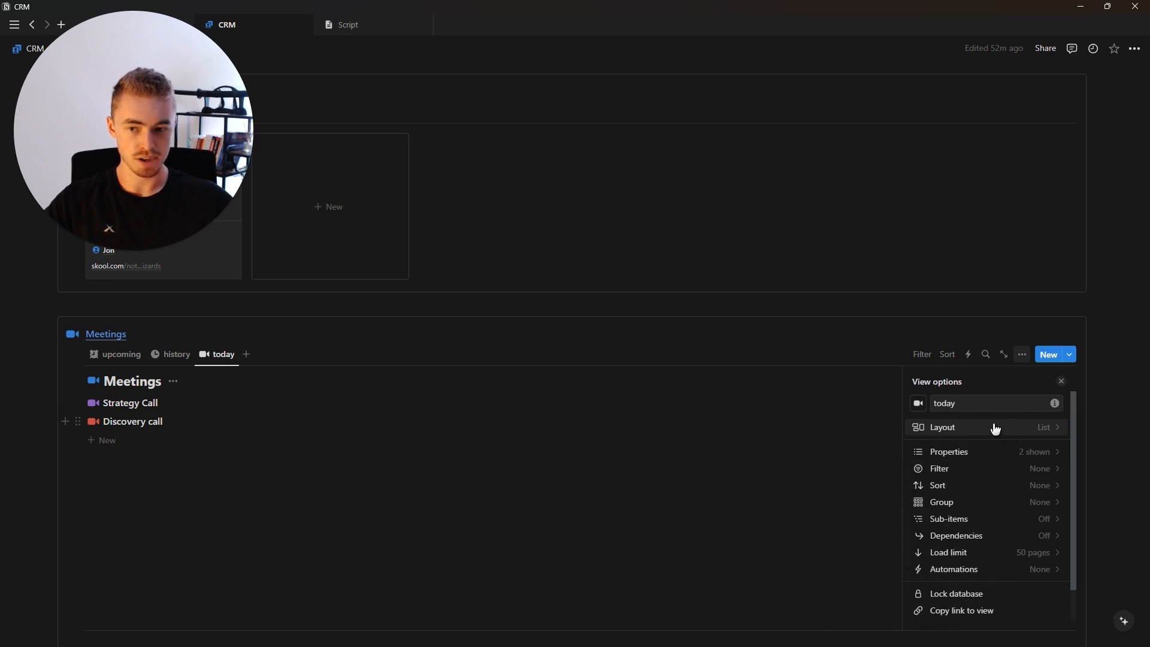
Step: Hide the database title in the today view's layout
left_click(994, 428)
left_click(1001, 516)
left_click(918, 381)
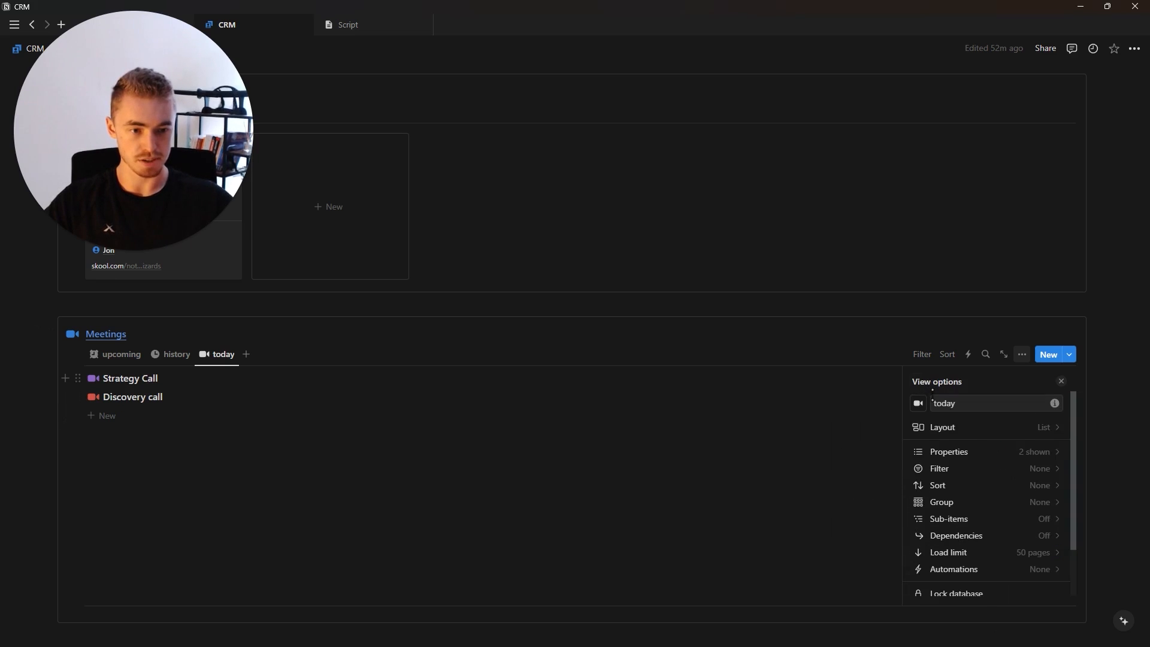
Step: Show Contacts, Meeting link, Date and Done, in that order, in the today list
left_click(1007, 454)
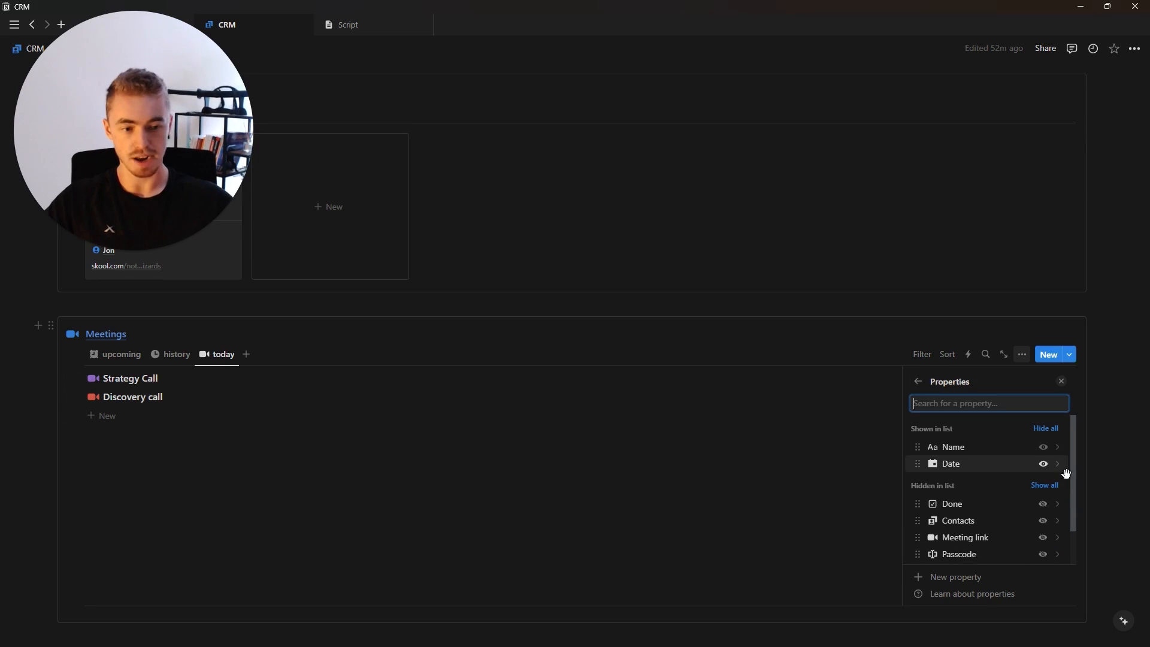
left_click(1043, 505)
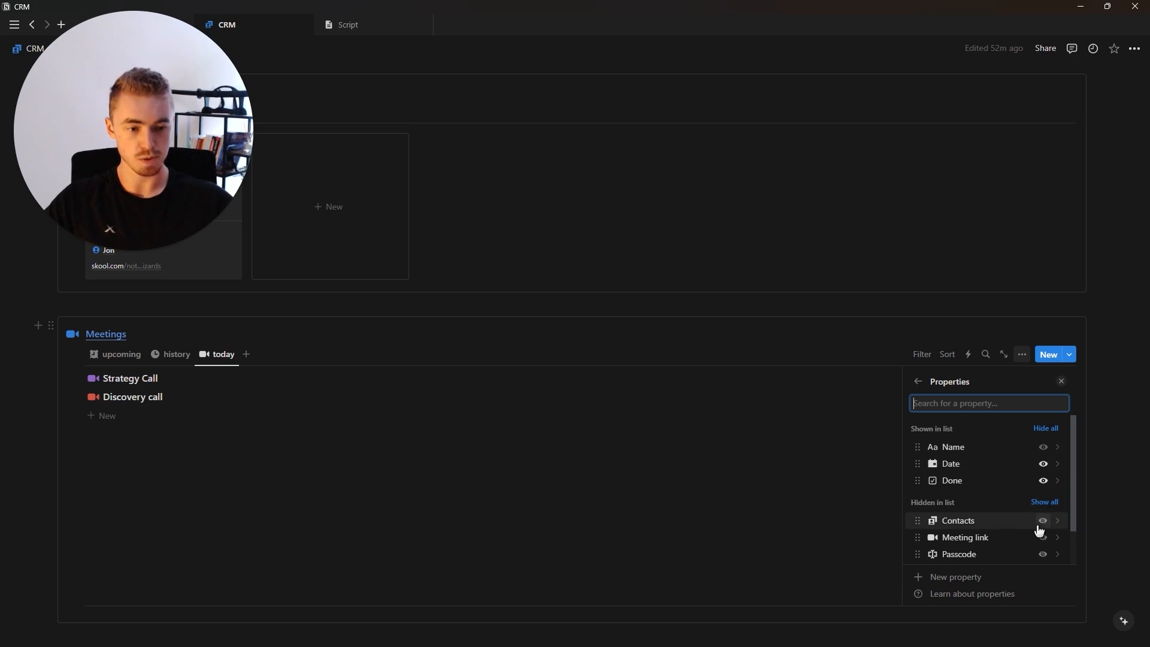
left_click(1044, 523)
left_click_drag(950, 496, 997, 463)
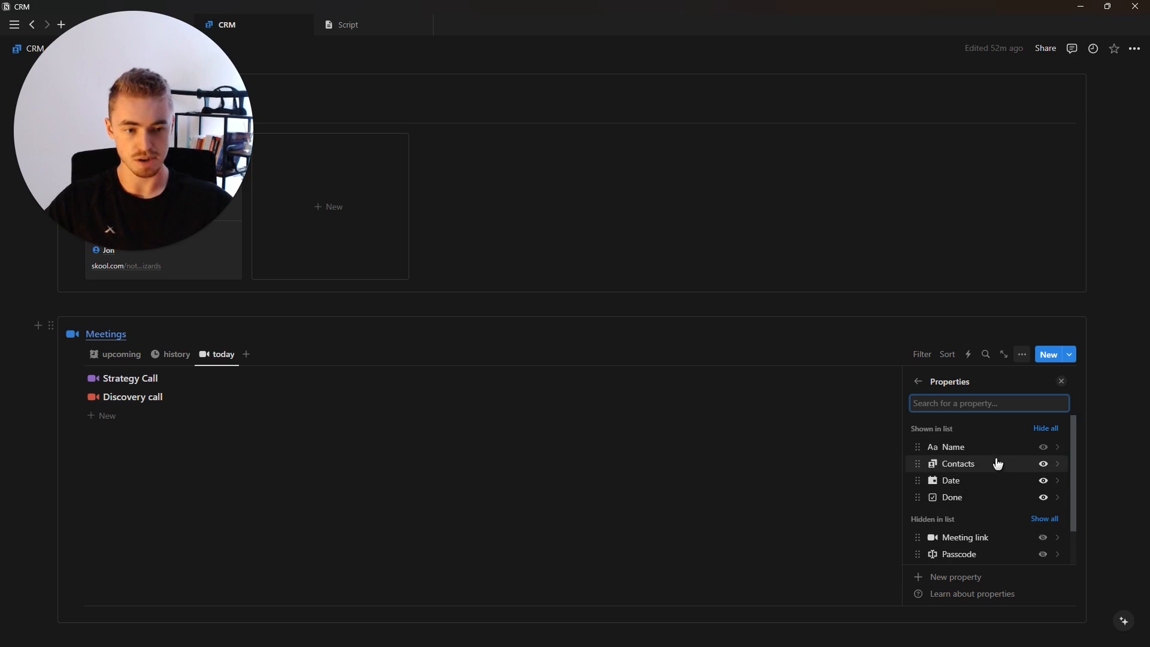
left_click(1043, 543)
left_click_drag(958, 521, 976, 477)
left_click(1062, 401)
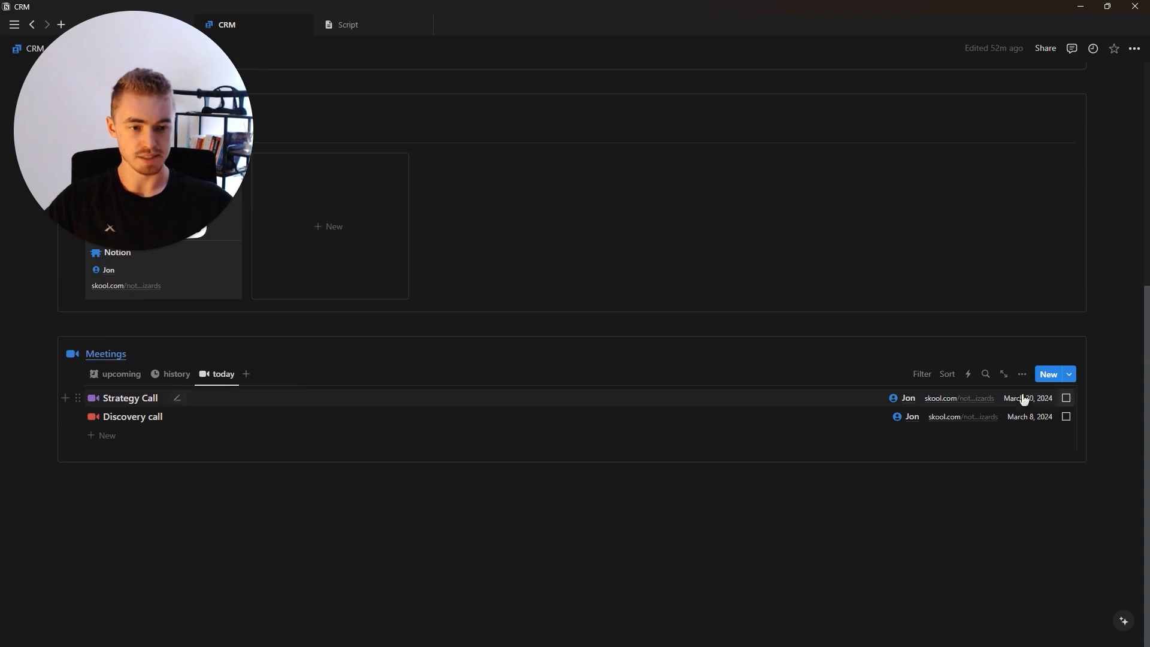
Step: Filter the today view to meetings whose start date is Today
left_click(921, 373)
left_click(874, 458)
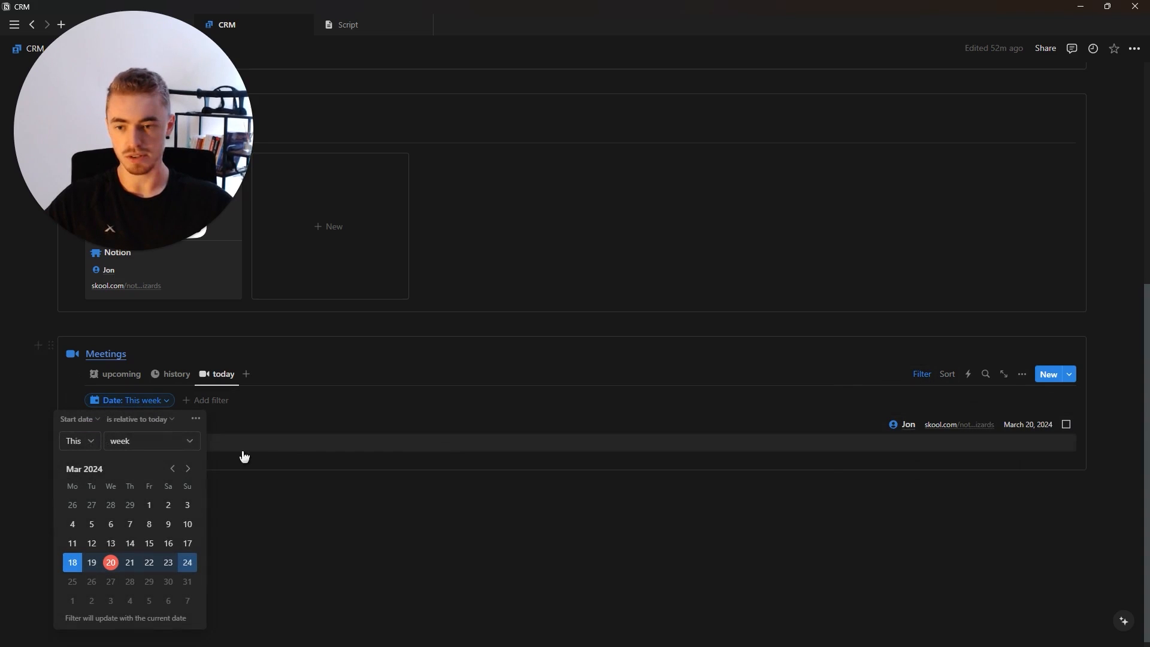
left_click(155, 419)
left_click(96, 436)
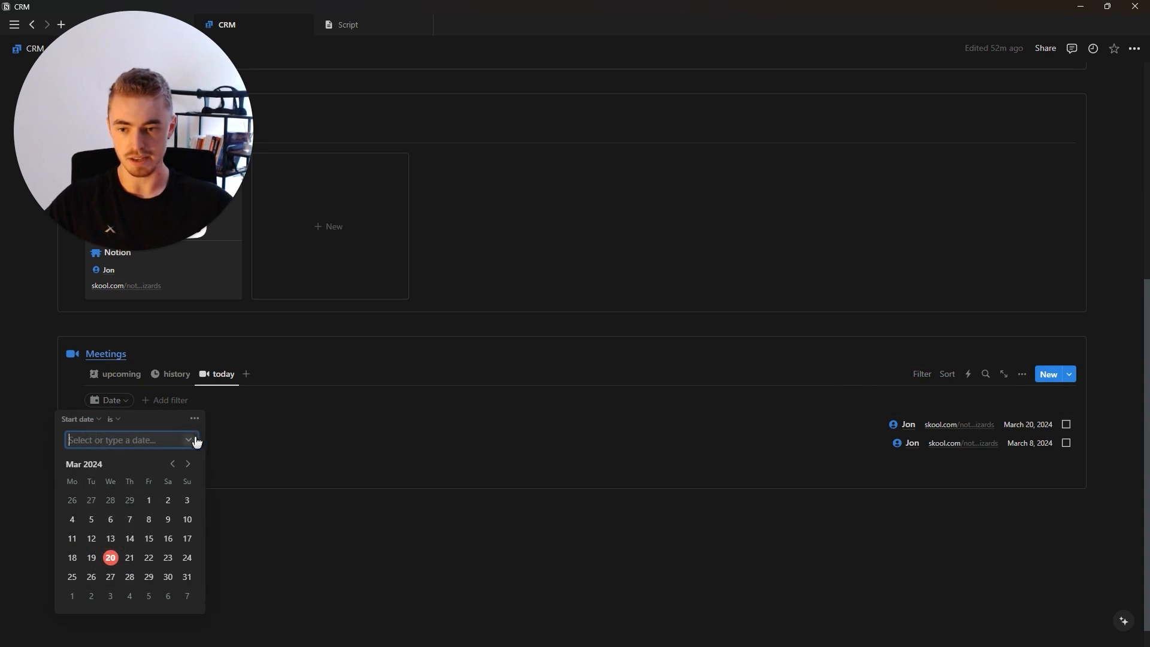
left_click(193, 442)
left_click(175, 461)
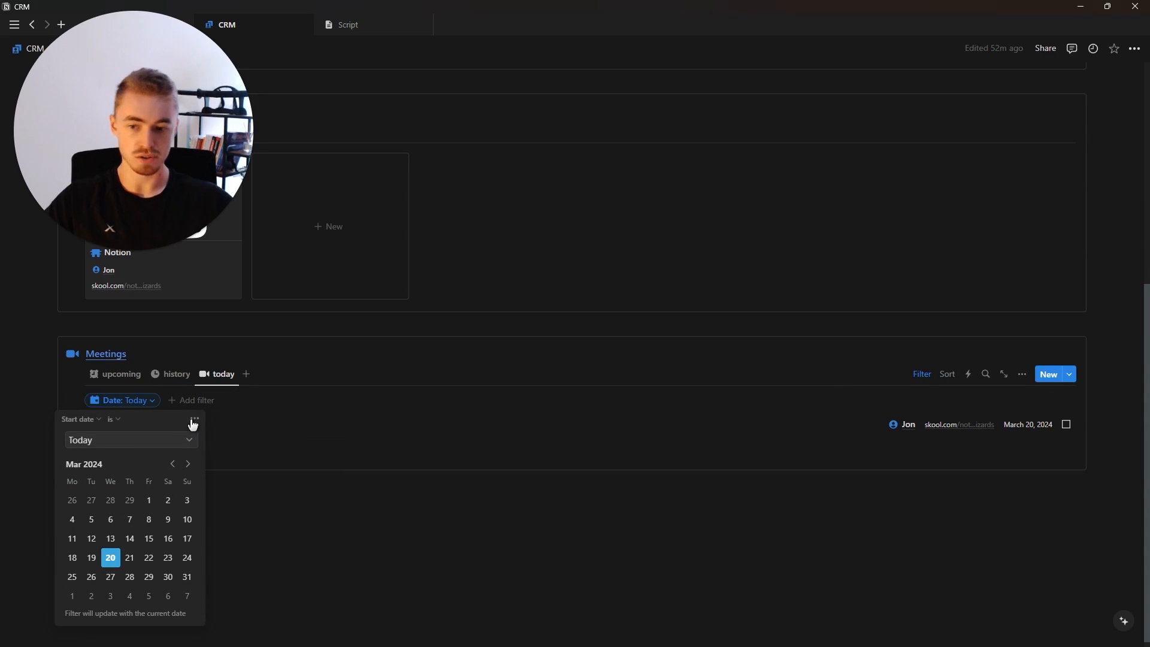
Step: Turn the today view's date filter into an advanced filter and add an And rule requiring Done to be unchecked
left_click(195, 419)
left_click(225, 442)
left_click(89, 453)
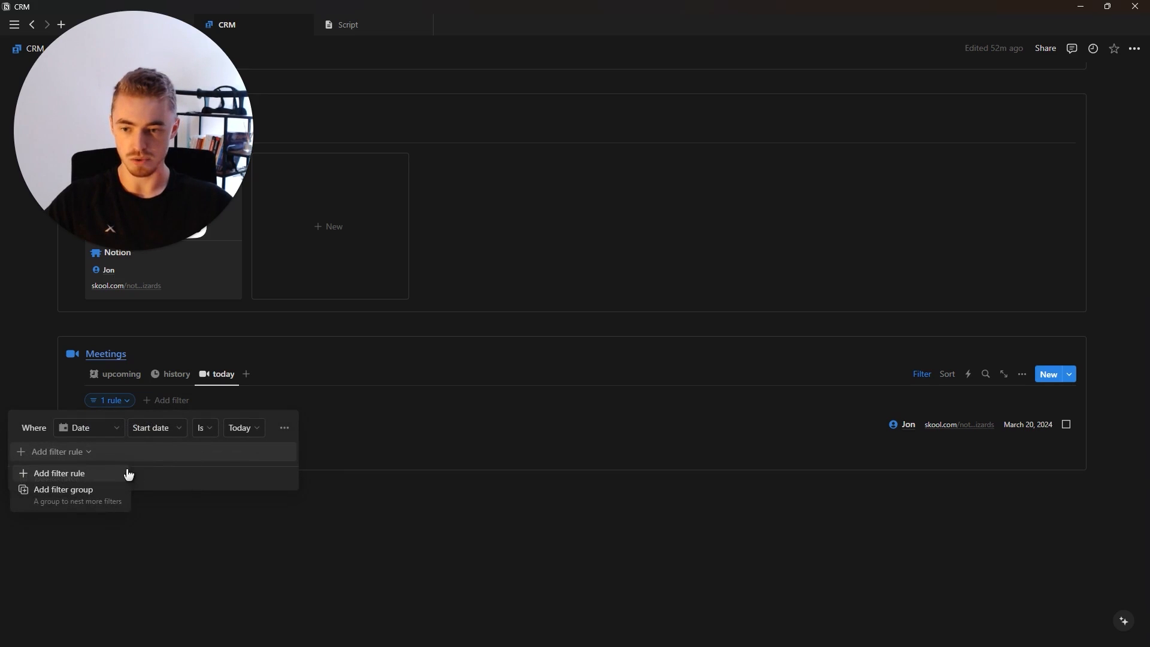
left_click(108, 472)
left_click(40, 452)
left_click(76, 453)
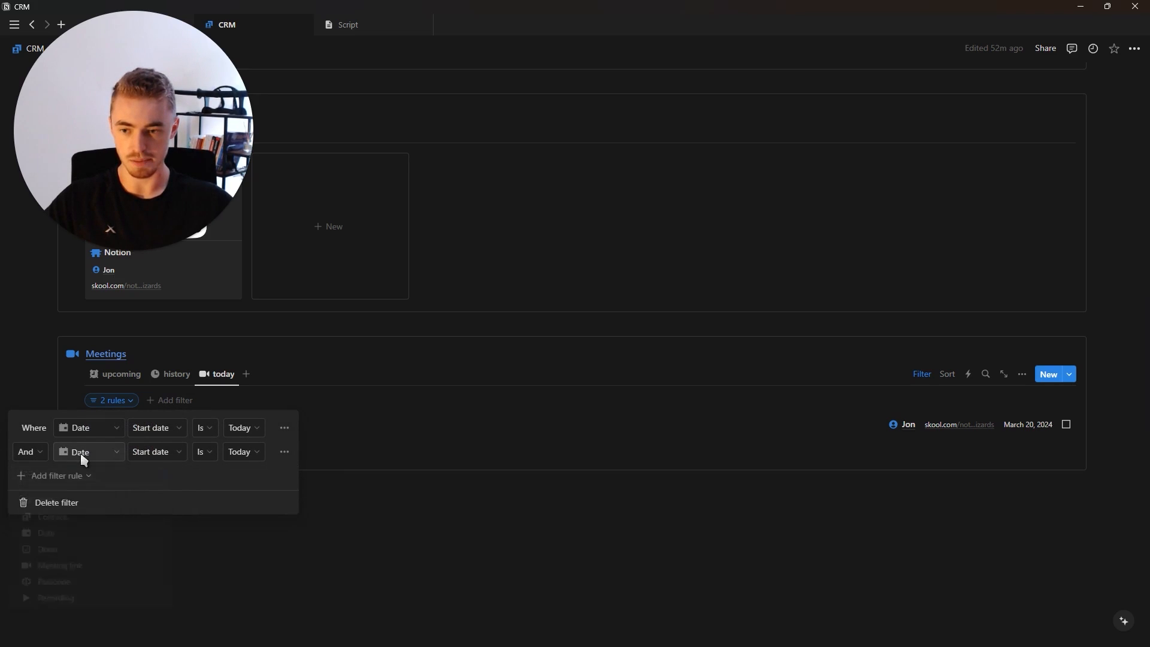
left_click(78, 551)
left_click(238, 452)
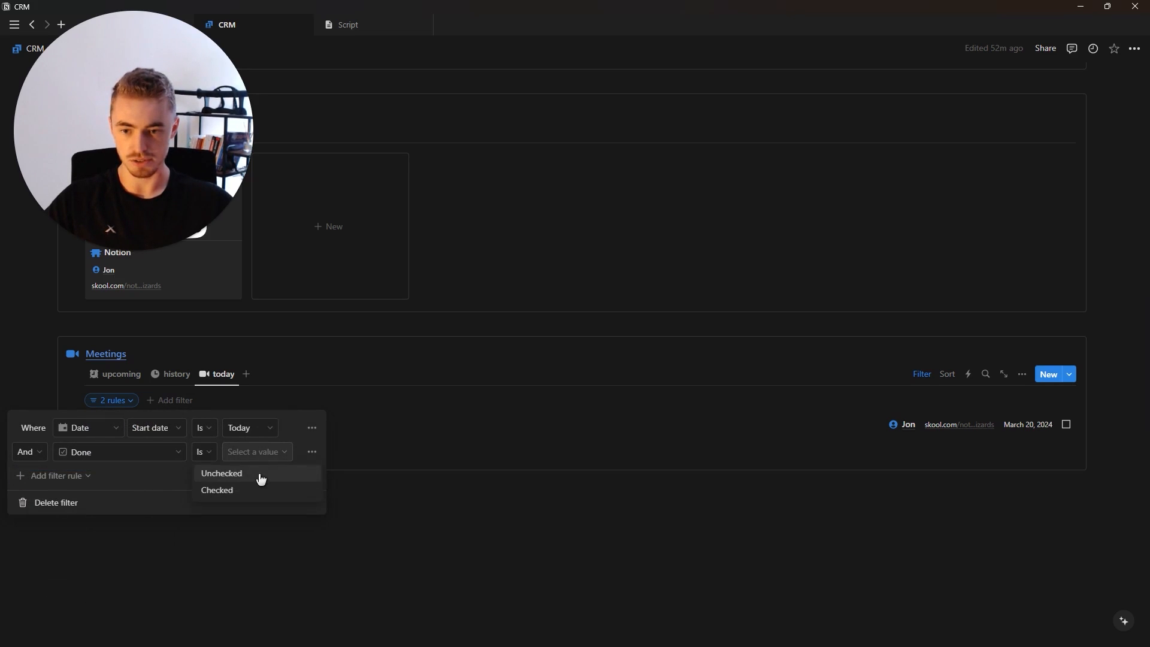
left_click(264, 481)
left_click(922, 375)
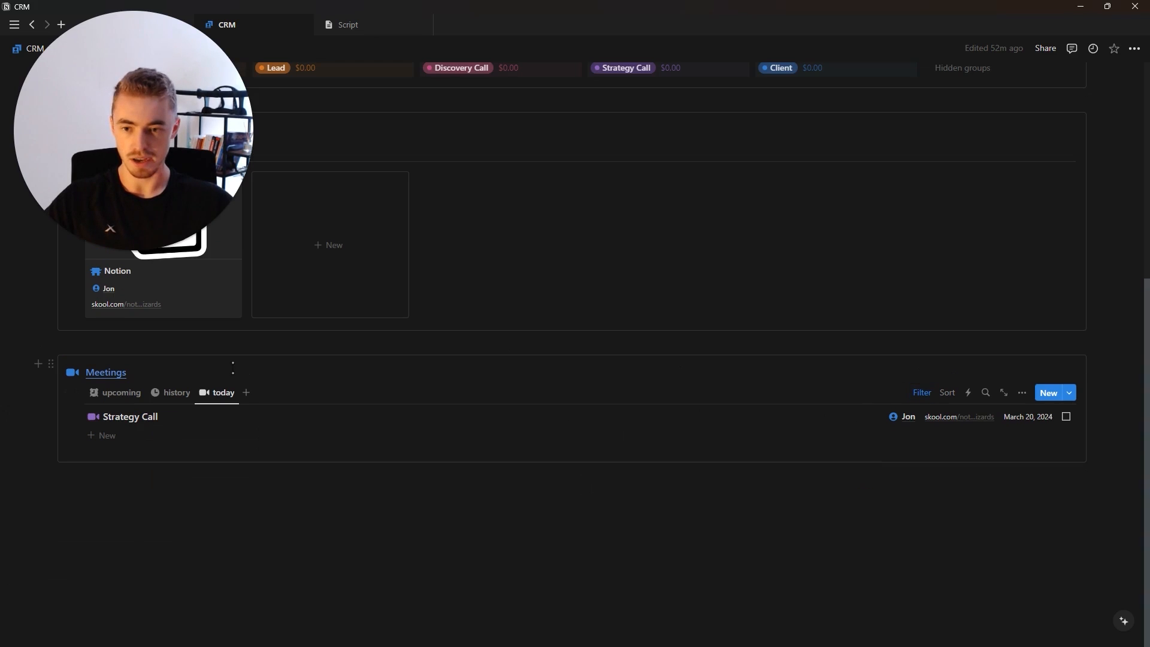
Step: Move the today view ahead of upcoming and history in the Meetings database and look over the CRM page
left_click_drag(208, 400, 123, 401)
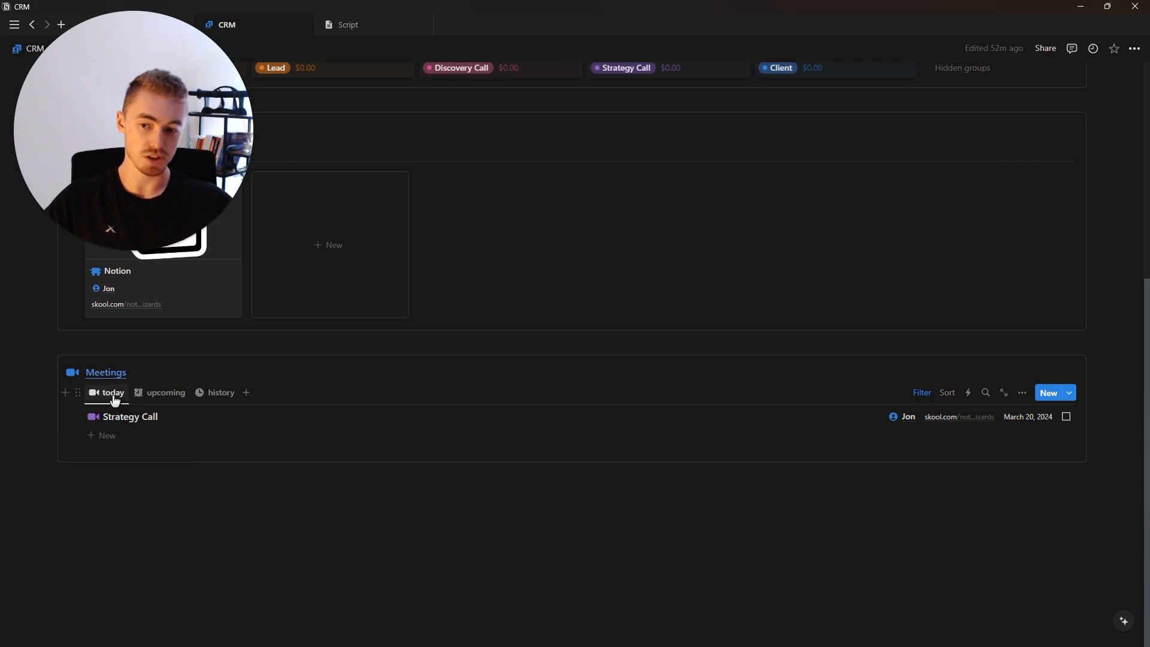
left_click(163, 396)
scroll(501, 436, "up", 4)
scroll(501, 436, "up", 2)
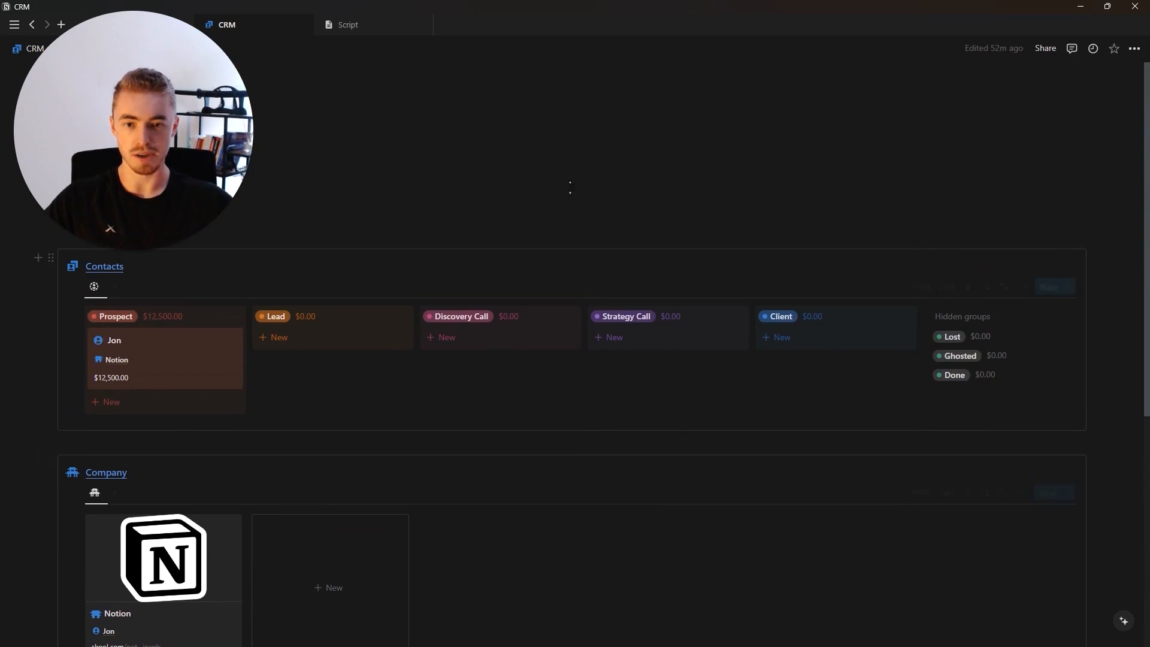
scroll(489, 415, "down", 6)
left_click(99, 357)
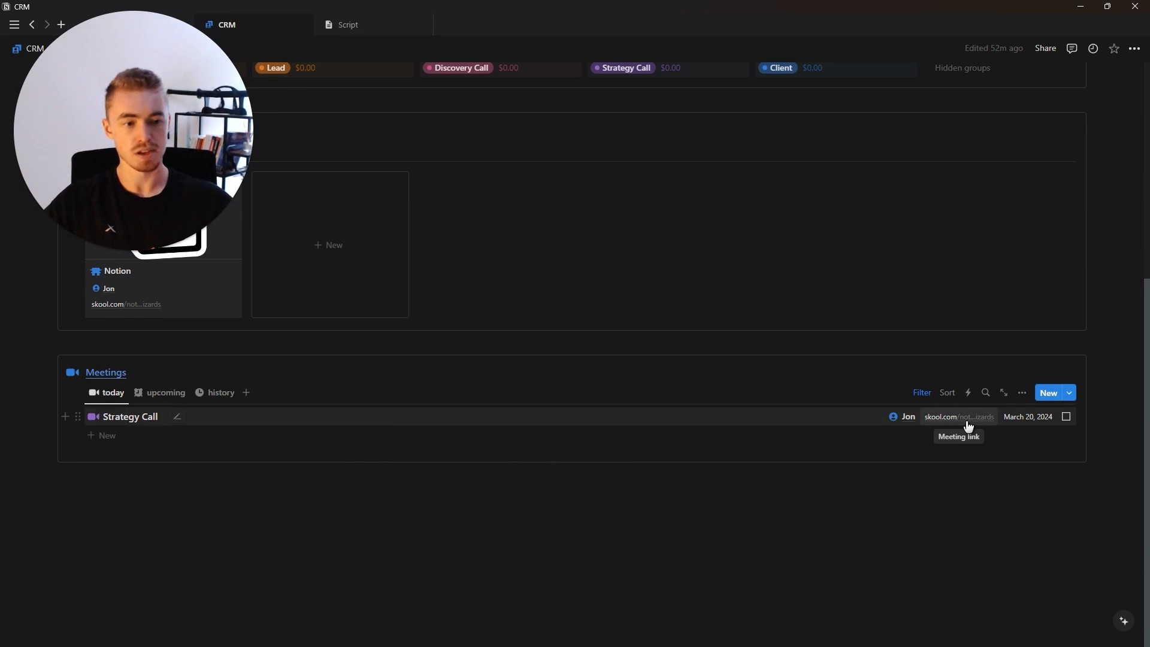
Step: Add a 3:00 PM time to the Strategy Call meeting's date and set its reminder to 1 hour before
left_click(1035, 418)
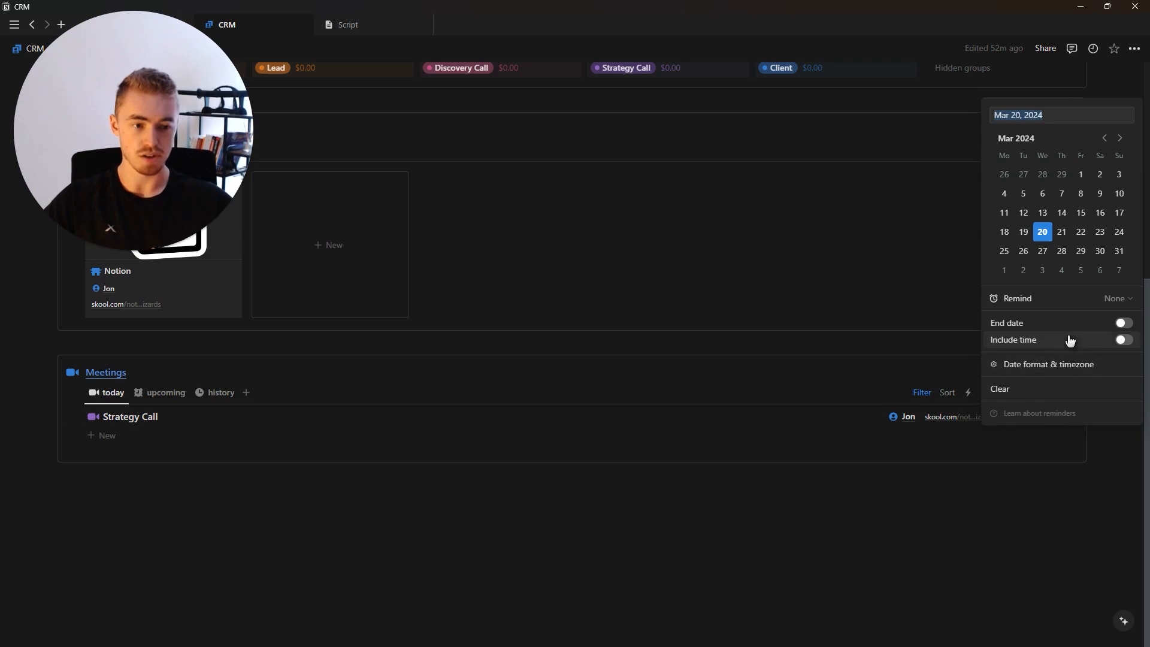
left_click(1043, 341)
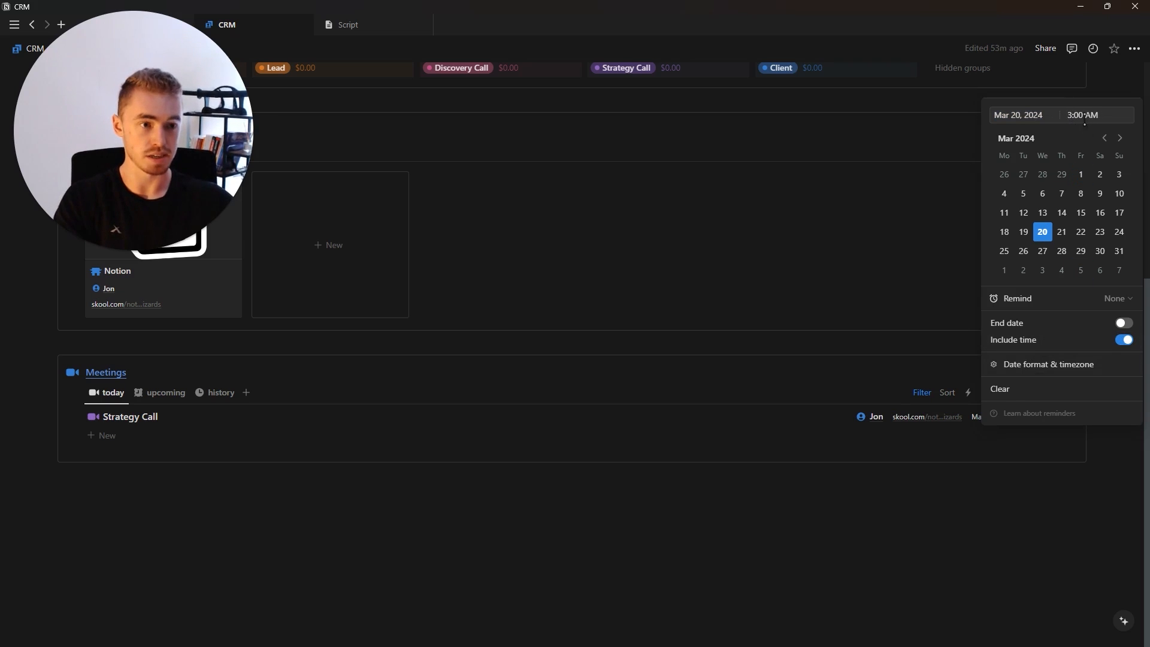
key("BackSpace")
type("P")
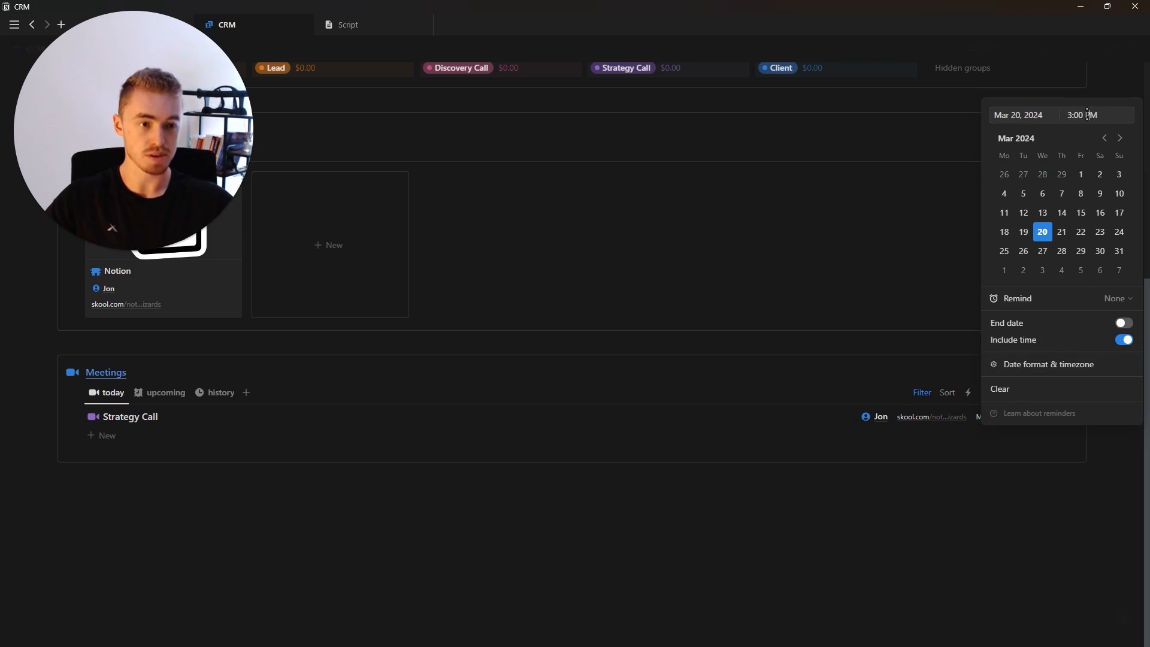
left_click(1019, 299)
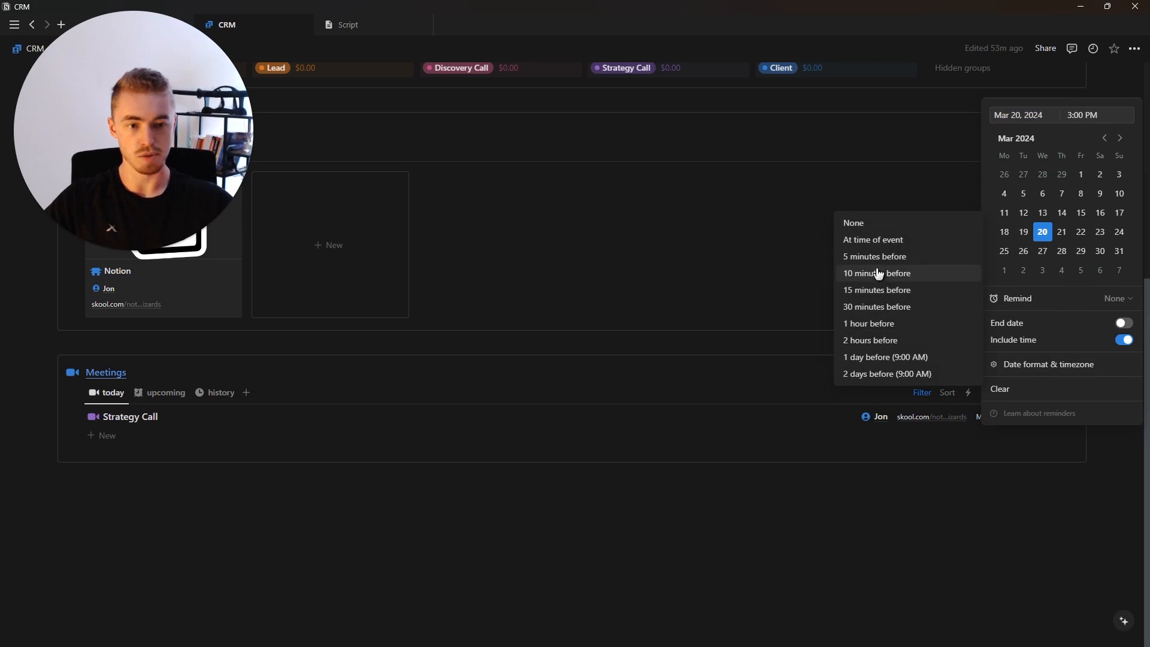
left_click(919, 331)
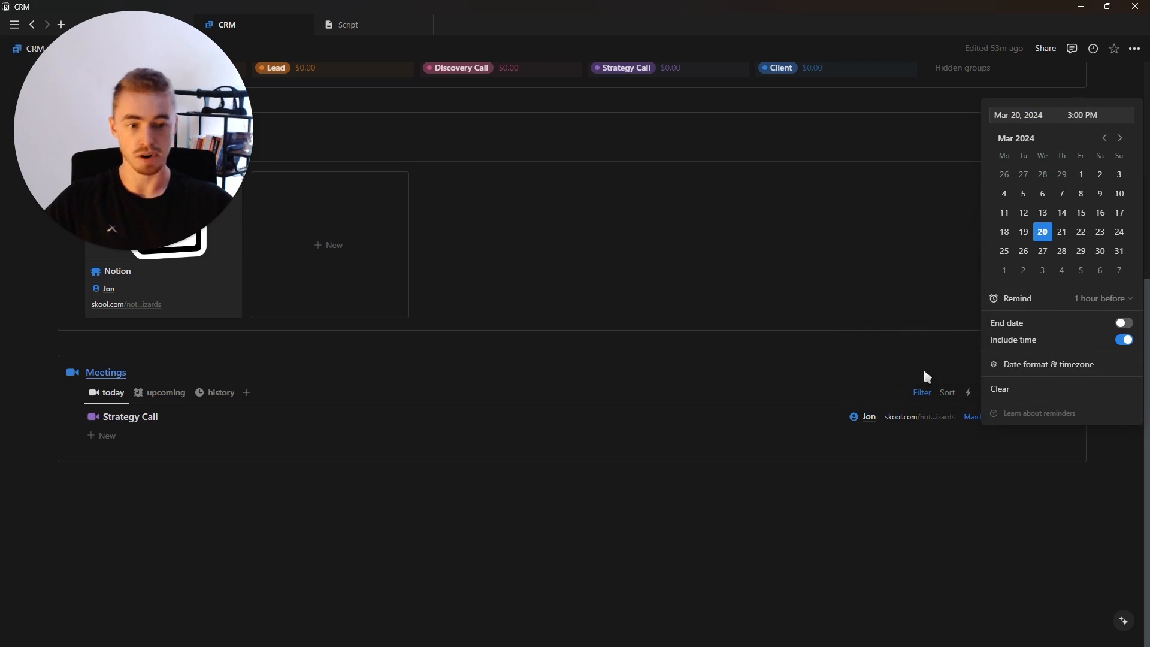
left_click(837, 389)
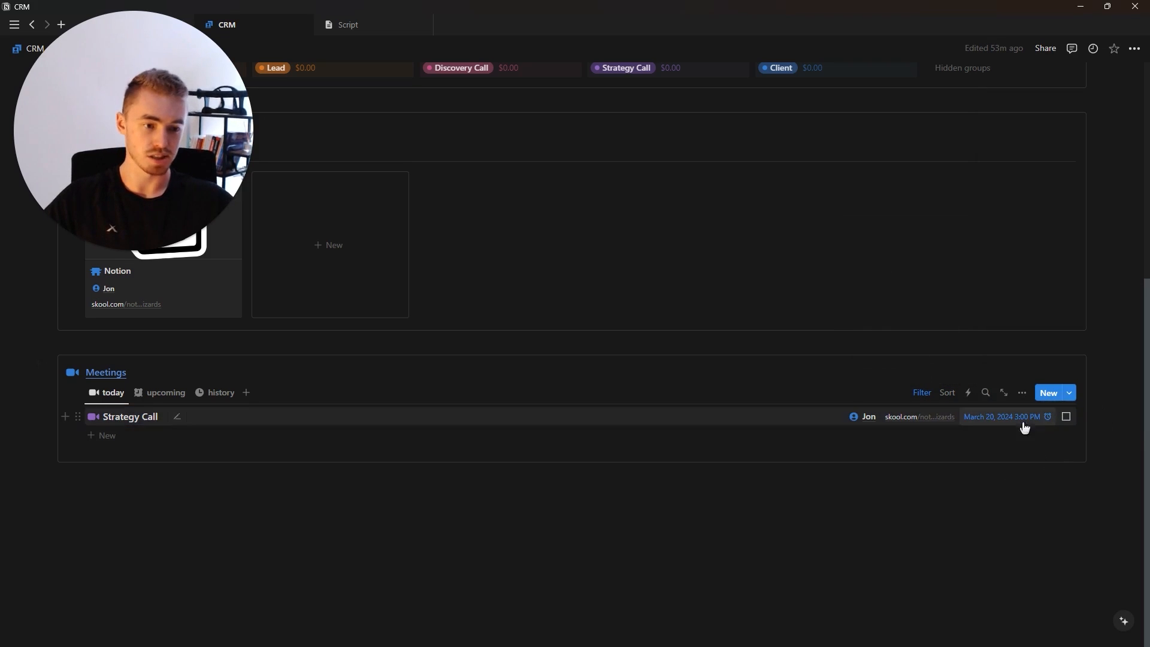
Step: Mark the Strategy Call meeting as done and check it in the Meetings history view
left_click(1065, 417)
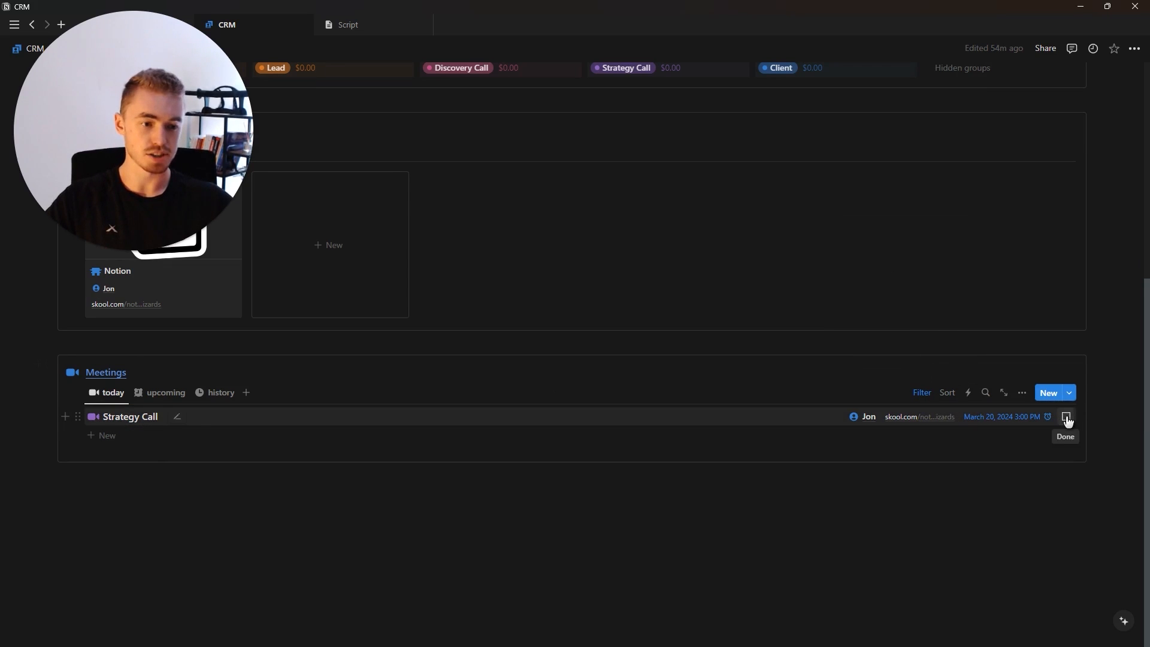
left_click(207, 415)
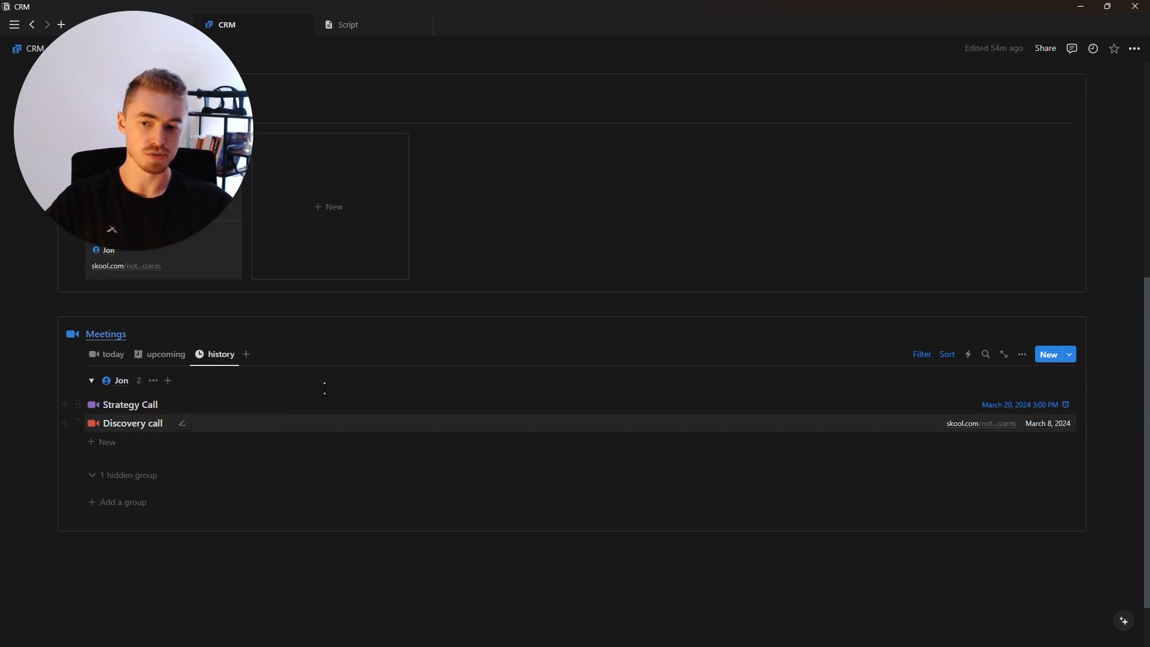
Step: Filter the Contacts pipeline board to Archive unchecked and collapse the filter row
scroll(384, 372, "up", 6)
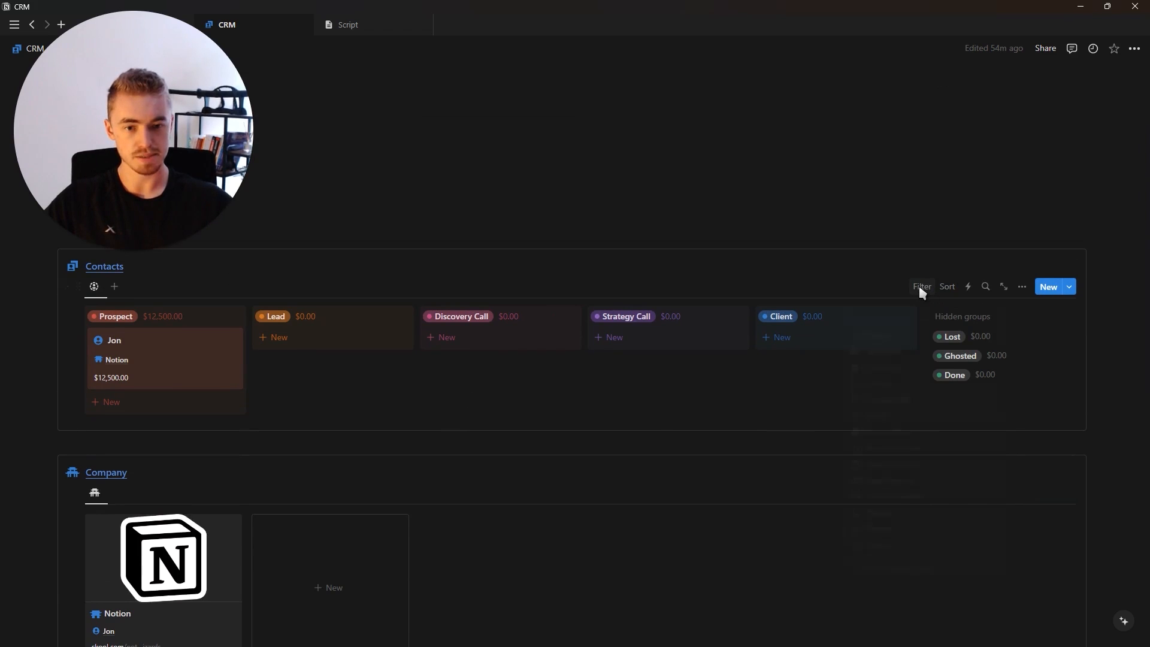
left_click(920, 286)
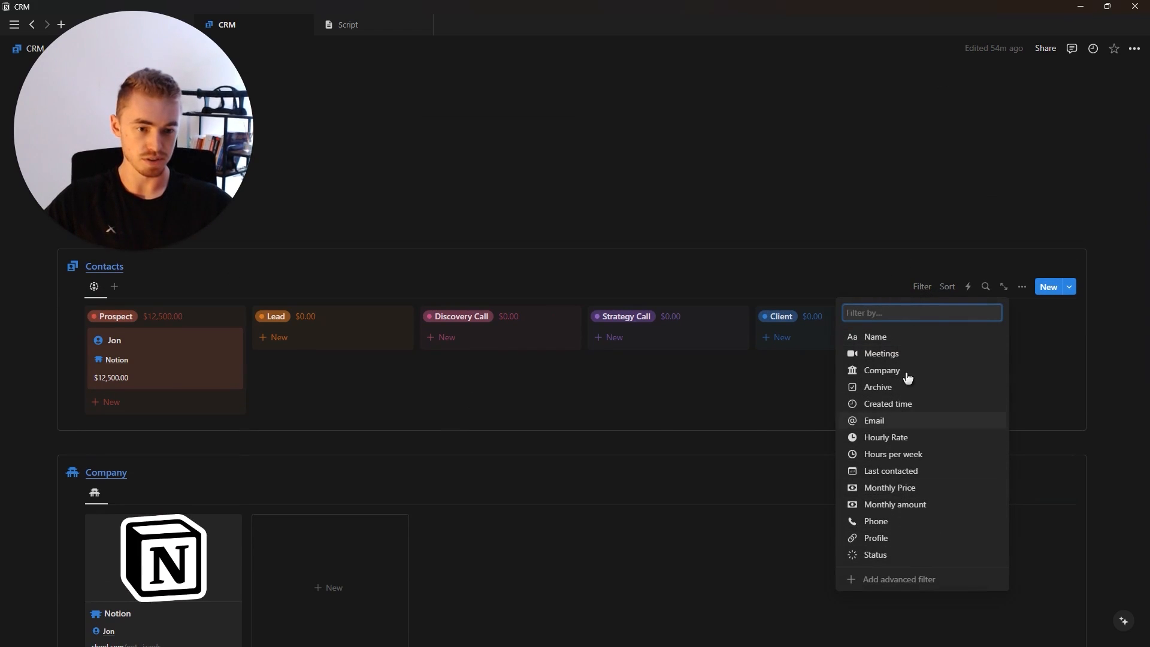
left_click(892, 390)
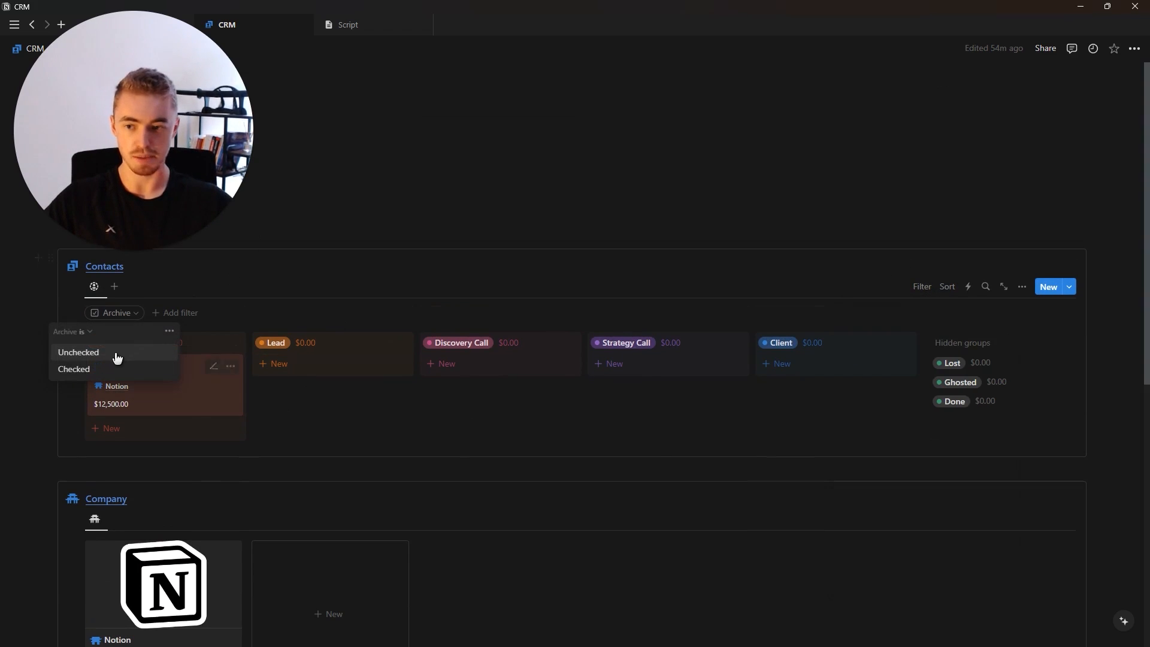
left_click(142, 353)
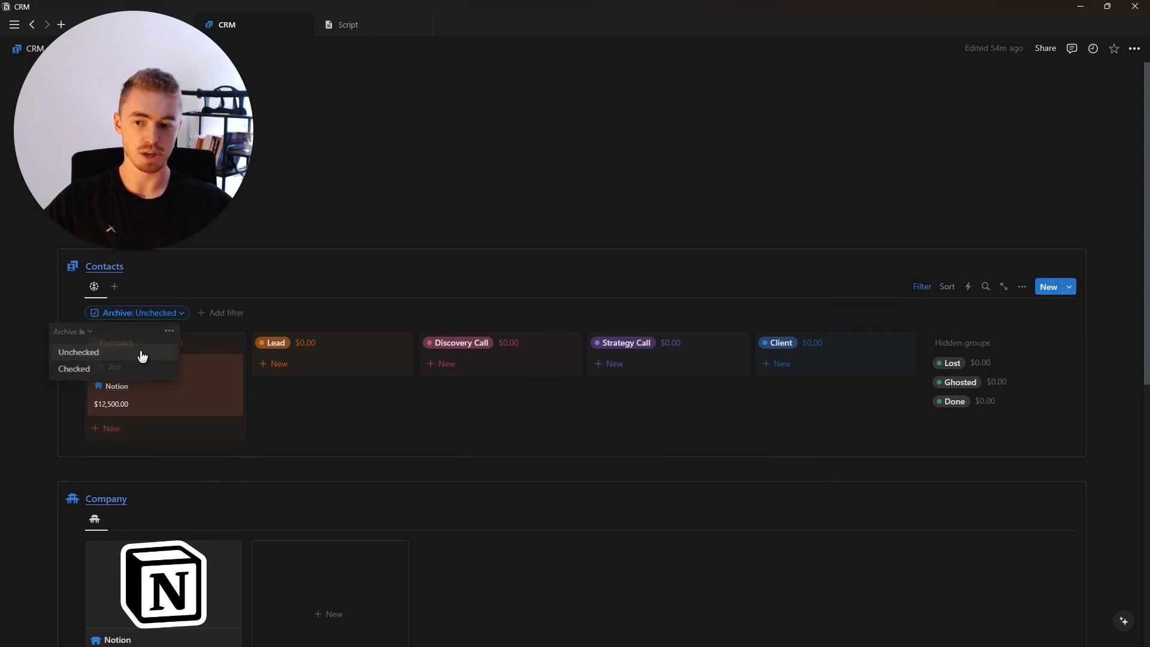
left_click(926, 292)
Step: Try the Archive checkbox on the contact in the Prospect column, expanding its hidden properties and clearing the box again
left_click(195, 358)
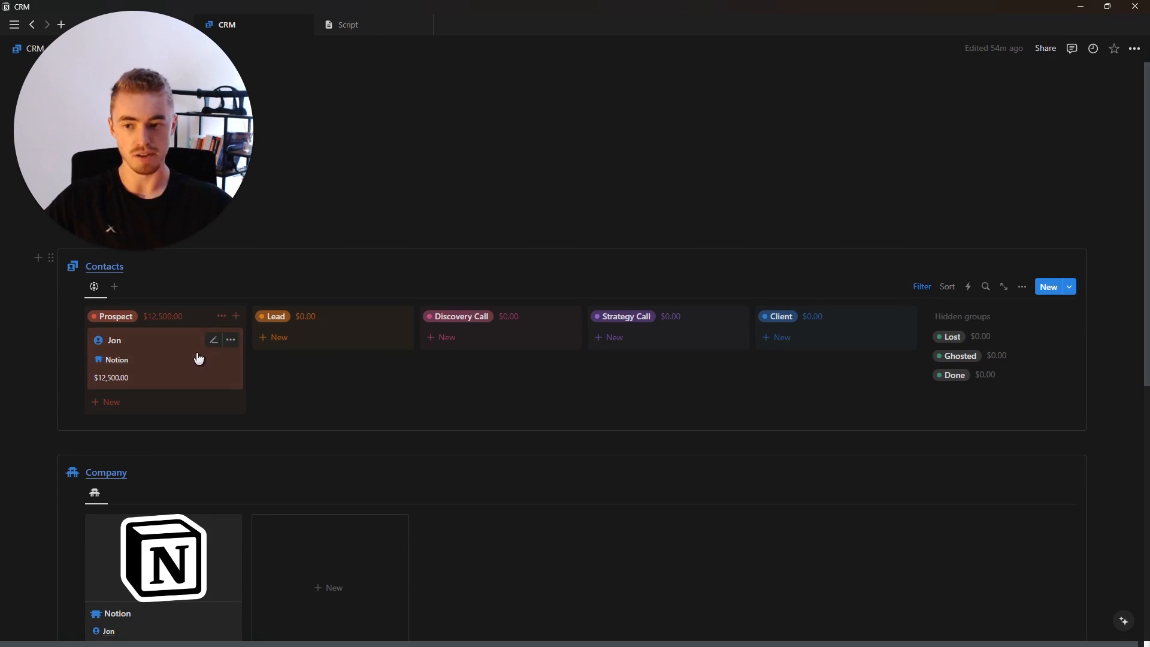
left_click(740, 313)
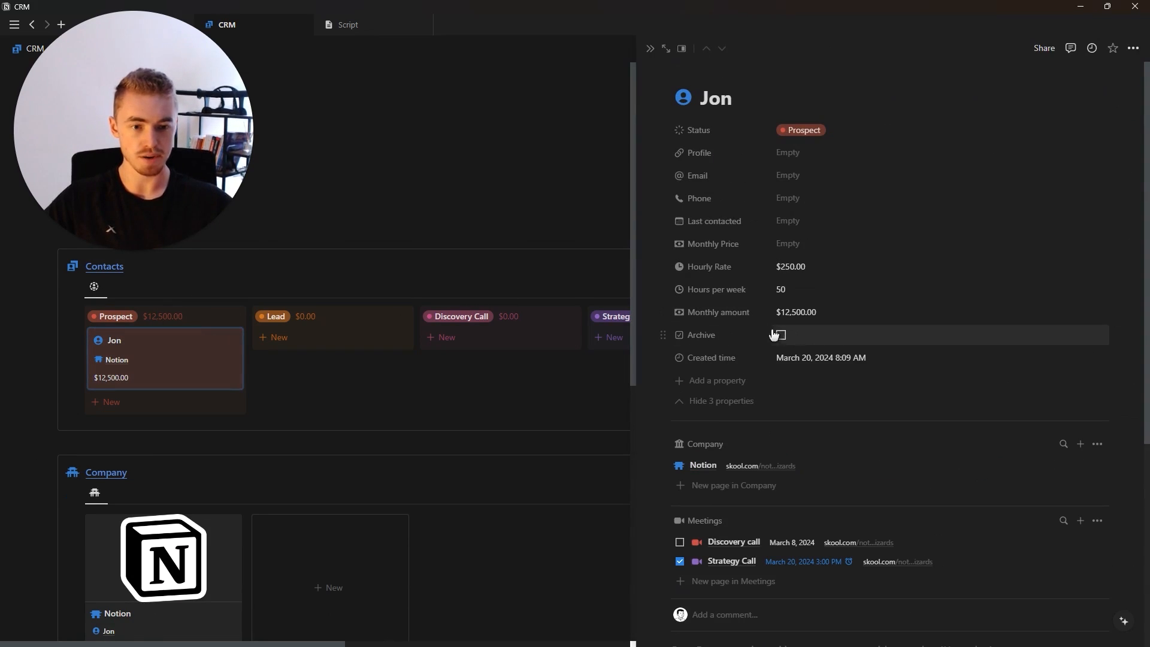
left_click(813, 339)
left_click(840, 343)
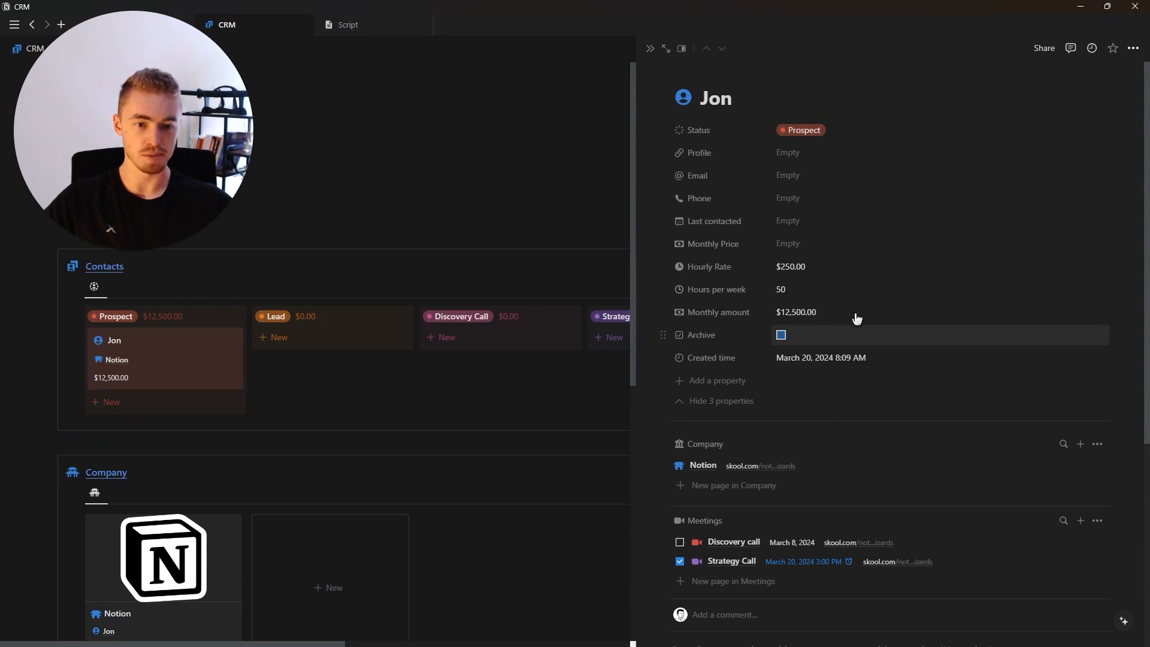
left_click(36, 302)
Step: Add an unnamed second view to the Contacts database with the List layout and the database title hidden
left_click(114, 287)
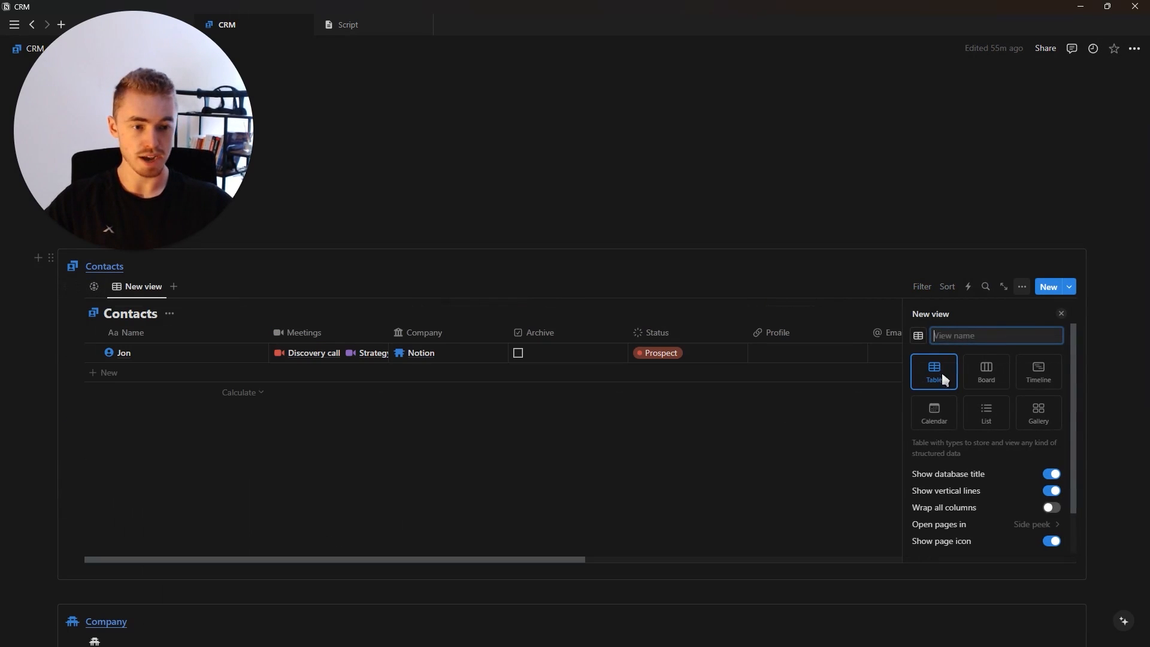
key("Return")
left_click(942, 357)
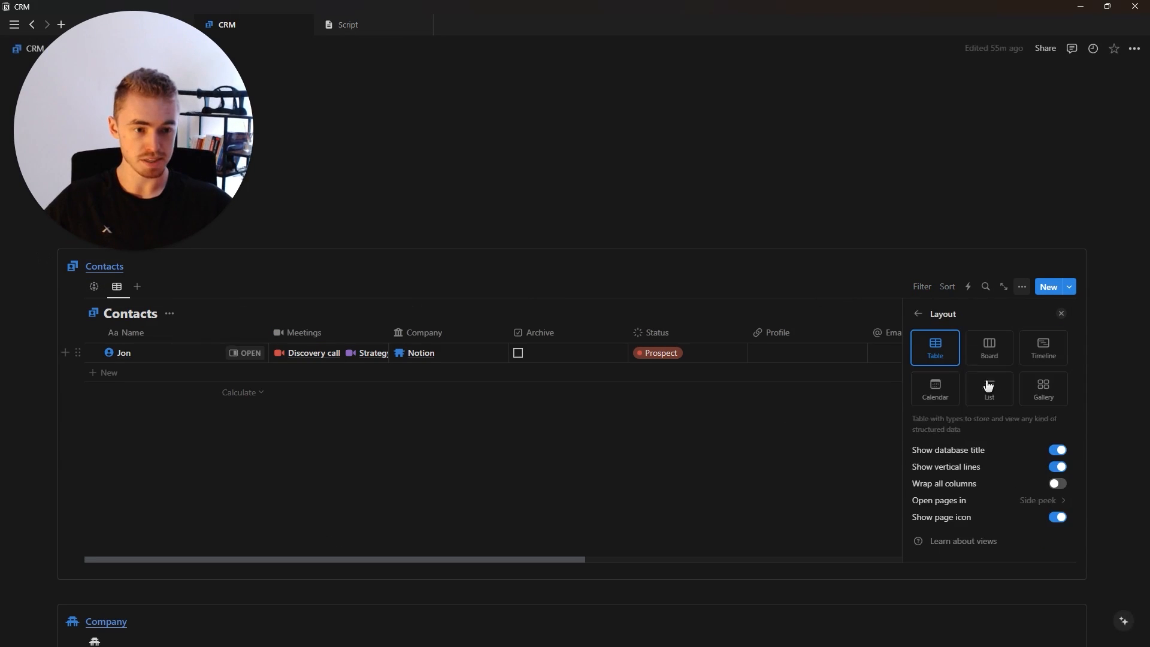
left_click(1002, 390)
left_click(960, 451)
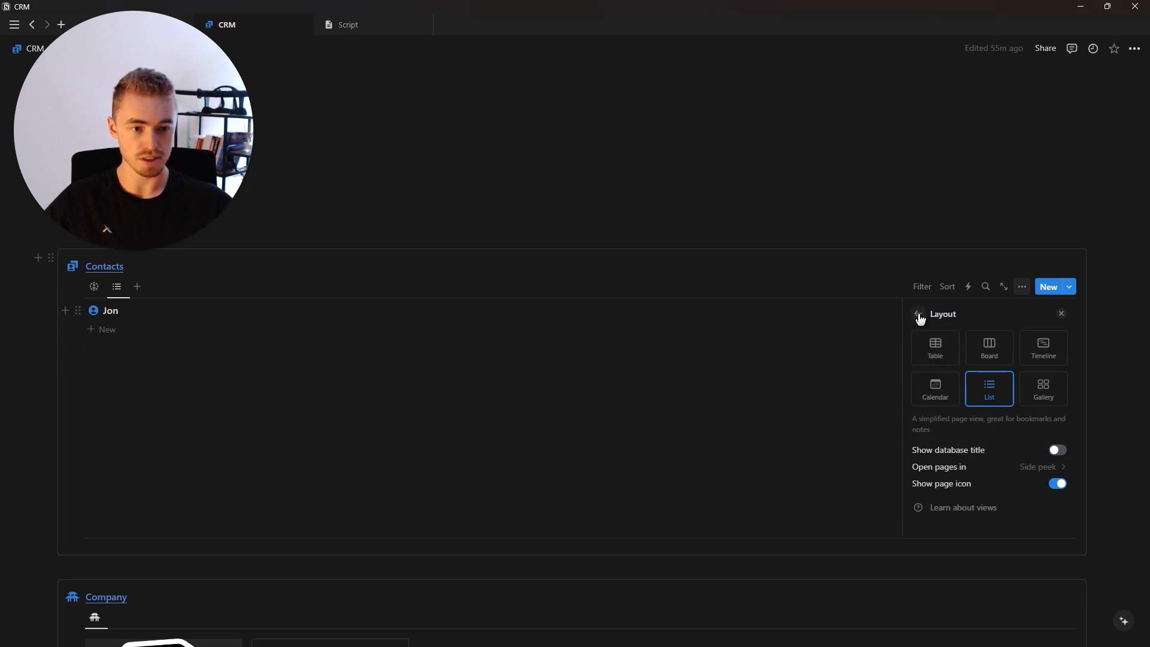
Step: Set the icon of the new Contacts list view to the archive box
left_click(917, 313)
left_click(919, 335)
type("chec")
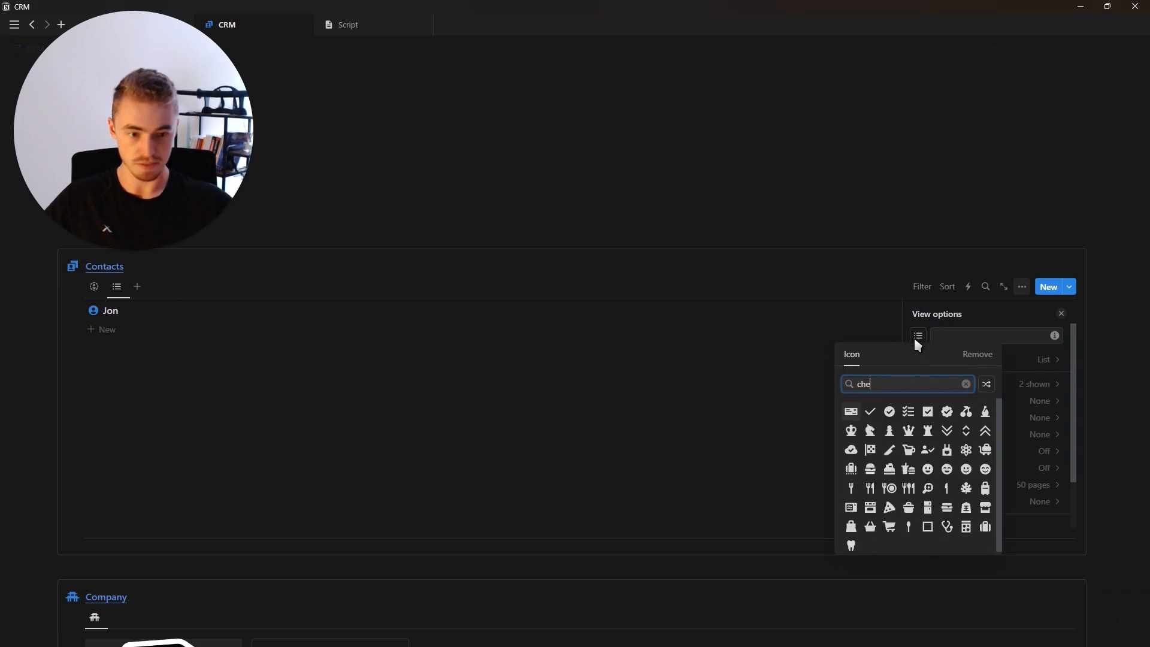
left_click(888, 412)
left_click(920, 337)
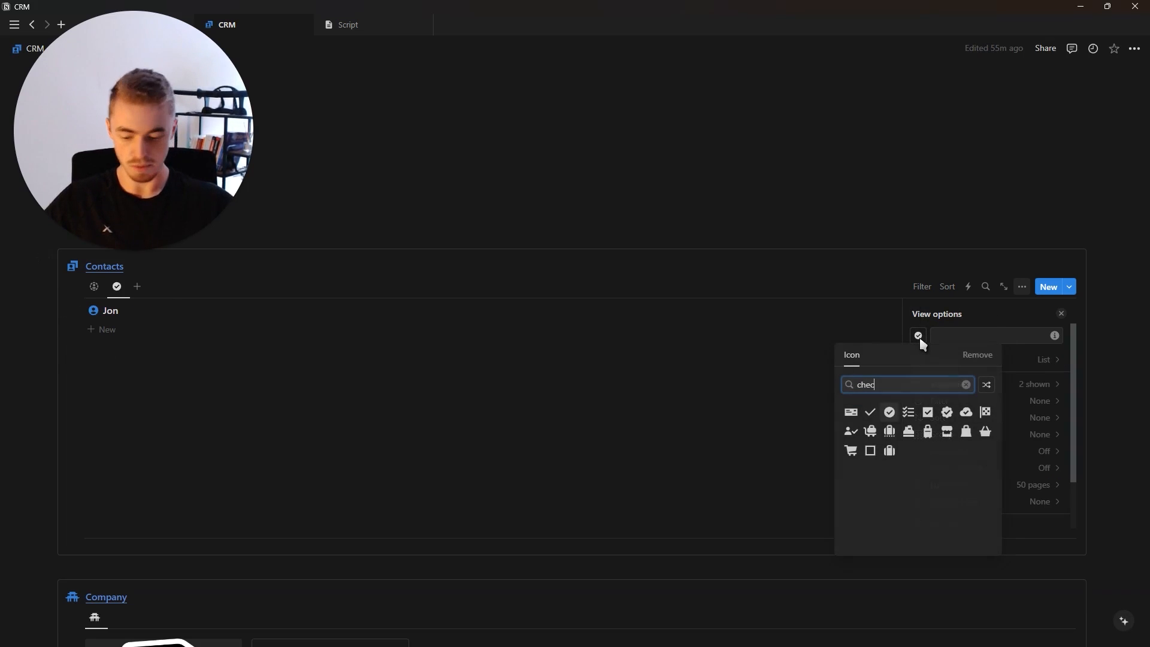
type("bo")
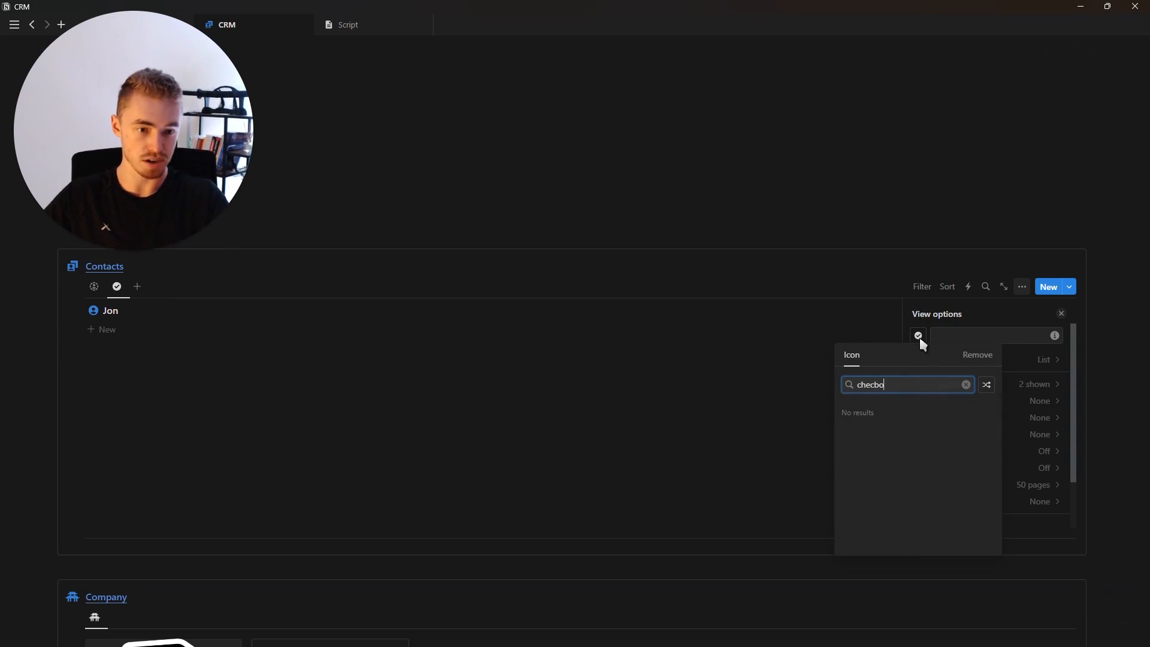
key("BackSpace")
key("BackSpace")
key("BackSpace")
key("BackSpace")
key("BackSpace")
key("BackSpace")
type("archi")
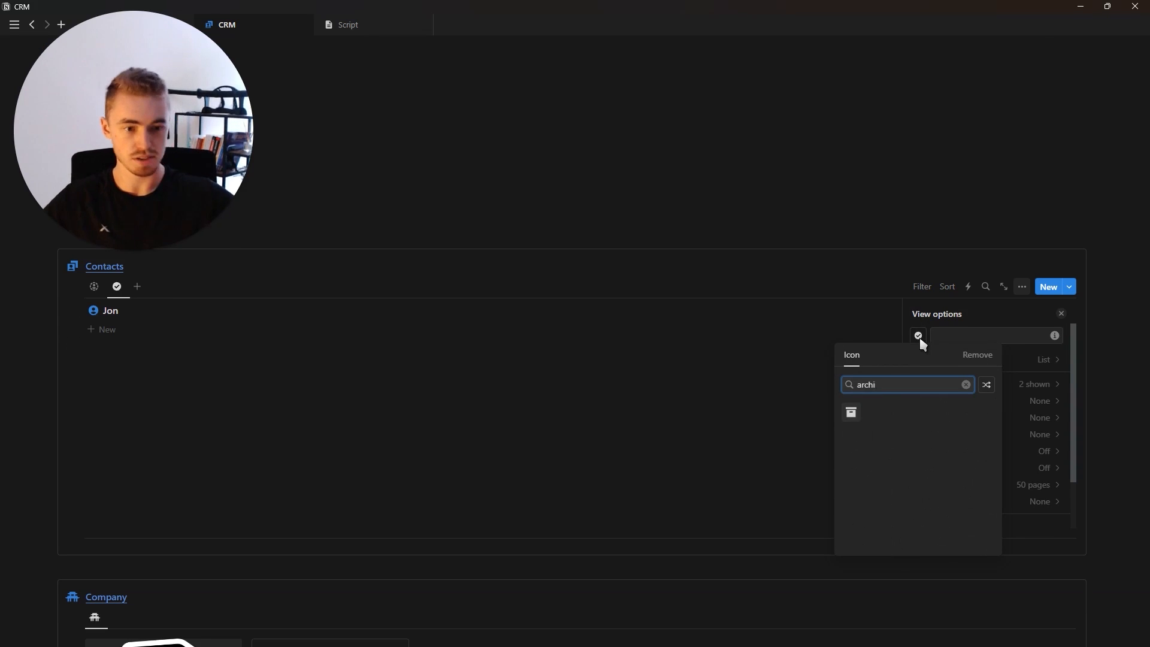
left_click(855, 415)
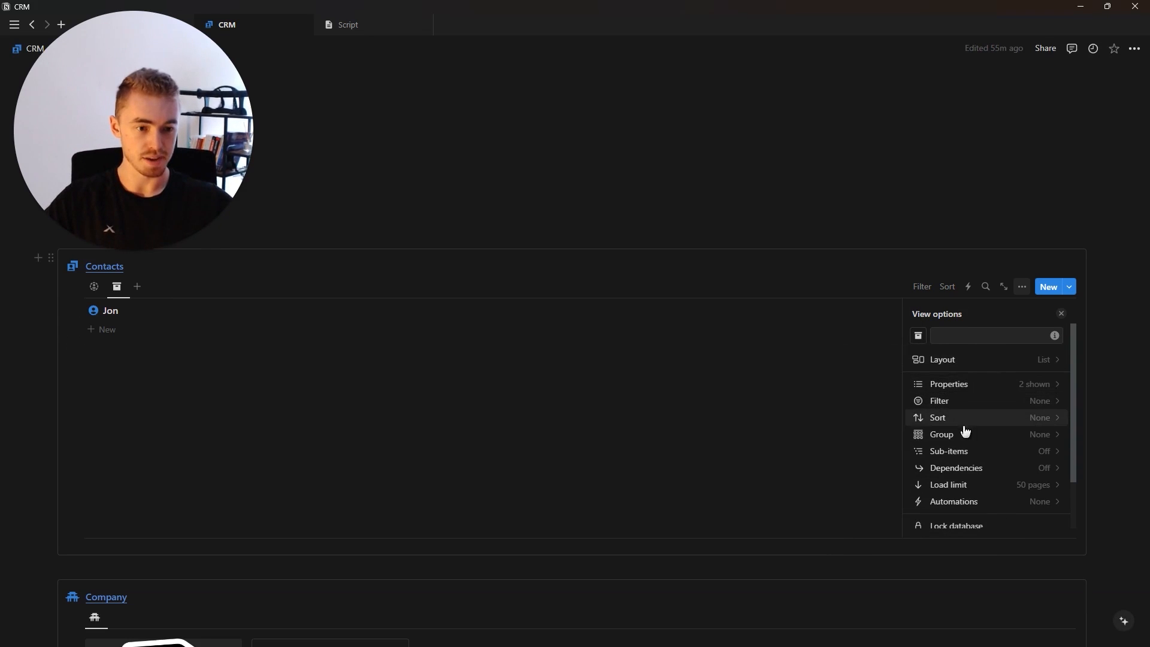
Step: Filter the new Contacts list view to entries with Archive checked
left_click(961, 401)
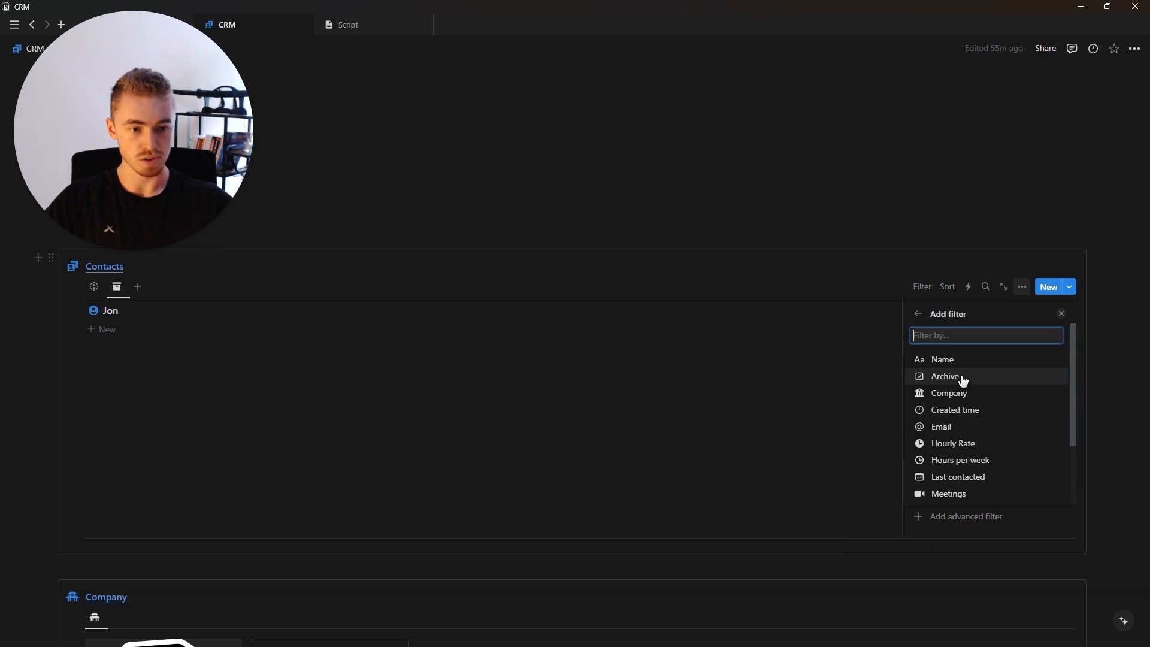
left_click(963, 380)
left_click(958, 336)
left_click(944, 397)
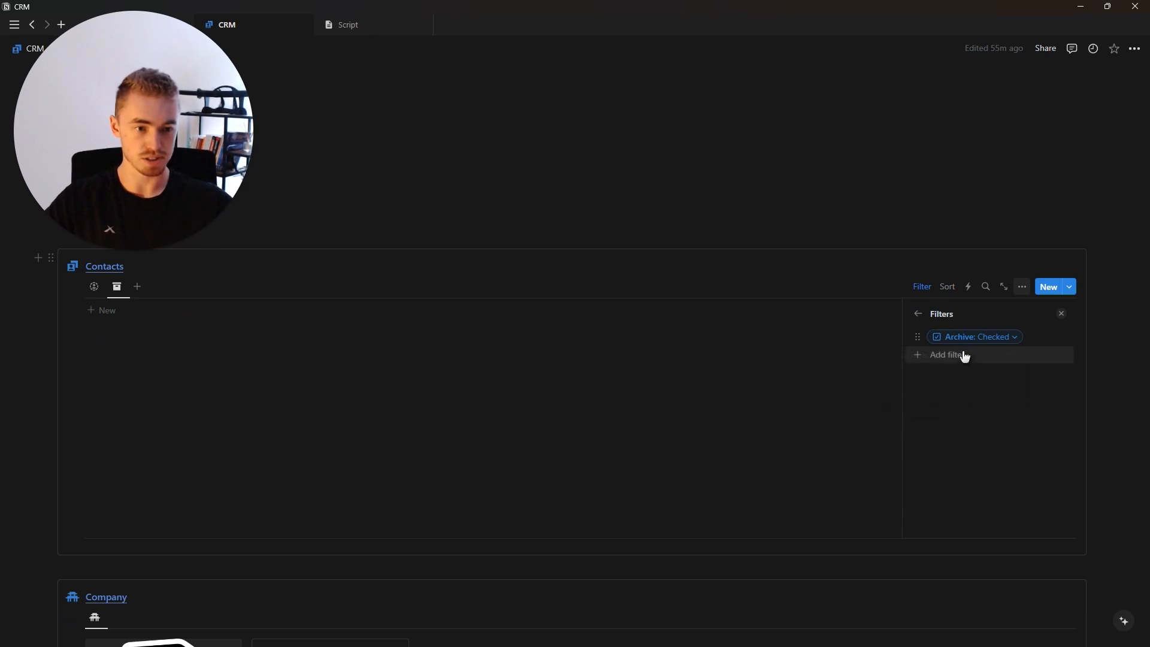
left_click(918, 314)
left_click(983, 382)
scroll(984, 429, "down", 3)
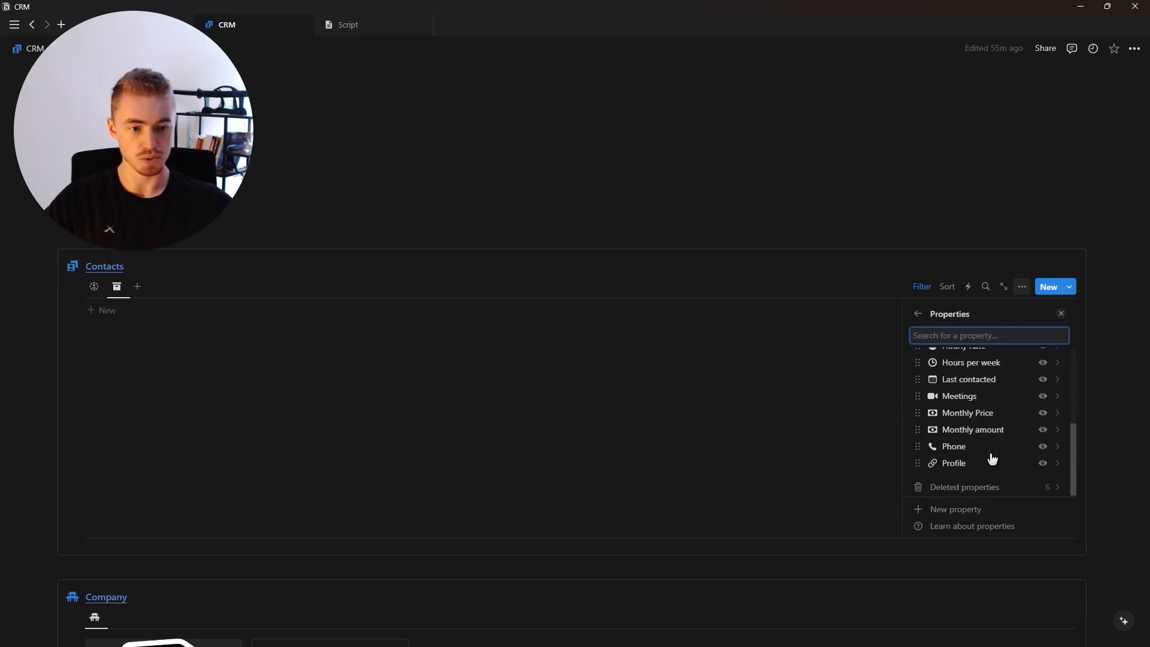
scroll(990, 457, "up", 5)
Step: Return to the Contacts pipeline board and archive the contact in the Prospect column
left_click(1061, 314)
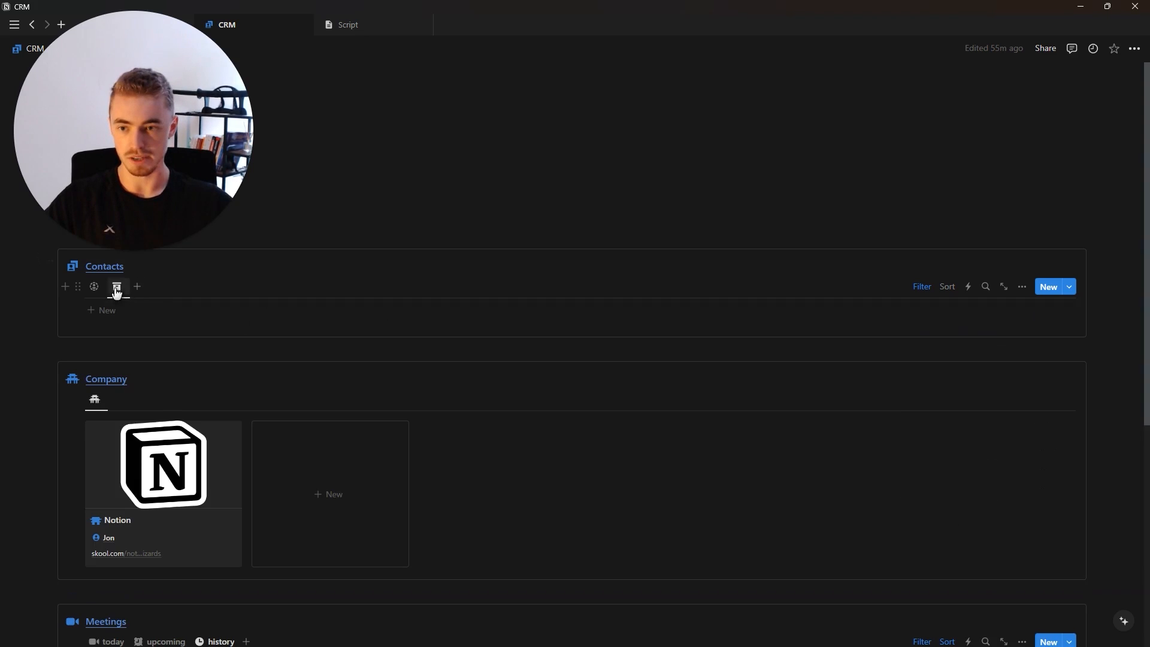
left_click(94, 286)
left_click(187, 363)
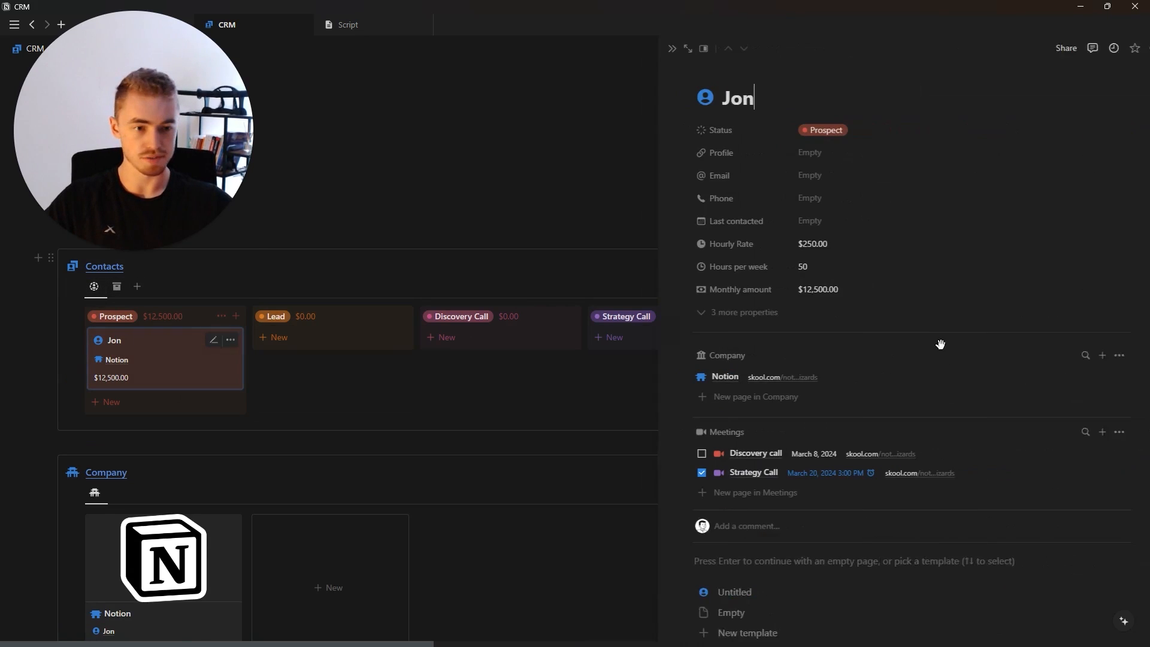
left_click(725, 312)
left_click(781, 335)
left_click(647, 50)
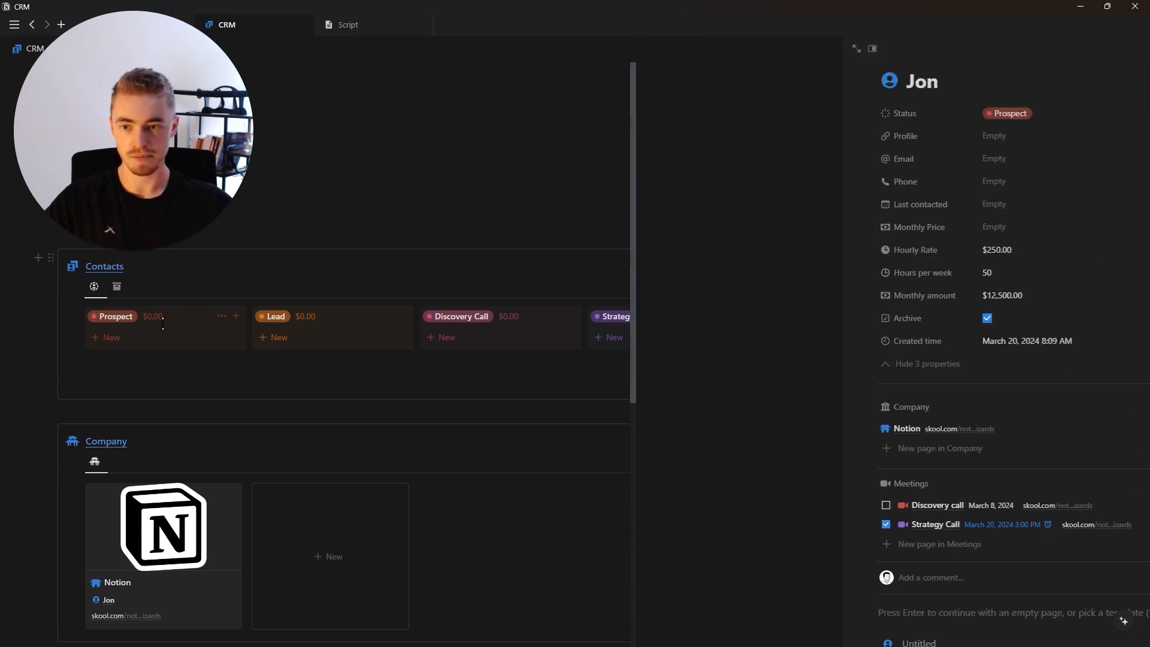
Step: Show the Company and Monthly amount properties in the Contacts archive list view
left_click(117, 287)
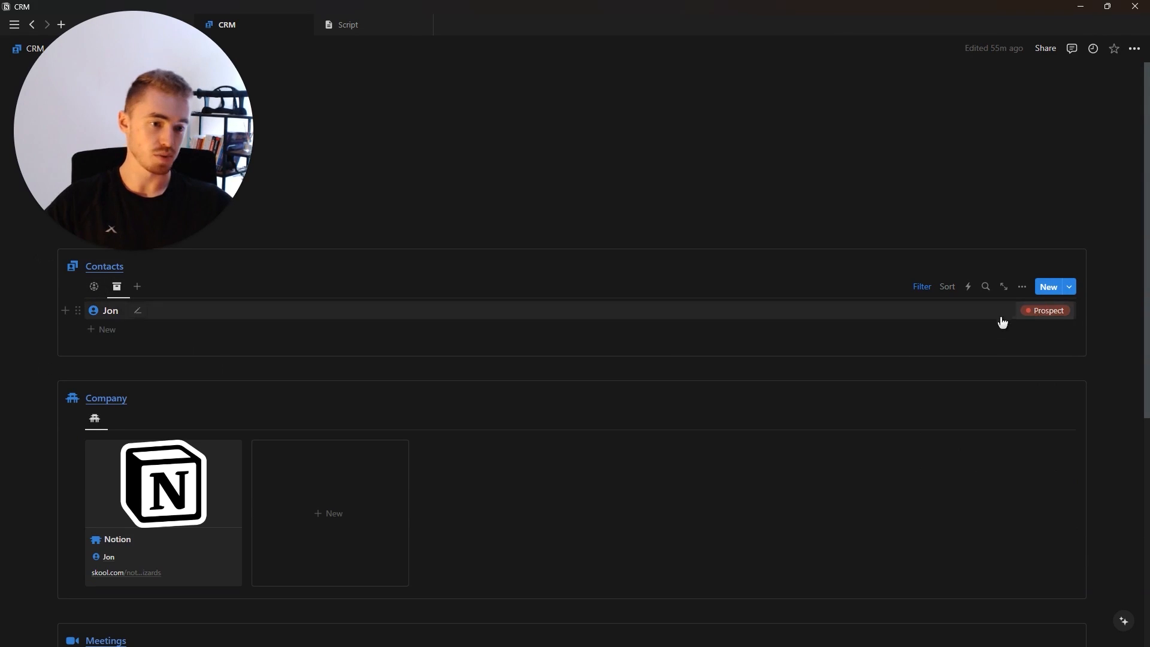
left_click(1020, 288)
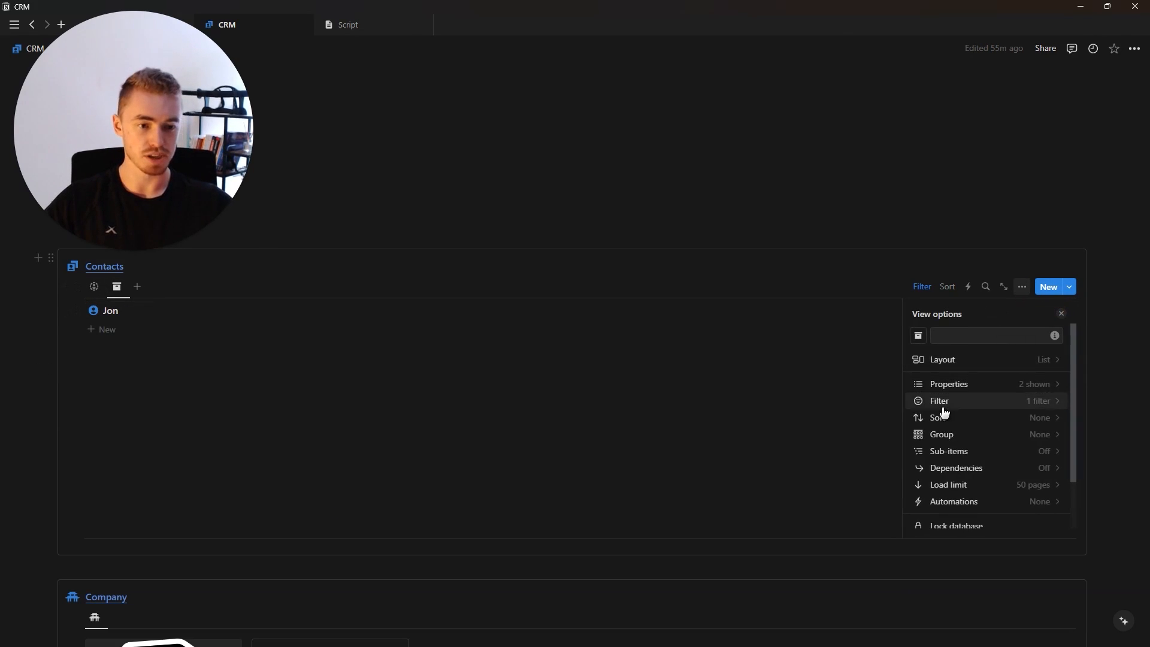
left_click(964, 386)
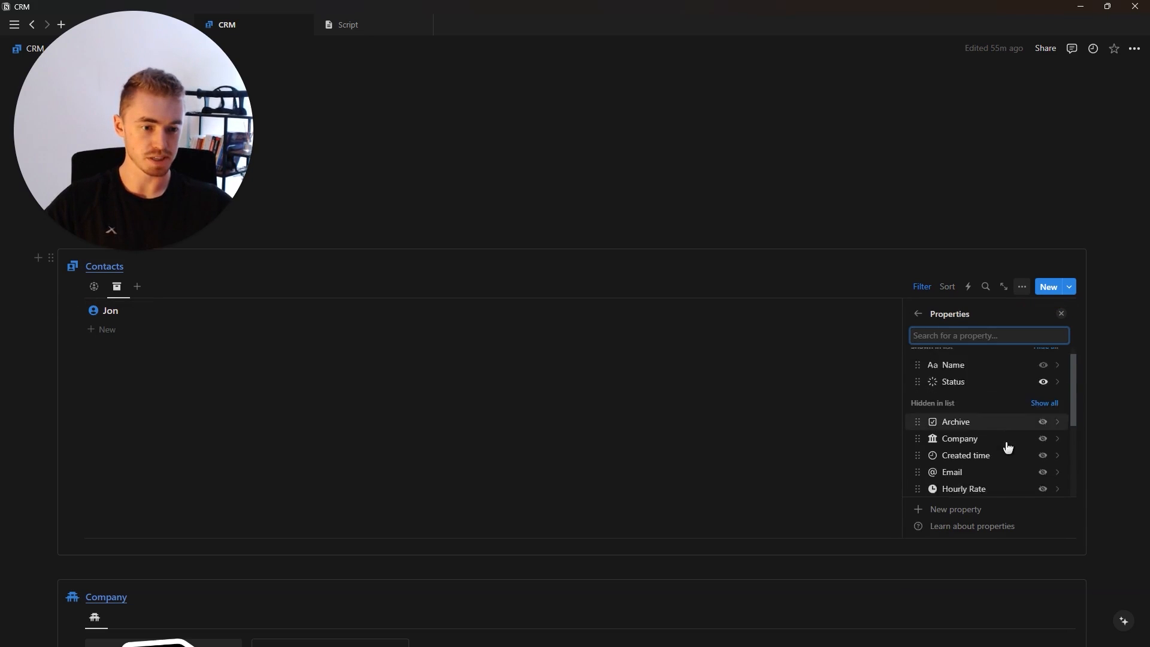
scroll(1008, 448, "down", 2)
scroll(1009, 448, "up", 3)
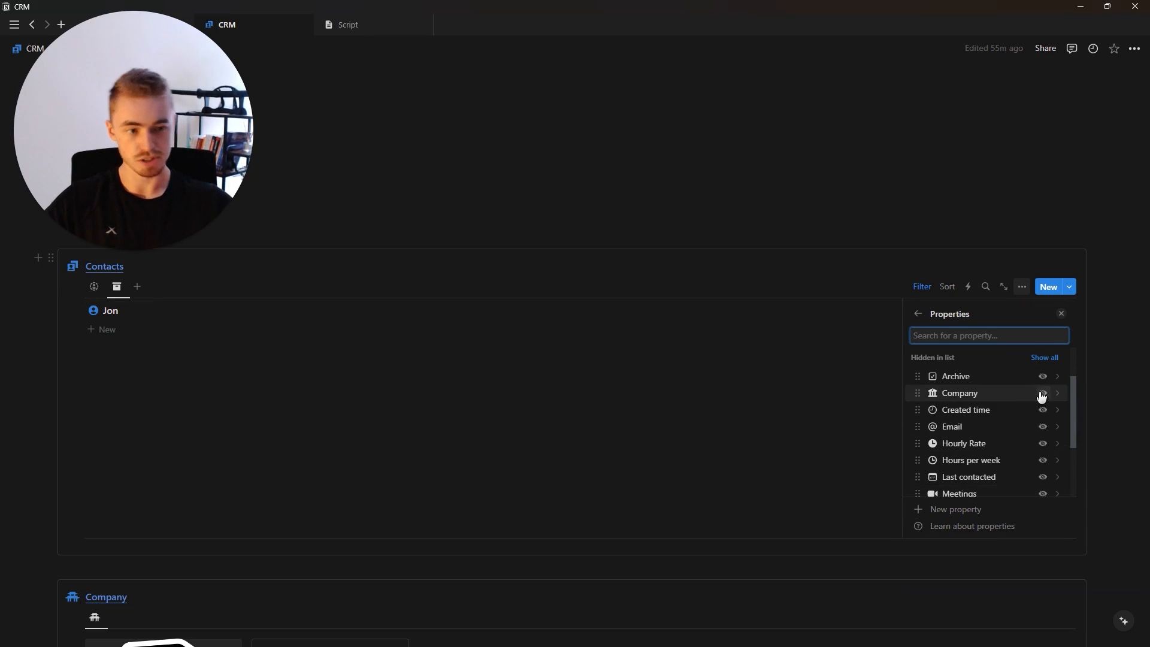
scroll(1003, 448, "down", 3)
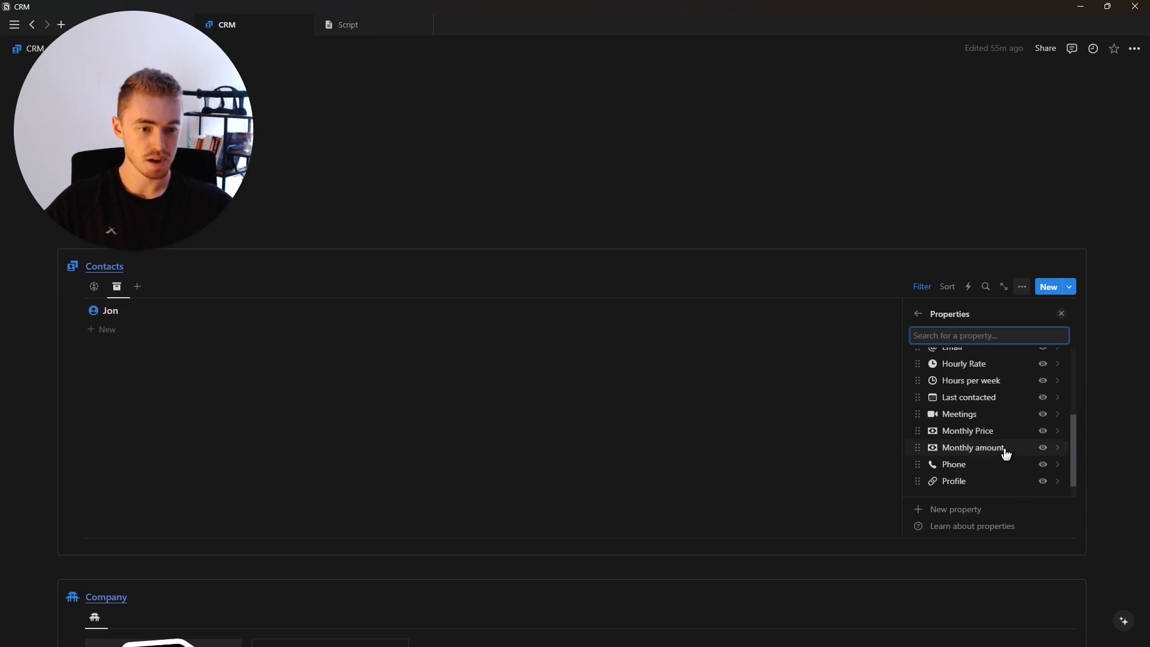
left_click(1042, 450)
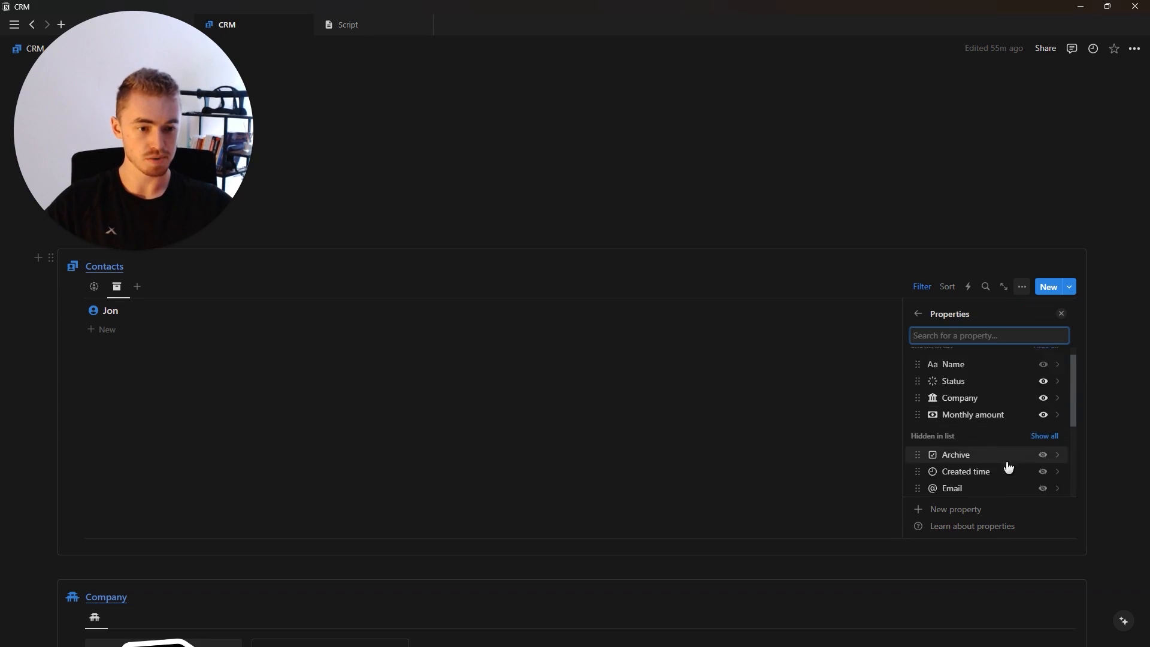
Step: Clear Archive on the contact in the archive list and return to the Contacts pipeline board
scroll(1019, 469, "down", 3)
scroll(1014, 465, "up", 3)
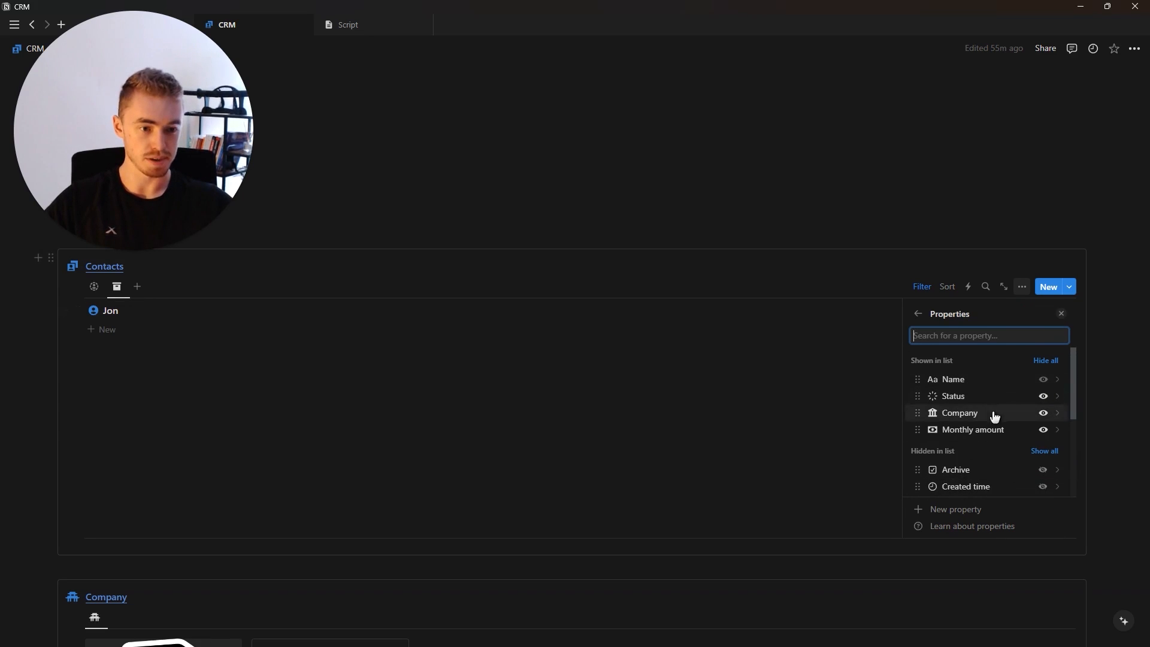
key("Escape")
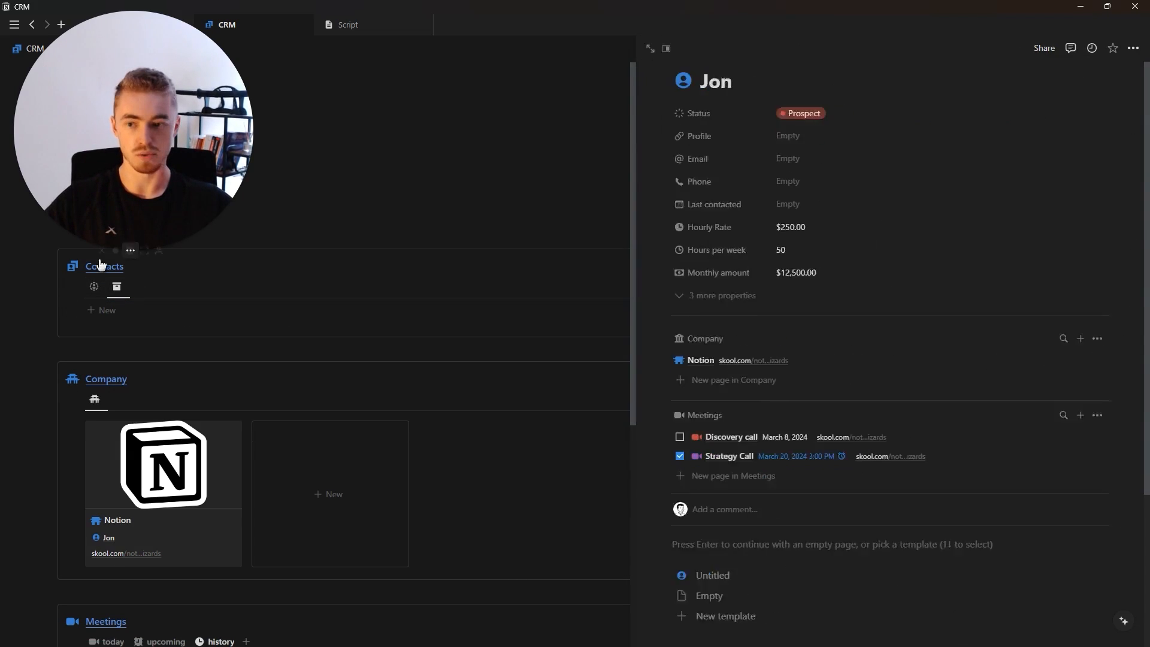
left_click(94, 286)
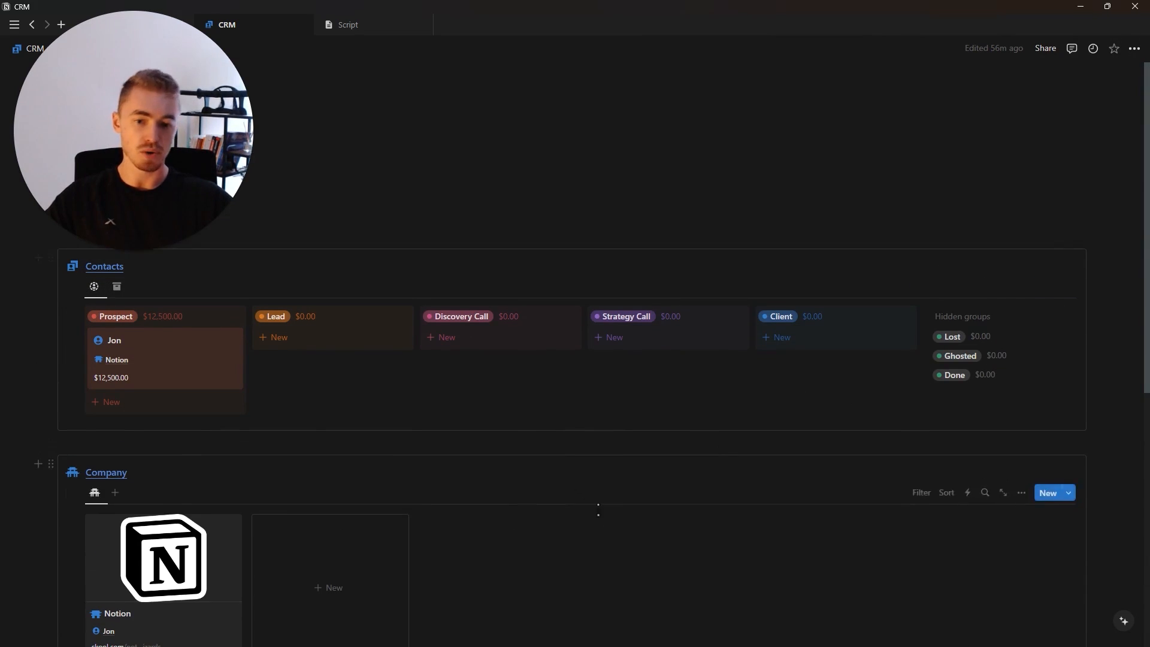
Step: Copy the link of the Meetings database view and paste it below the Meetings section as a linked database view
scroll(344, 461, "down", 7)
left_click(123, 298)
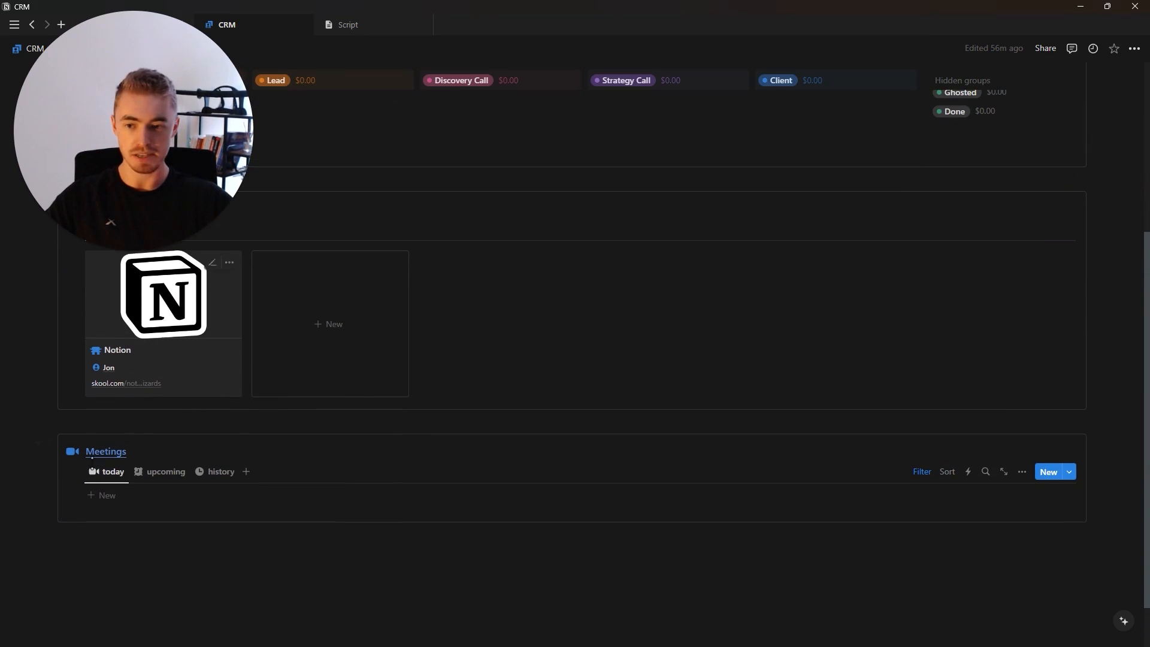
left_click(80, 472)
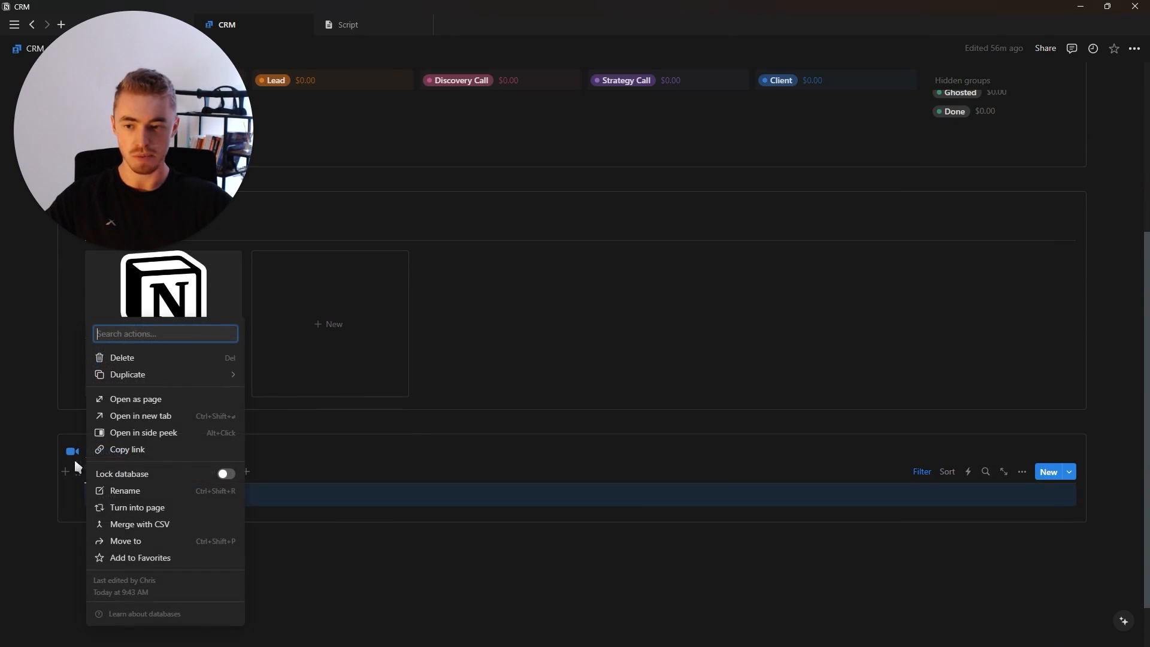
left_click(113, 449)
left_click(157, 526)
left_click_drag(78, 520, 81, 548)
left_click(159, 542)
key("Return")
scroll(253, 506, "down", 2)
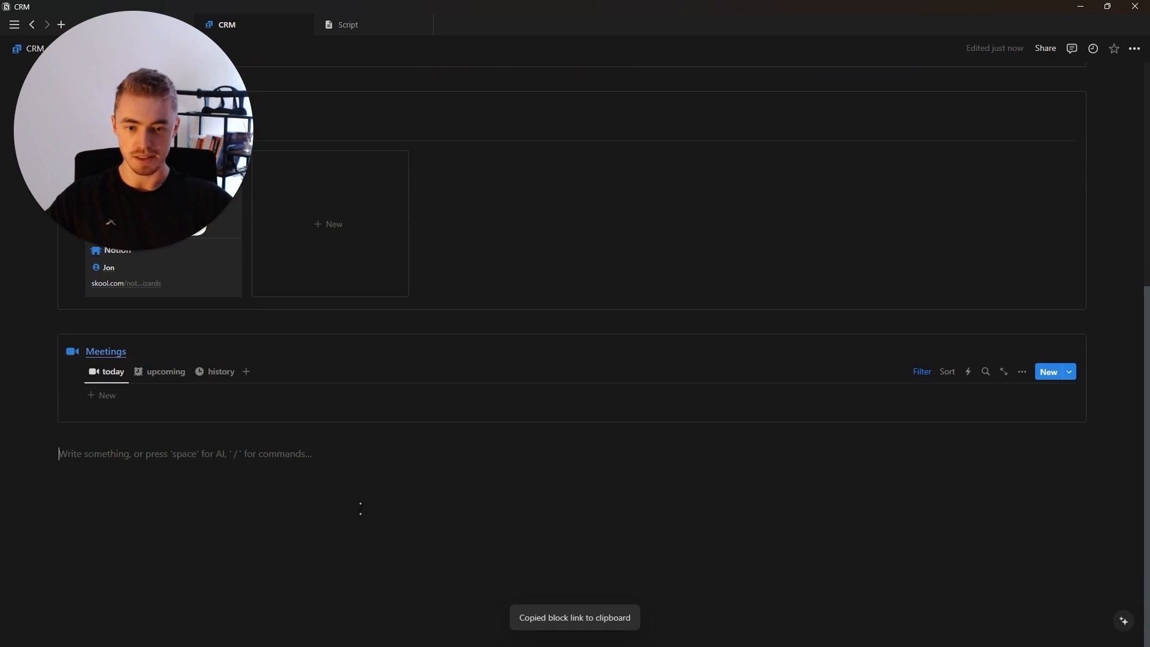
key("ctrl+v")
left_click(640, 475)
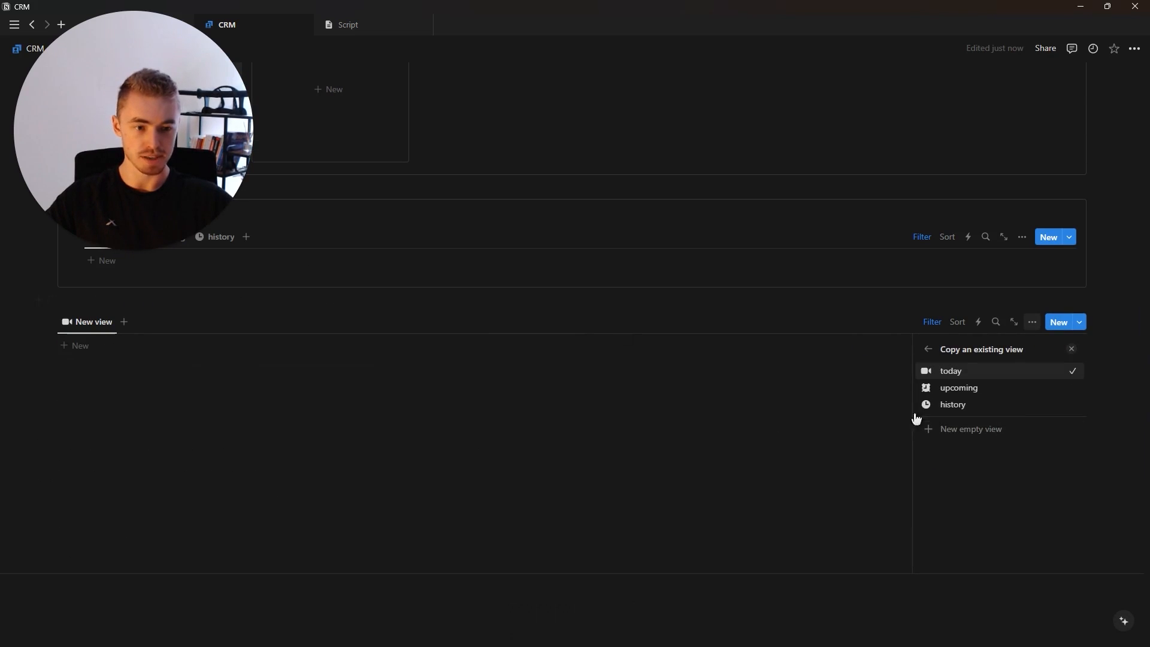
Step: Create the linked view as a new Calendar view with the database title hidden and a calendar icon
left_click(988, 436)
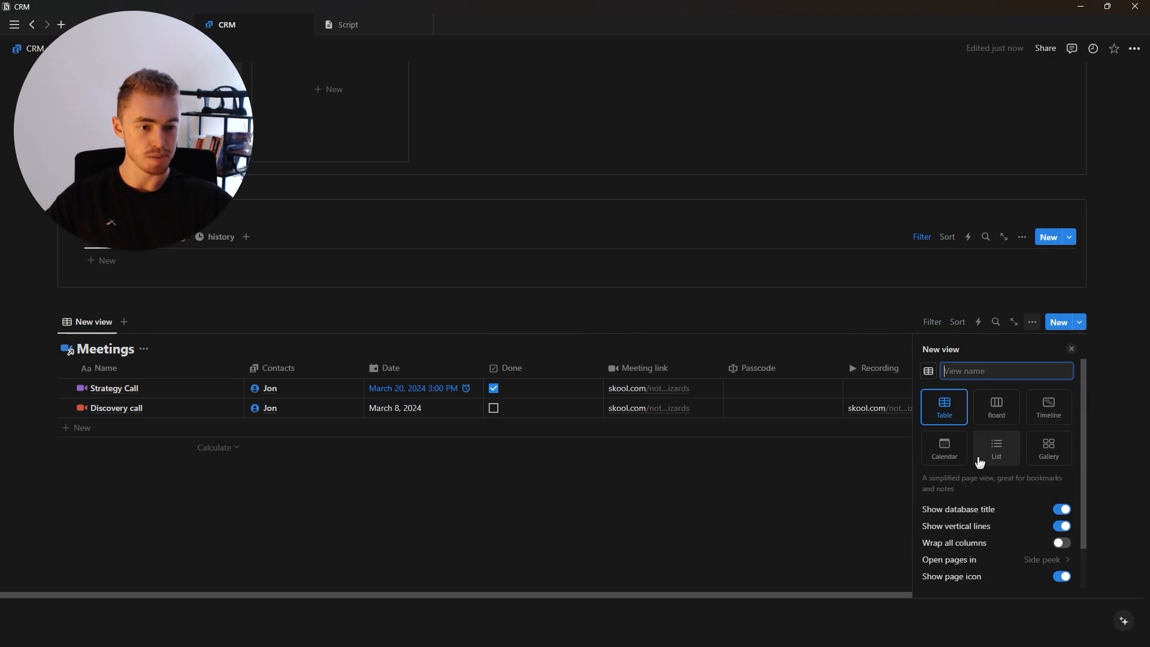
left_click(949, 454)
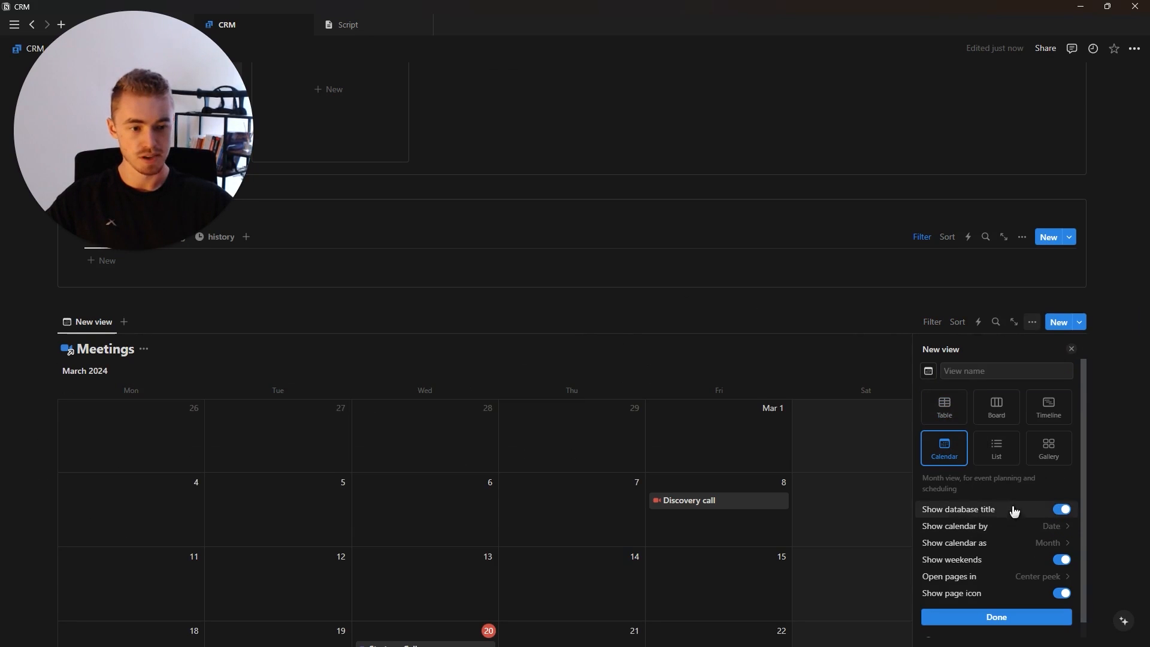
left_click(973, 513)
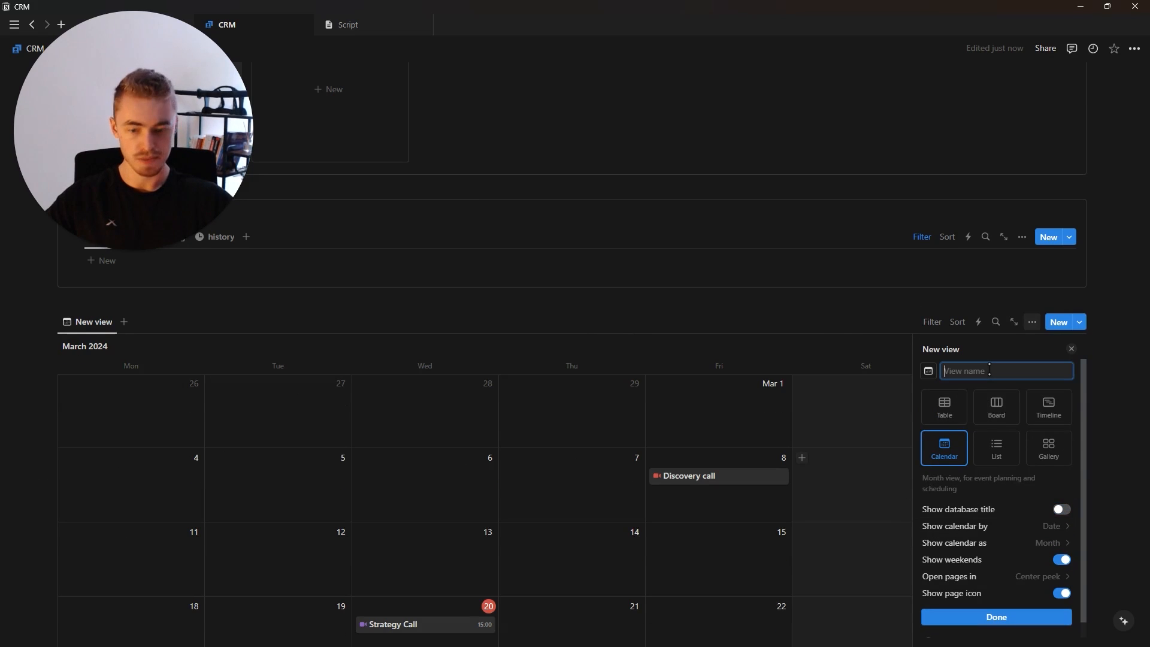
key("Return")
left_click(928, 371)
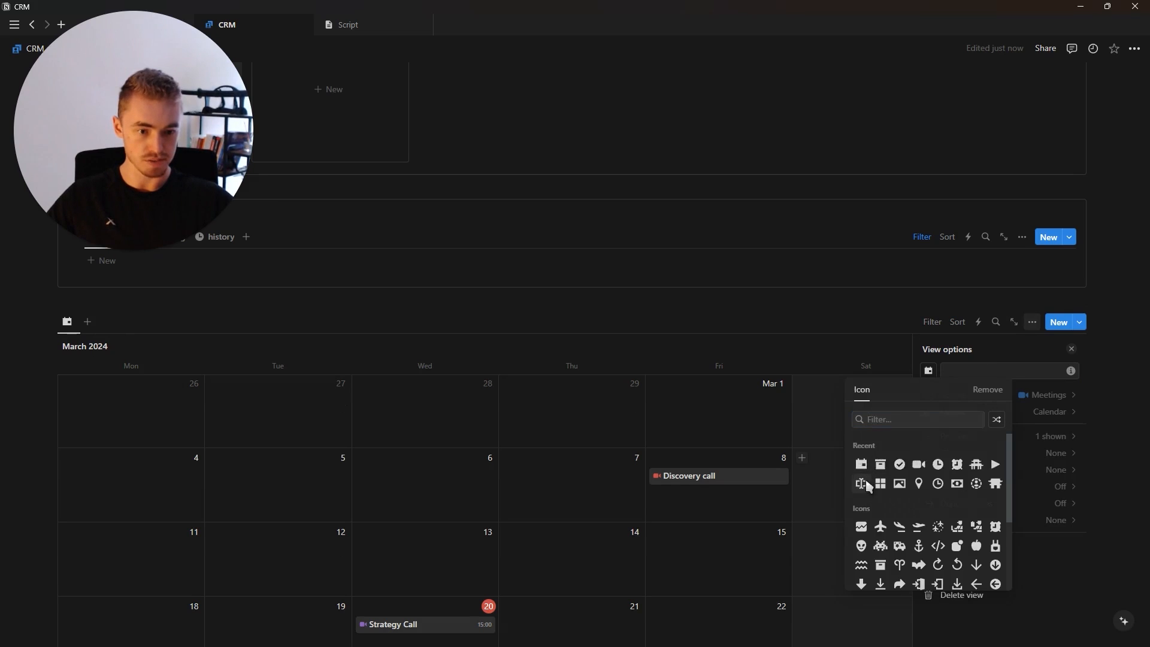
left_click(862, 484)
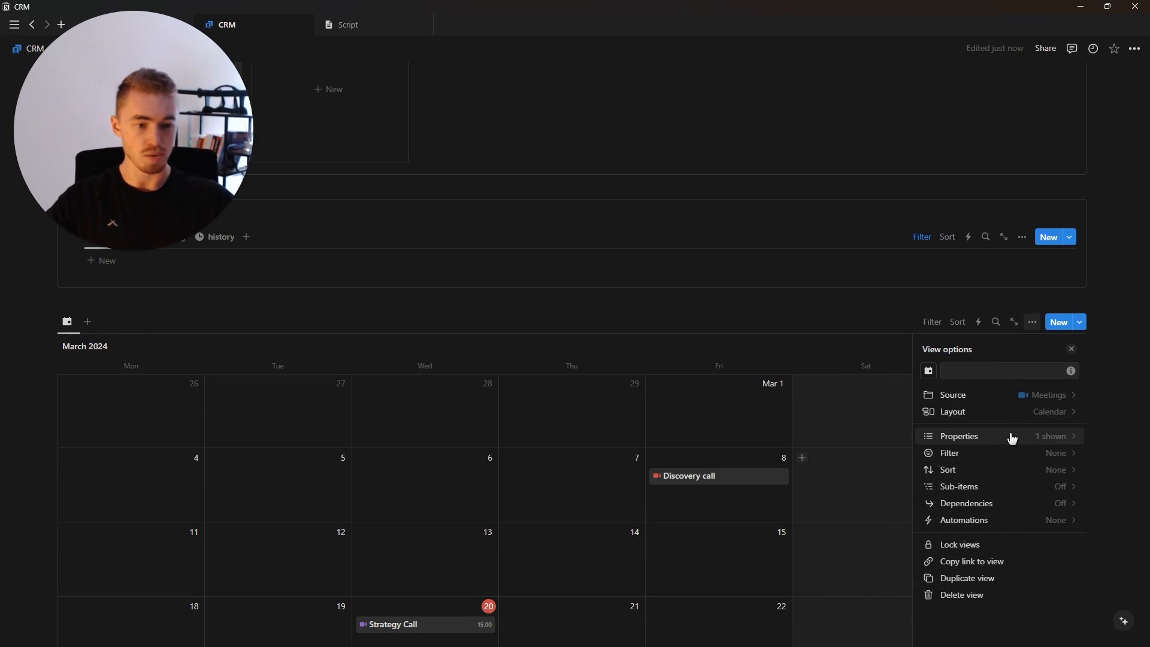
Step: Show the Meeting link, Done and Contacts properties on the calendar entries
left_click(1012, 437)
left_click(1058, 506)
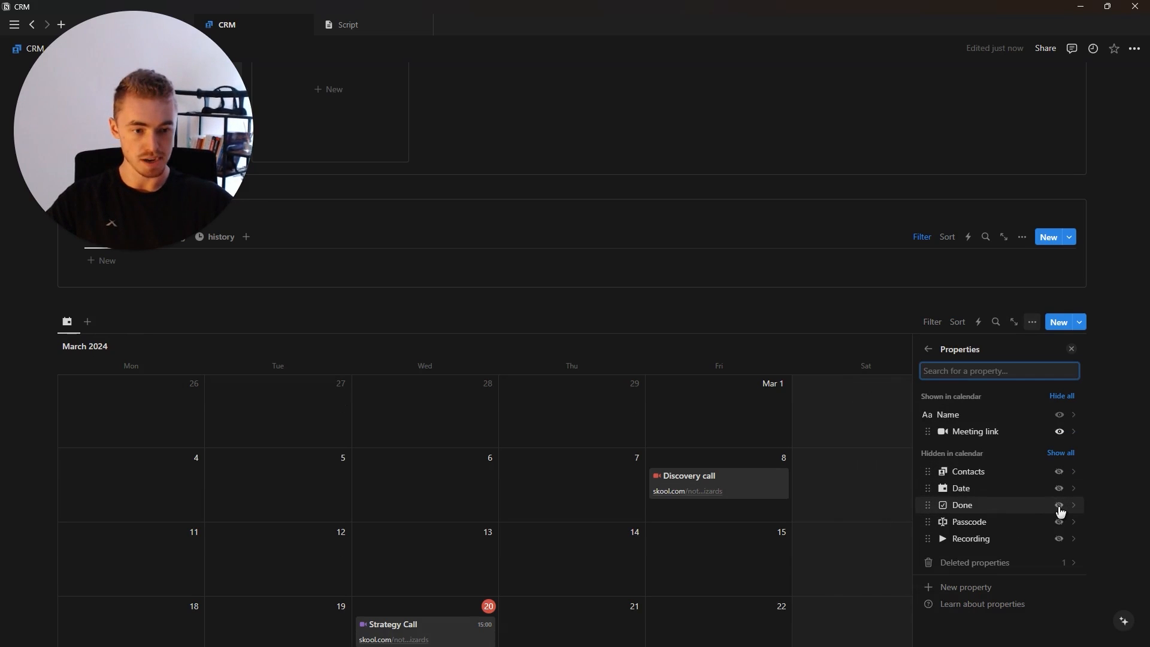
left_click(1059, 506)
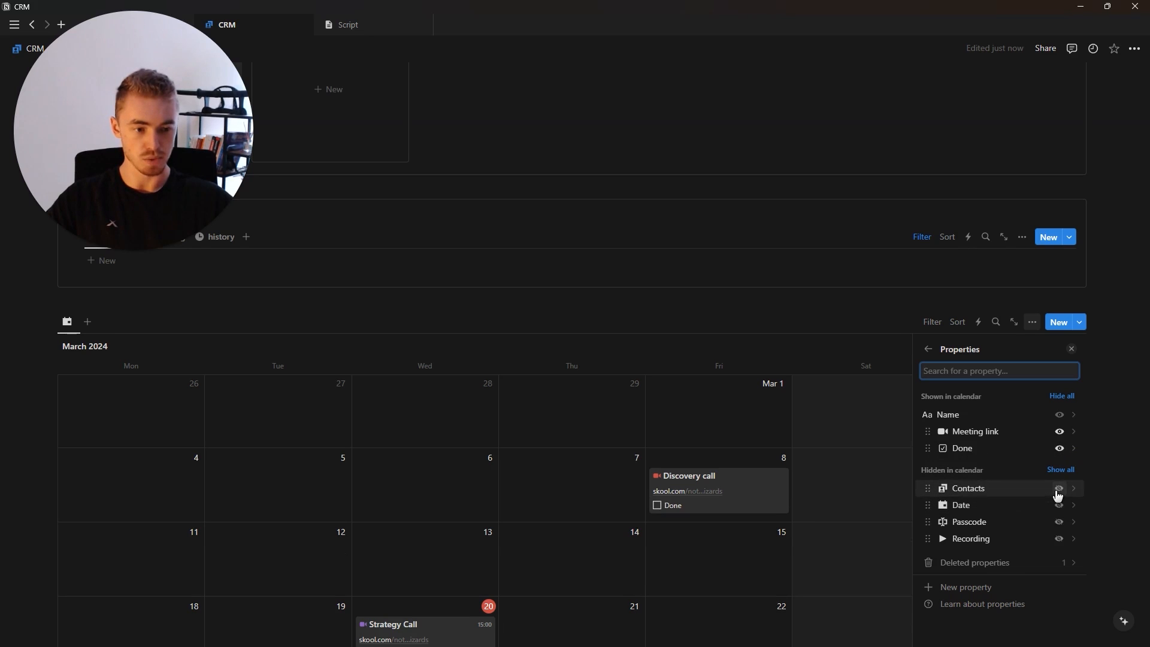
left_click(1059, 489)
left_click(928, 349)
left_click(1071, 348)
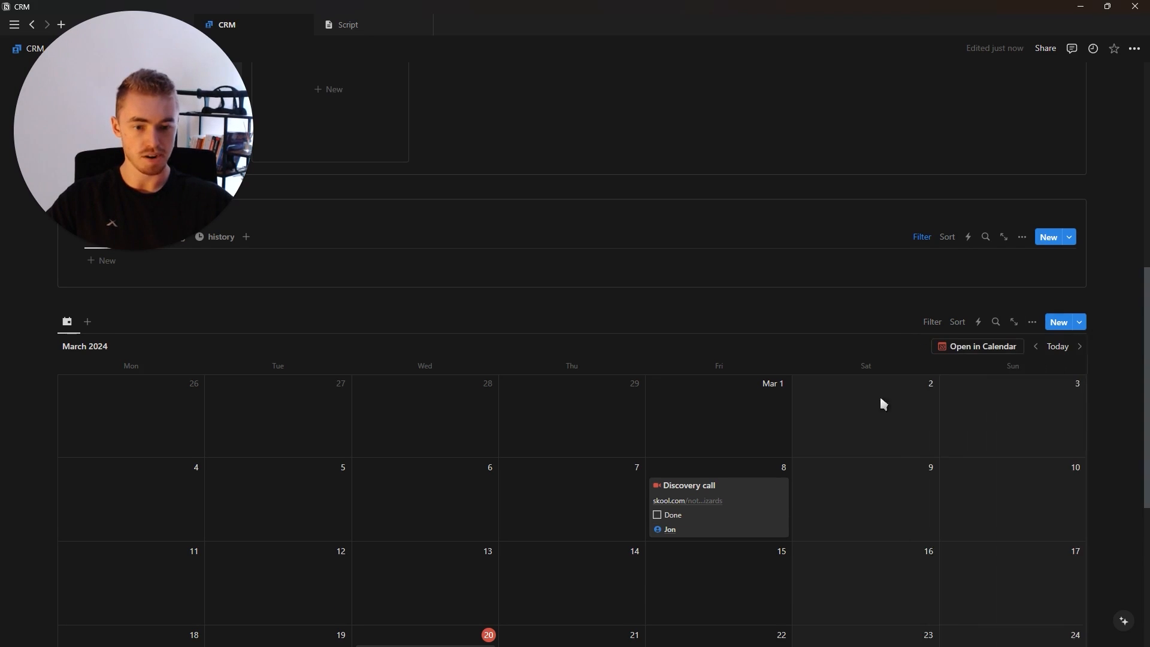
Step: Add a callout titled Calendar between the Meetings section and the calendar view
scroll(710, 478, "down", 4)
scroll(386, 414, "up", 5)
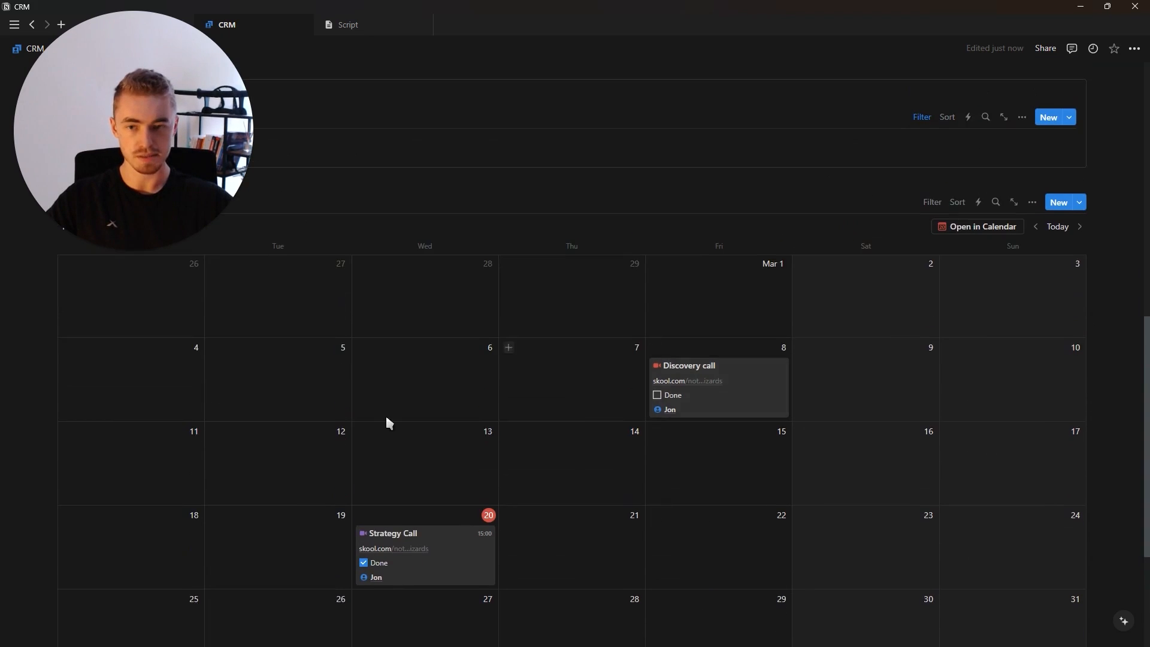
key("Return")
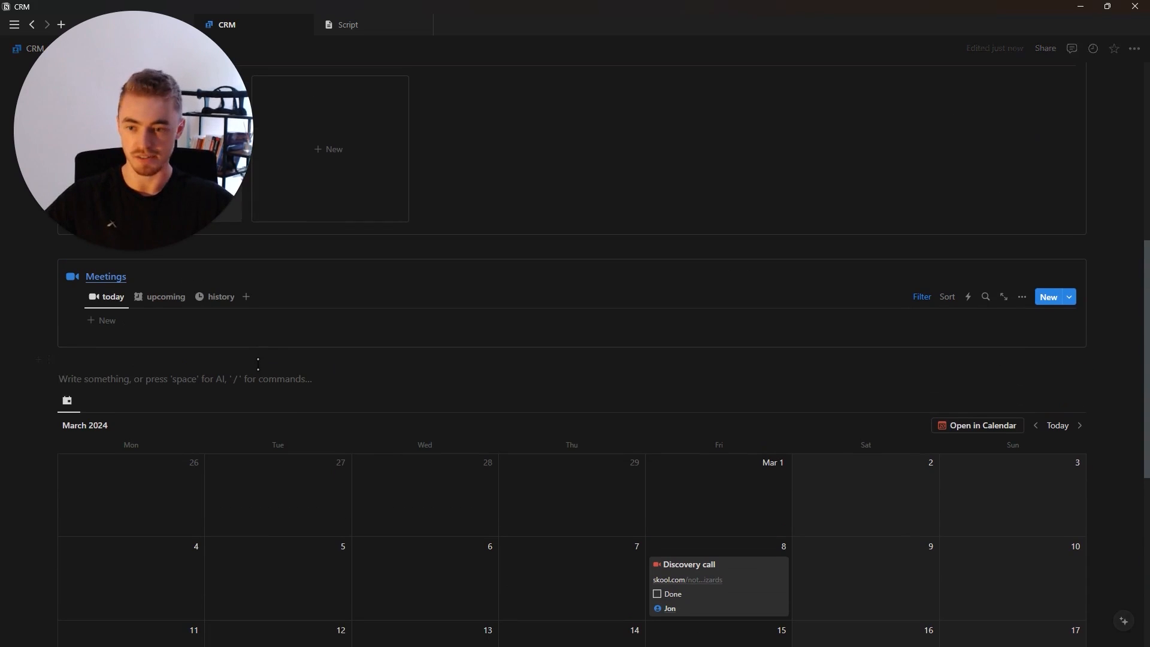
type("/d")
key("Return")
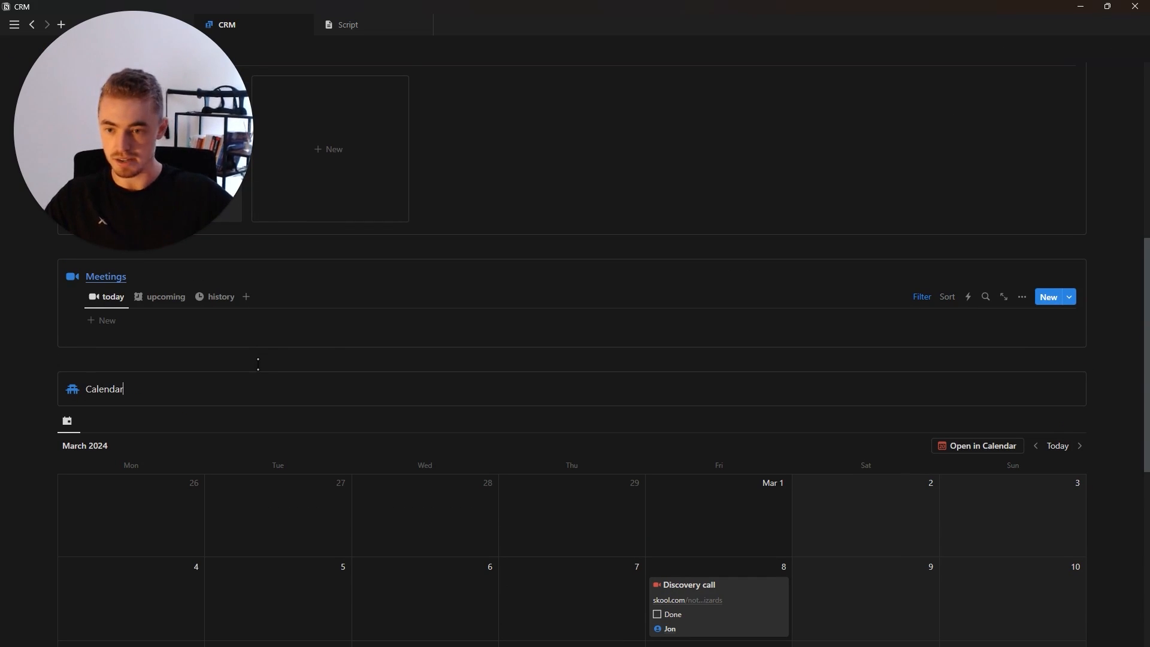
Step: Make the Calendar callout title blue and underlined, and set its icon to the blue calendar
double_click(112, 389)
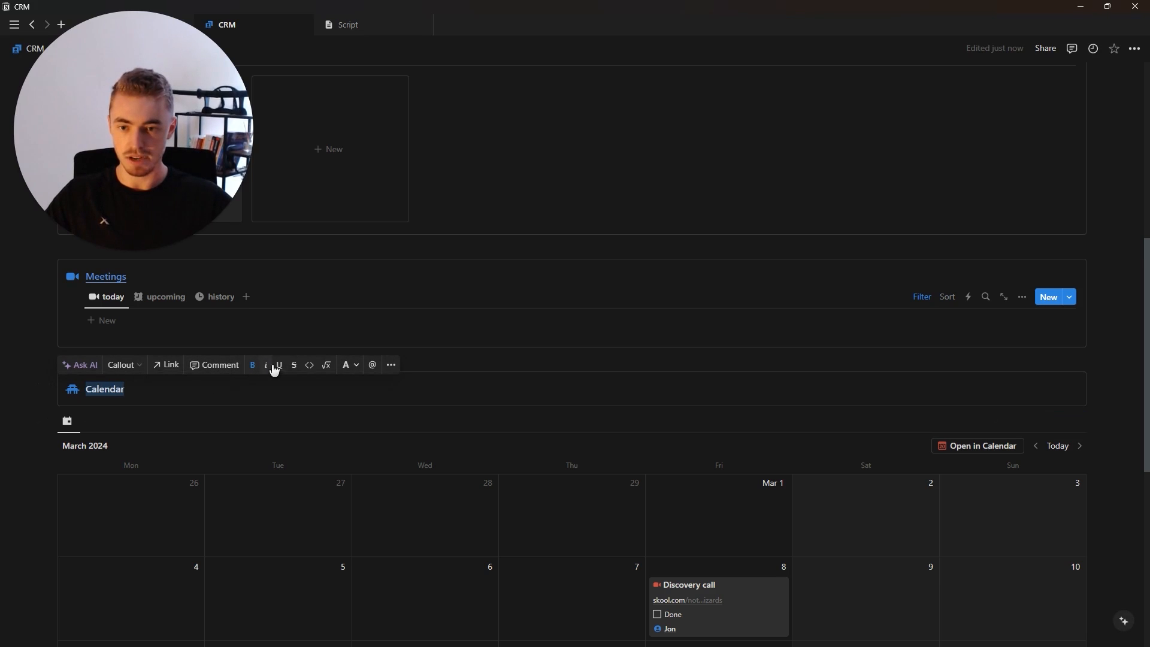
left_click(351, 365)
left_click(380, 387)
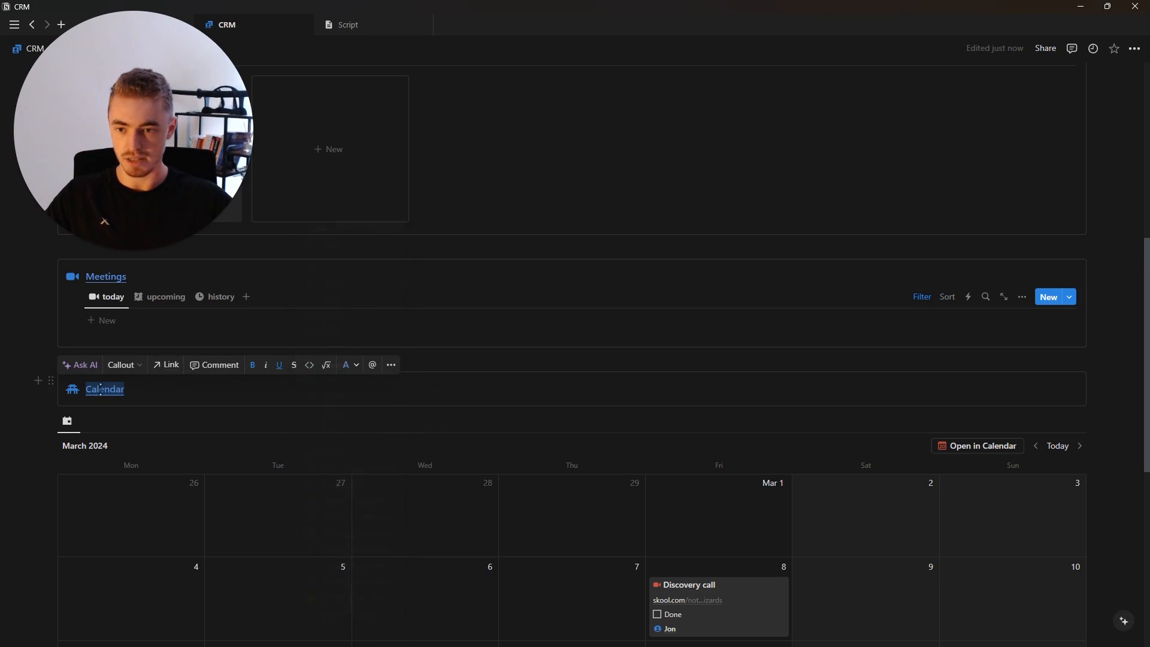
left_click(74, 396)
left_click(61, 410)
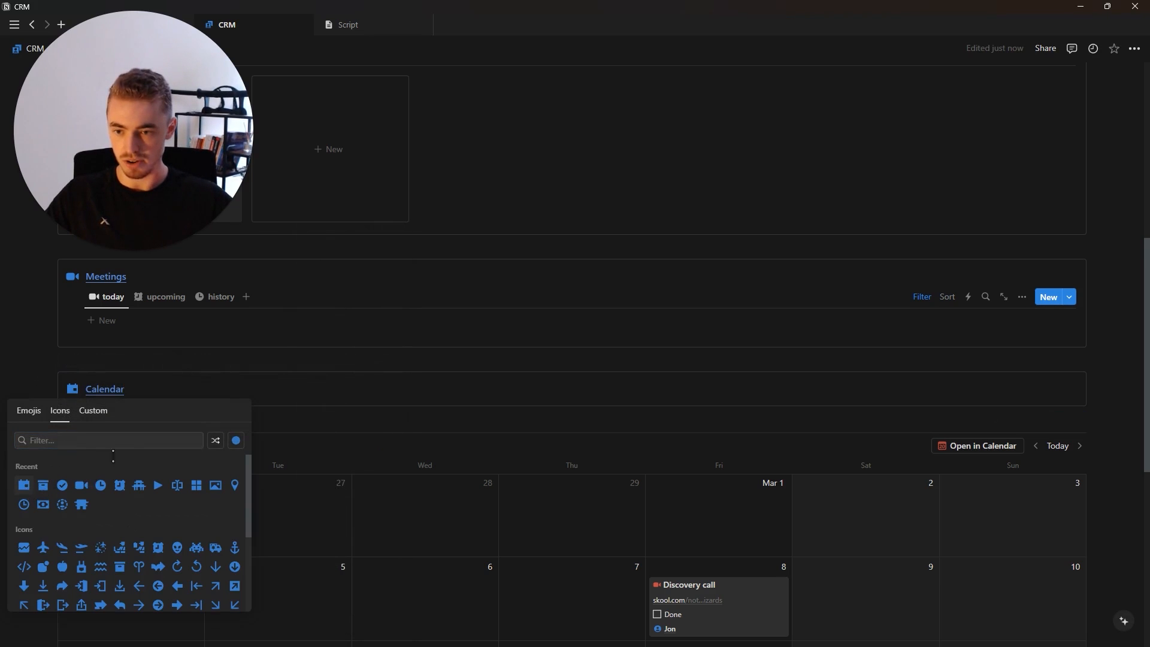
left_click(28, 486)
Step: Place the Calendar callout containing the calendar view beside the Meetings section, and make the Calendar column slightly wider than Meetings
left_click_drag(52, 423, 1086, 314)
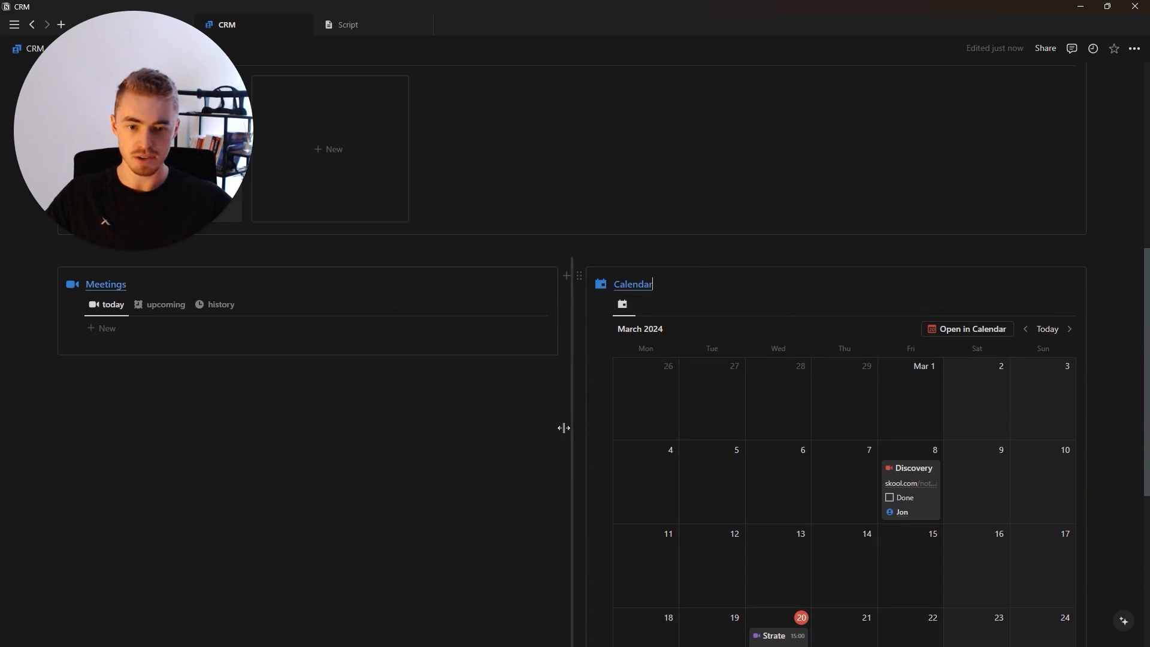
left_click_drag(568, 430, 443, 452)
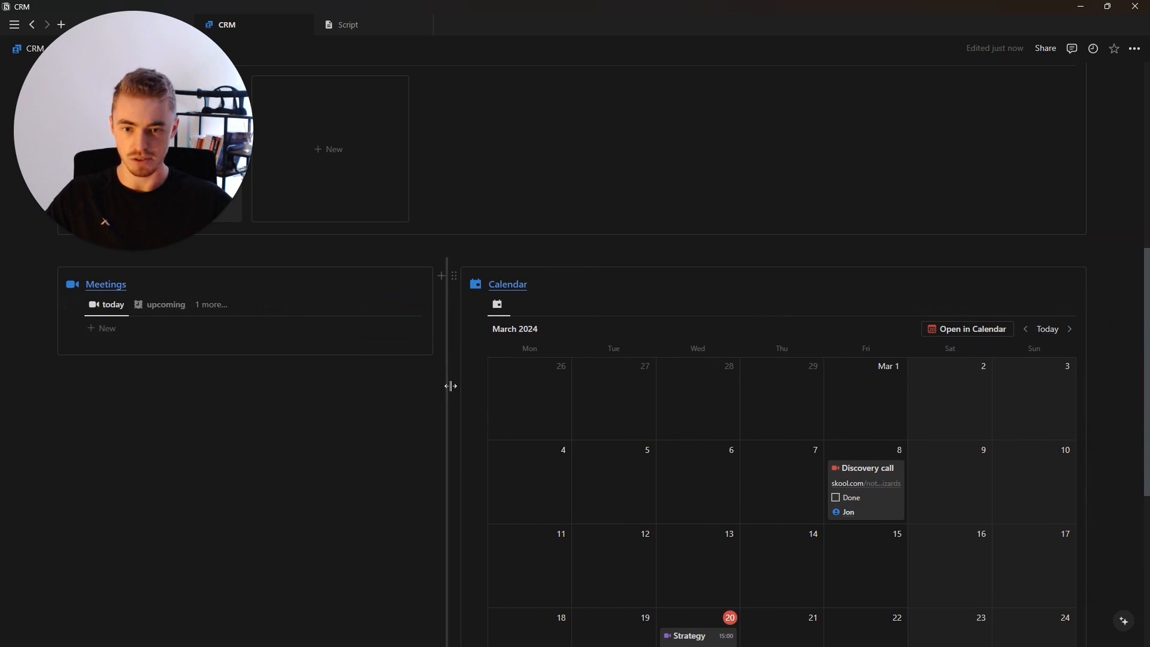
left_click_drag(451, 386, 509, 390)
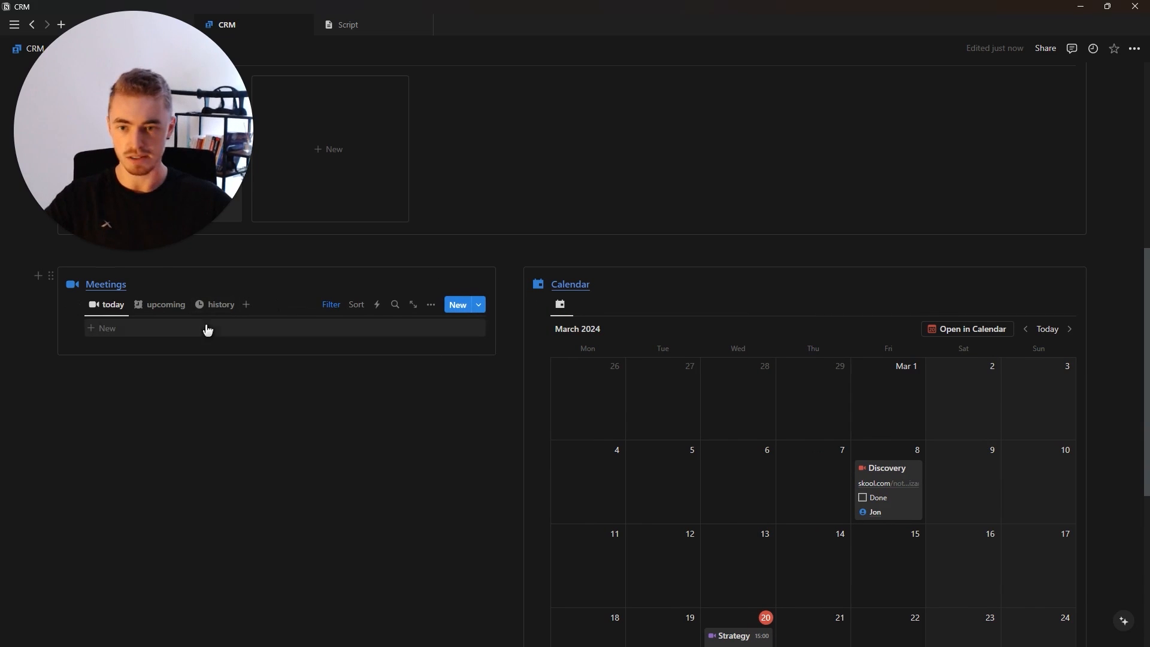
Step: Check the upcoming and history views of the Meetings section in its narrower column
left_click(159, 306)
left_click(215, 305)
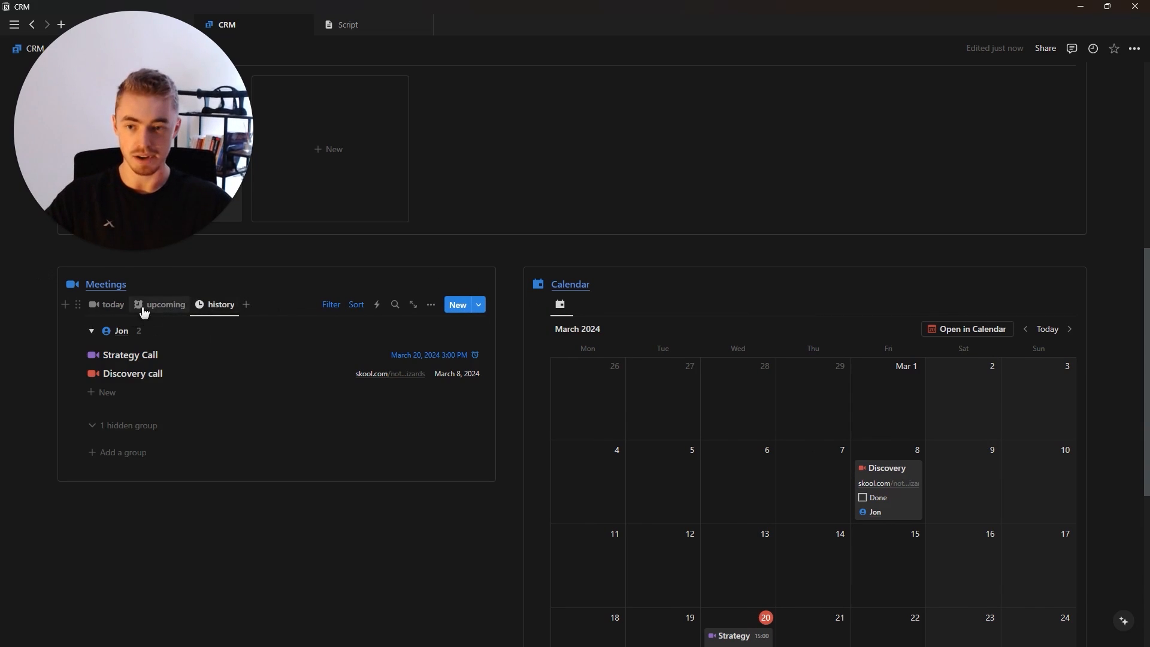
scroll(793, 439, "down", 3)
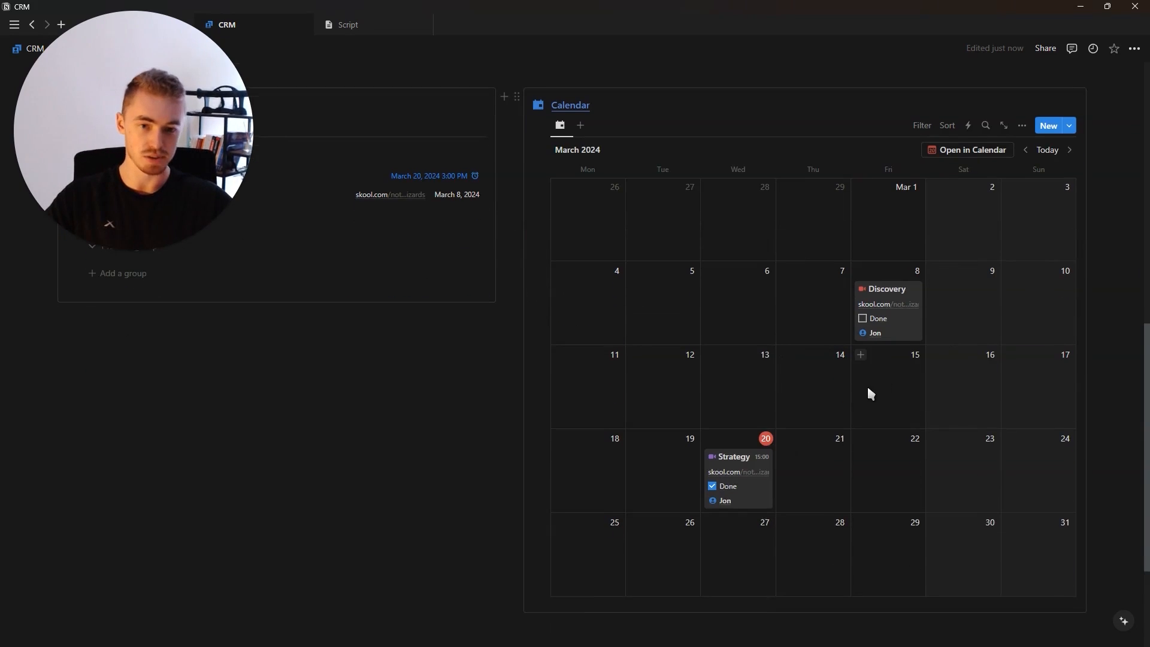
Step: Move the contact card from Prospect to Discovery Call on the Contacts pipeline board
scroll(867, 389, "up", 6)
scroll(785, 441, "down", 4)
scroll(784, 447, "up", 8)
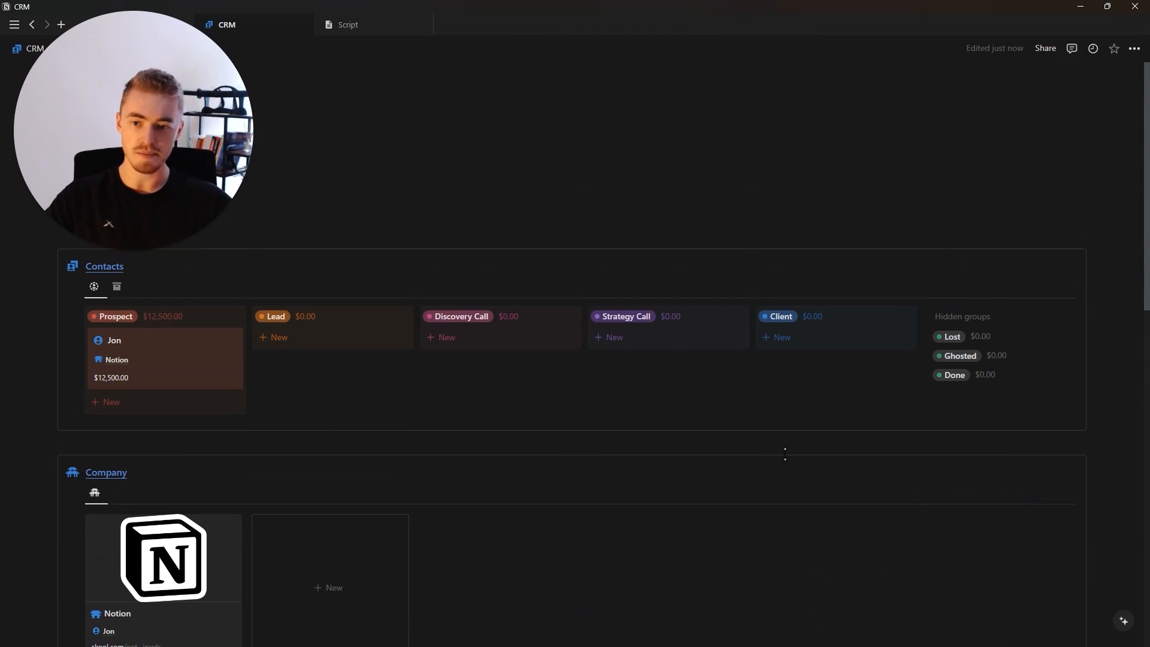
left_click_drag(172, 375, 515, 344)
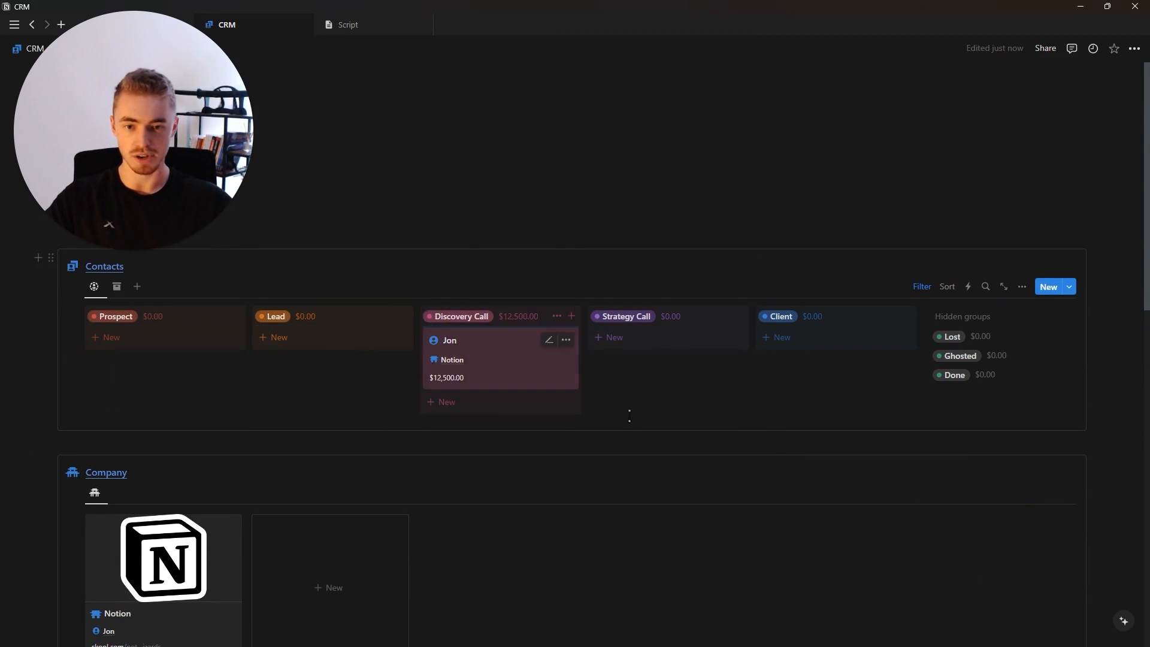
Step: Add a meeting on March 23, 2024 in the calendar using the Strategy Call template
scroll(520, 344, "down", 3)
scroll(520, 344, "down", 5)
scroll(986, 470, "up", 2)
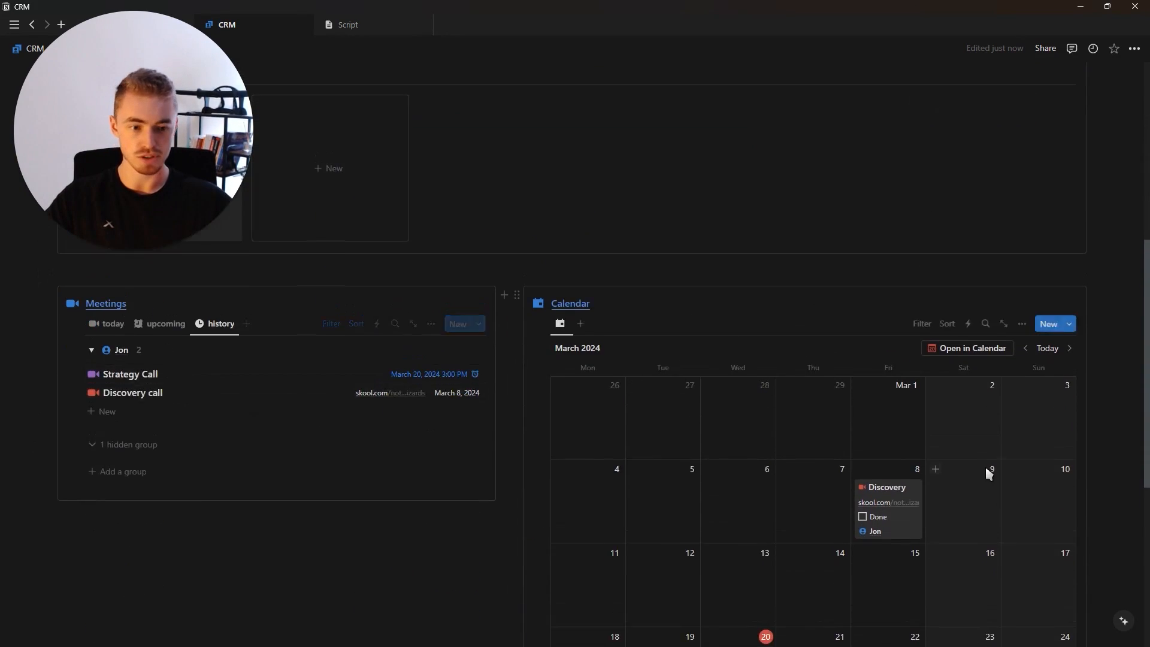
scroll(752, 298, "down", 4)
left_click(935, 397)
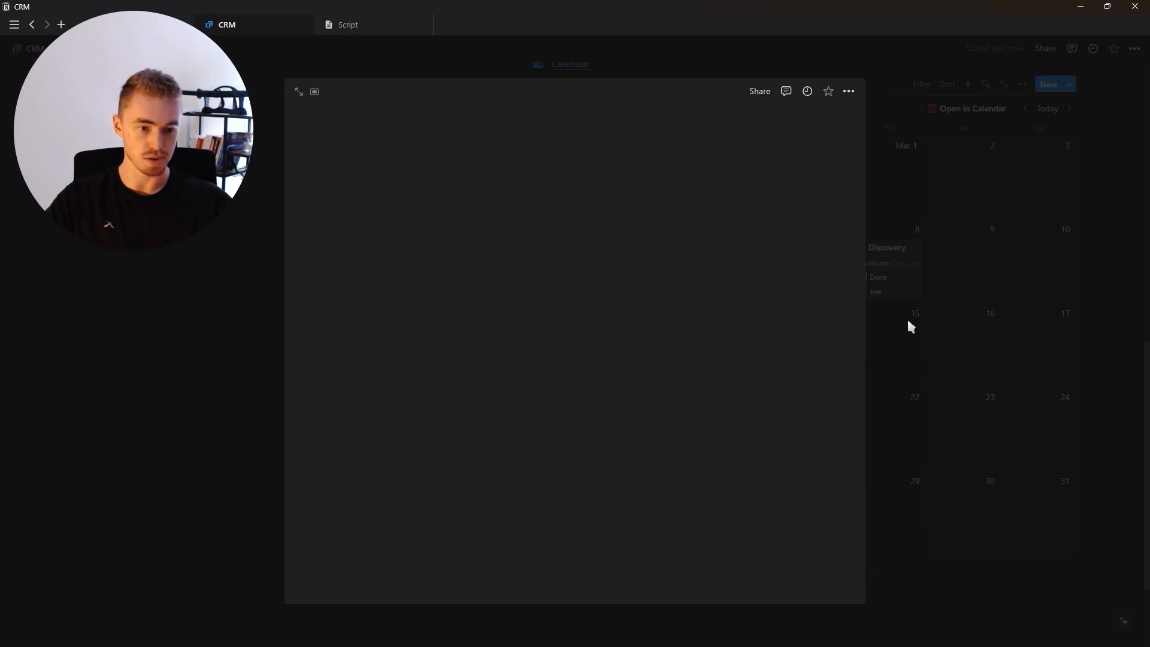
left_click(960, 357)
left_click(984, 454)
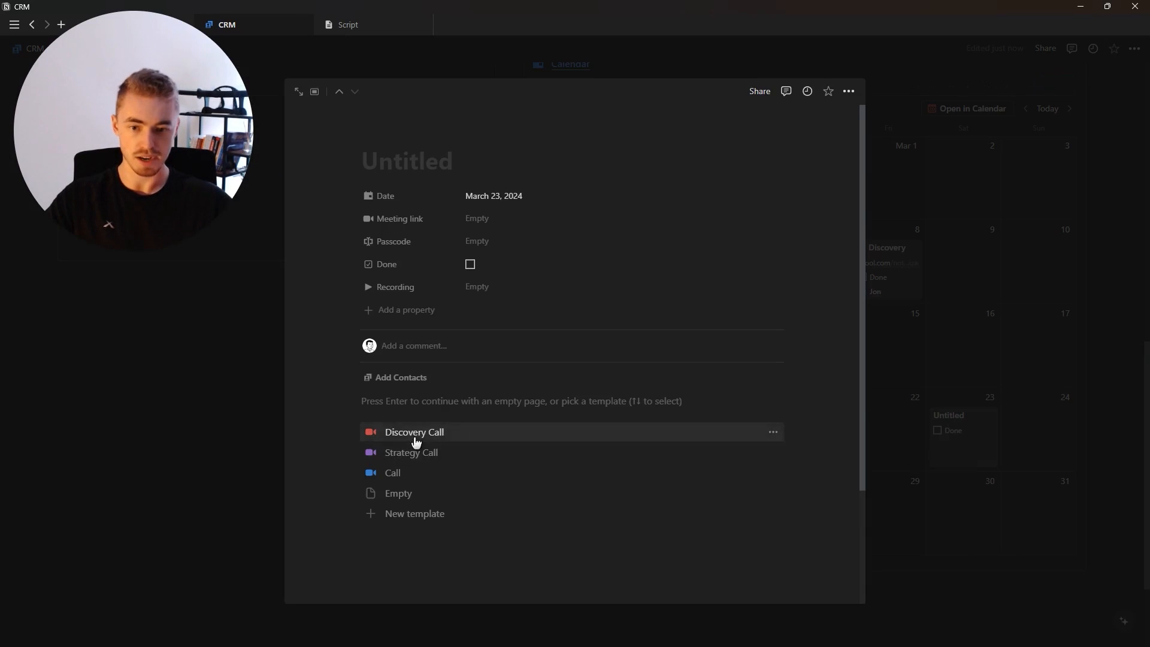
left_click(530, 451)
left_click(1086, 382)
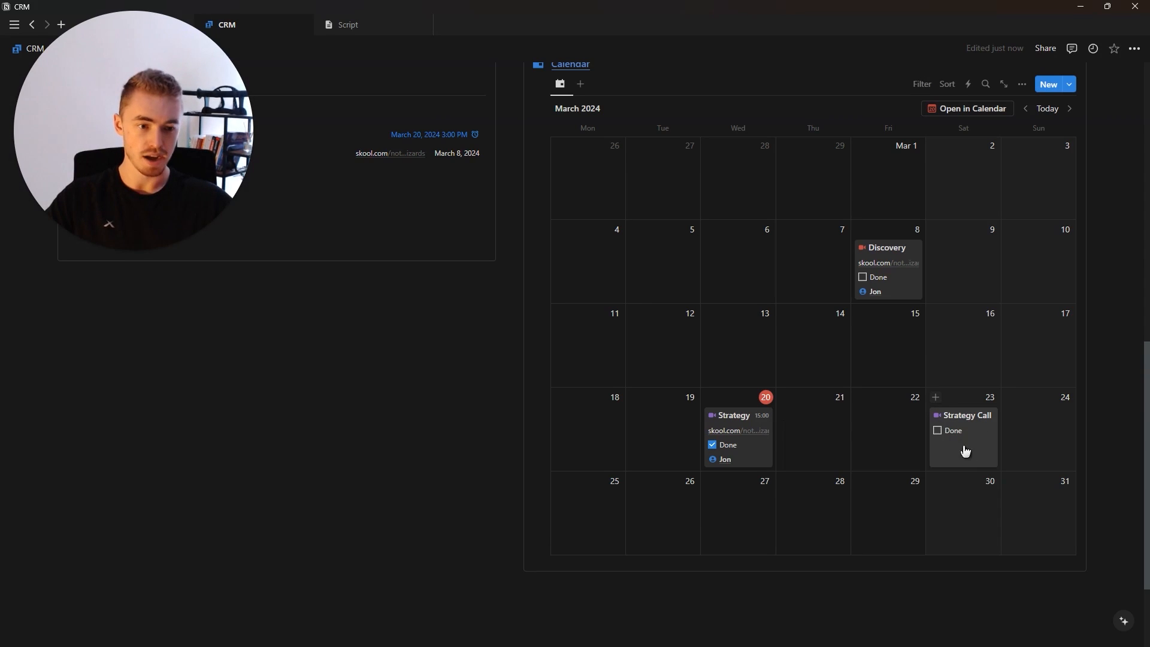
scroll(506, 323, "up", 10)
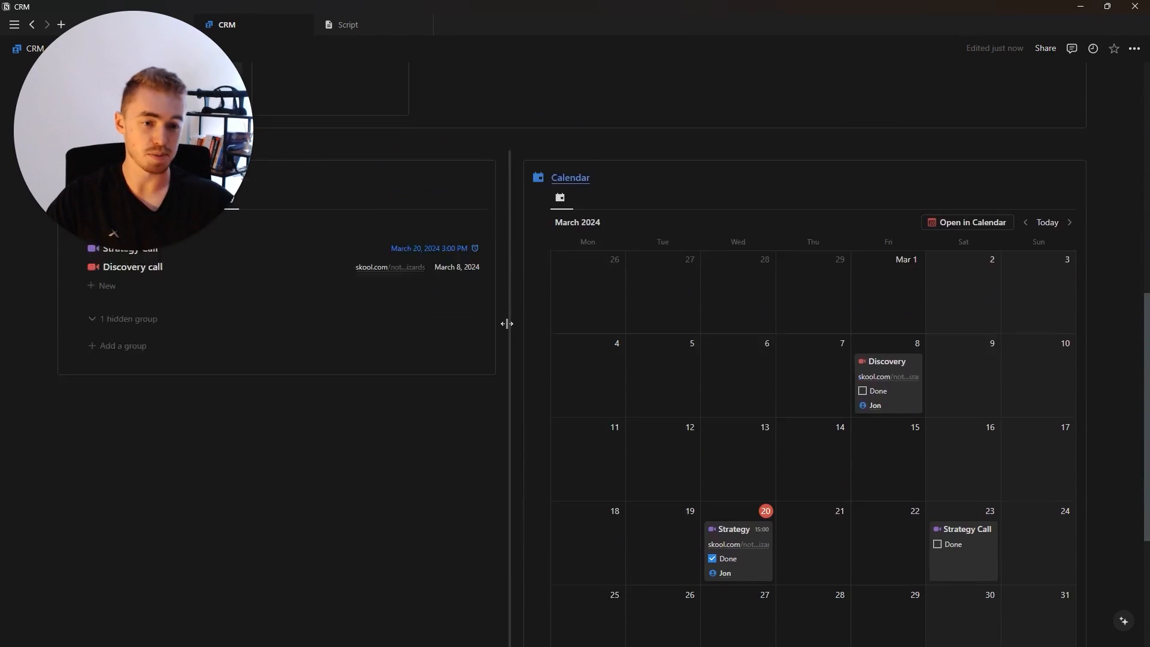
scroll(542, 292, "up", 1)
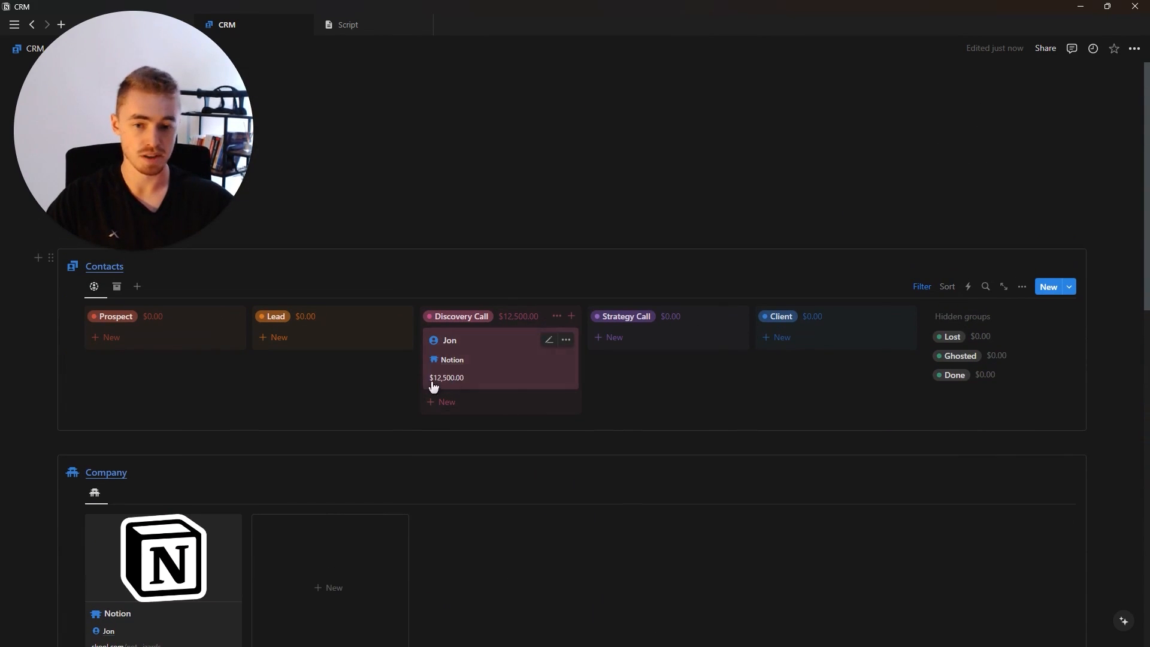
scroll(572, 338, "down", 10)
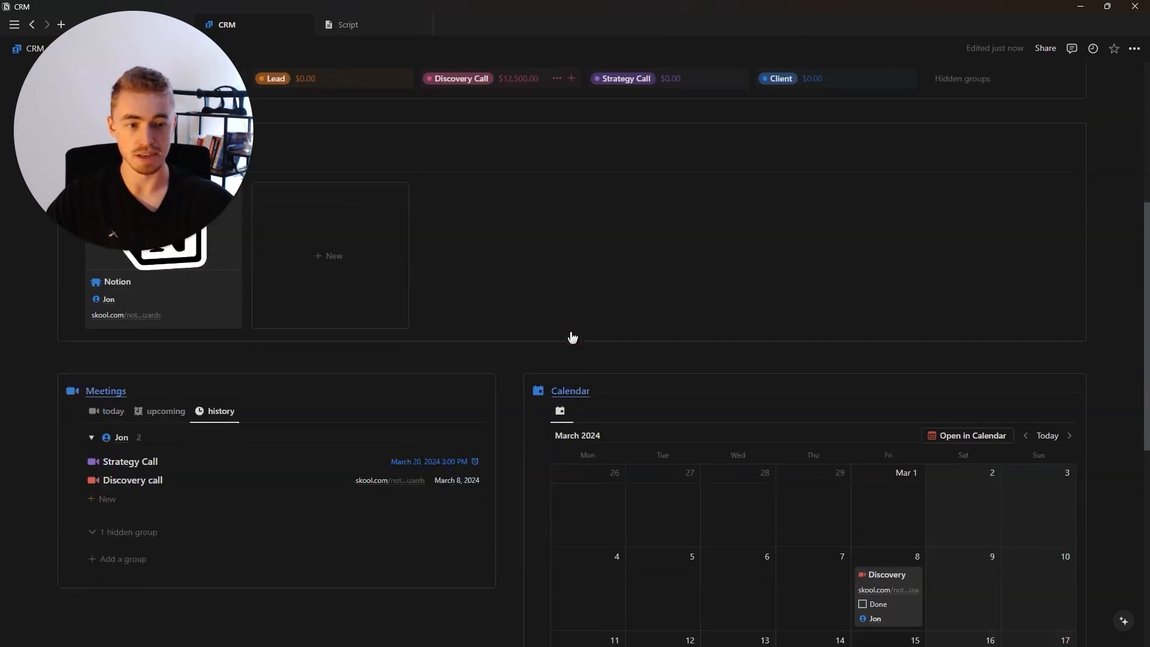
scroll(450, 330, "up", 10)
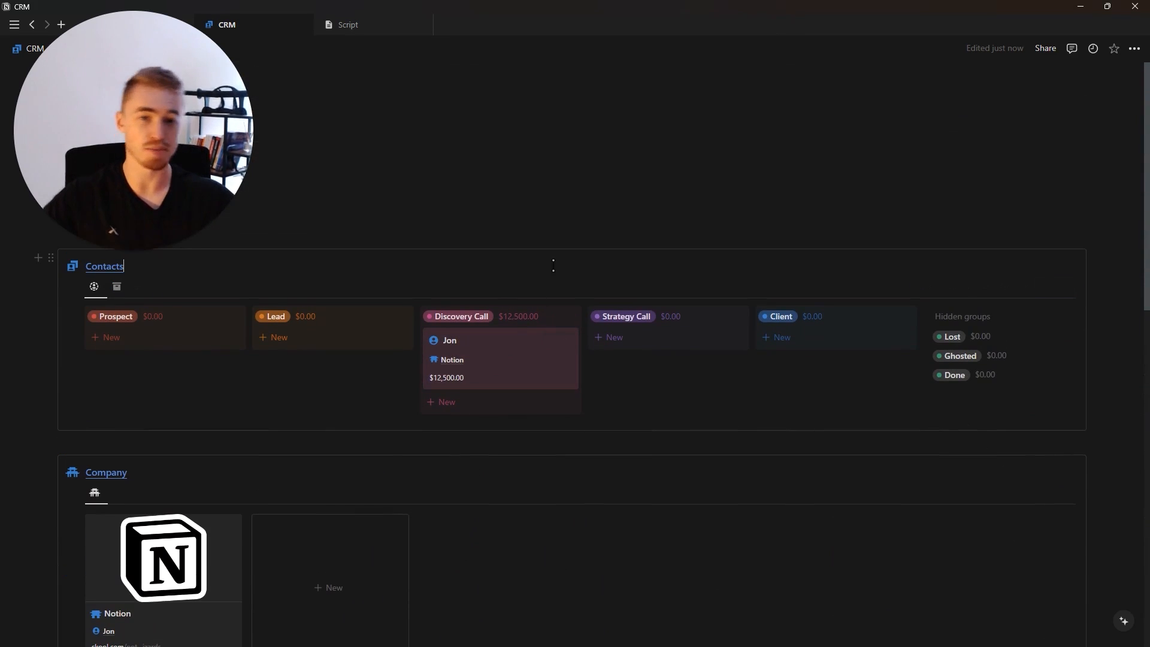
scroll(553, 265, "down", 8)
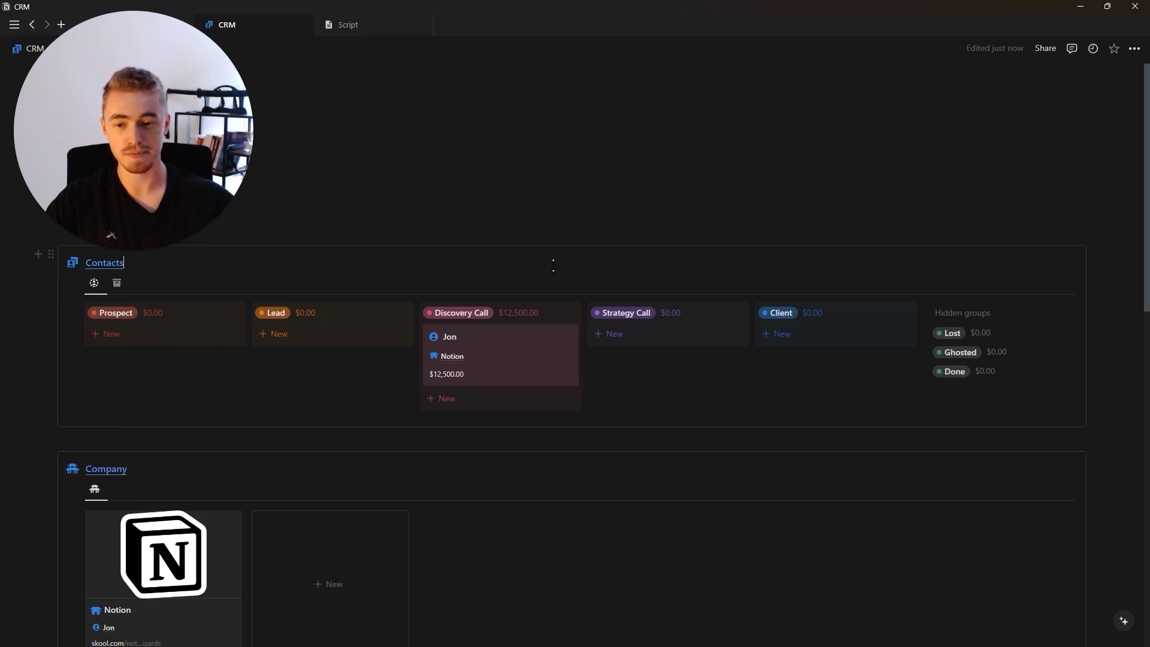